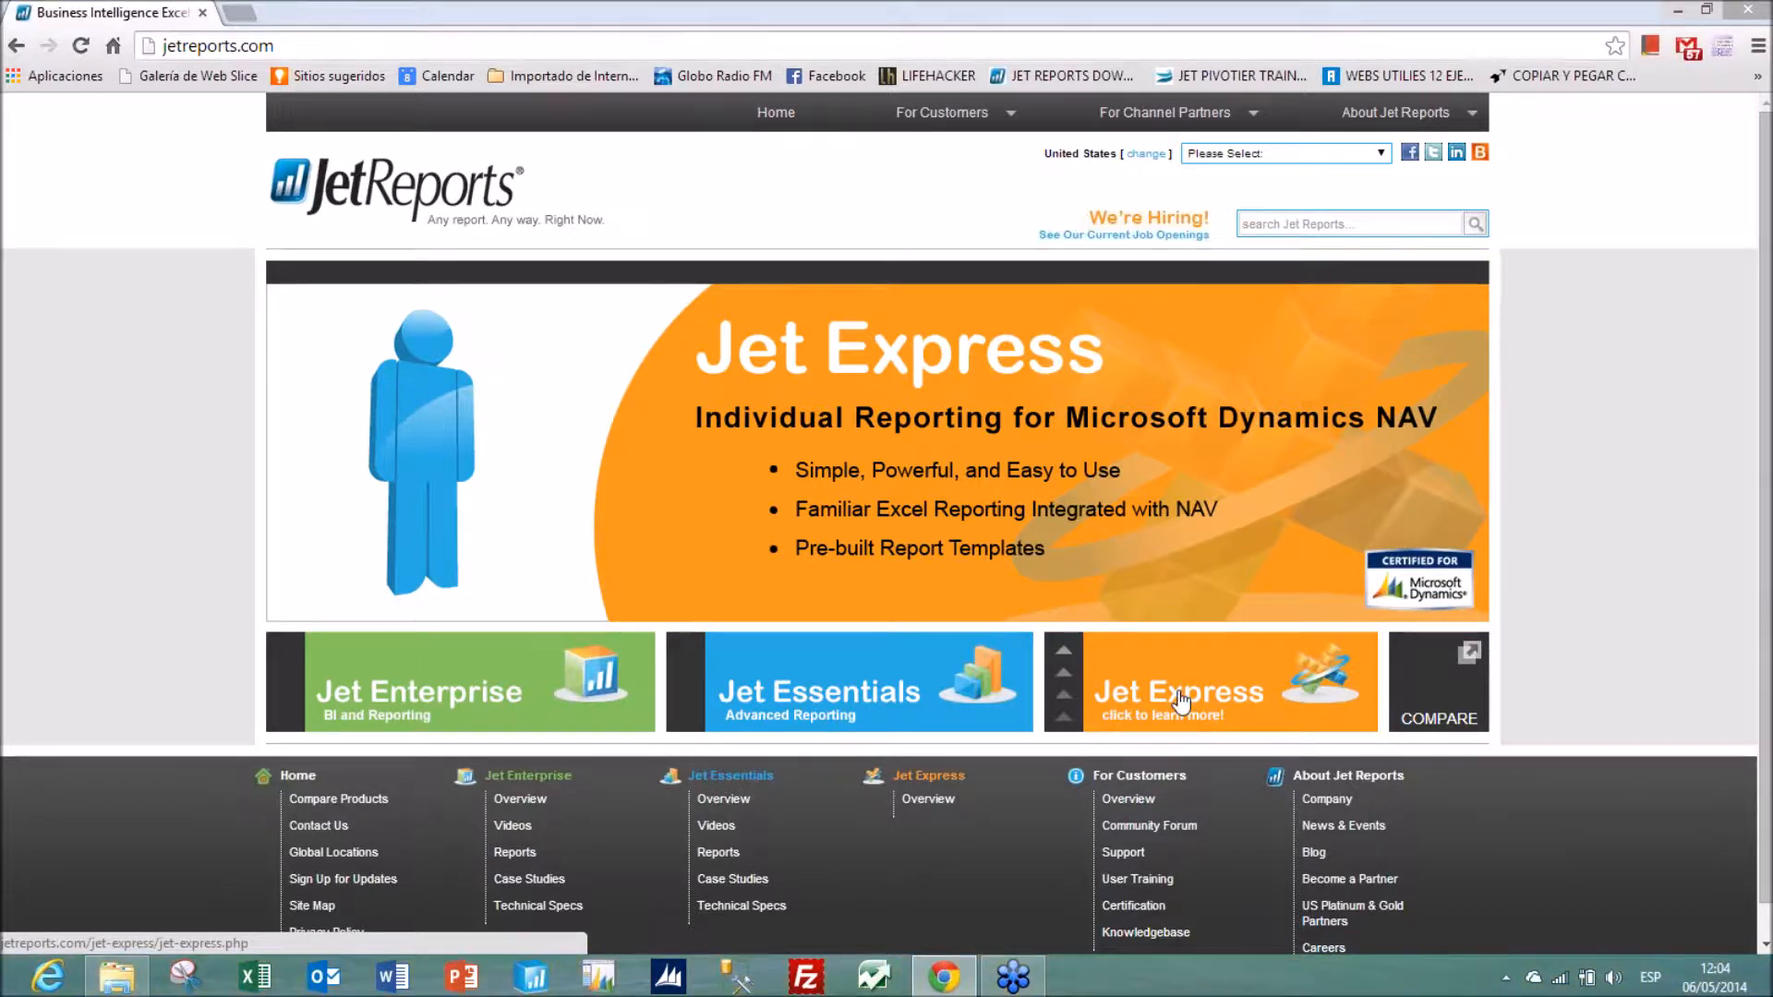
- Look over the product banners on the jetreports.com home page and open the Jet Express product page
{"action": "mouse_move", "coordinate": [851, 670]}
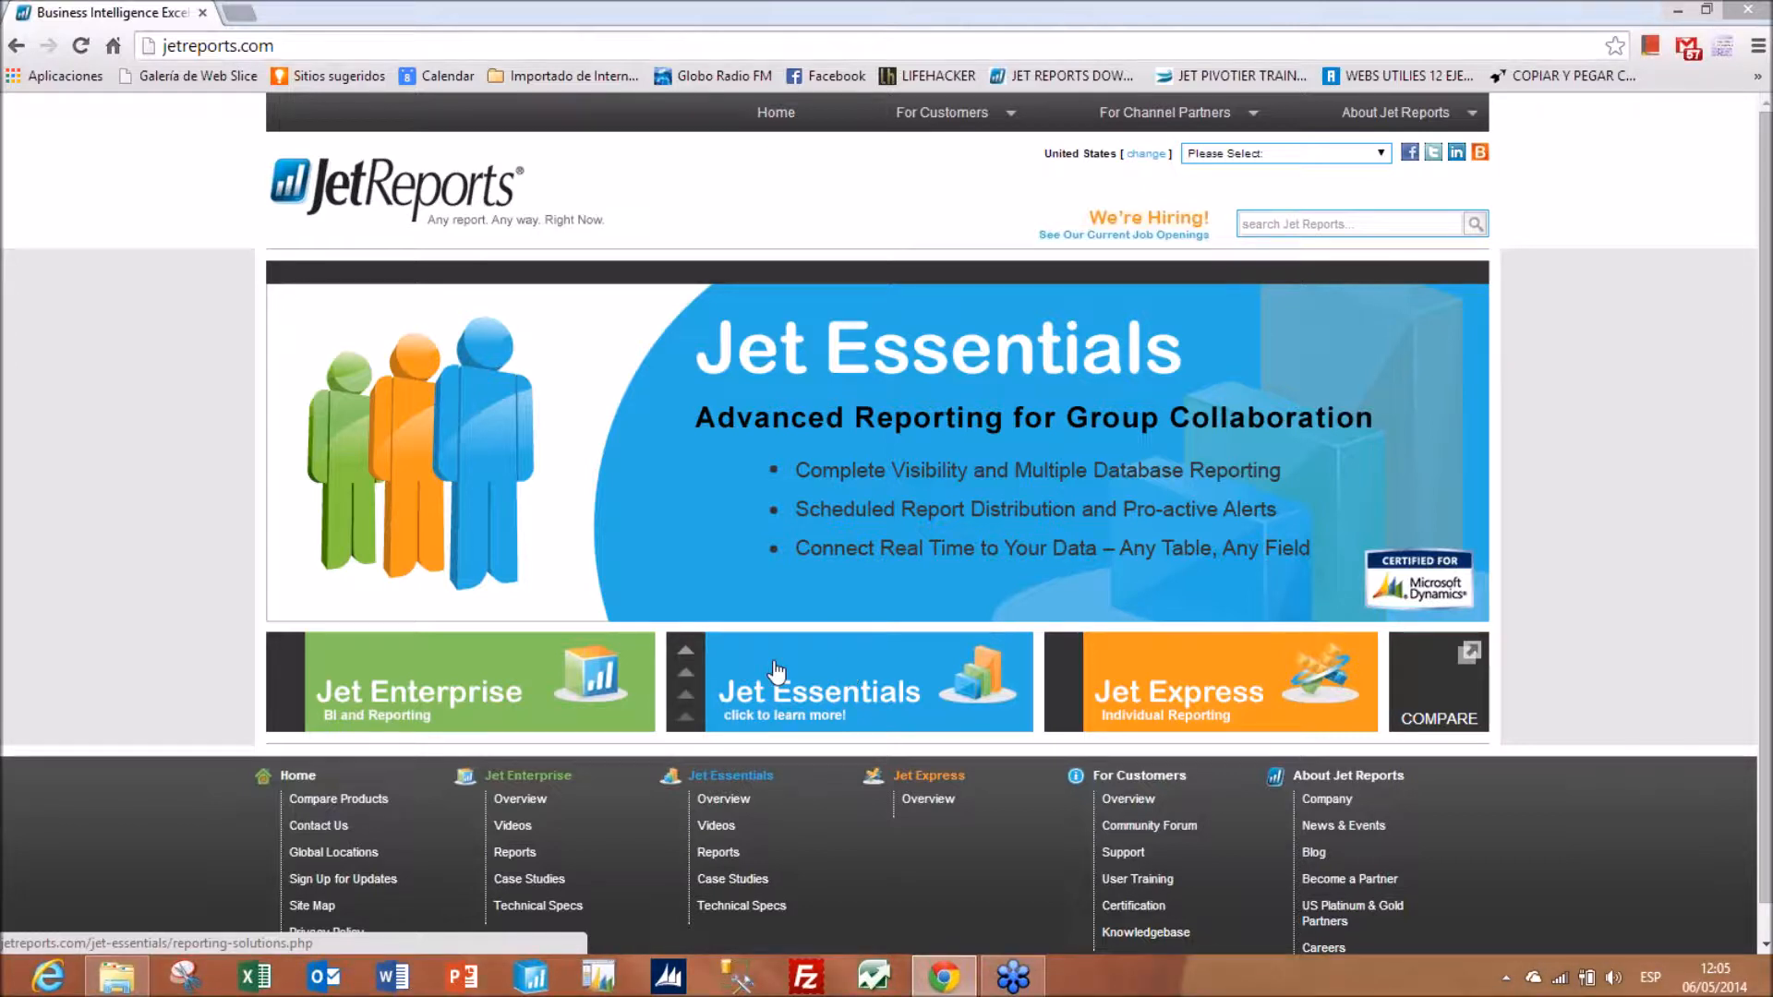
{"action": "mouse_move", "coordinate": [521, 663]}
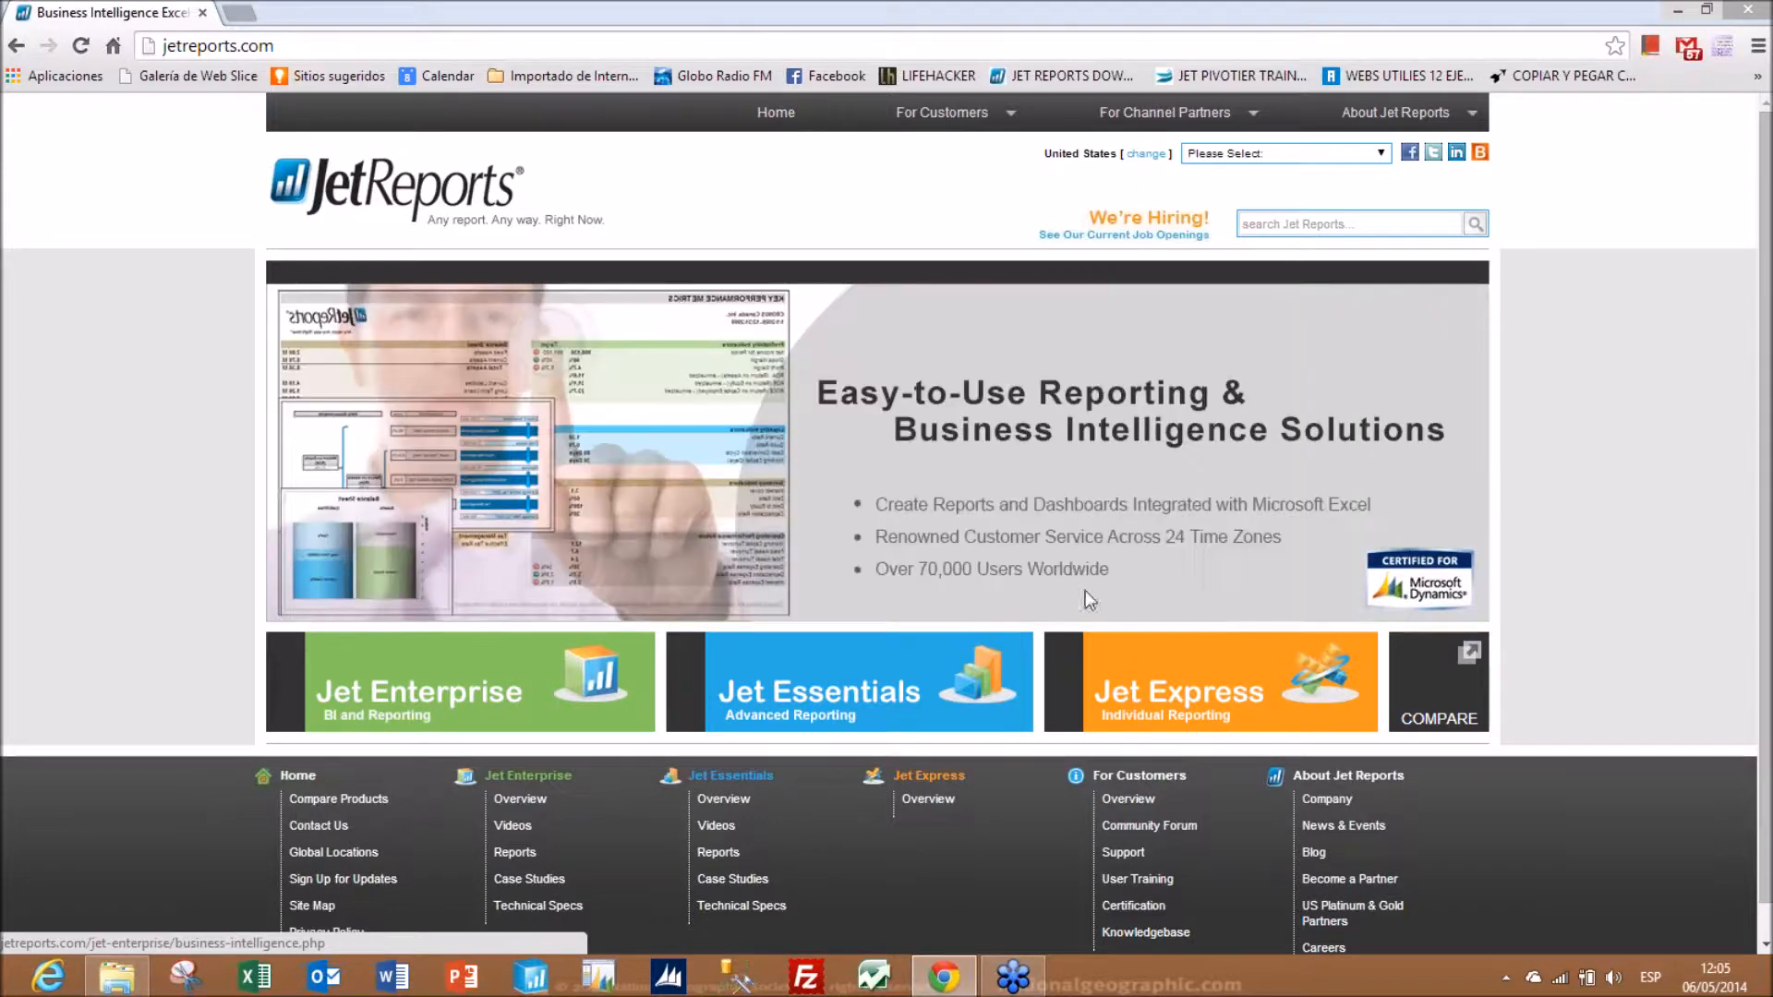
{"action": "mouse_move", "coordinate": [1204, 663]}
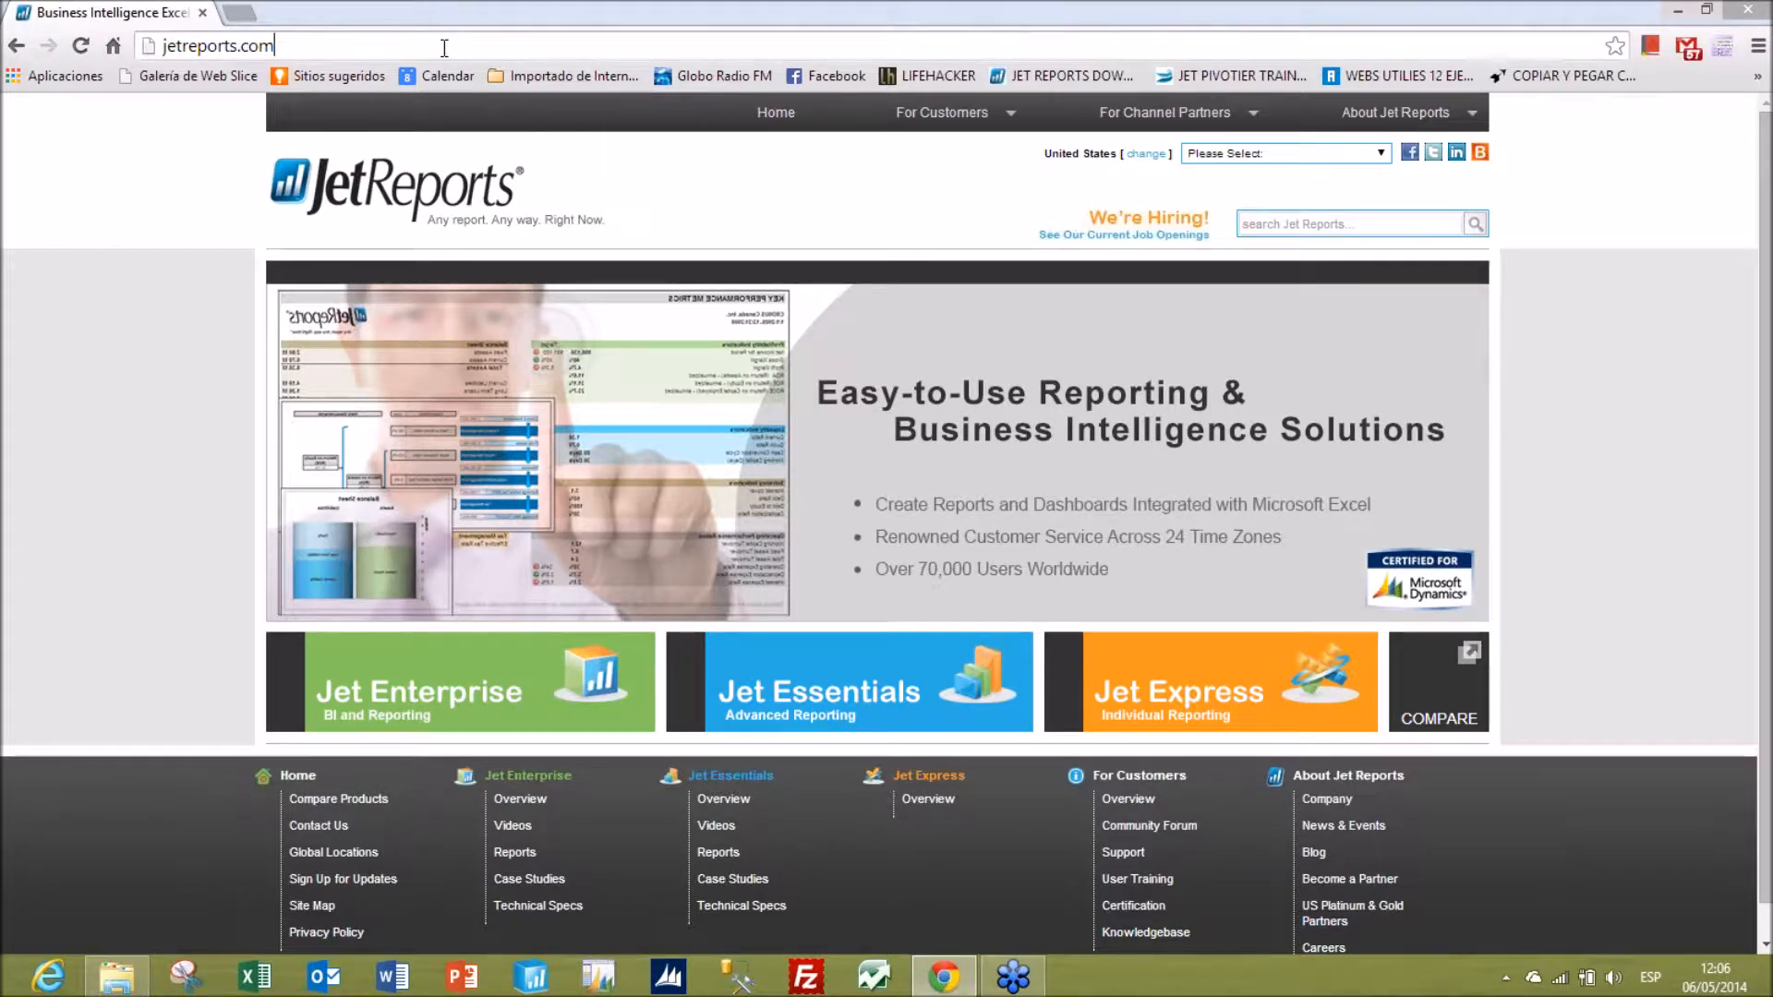
{"action": "left_click", "coordinate": [275, 46]}
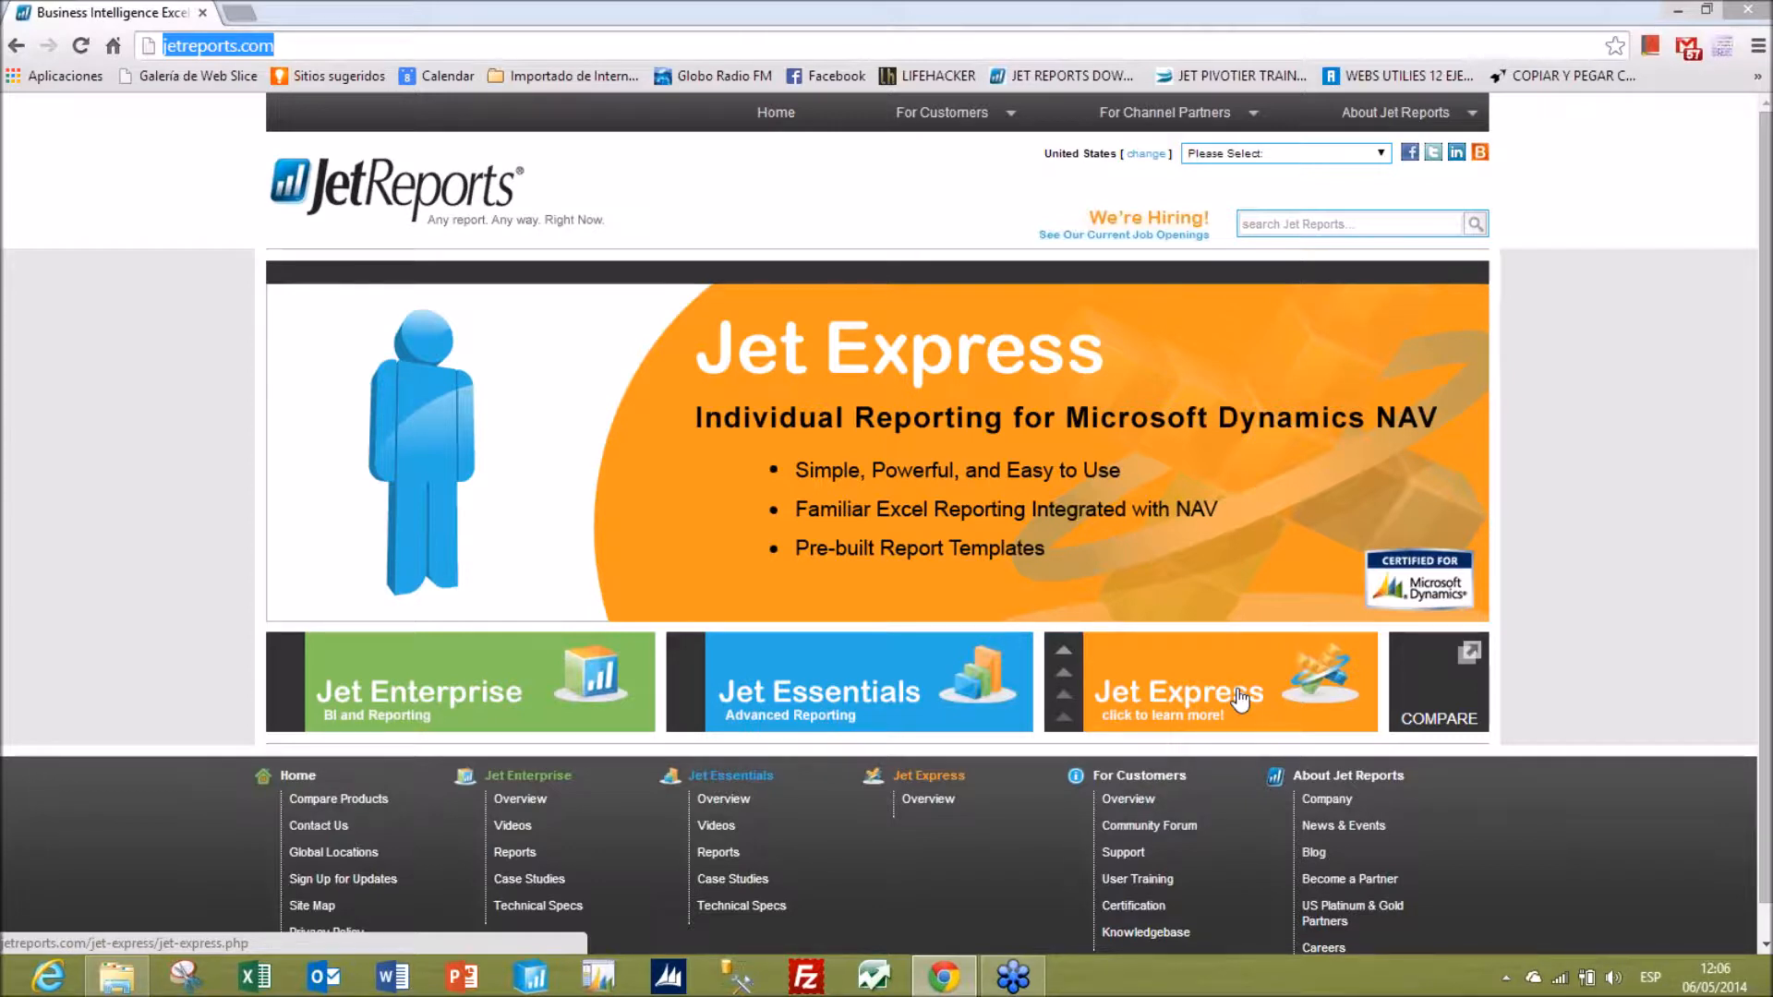
{"action": "left_click", "coordinate": [1240, 702]}
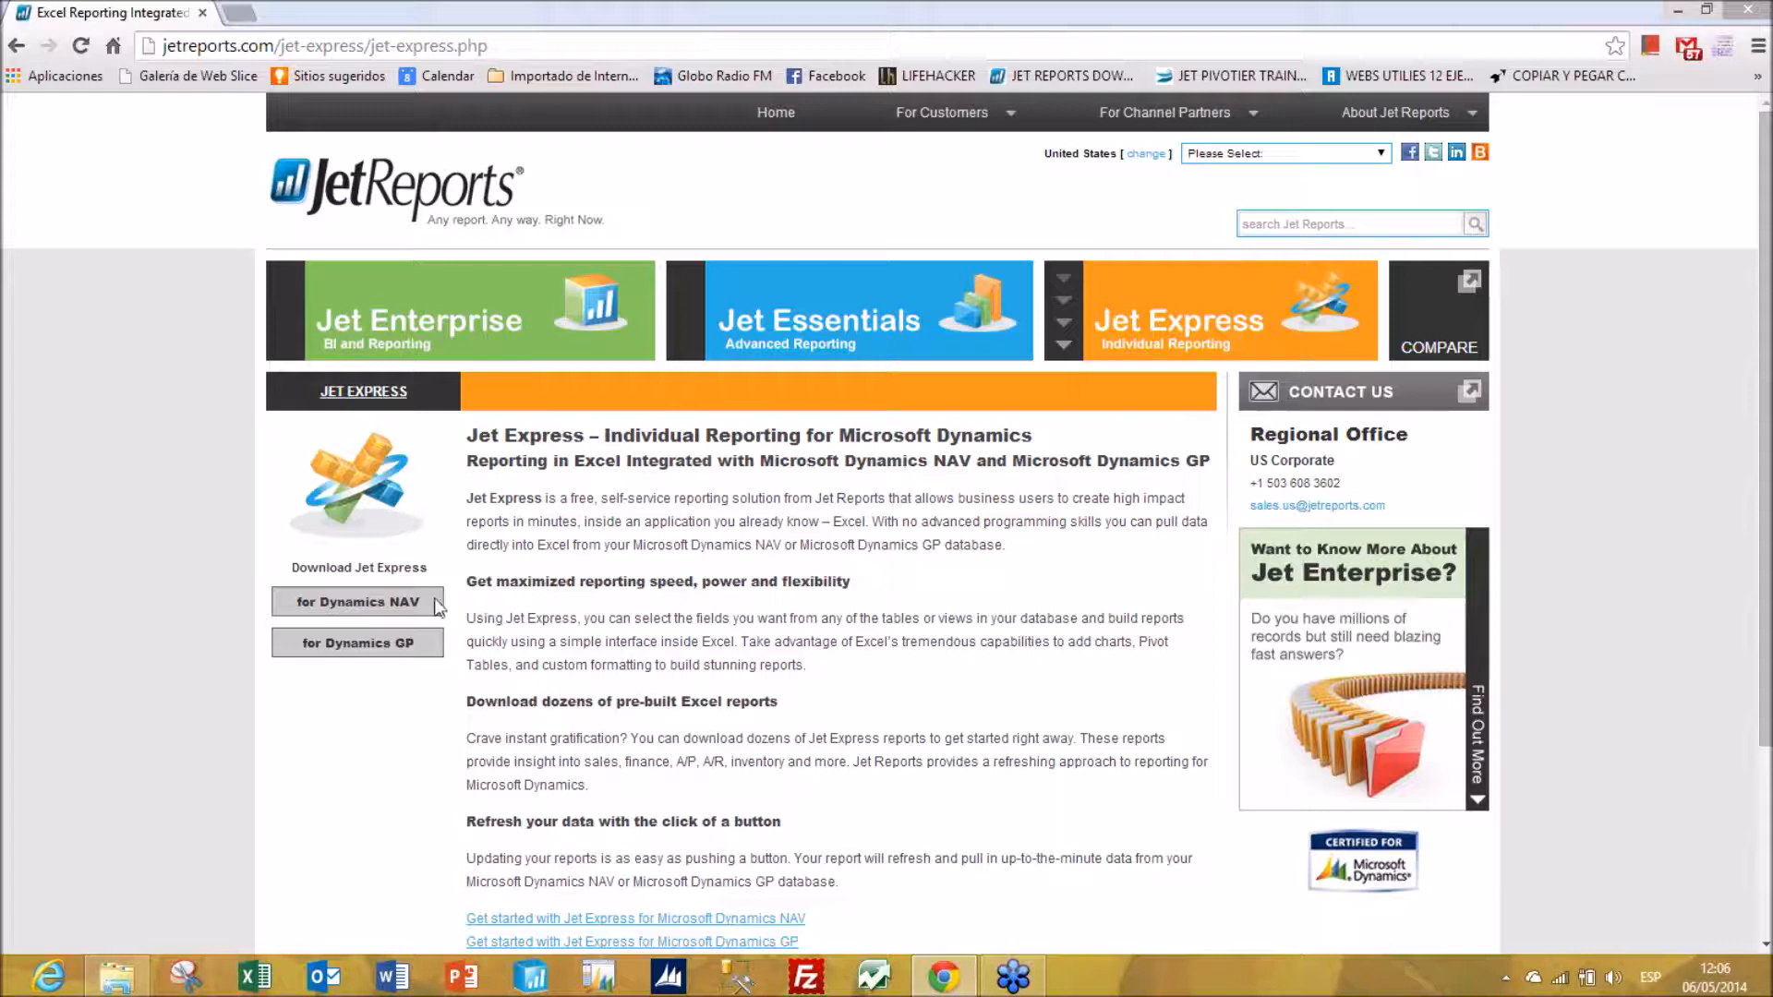
- Go to the Jet Express site for Dynamics NAV and submit the prefilled form to reach the download options
{"action": "left_click", "coordinate": [386, 601]}
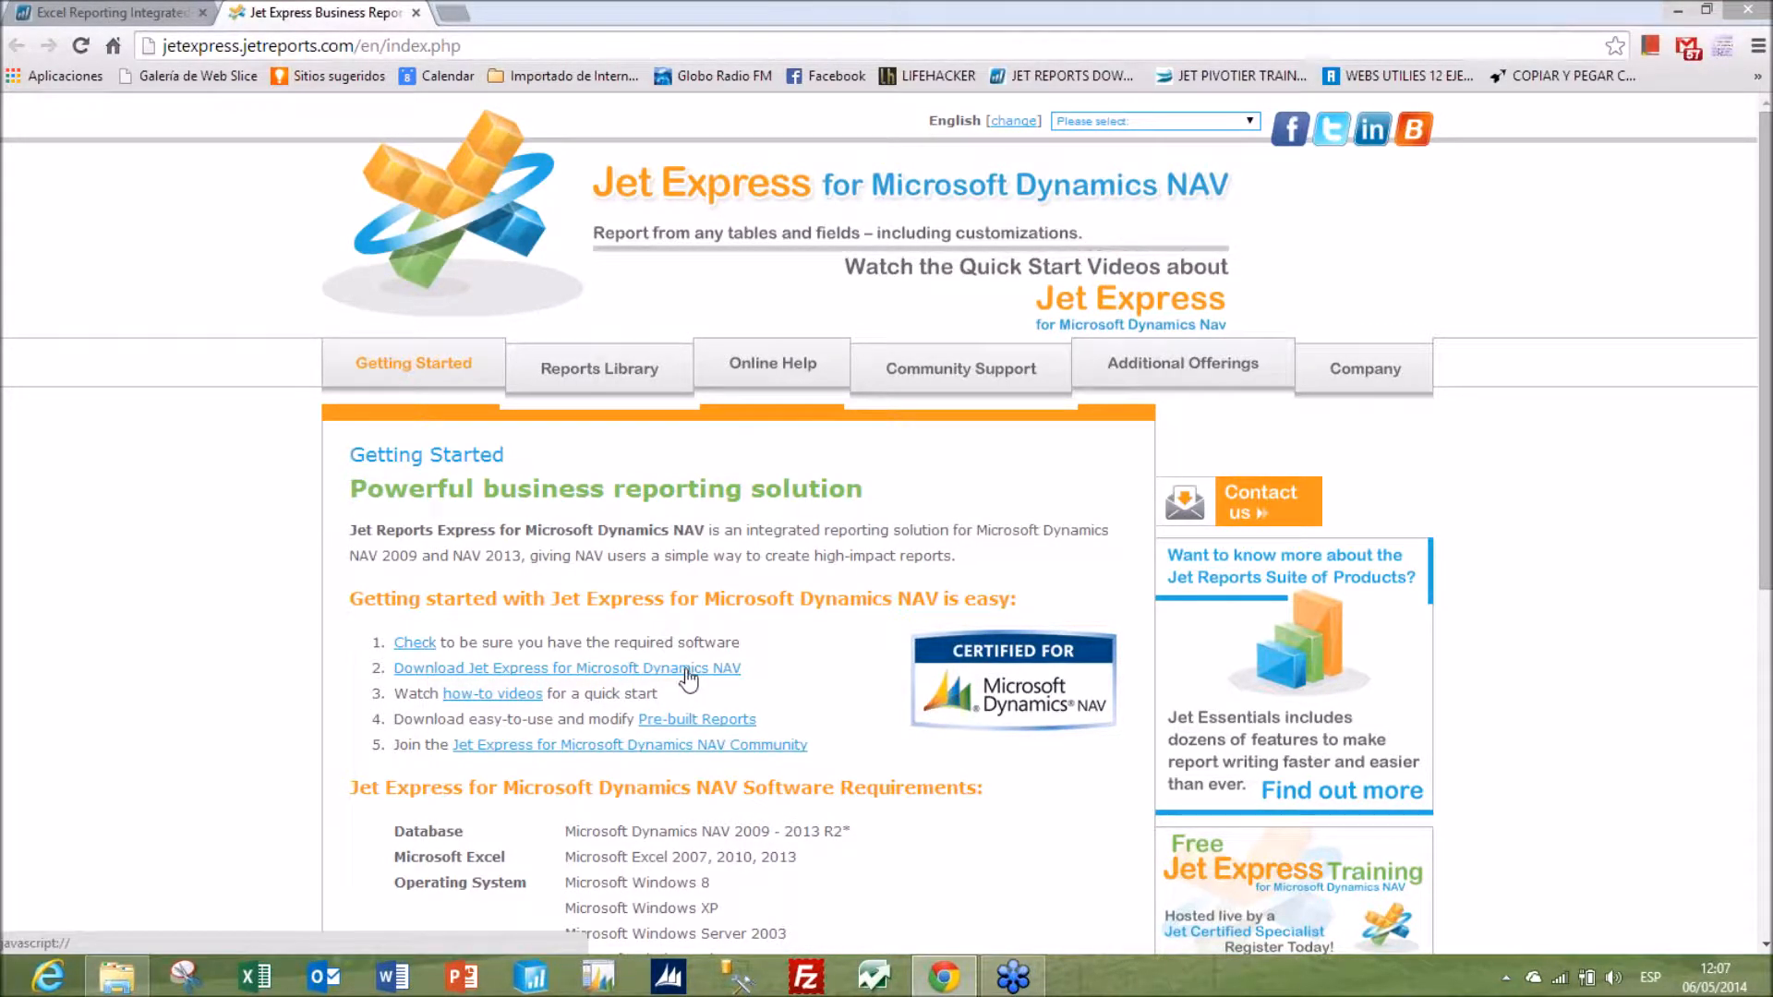
{"action": "left_click", "coordinate": [687, 671]}
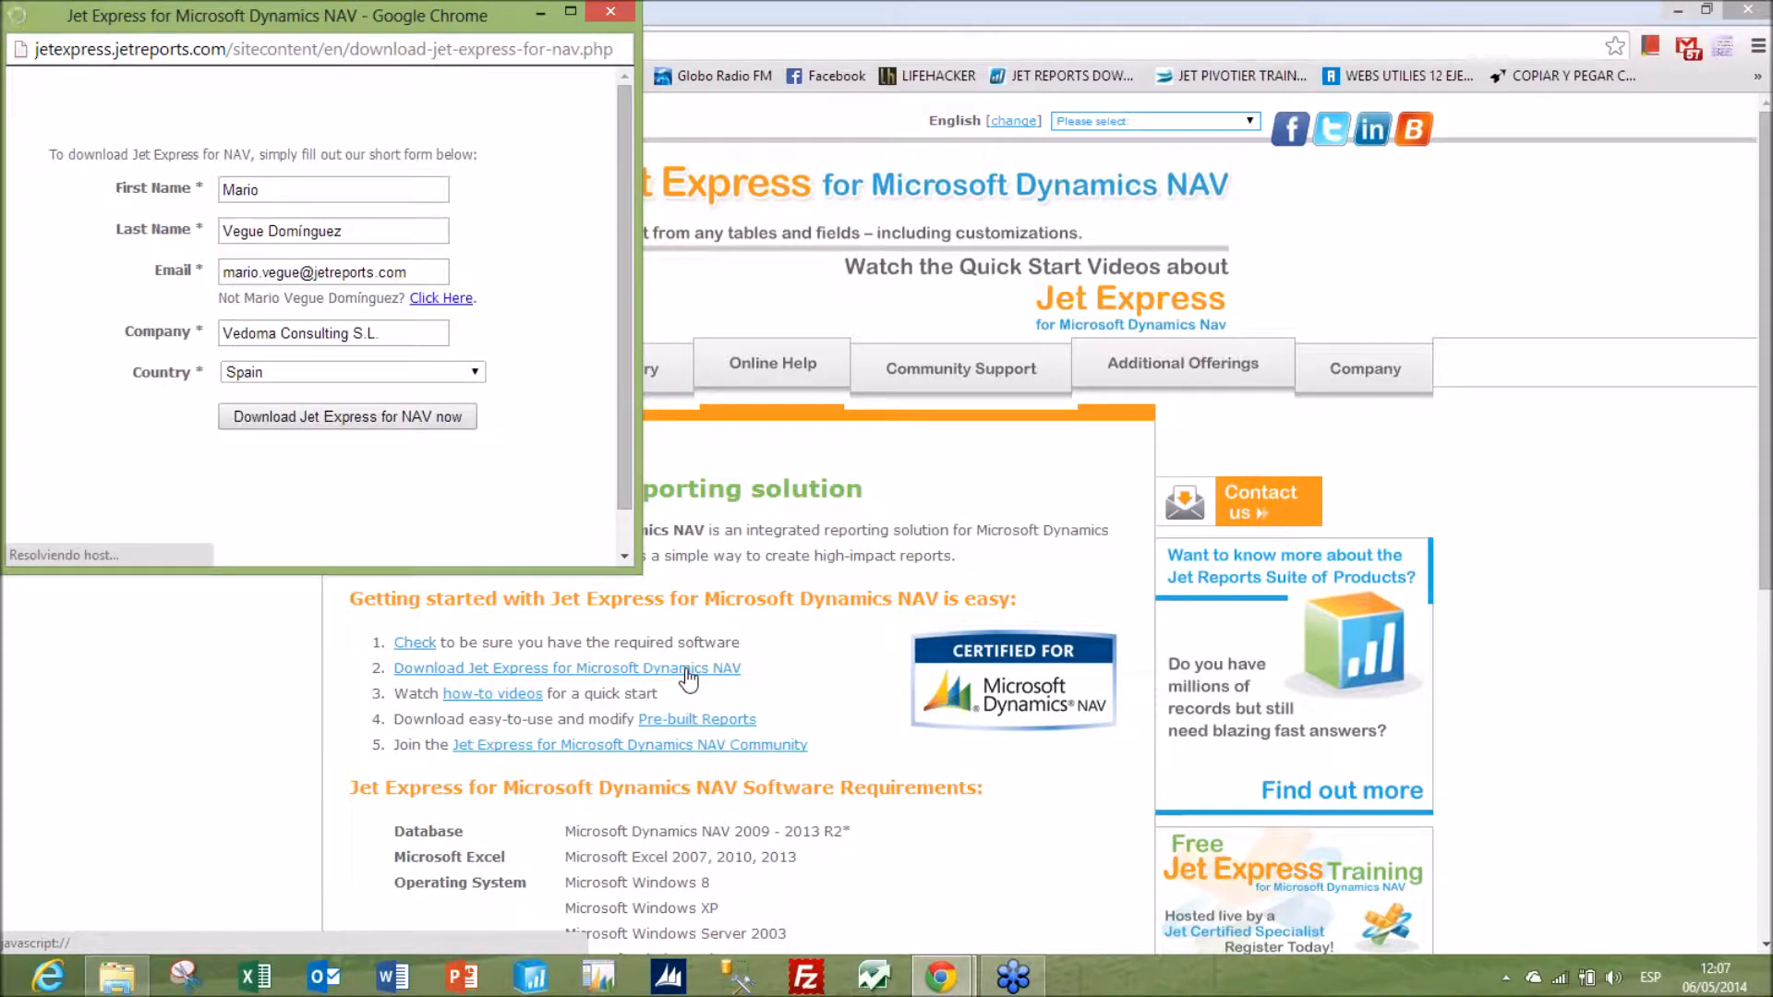
{"action": "left_click", "coordinate": [268, 420]}
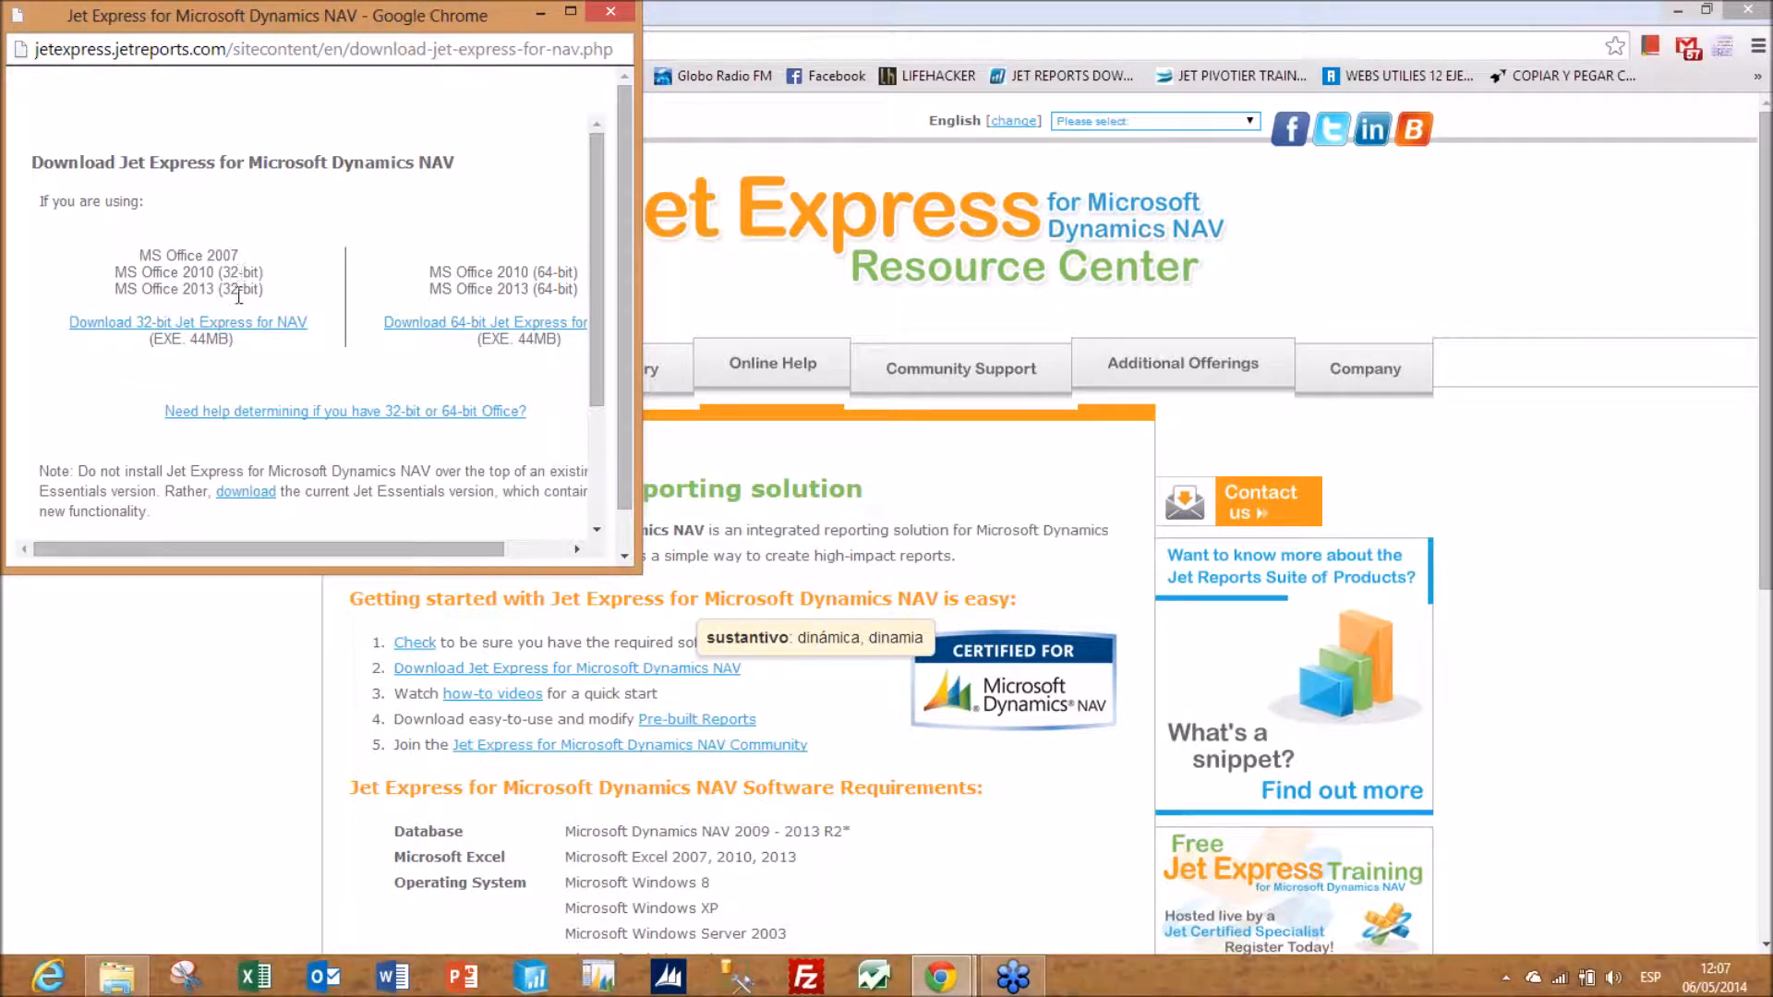
- Switch to the NUBIT folder in File Explorer, widen the name column and run Jet Express for Dynamics NAV Setup (32-bit) (1).exe
{"action": "left_click", "coordinate": [118, 977]}
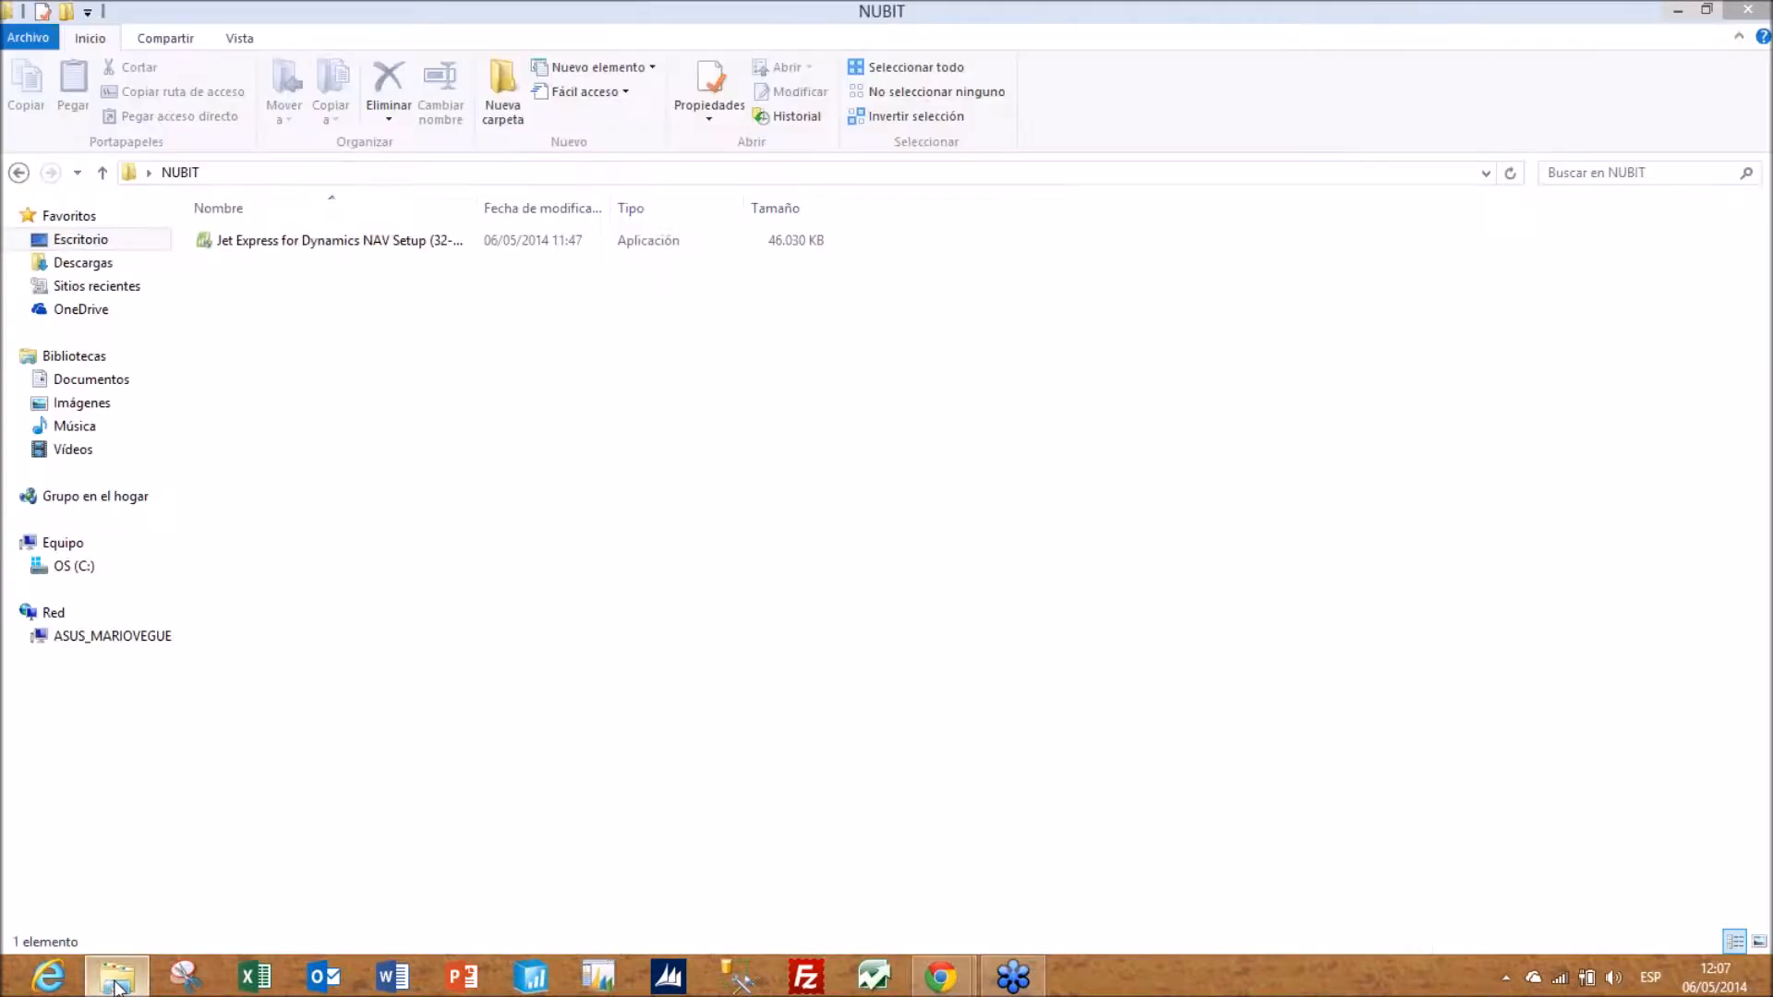
{"action": "left_click", "coordinate": [329, 239]}
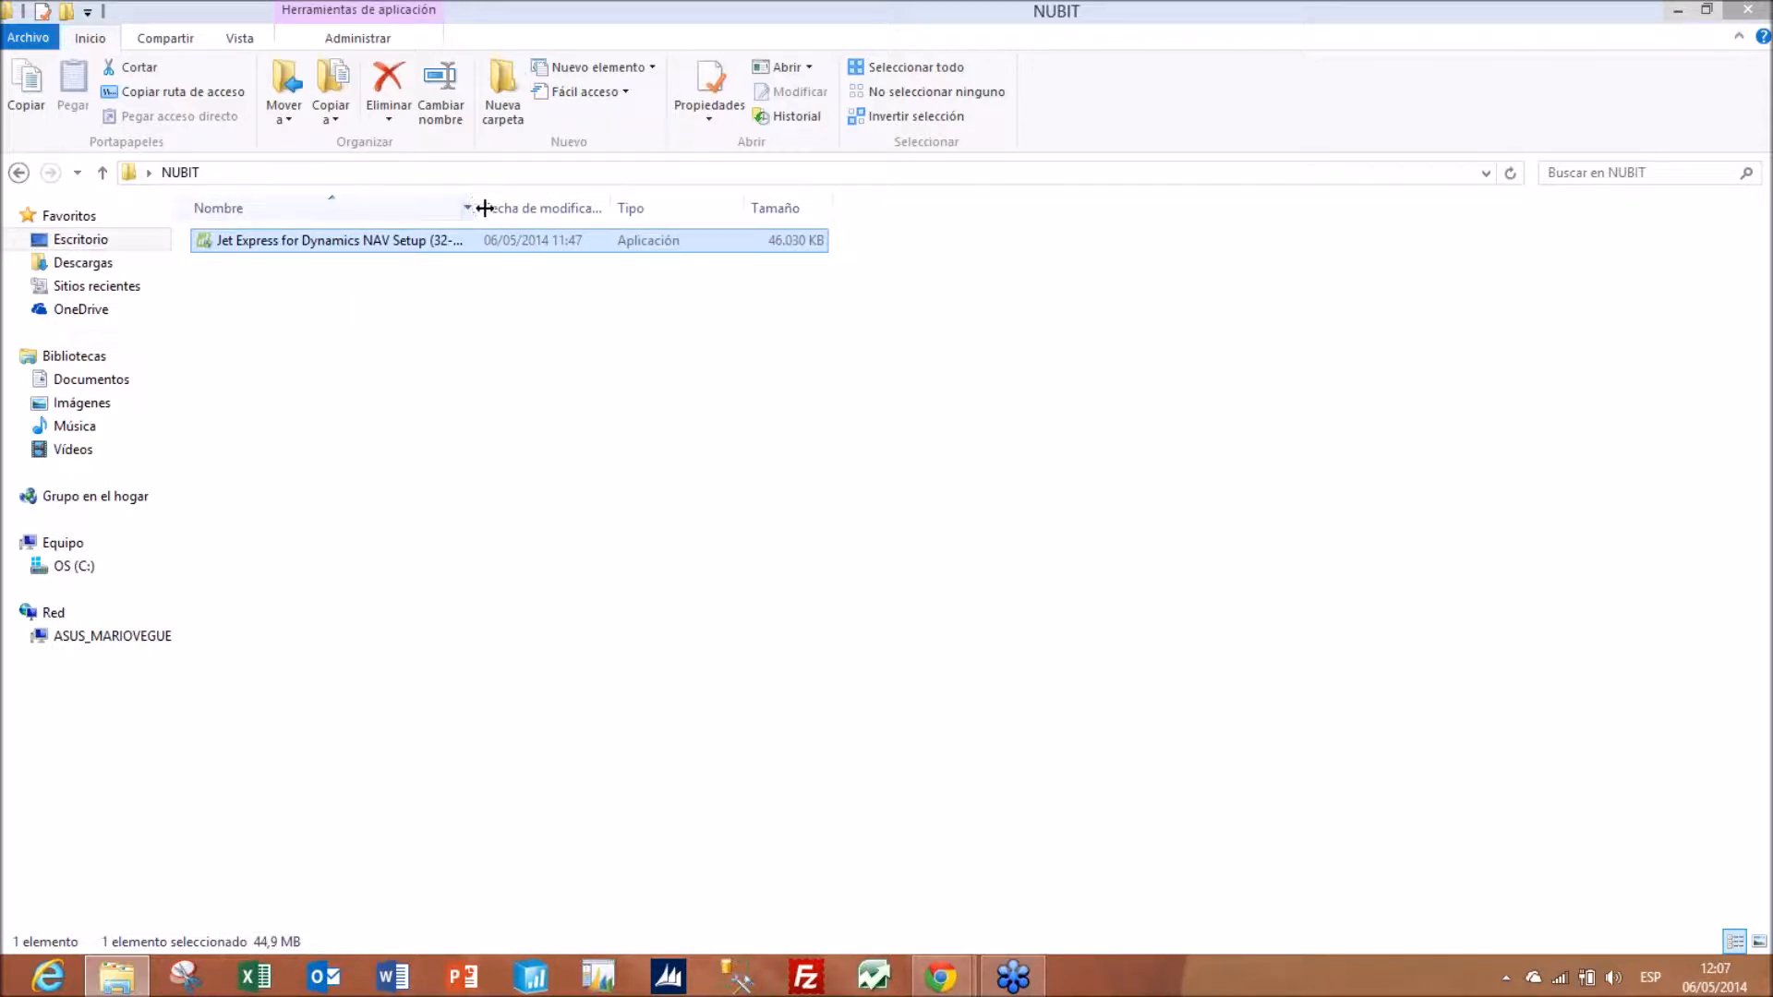
{"action": "left_click_drag", "start_coordinate": [483, 208], "coordinate": [622, 208]}
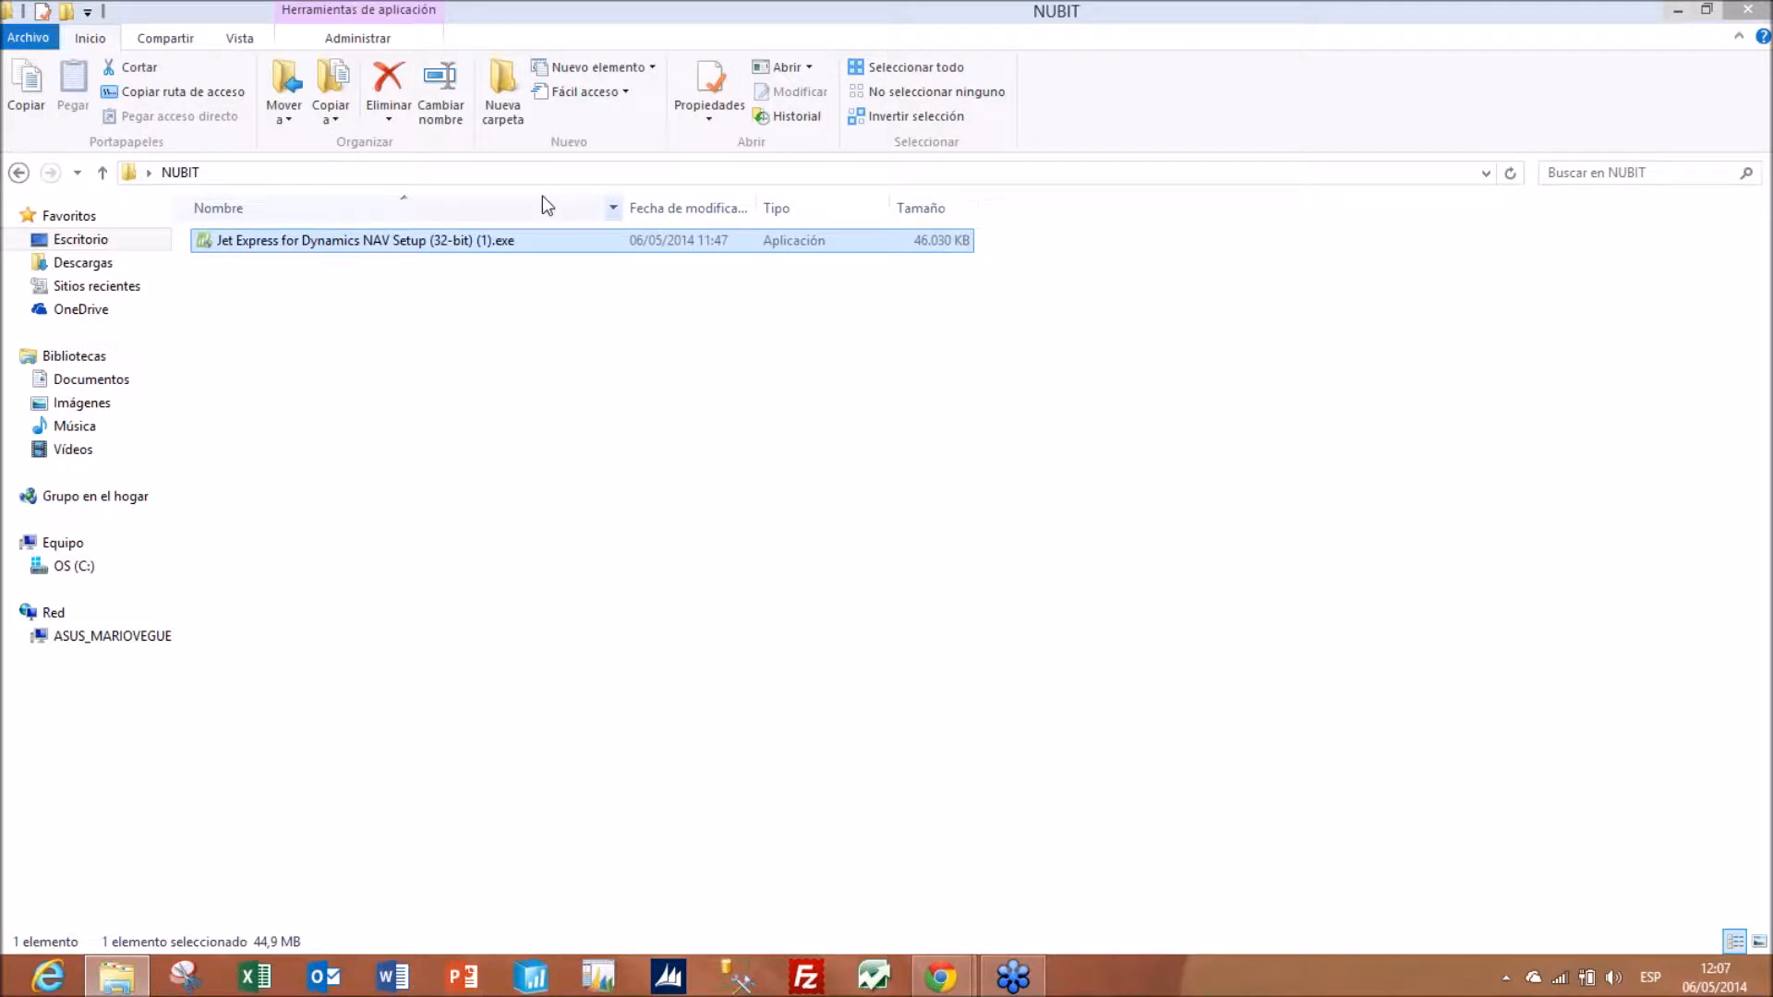
{"action": "double_click", "coordinate": [373, 239]}
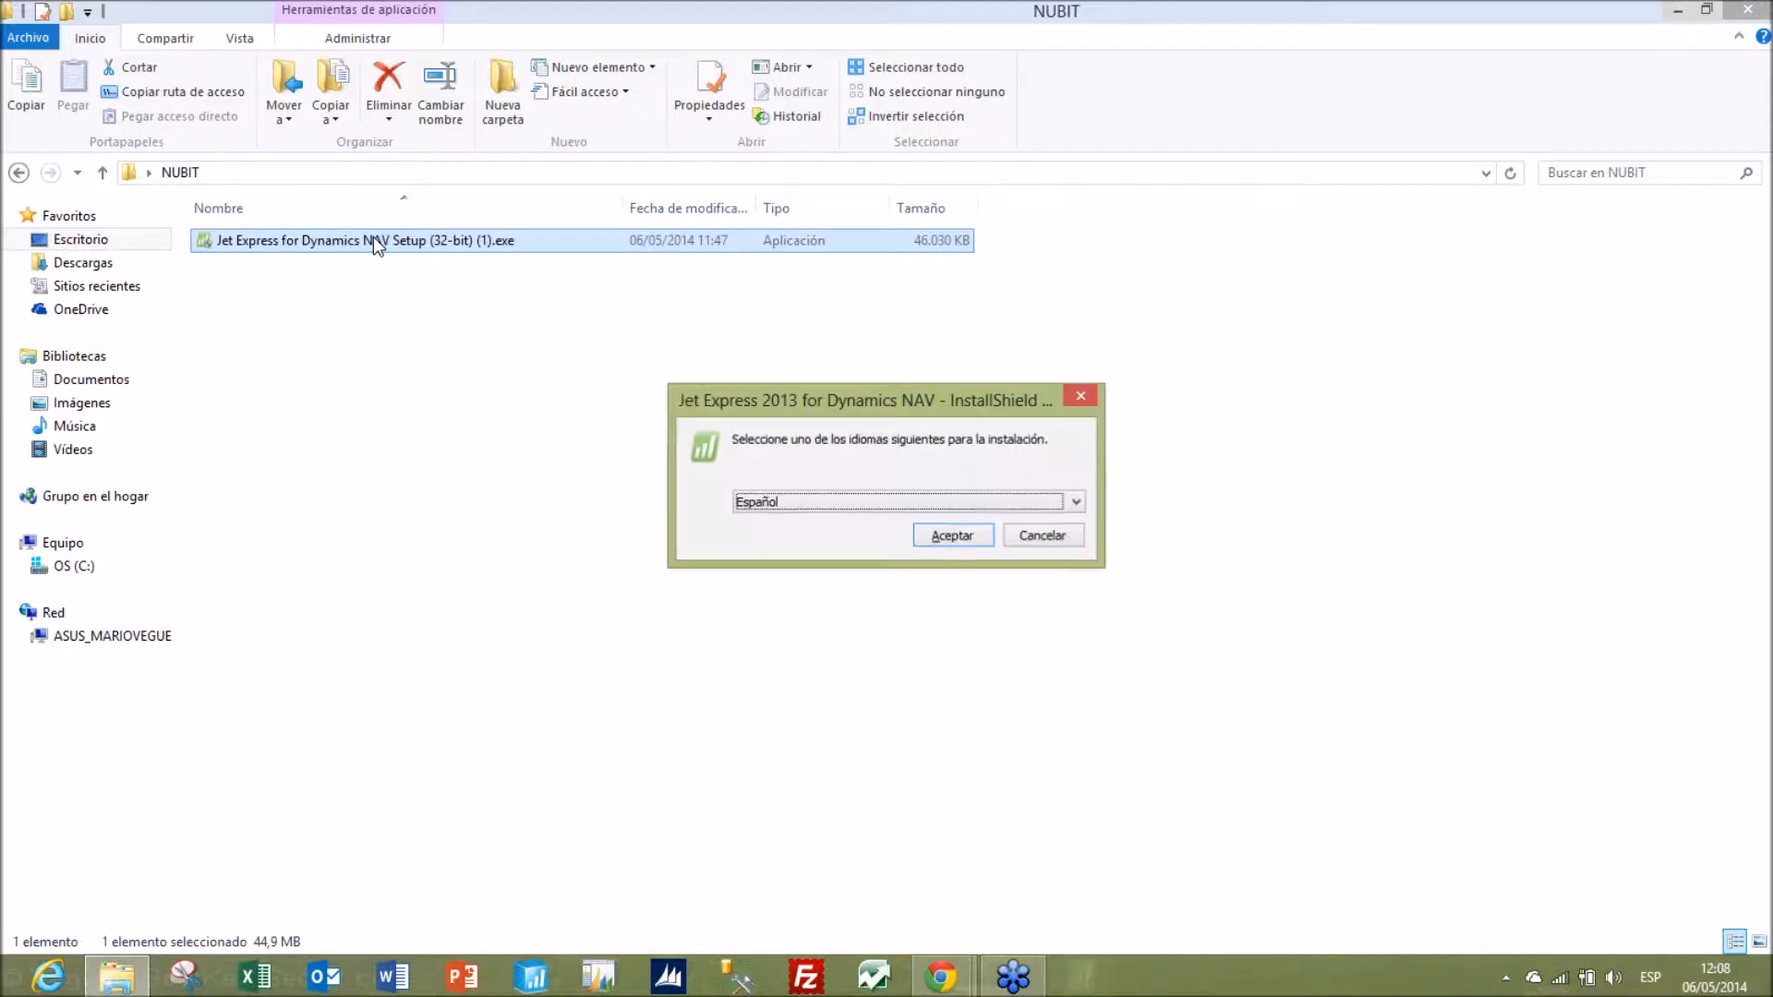
- Accept Español as the installation language and enter JET ES as the organization in the customer information
{"action": "key", "text": "Return"}
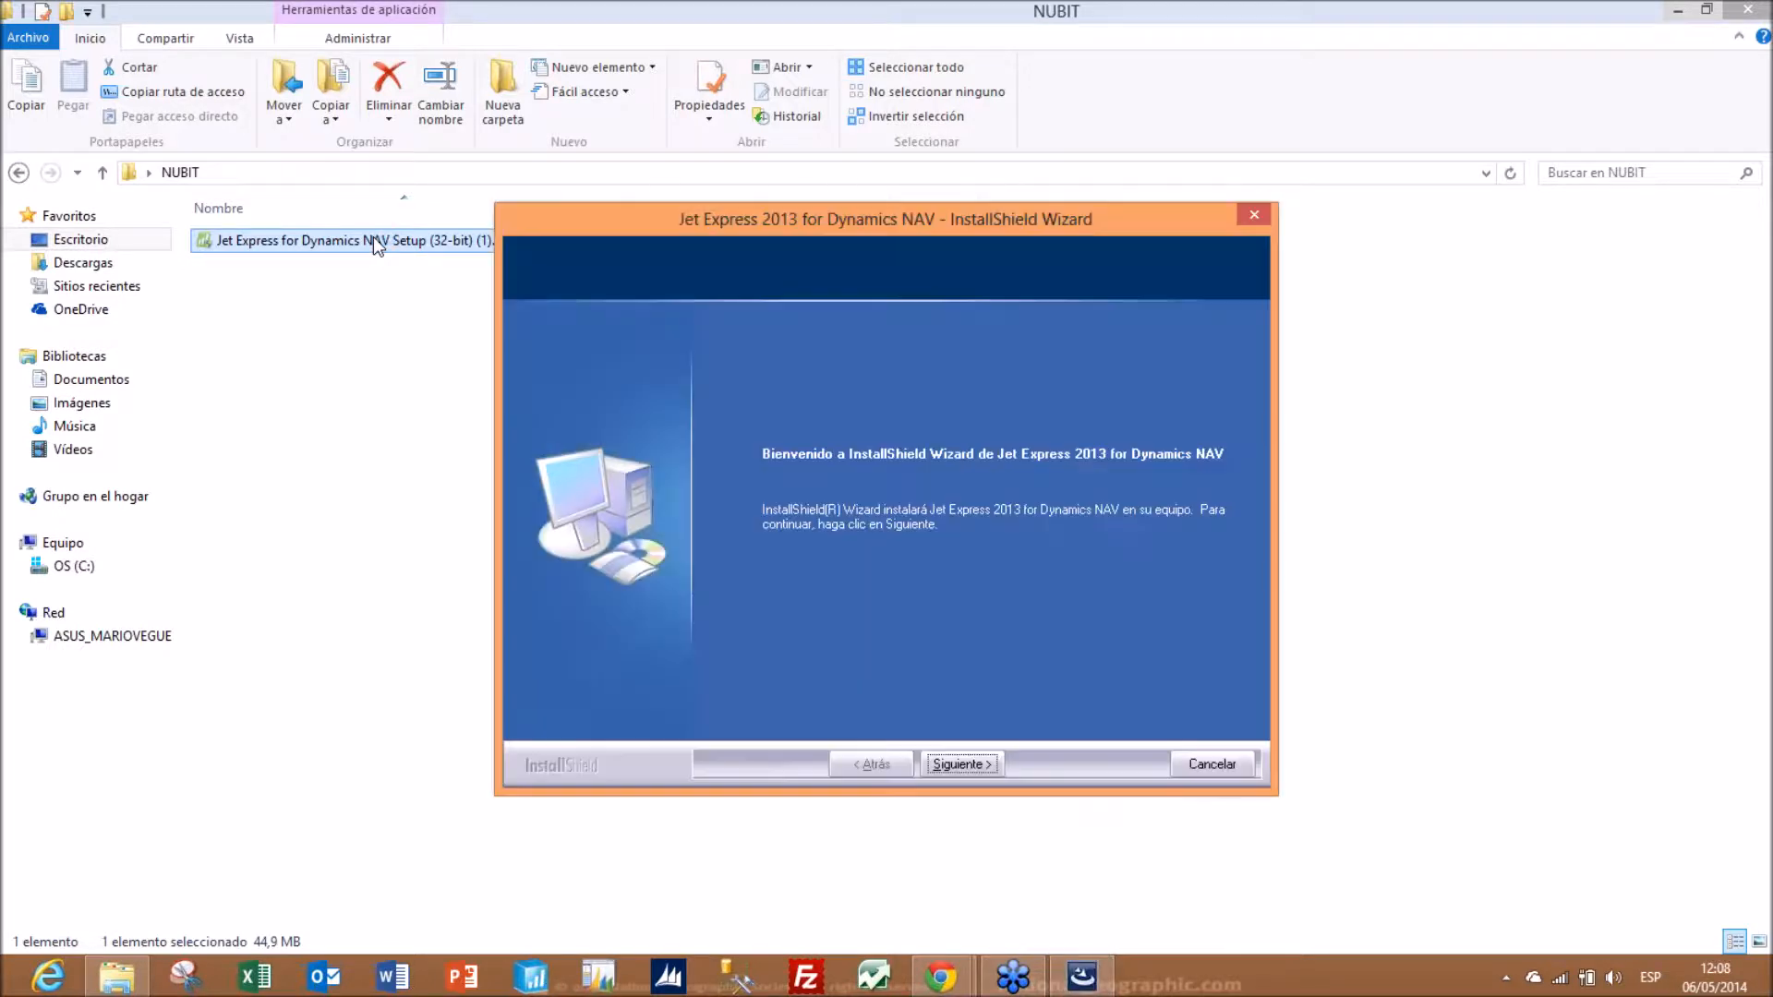
{"action": "left_click", "coordinate": [961, 763]}
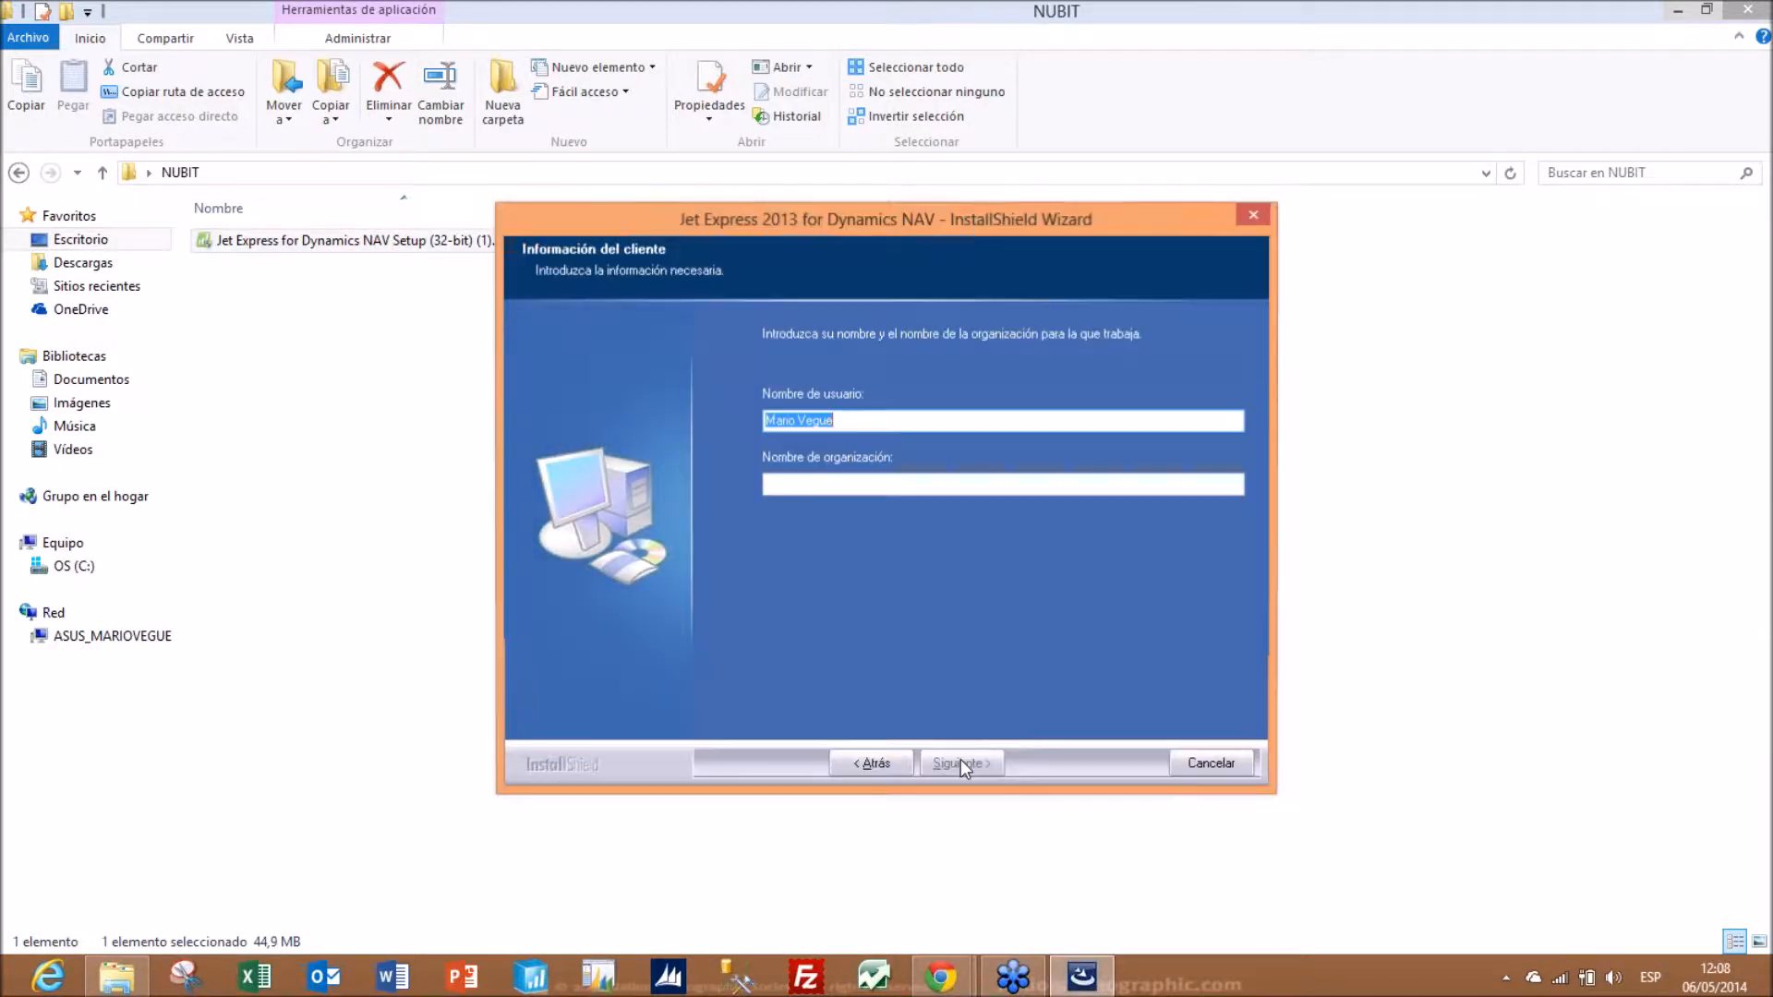
{"action": "left_click", "coordinate": [912, 487]}
{"action": "type", "text": "JET ES"}
{"action": "key", "text": "Return"}
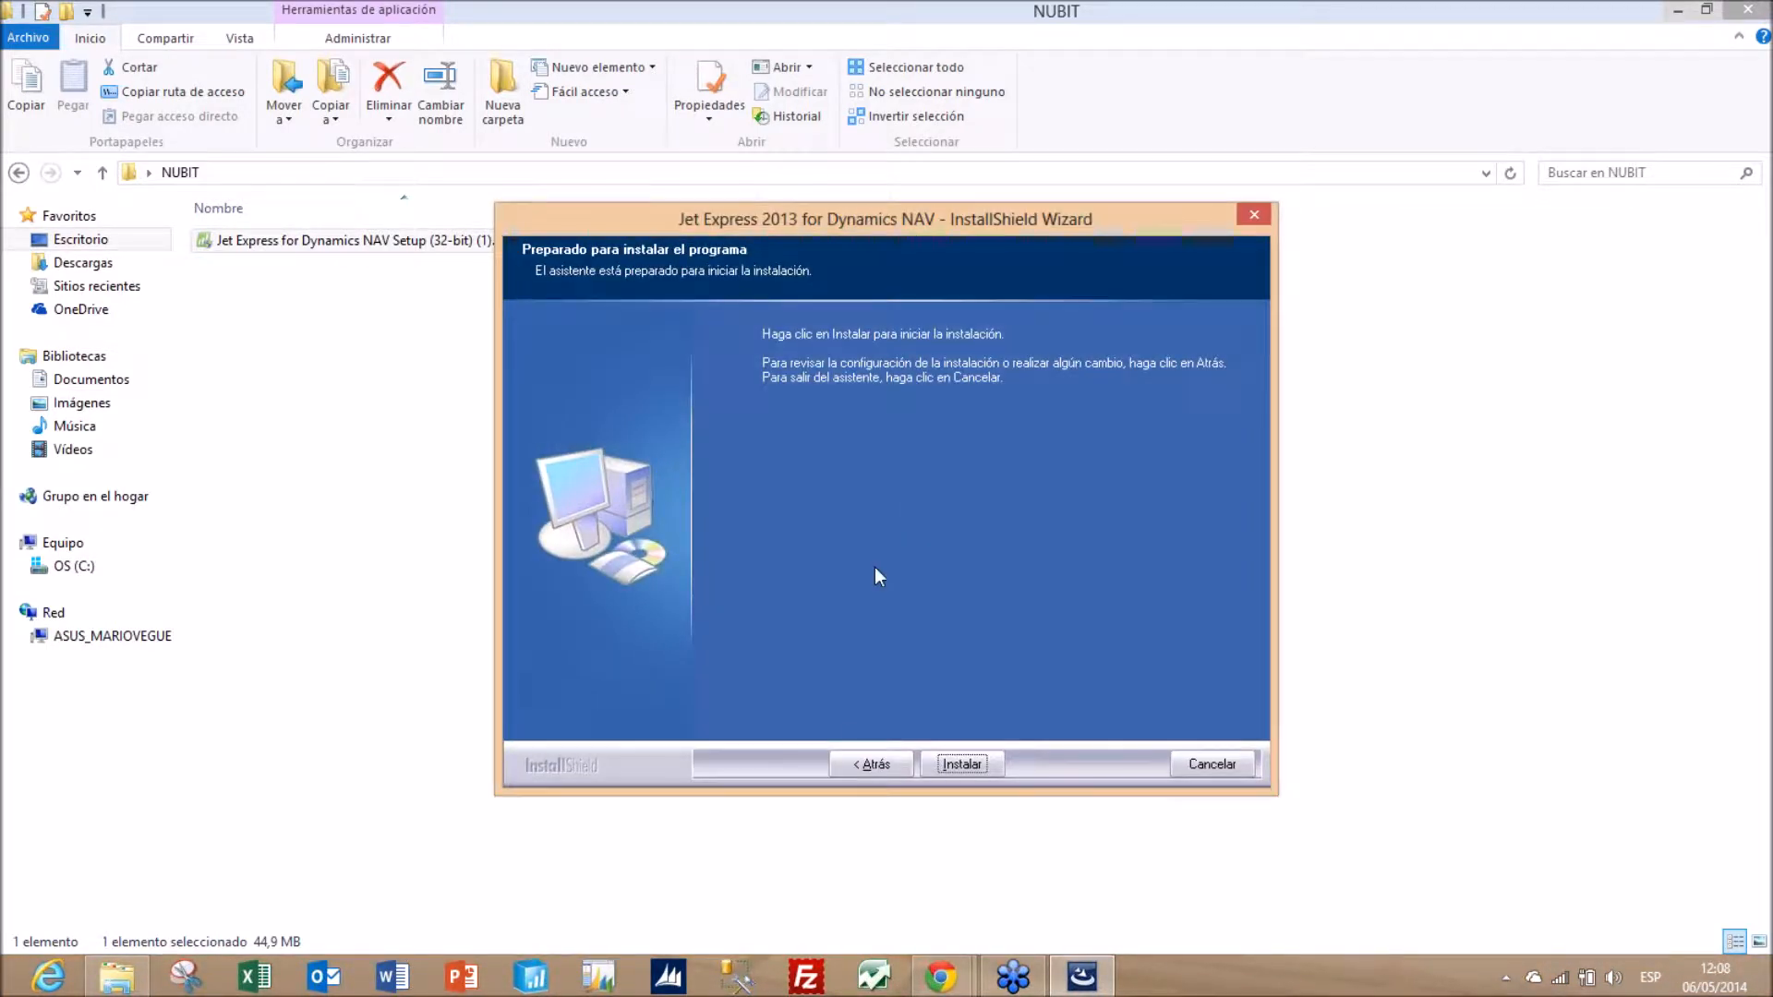
- Install Jet Express 2013 for Dynamics NAV and finish the wizard with the Excel add-in activated for the current user
{"action": "left_click", "coordinate": [956, 763]}
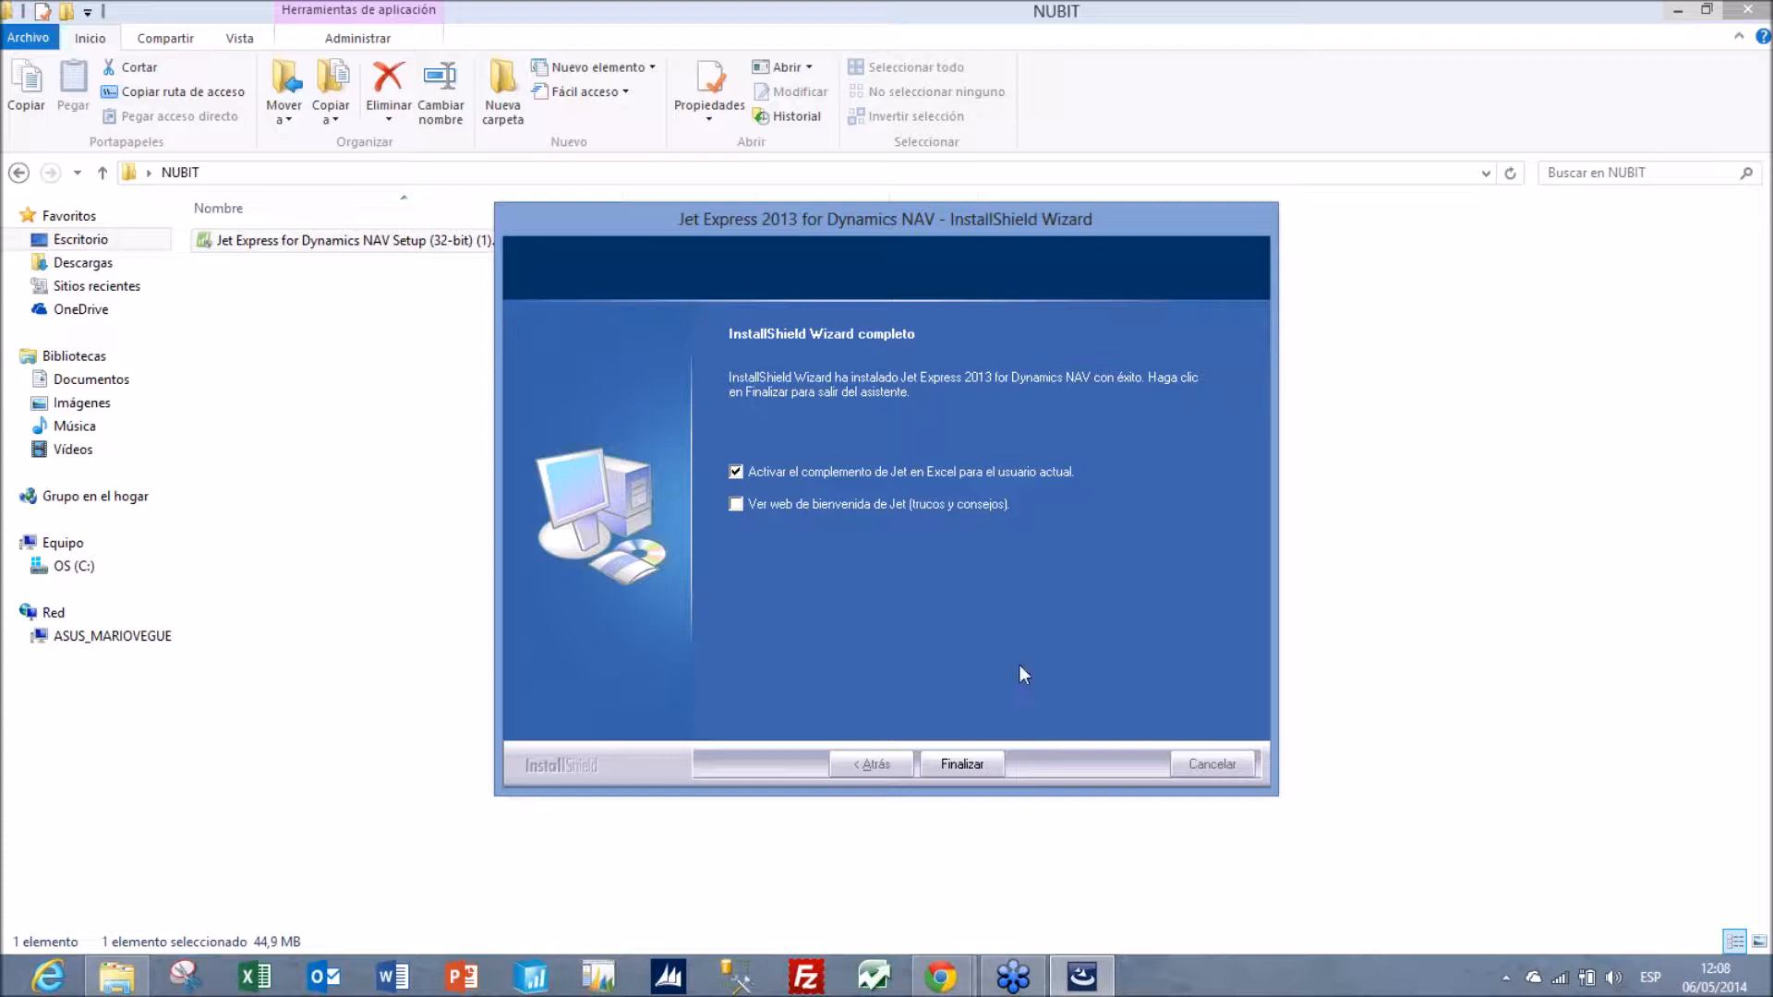
{"action": "left_click", "coordinate": [953, 763]}
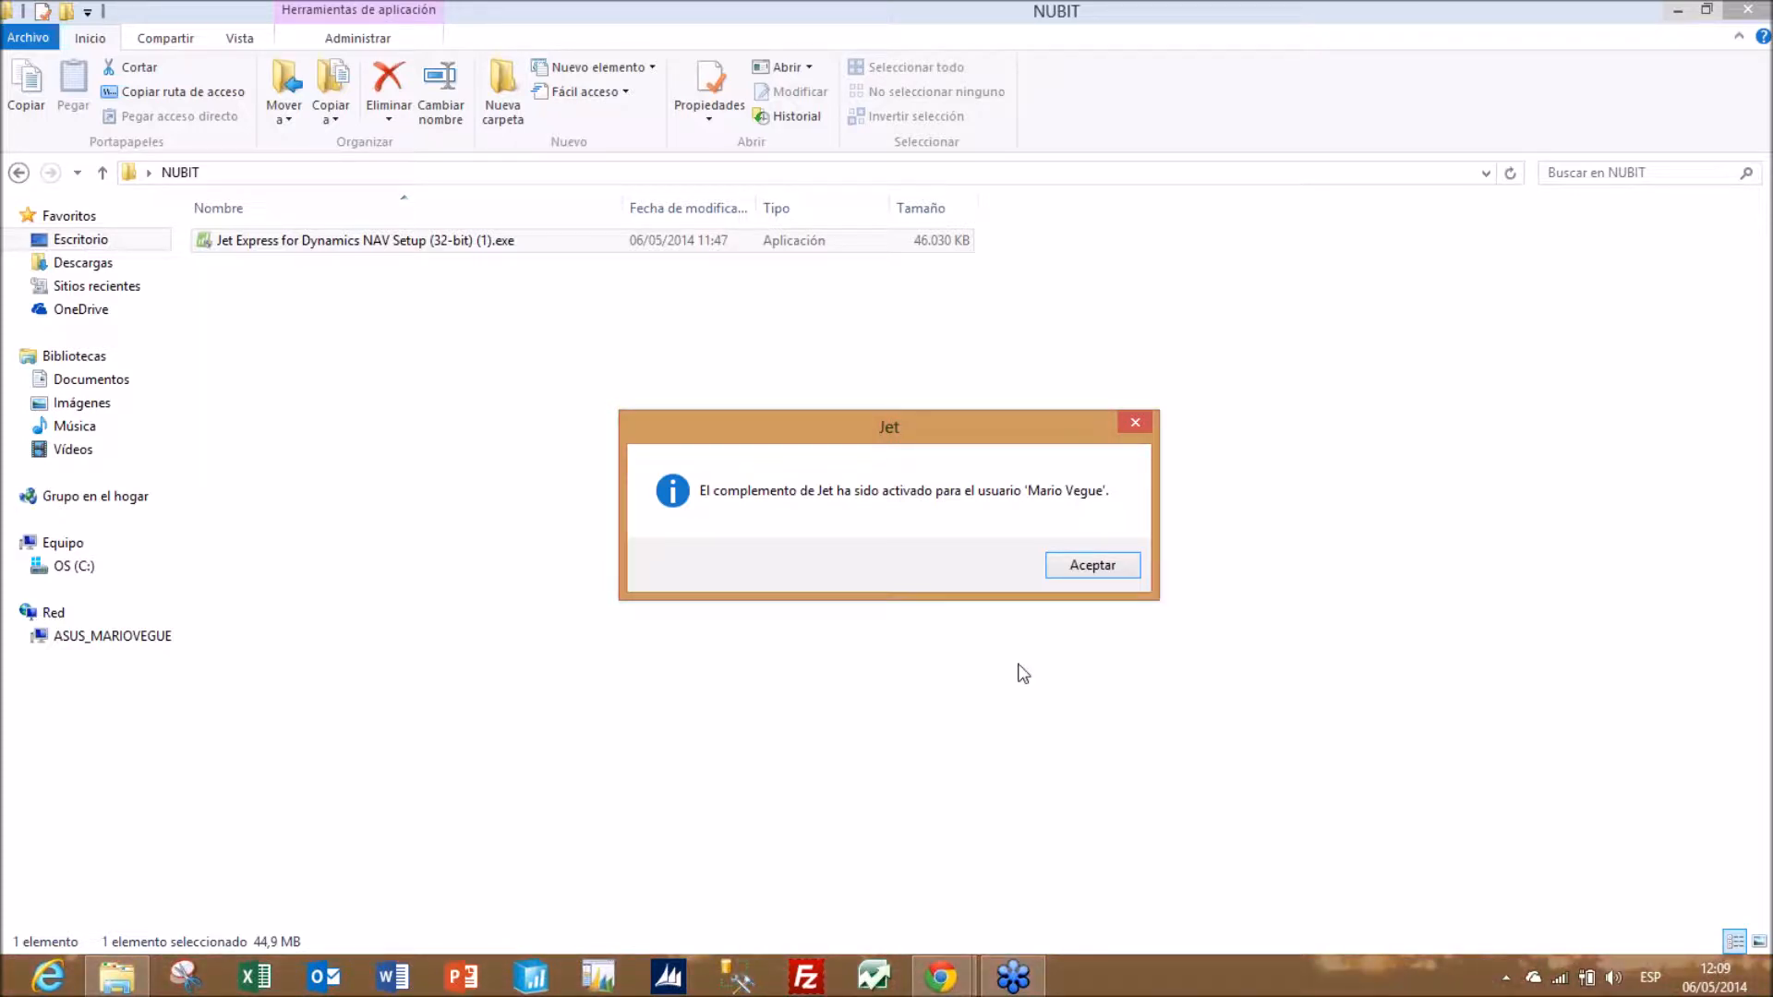
{"action": "left_click", "coordinate": [1095, 569]}
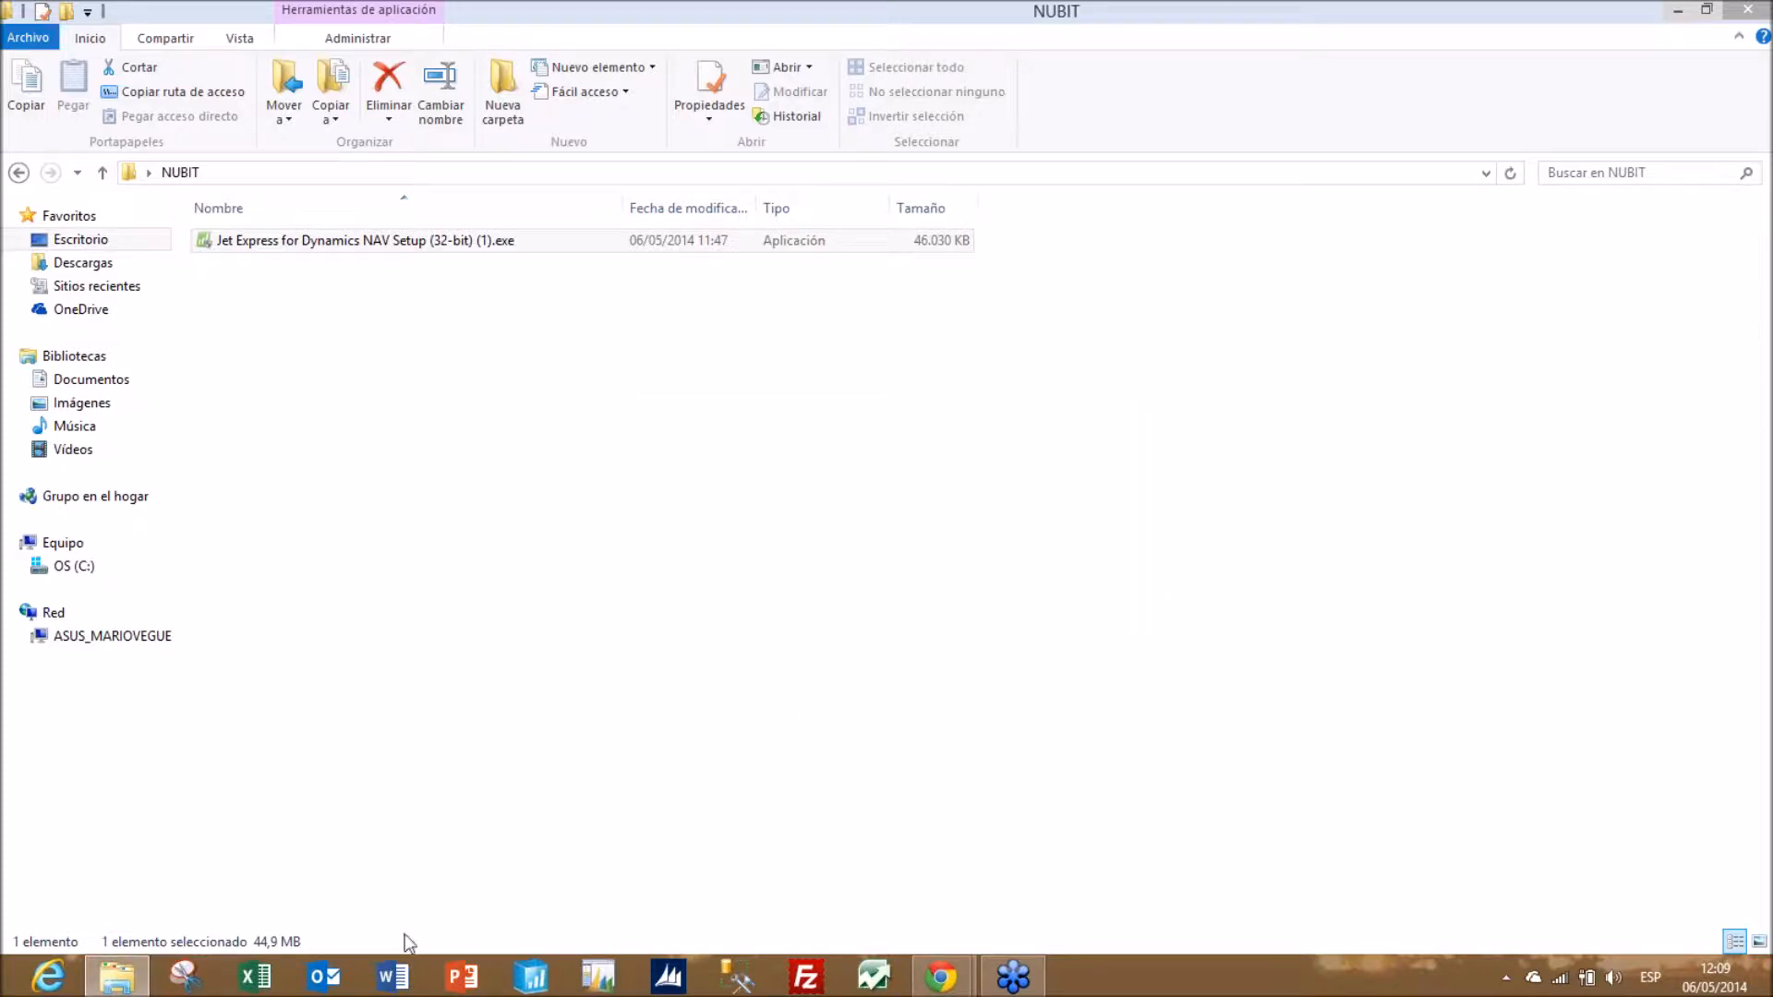
- Switch to Excel, create a blank workbook and discard the recovered files in the document recovery pane
{"action": "left_click", "coordinate": [258, 974]}
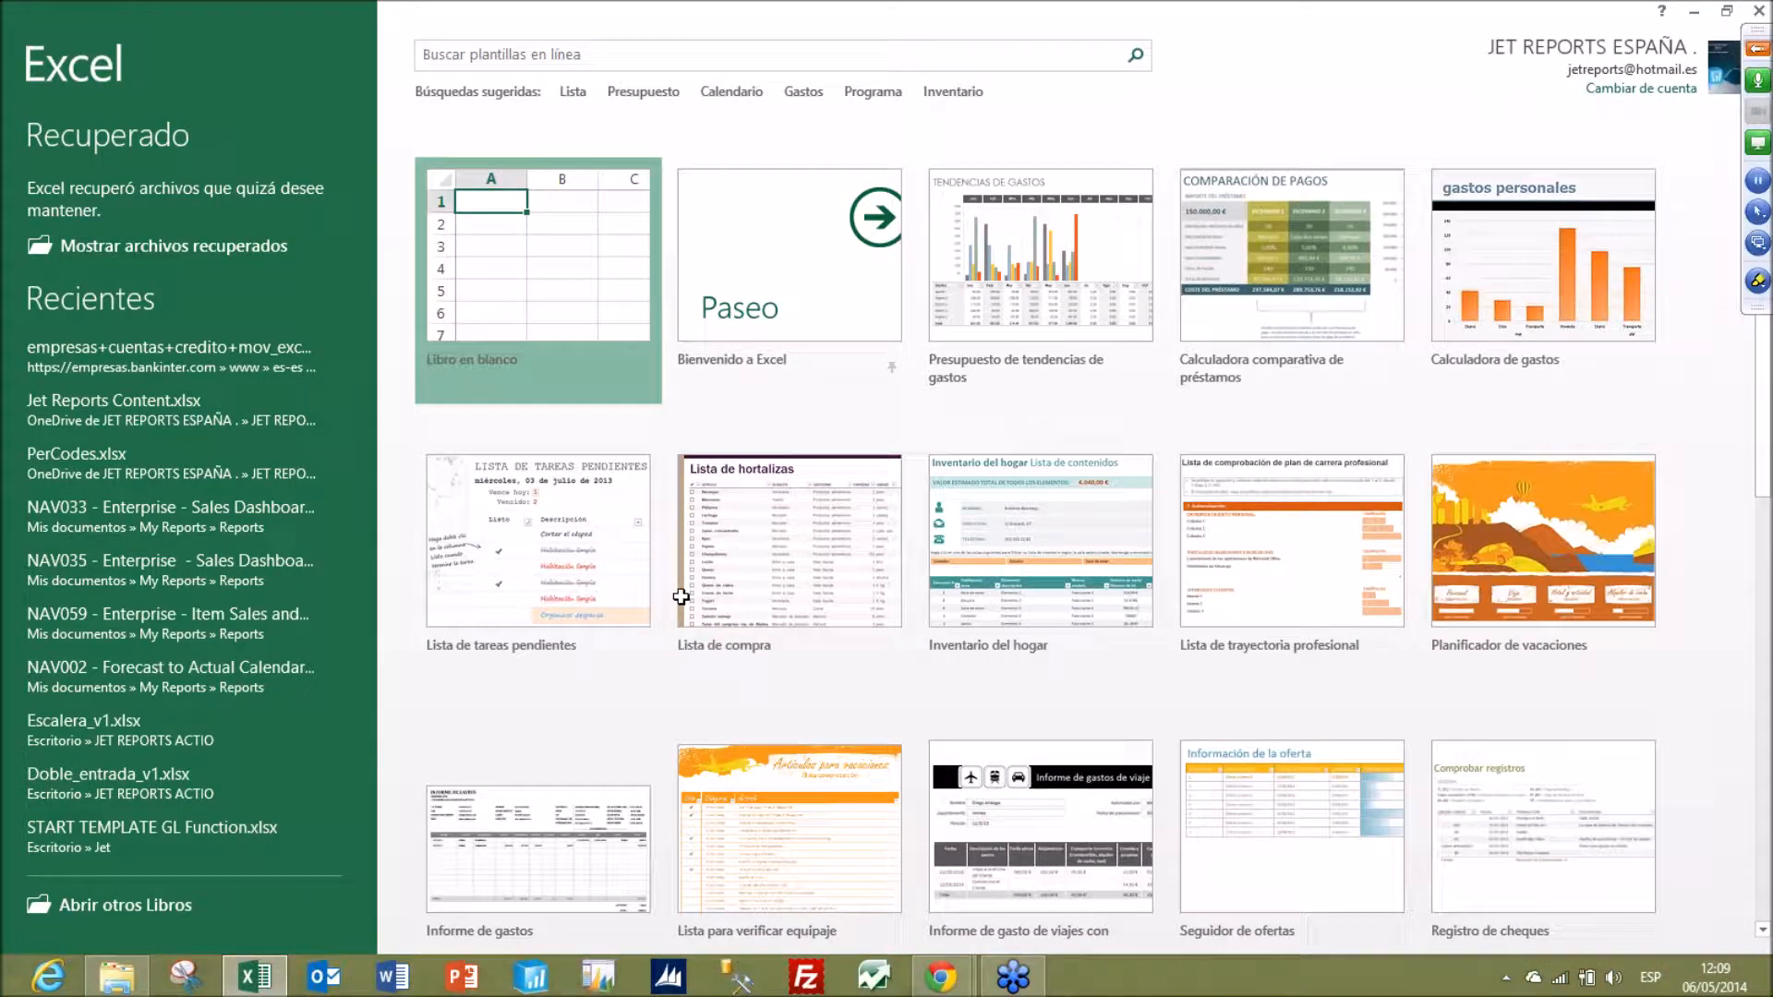
{"action": "key", "text": "Return"}
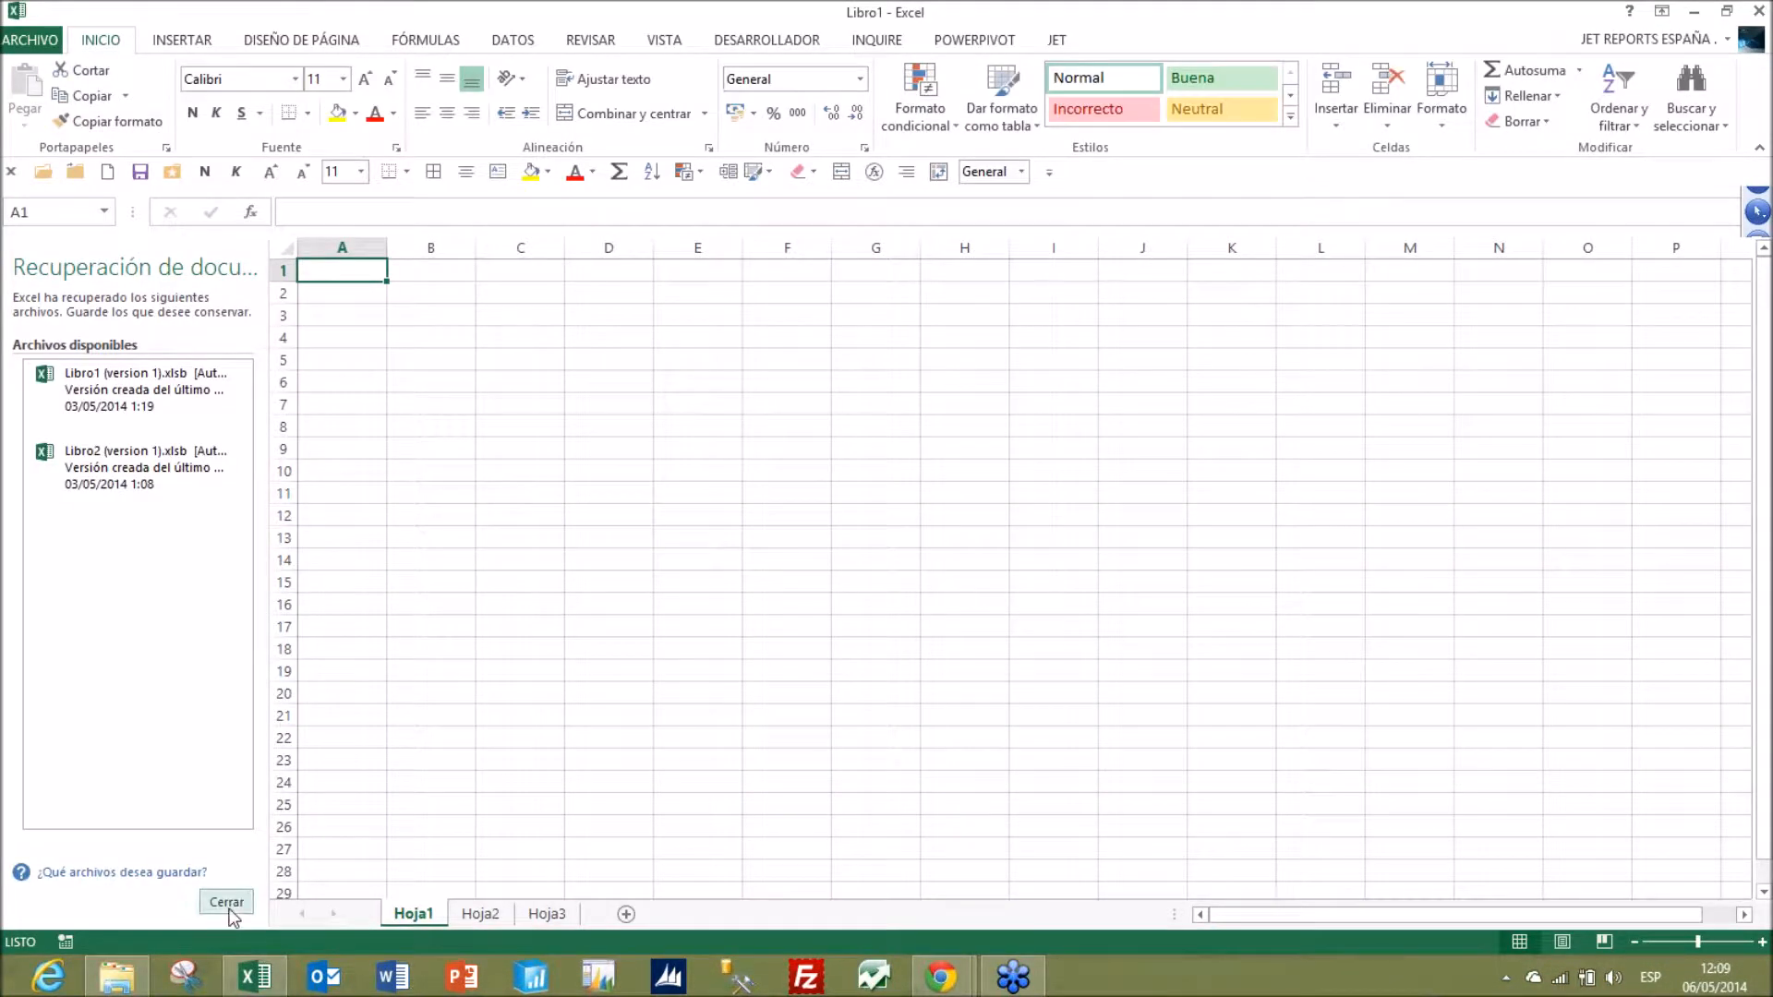
{"action": "left_click", "coordinate": [227, 902]}
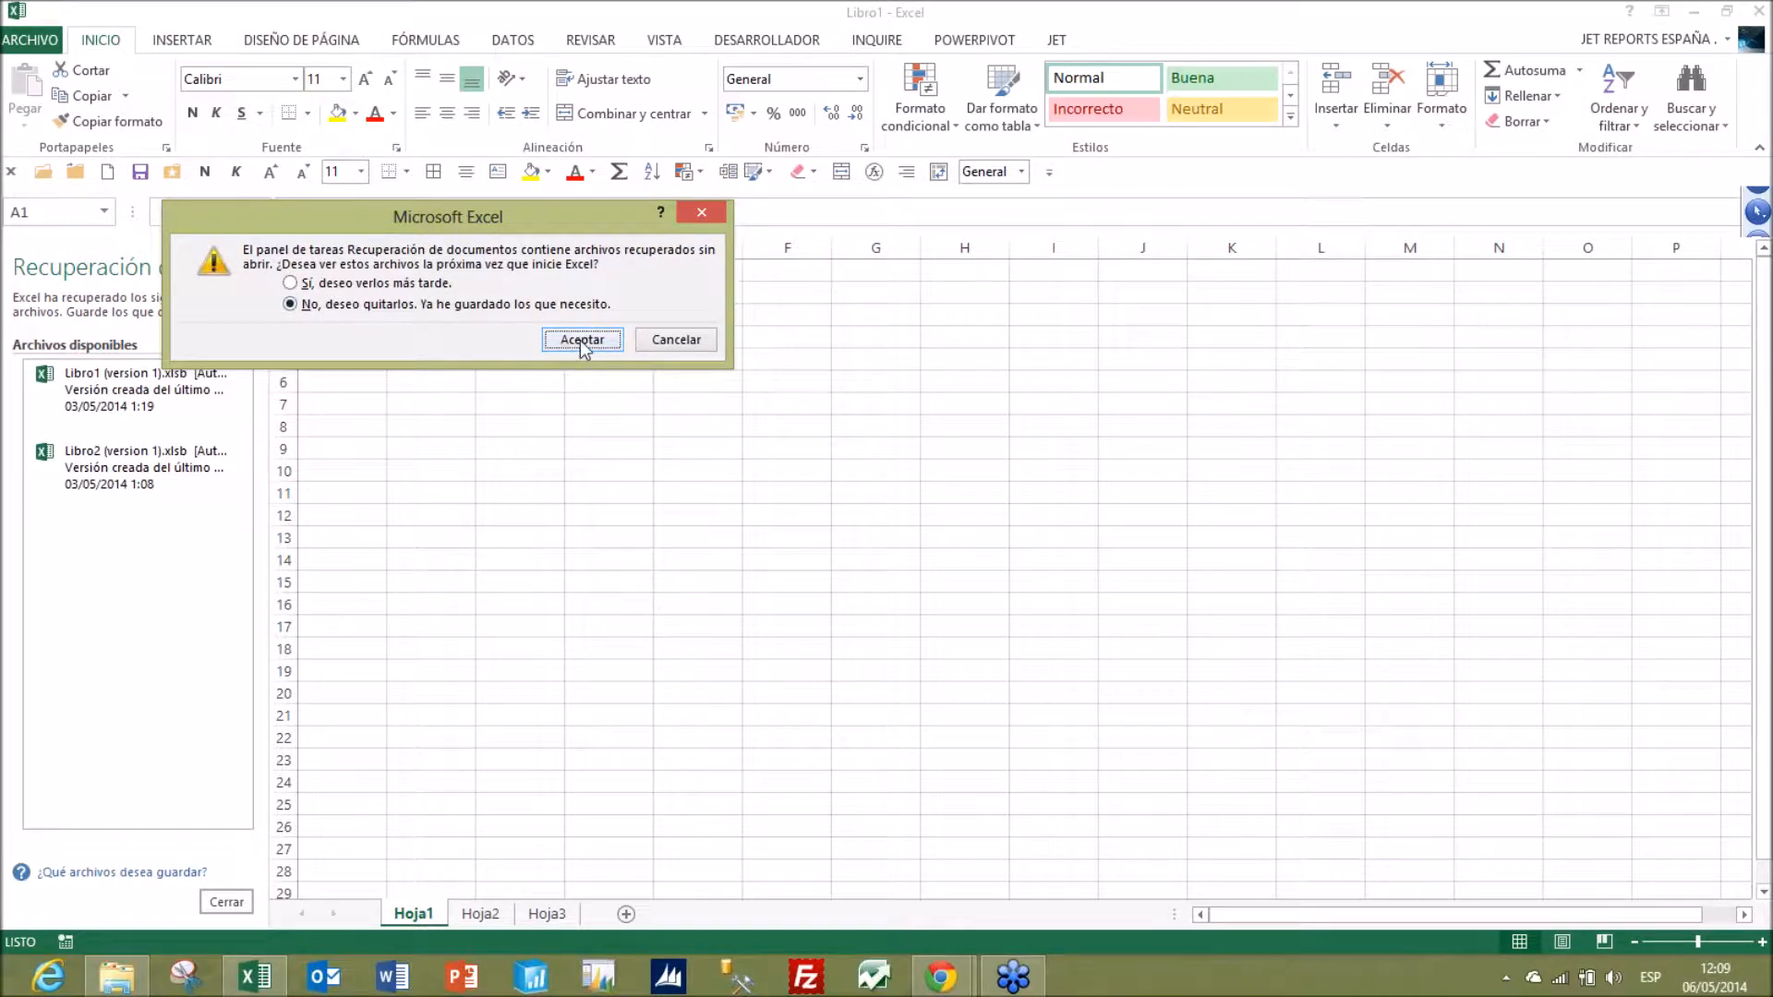
{"action": "key", "text": "Return"}
{"action": "left_click", "coordinate": [670, 429]}
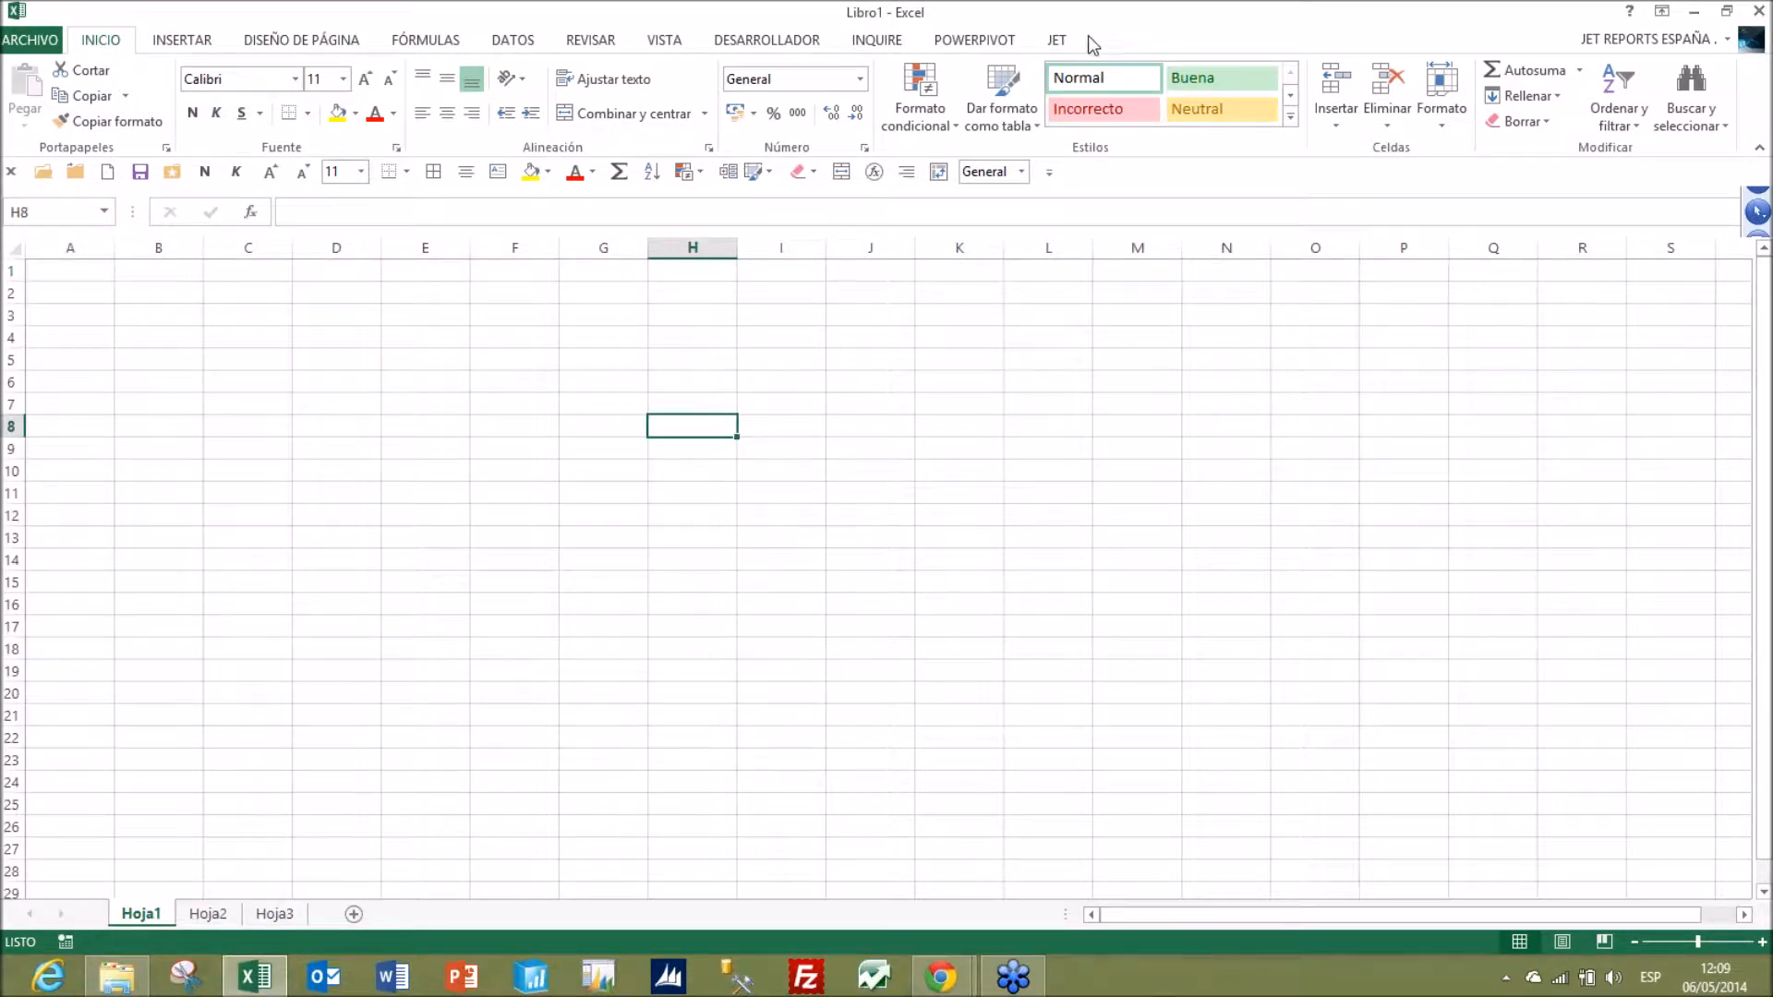
- Review the general options in Jet's application settings and close them
{"action": "left_click", "coordinate": [1058, 40]}
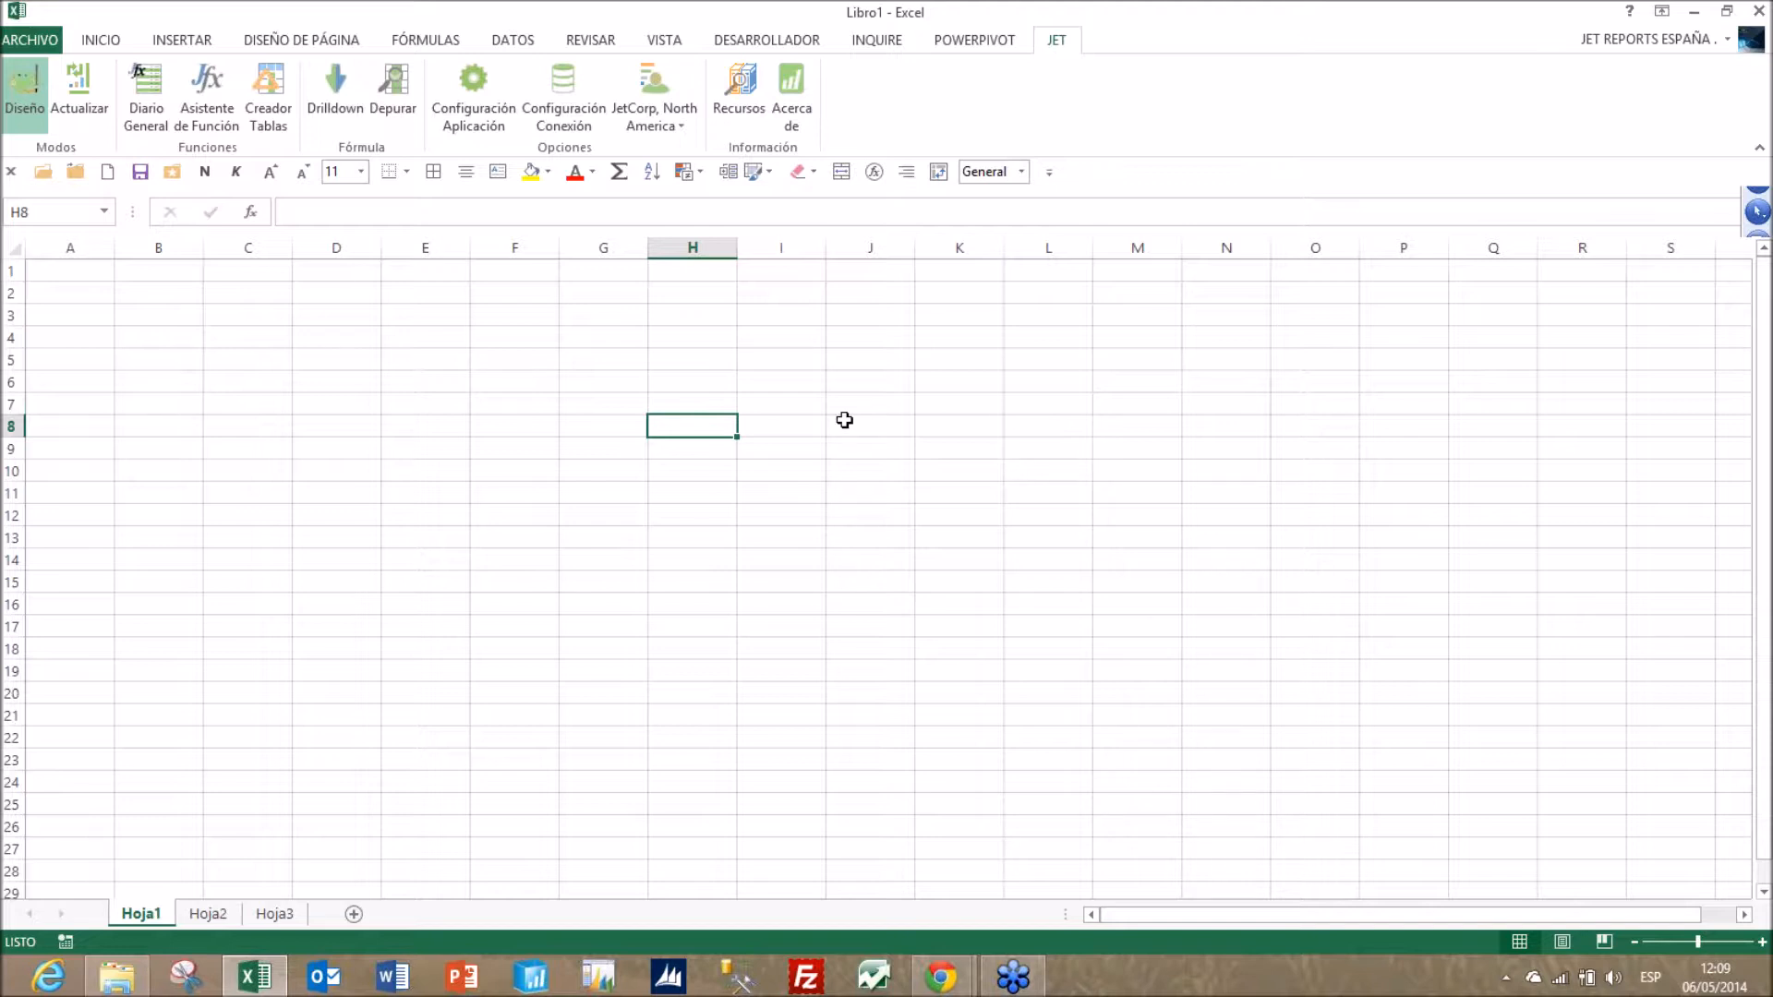
{"action": "left_click", "coordinate": [467, 79]}
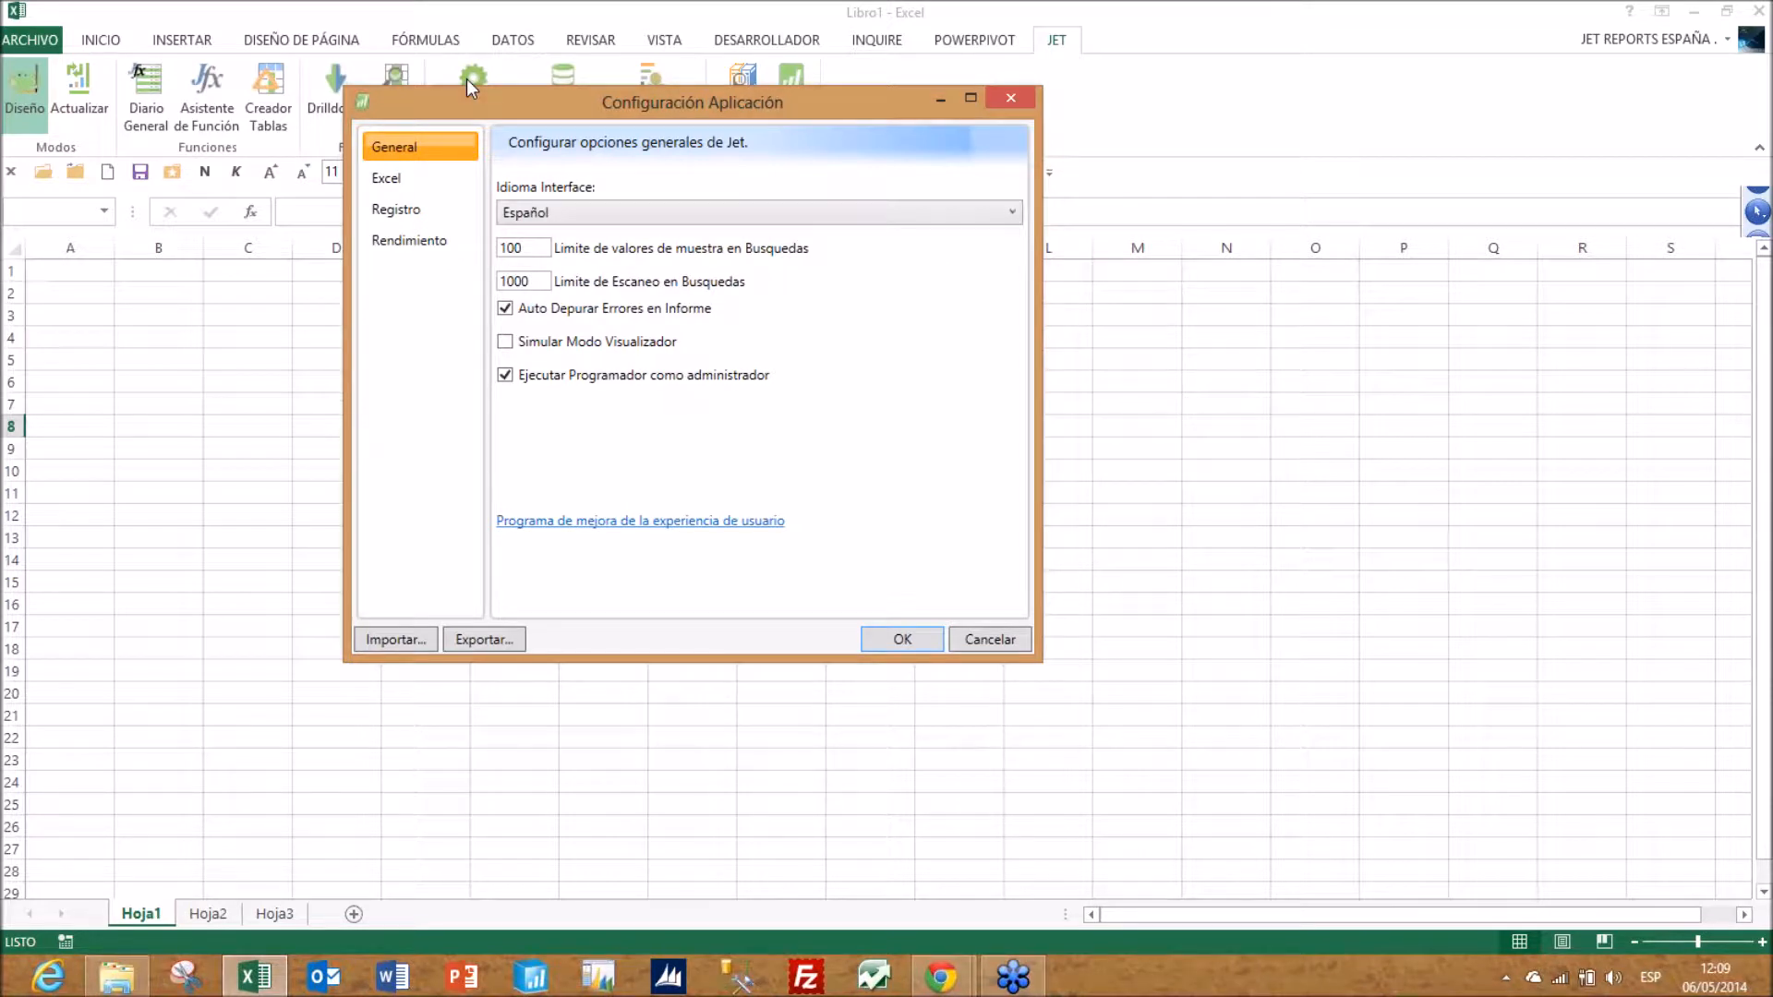
{"action": "left_click", "coordinate": [901, 641]}
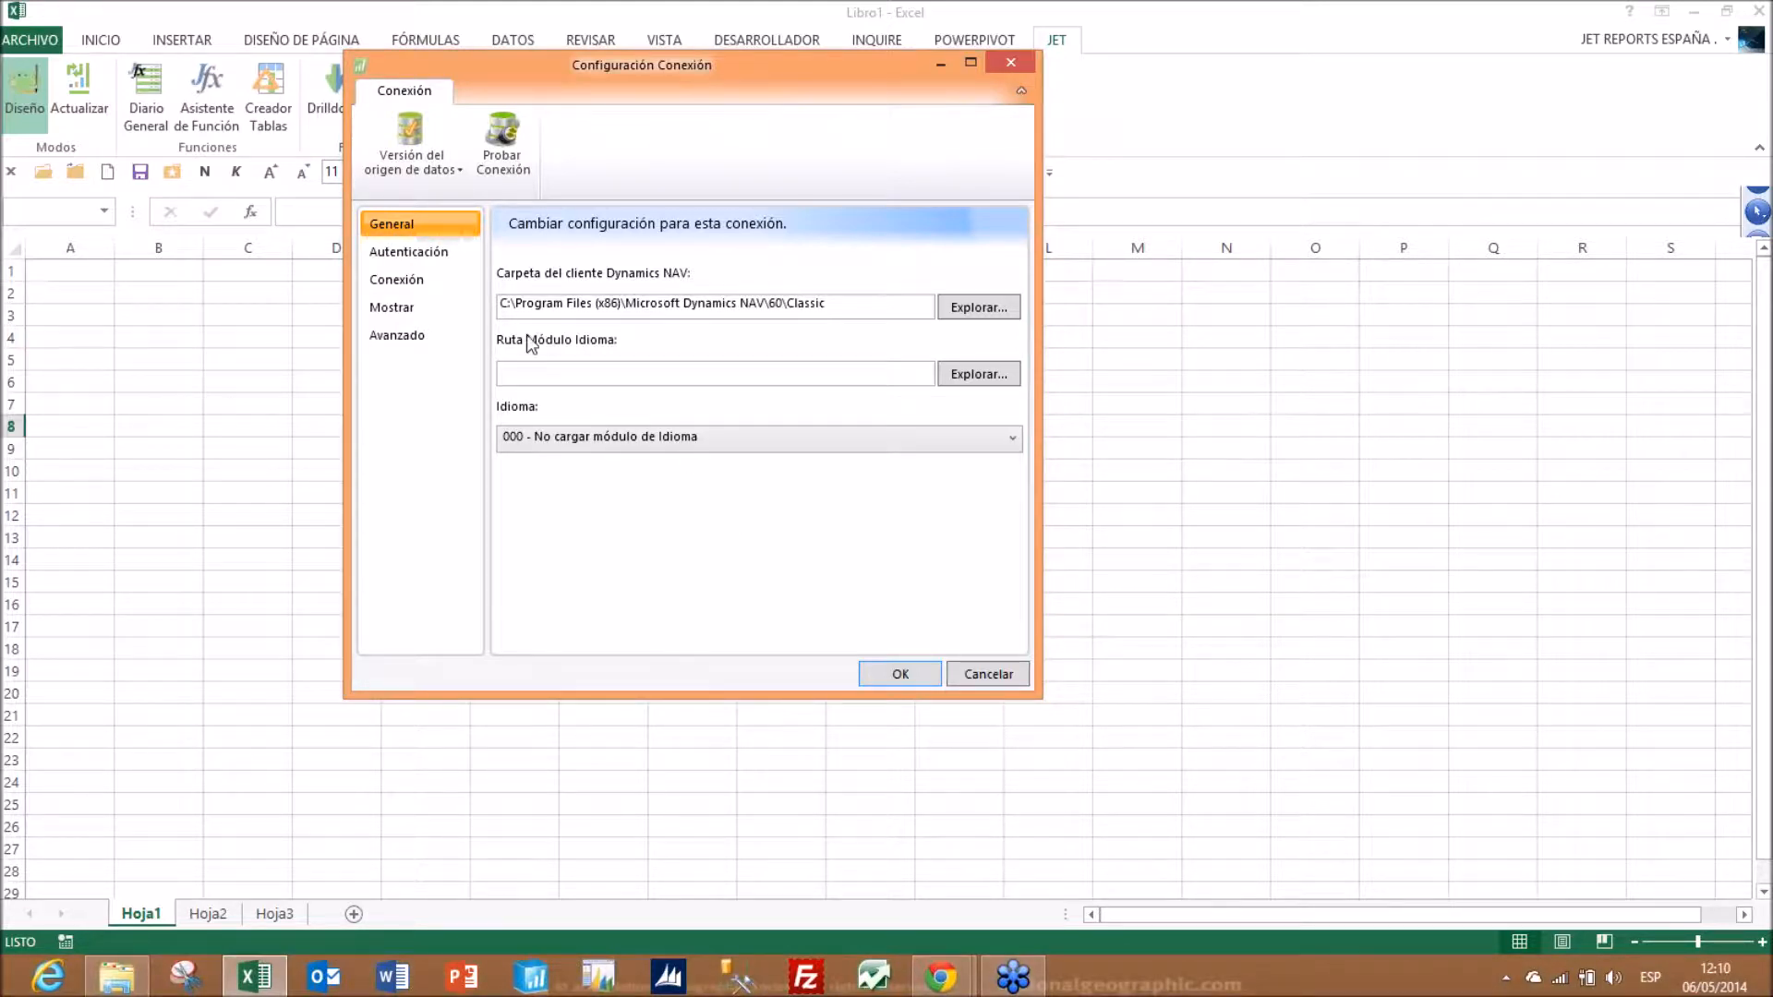
- Examine the authentication, connection and general sections of Jet's connection settings
{"action": "left_click", "coordinate": [395, 245]}
{"action": "left_click", "coordinate": [400, 277]}
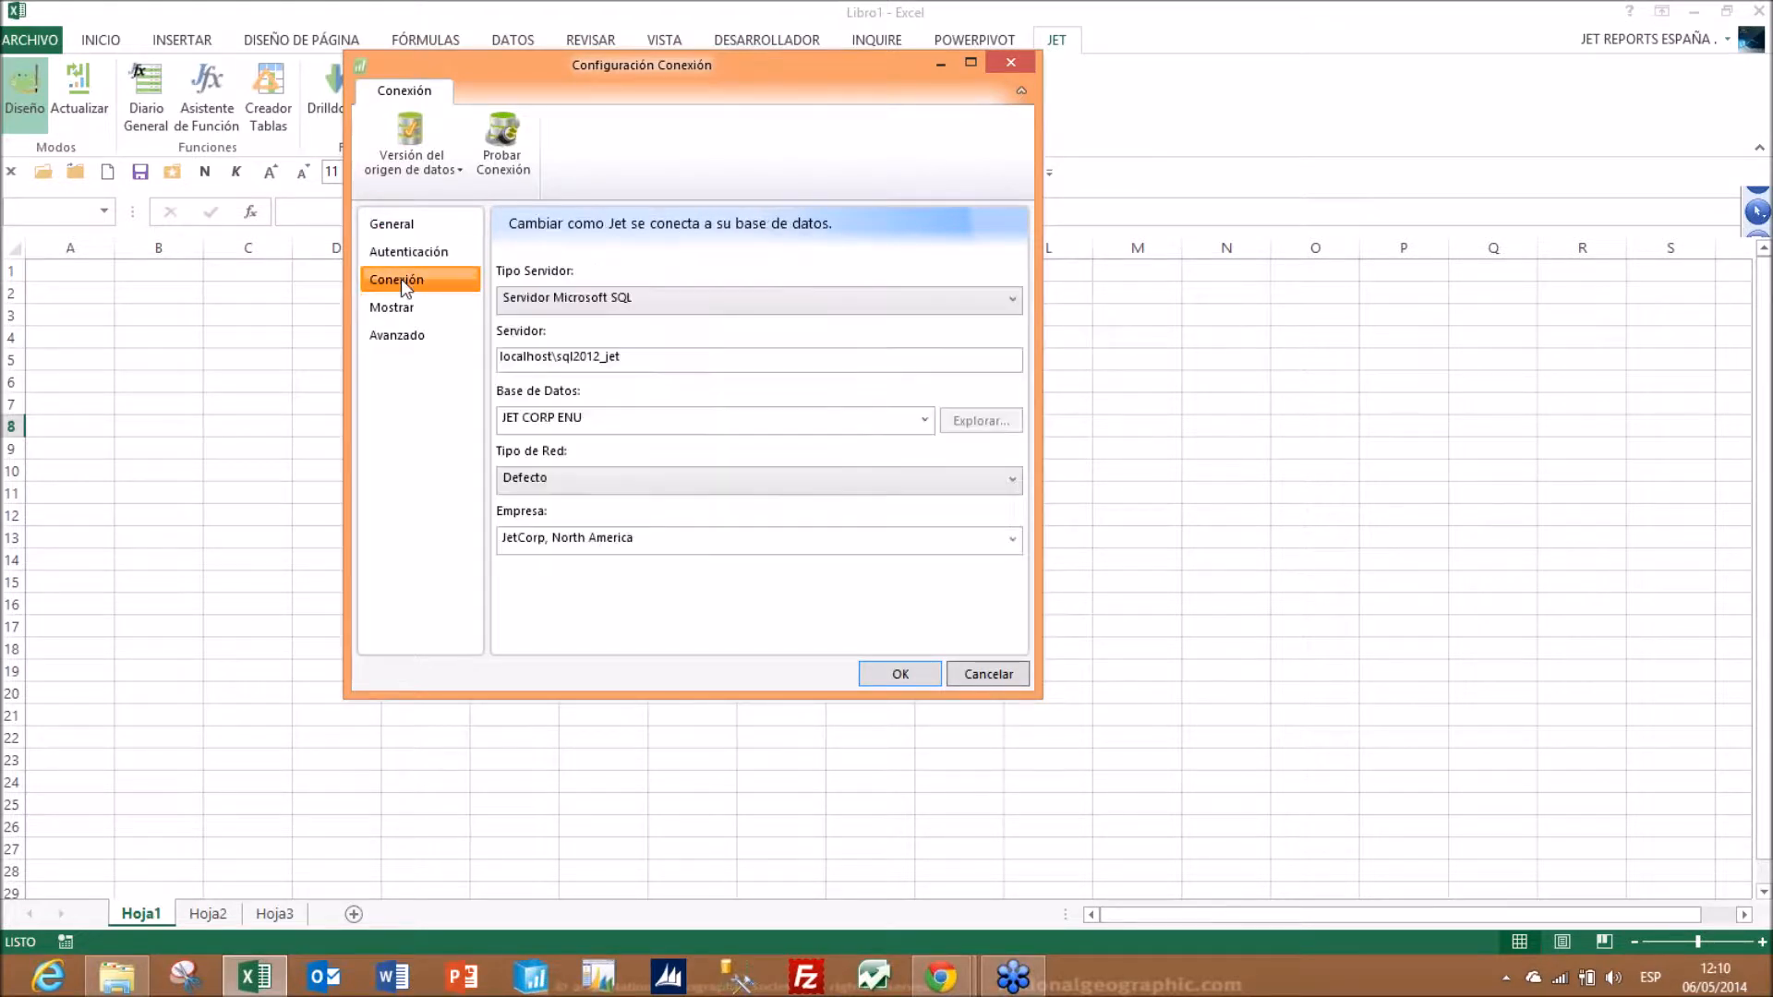
{"action": "left_click", "coordinate": [406, 247]}
{"action": "left_click", "coordinate": [390, 224]}
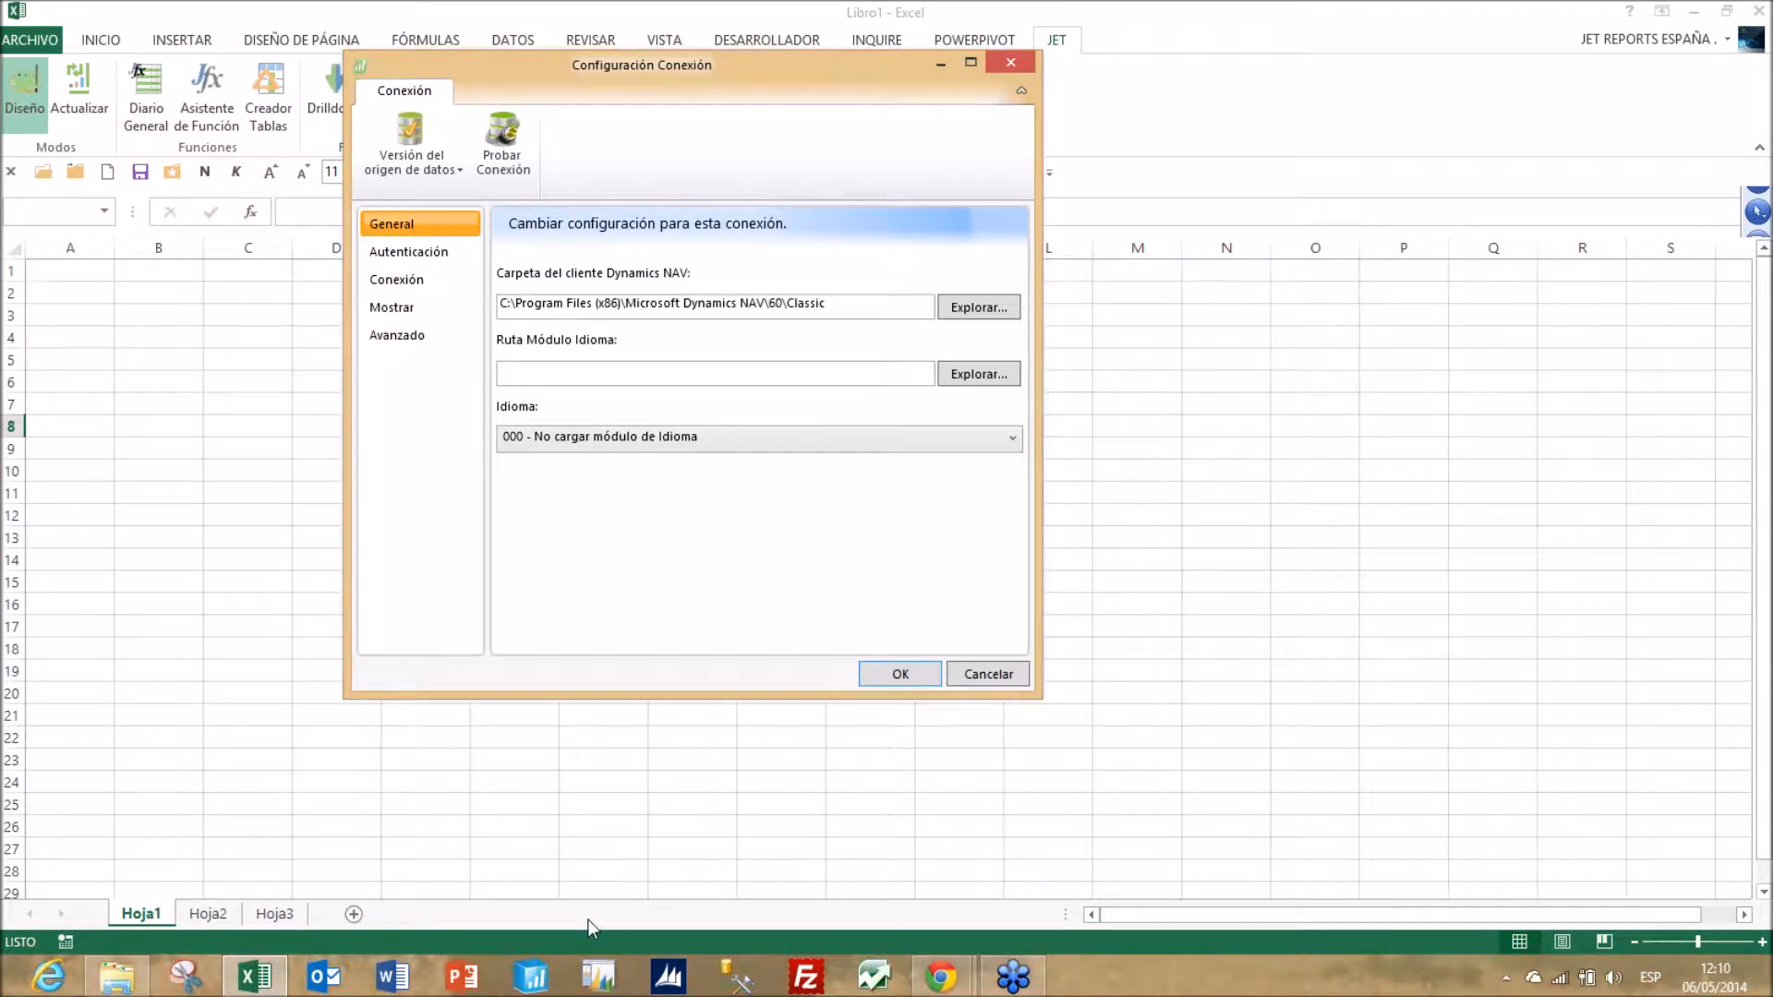
- Switch to Microsoft Dynamics NAV Classic and change the instance in the database server name to SQL2012_jET
{"action": "left_click", "coordinate": [598, 980]}
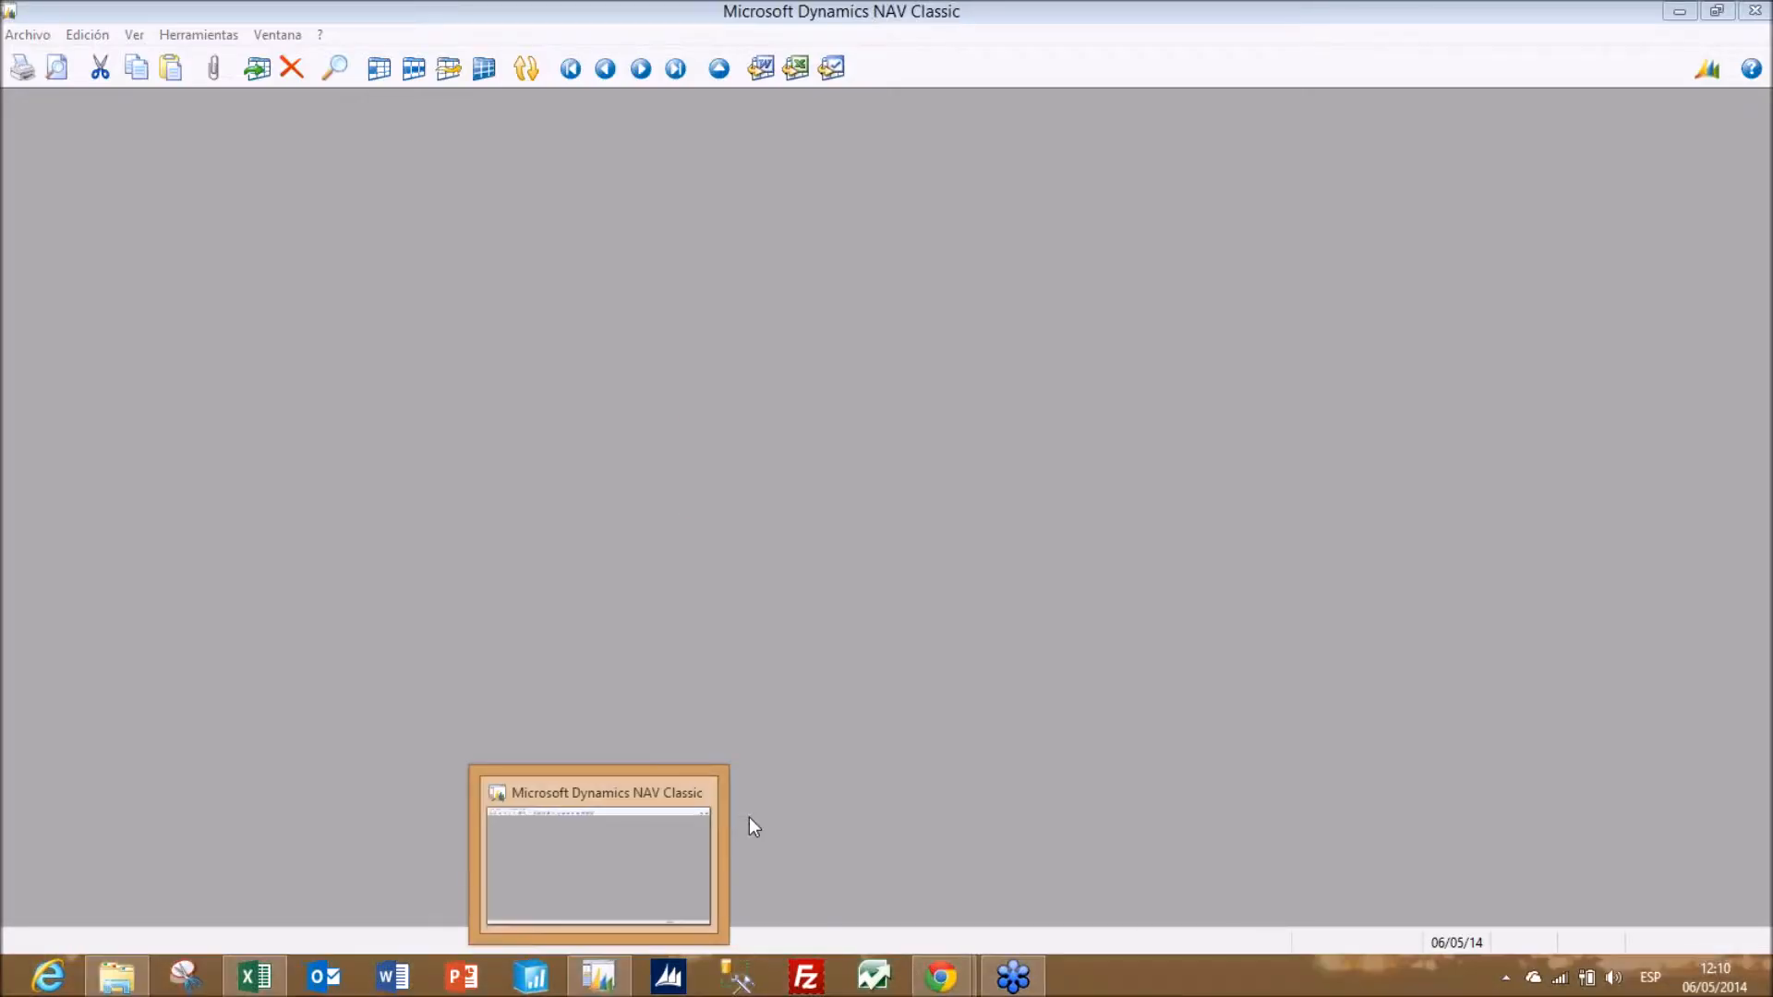
{"action": "left_click", "coordinate": [1089, 577]}
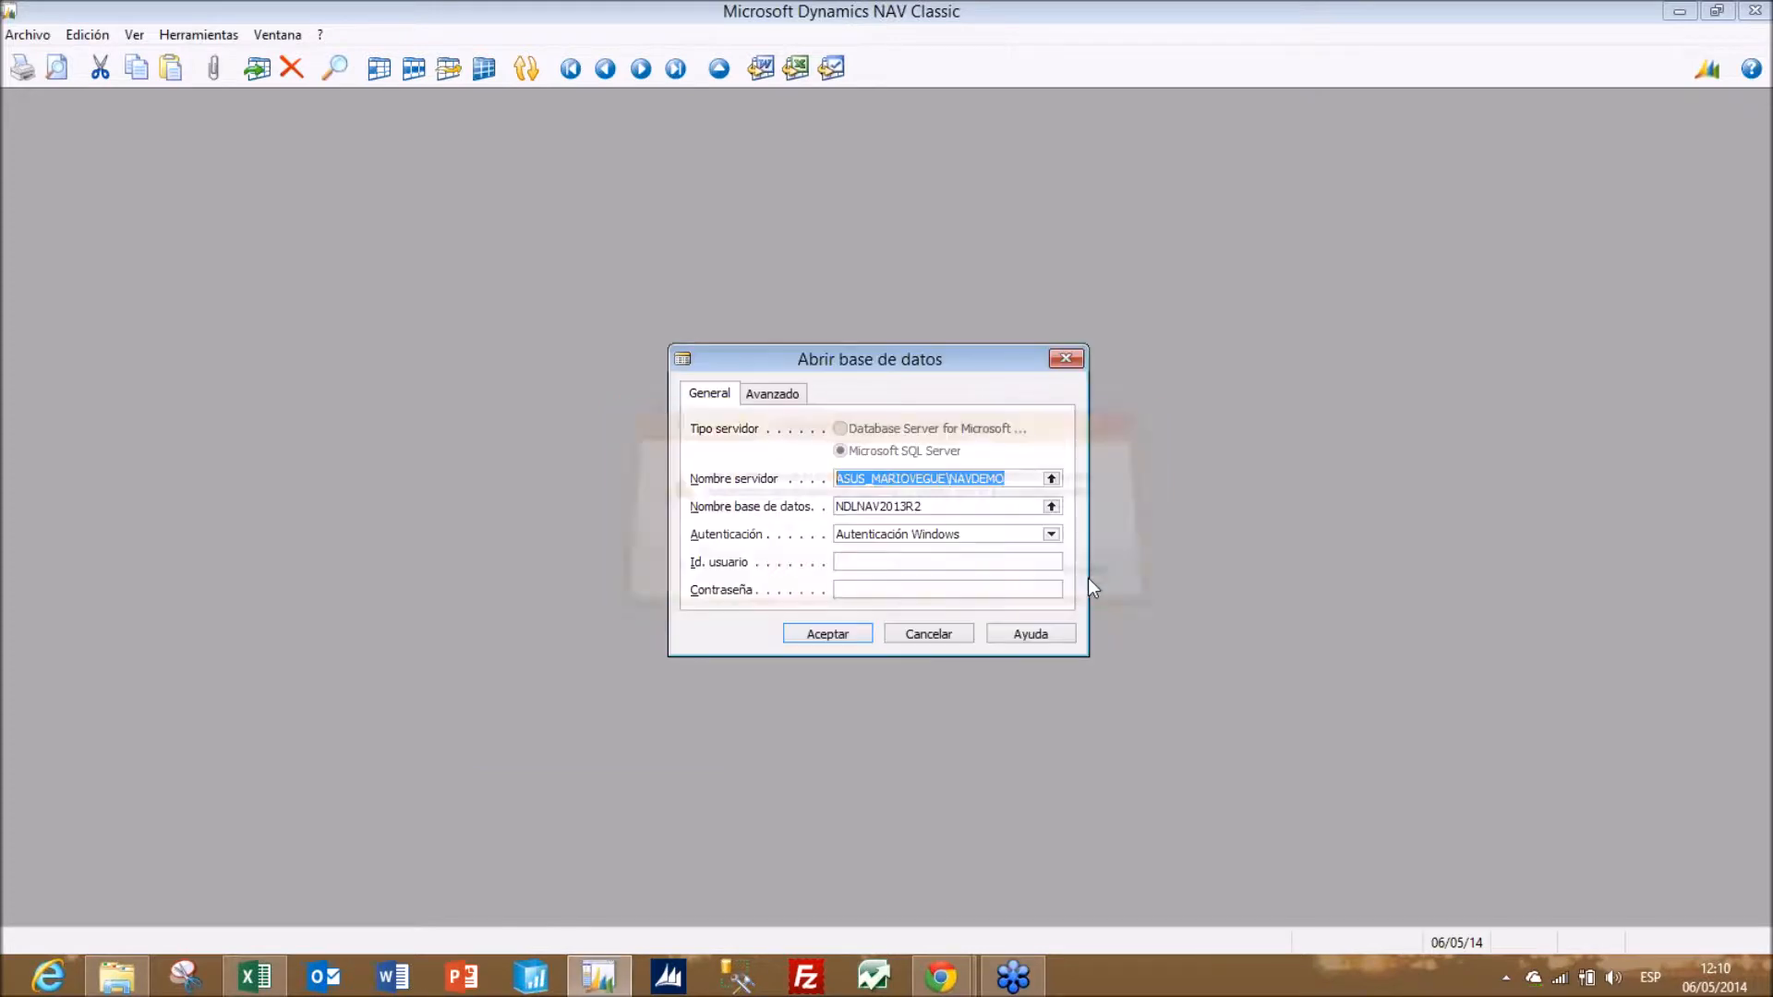
{"action": "left_click", "coordinate": [1027, 471]}
{"action": "key", "text": "BackSpace"}
{"action": "key", "text": "BackSpace"}
{"action": "key", "text": "BackSpace"}
{"action": "key", "text": "BackSpace"}
{"action": "key", "text": "BackSpace"}
{"action": "key", "text": "BackSpace"}
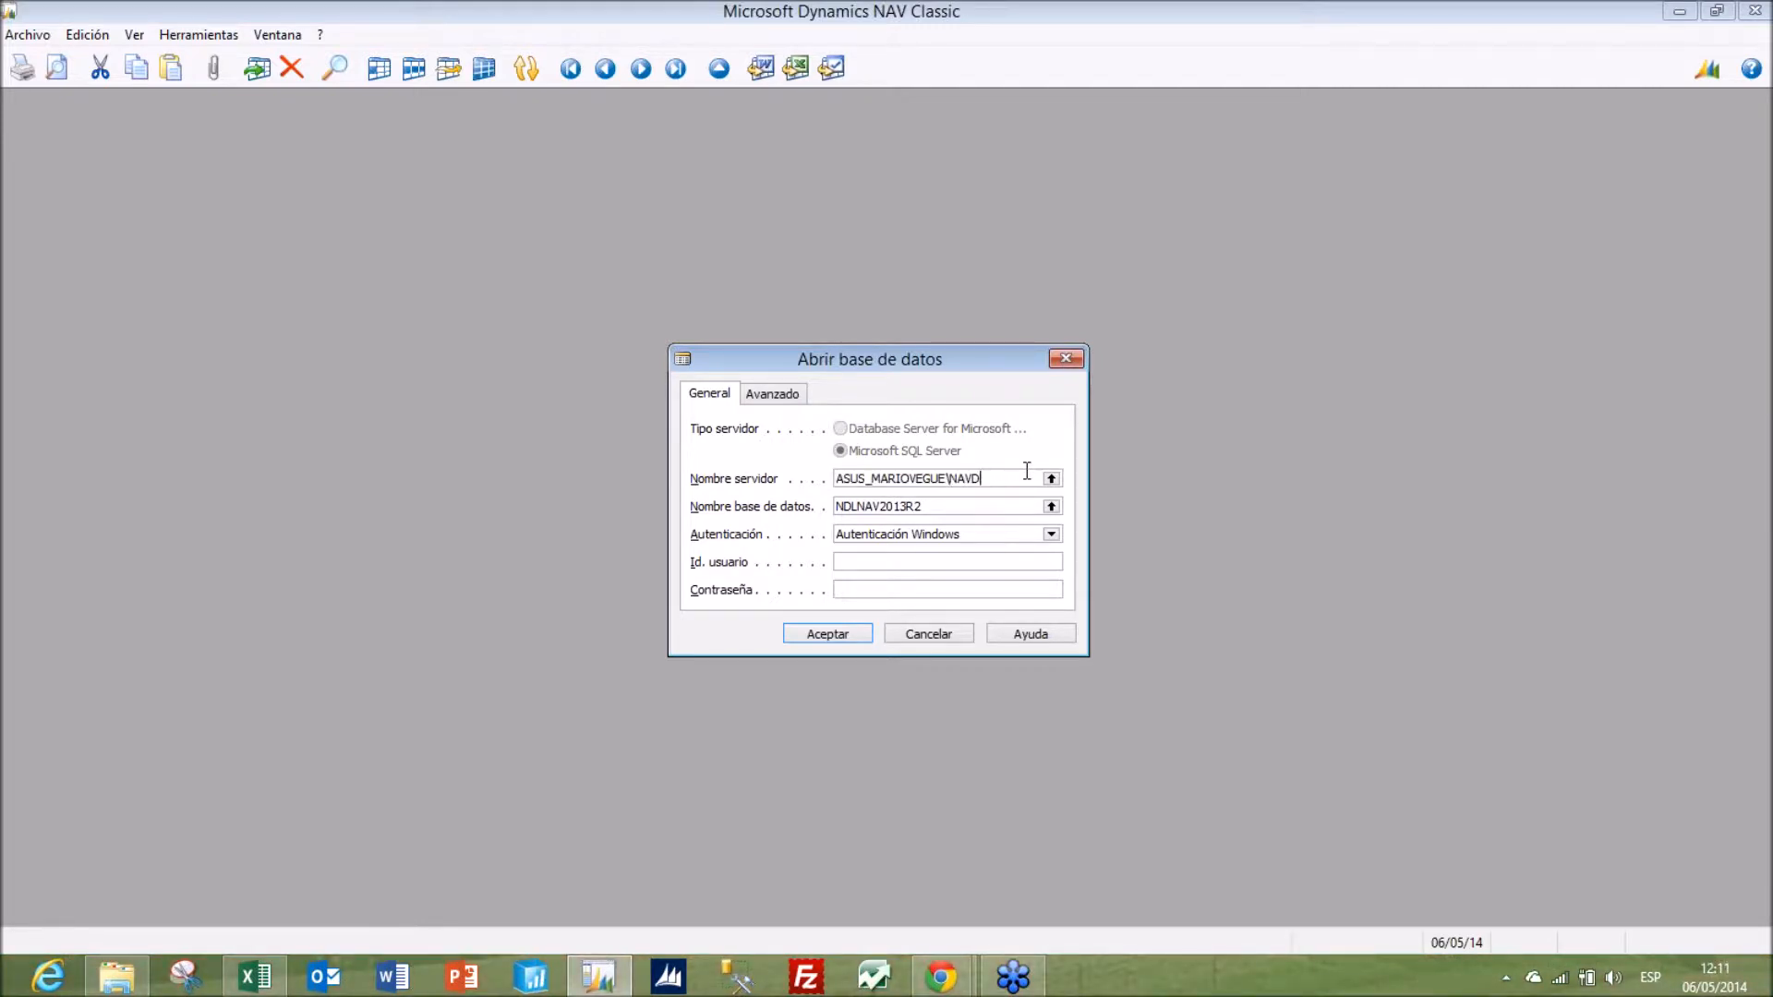
{"action": "key", "text": "BackSpace"}
{"action": "type", "text": "SQL2012_jET"}
{"action": "key", "text": "Tab"}
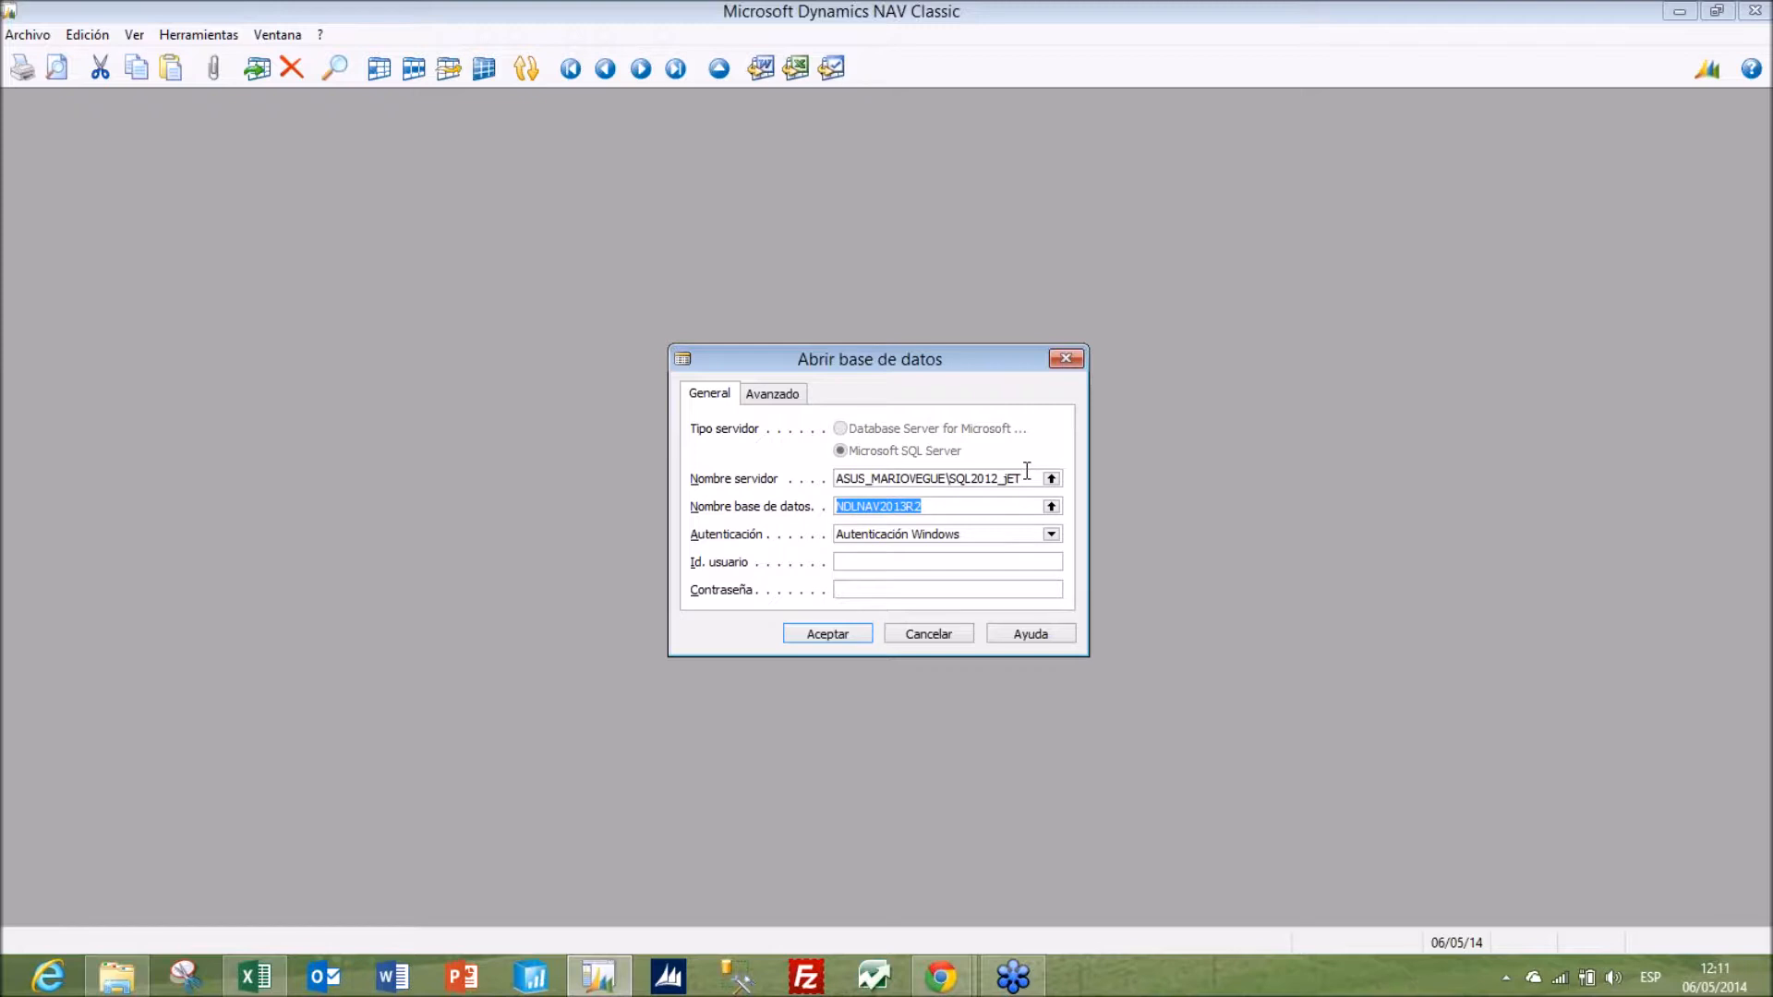
- Choose the JET CORP ESP database from the available databases and open the company Jet Reports Spain
{"action": "key", "text": "F6"}
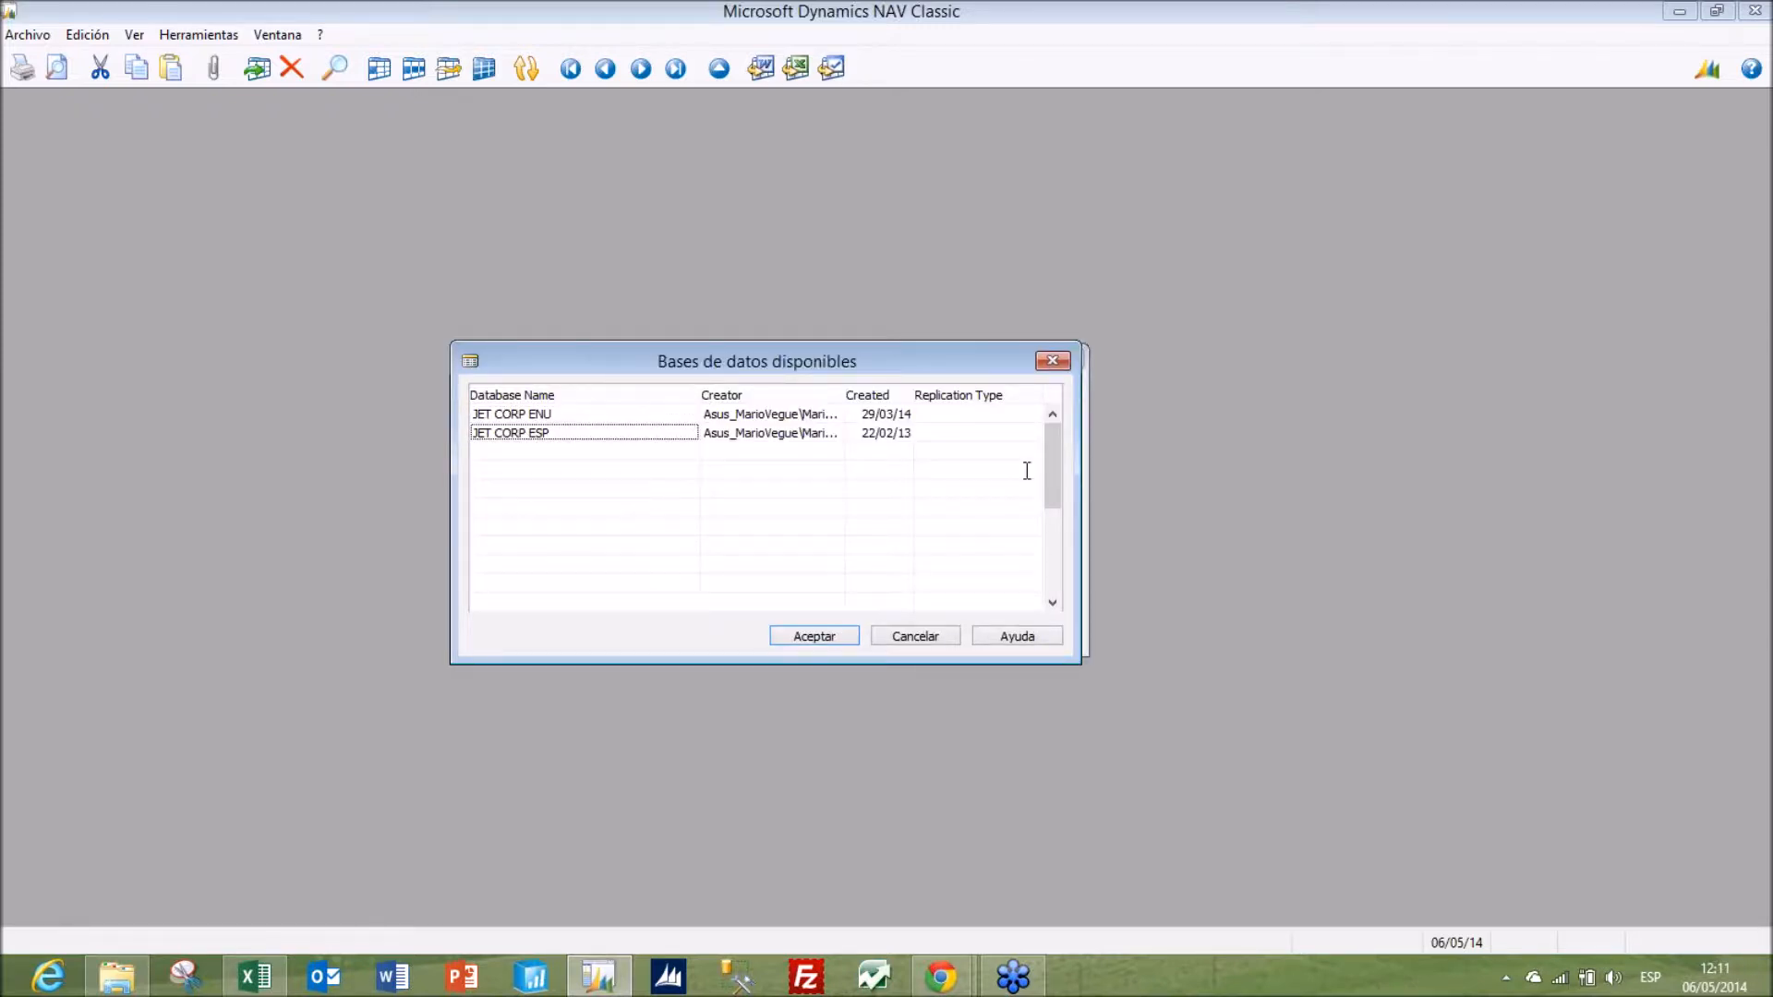
{"action": "key", "text": "Return"}
{"action": "key", "text": "Return"}
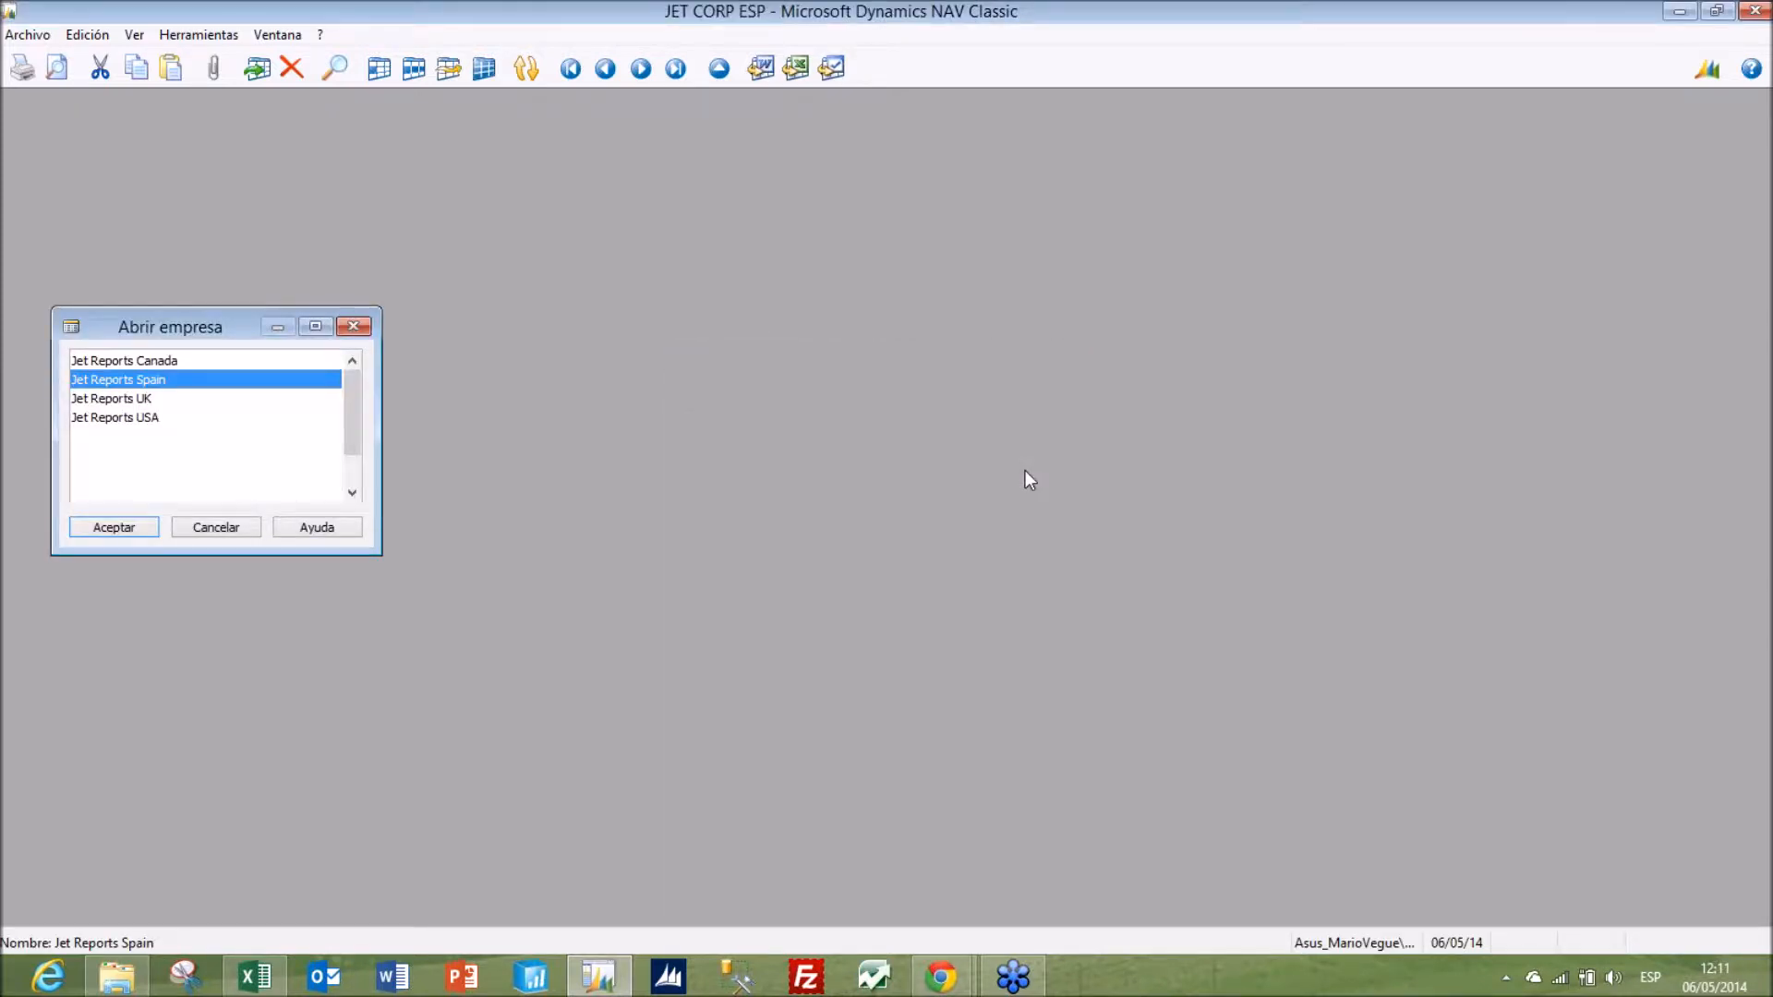
{"action": "key", "text": "Return"}
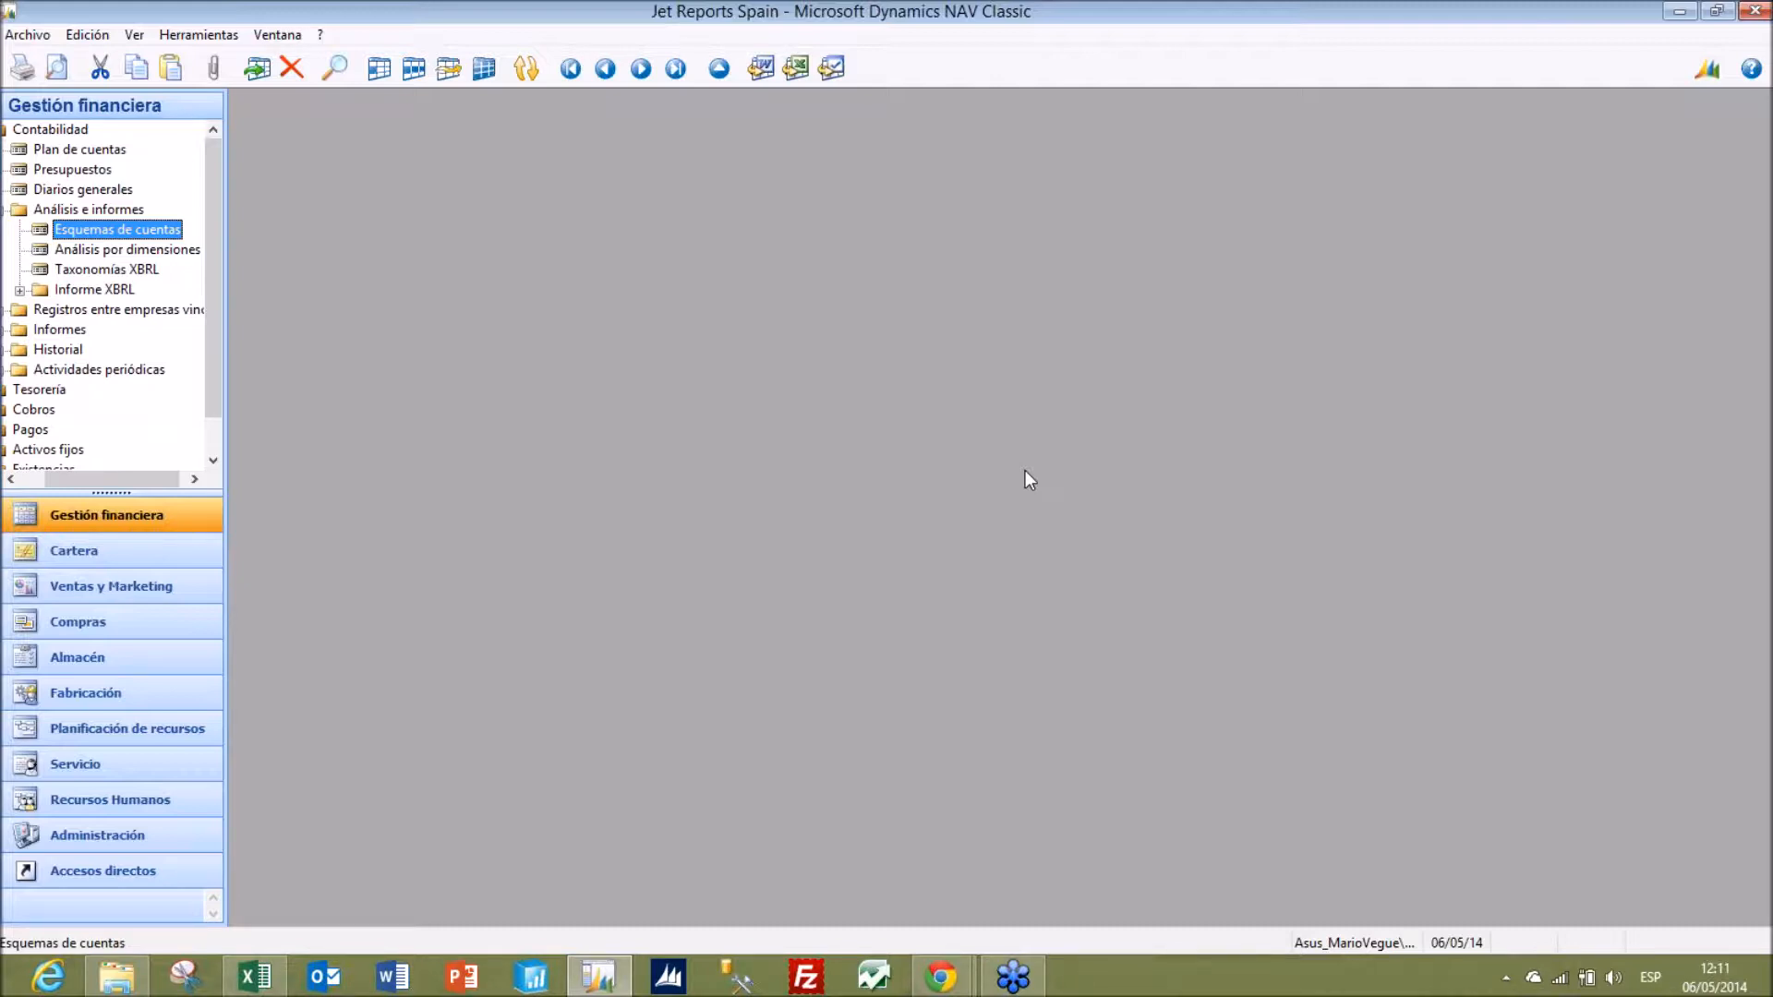
- Open the Object Designer, select all the tables and start exporting their language module
{"action": "left_click", "coordinate": [201, 37]}
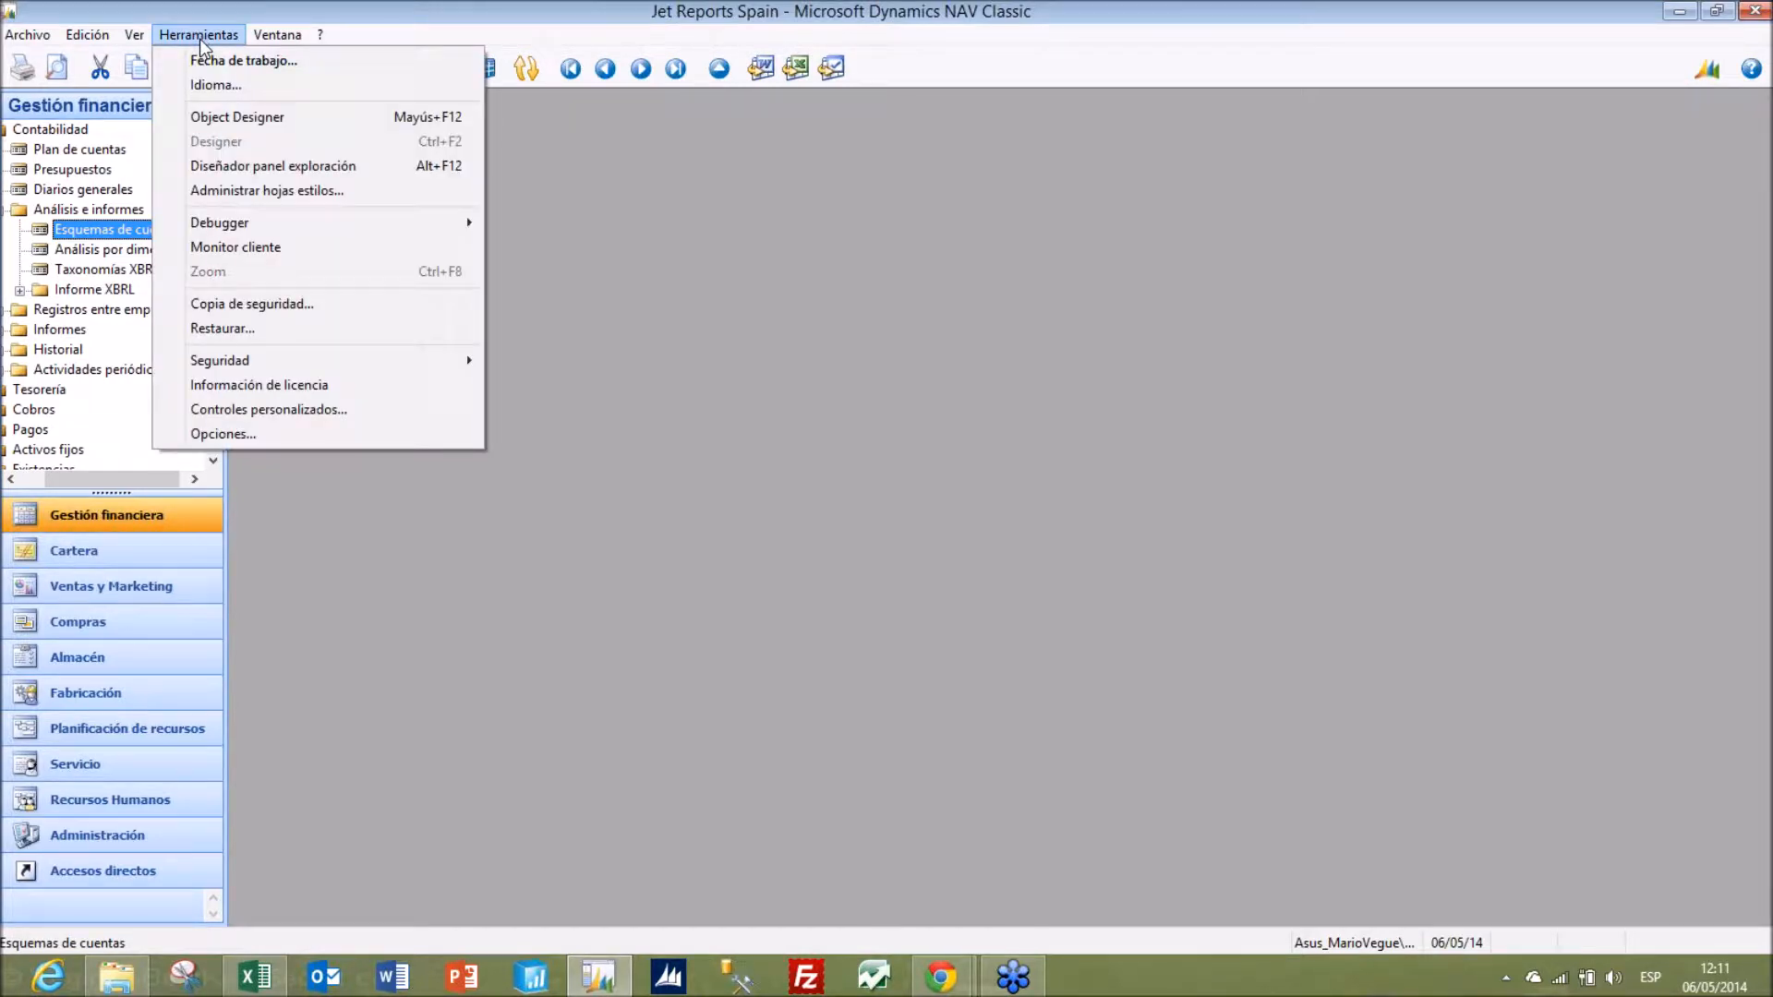
{"action": "left_click", "coordinate": [408, 119]}
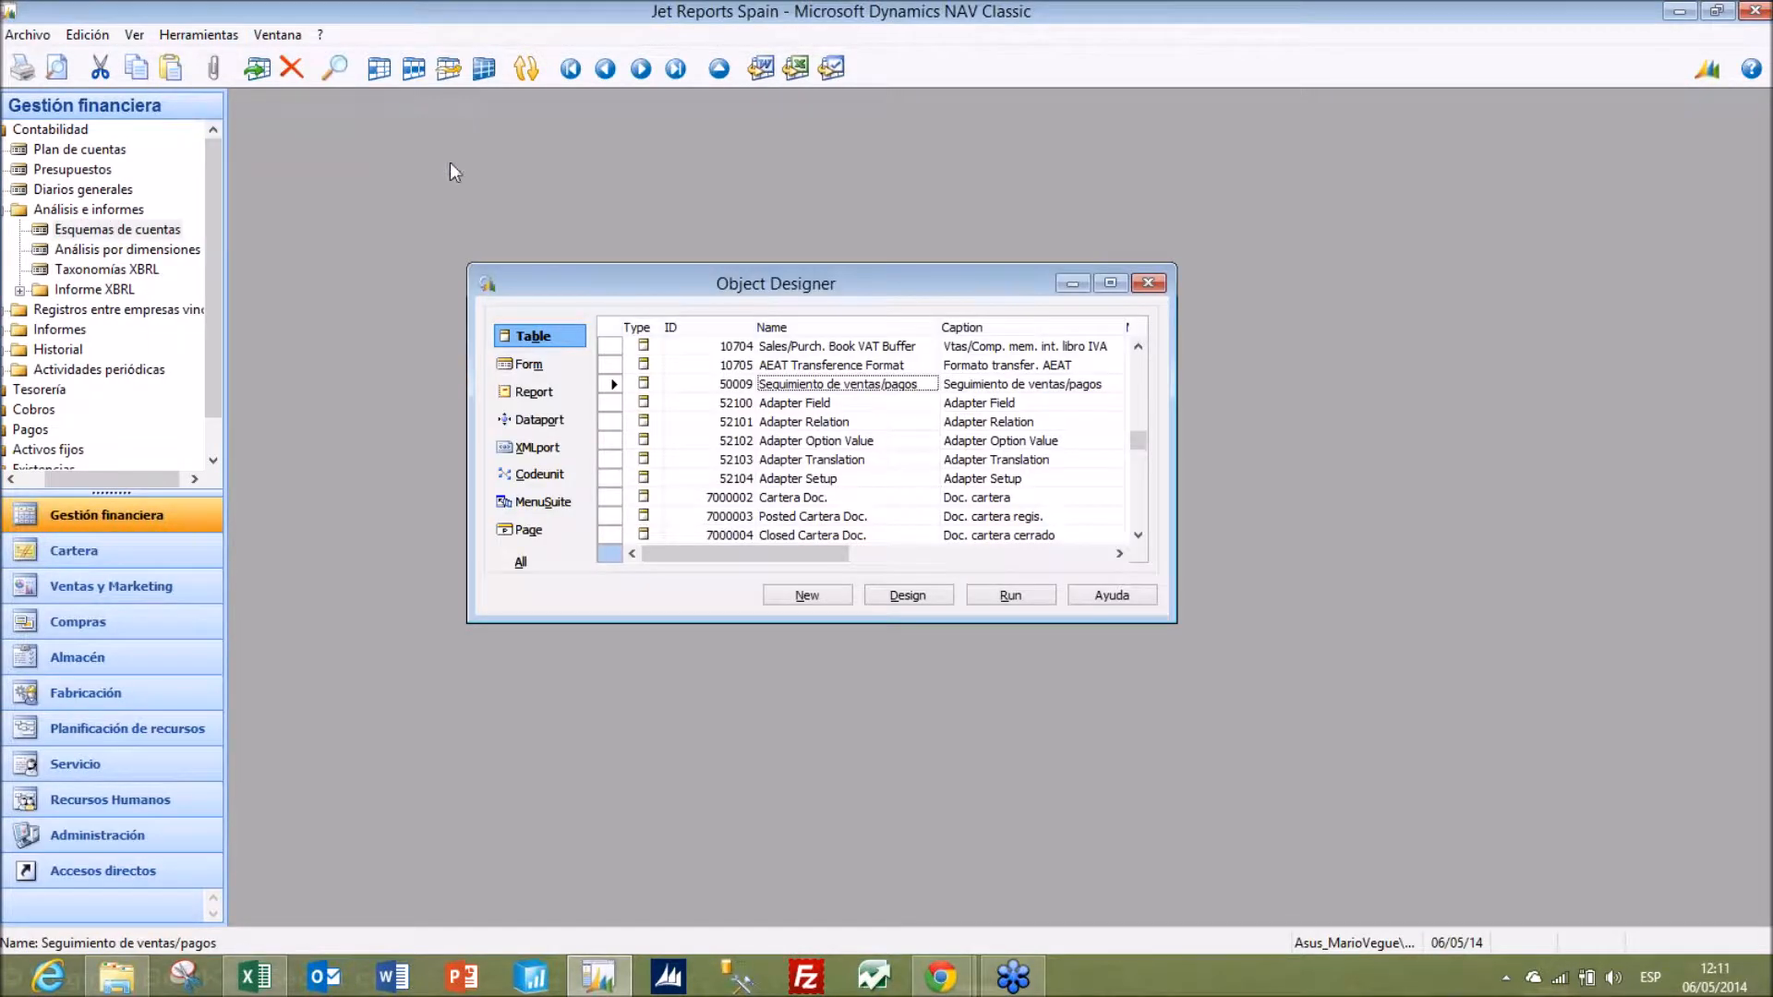
{"action": "left_click", "coordinate": [612, 328]}
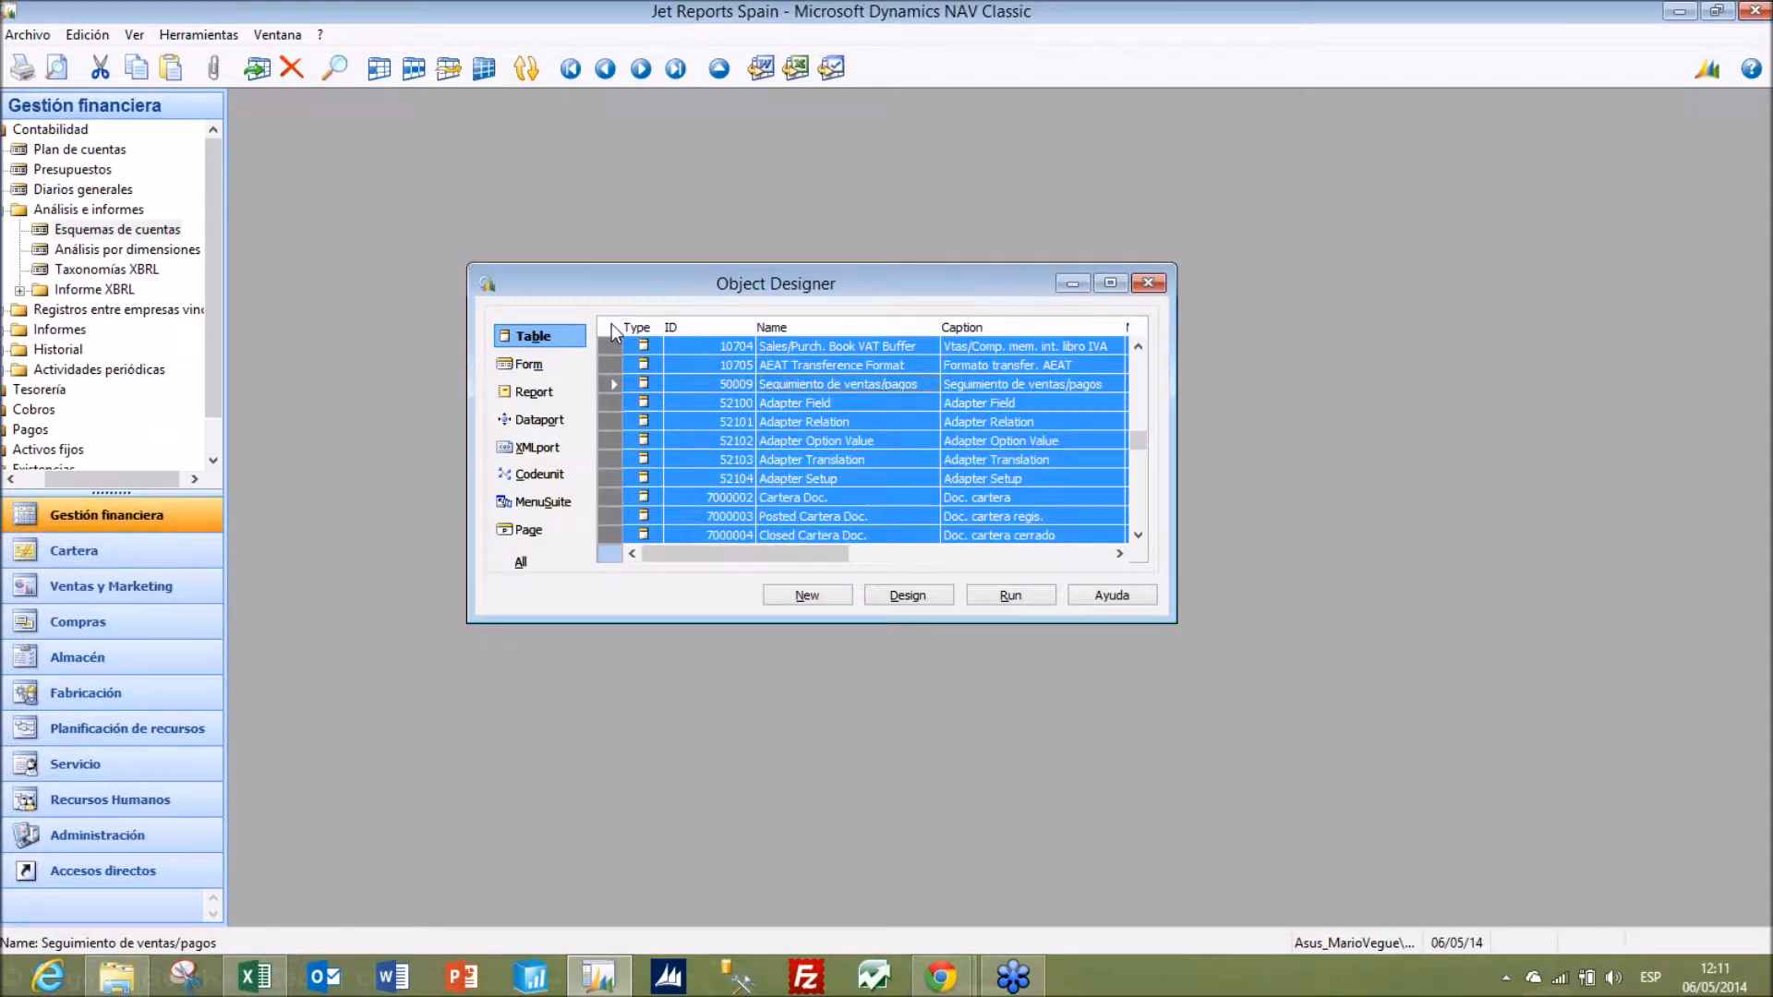
{"action": "left_click", "coordinate": [220, 35]}
{"action": "mouse_move", "coordinate": [373, 367]}
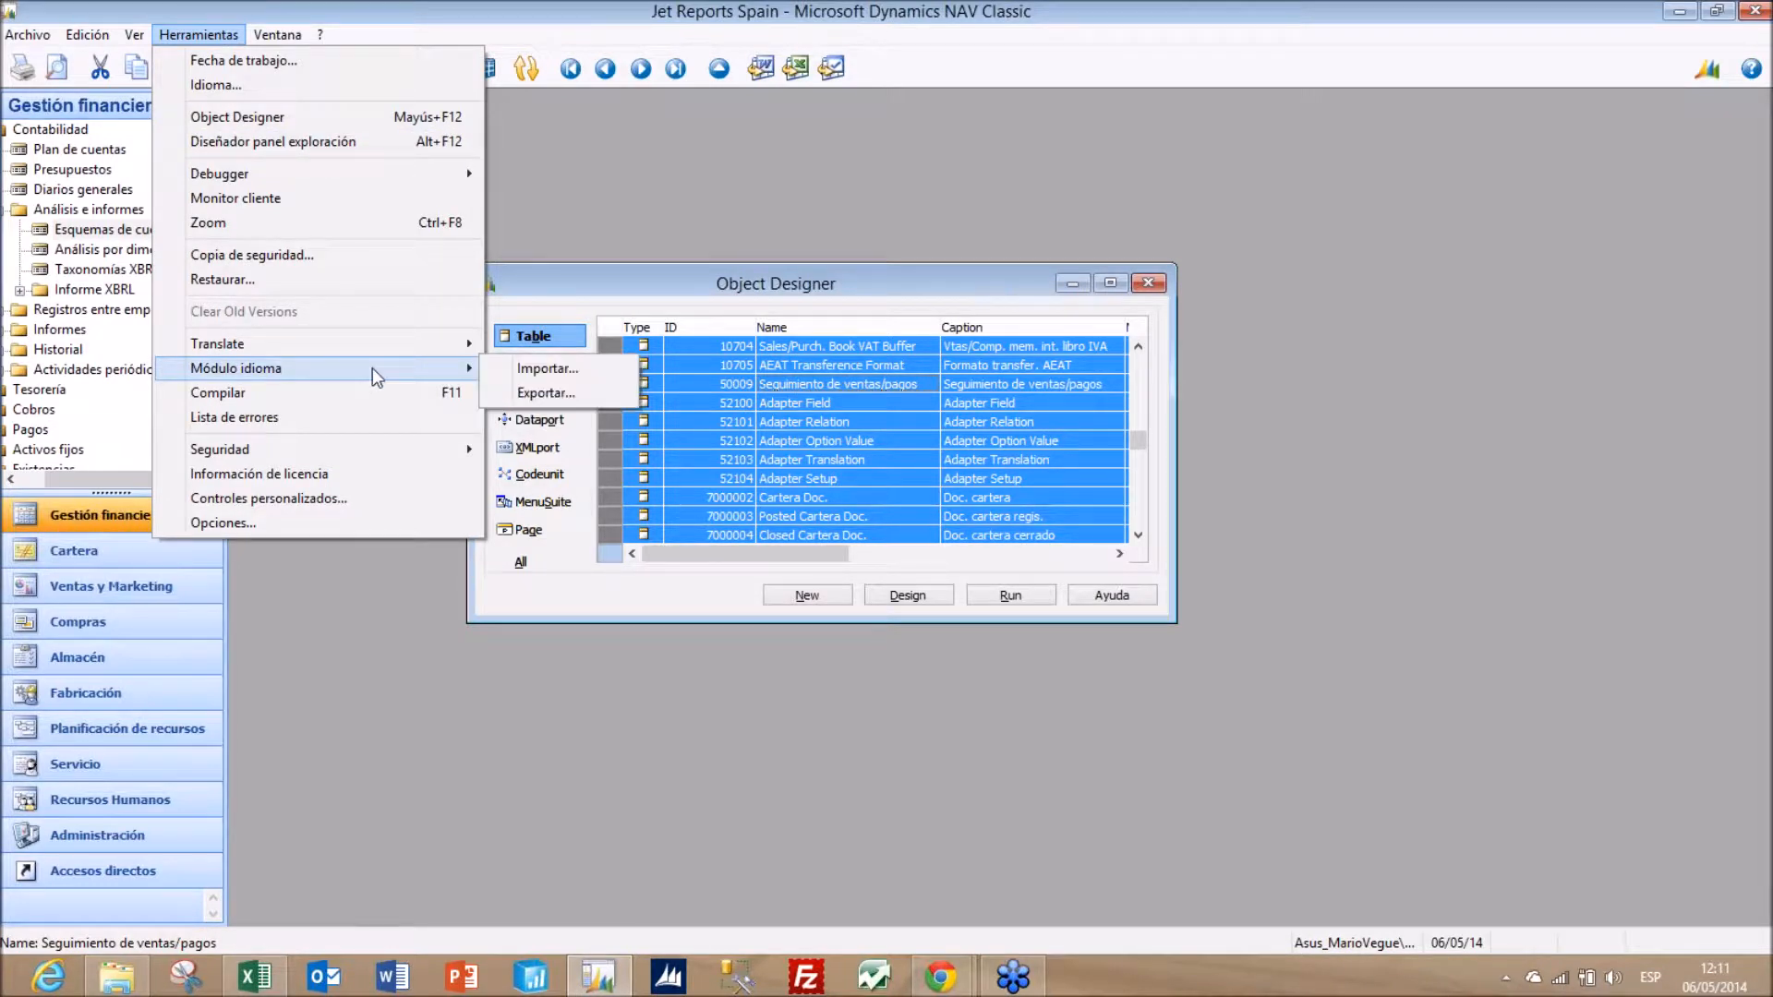
{"action": "left_click", "coordinate": [559, 395]}
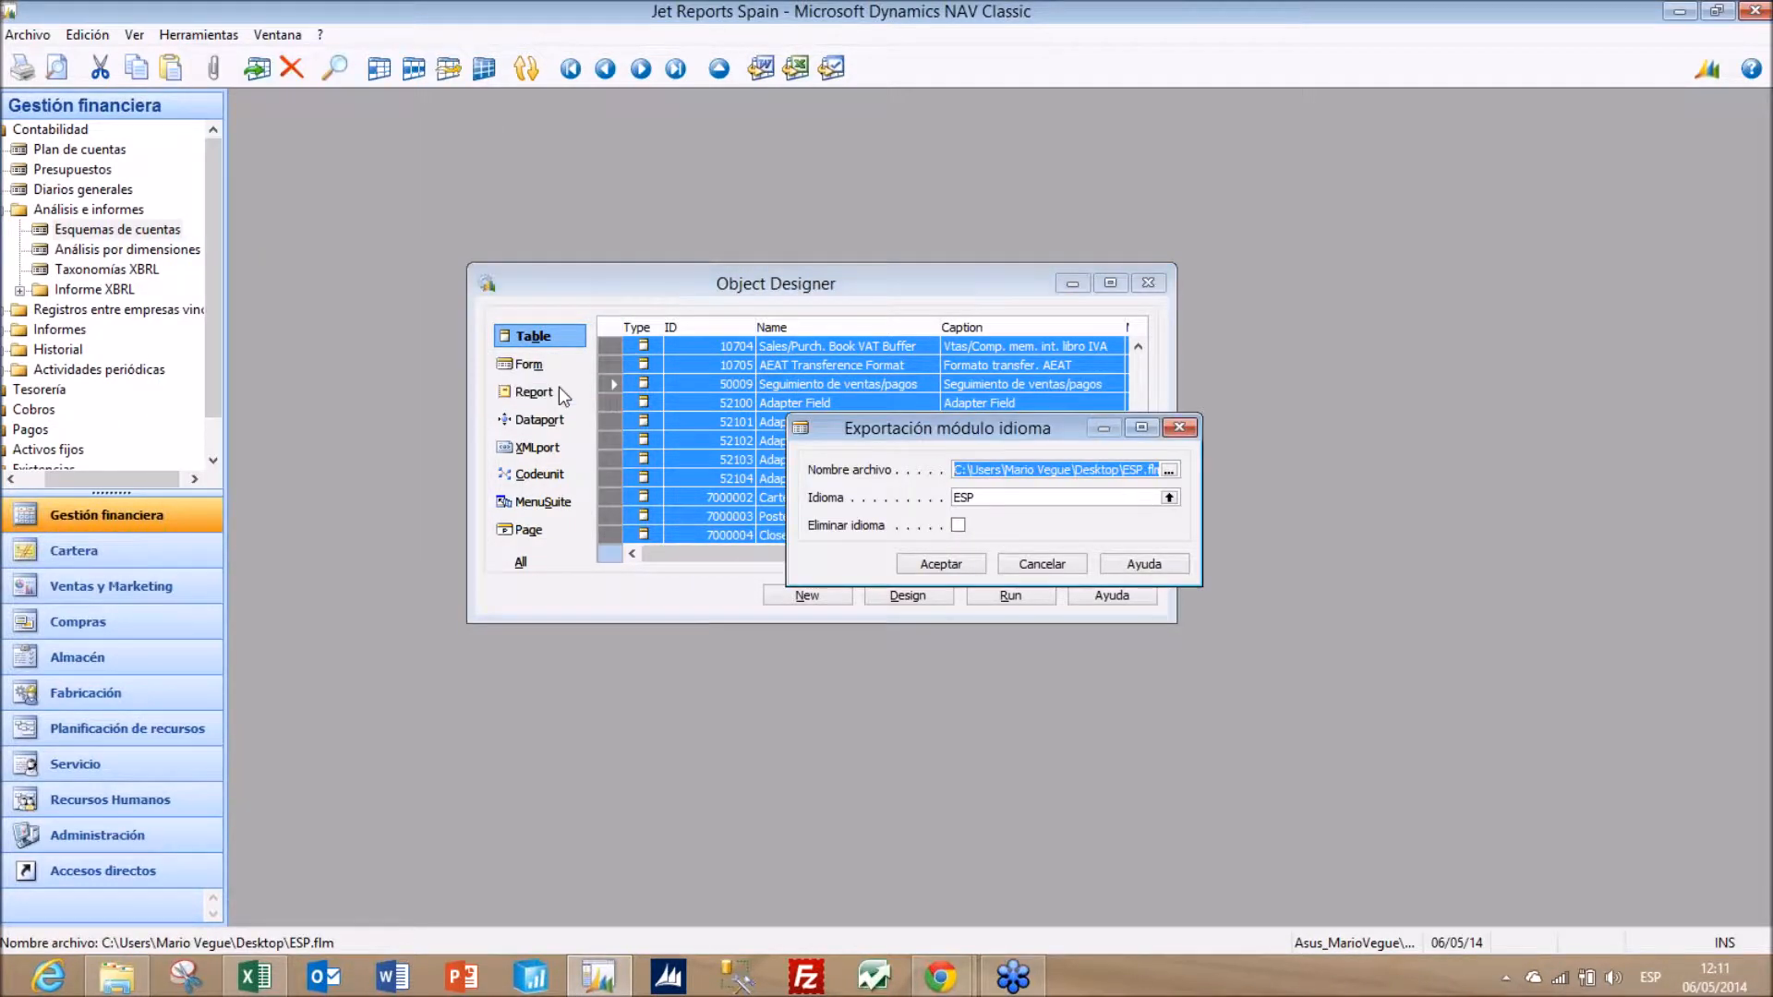
- Export the ESP language module as ESP.flm into the NUBIT folder on the desktop and close the Object Designer
{"action": "left_click", "coordinate": [1166, 471]}
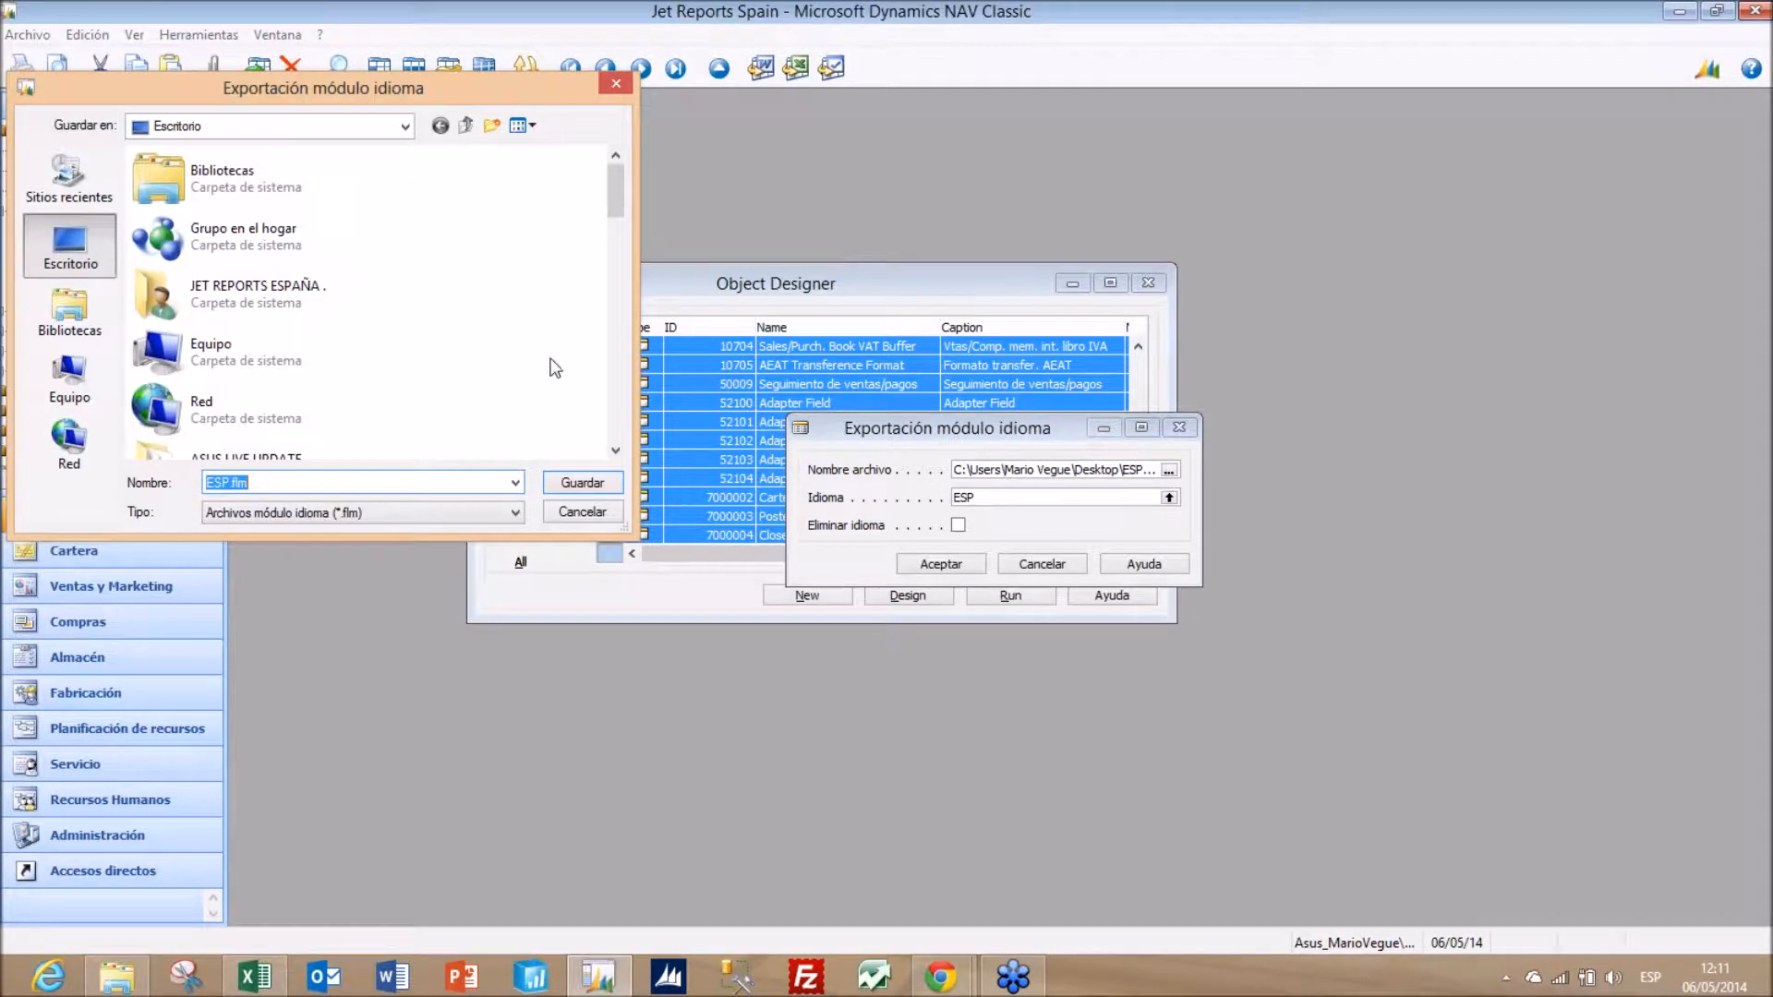
{"action": "left_click", "coordinate": [266, 314]}
{"action": "scroll", "coordinate": [260, 318], "scroll_direction": "down", "scroll_amount": 5}
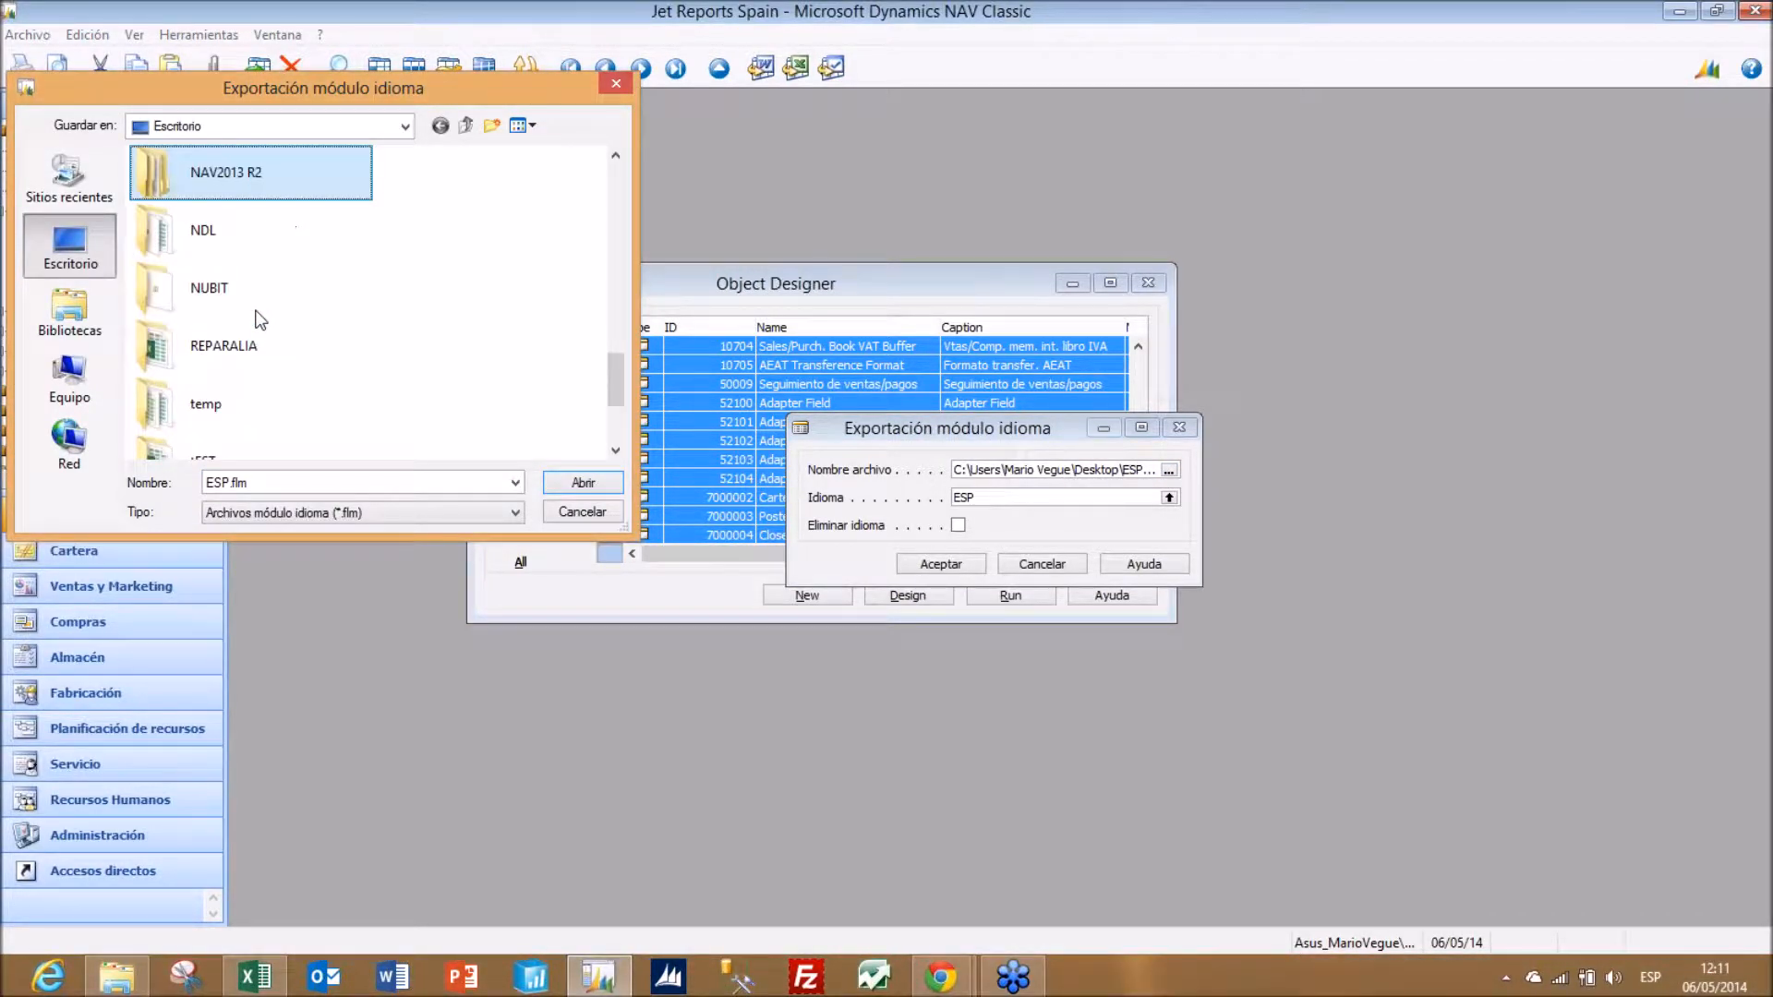
{"action": "double_click", "coordinate": [257, 314]}
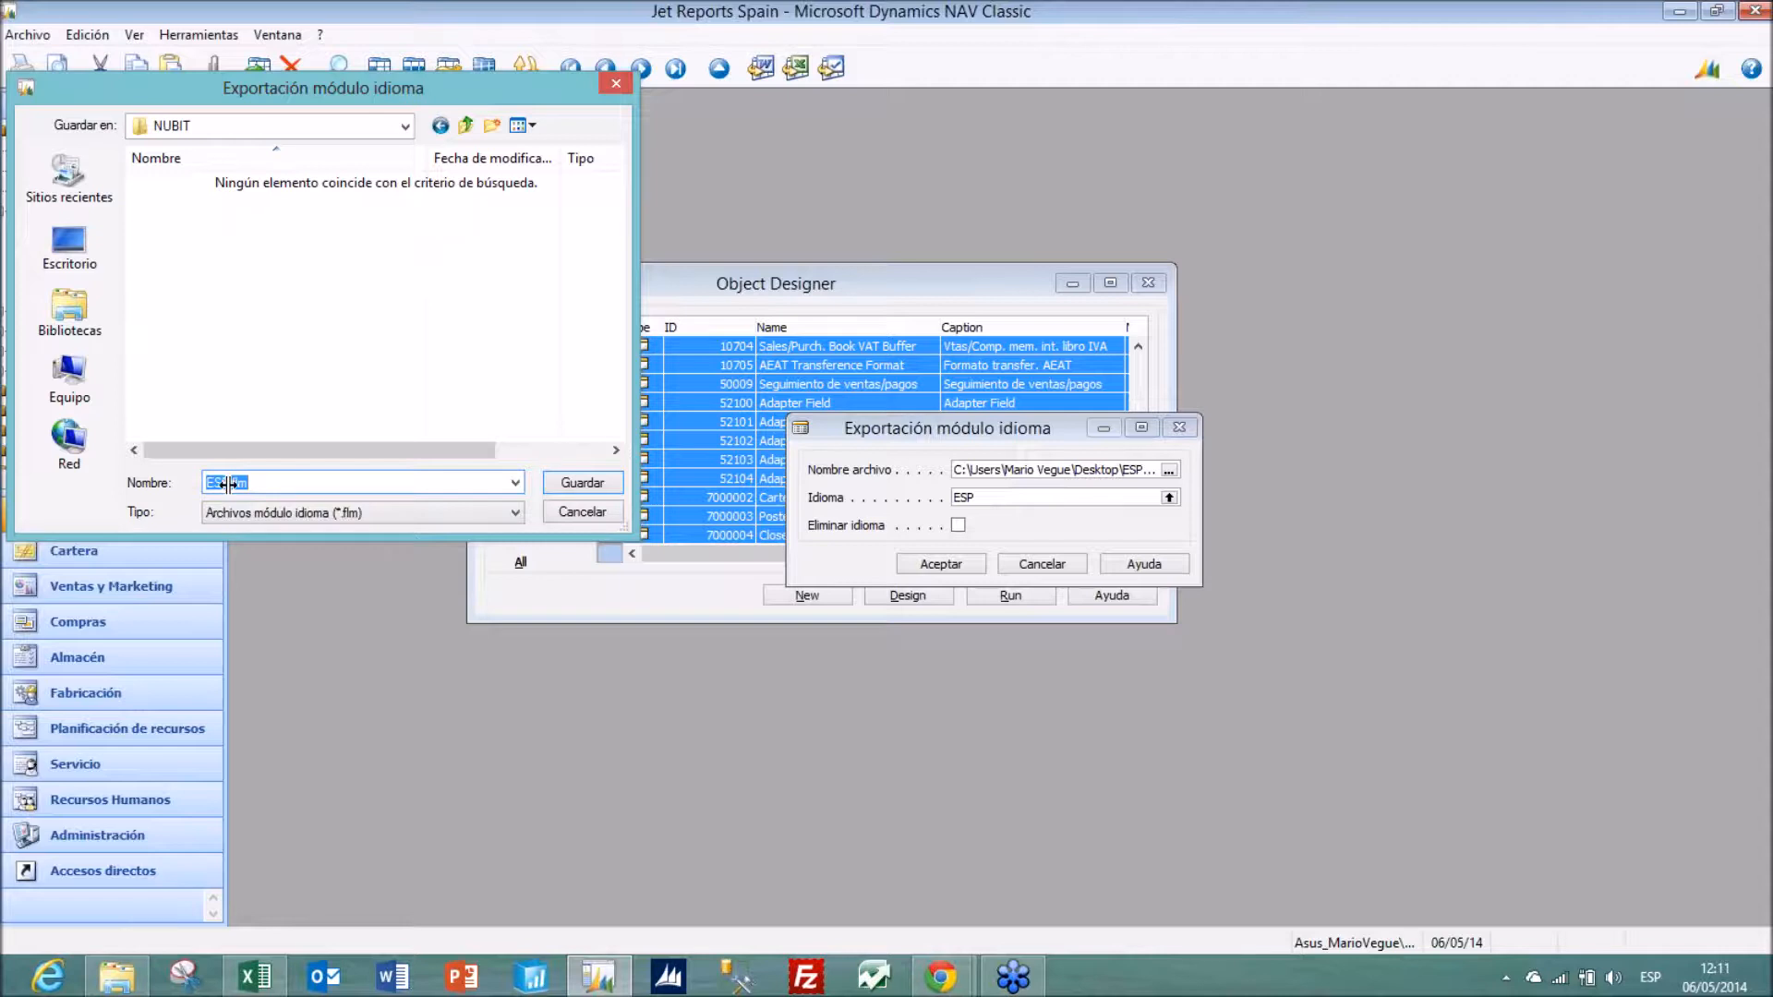
{"action": "key", "text": "Return"}
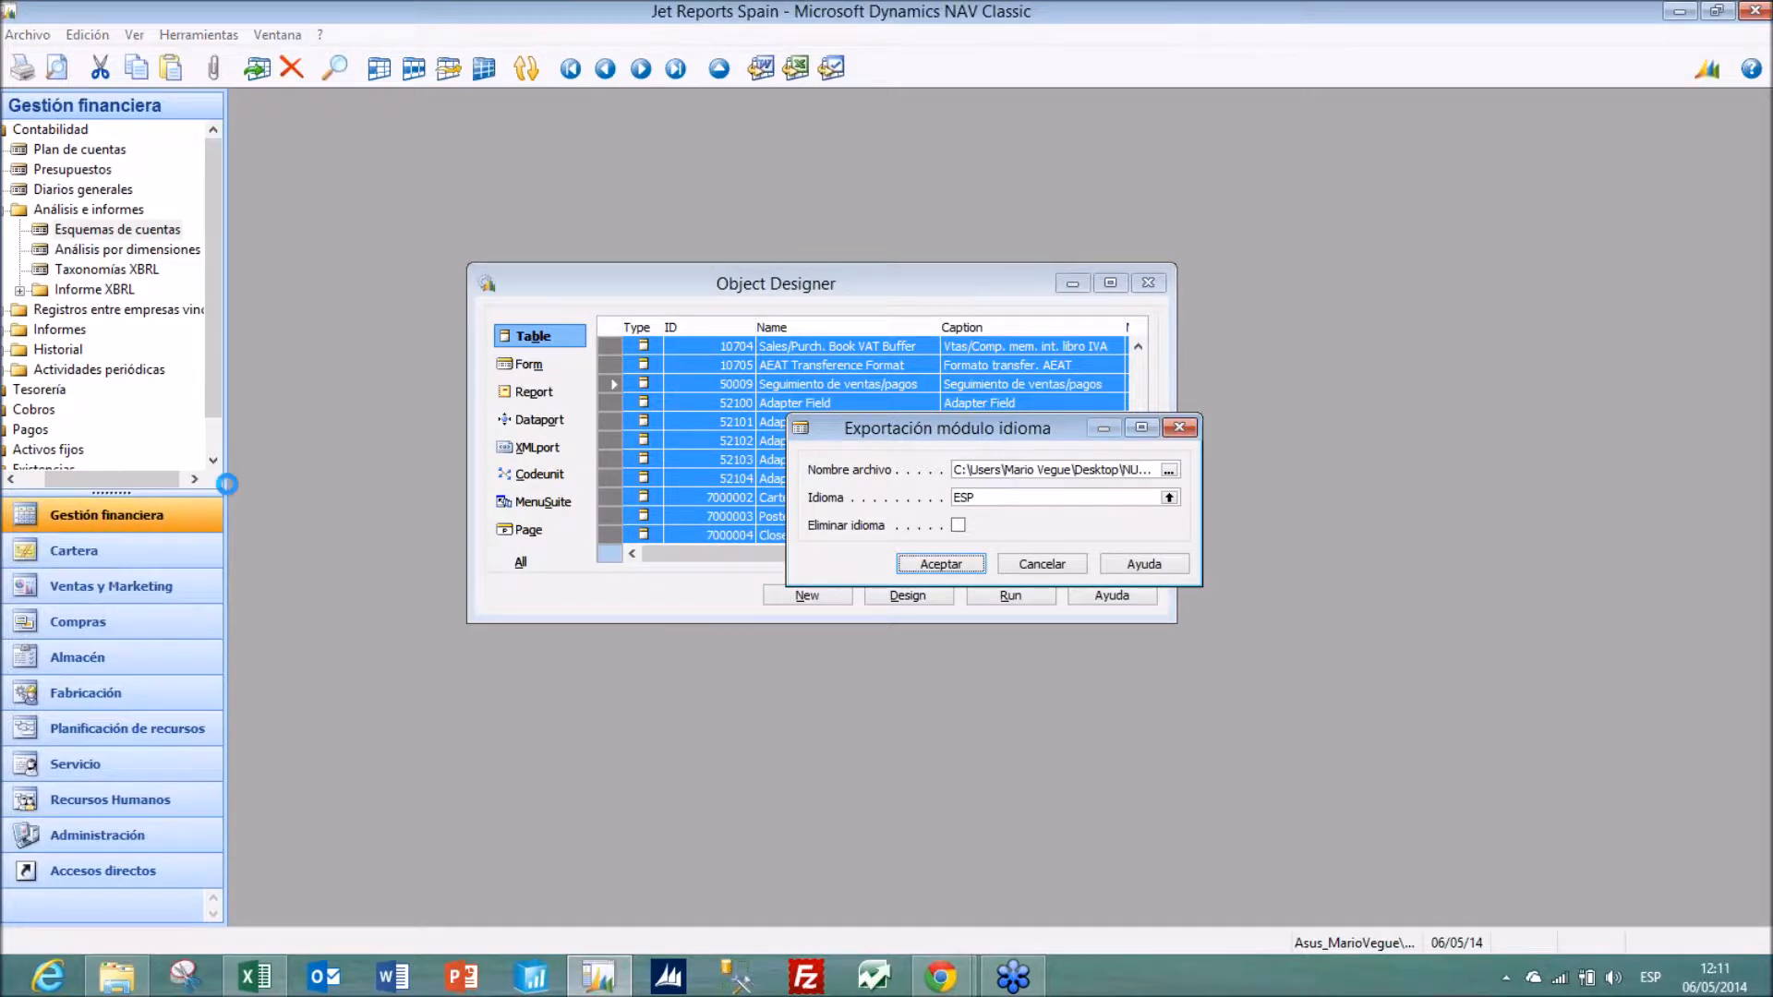
{"action": "key", "text": "Return"}
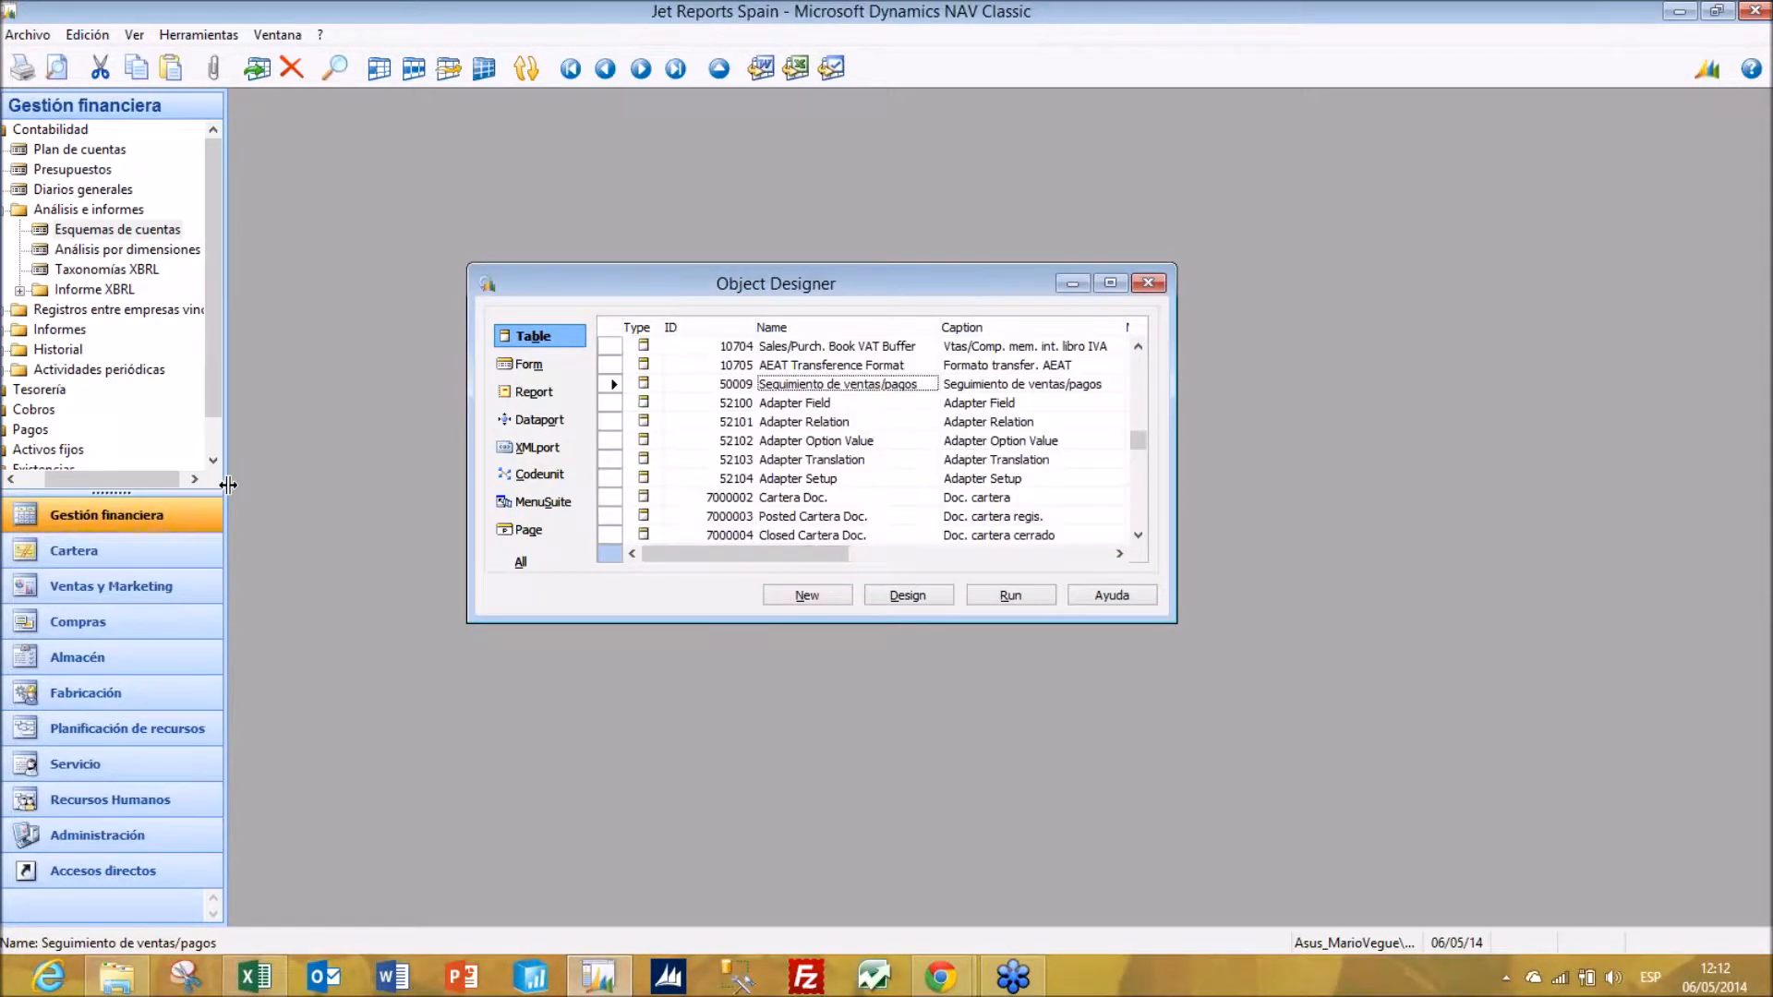
{"action": "key", "text": "Escape"}
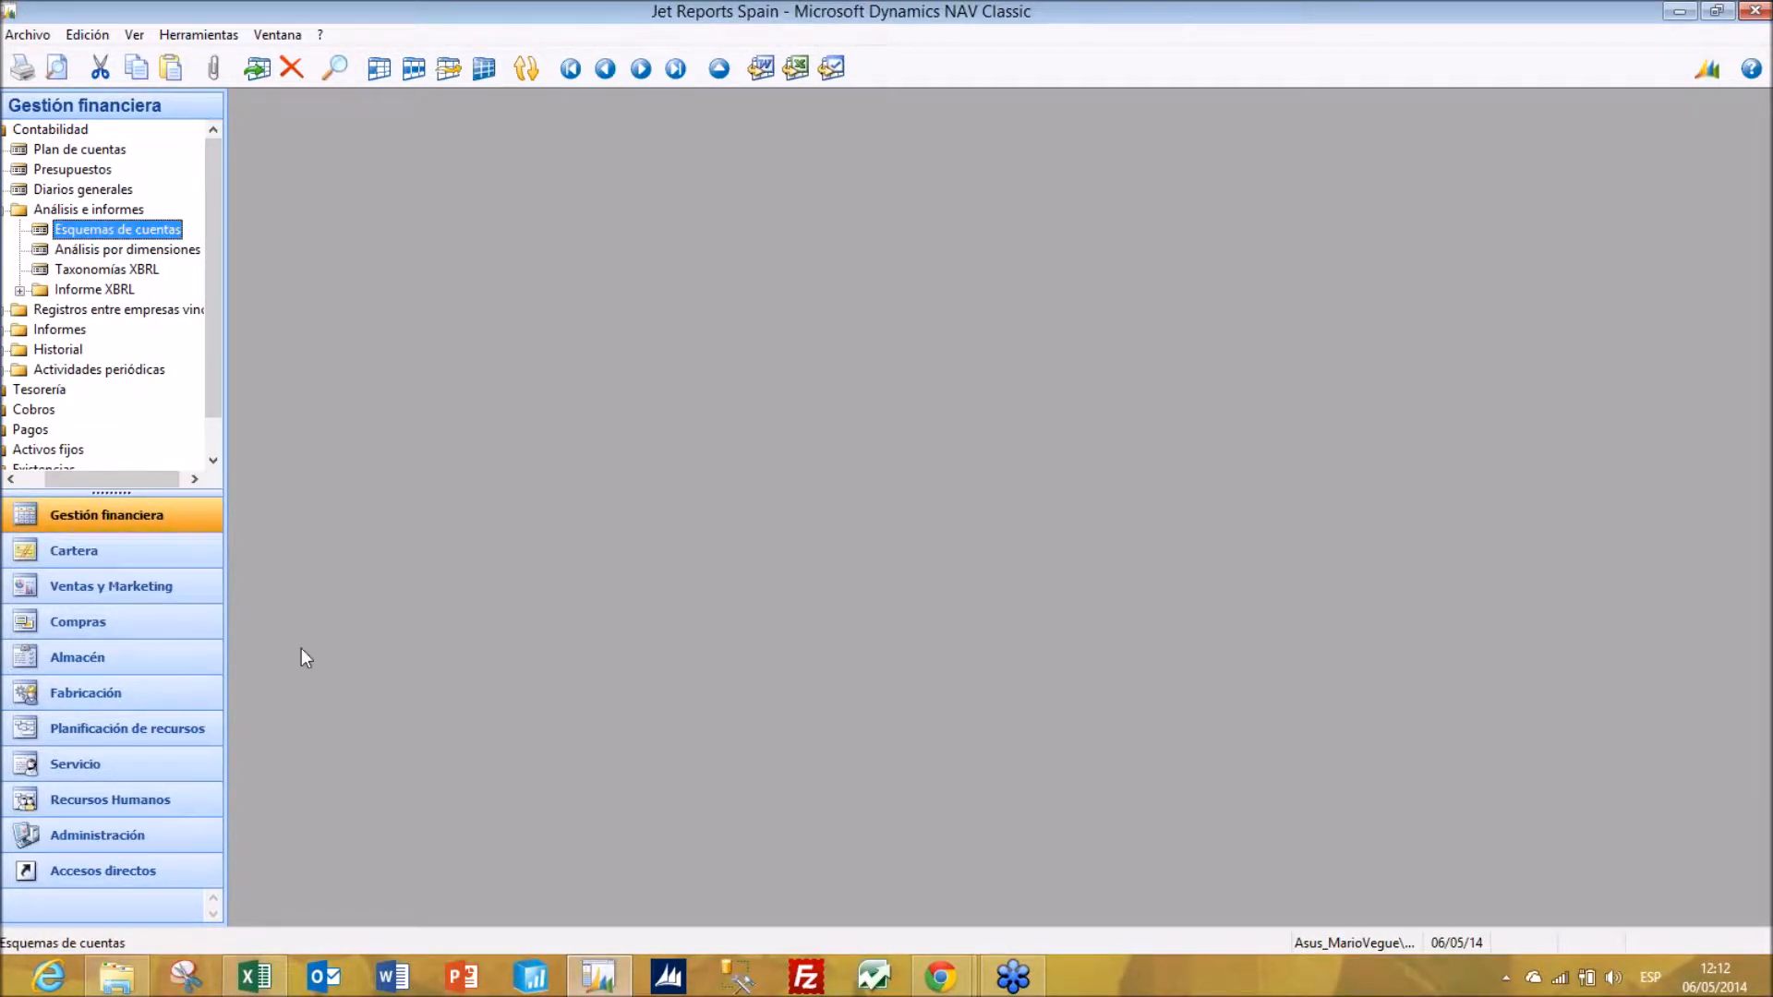
- Switch to Excel and set the language module path in Jet's connection settings to the desktop's NUBIT folder
{"action": "left_click", "coordinate": [255, 976]}
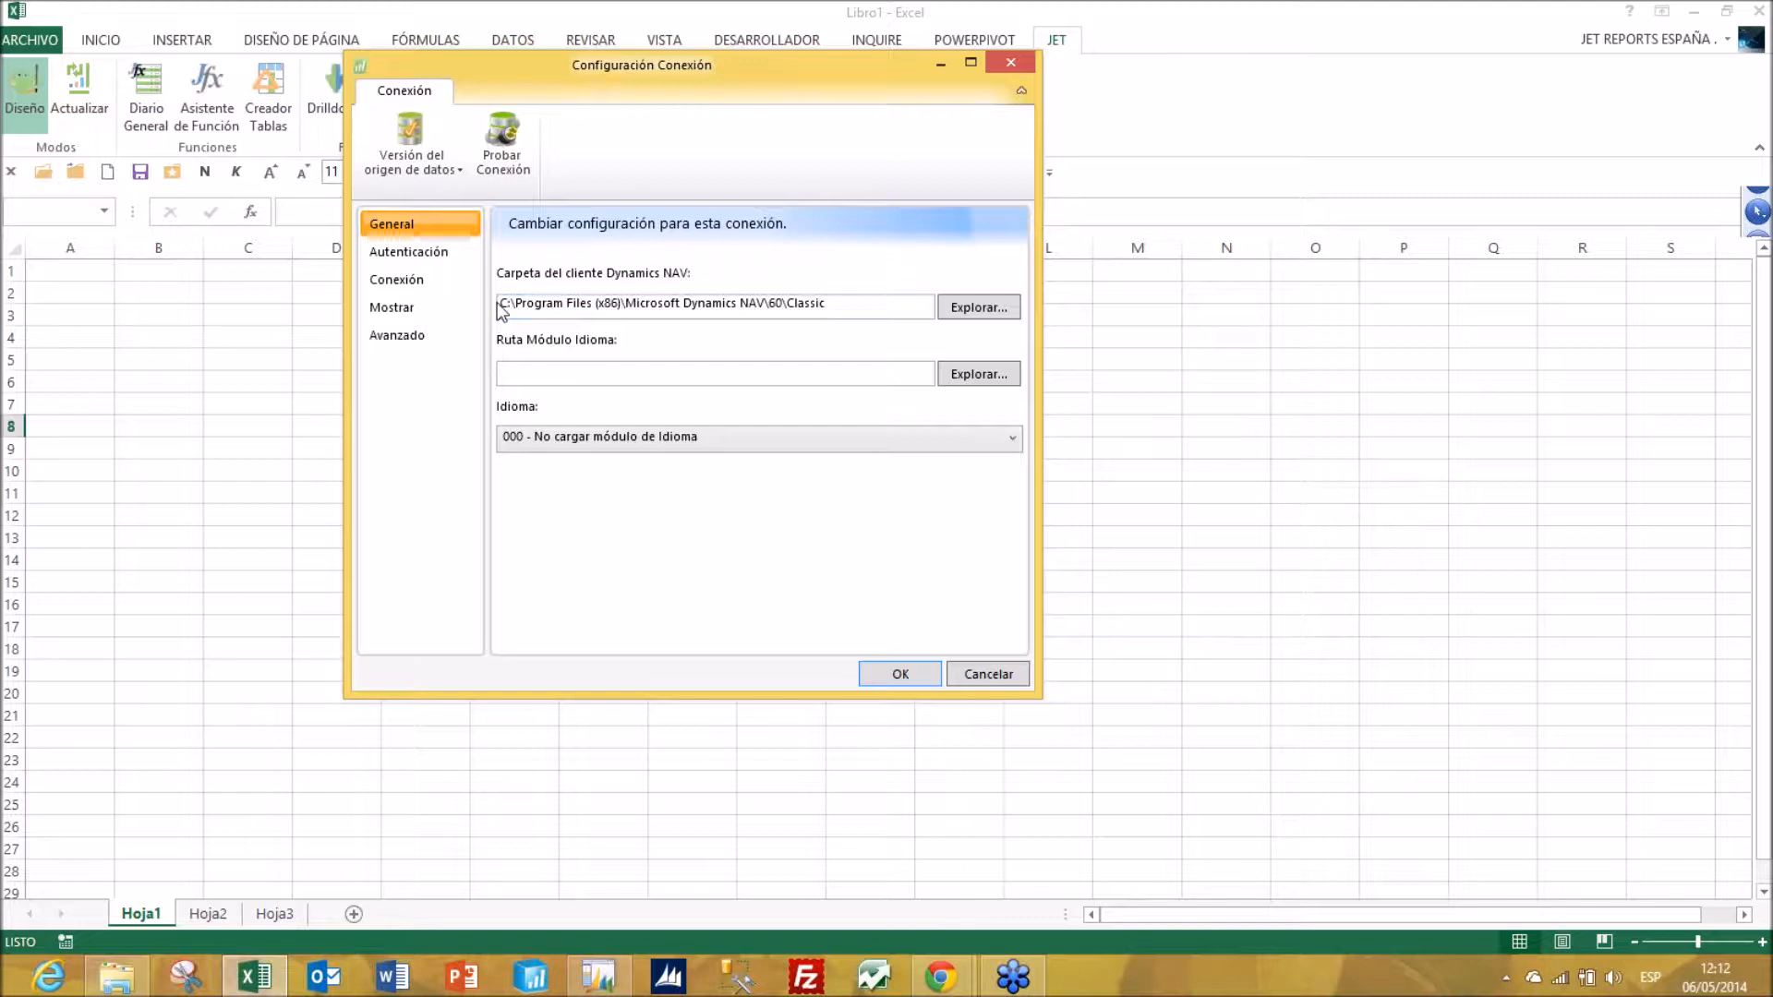
{"action": "left_click_drag", "start_coordinate": [503, 301], "coordinate": [893, 297]}
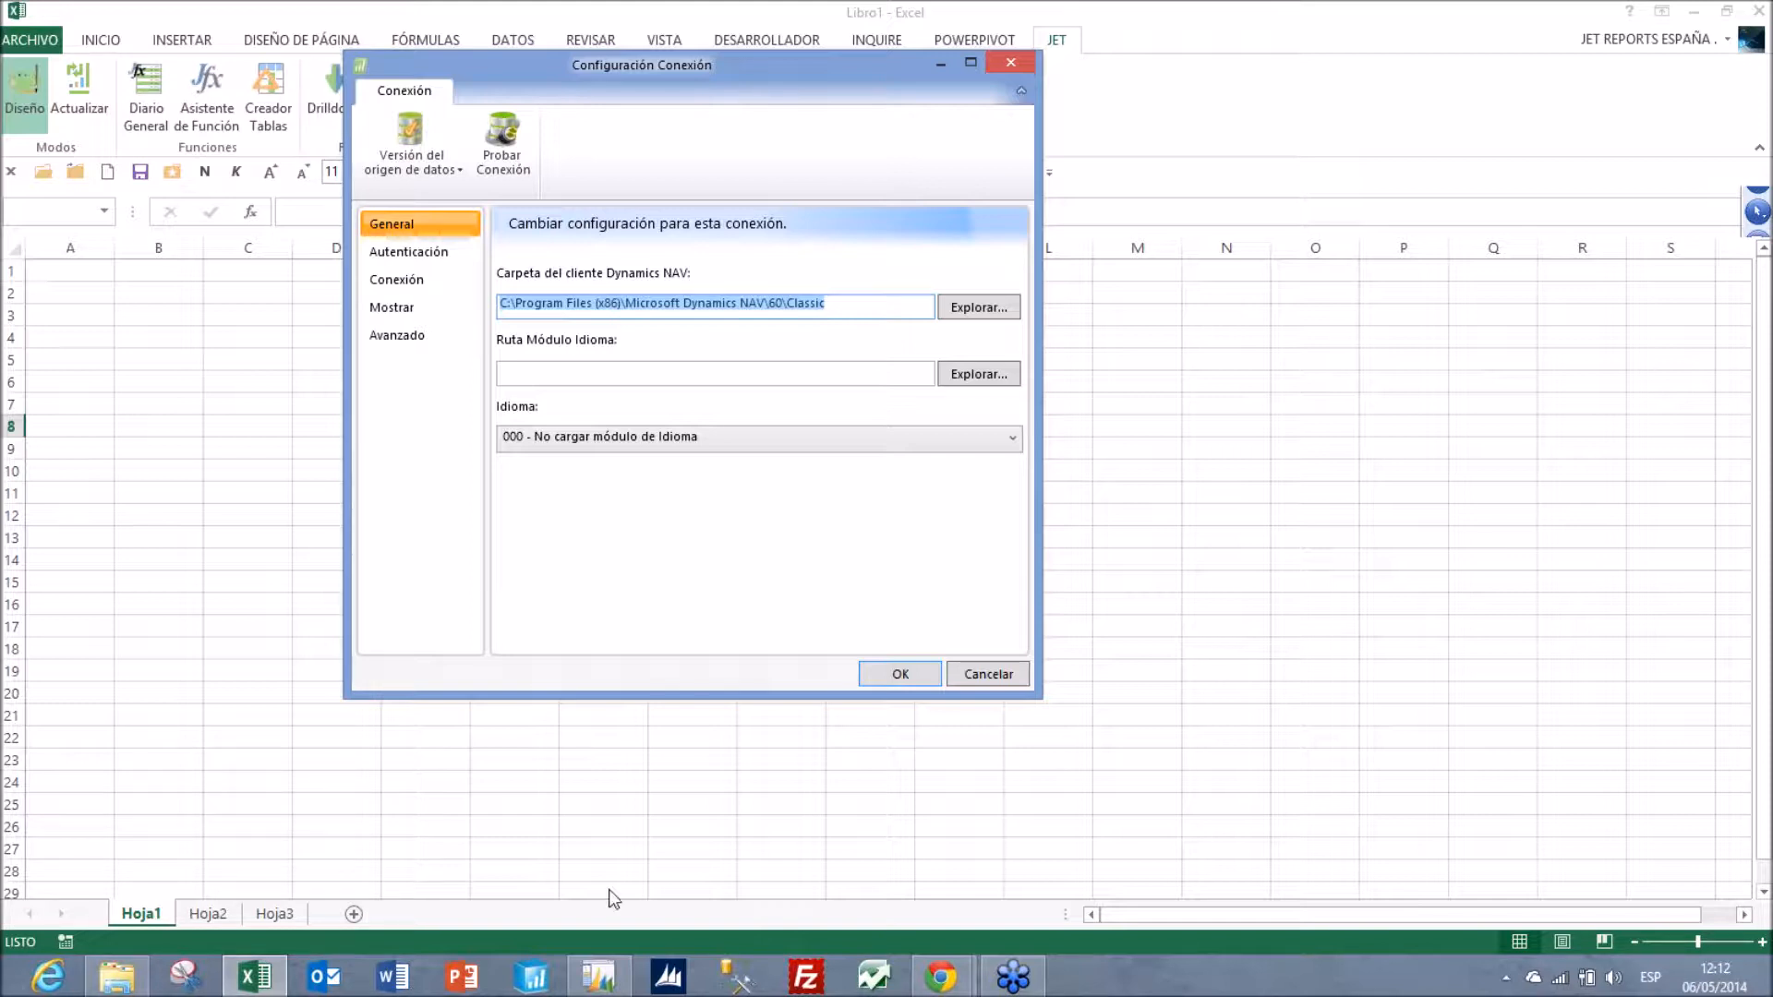
{"action": "left_click", "coordinate": [844, 297]}
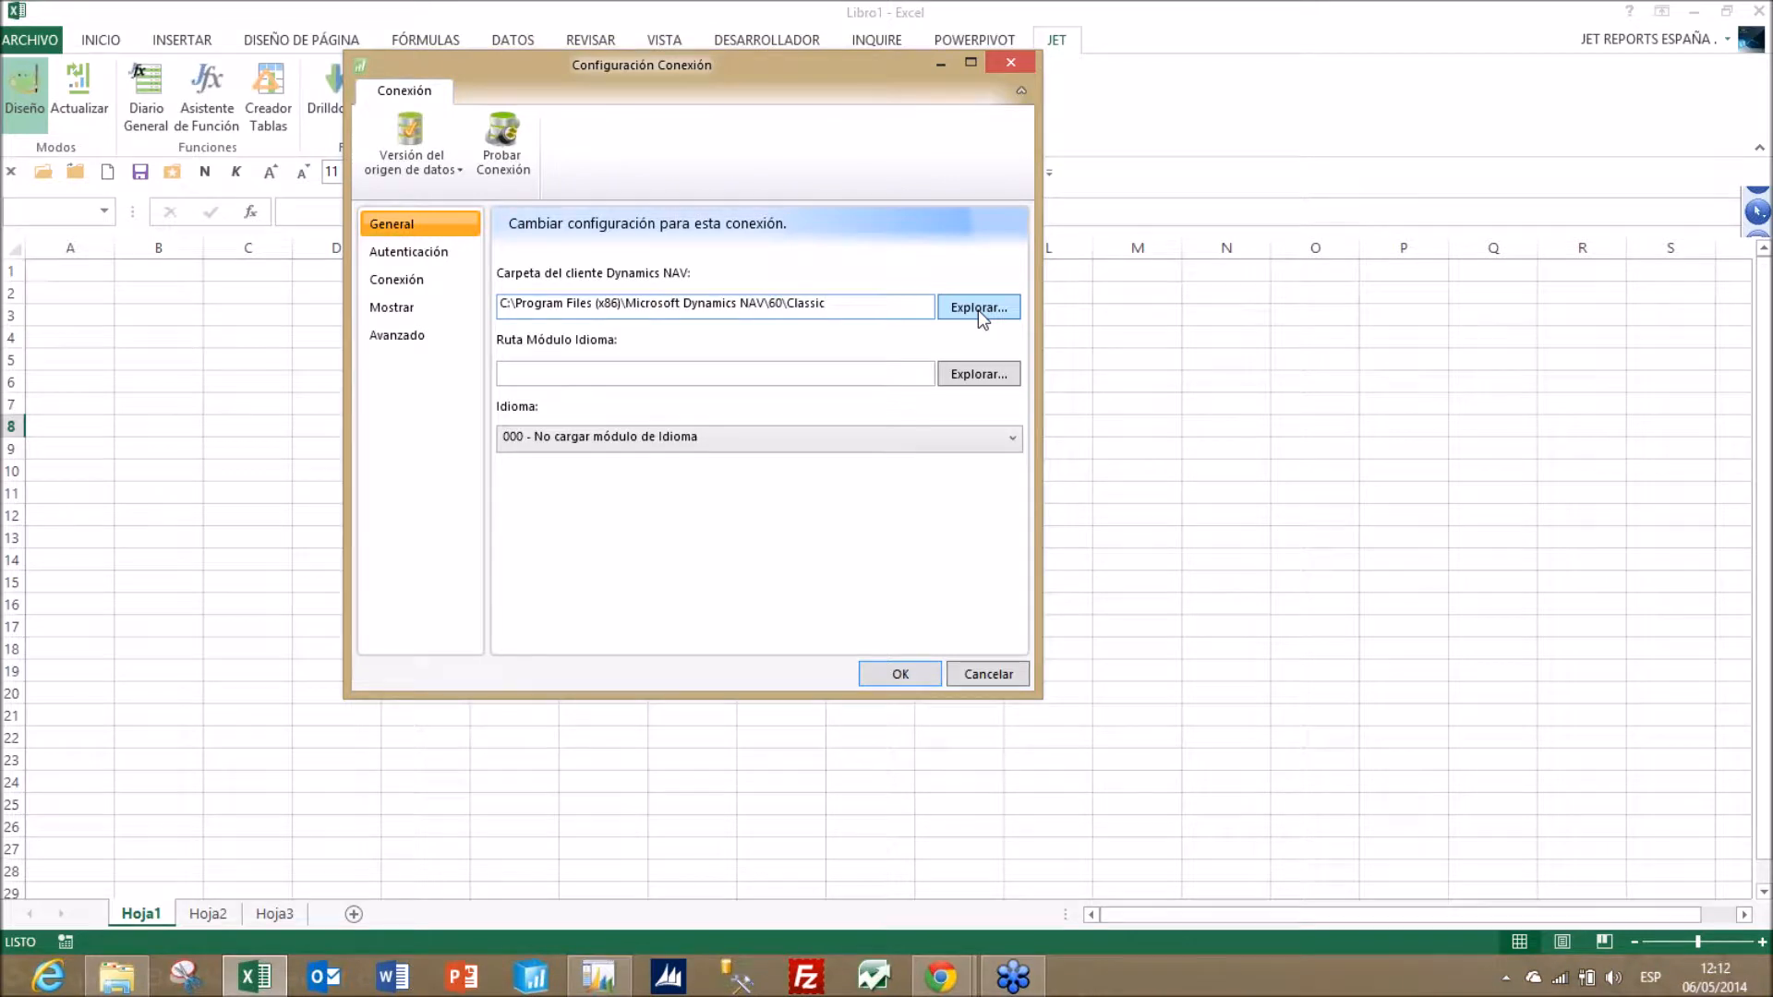
{"action": "left_click", "coordinate": [1000, 384]}
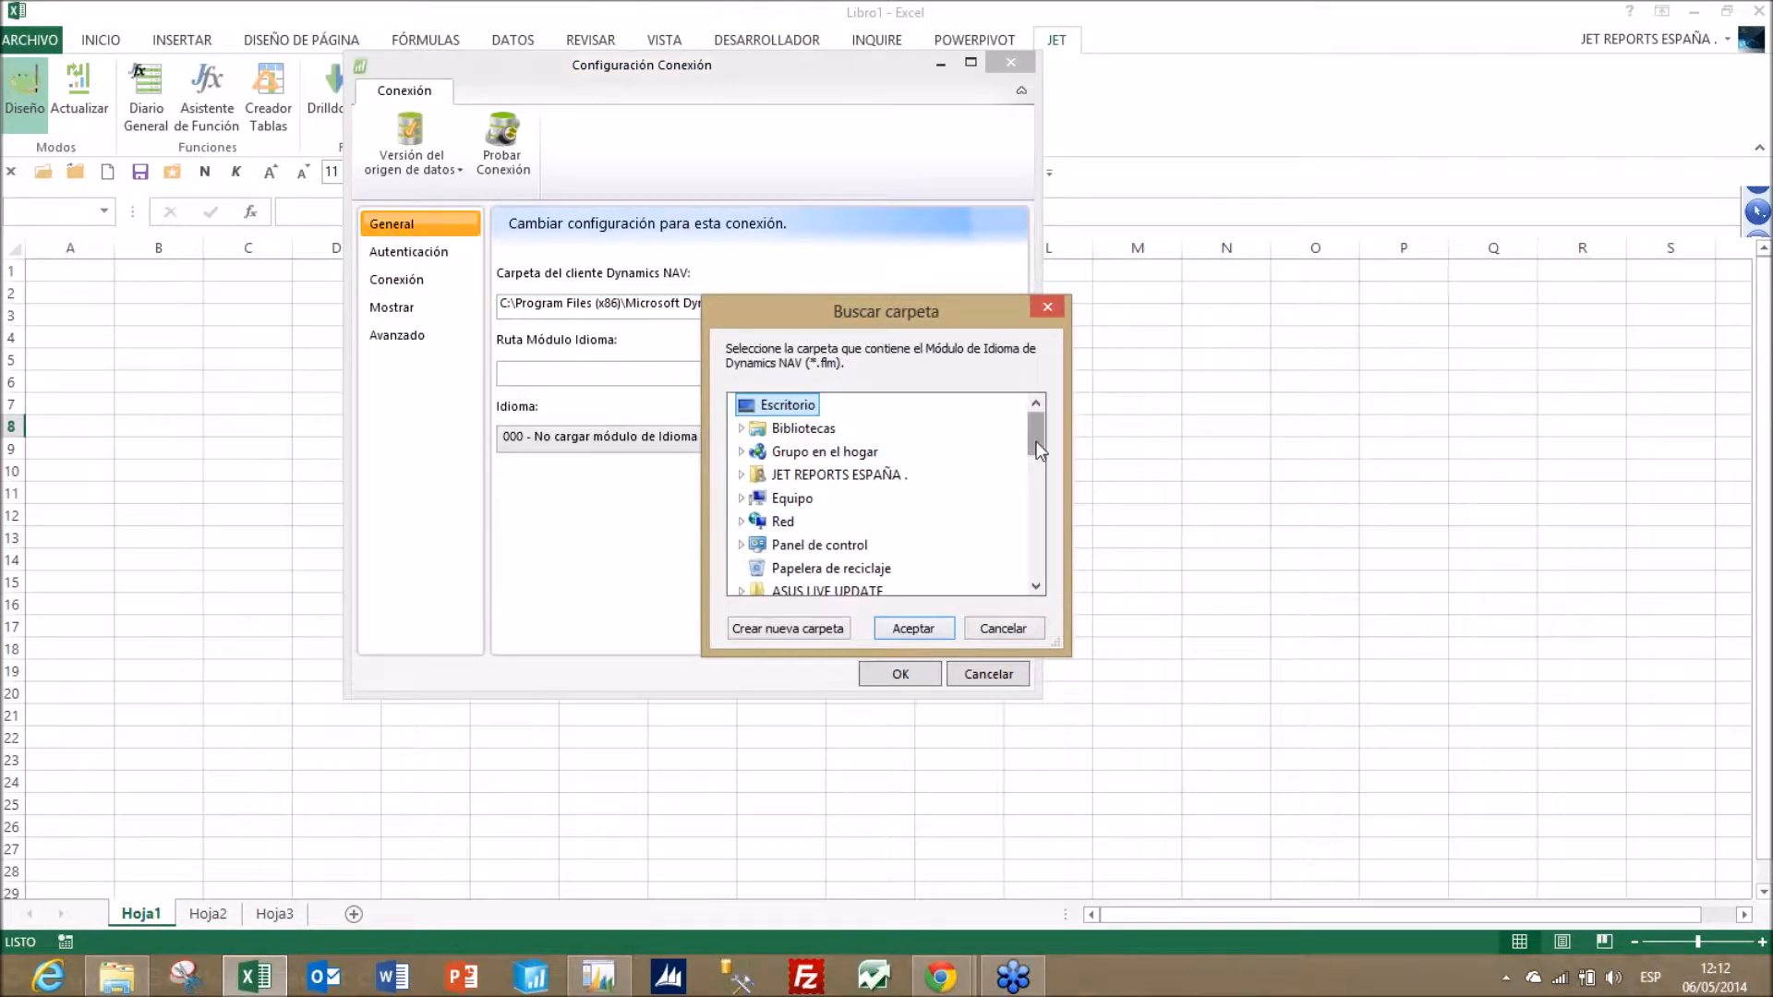
{"action": "left_click_drag", "start_coordinate": [1039, 468], "coordinate": [1043, 535]}
{"action": "left_click", "coordinate": [787, 568]}
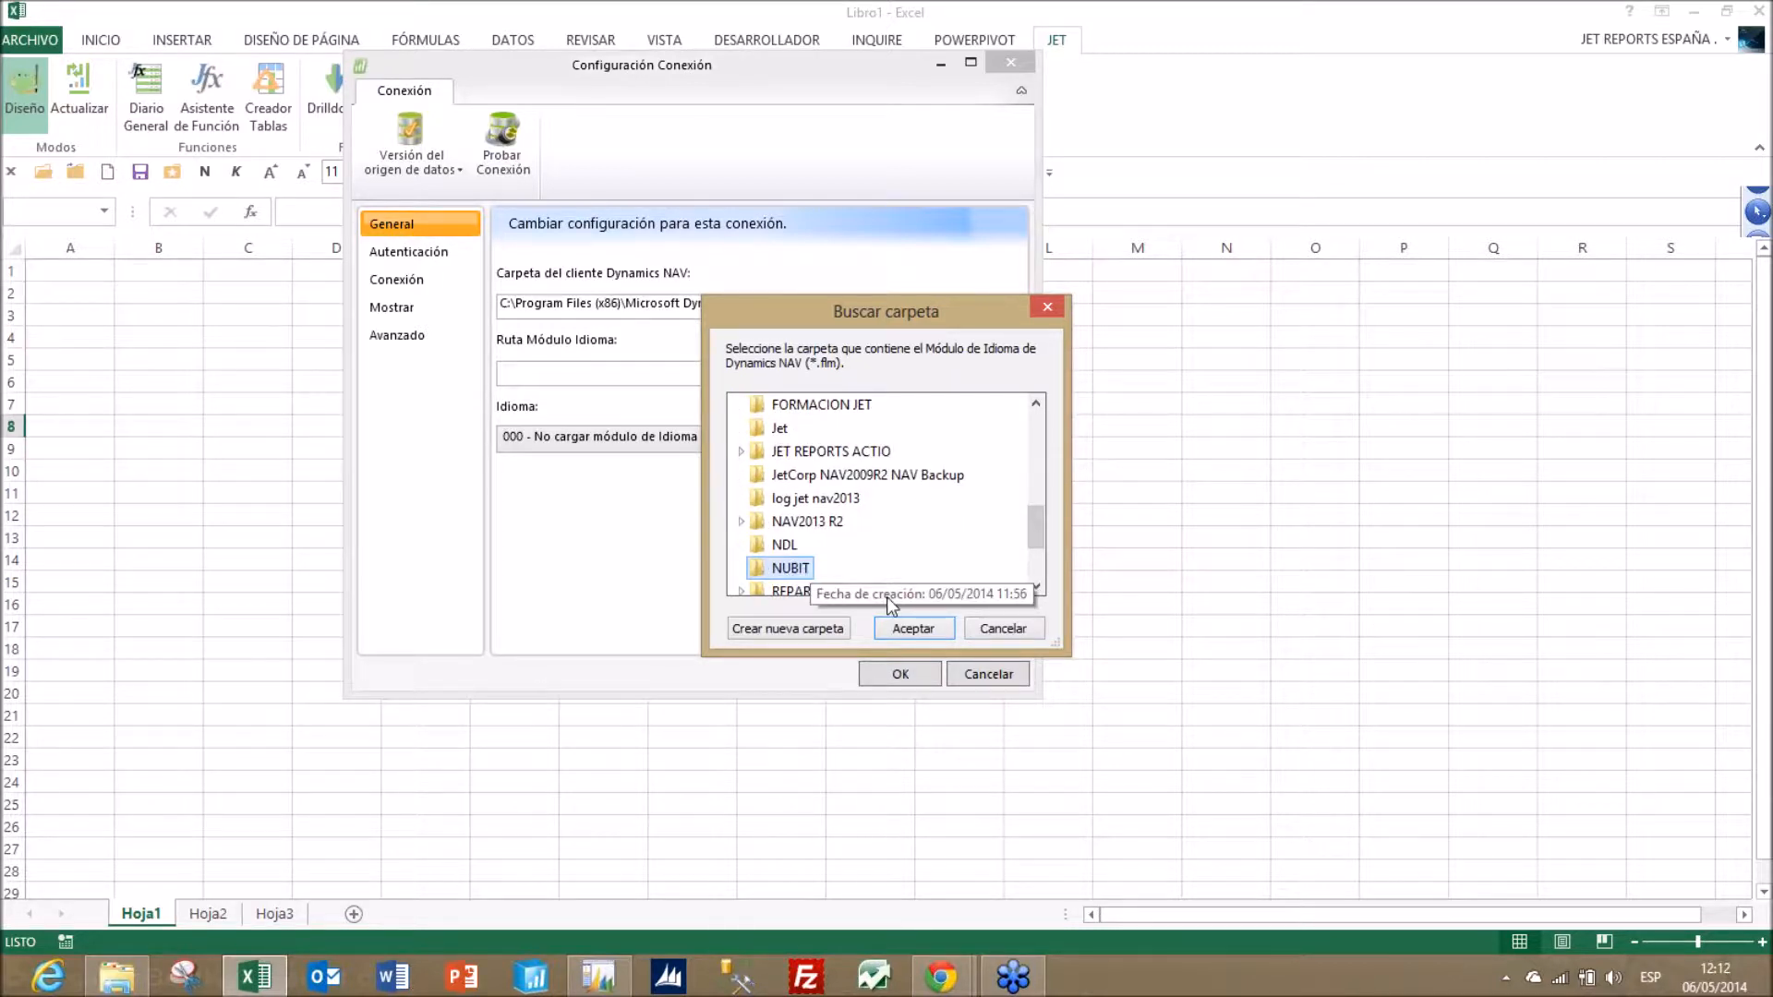
{"action": "left_click", "coordinate": [923, 624]}
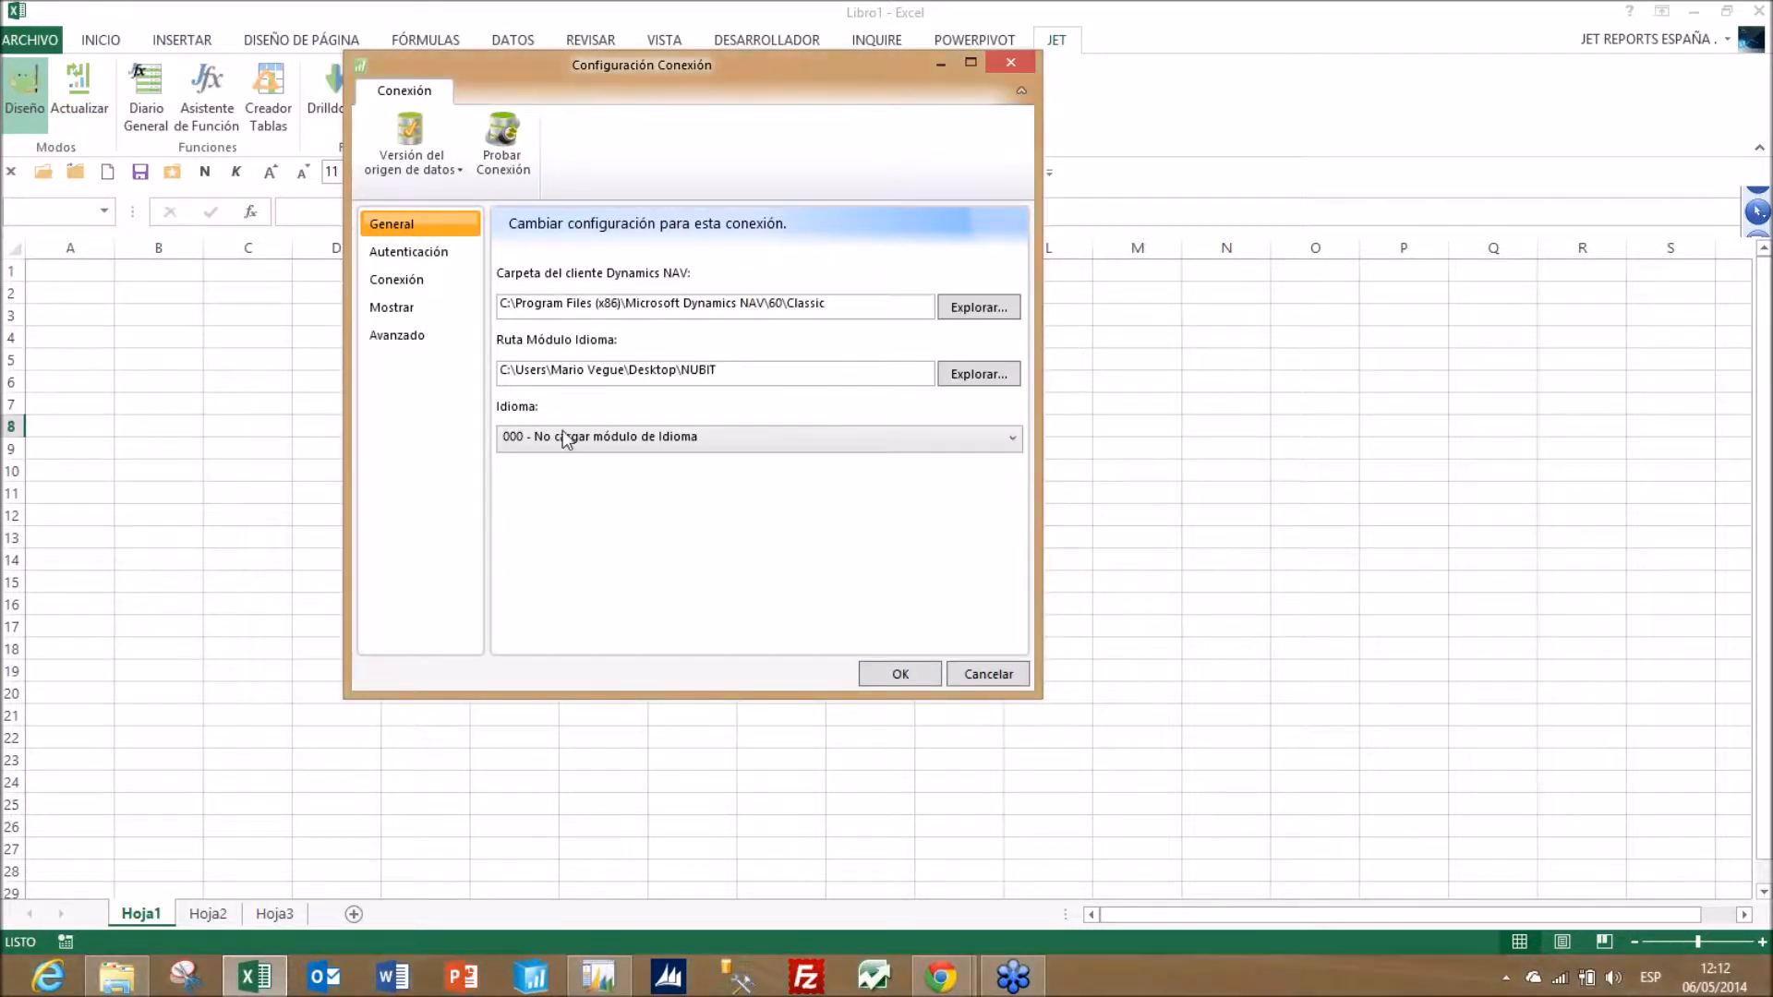
- Set the connection's language to ESP - Español (España)
{"action": "left_click", "coordinate": [727, 436]}
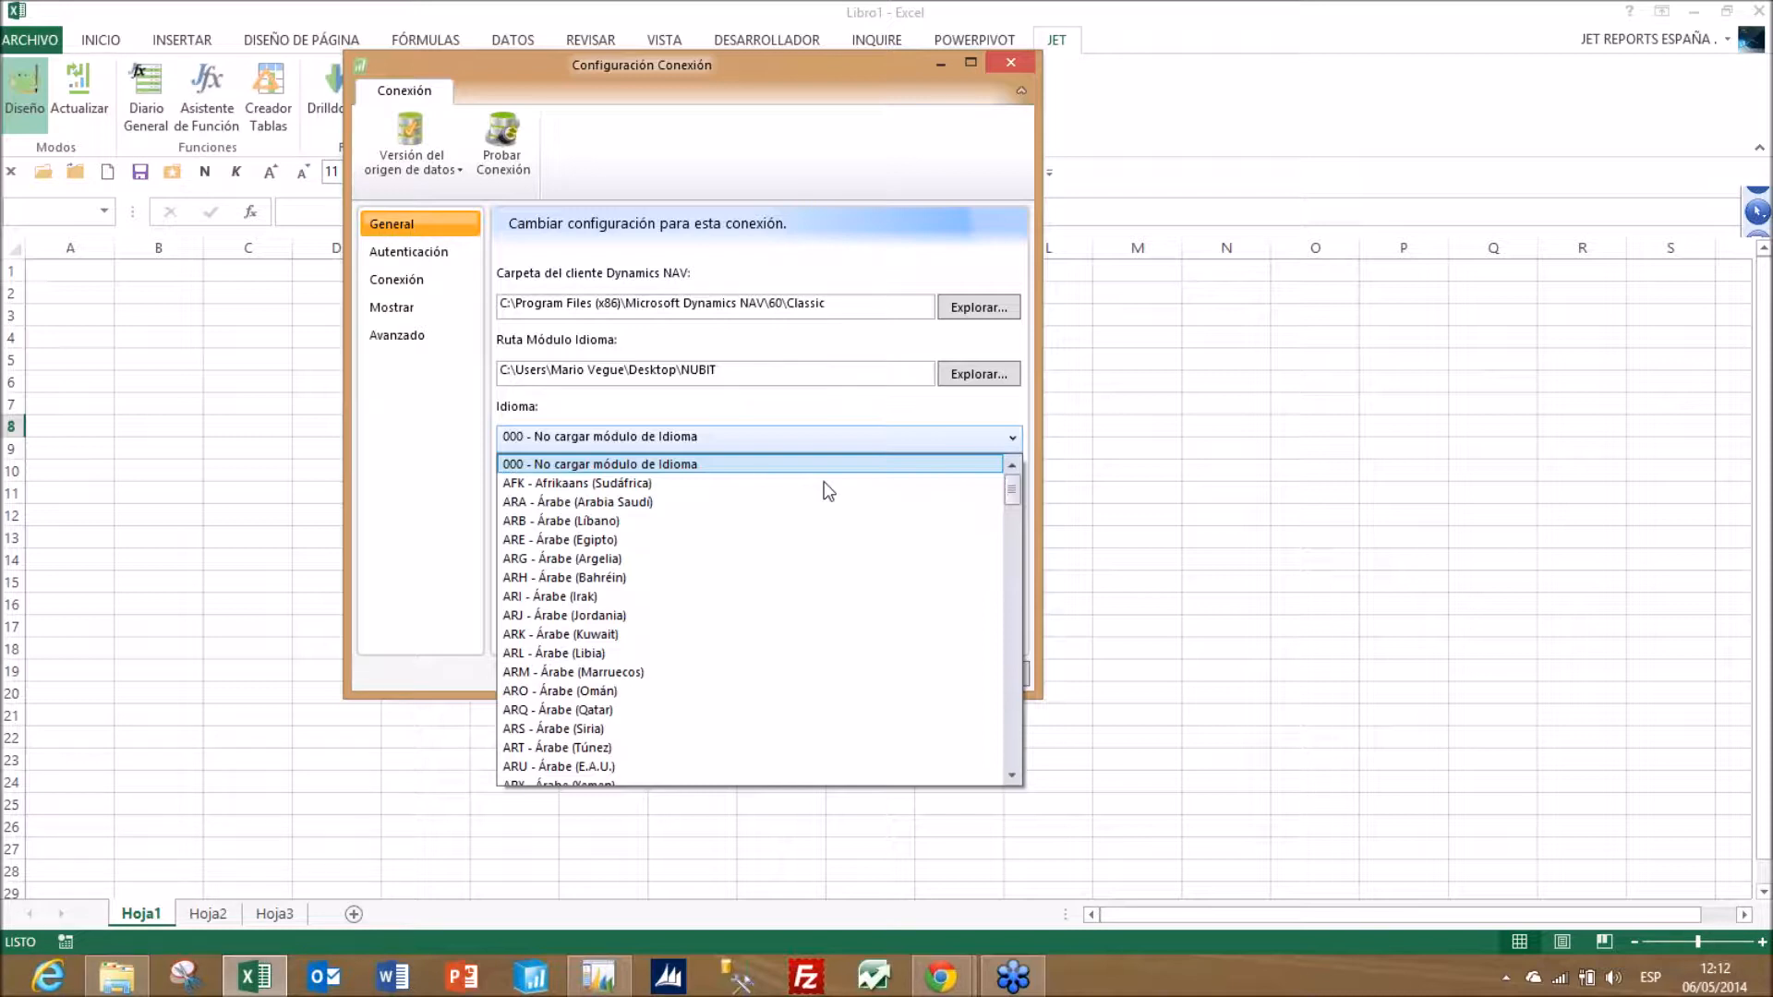
{"action": "scroll", "coordinate": [1011, 528], "scroll_direction": "down", "scroll_amount": 20}
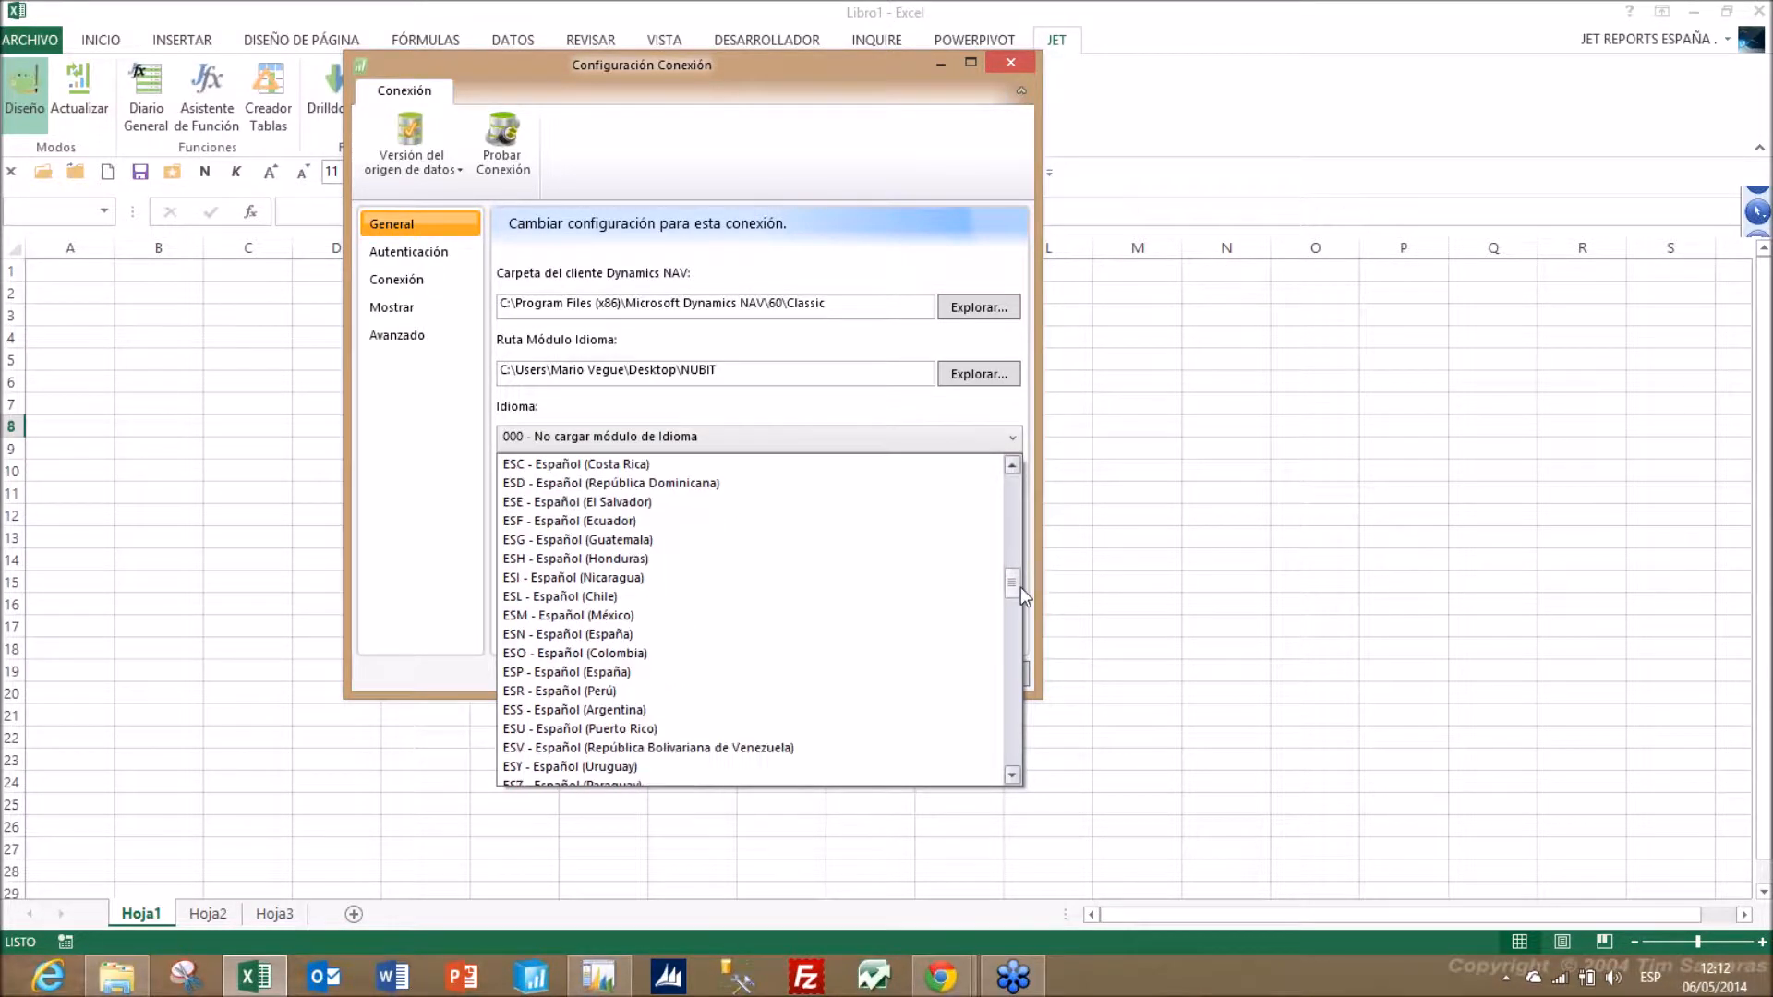
{"action": "left_click", "coordinate": [544, 674]}
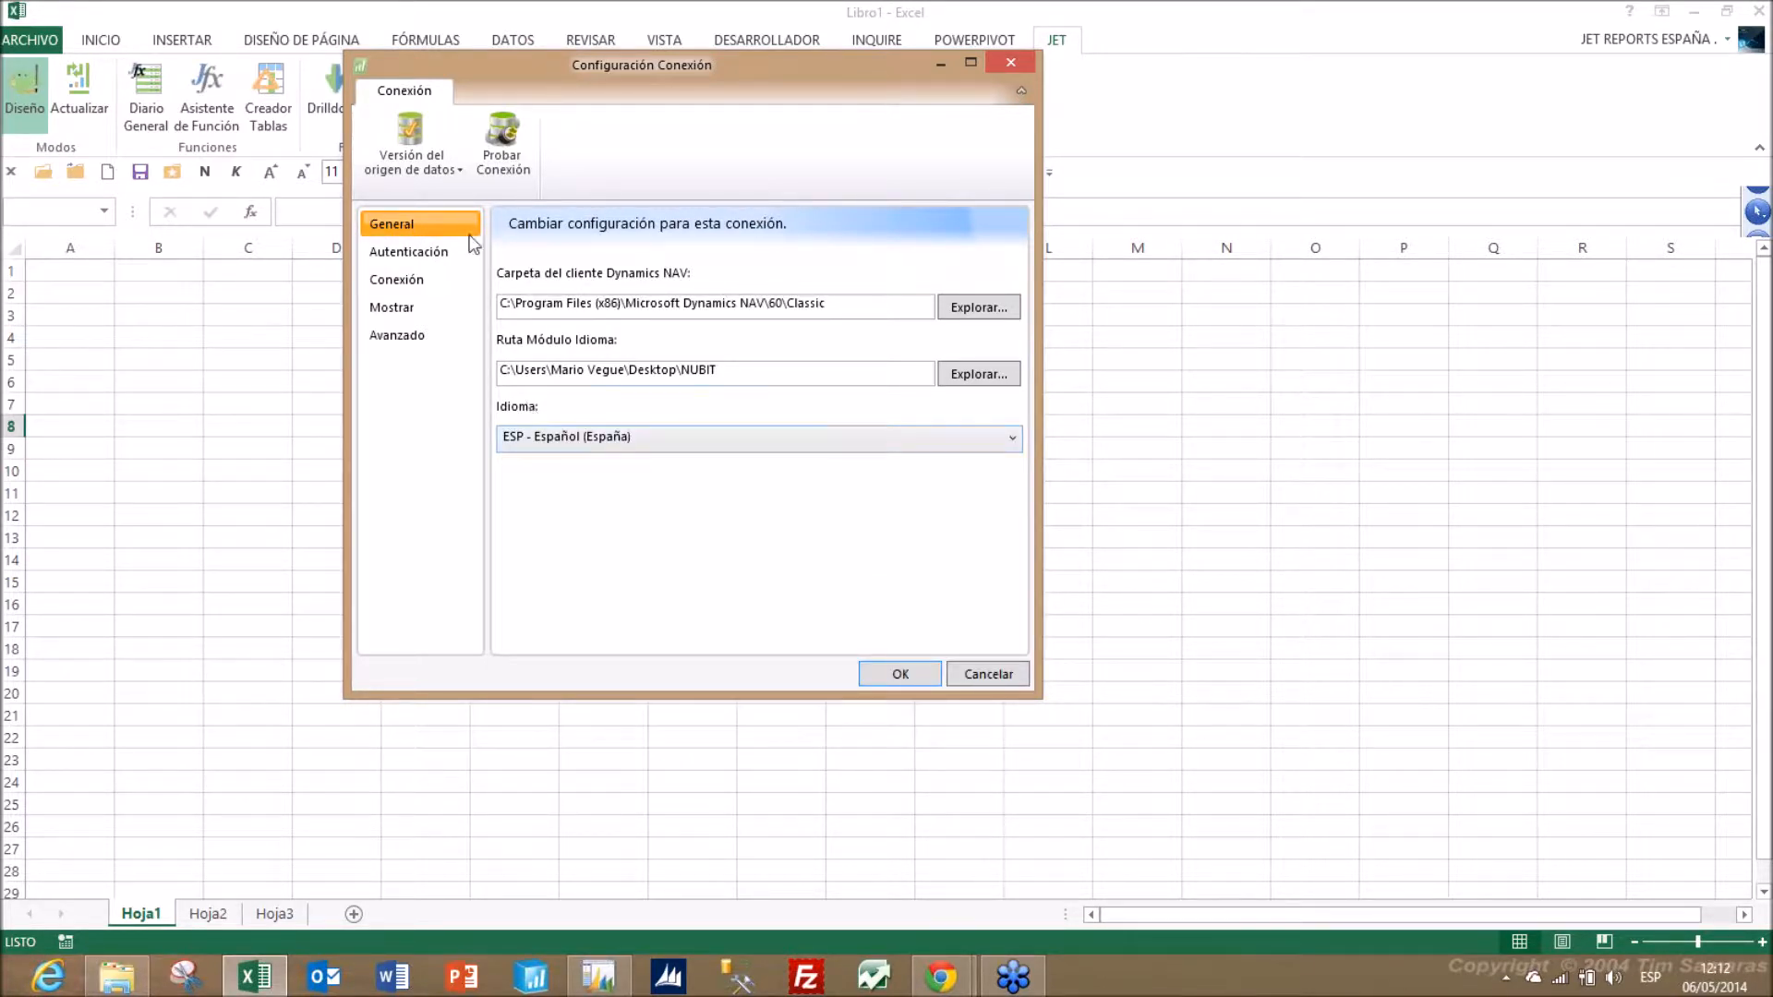
- Review the connection's authentication options and choose Servidor Microsoft SQL as the server type
{"action": "left_click", "coordinate": [434, 253]}
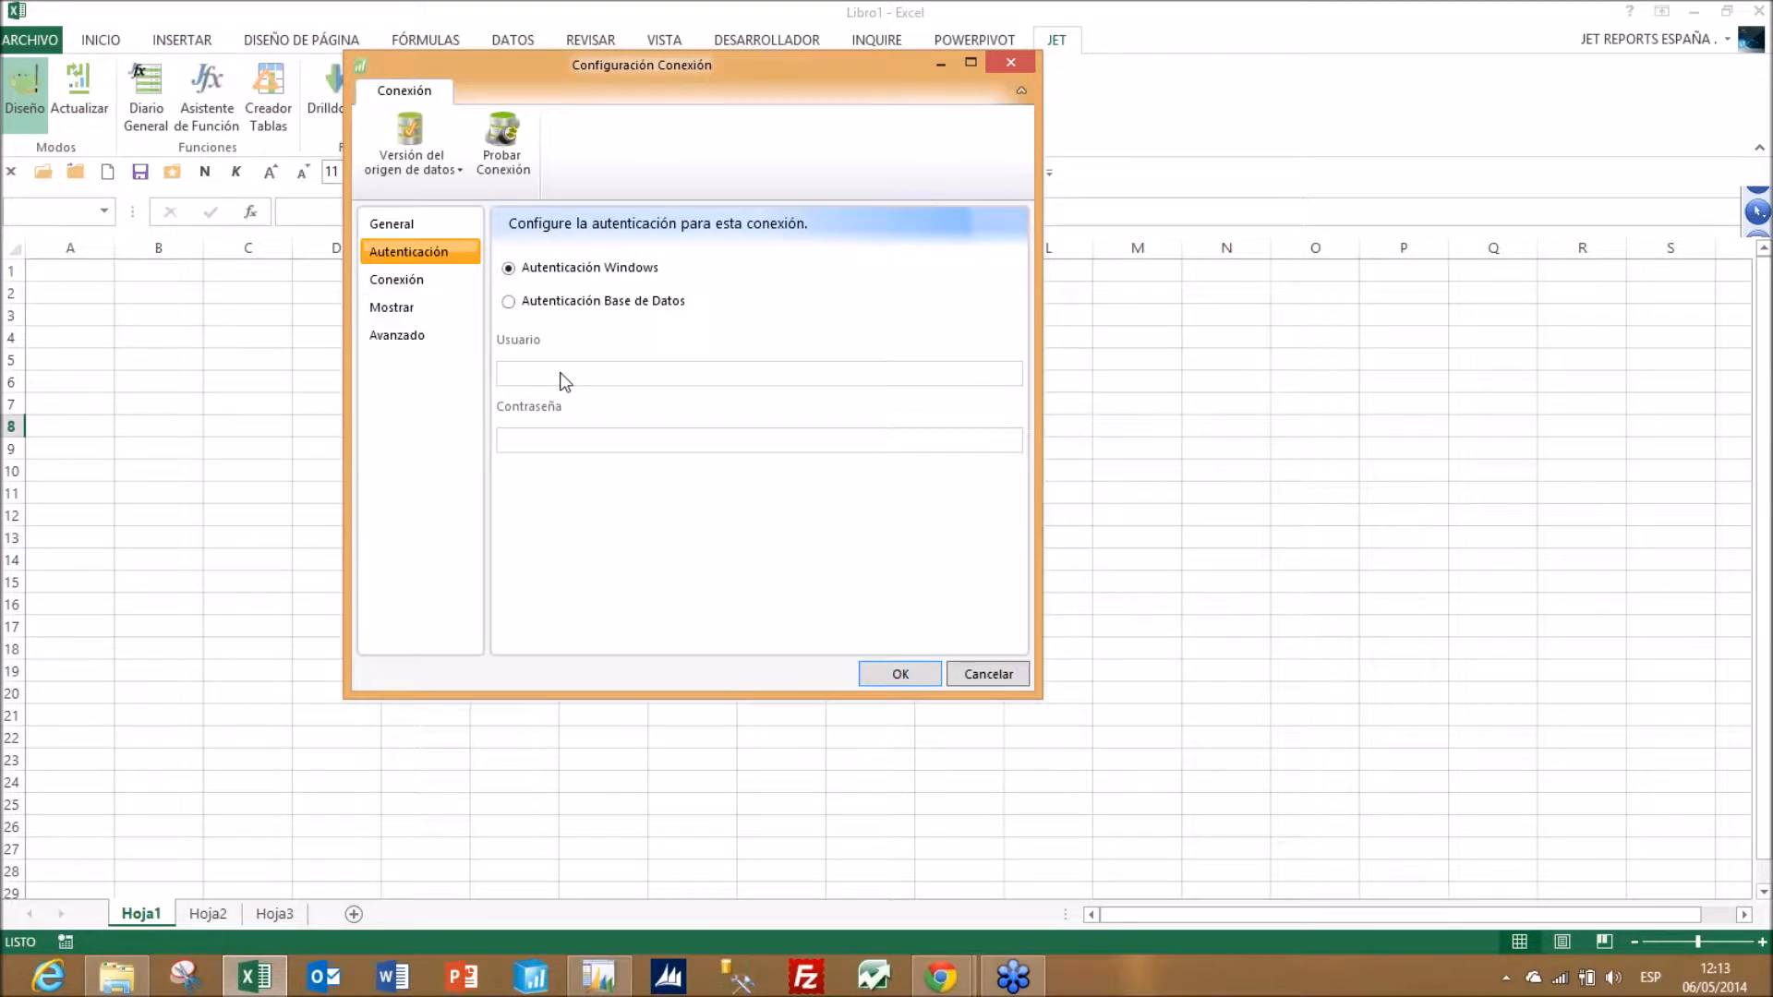
{"action": "left_click", "coordinate": [439, 280]}
{"action": "left_click", "coordinate": [596, 305]}
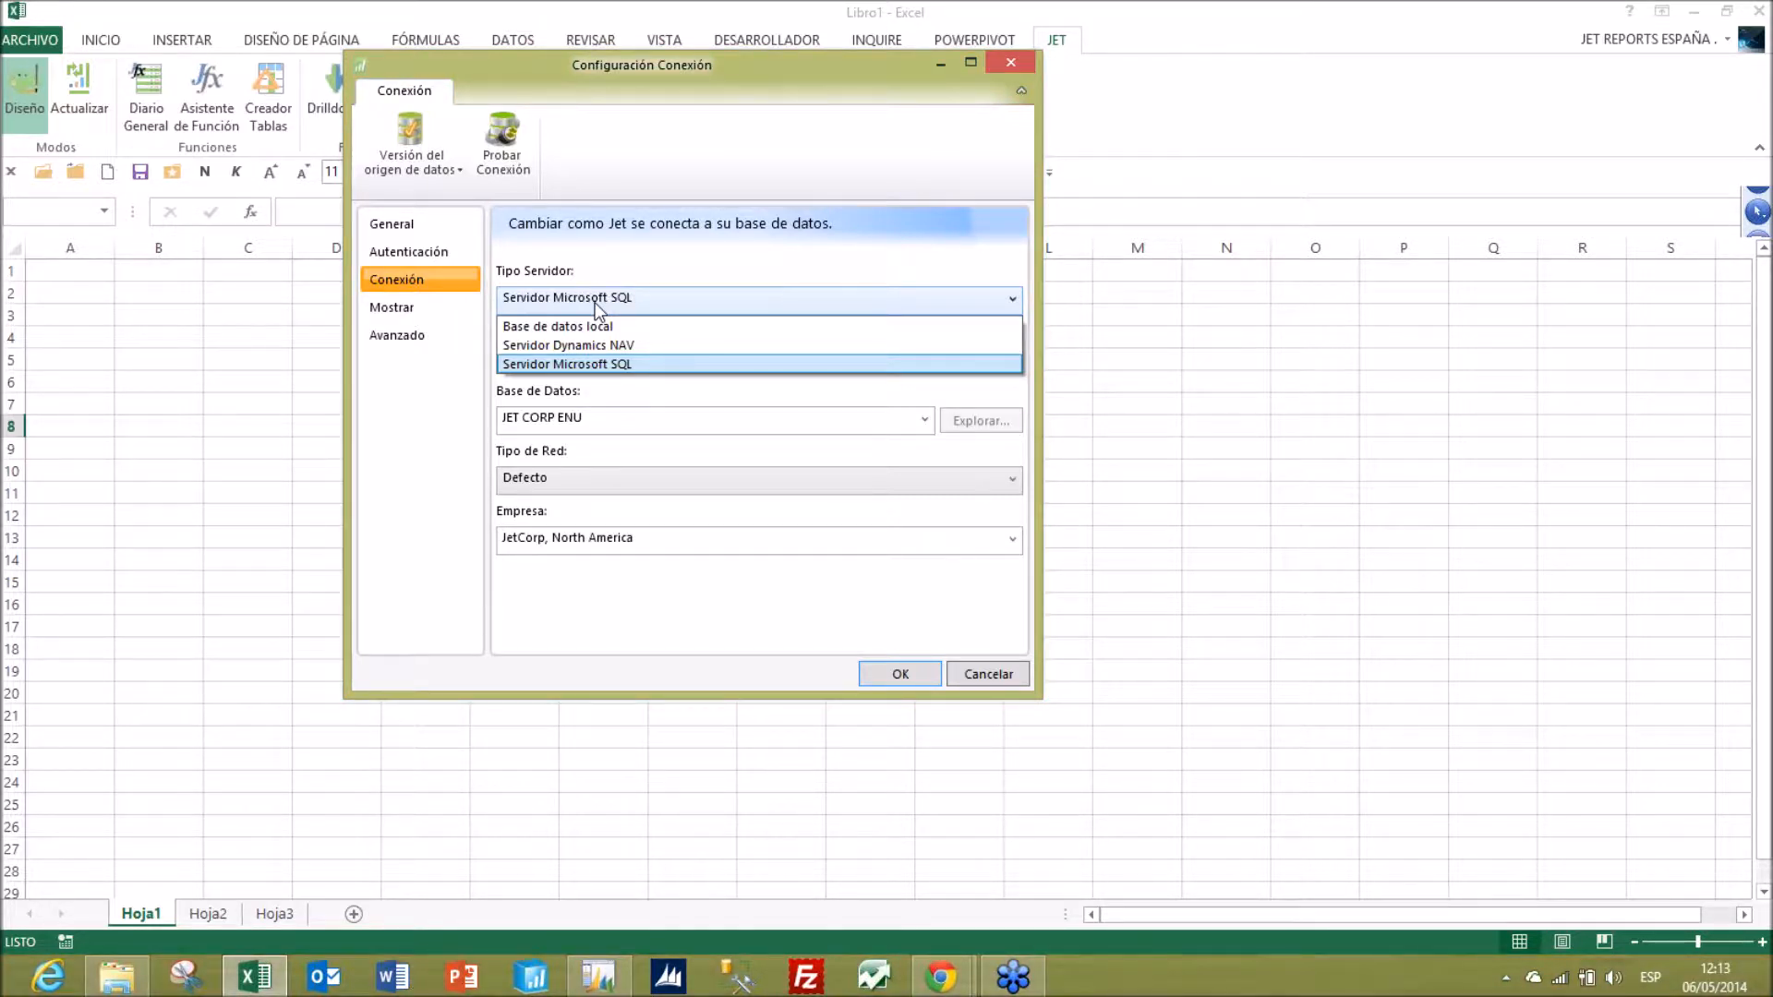
{"action": "left_click", "coordinate": [595, 304]}
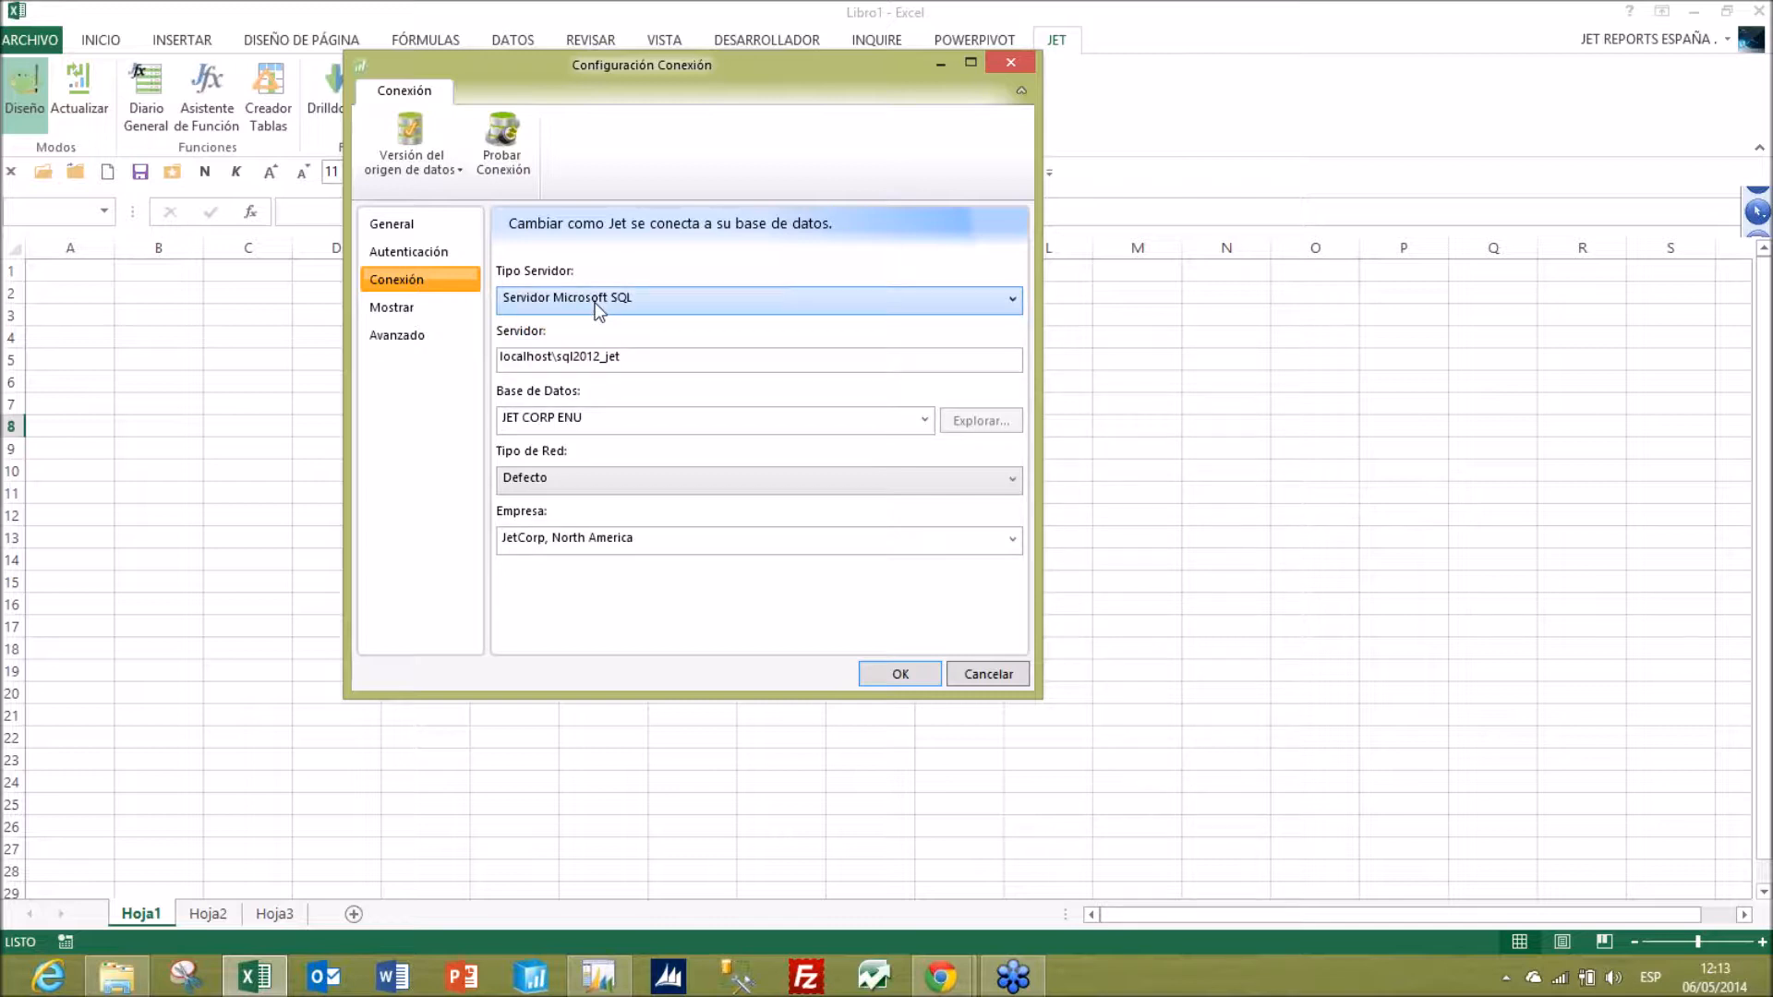
{"action": "left_click", "coordinate": [596, 304]}
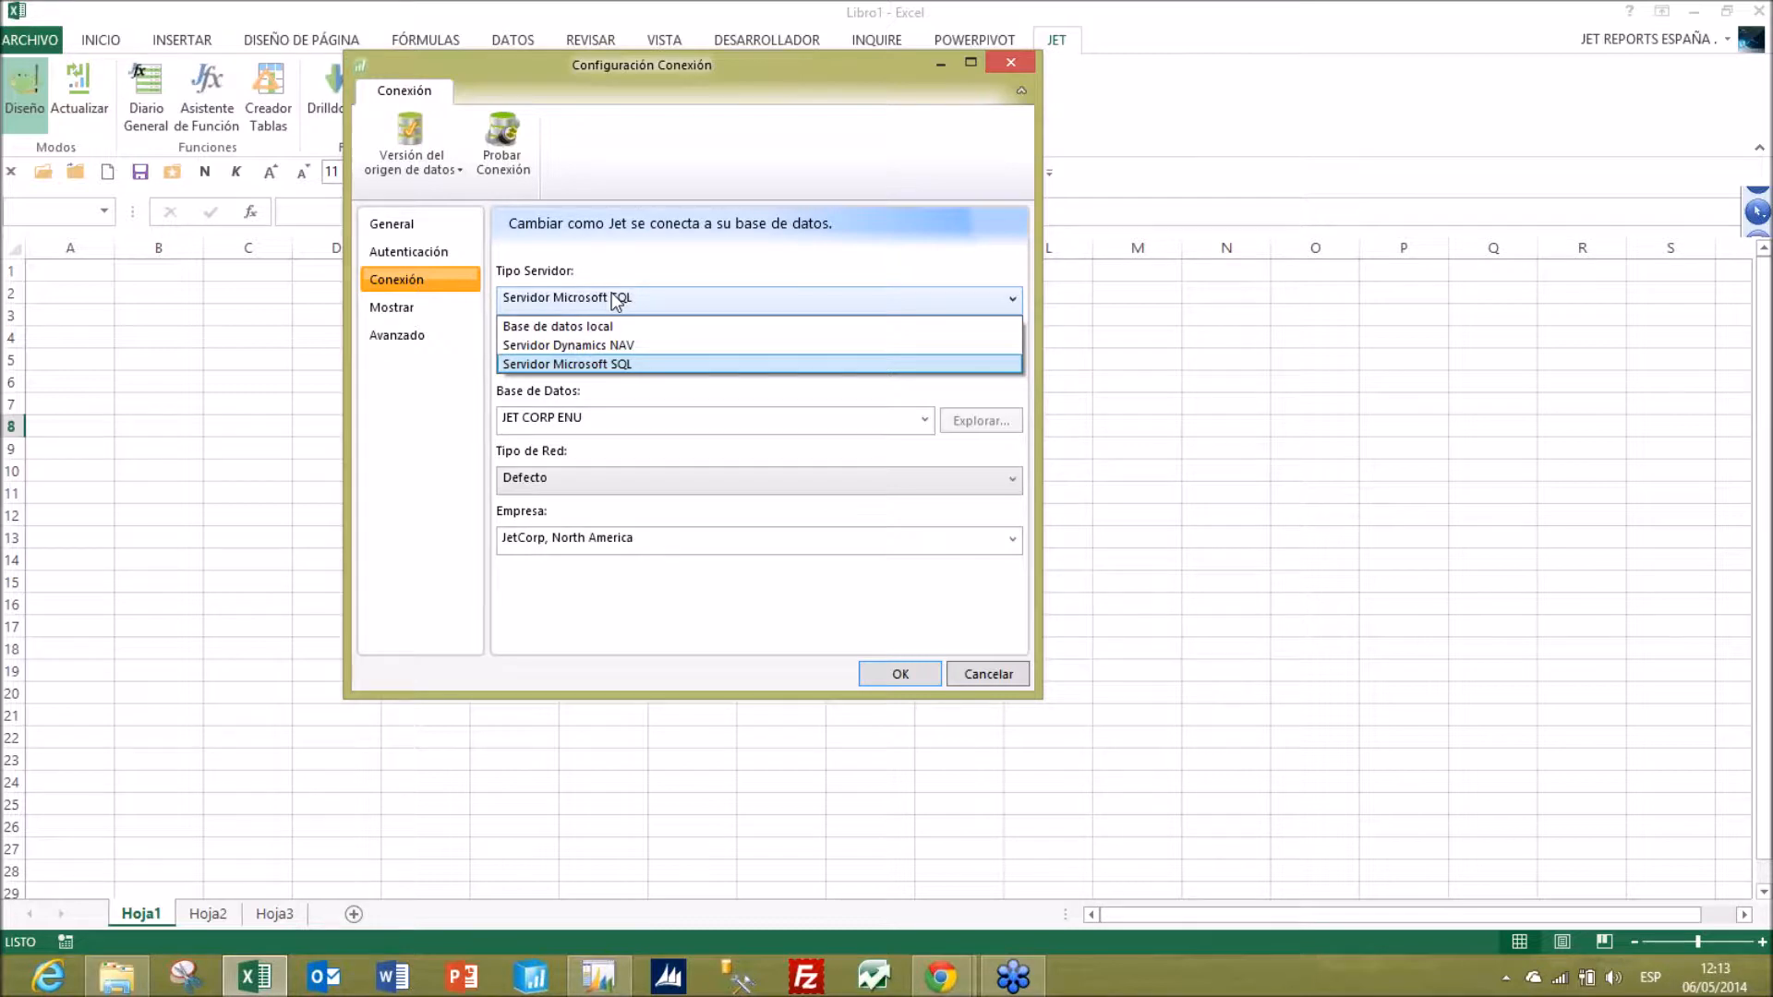
{"action": "left_click", "coordinate": [626, 363]}
- Switch to Dynamics NAV Classic, open the information of the current database and copy its server name
{"action": "left_click_drag", "start_coordinate": [641, 362], "coordinate": [468, 361]}
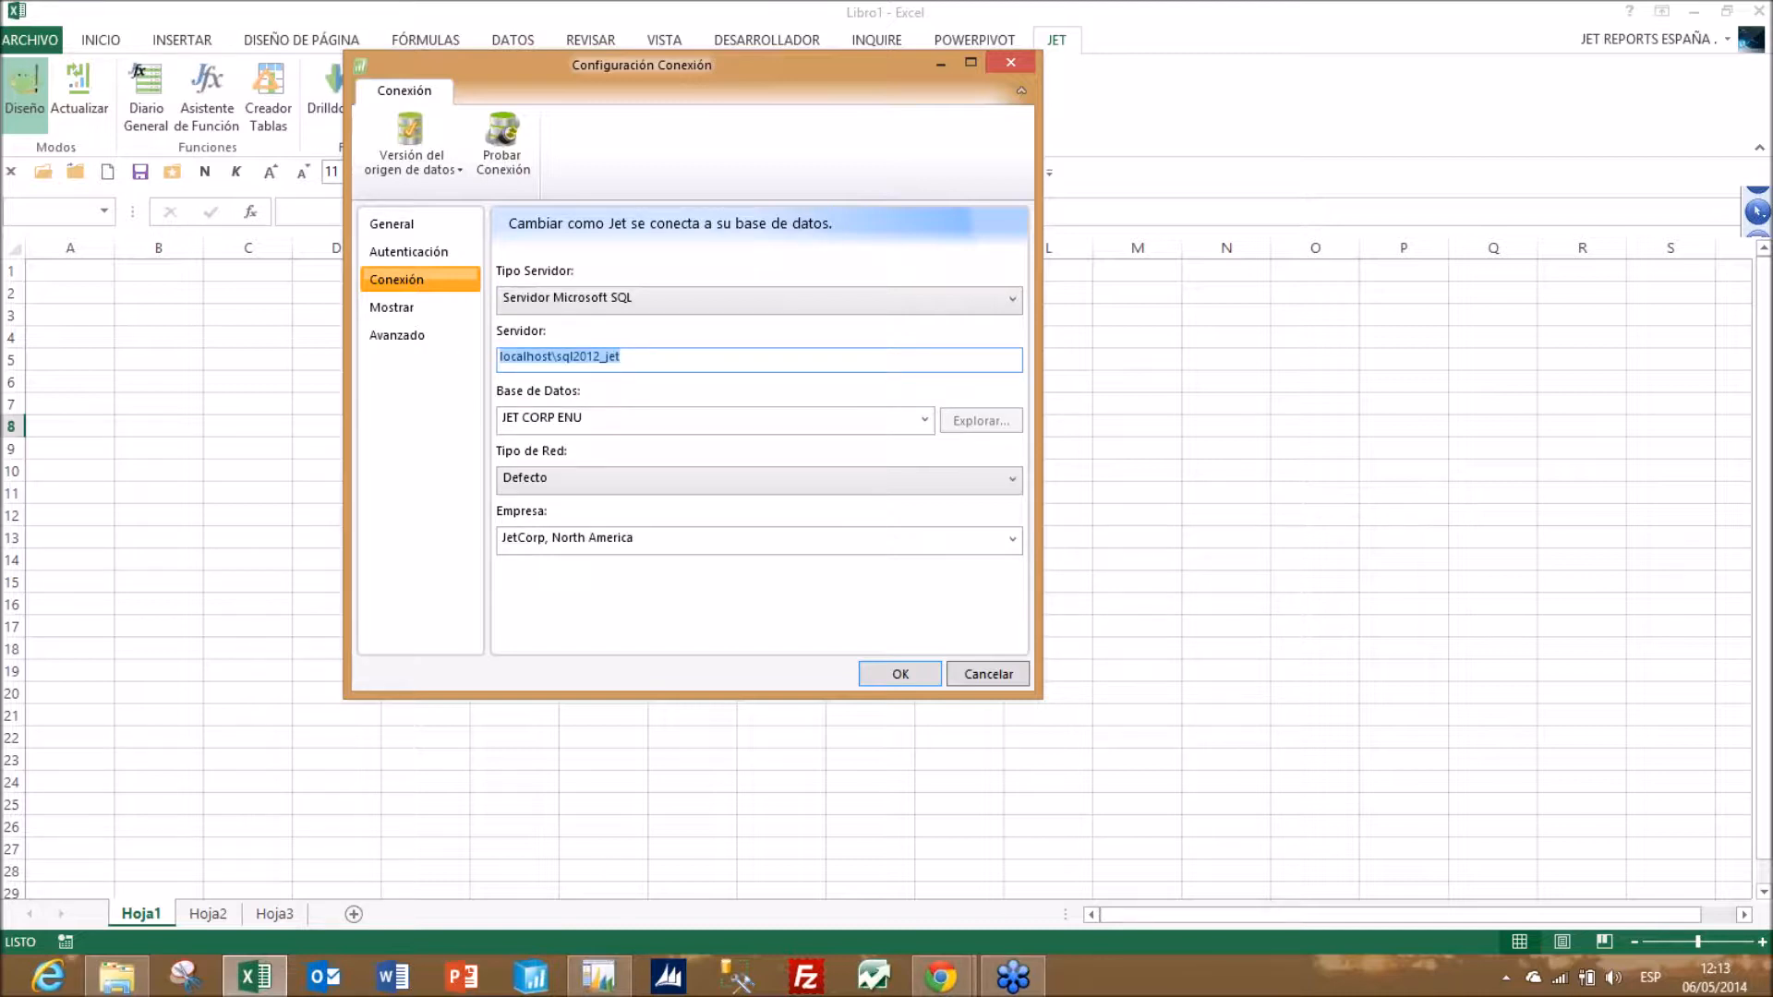
{"action": "left_click", "coordinate": [604, 976]}
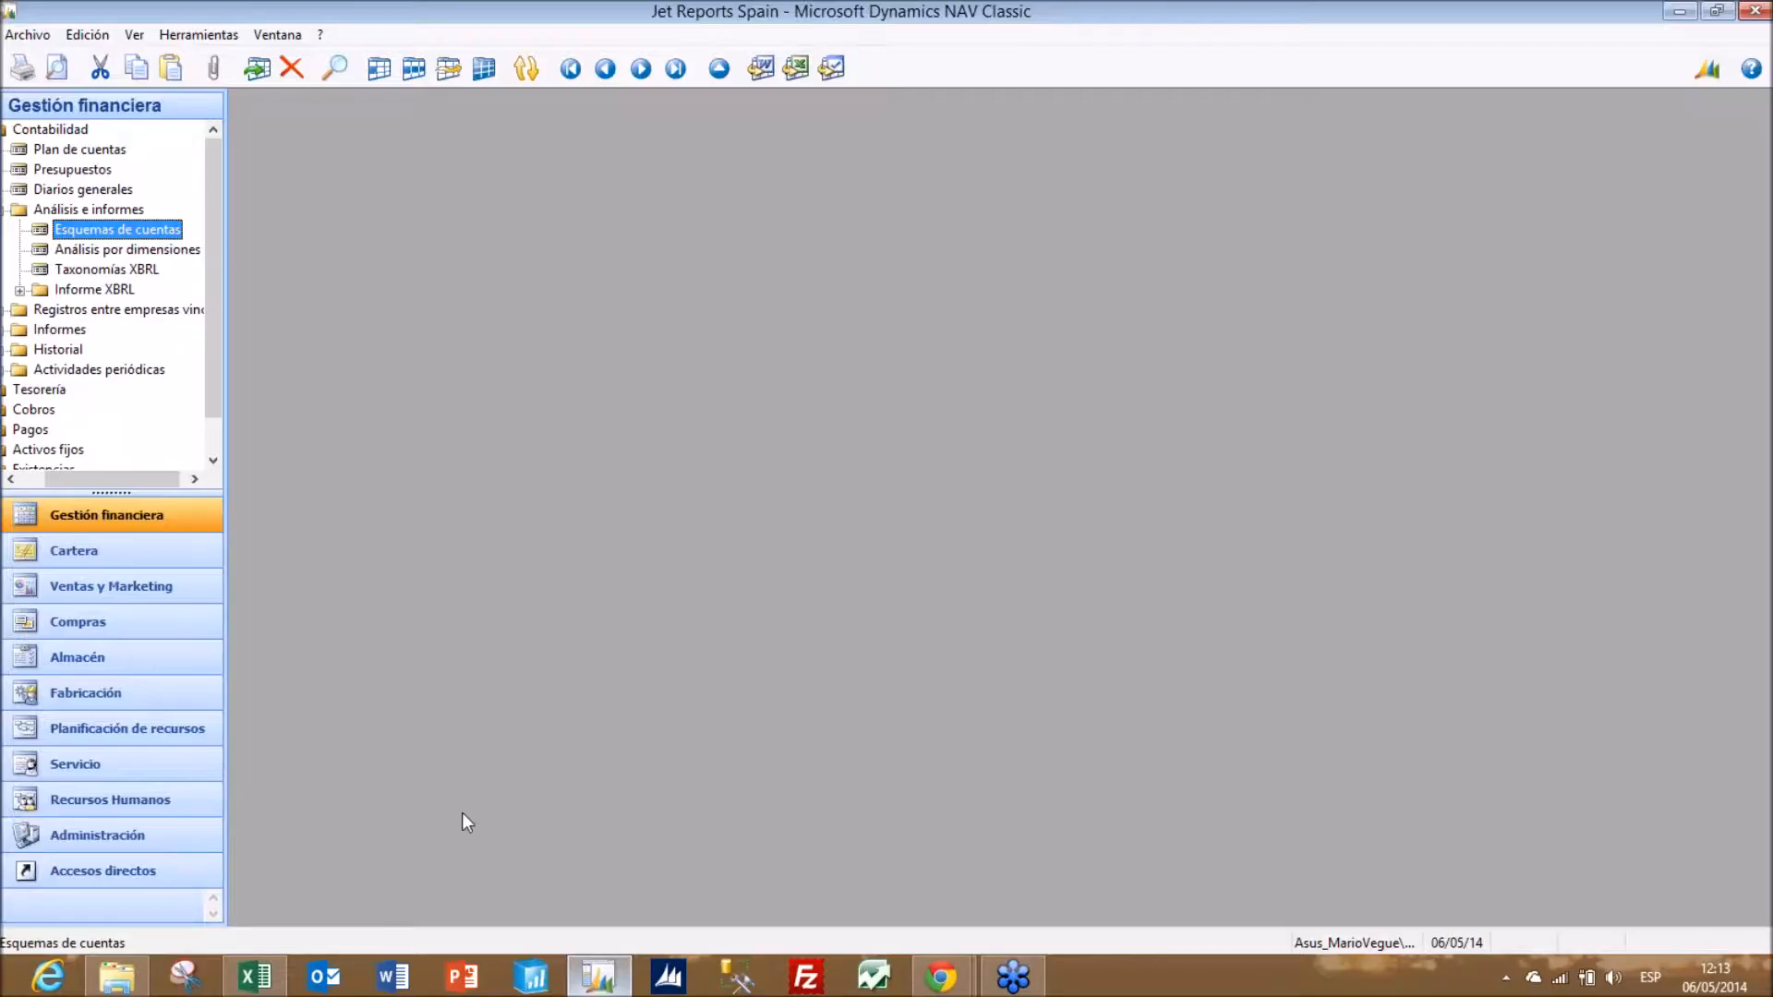
{"action": "left_click", "coordinate": [28, 34]}
{"action": "mouse_move", "coordinate": [157, 134]}
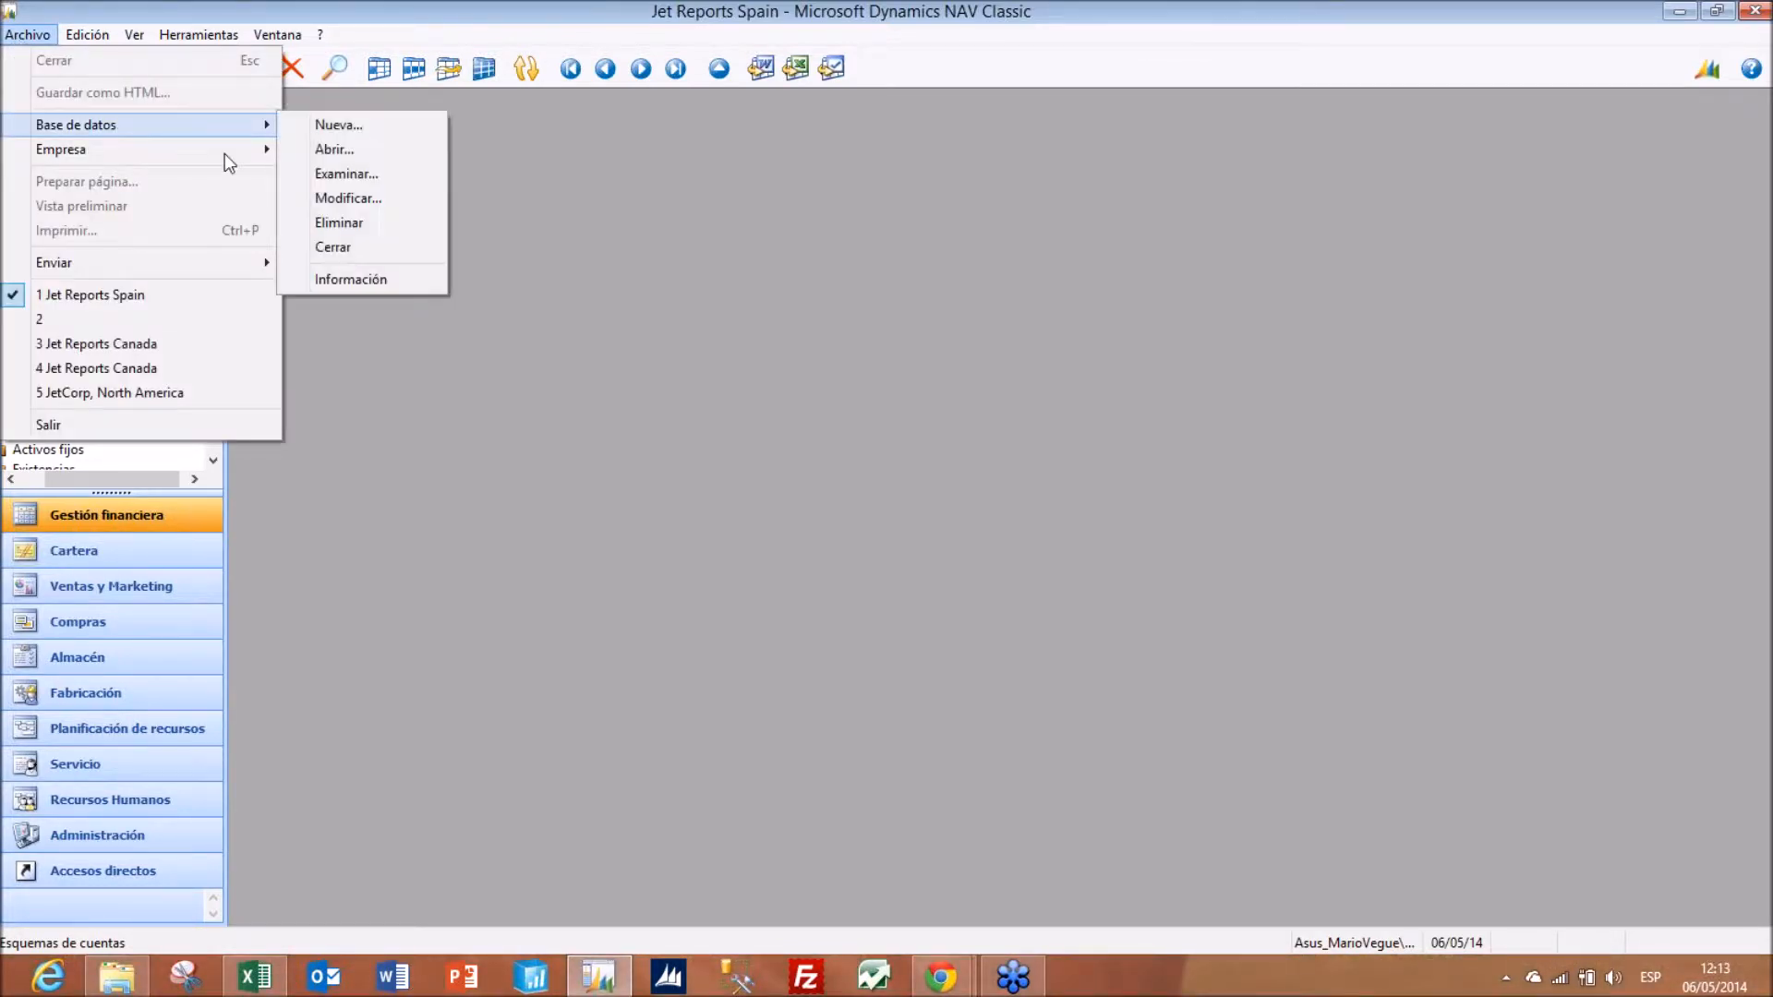
{"action": "left_click", "coordinate": [329, 274]}
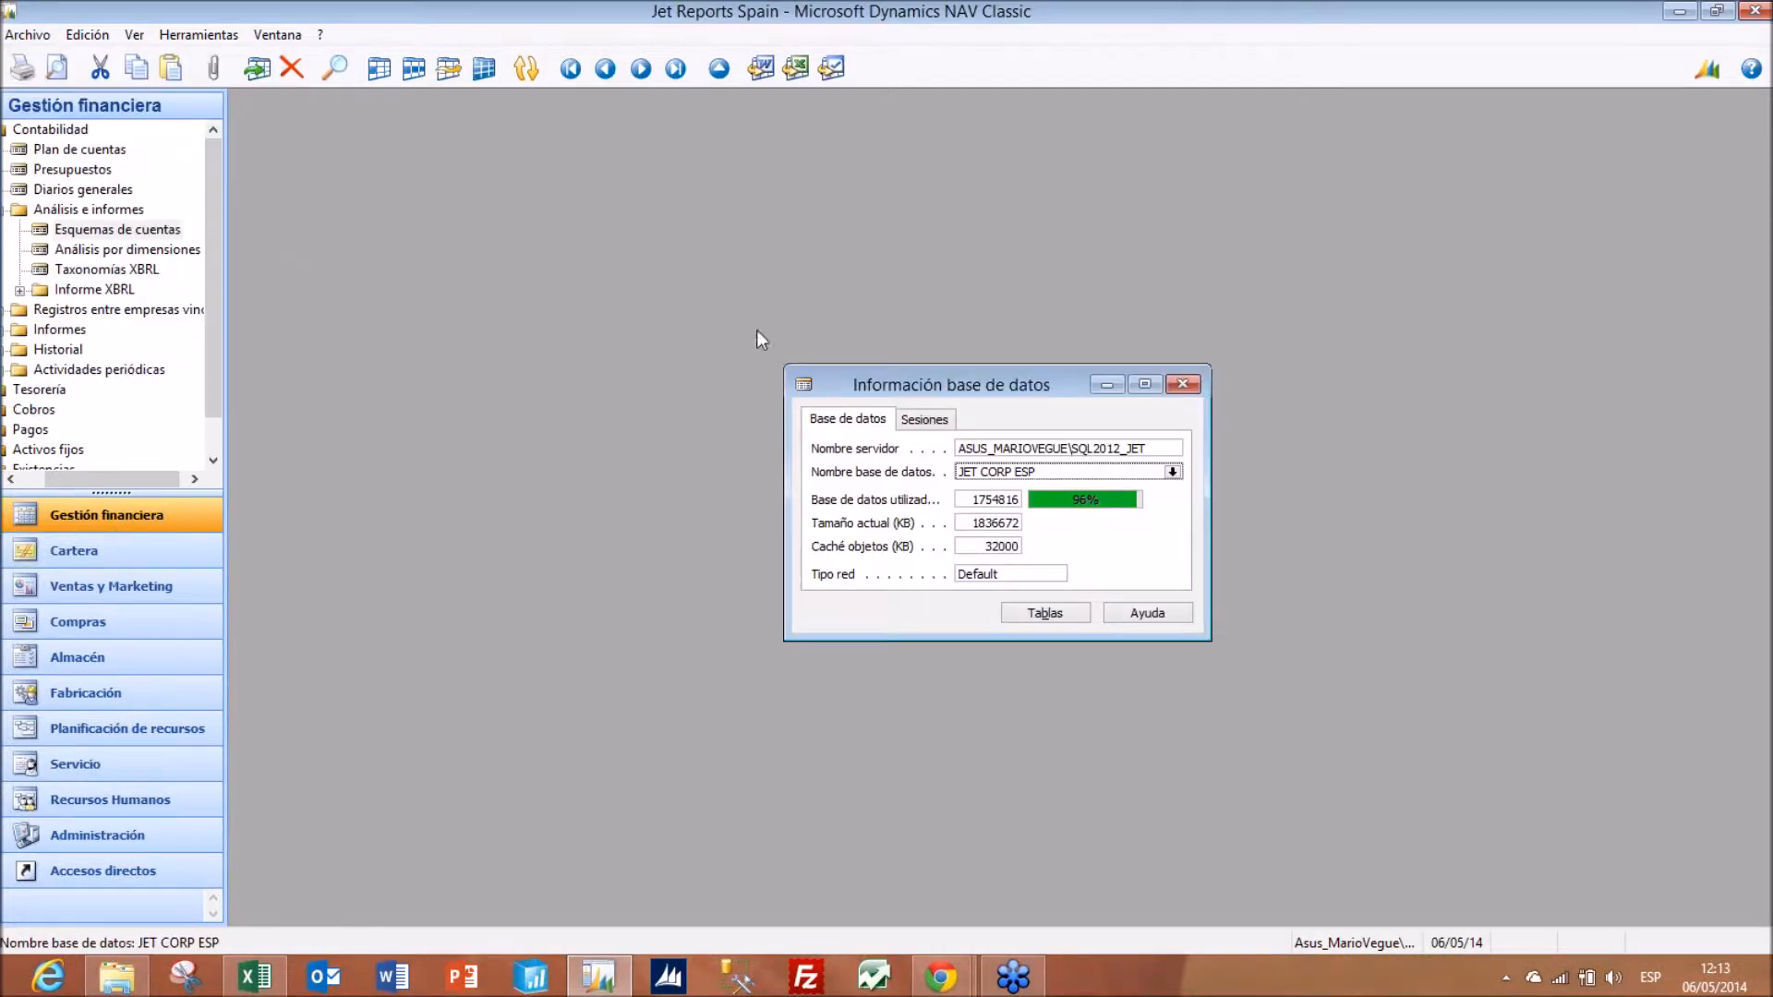
{"action": "left_click_drag", "start_coordinate": [970, 384], "coordinate": [747, 291]}
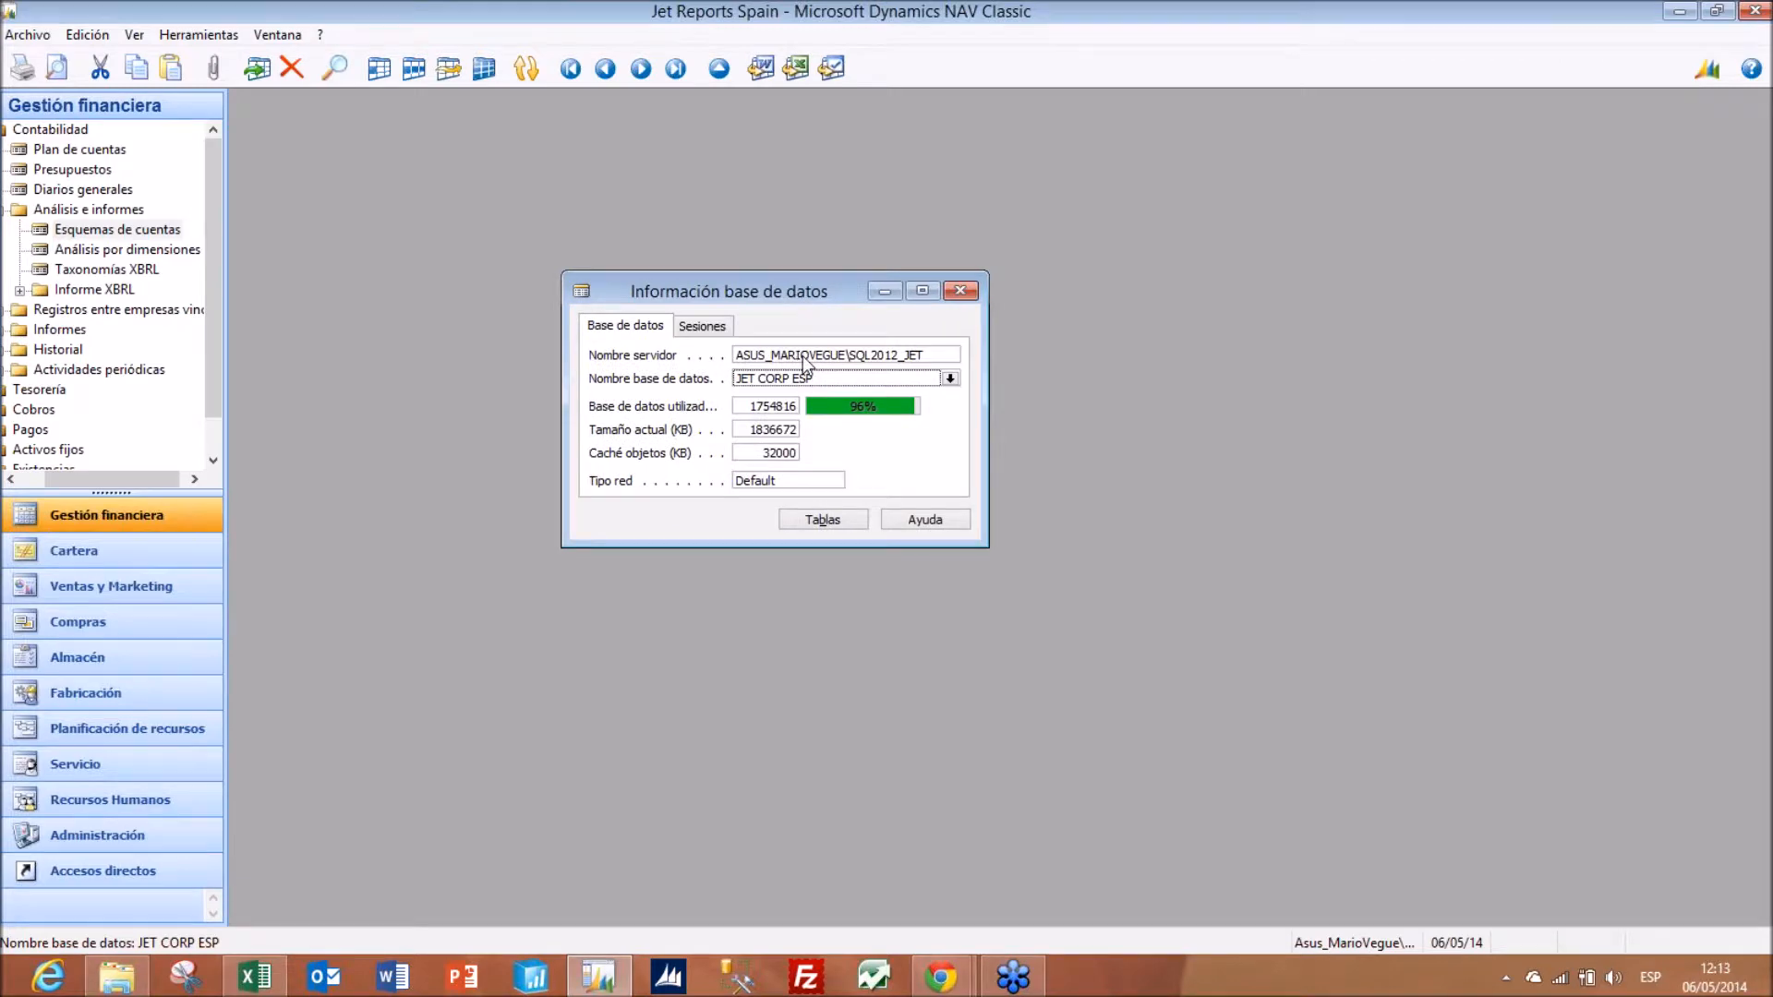
{"action": "left_click", "coordinate": [802, 356]}
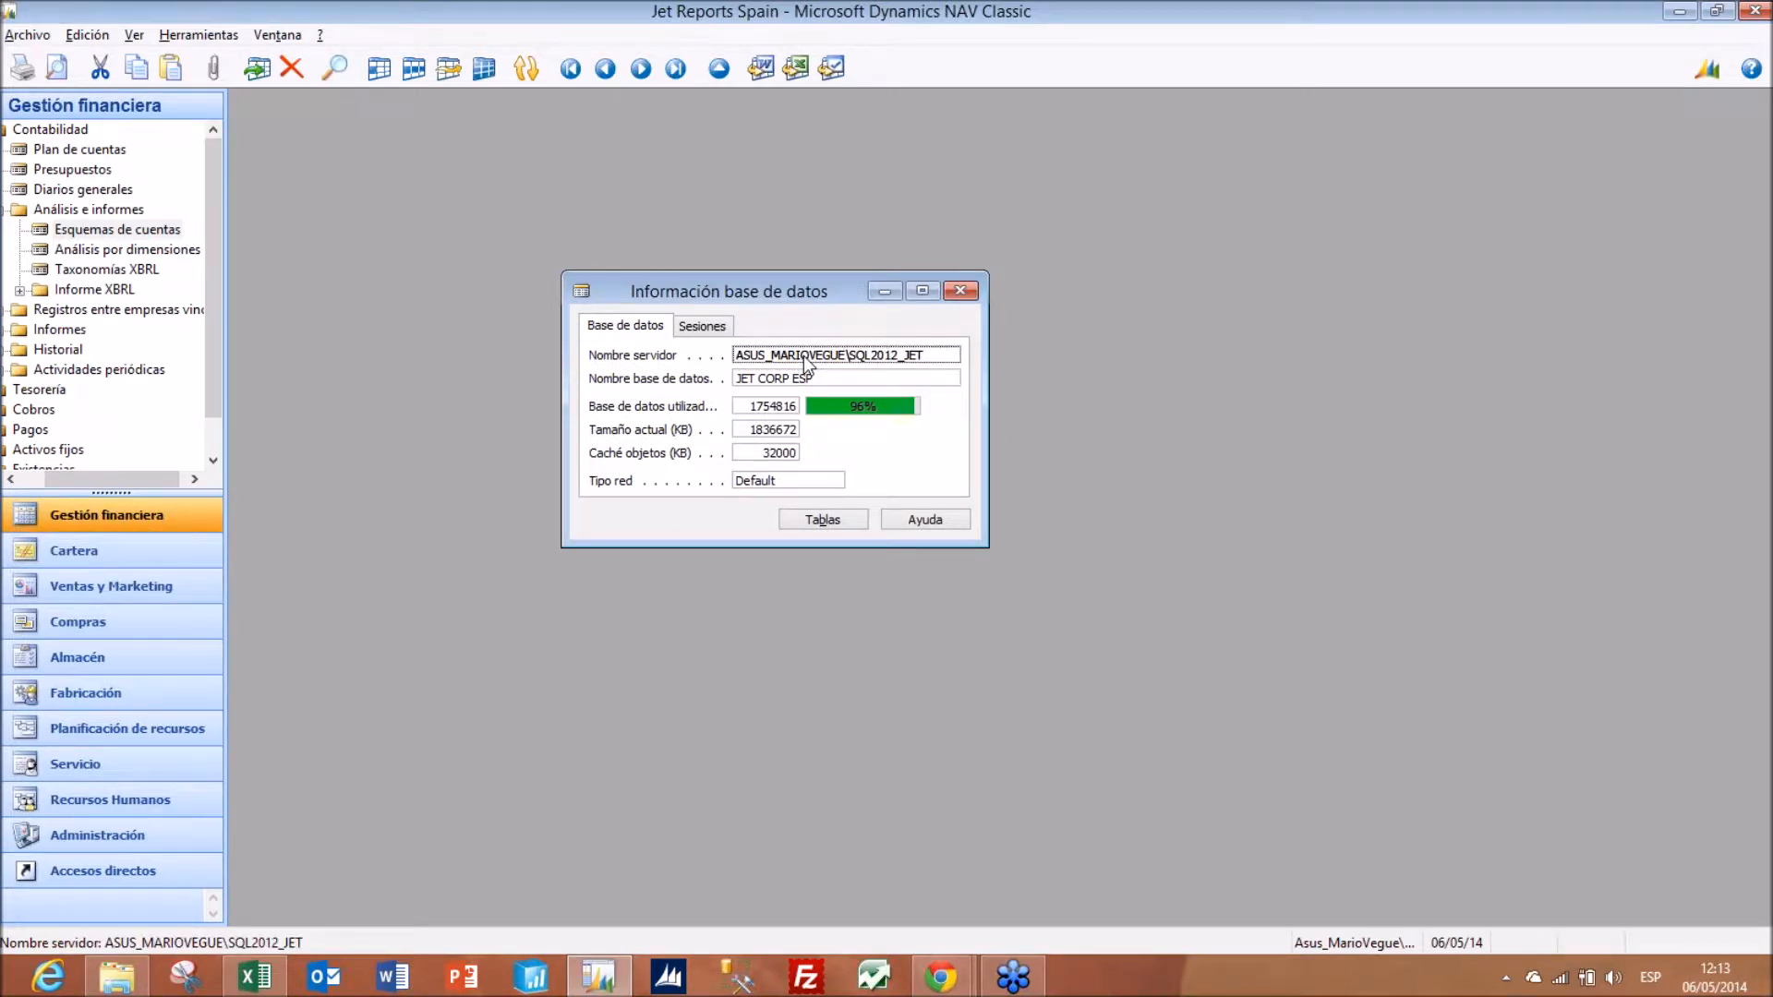
- Switch back to Excel and replace the connection's server with the server name copied from Dynamics NAV
{"action": "key", "text": "alt+Tab"}
{"action": "type", "text": "ASUS_MARIOVEGUE\\SQL2012_JET"}
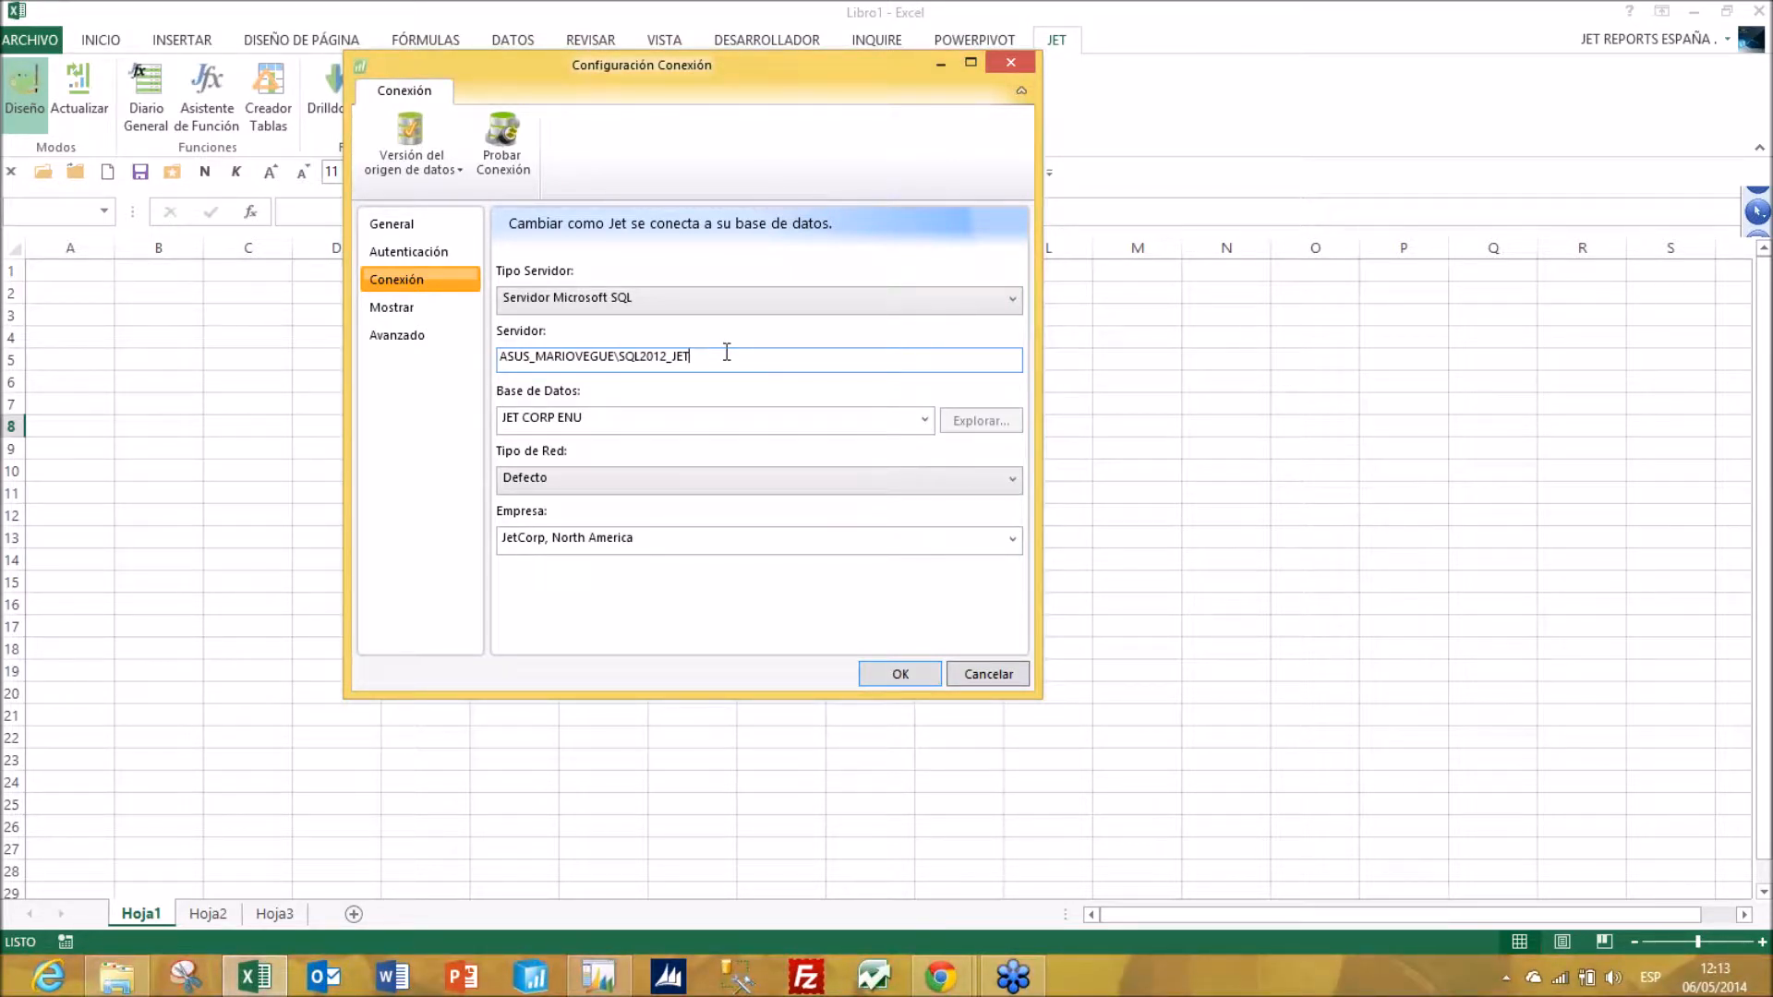
{"action": "key", "text": "Tab"}
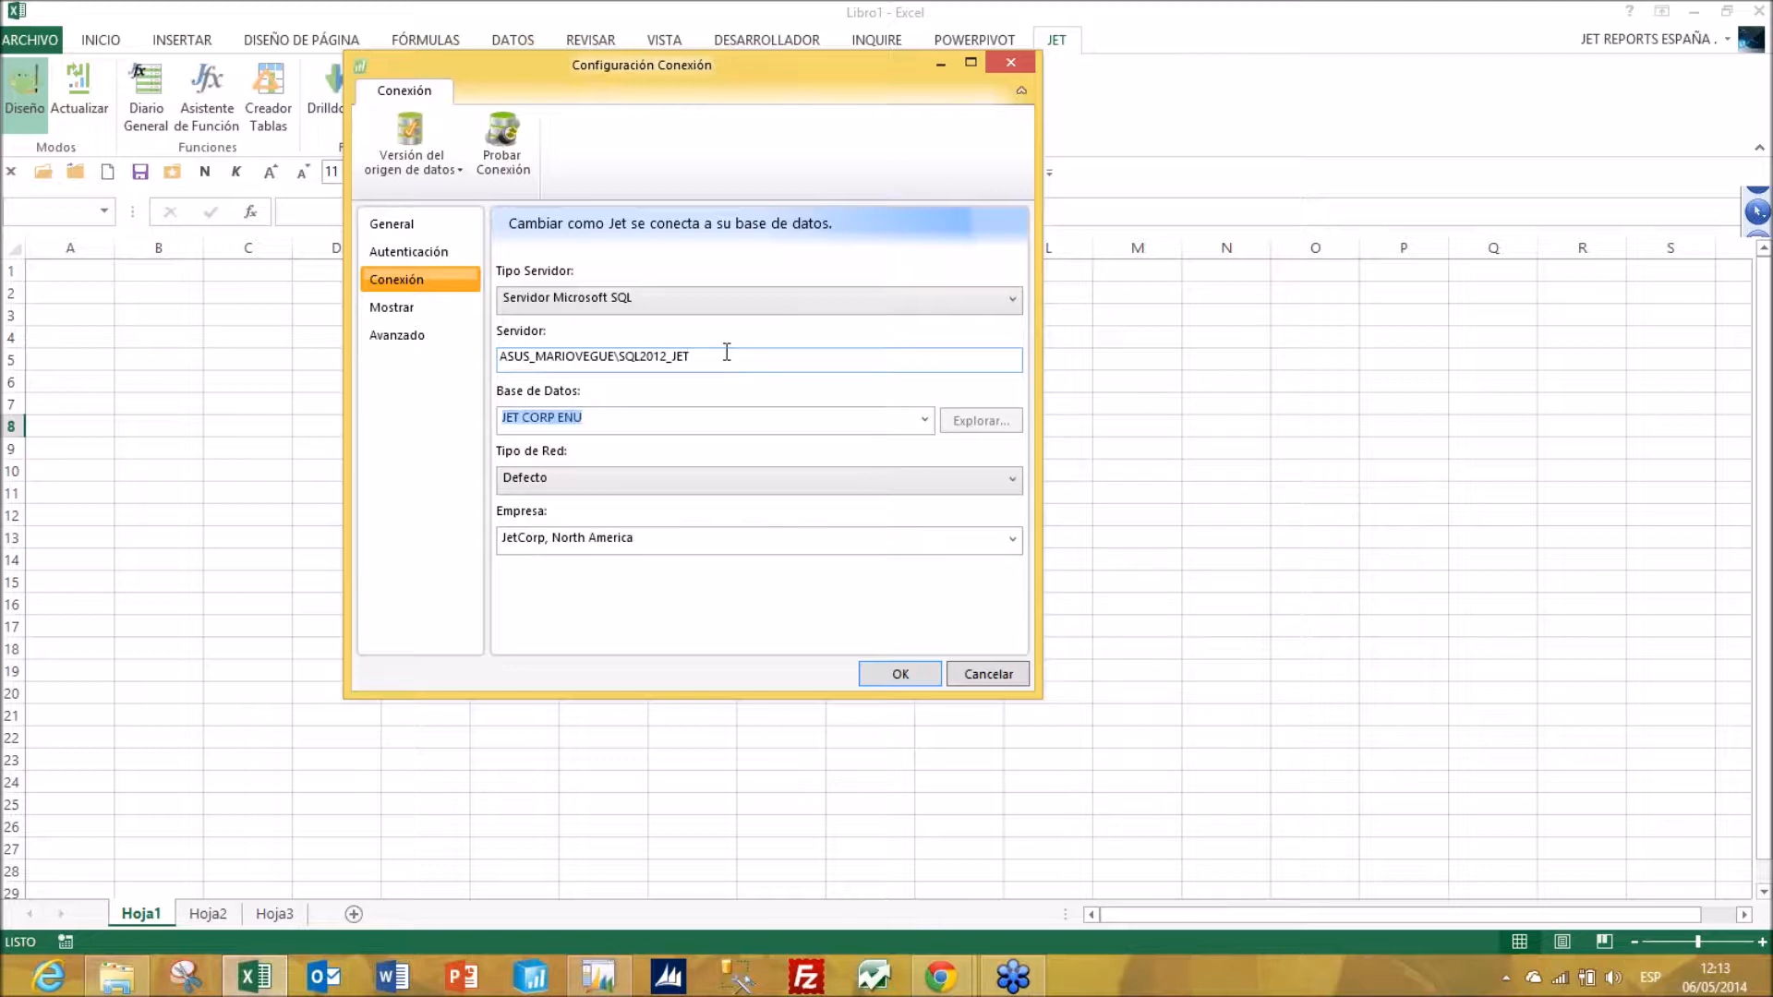
- Set the connection's database to JET CORP ESP and its company to Jet Reports Spain
{"action": "left_click", "coordinate": [925, 421]}
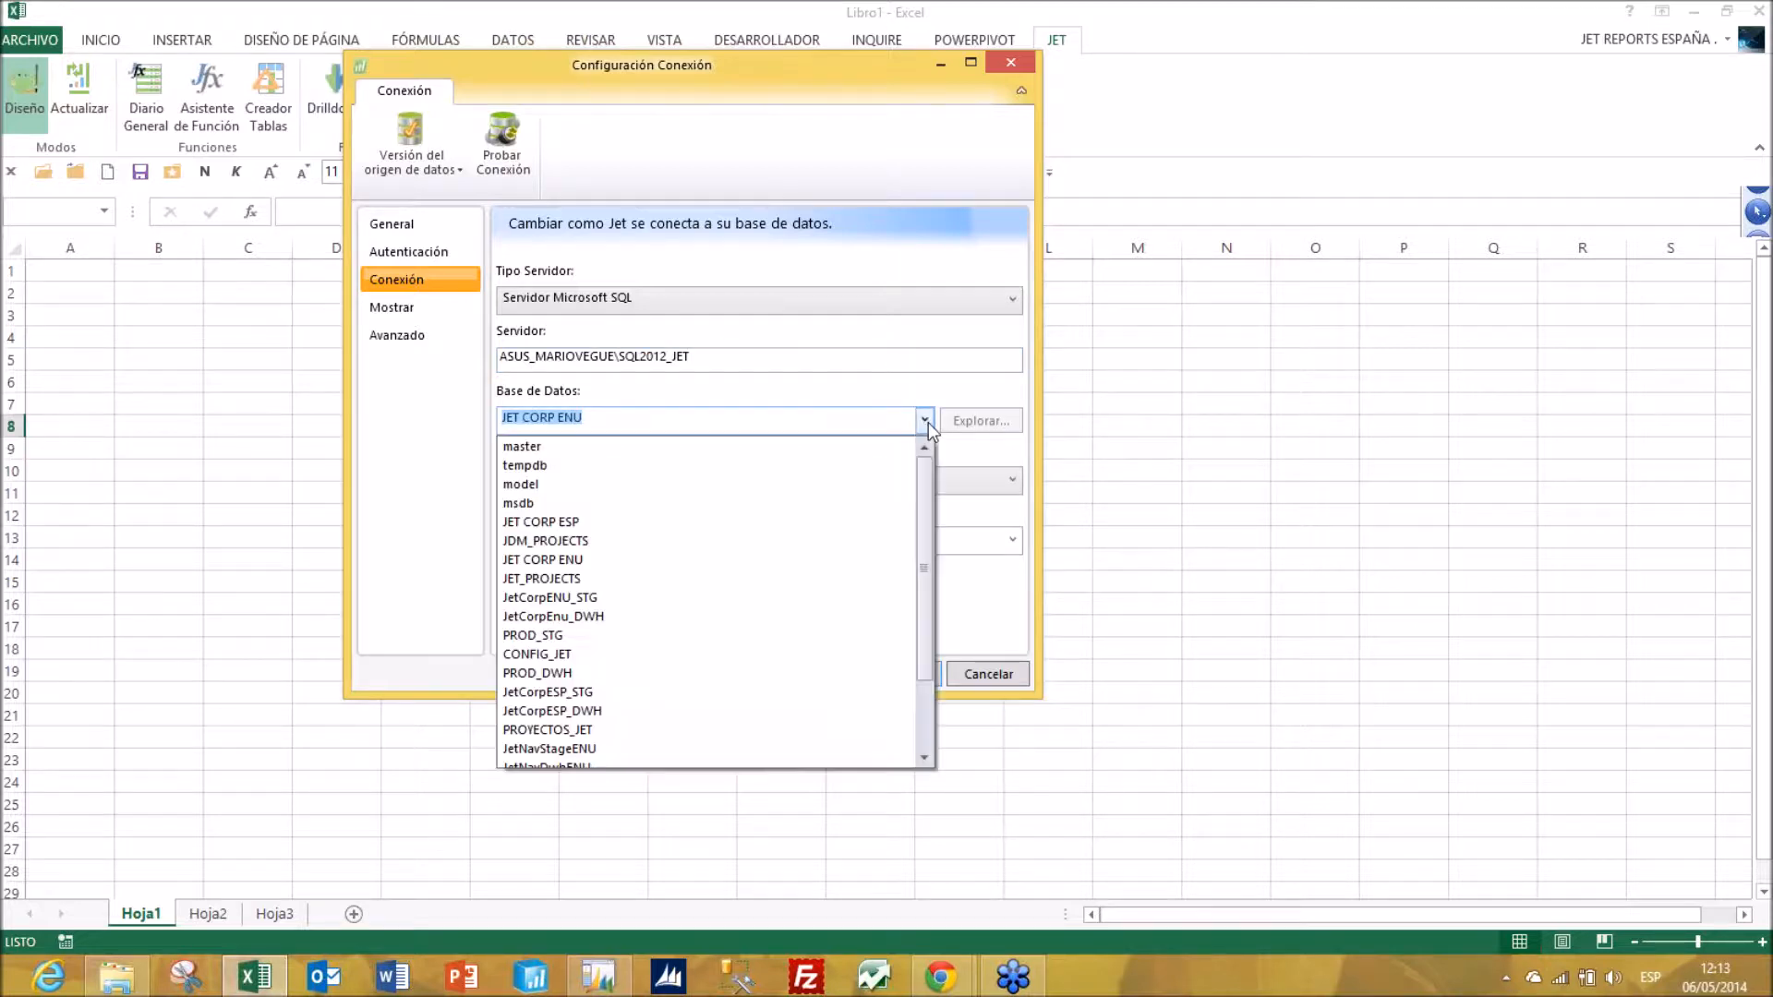
{"action": "left_click", "coordinate": [545, 521]}
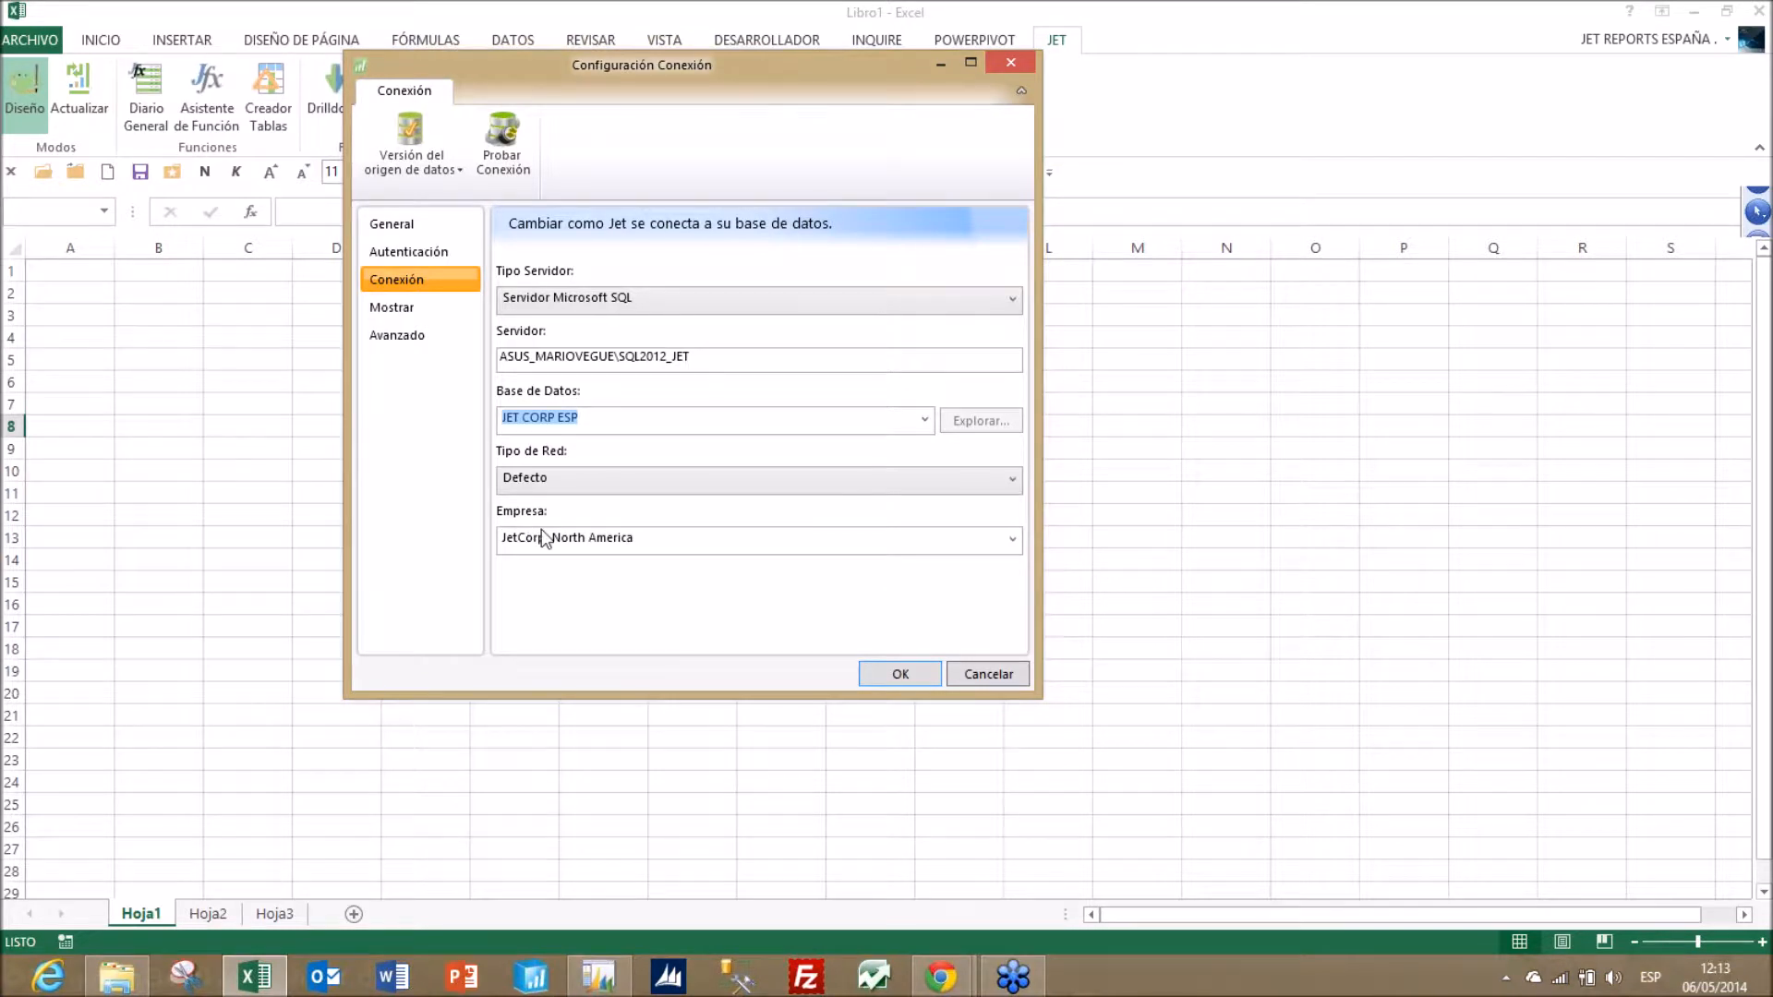
{"action": "left_click", "coordinate": [1012, 539]}
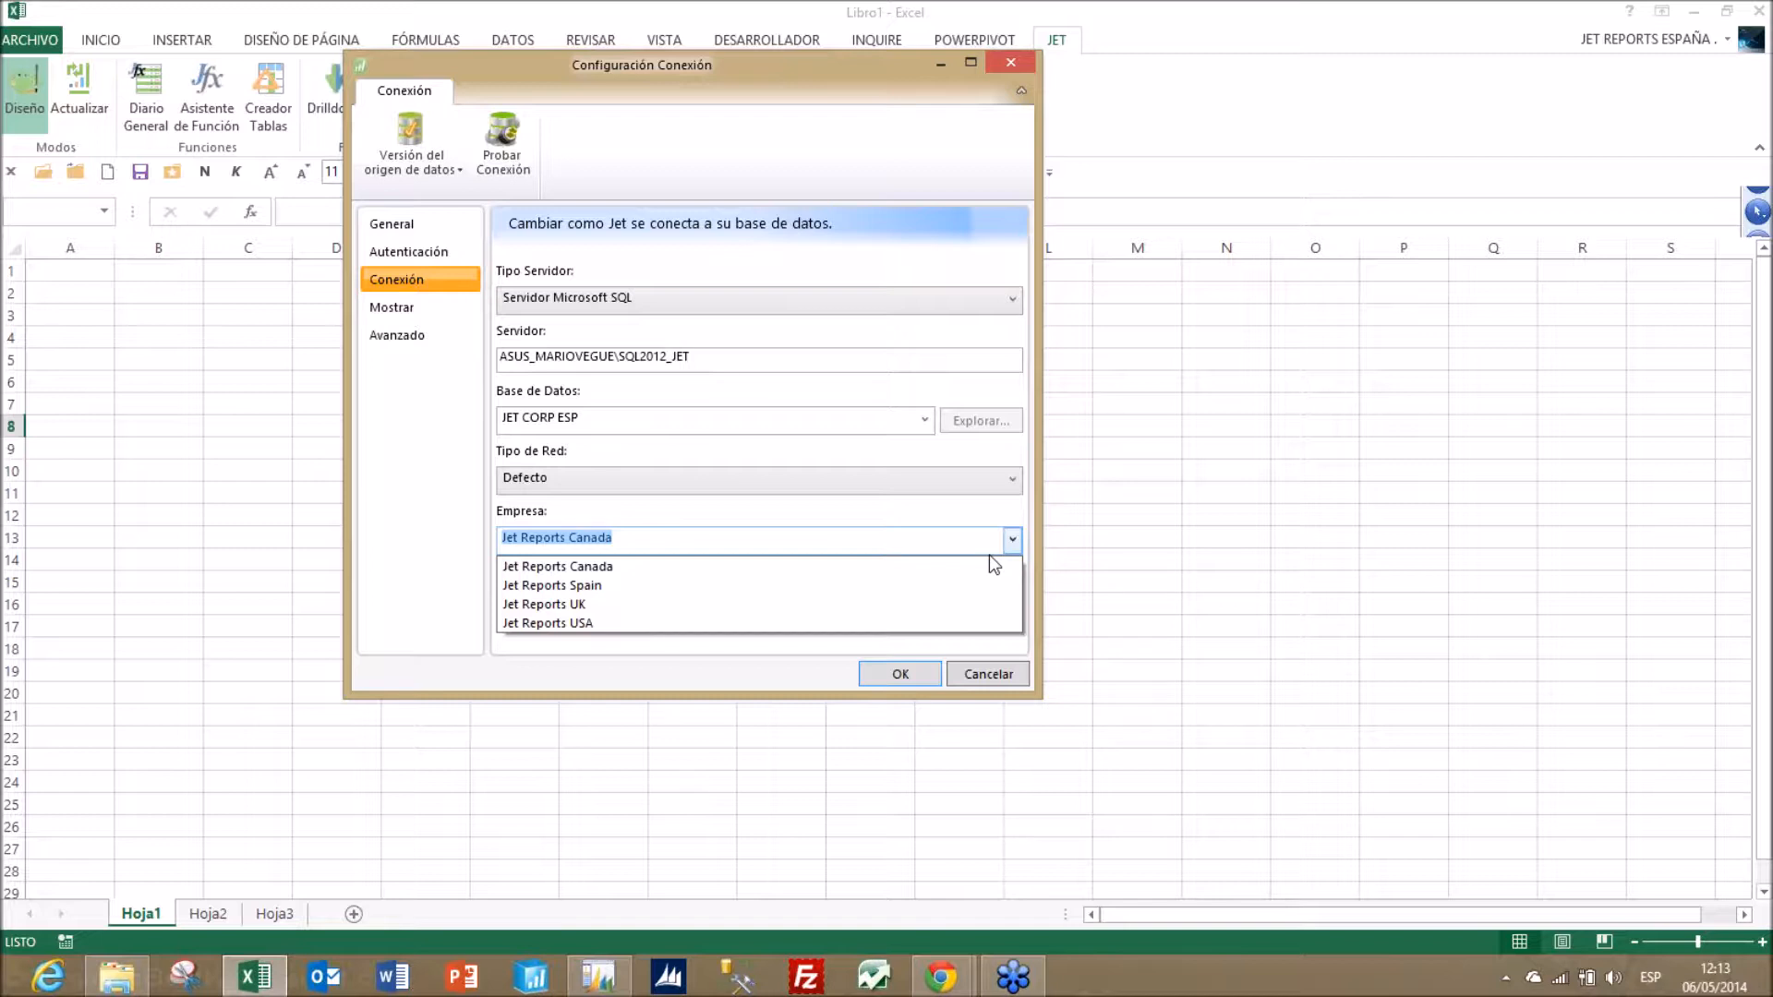
{"action": "left_click", "coordinate": [659, 587]}
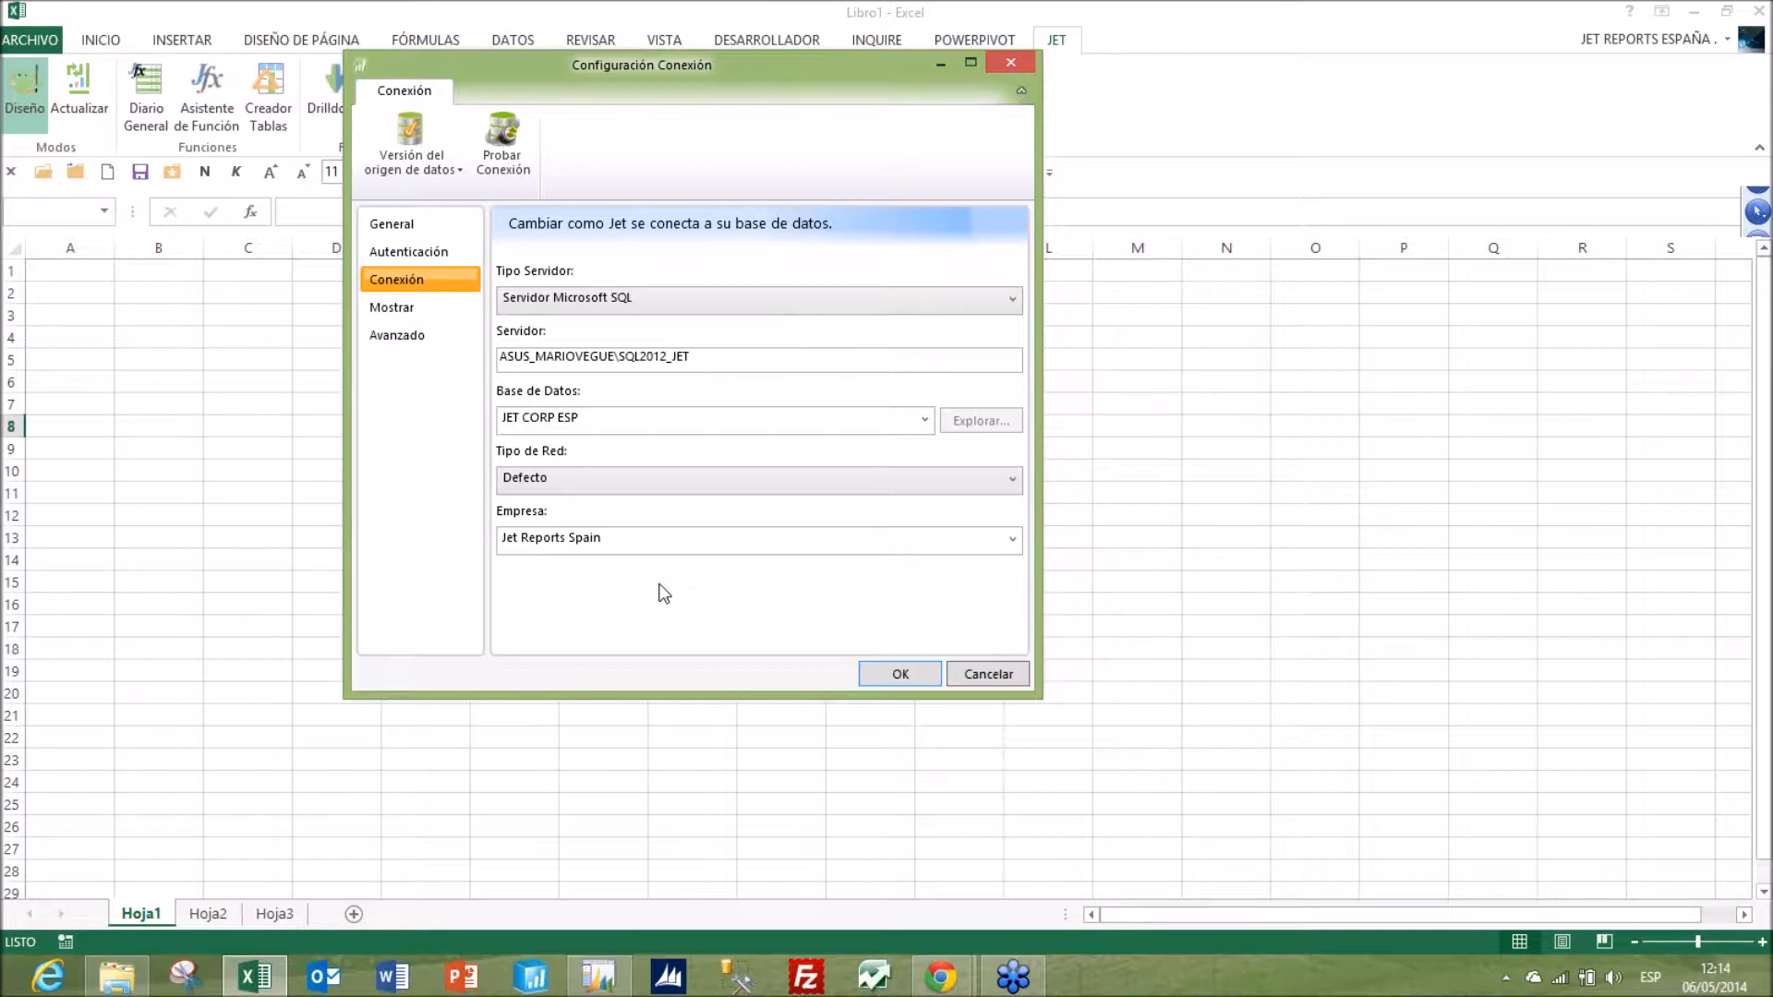
- Review the connection's table and field display options, then recheck its general, authentication and server settings
{"action": "left_click", "coordinate": [404, 306]}
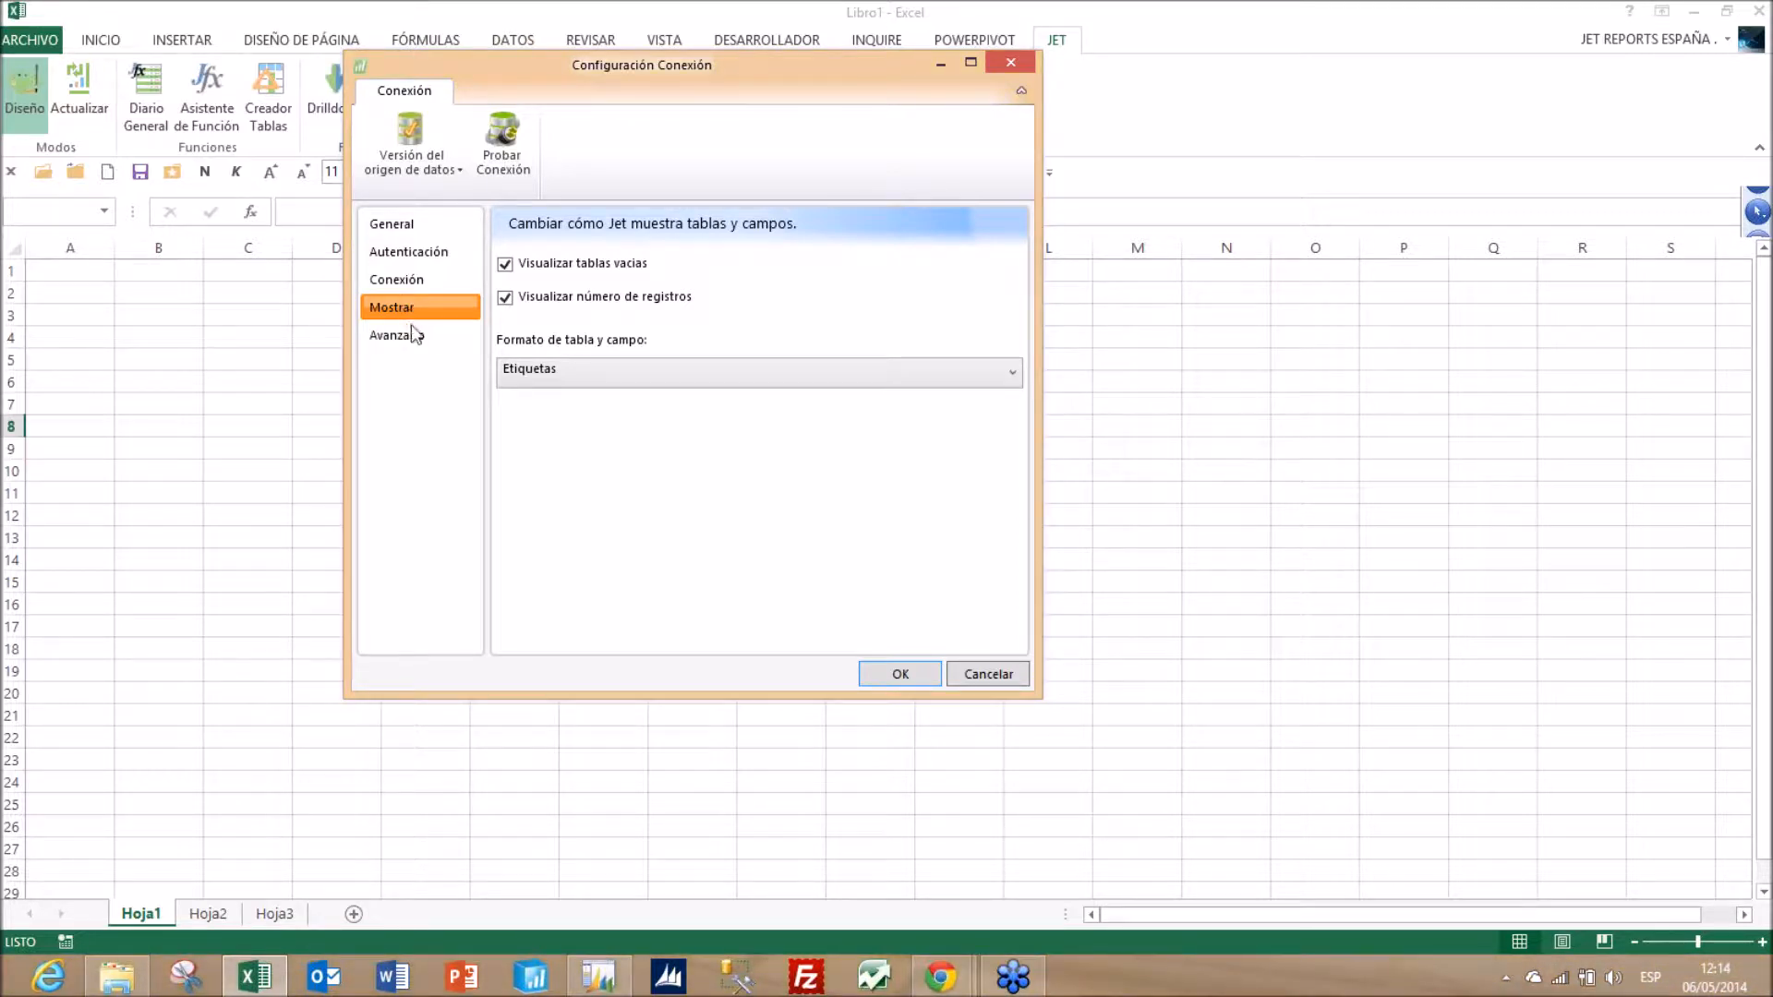
{"action": "left_click", "coordinate": [412, 328]}
{"action": "left_click", "coordinate": [399, 223]}
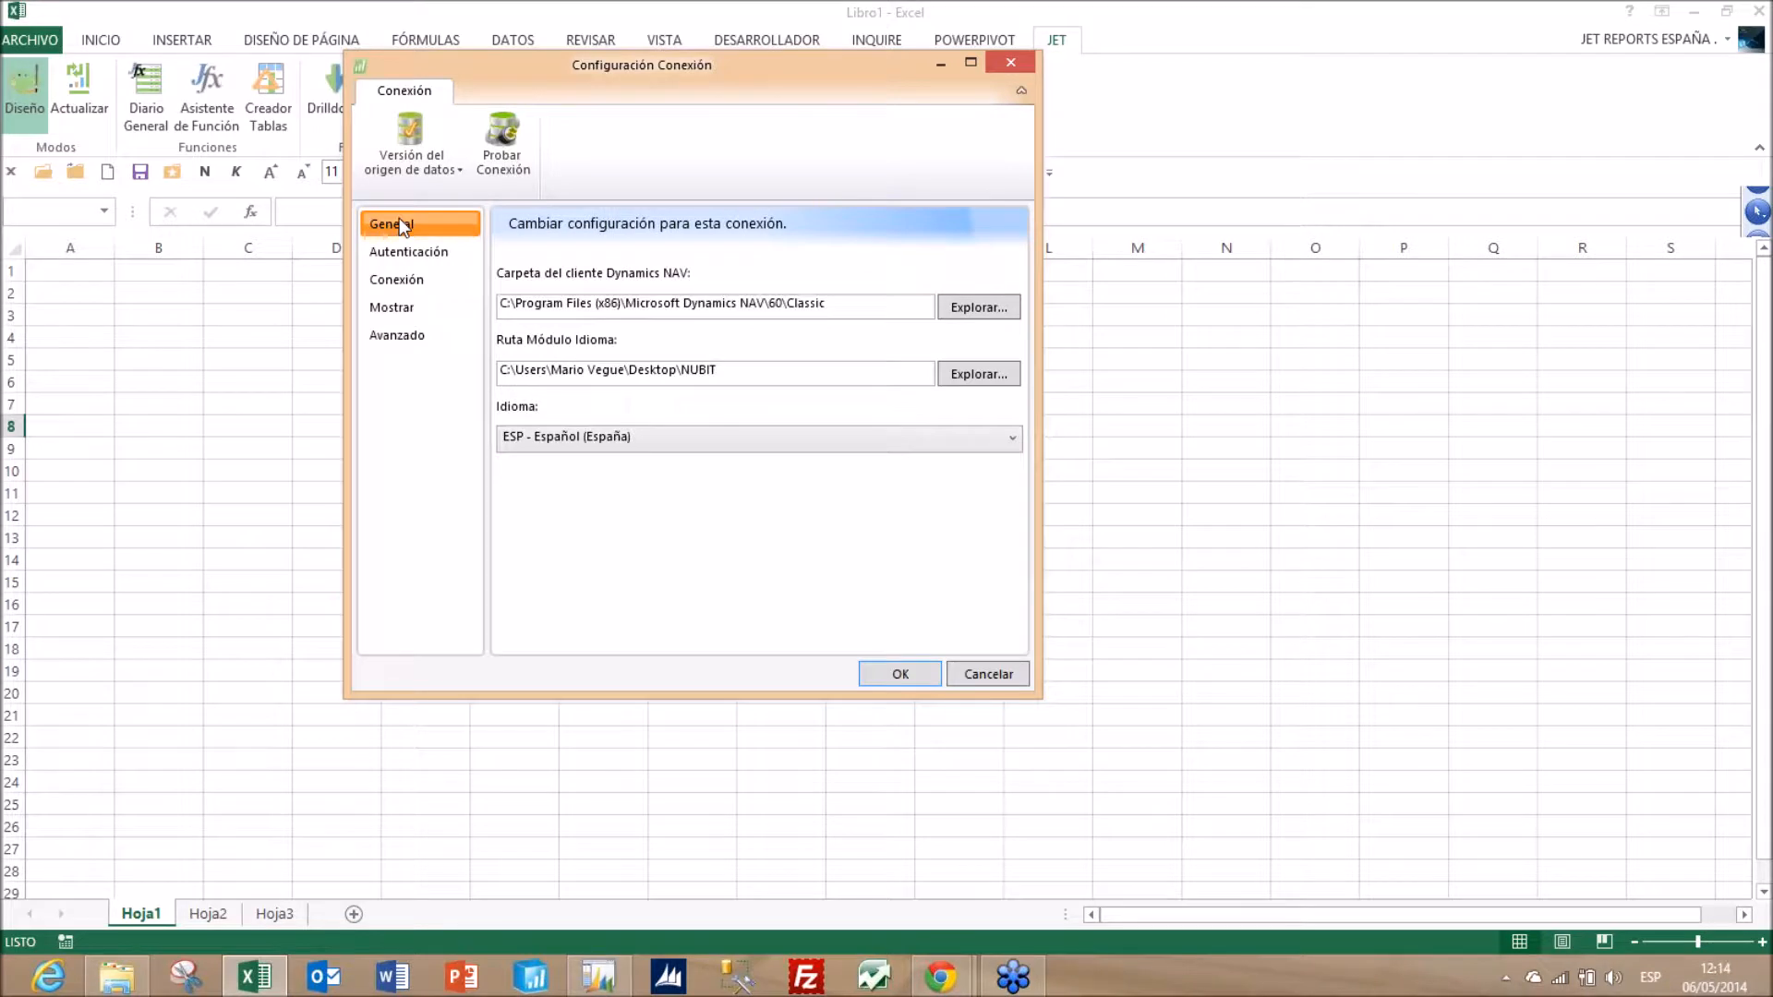
{"action": "left_click", "coordinate": [415, 253]}
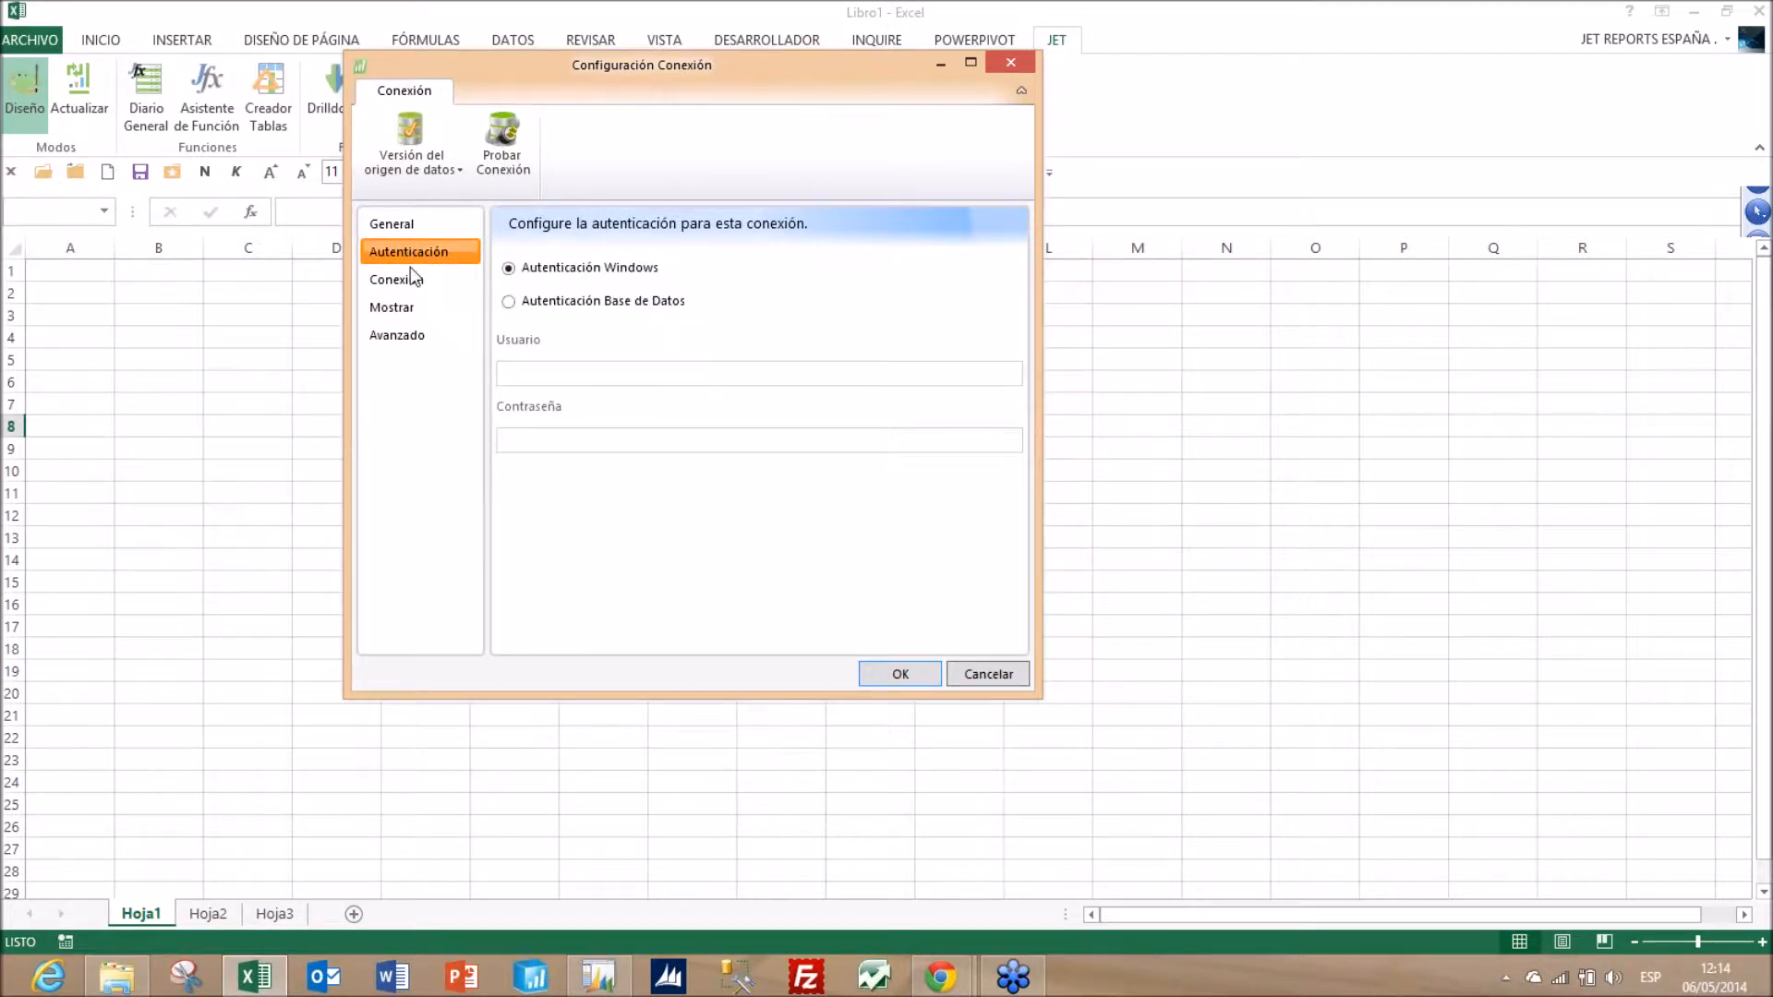
{"action": "left_click", "coordinate": [413, 278]}
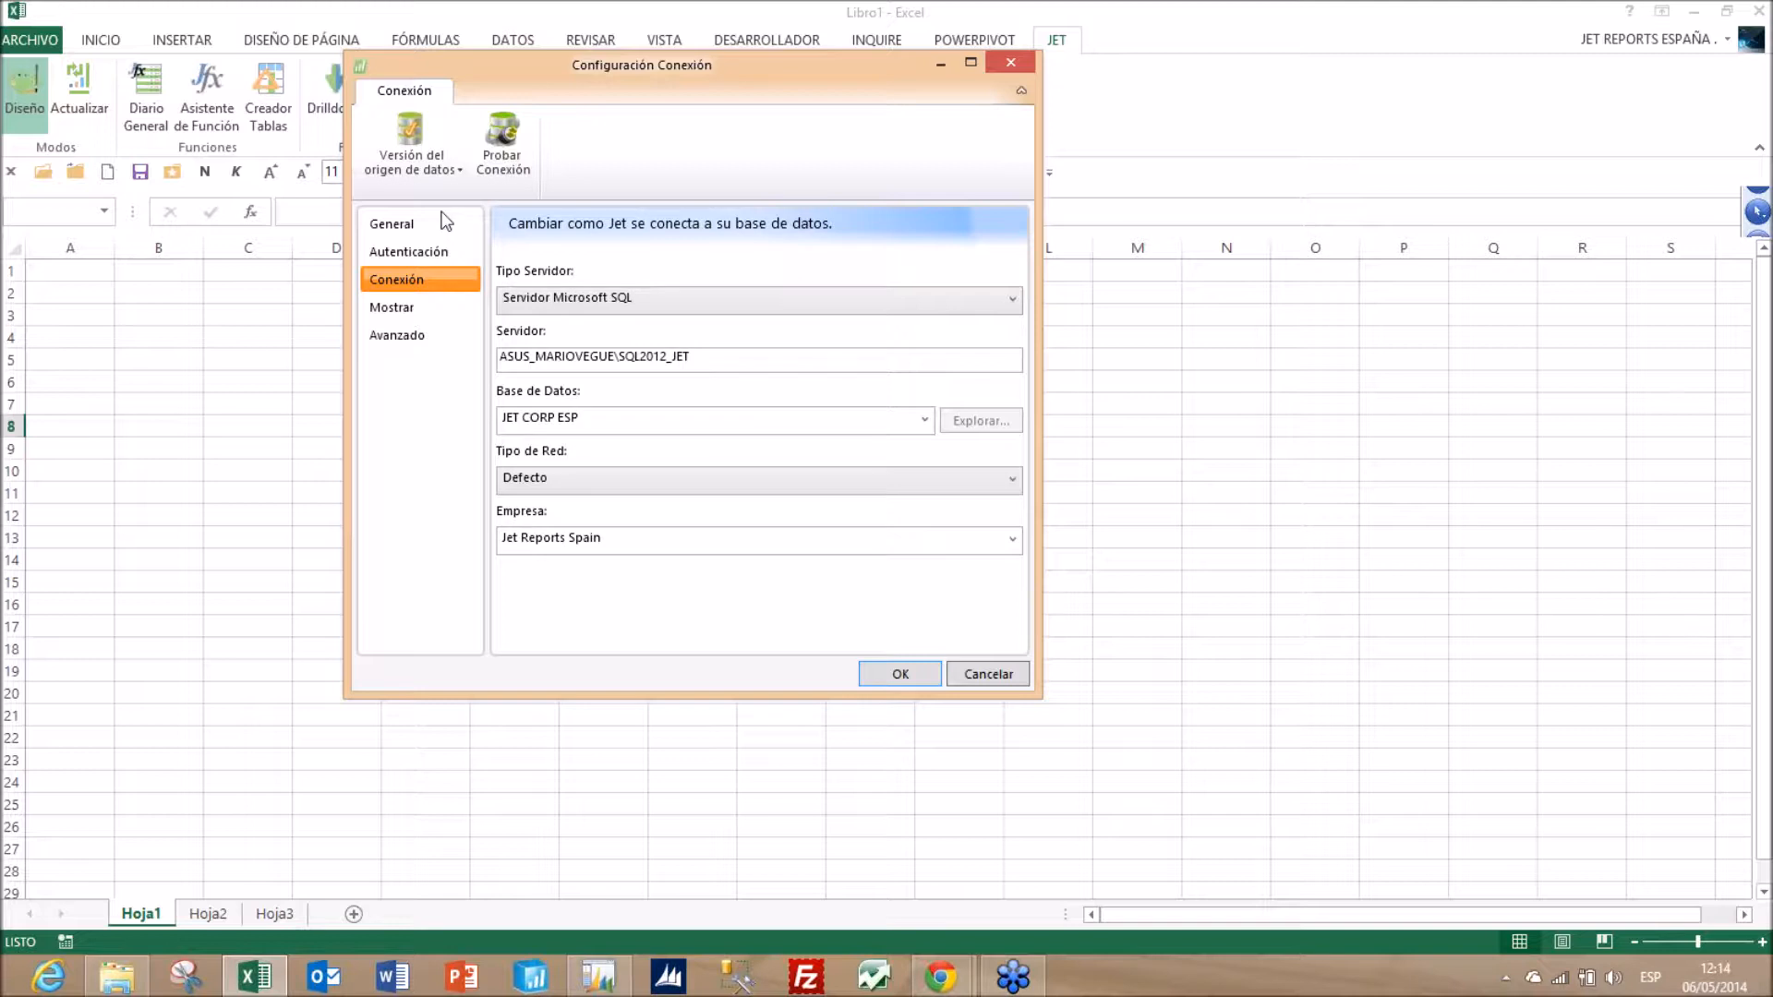
- Test the connection to the NAV database and save the connection configuration
{"action": "left_click", "coordinate": [505, 131]}
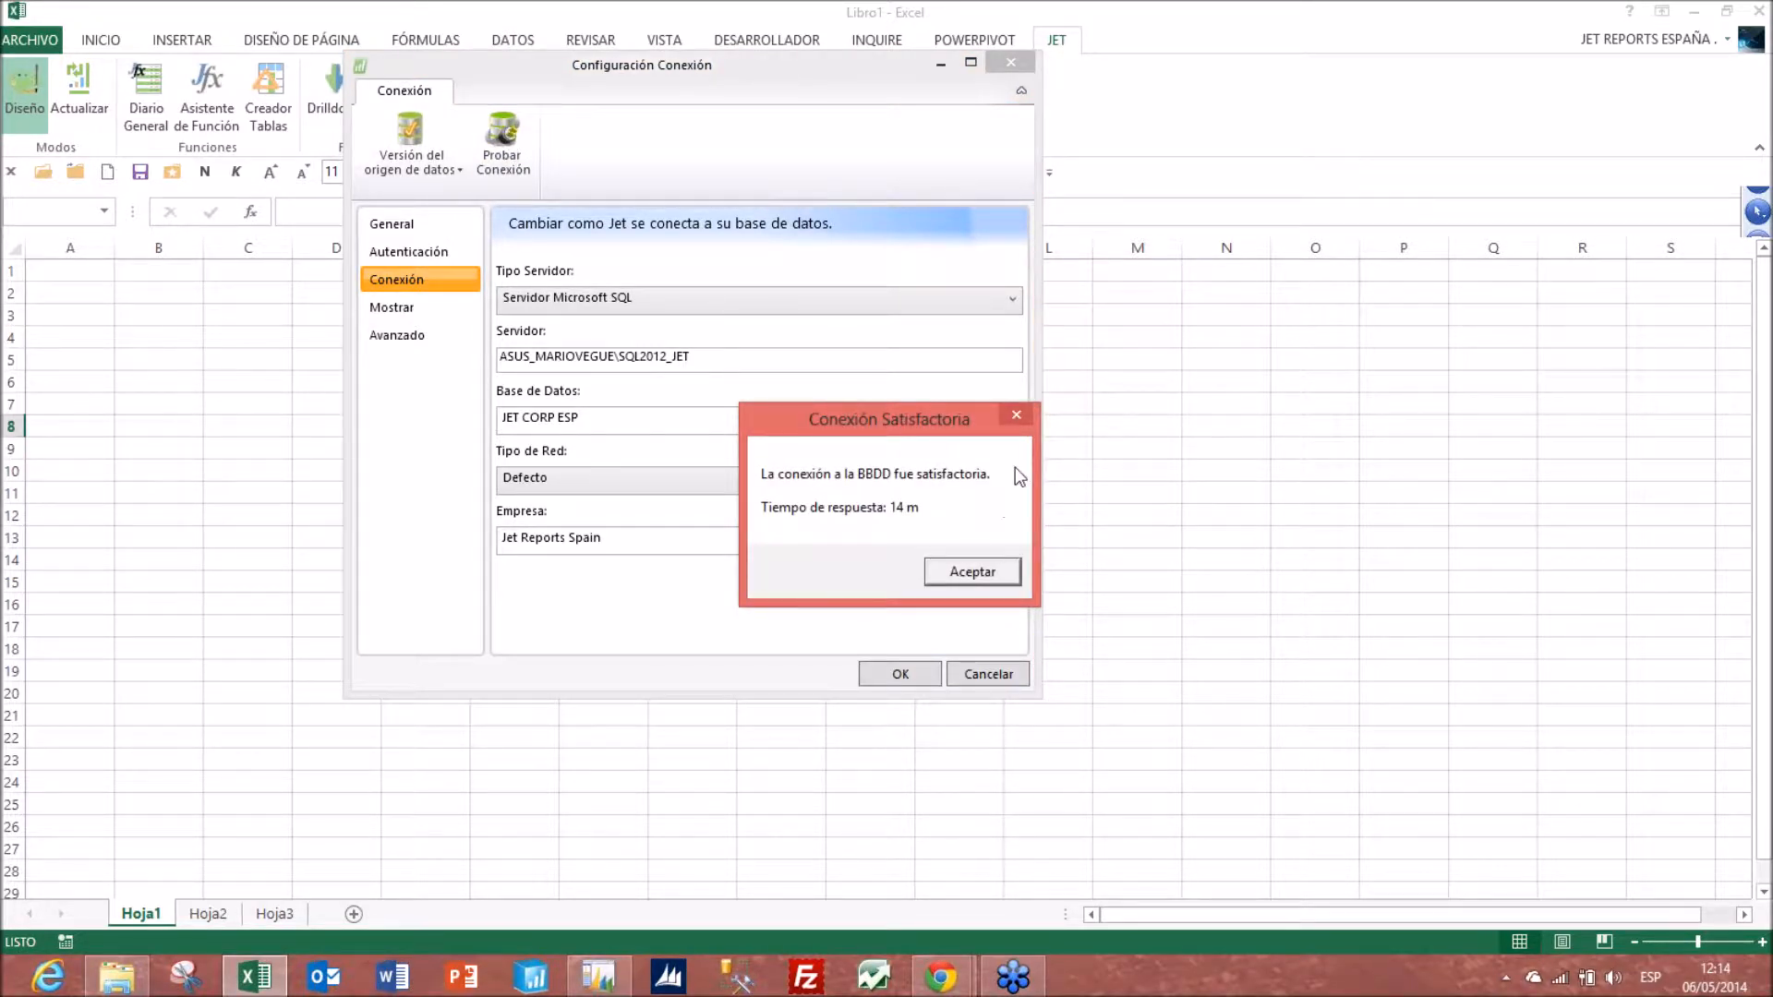
{"action": "left_click", "coordinate": [977, 571]}
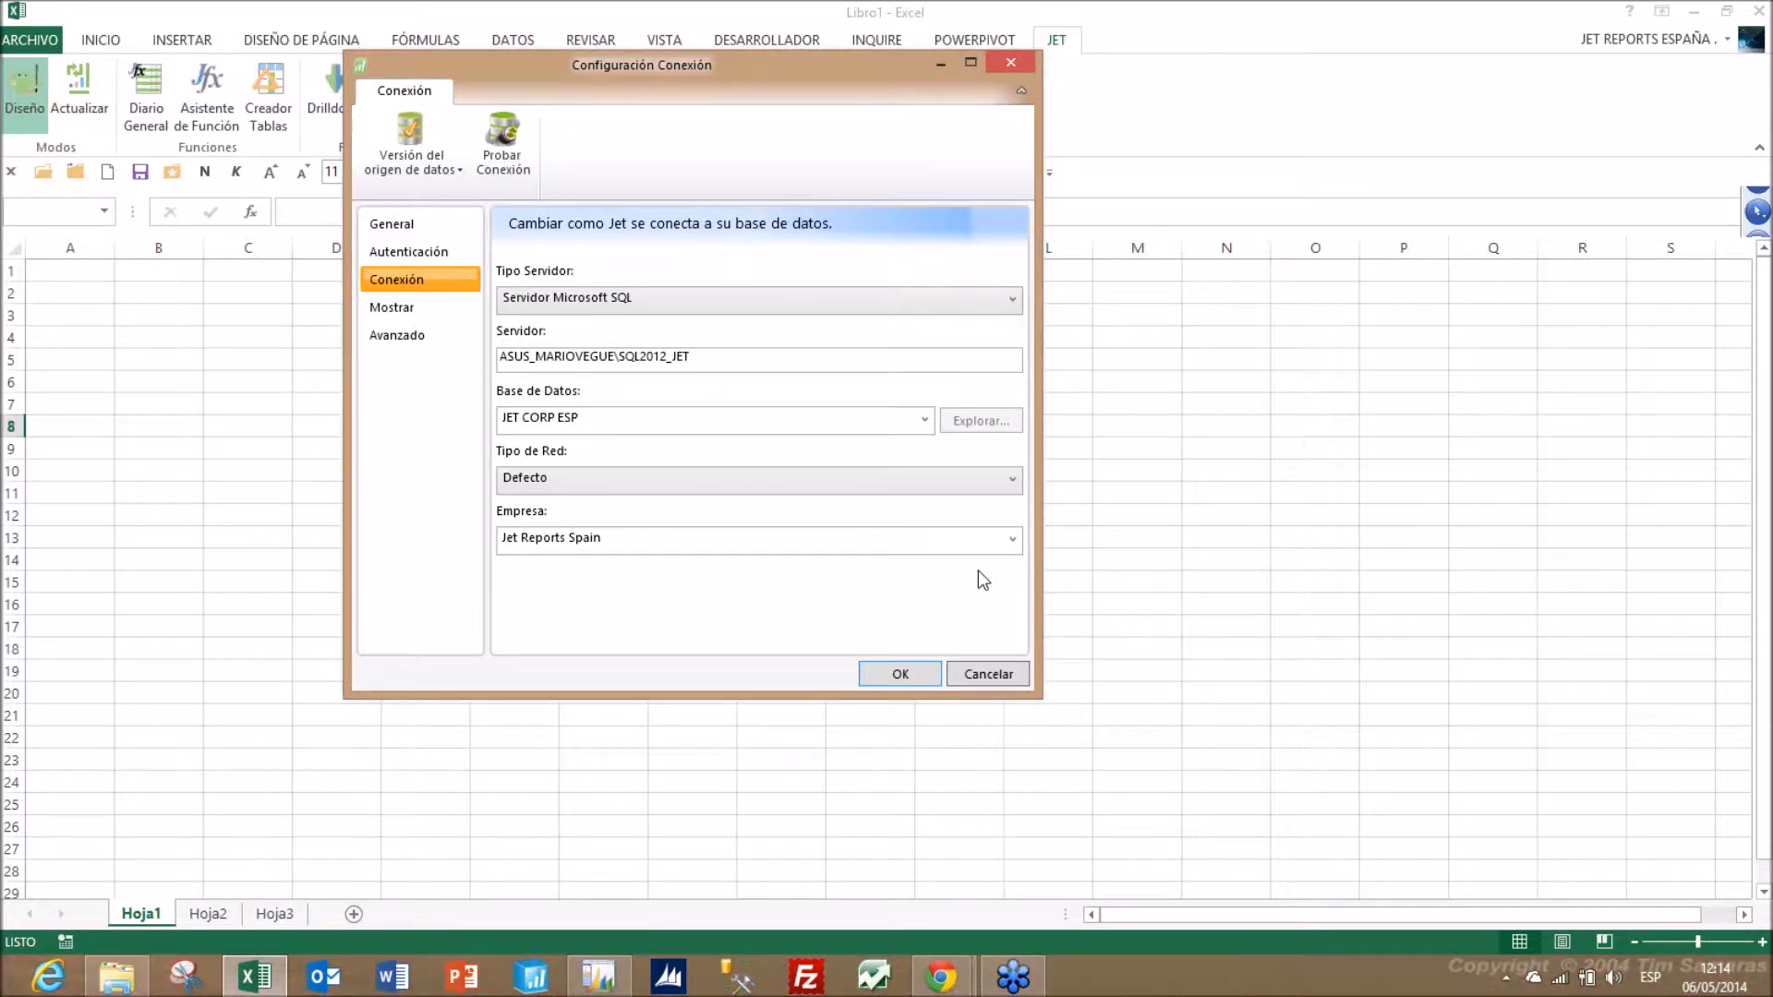
{"action": "left_click", "coordinate": [902, 668]}
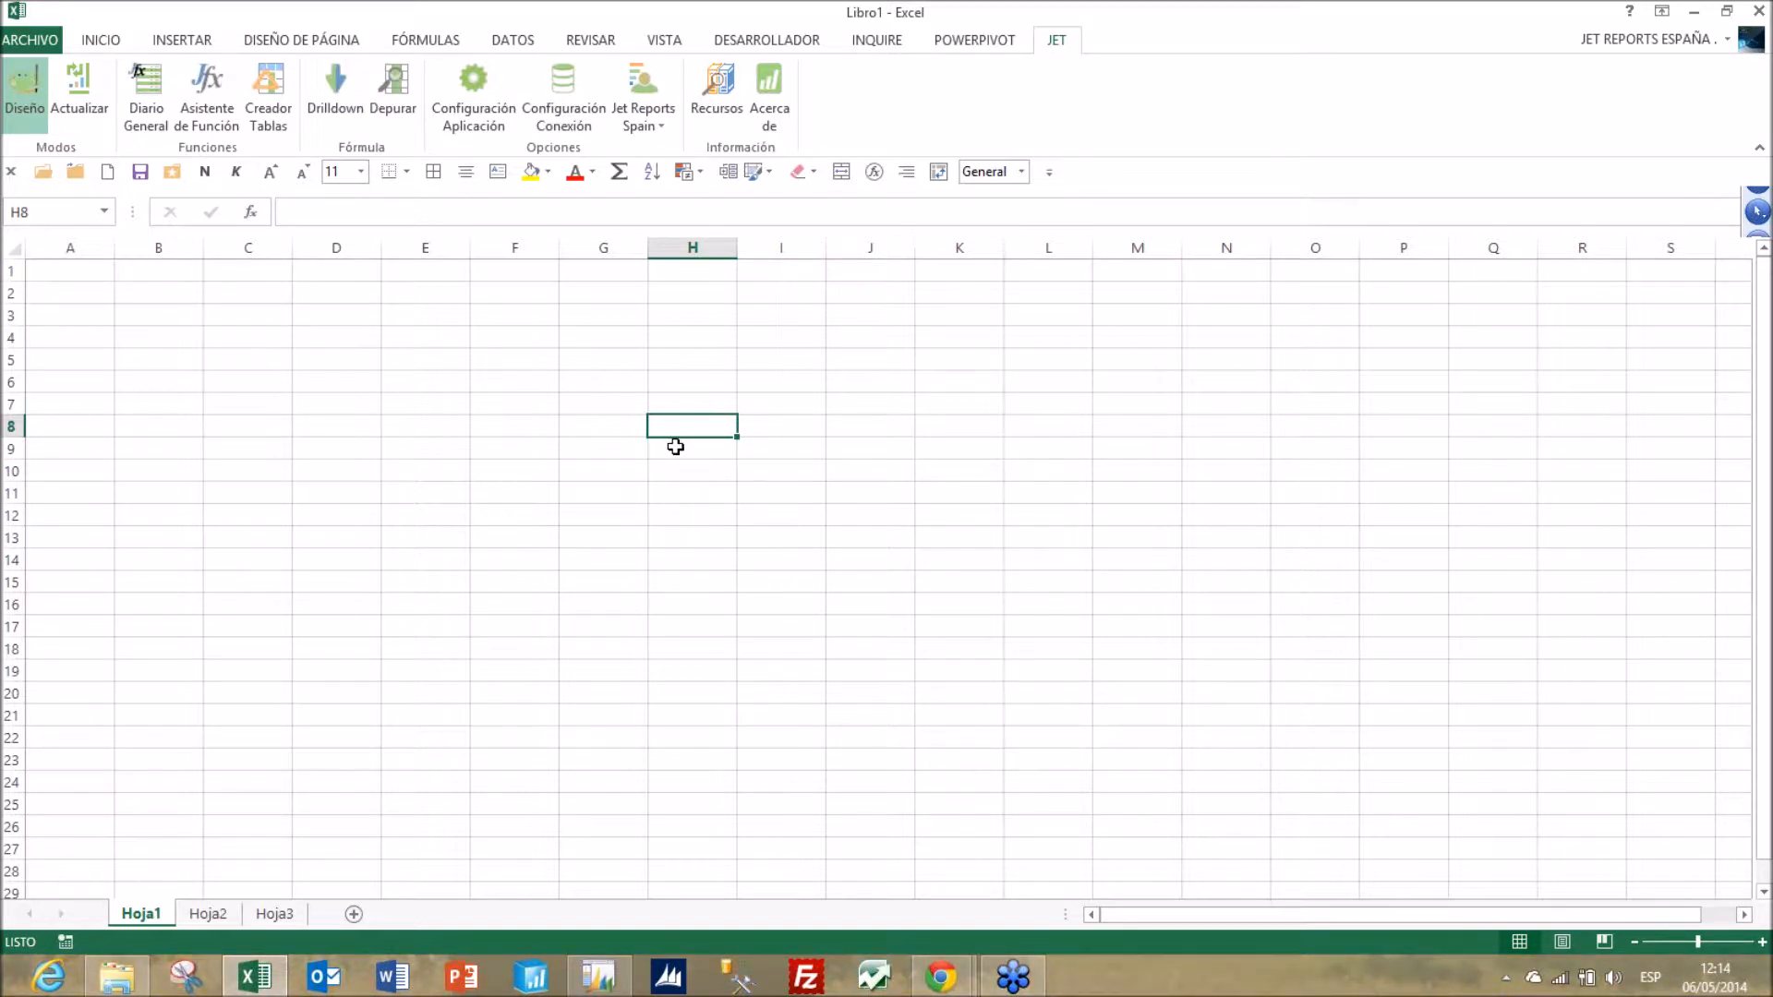
- Start a new report with the Jet table builder (Creador Tablas) and add the Mov. cliente table
{"action": "left_click", "coordinate": [273, 88]}
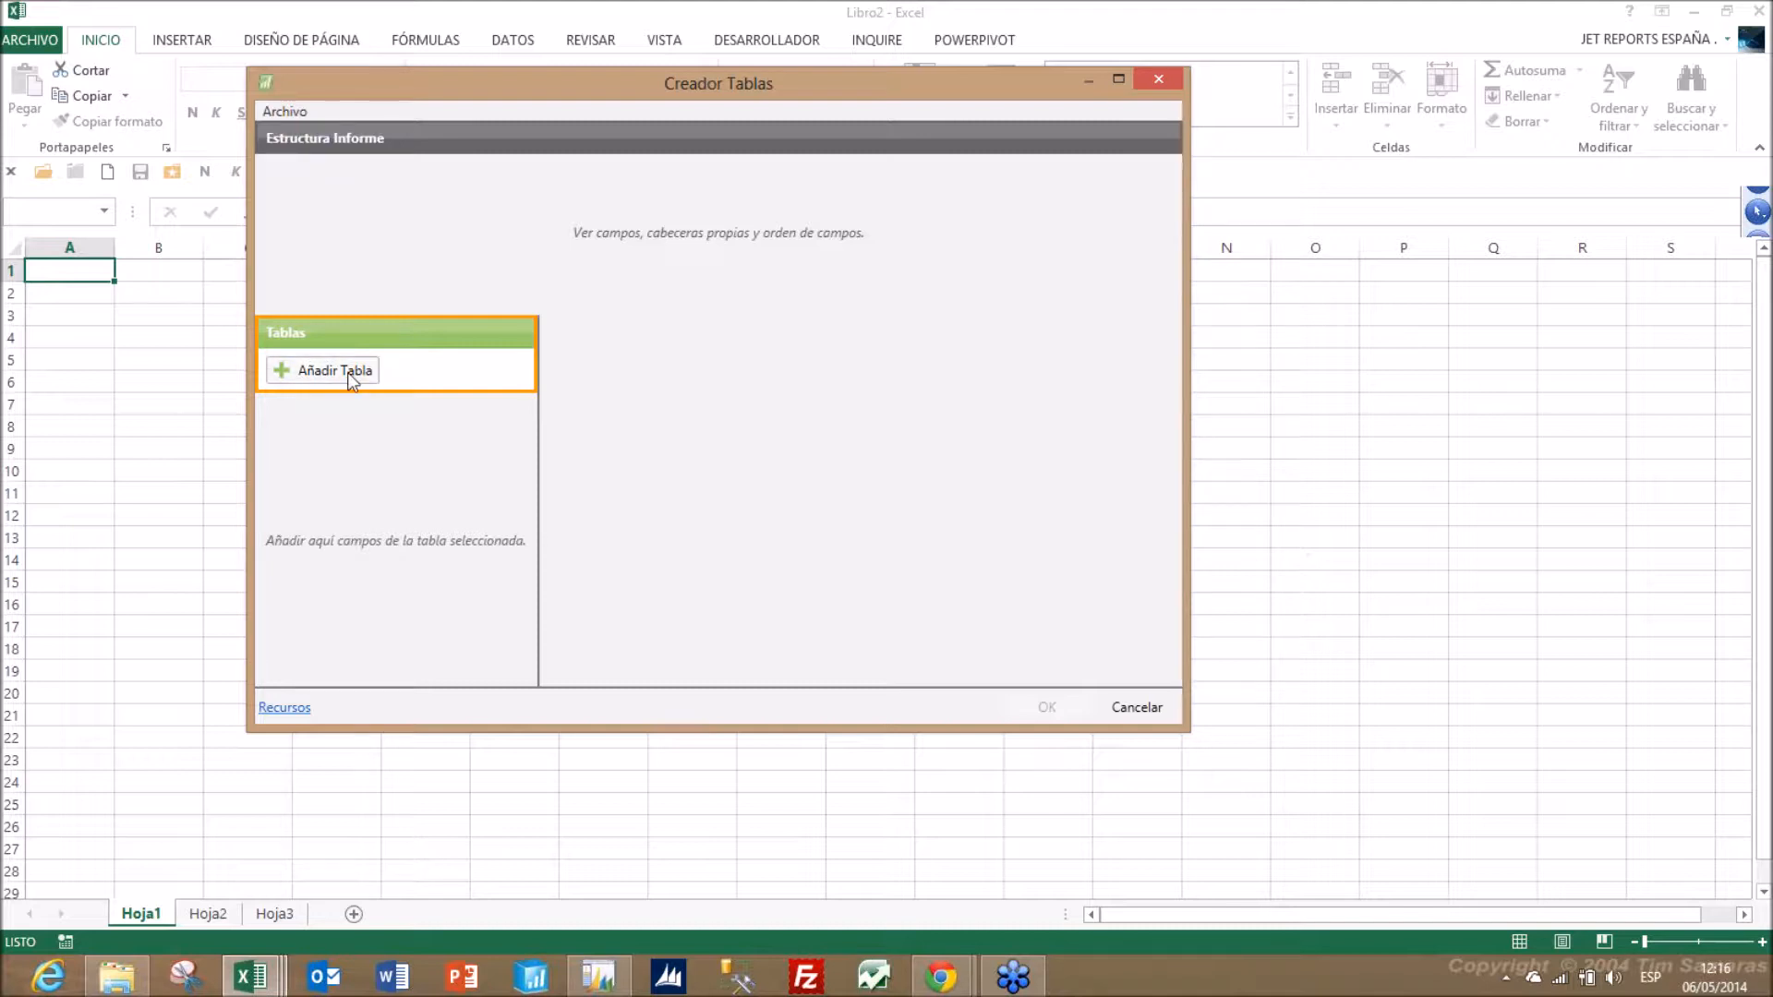
{"action": "left_click", "coordinate": [350, 374]}
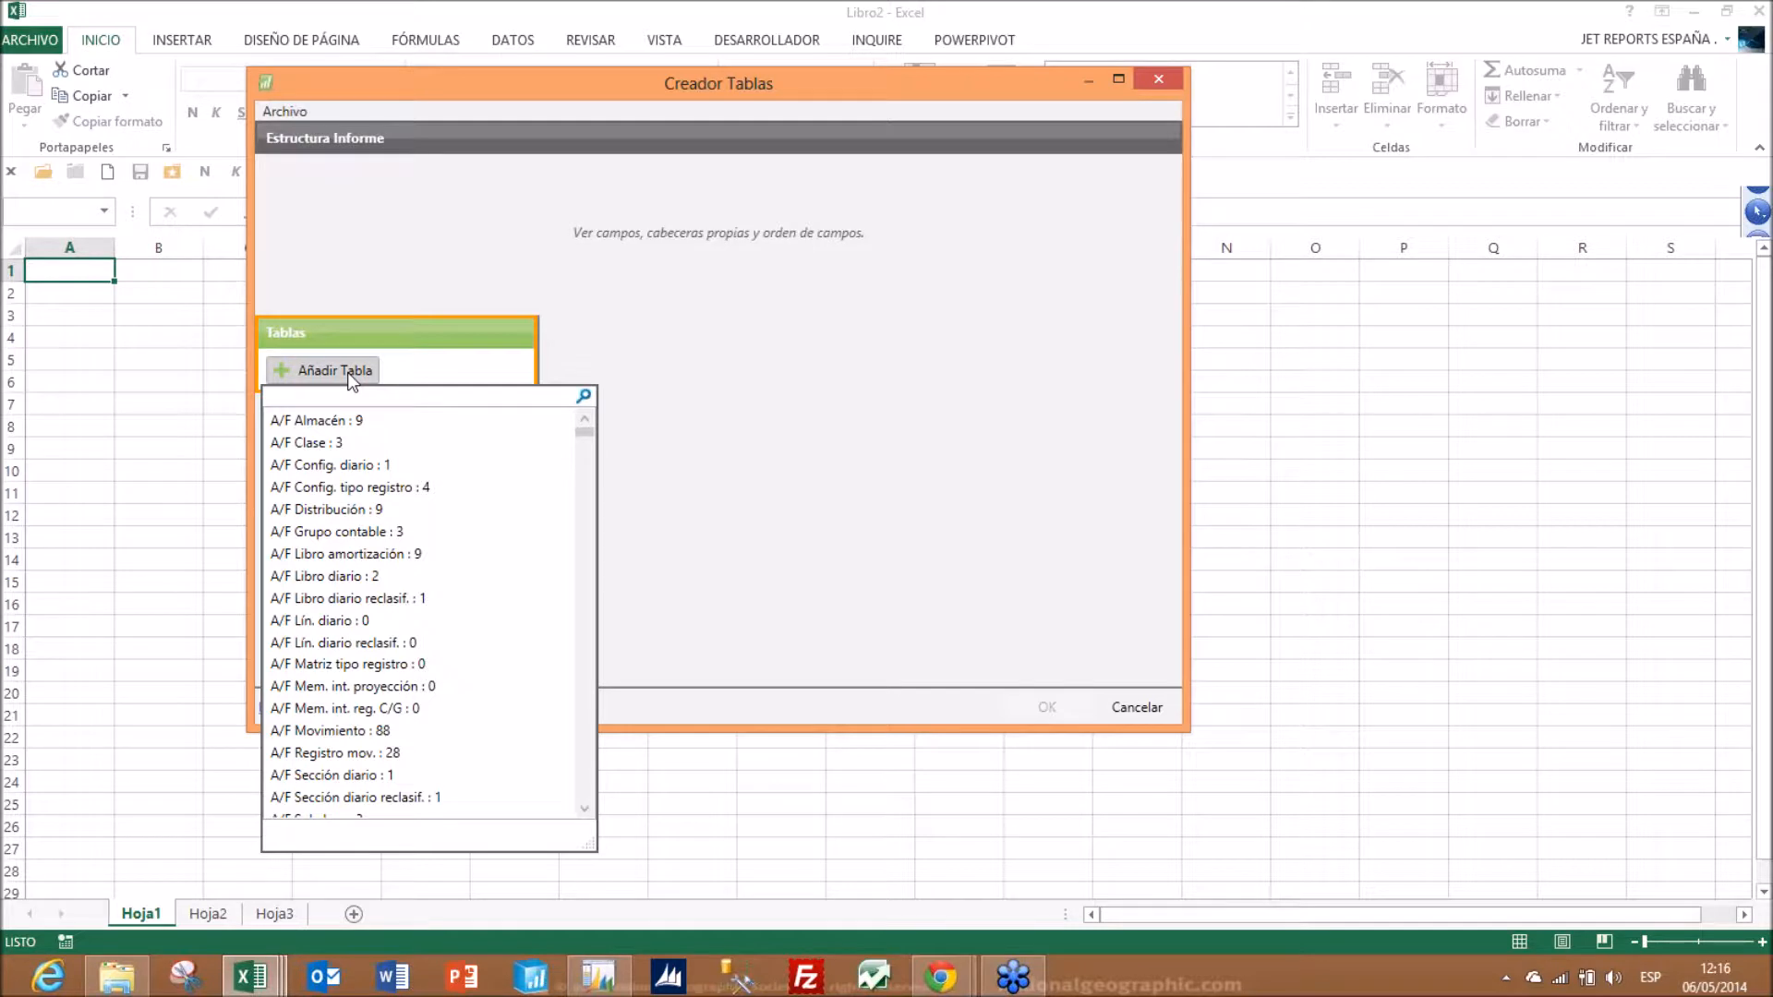
{"action": "type", "text": "MOV. CL"}
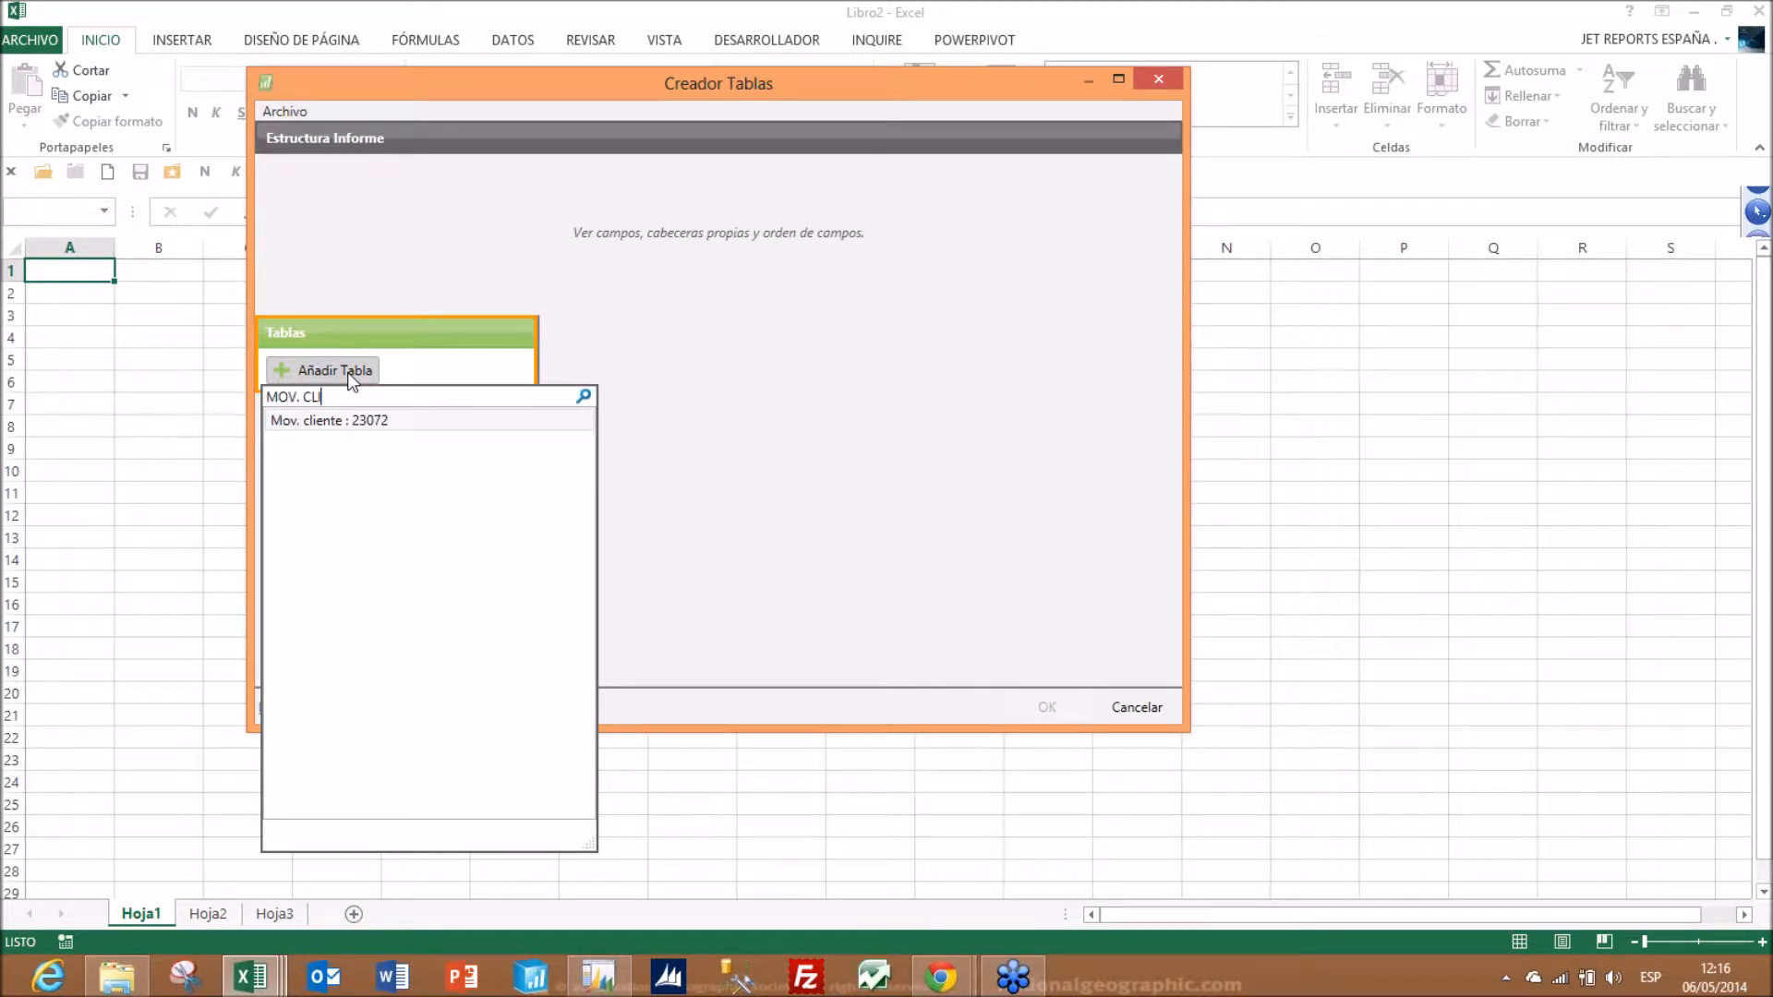
{"action": "left_click", "coordinate": [383, 422]}
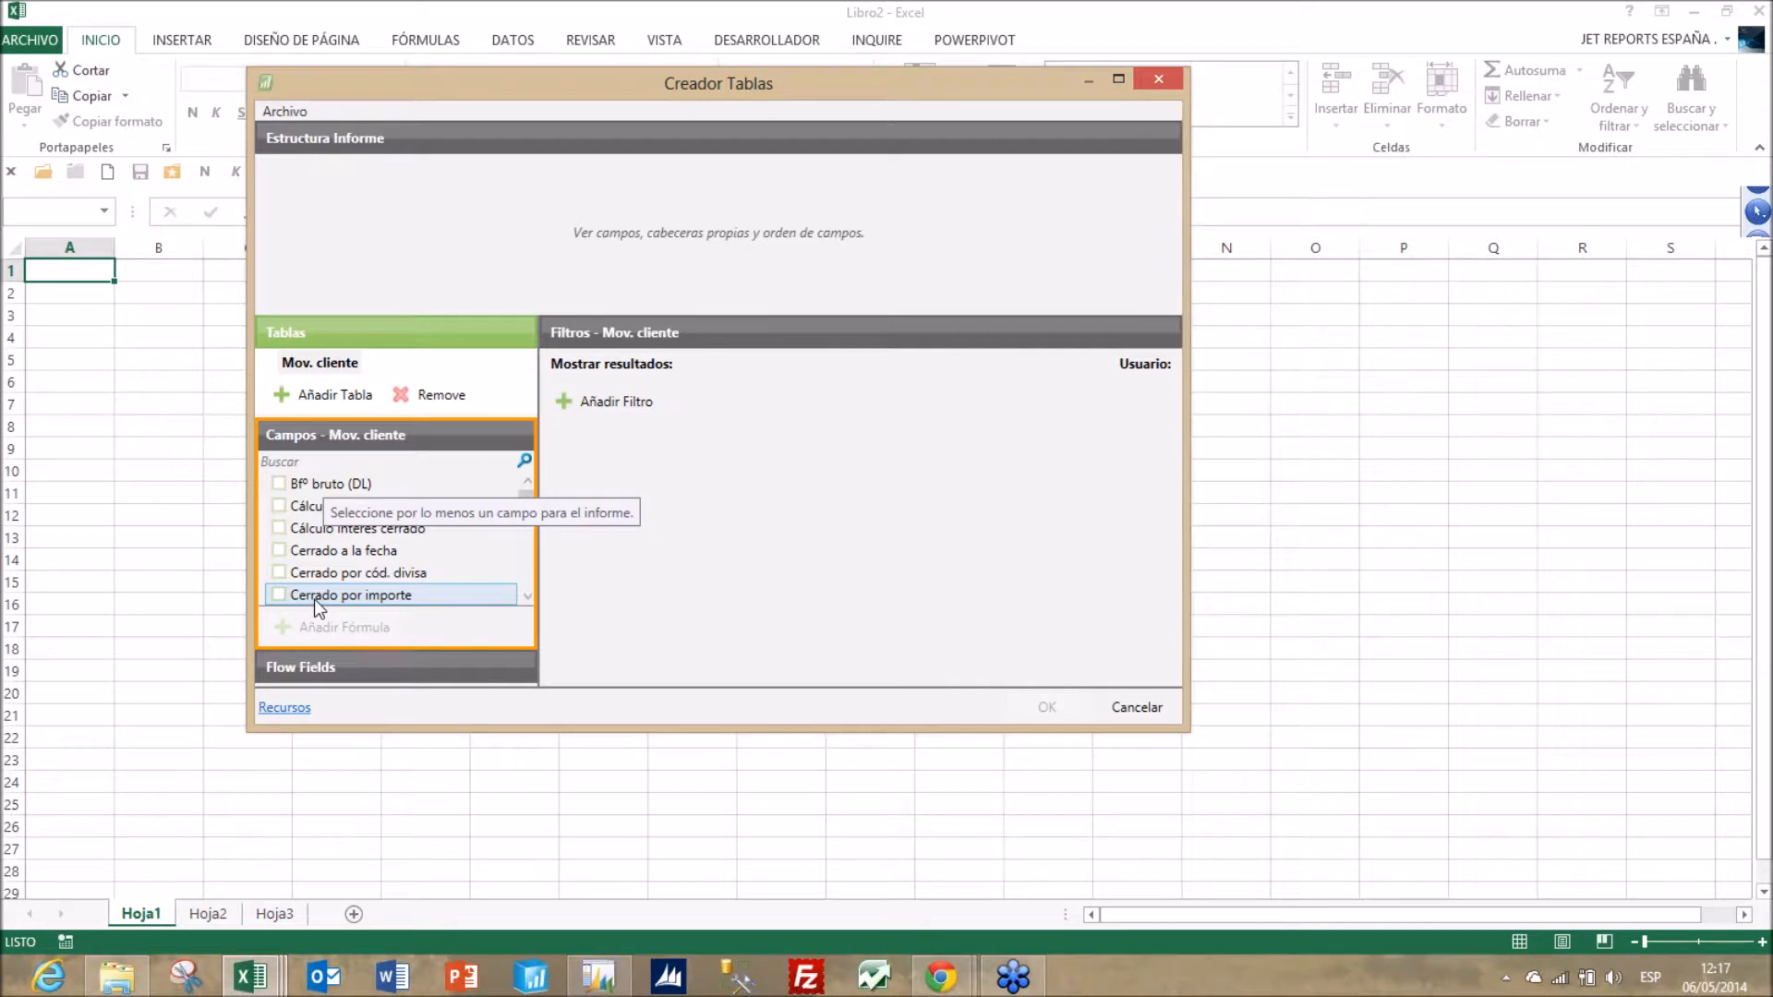
- Add the Nº documento and Nº cliente fields of Mov. cliente to the report structure
{"action": "left_click", "coordinate": [347, 467]}
{"action": "type", "text": "D"}
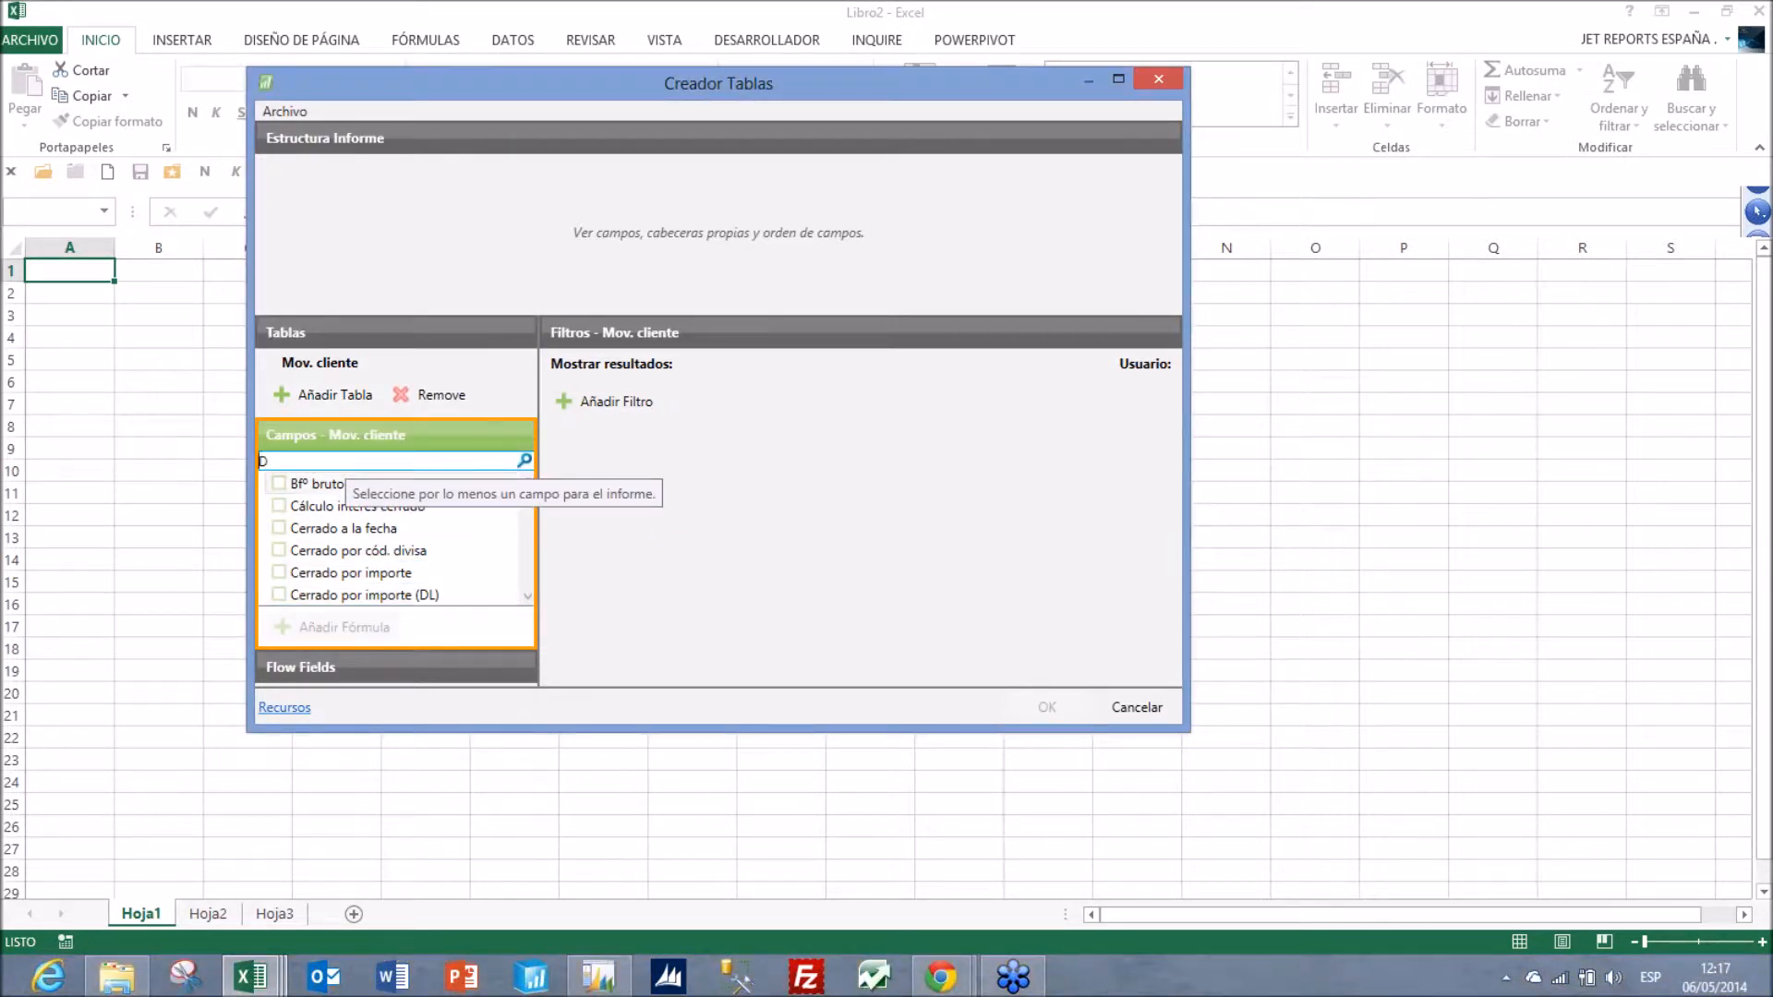
{"action": "type", "text": "OCUMENT"}
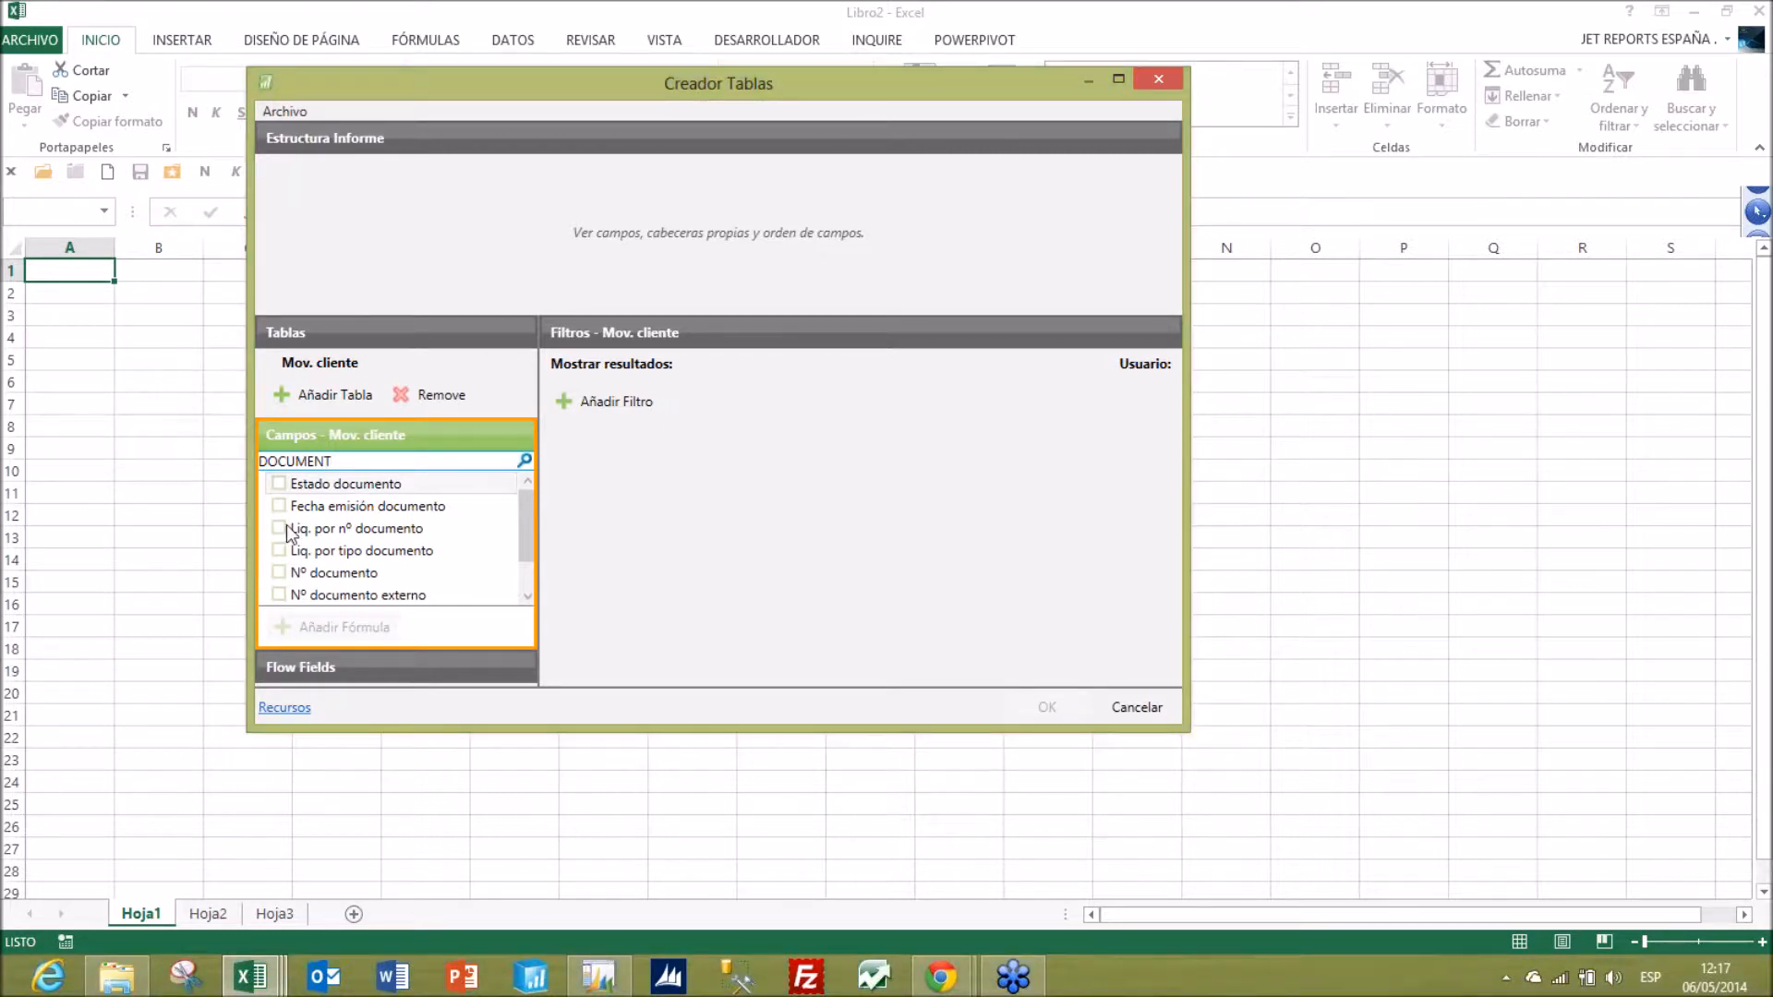
{"action": "left_click", "coordinate": [279, 572]}
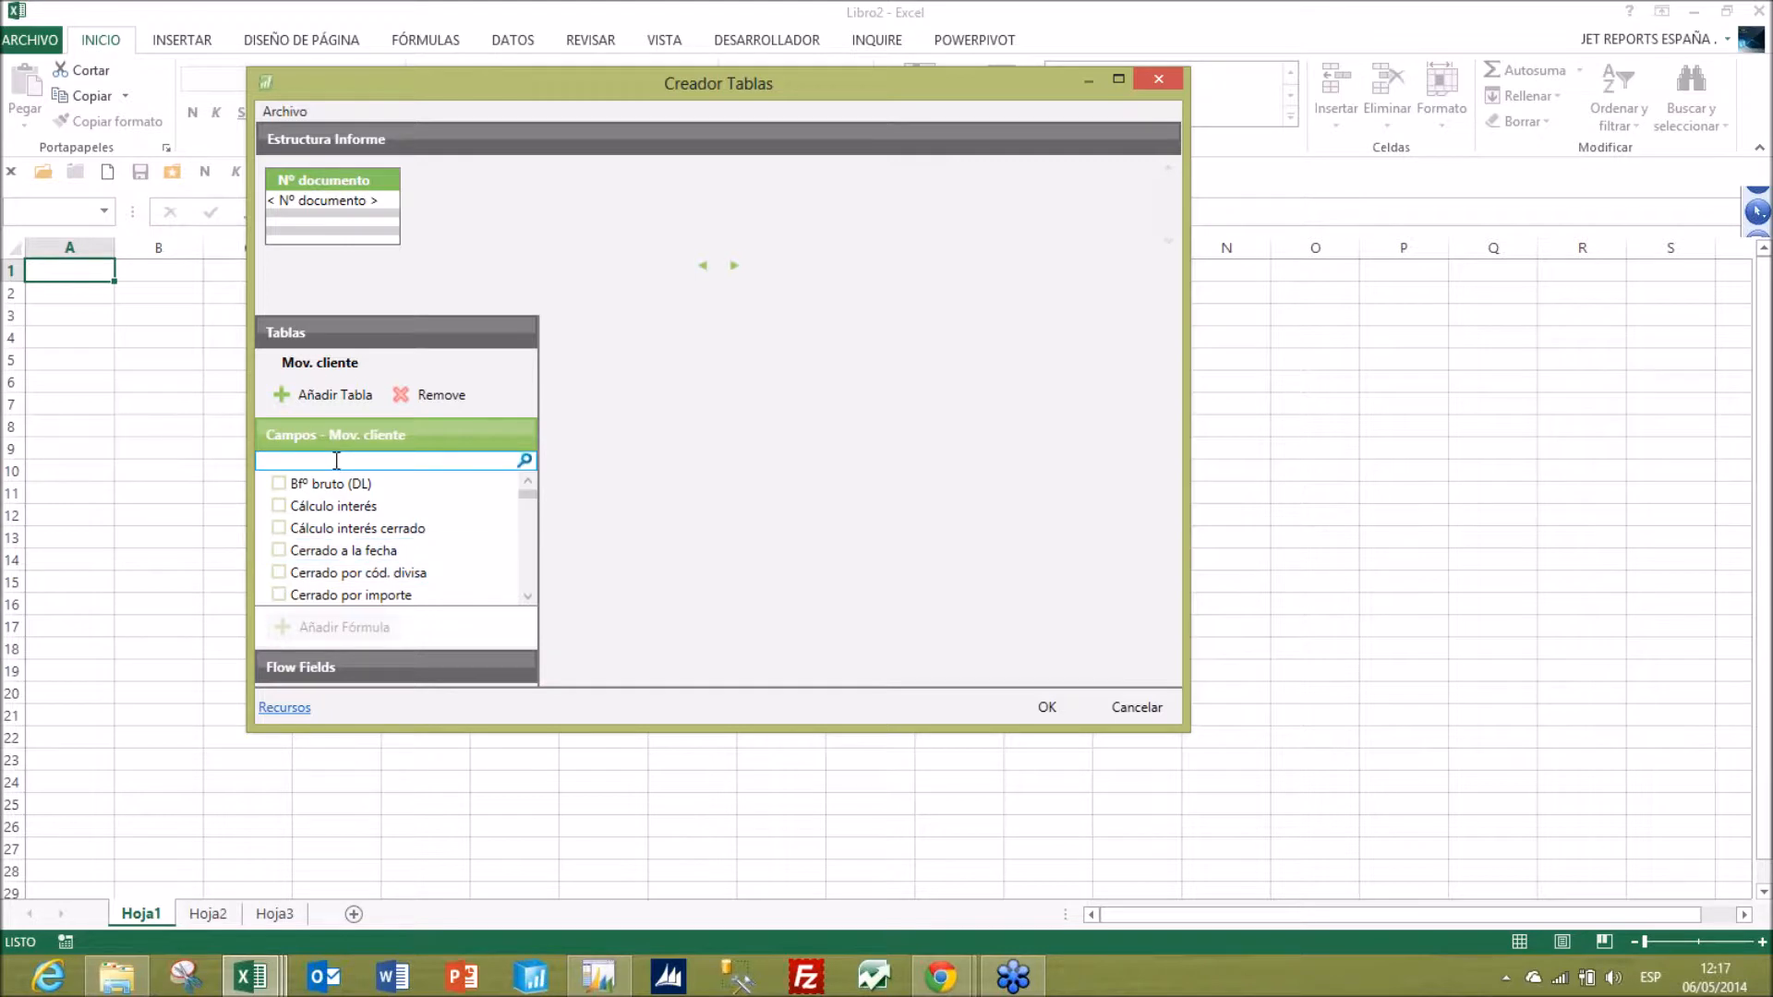
{"action": "type", "text": "CLIENTE"}
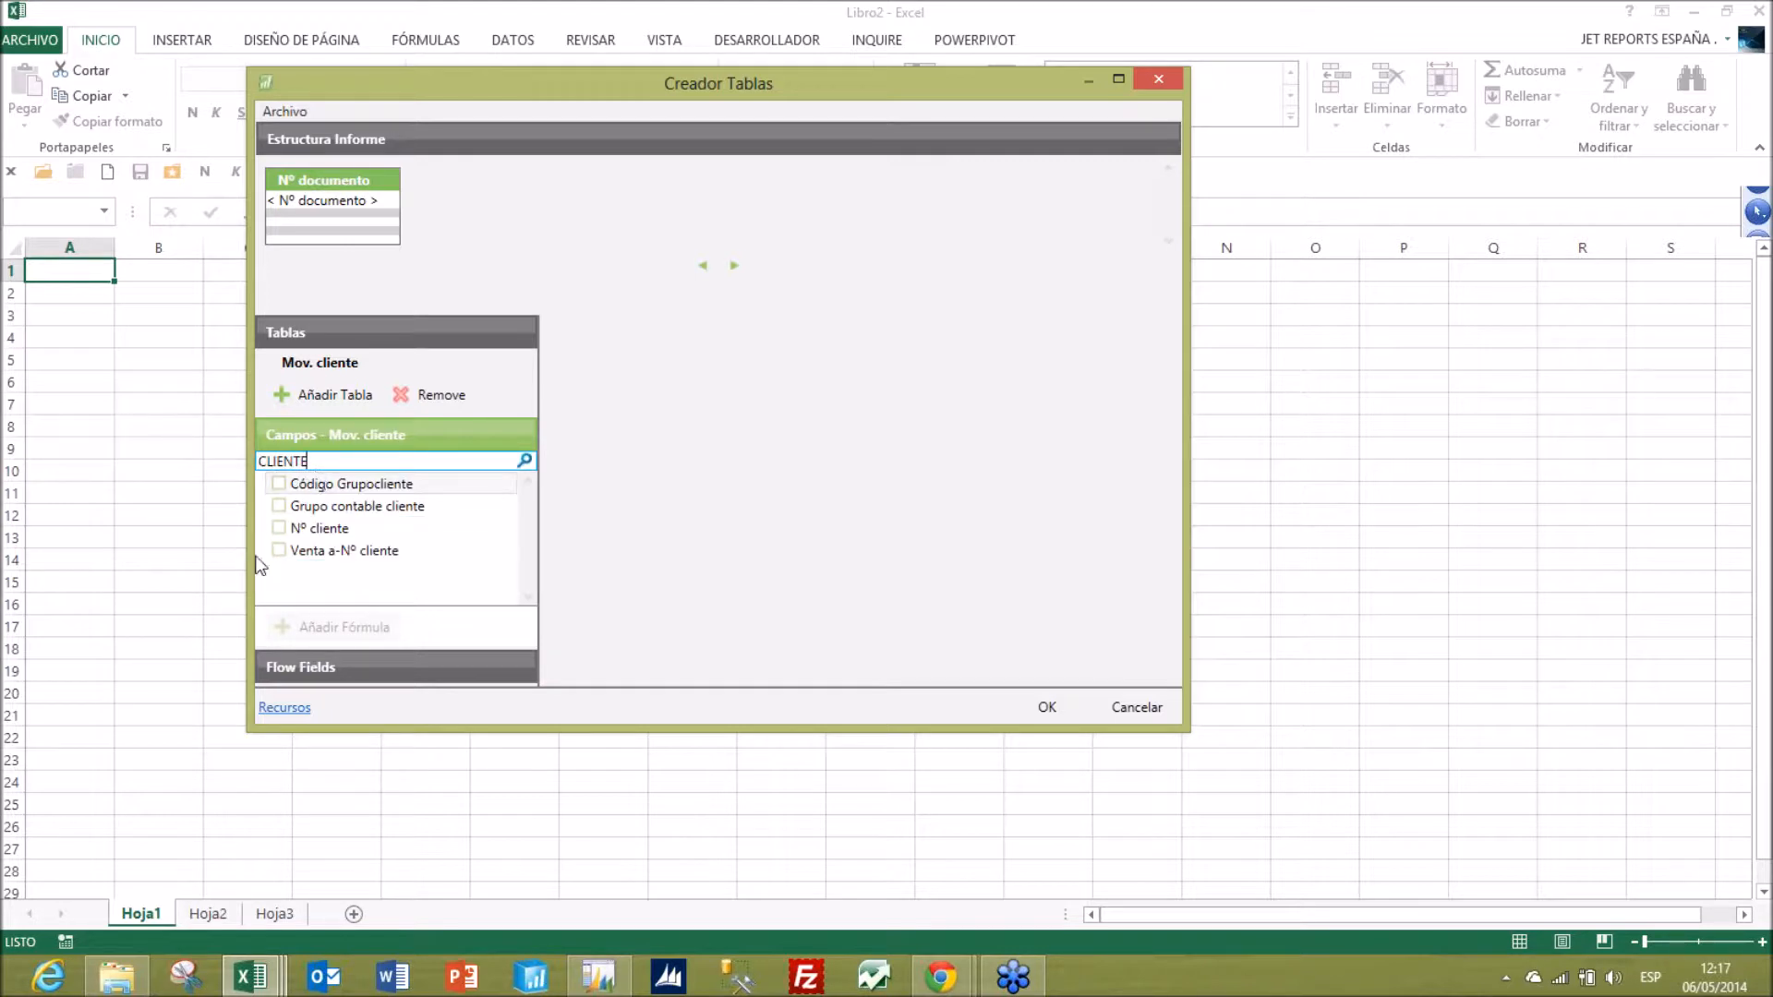
{"action": "left_click", "coordinate": [279, 530]}
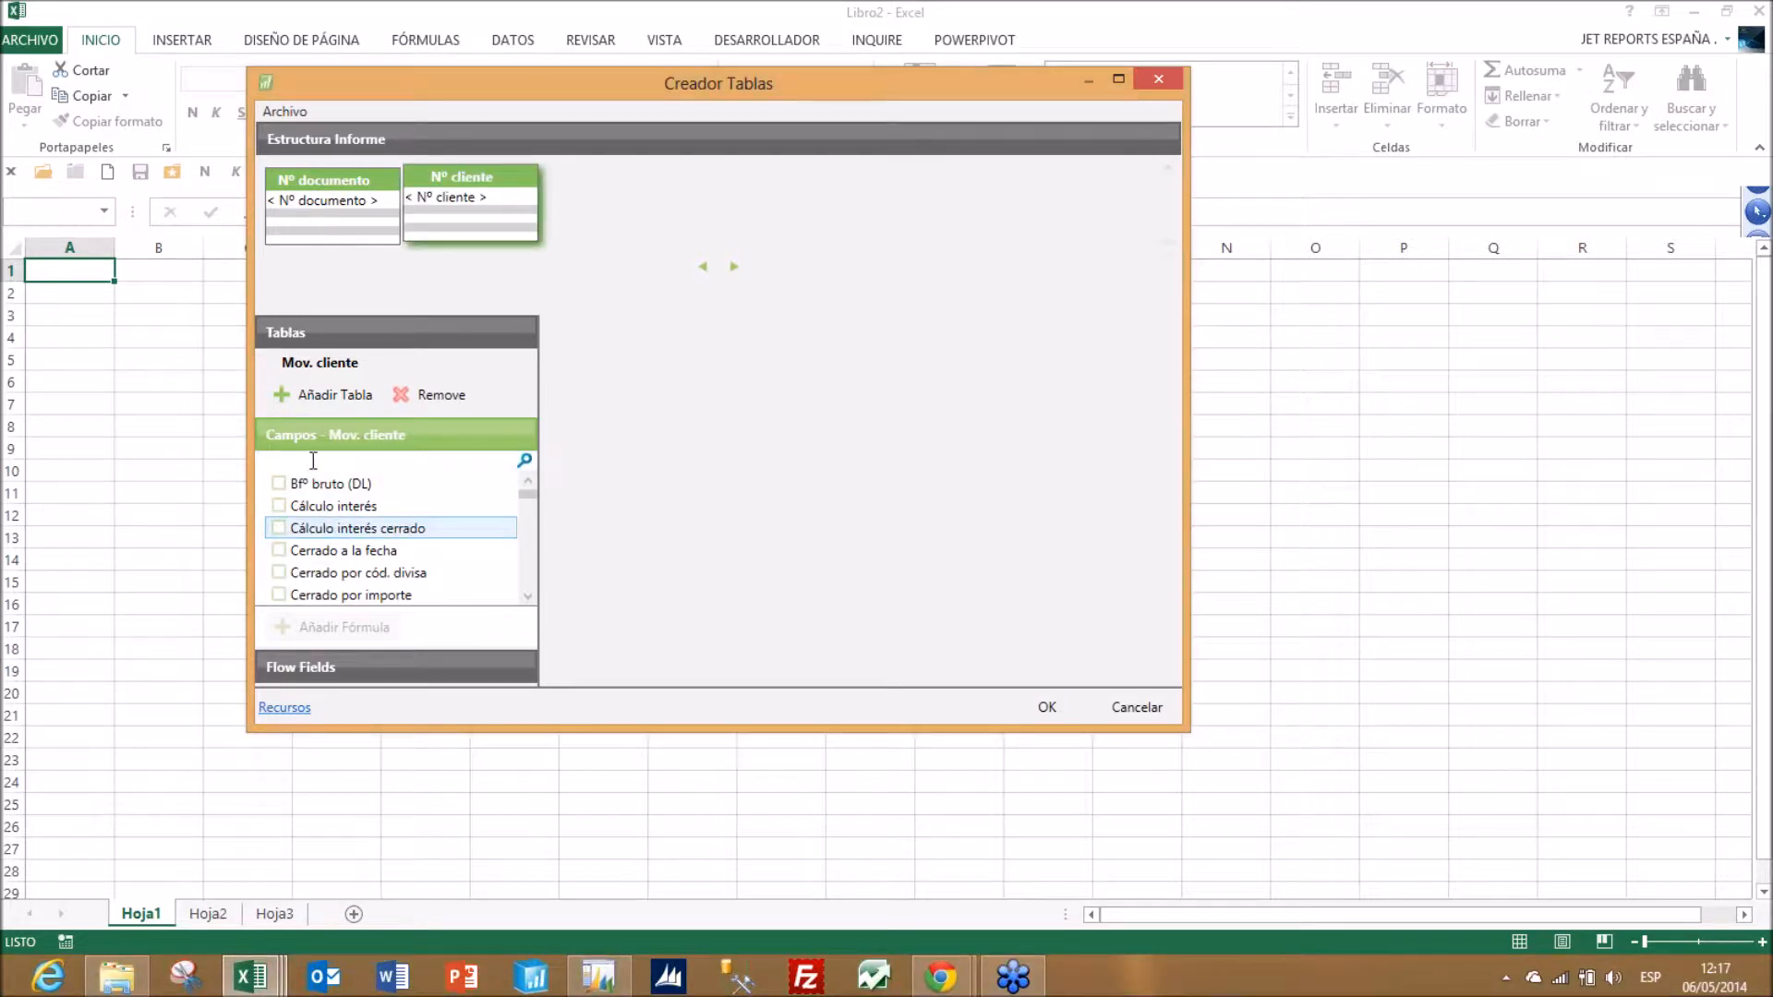
- Find the Fecha registro field of Mov. cliente and add it to the report structure
{"action": "left_click", "coordinate": [313, 460]}
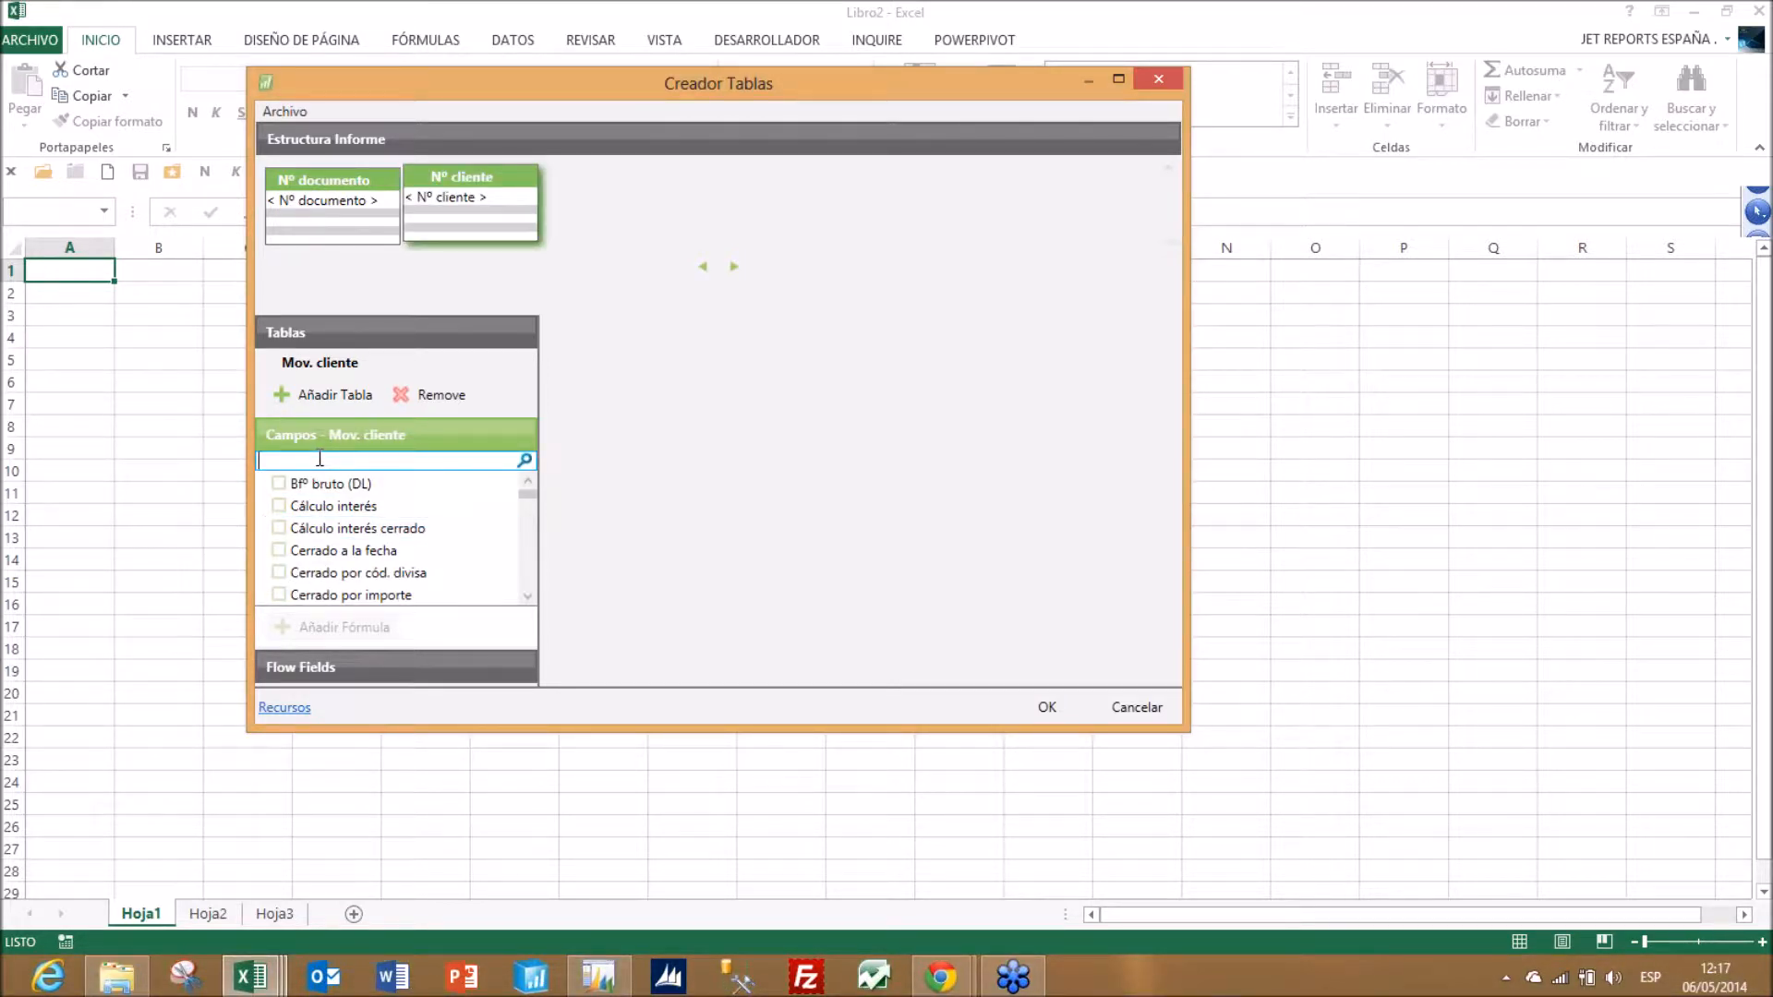
{"action": "type", "text": "FECHA"}
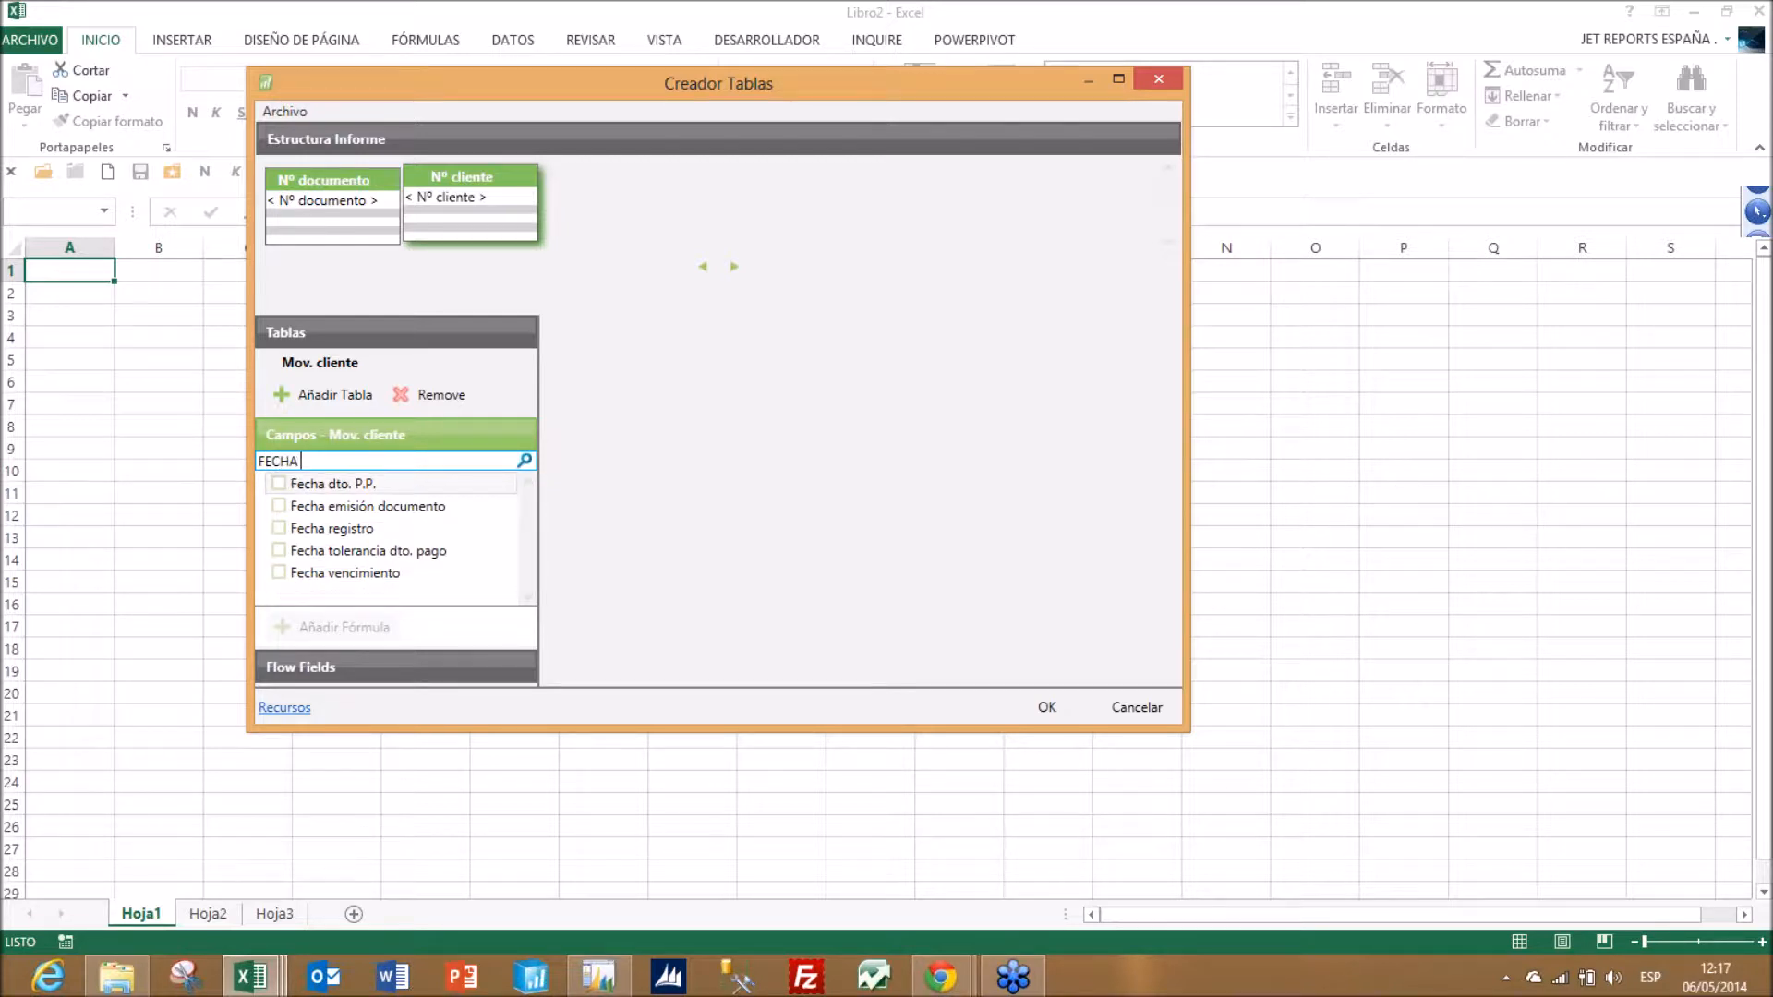
{"action": "type", "text": " R"}
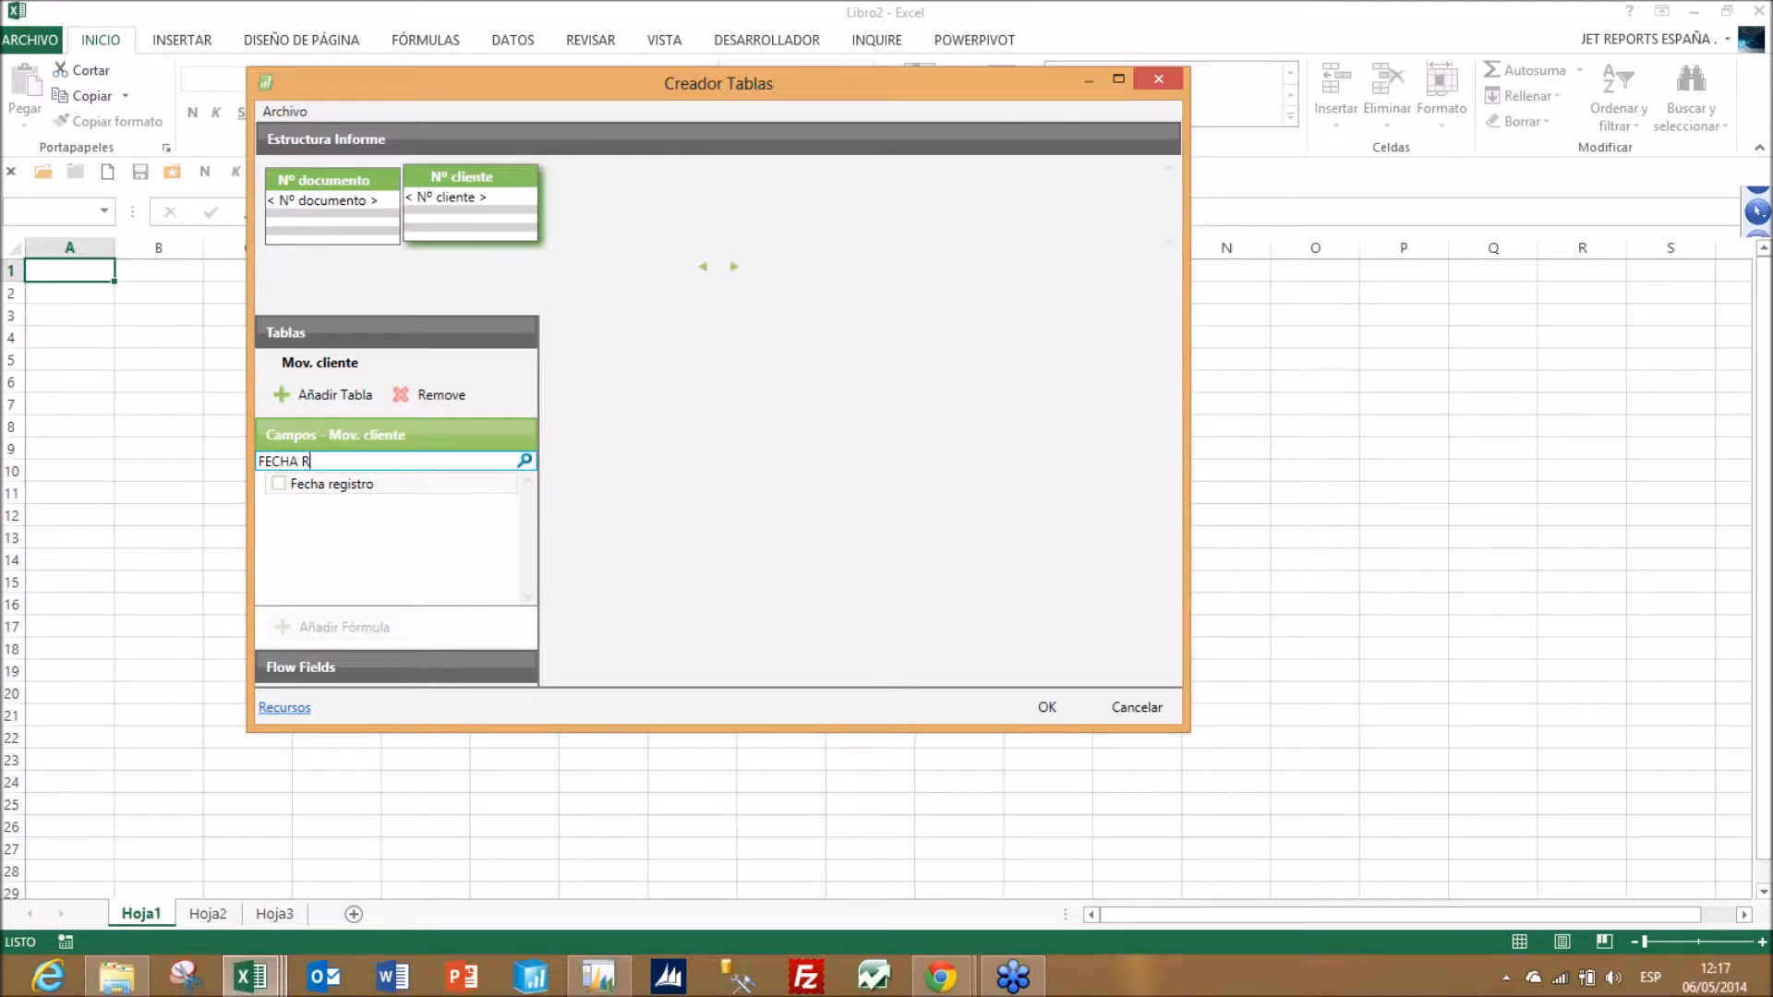
{"action": "left_click", "coordinate": [279, 484]}
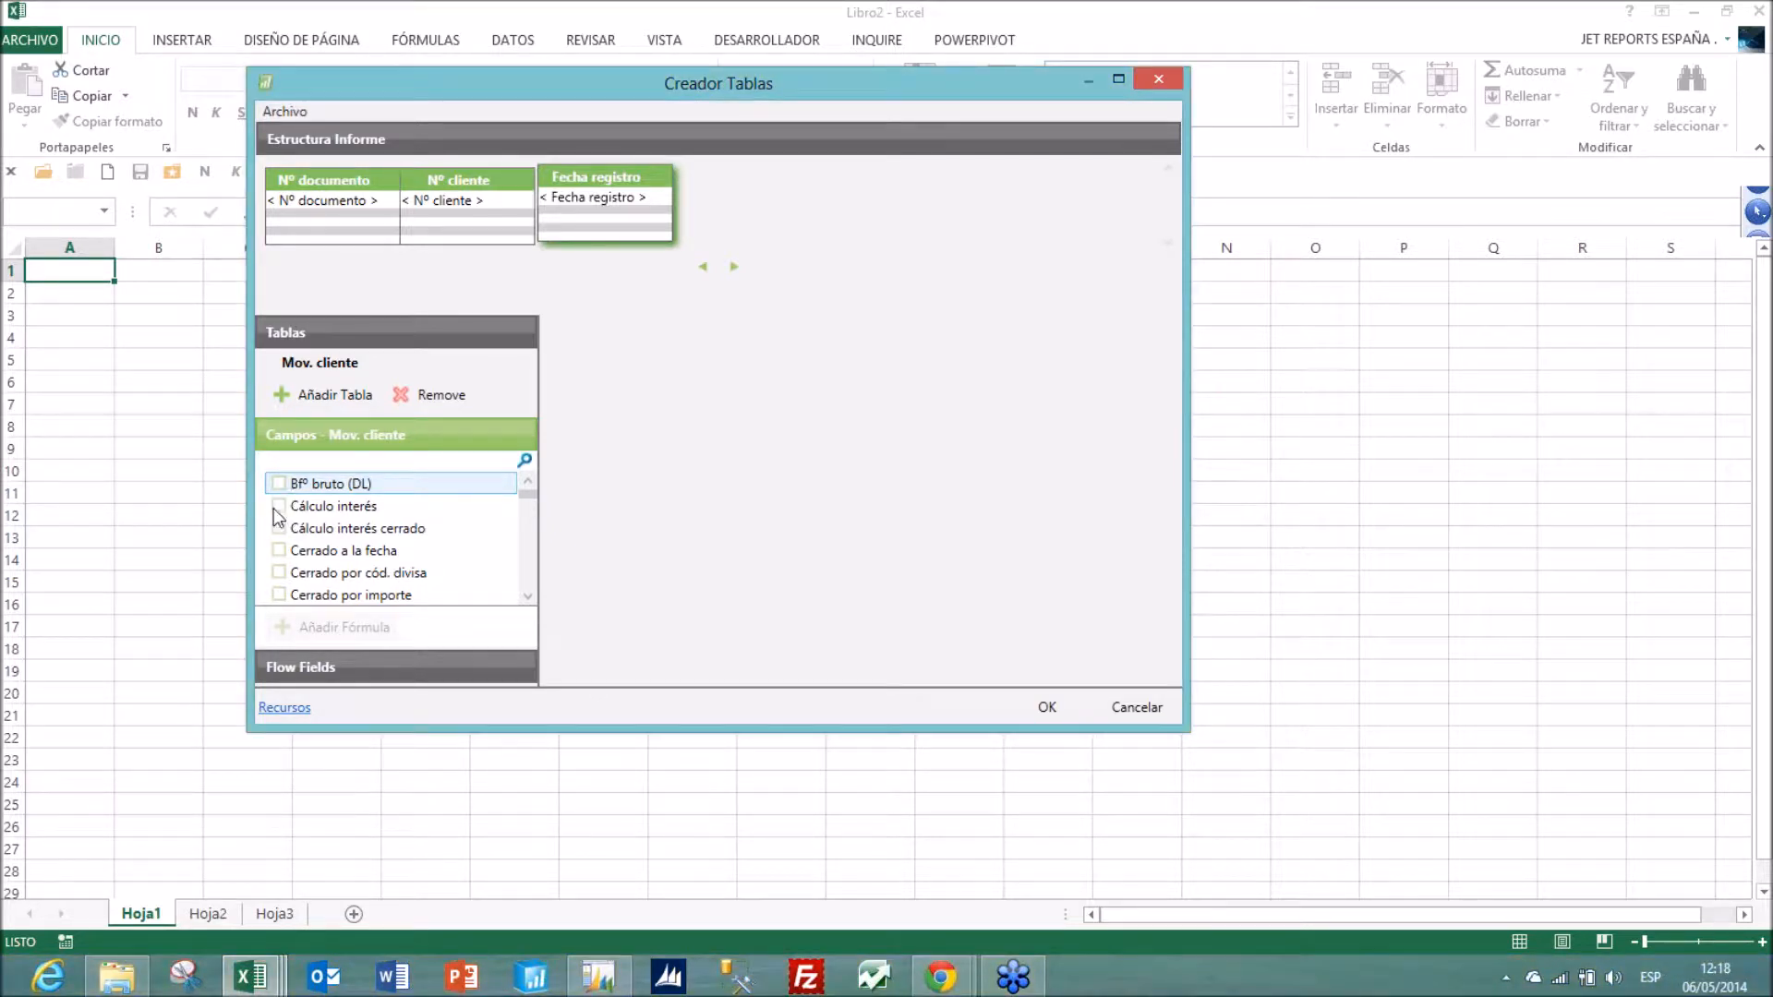
- Add the Importe flow field to the report structure as a column after Fecha registro
{"action": "left_click", "coordinate": [360, 667]}
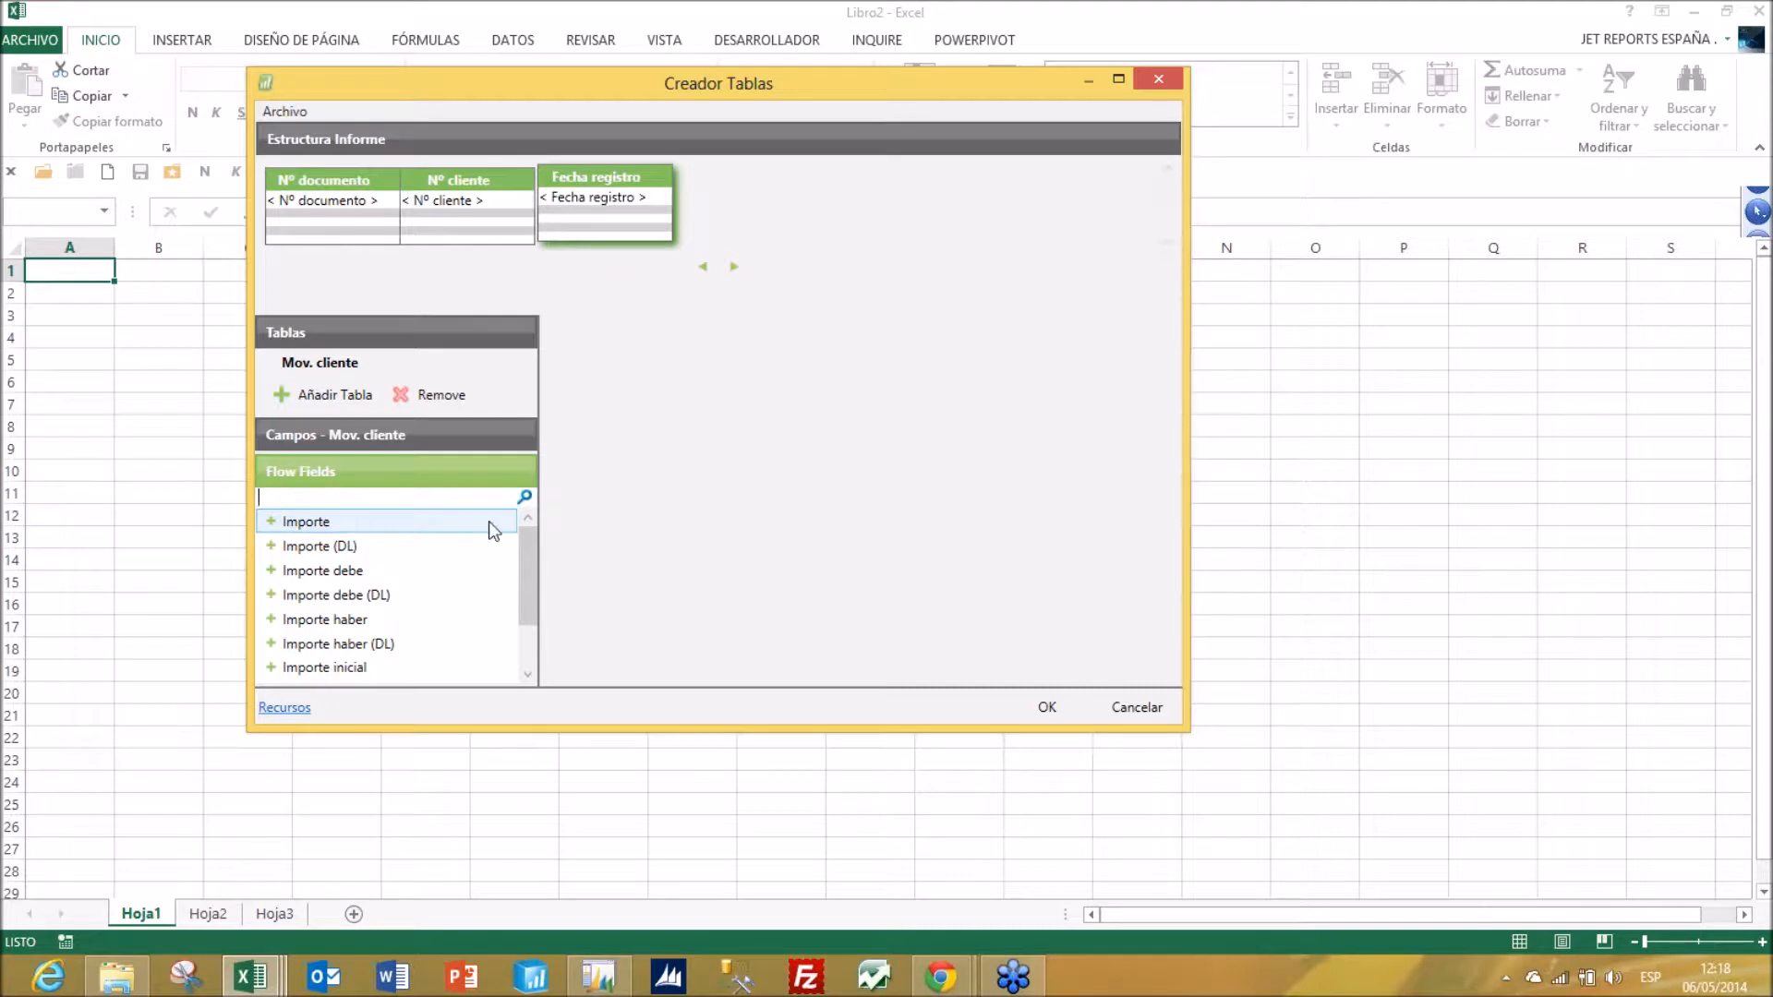
{"action": "left_click", "coordinate": [337, 530]}
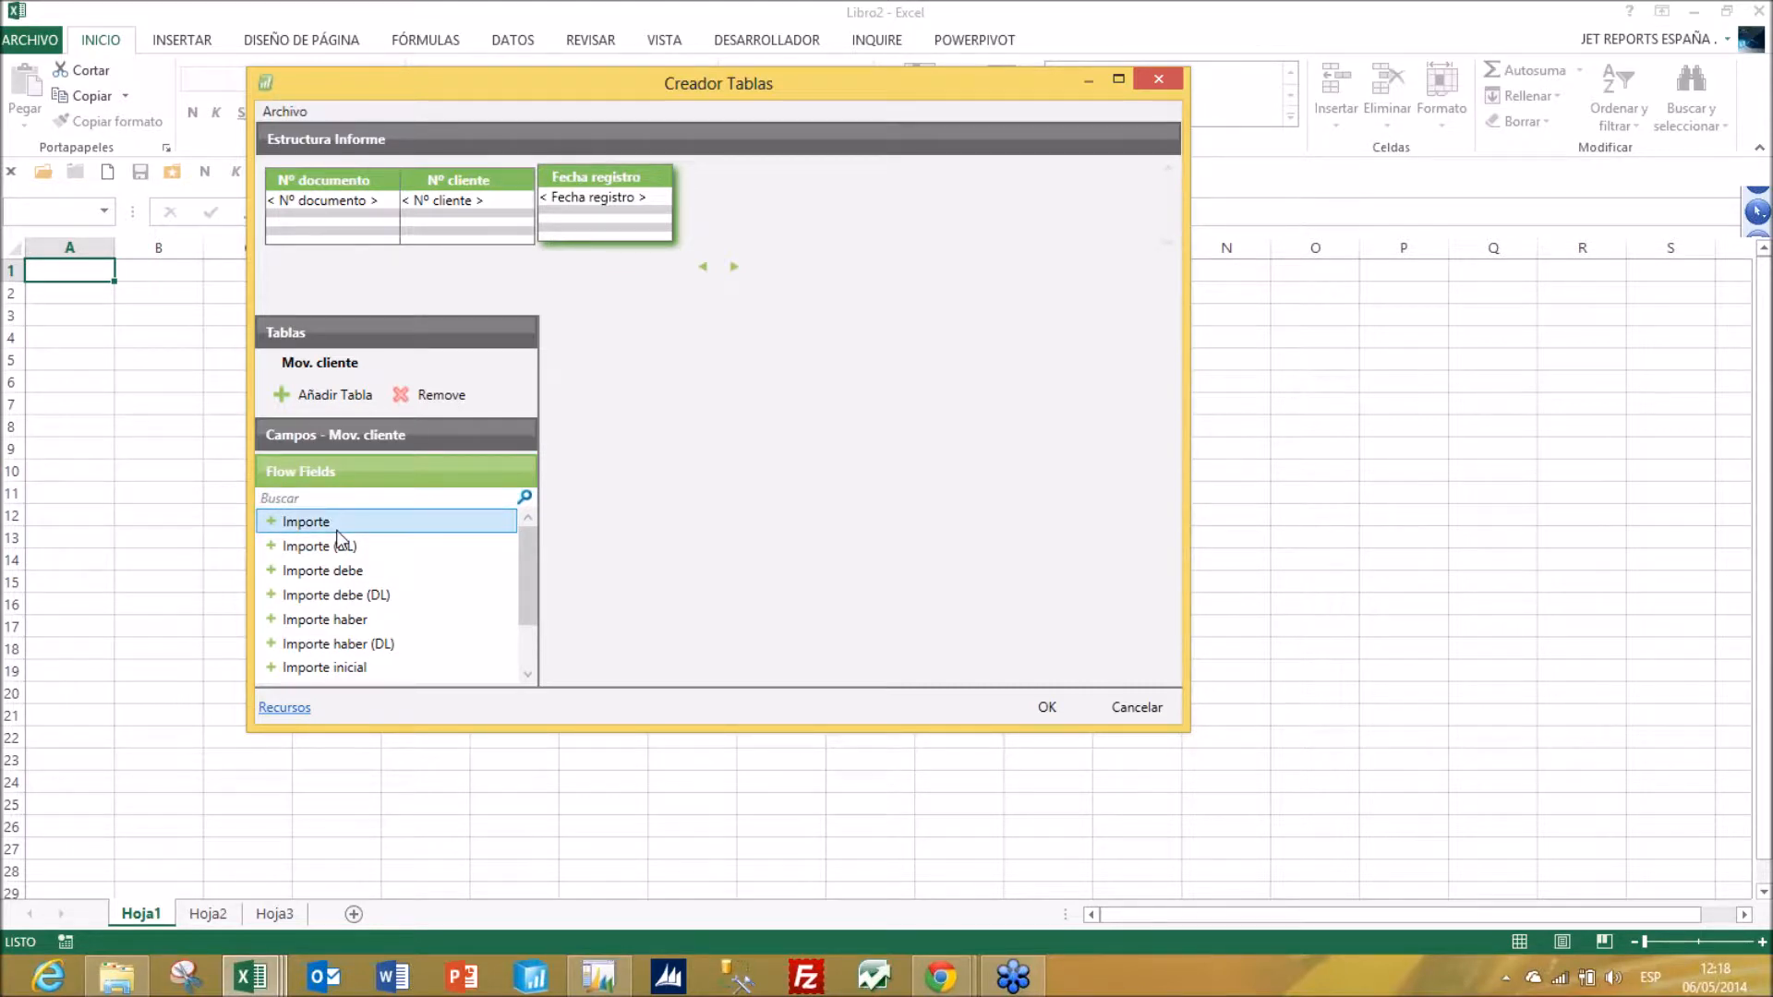
{"action": "double_click", "coordinate": [340, 521]}
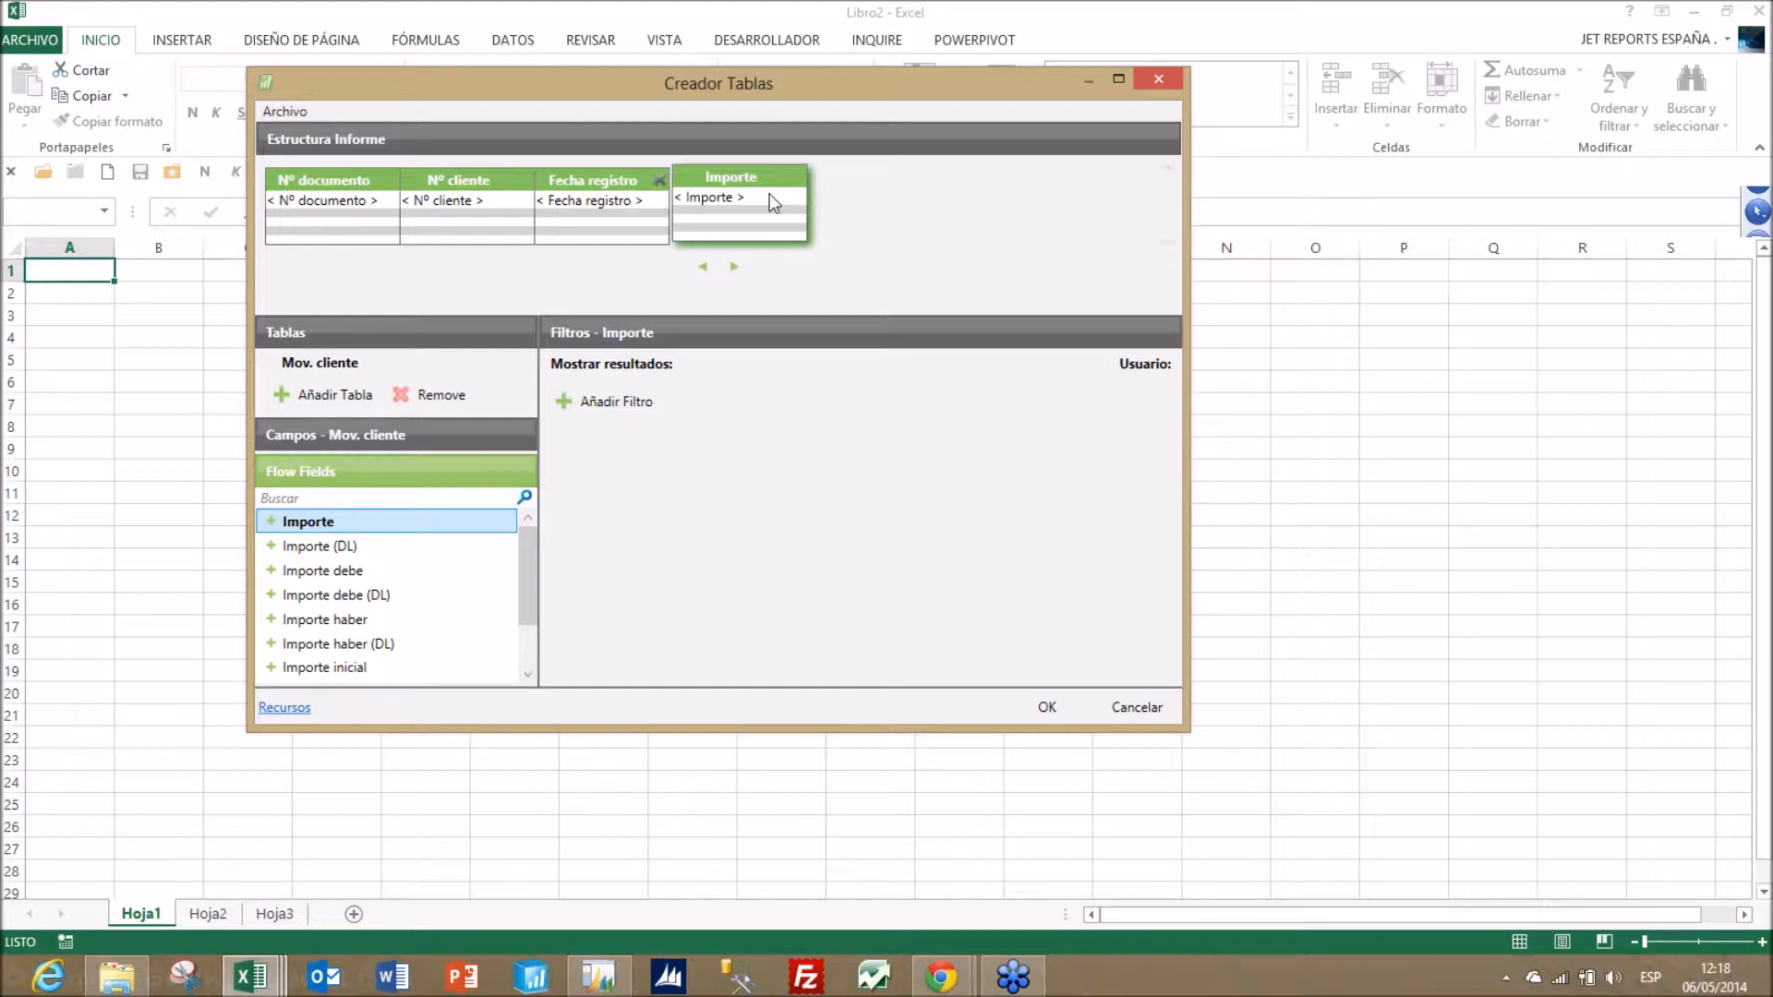
- Add a filter to the Mov. cliente table on the Fecha registro field
{"action": "left_click", "coordinate": [414, 434]}
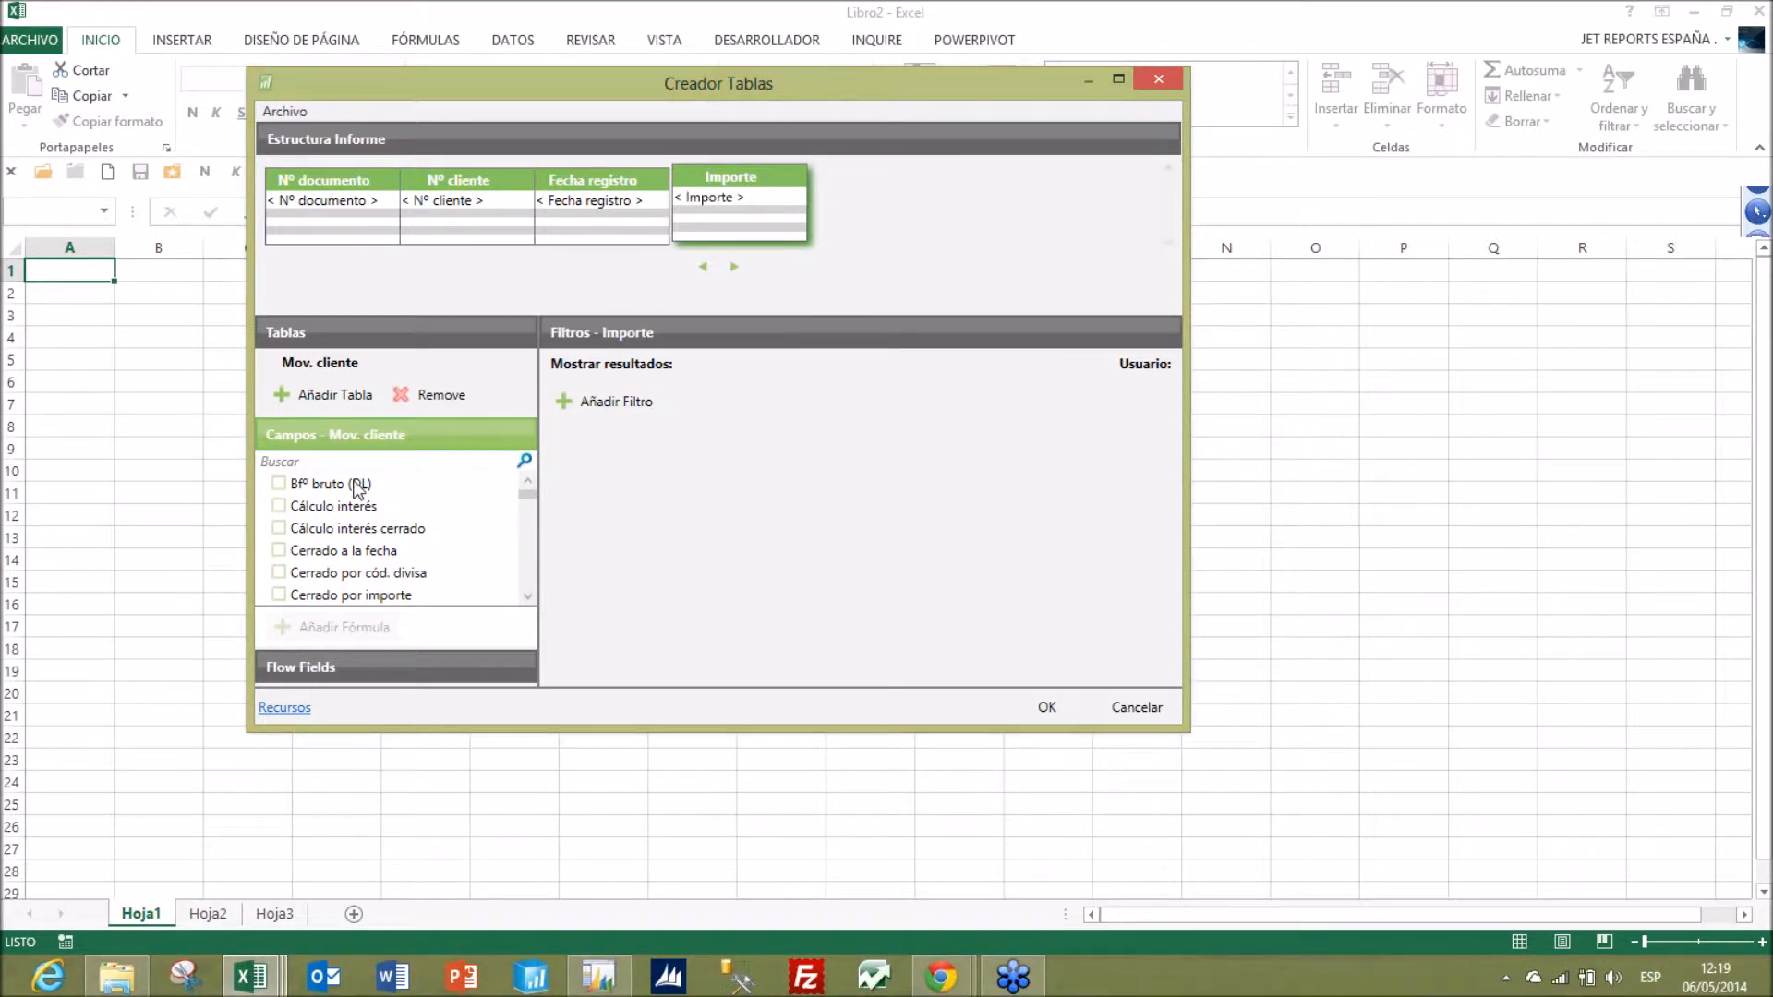
{"action": "left_click", "coordinate": [342, 362]}
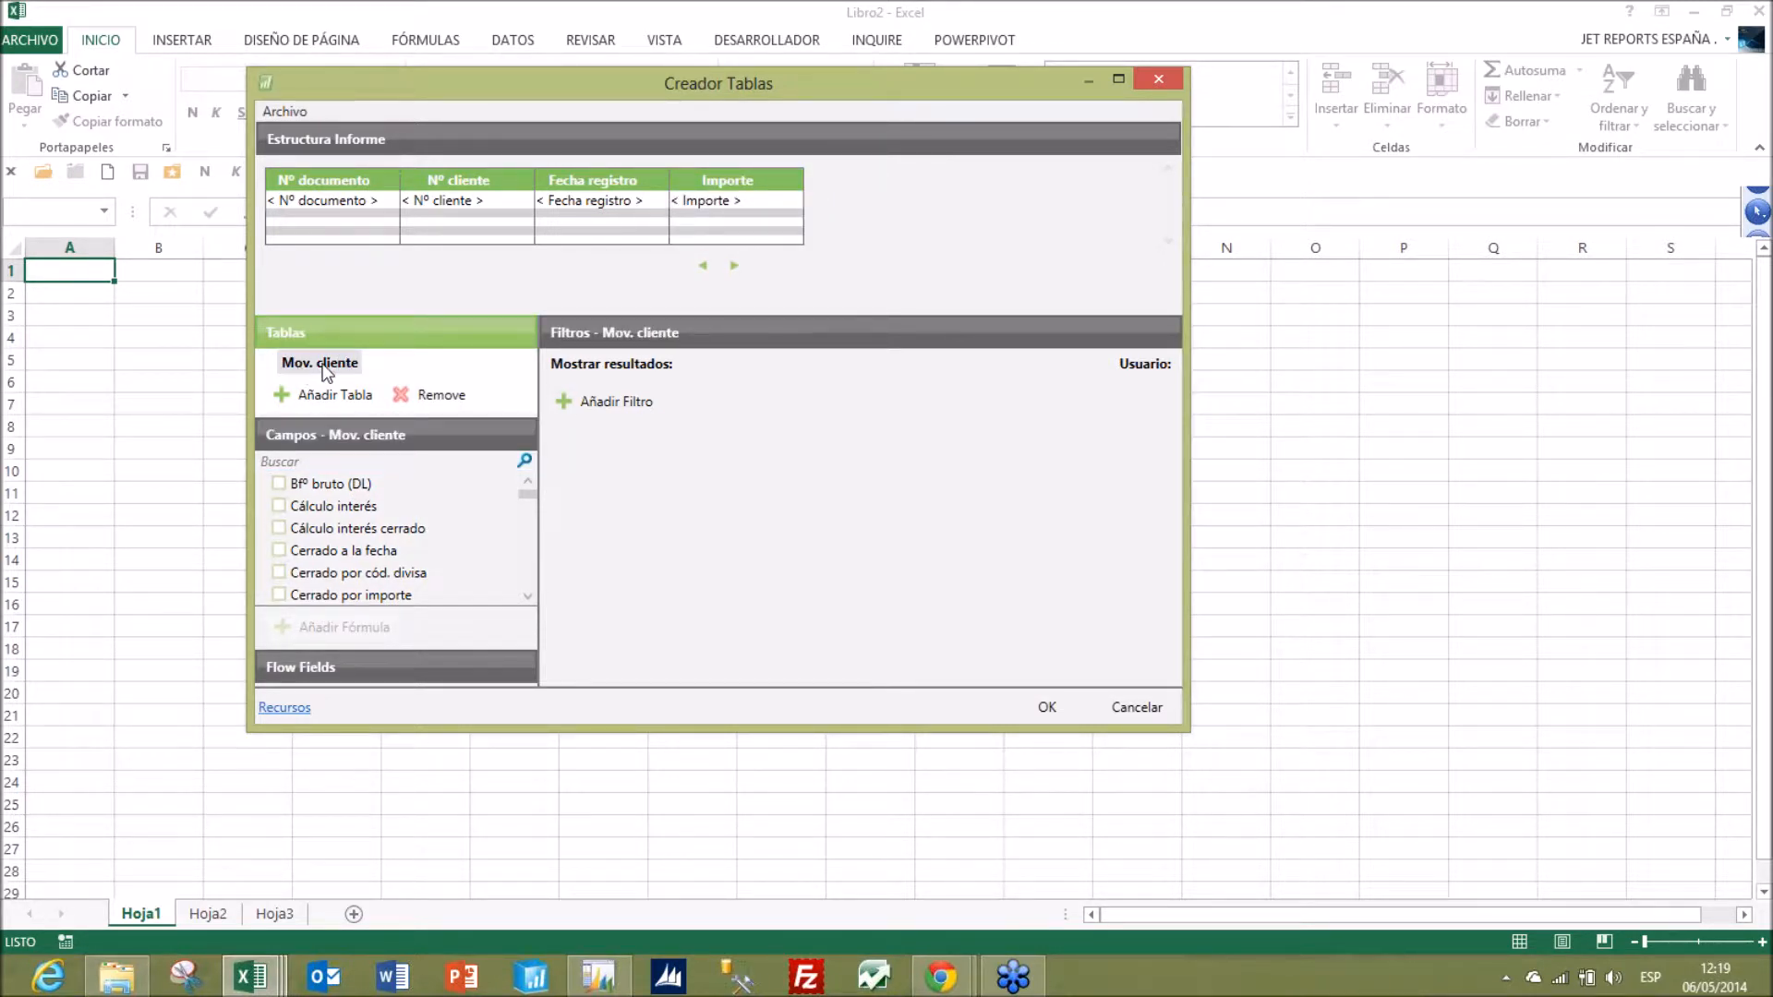
{"action": "left_click", "coordinate": [602, 406]}
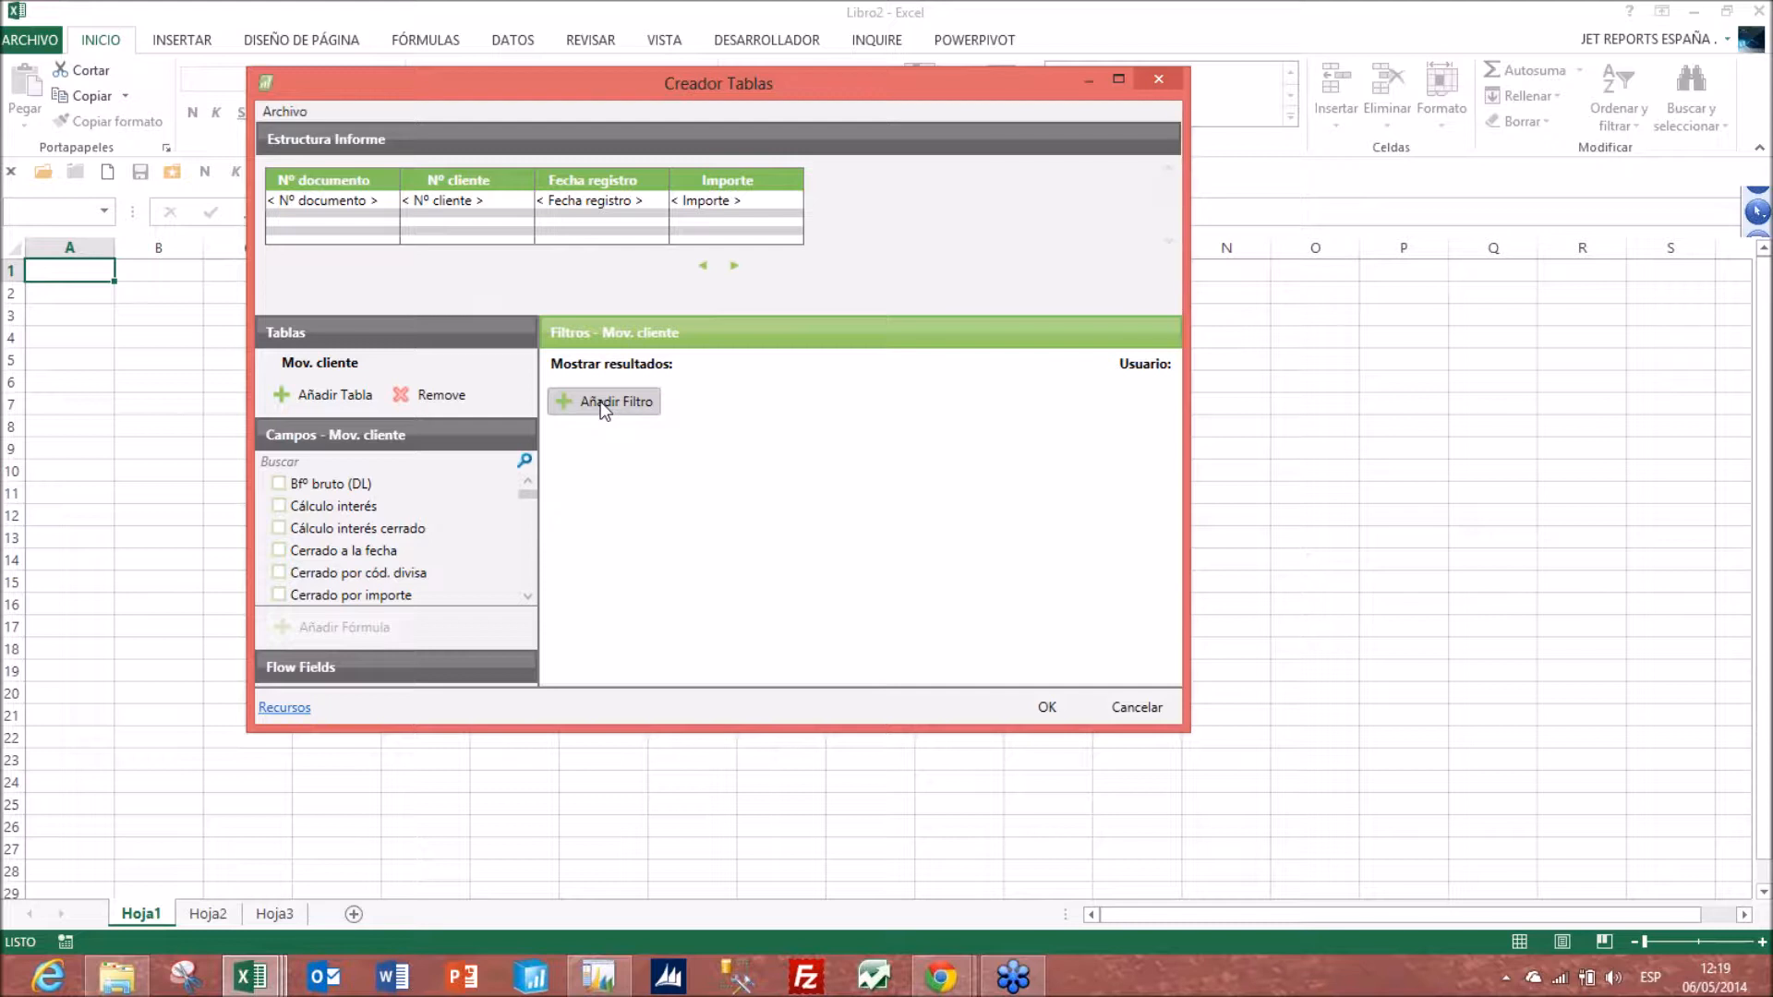
{"action": "left_click", "coordinate": [602, 403]}
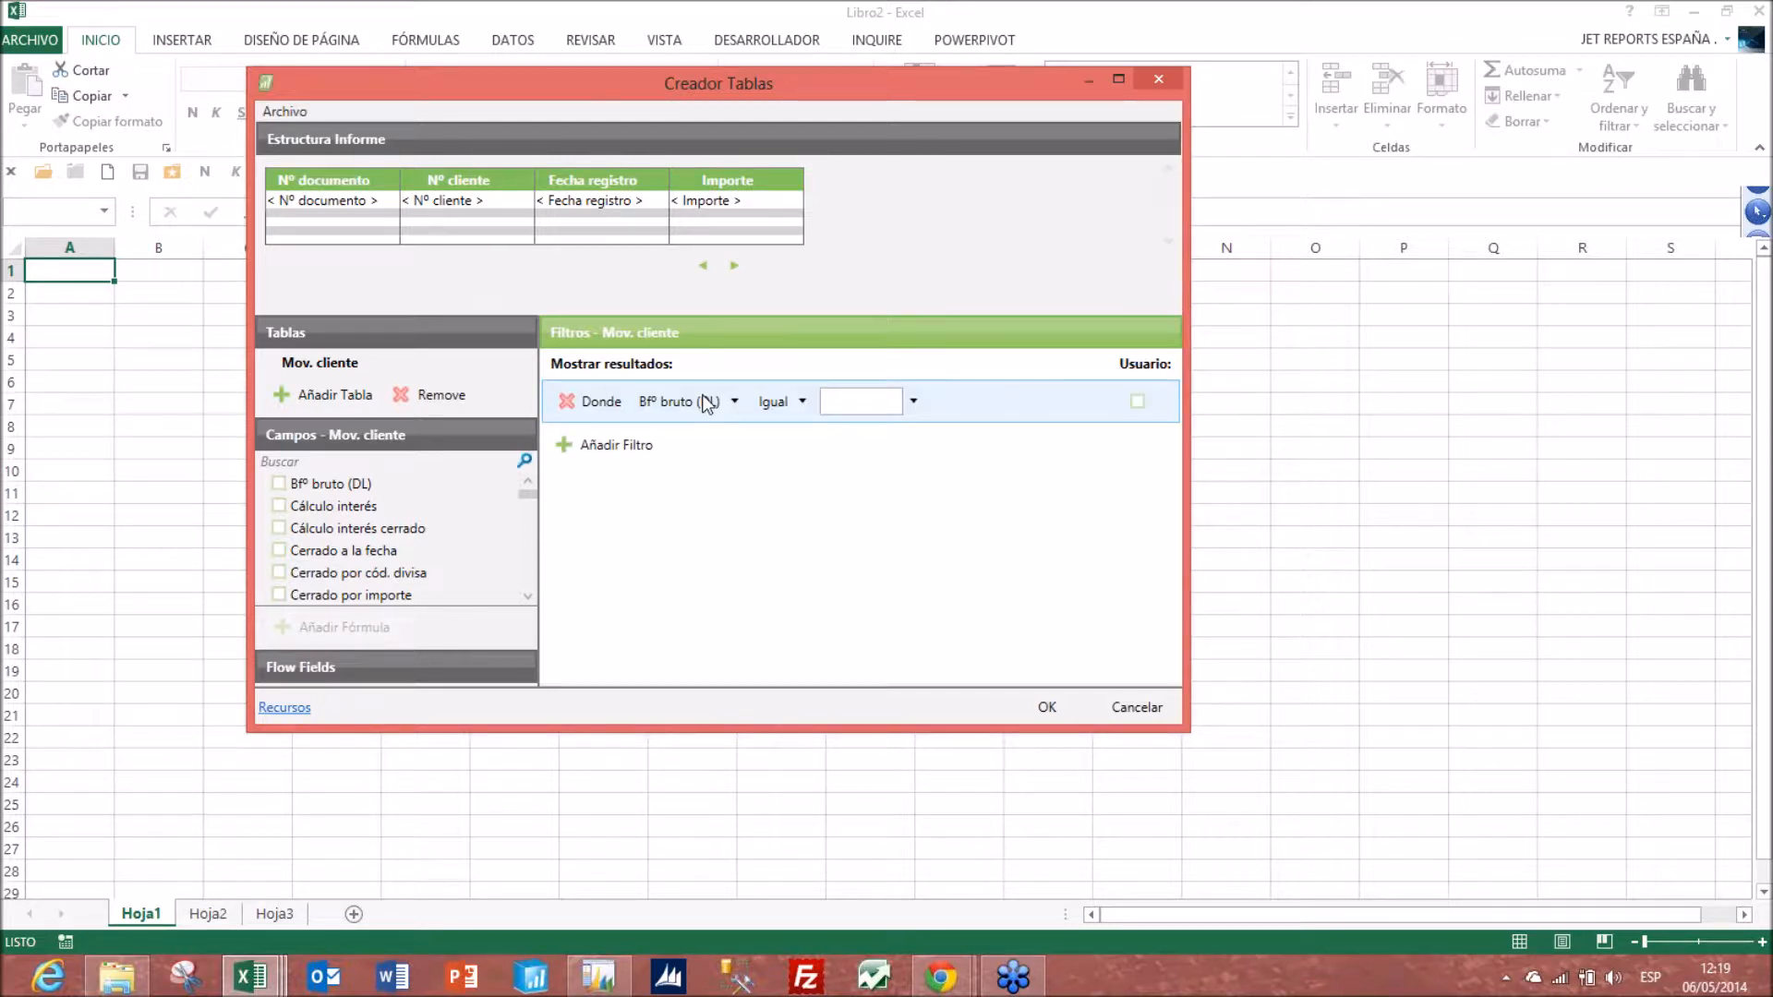
{"action": "left_click", "coordinate": [736, 402]}
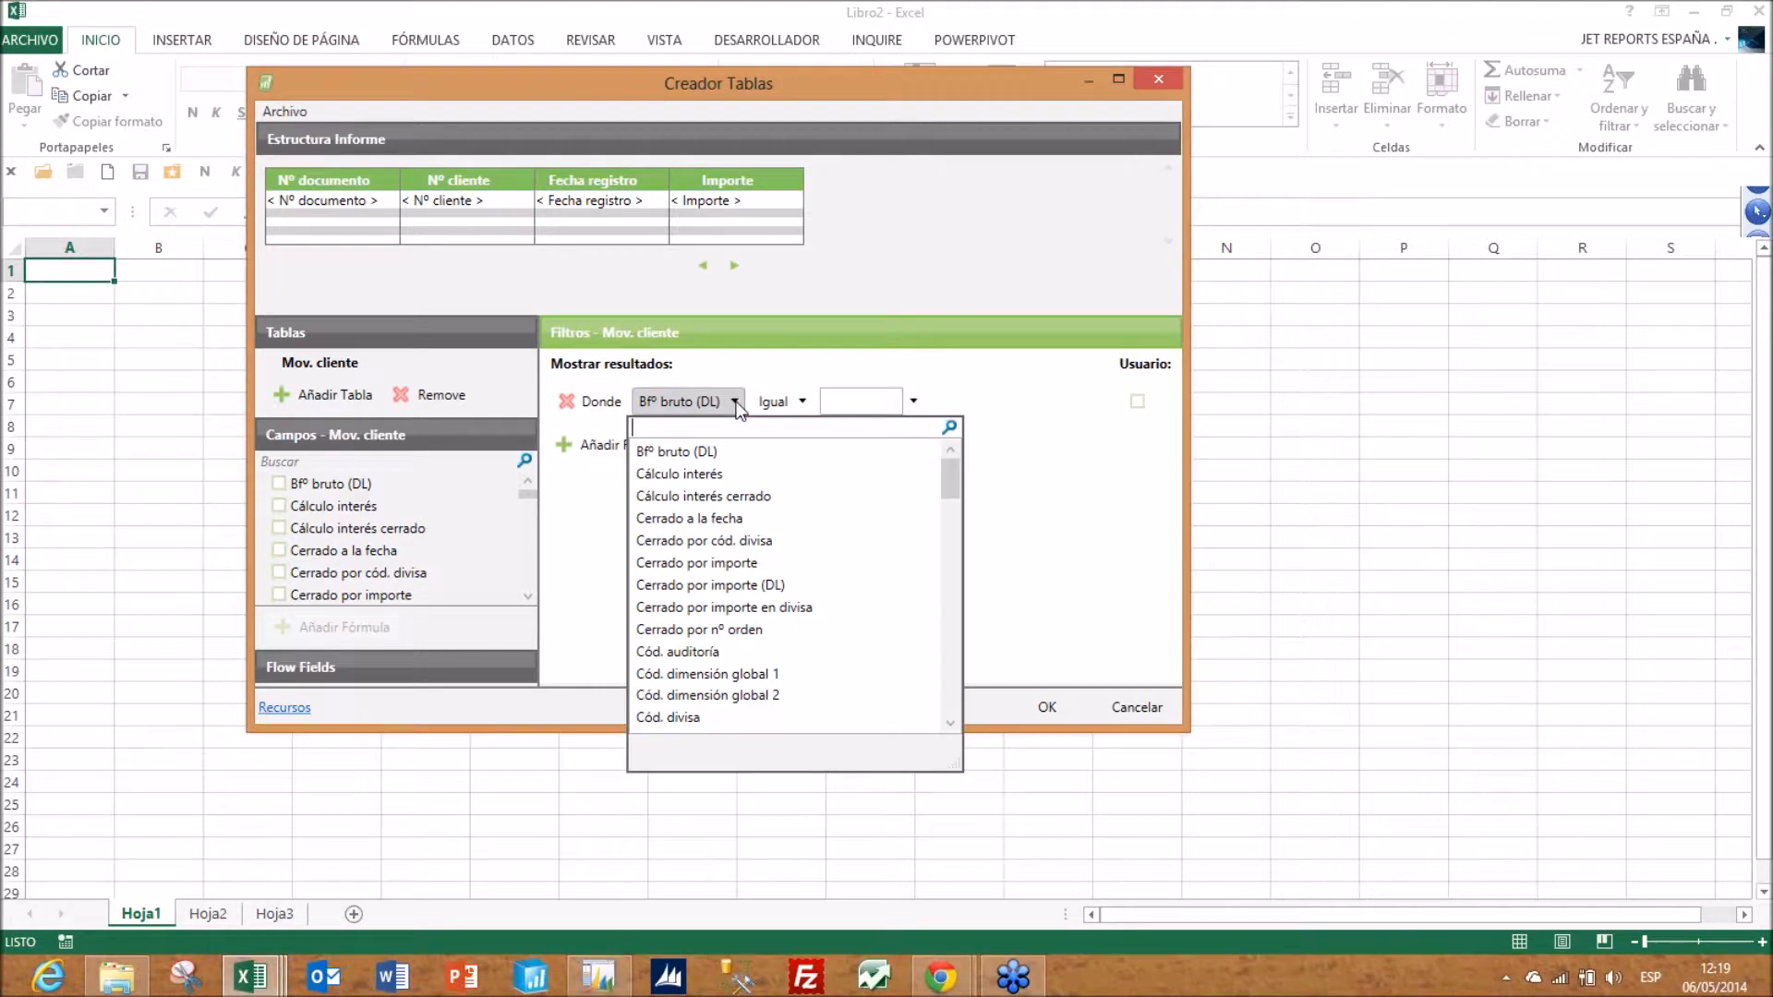
{"action": "type", "text": "FECHA R"}
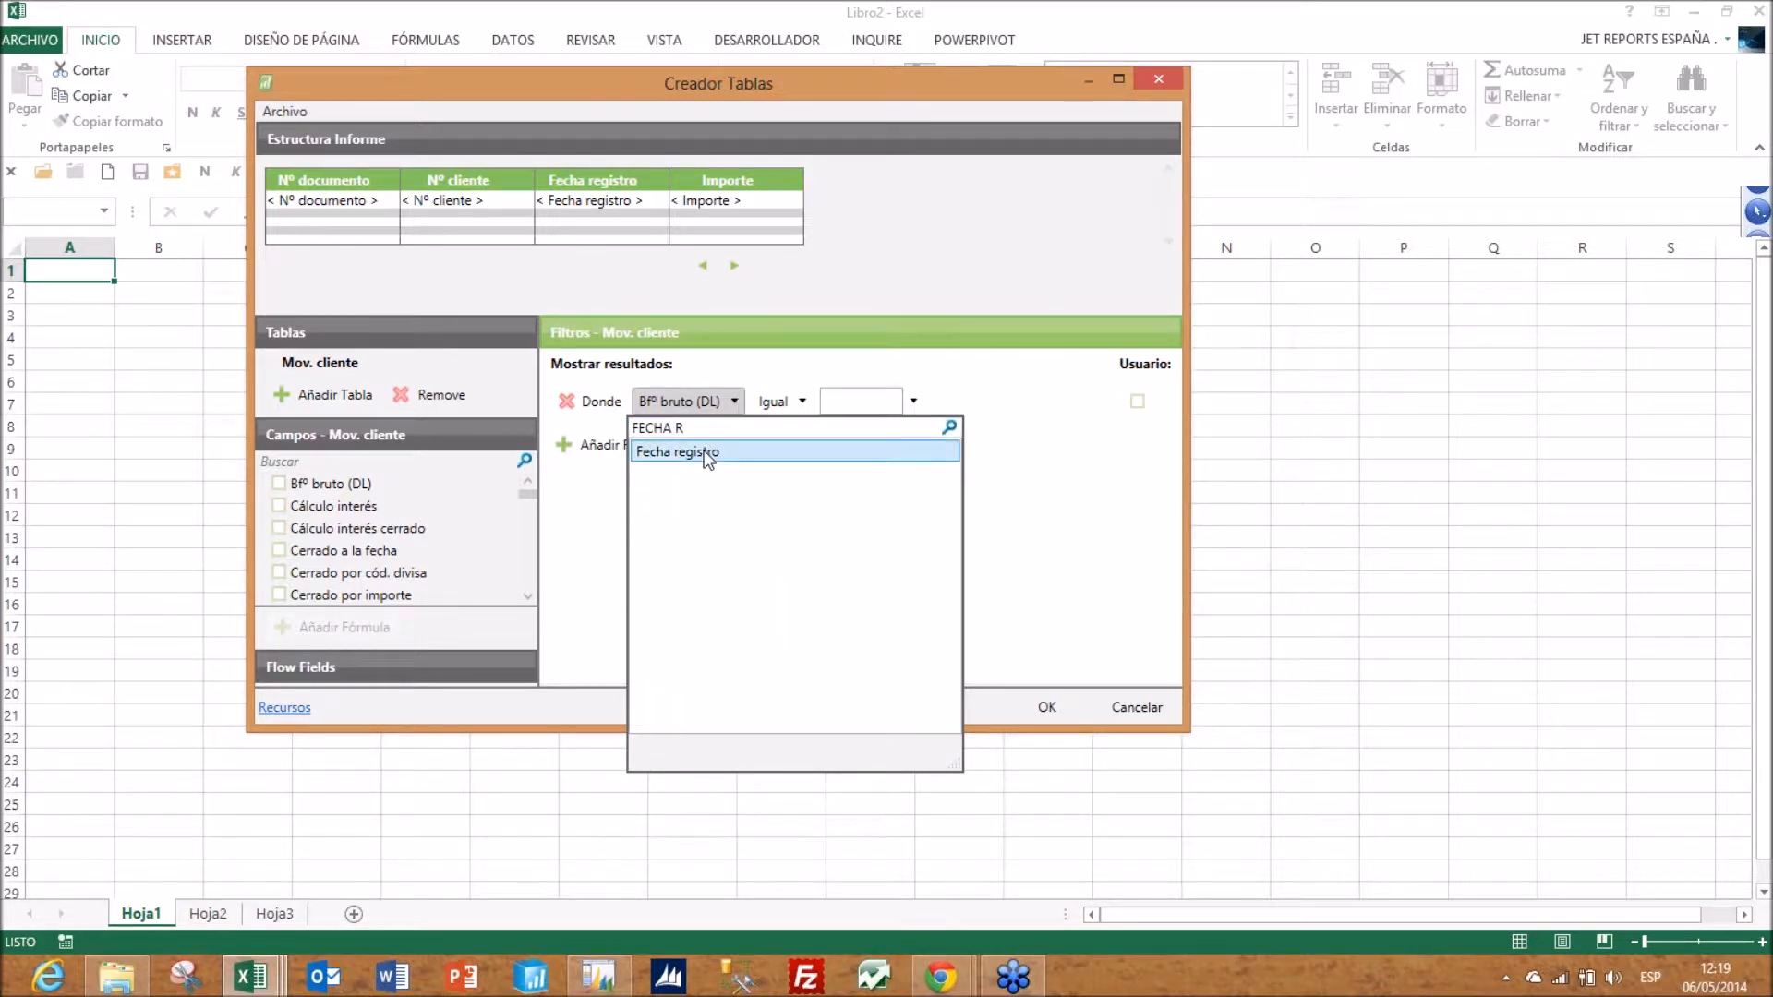
{"action": "left_click", "coordinate": [708, 453]}
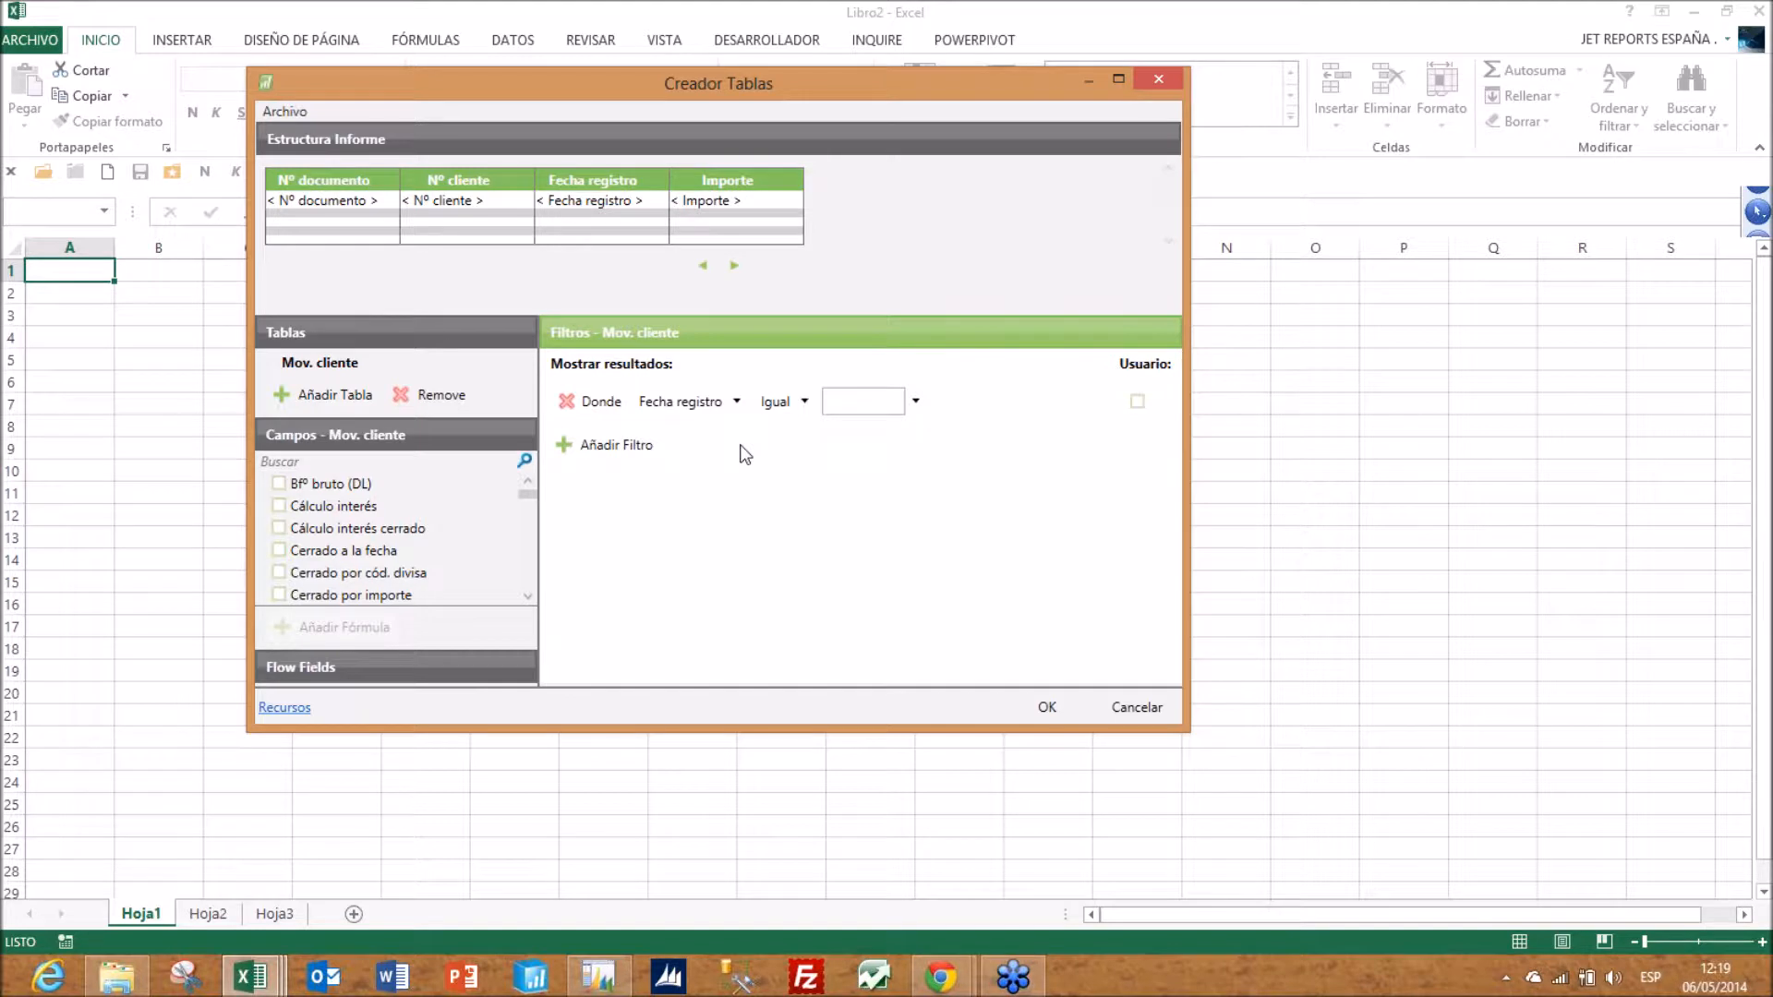
- Set the Fecha registro filter to 01/01/11.. and make it a user (Usuario) filter
{"action": "left_click", "coordinate": [868, 397]}
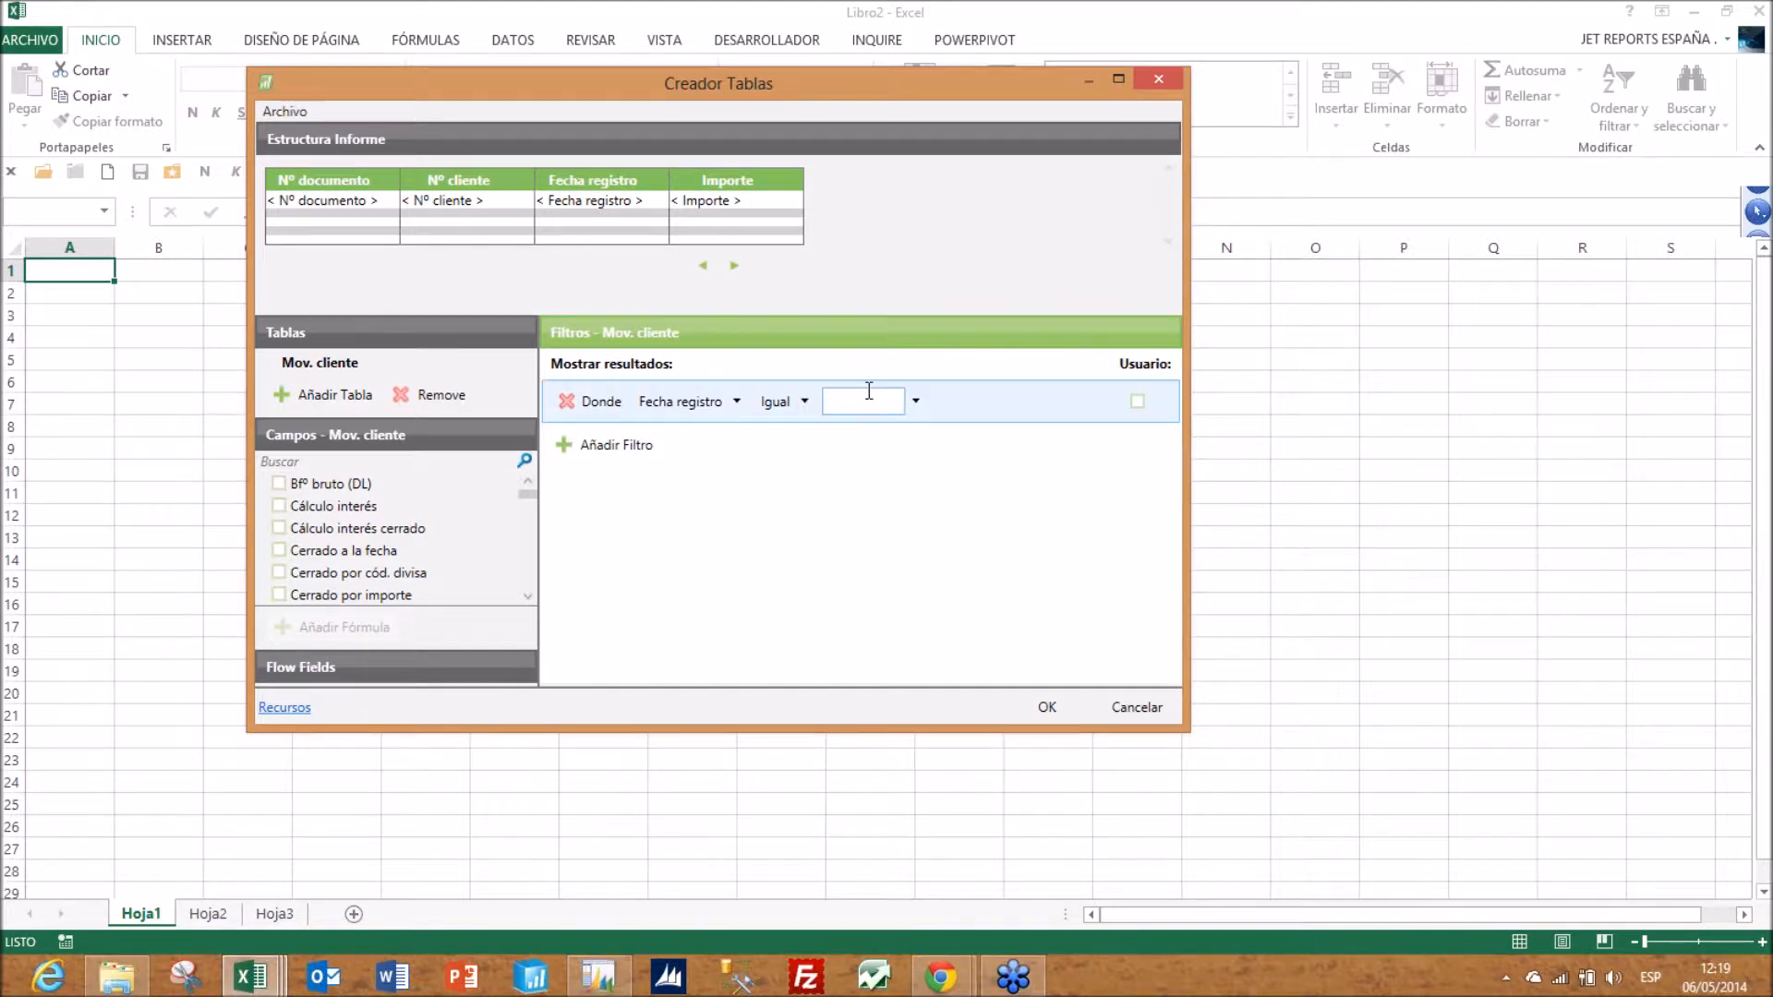
{"action": "type", "text": "01"}
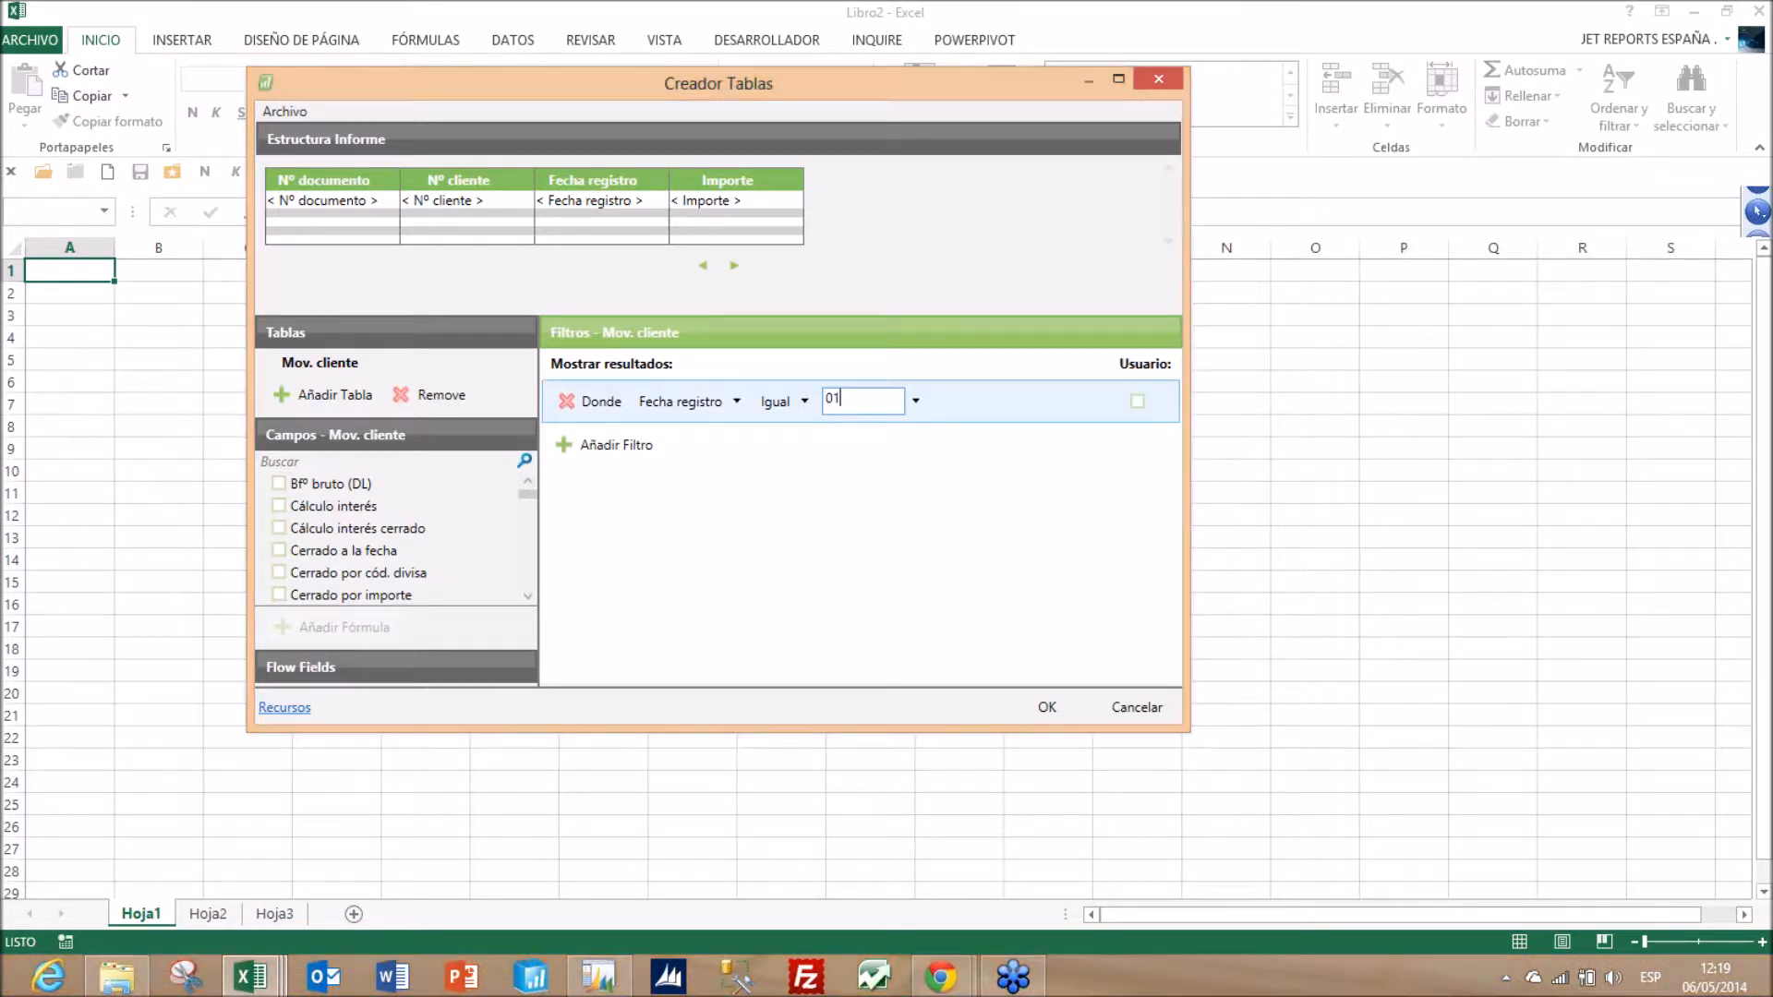
{"action": "type", "text": "/01/11.."}
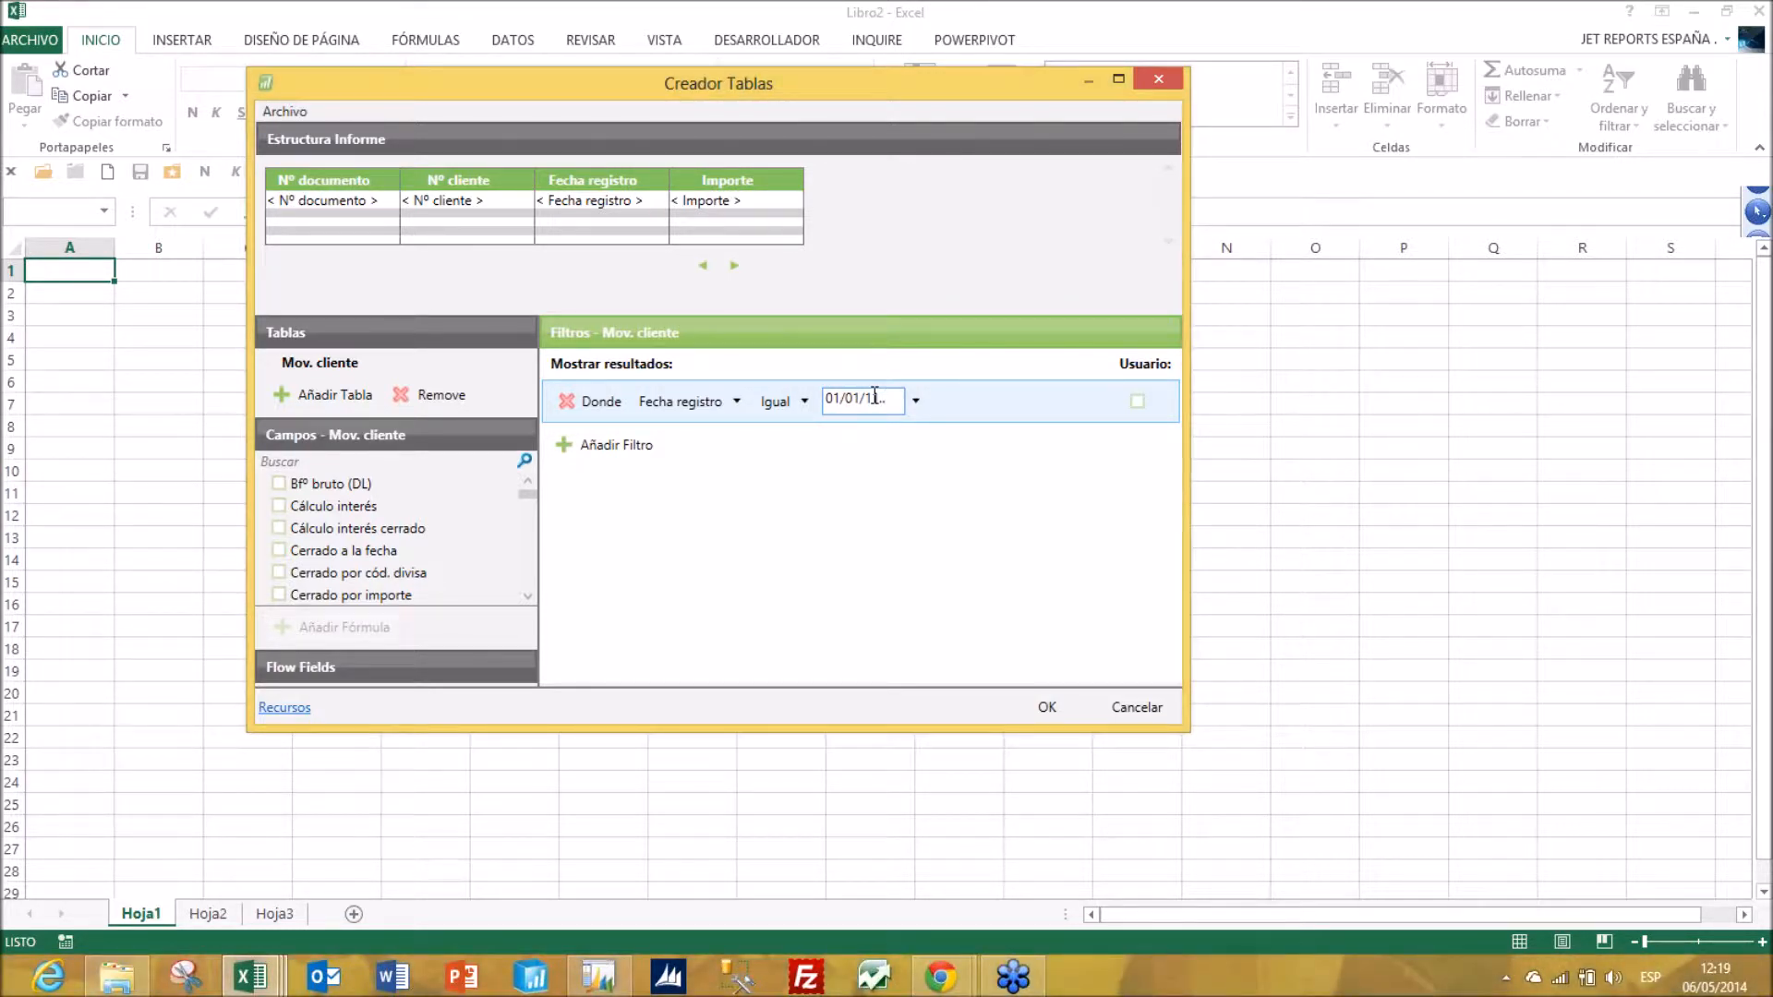
{"action": "left_click", "coordinate": [1138, 402]}
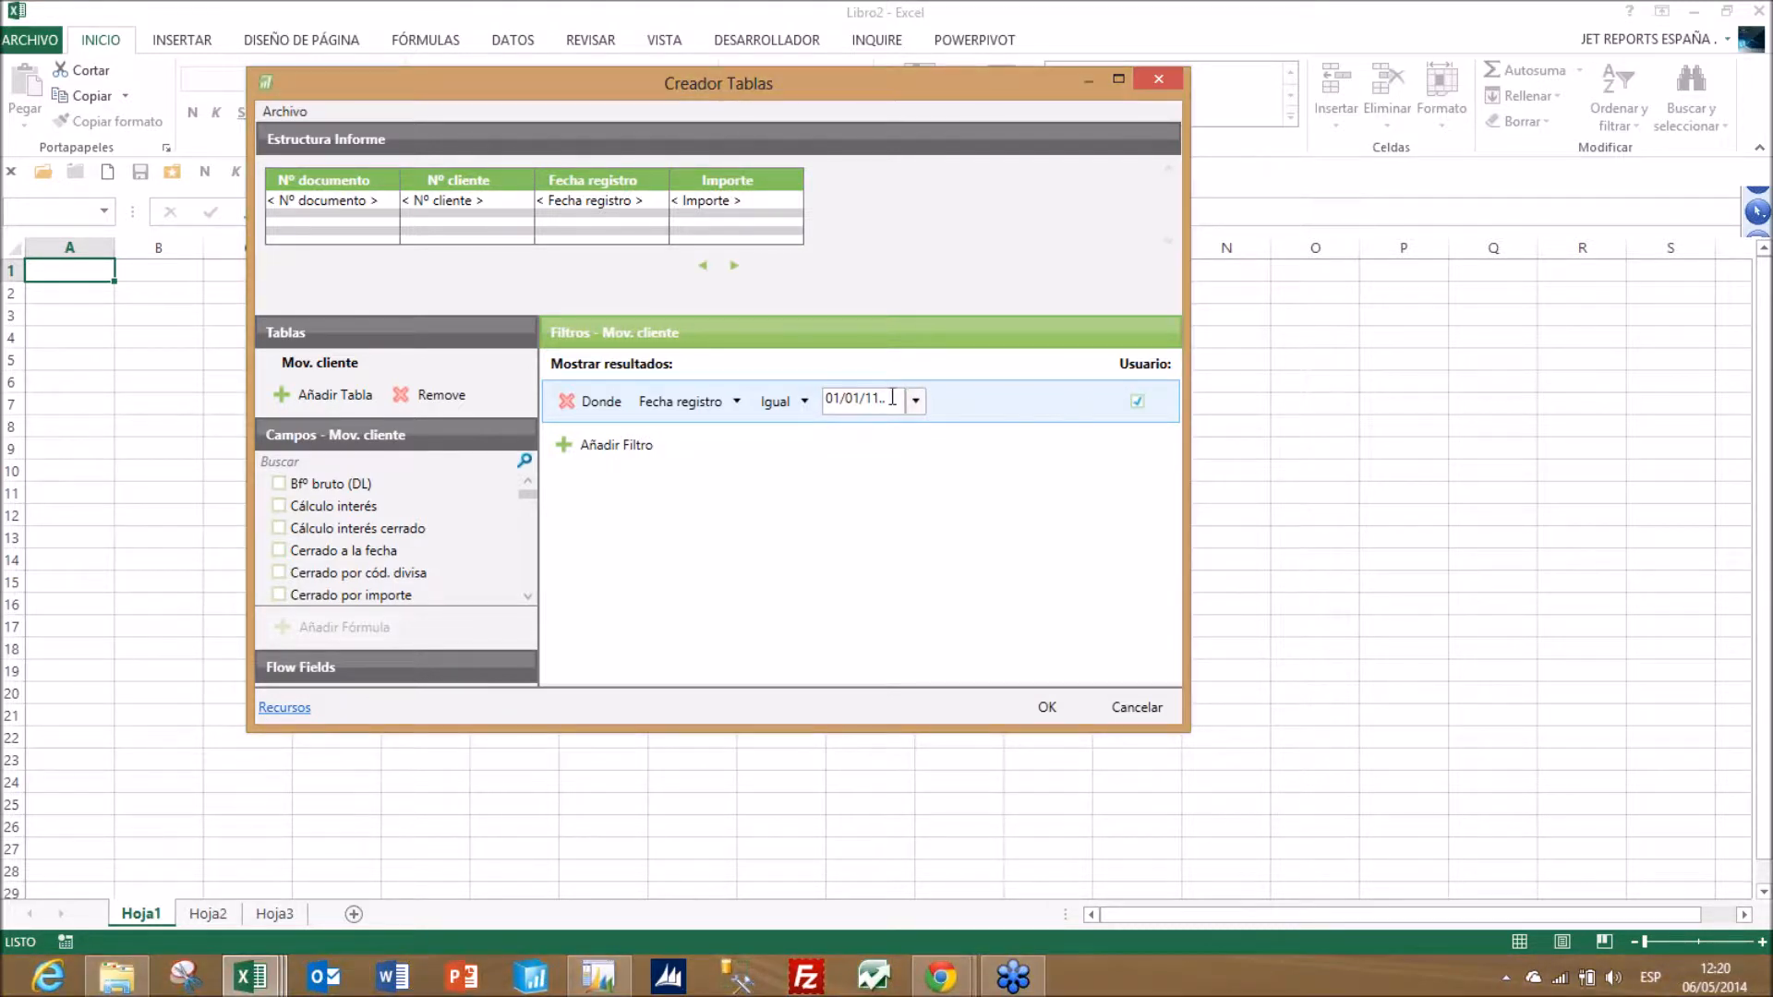
{"action": "left_click_drag", "start_coordinate": [891, 398], "coordinate": [741, 412]}
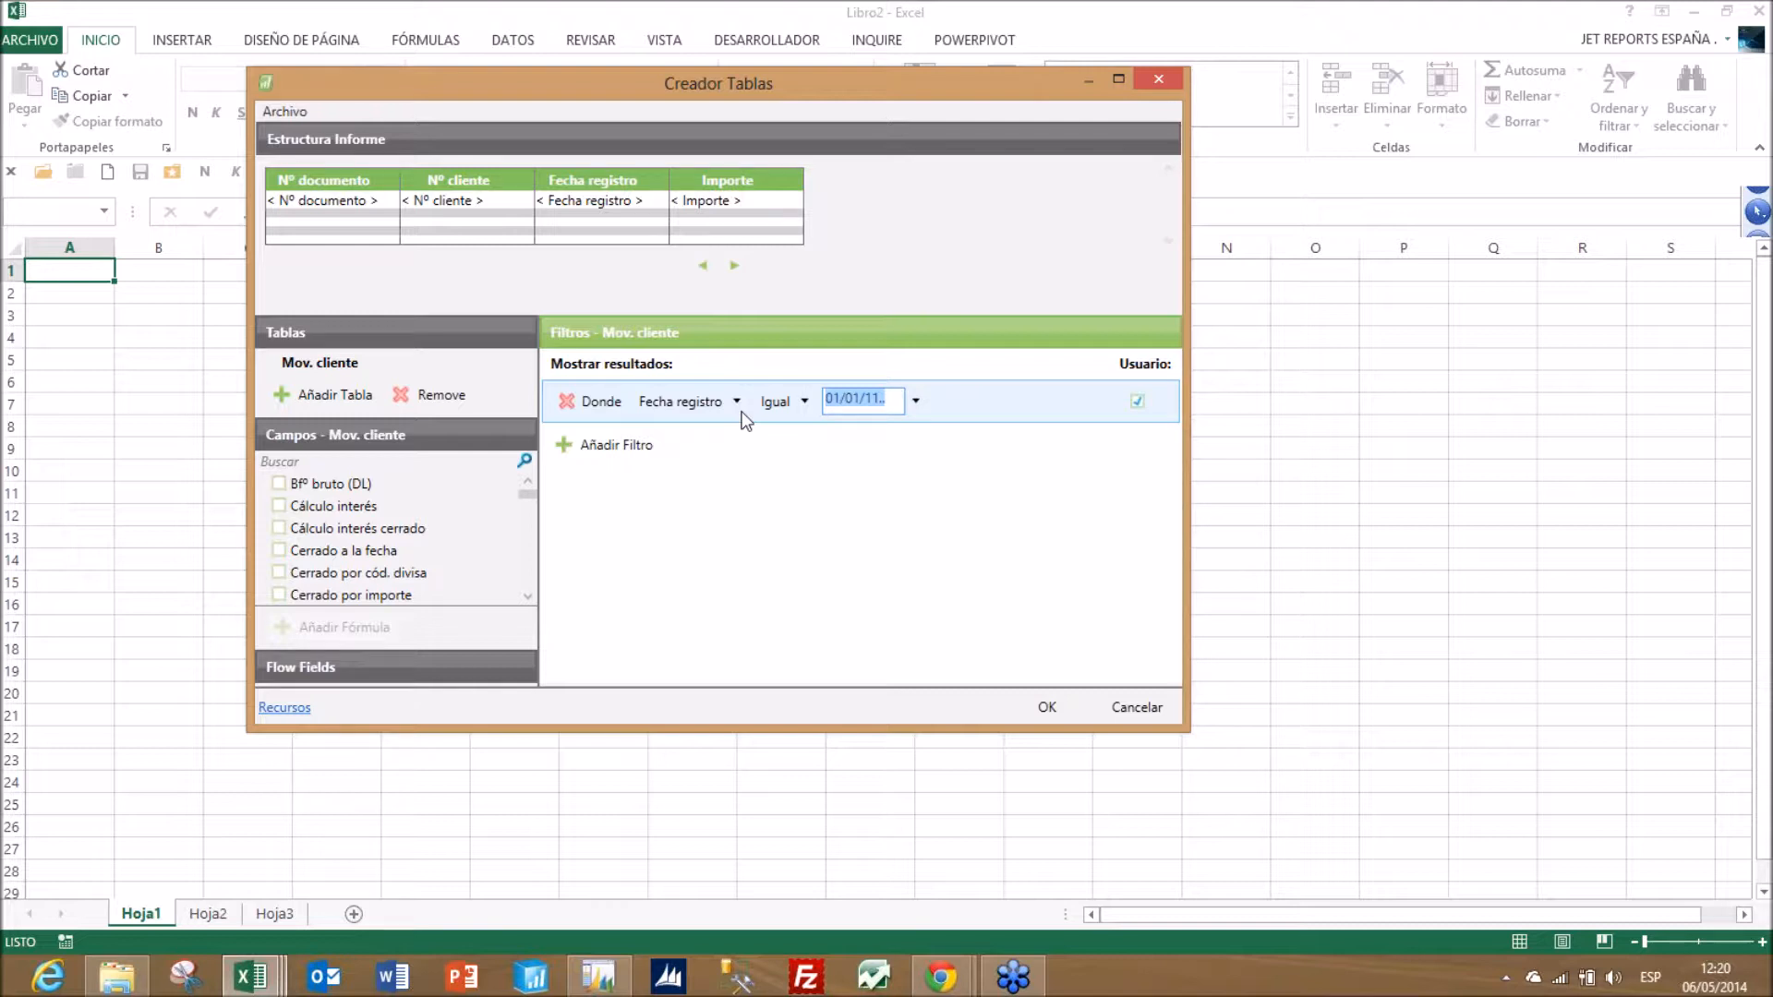
- Add a second Mov. cliente filter on the Tipo documento field
{"action": "left_click", "coordinate": [613, 445]}
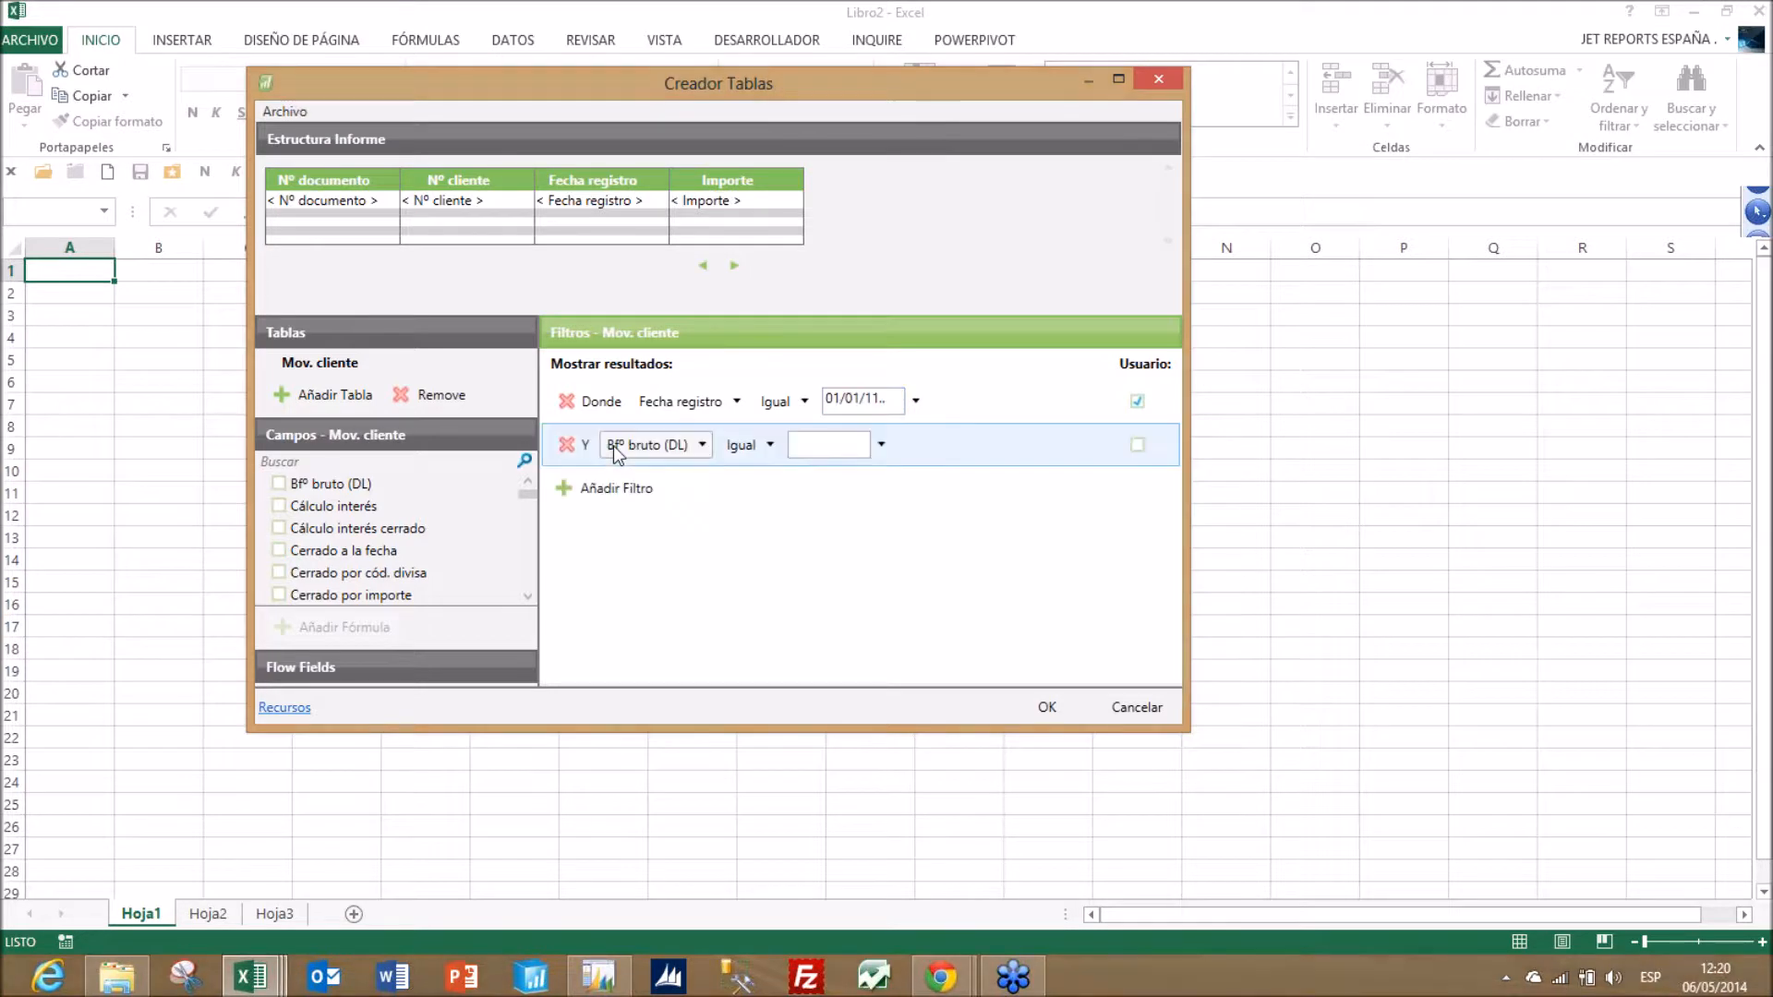
{"action": "left_click", "coordinate": [698, 444]}
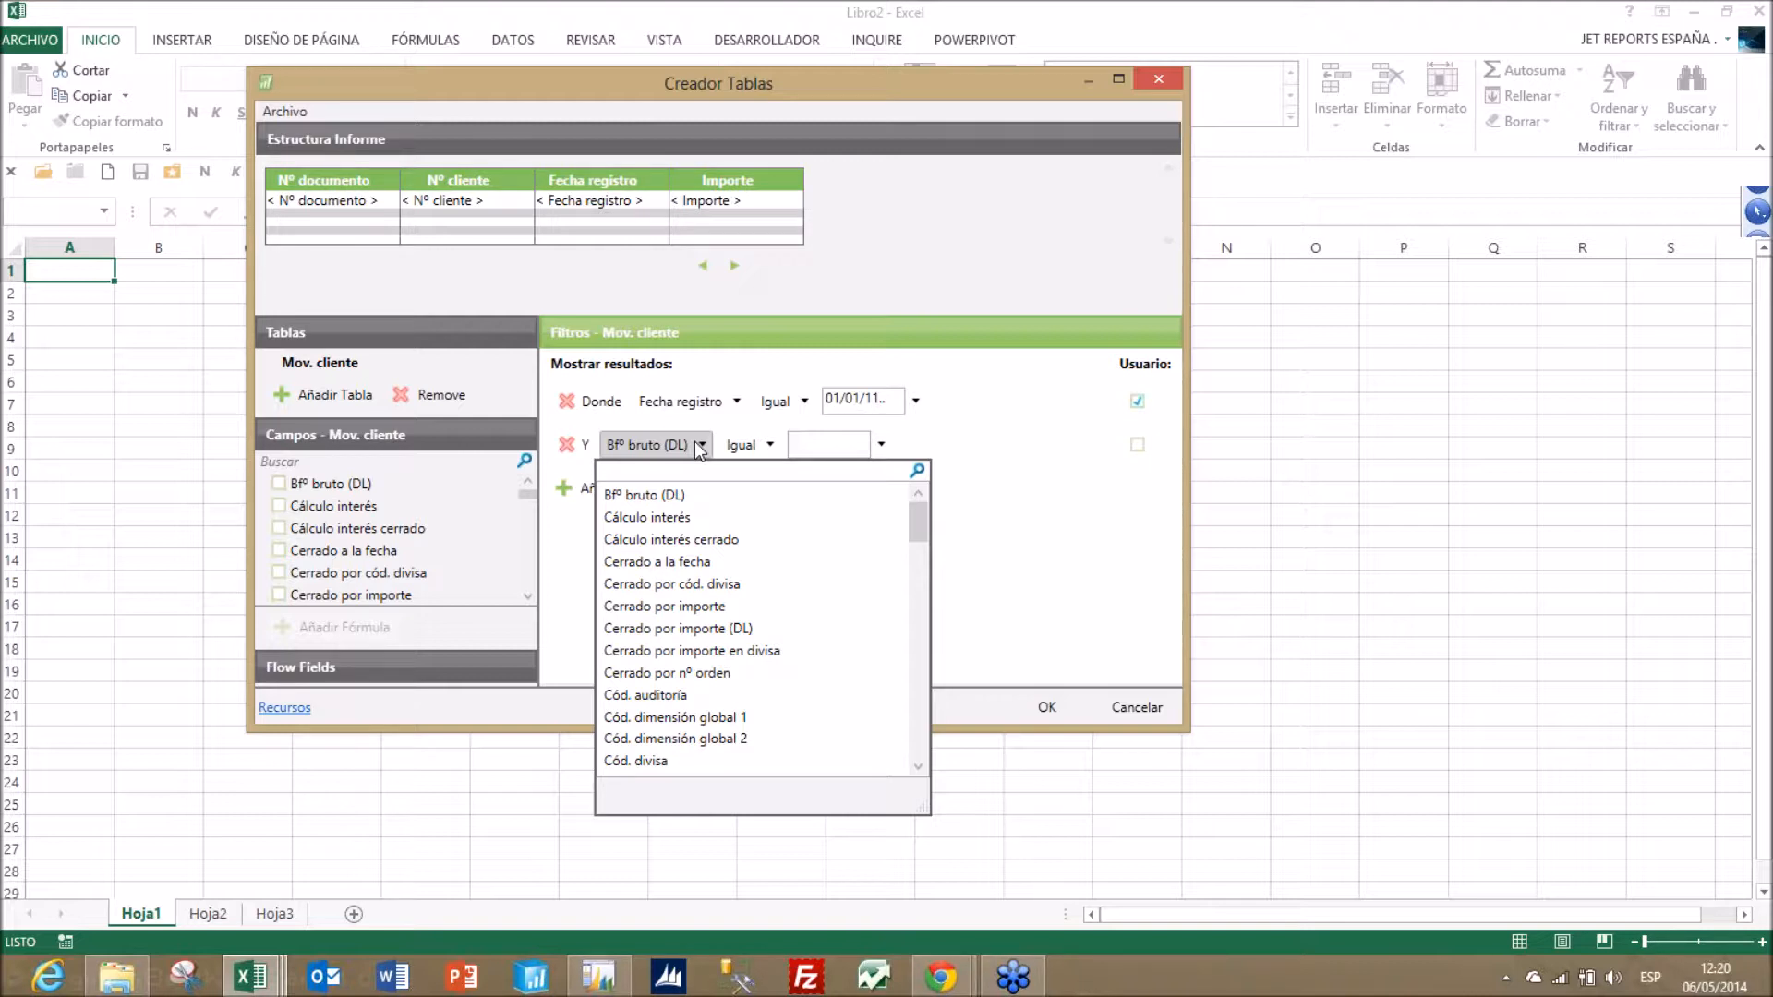
{"action": "type", "text": "TIPO DO"}
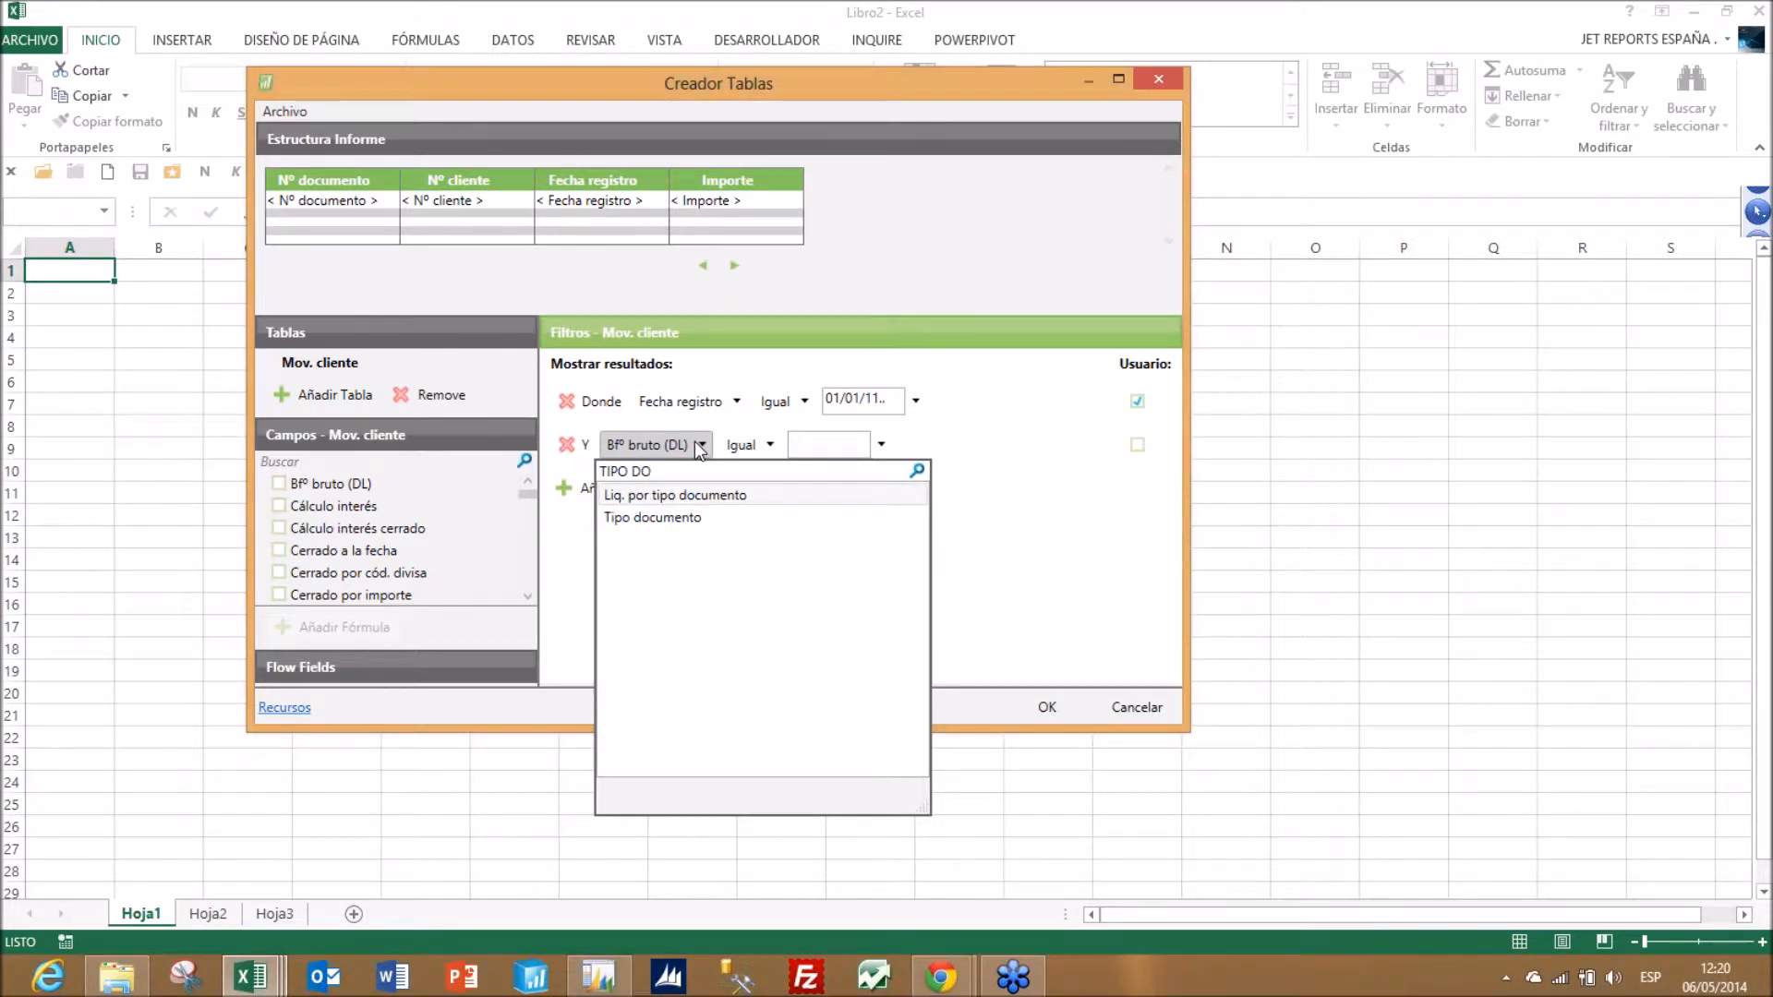
{"action": "key", "text": "Down"}
{"action": "key", "text": "Return"}
{"action": "key", "text": "Tab"}
- Set the Tipo documento filter value to Factura|Abono
{"action": "left_click", "coordinate": [897, 444]}
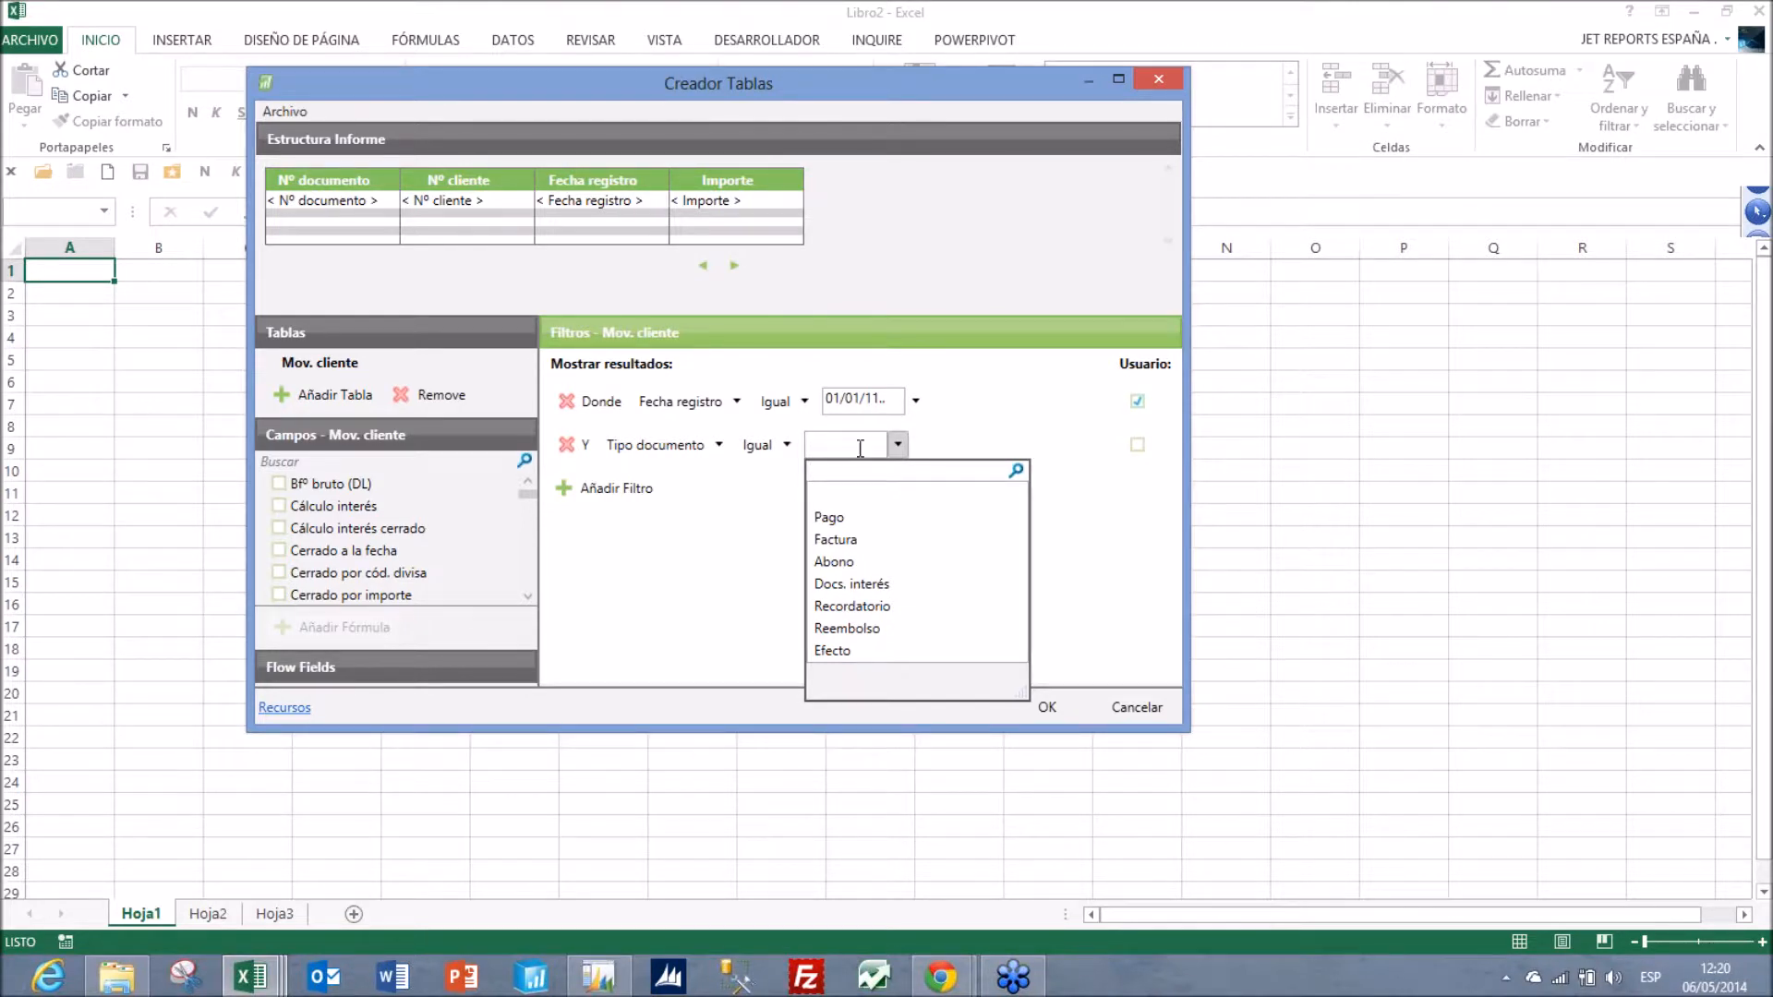
{"action": "left_click", "coordinate": [858, 447]}
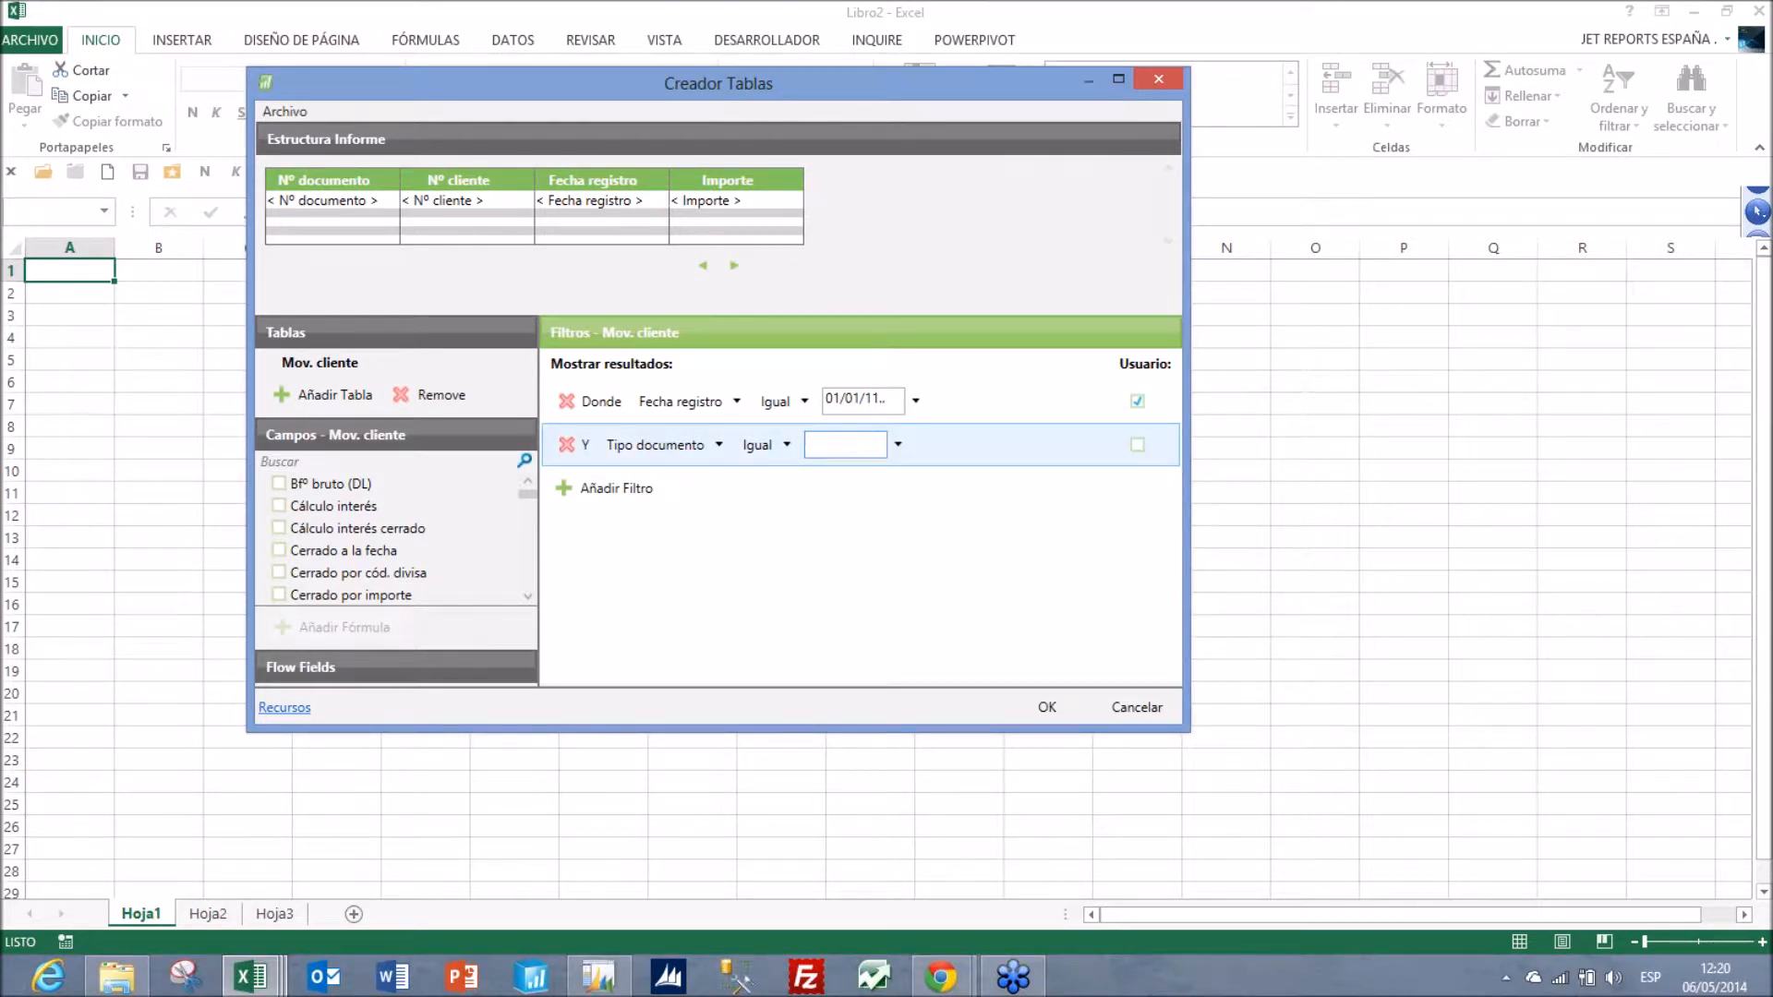
{"action": "type", "text": "Factura|Abono"}
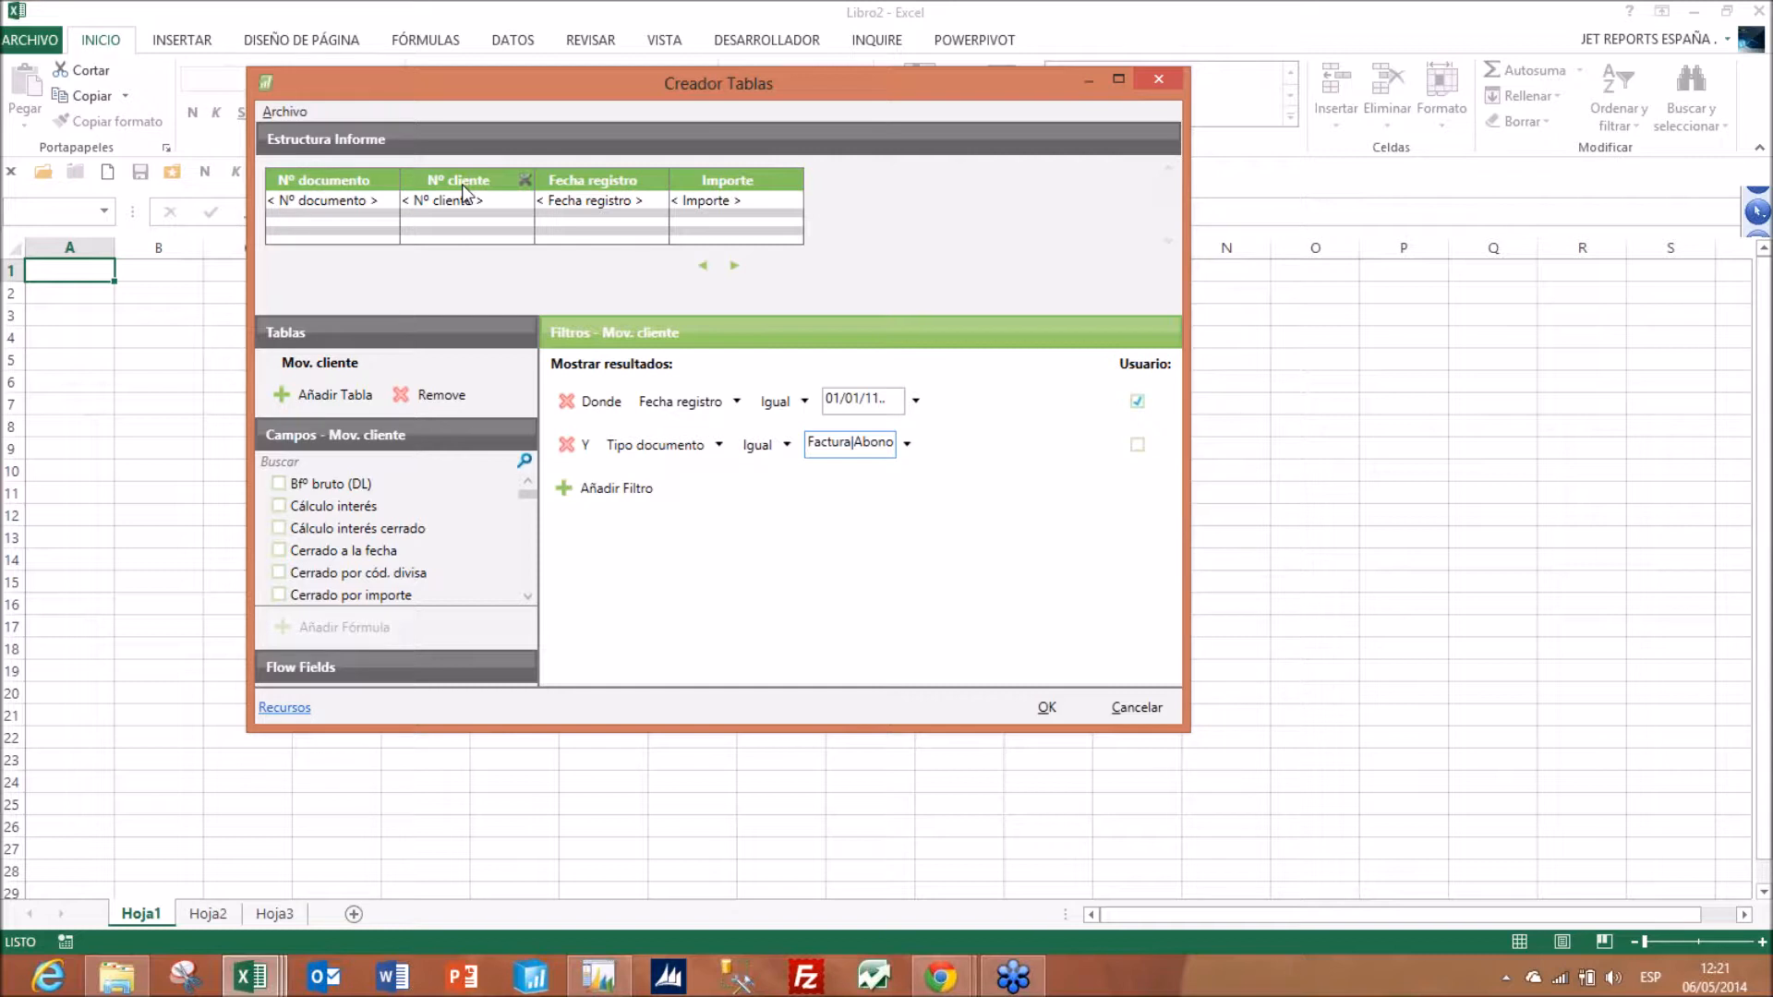
- Add the Cliente table beneath Mov. cliente as a linked table
{"action": "left_click", "coordinate": [335, 362]}
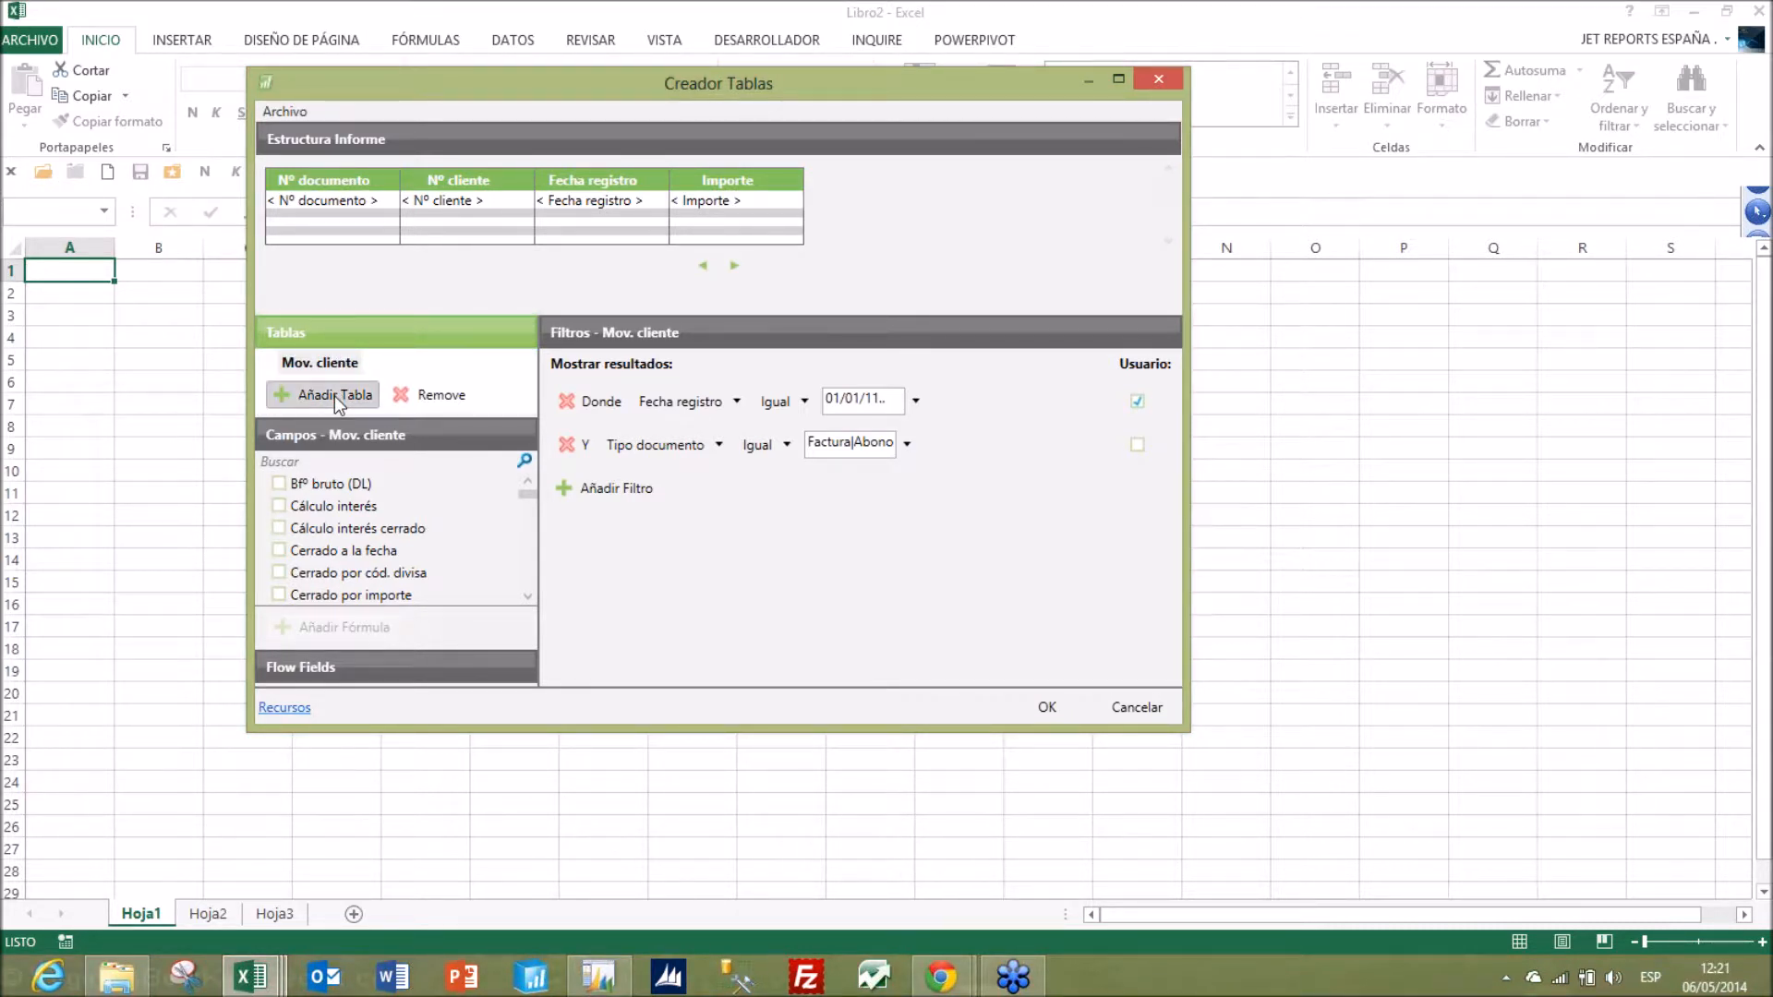
{"action": "left_click", "coordinate": [334, 395]}
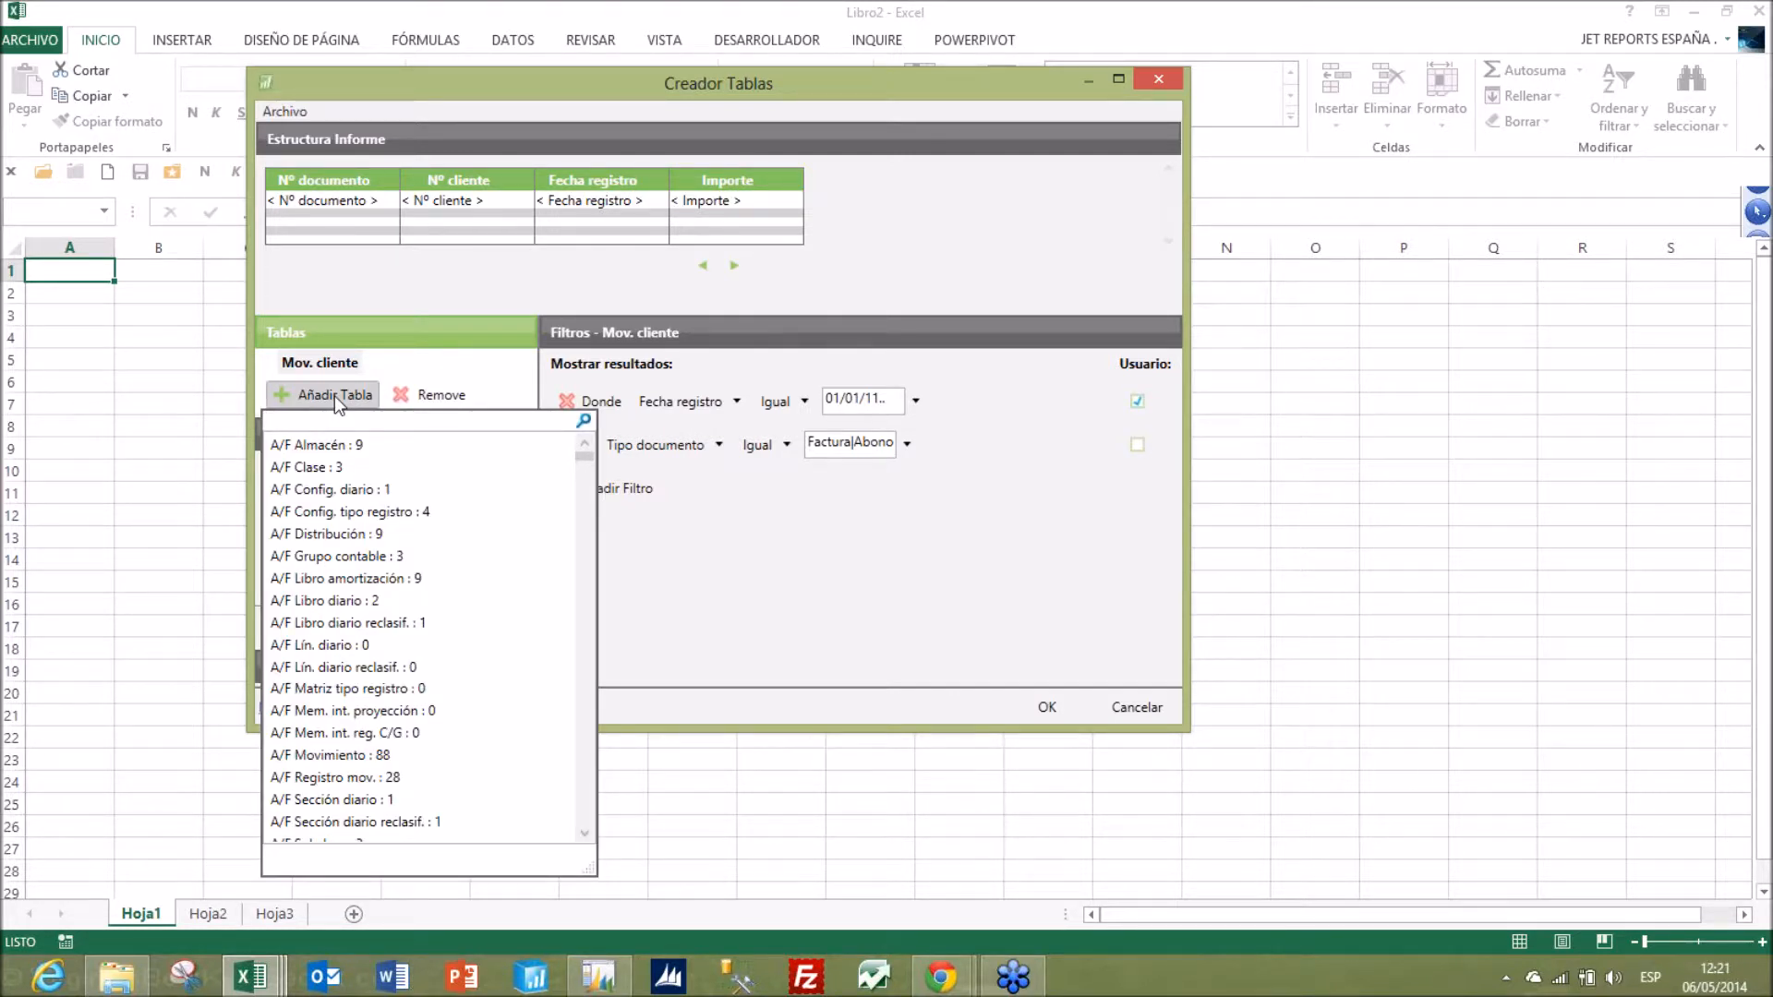
{"action": "type", "text": "cliente"}
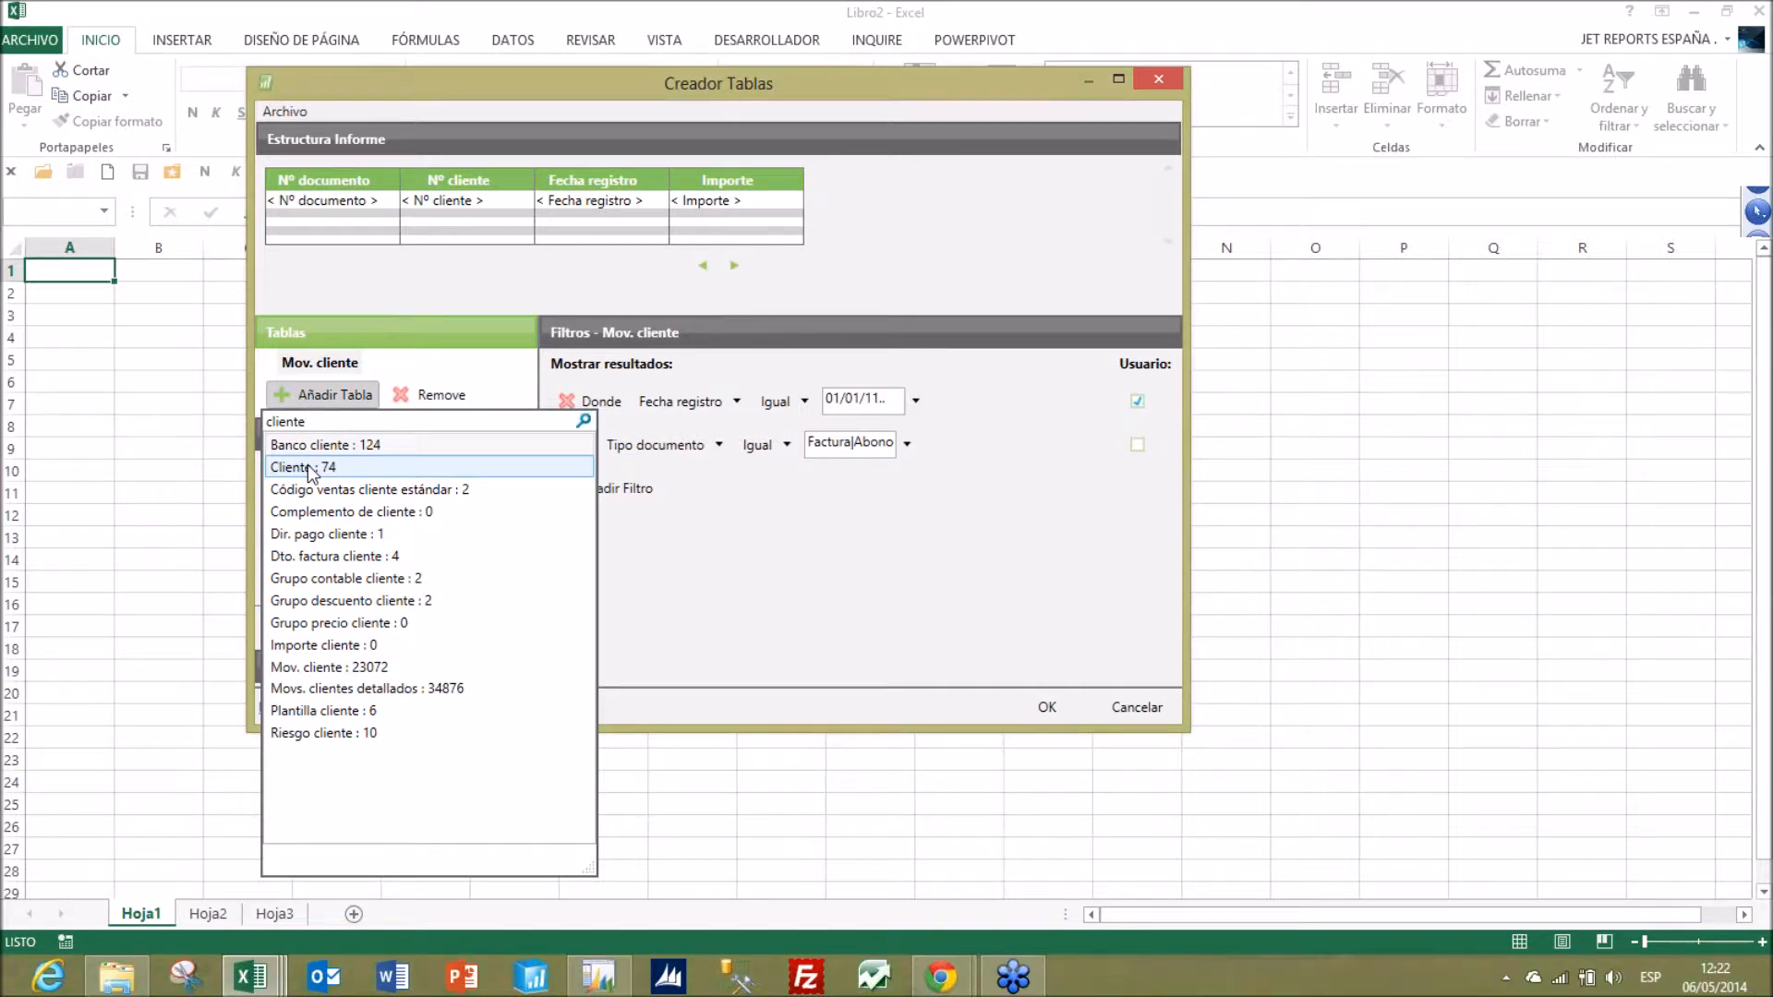
{"action": "left_click", "coordinate": [308, 468]}
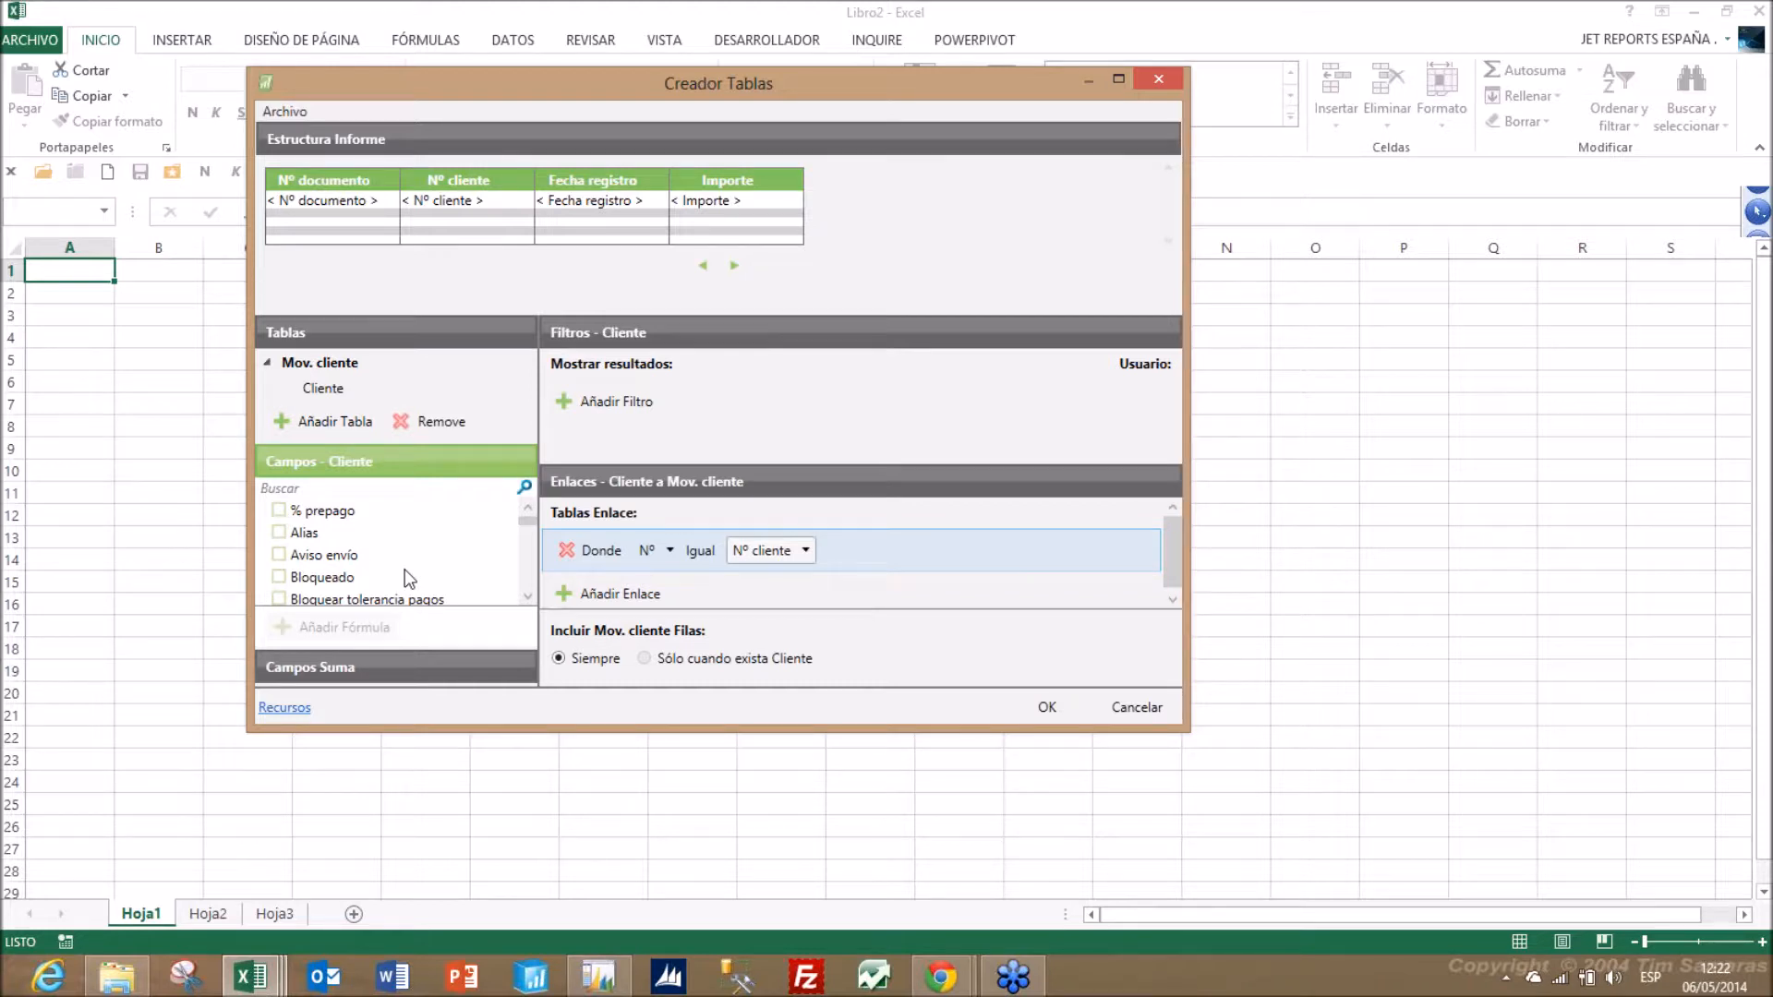
- Find the Nombre field of the Cliente table and add it to the report structure
{"action": "left_click", "coordinate": [324, 530]}
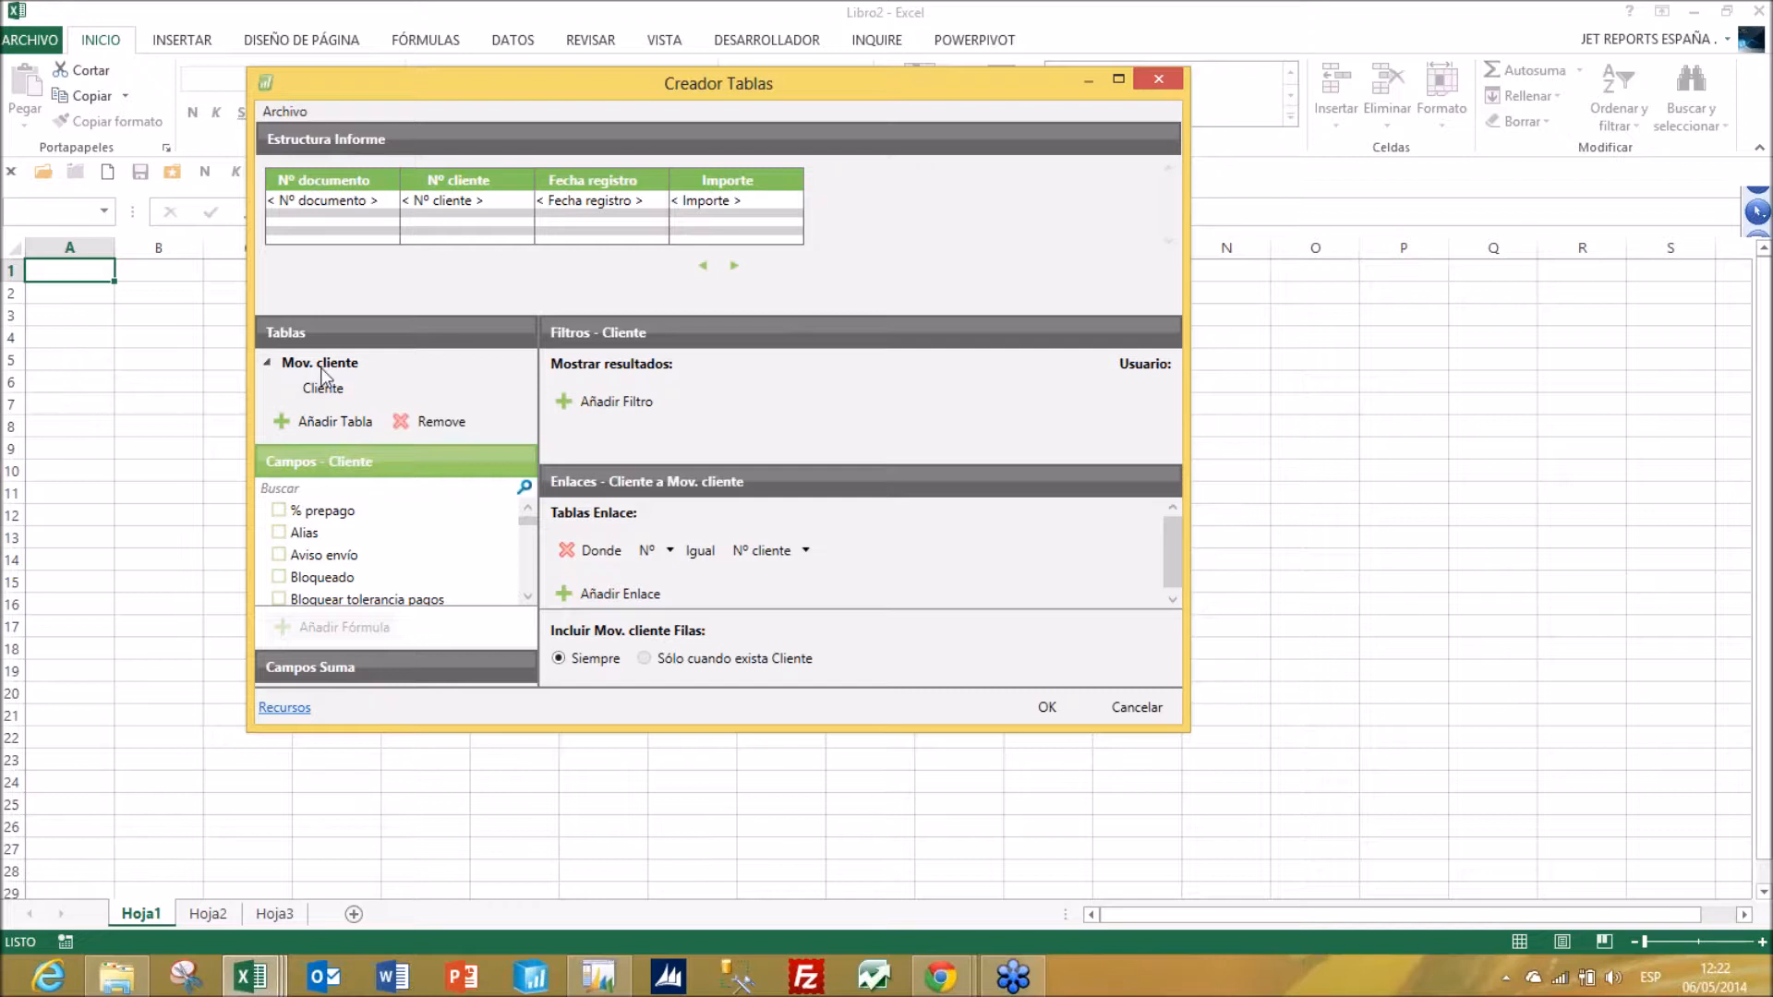
{"action": "left_click", "coordinate": [340, 490]}
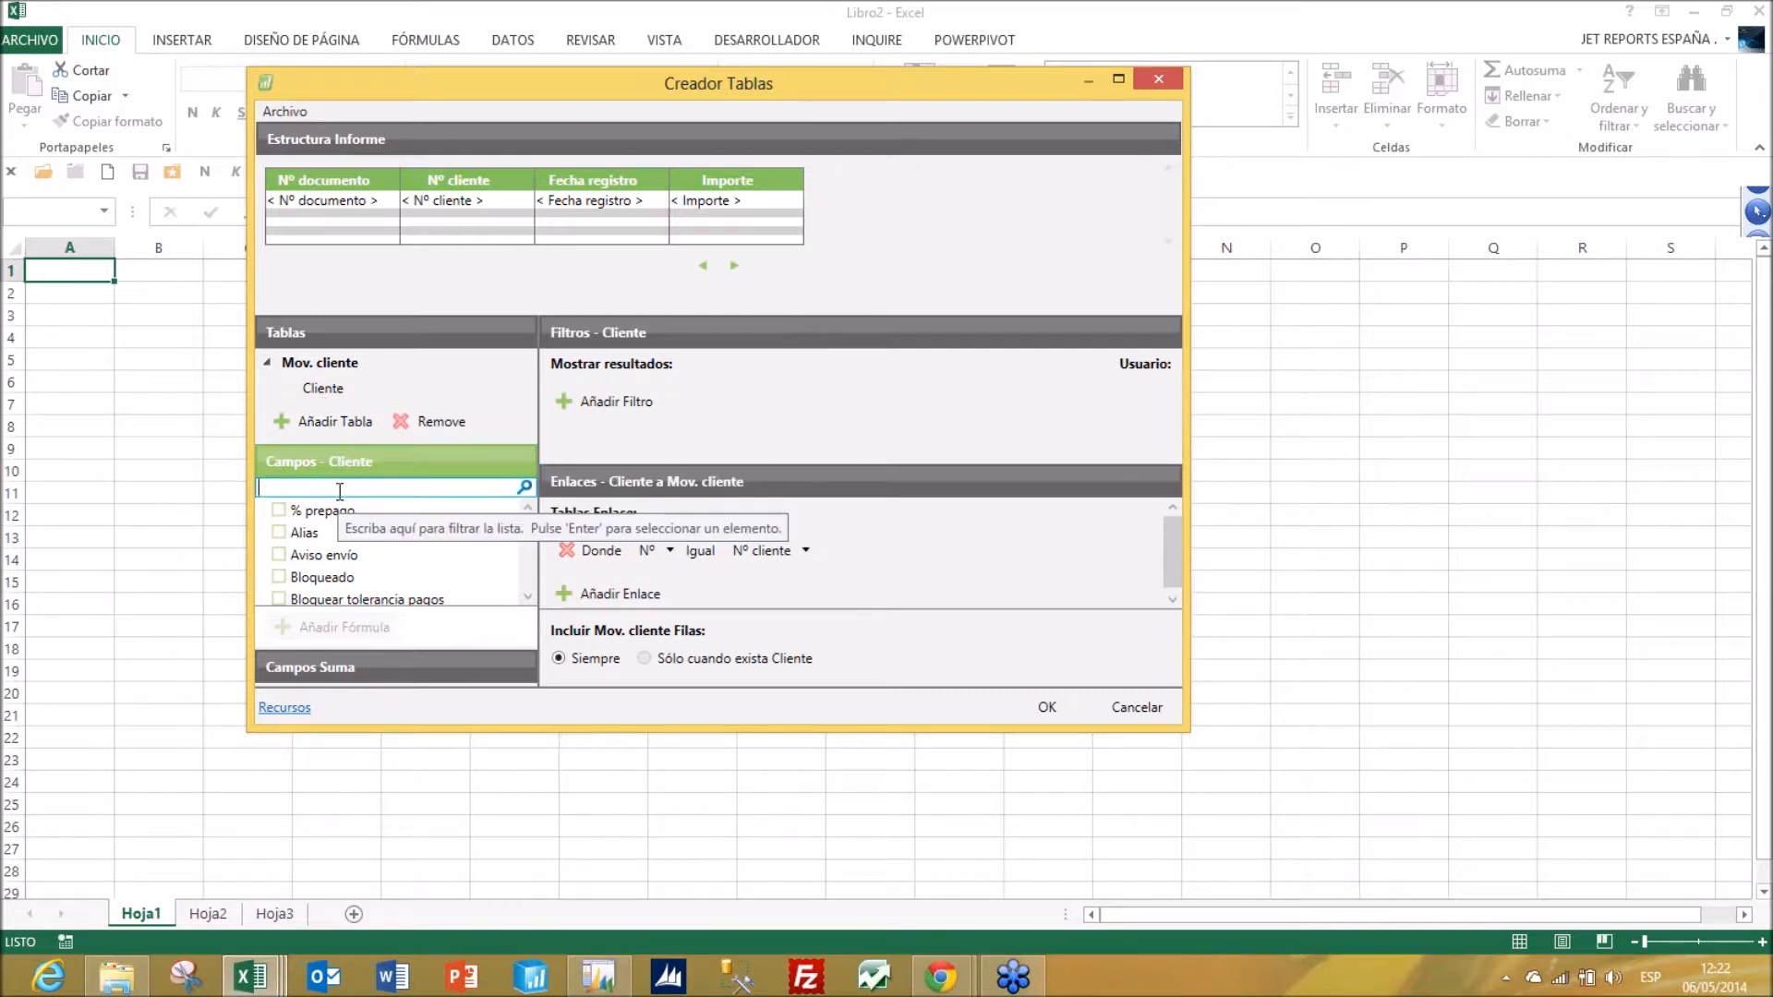
{"action": "type", "text": "no"}
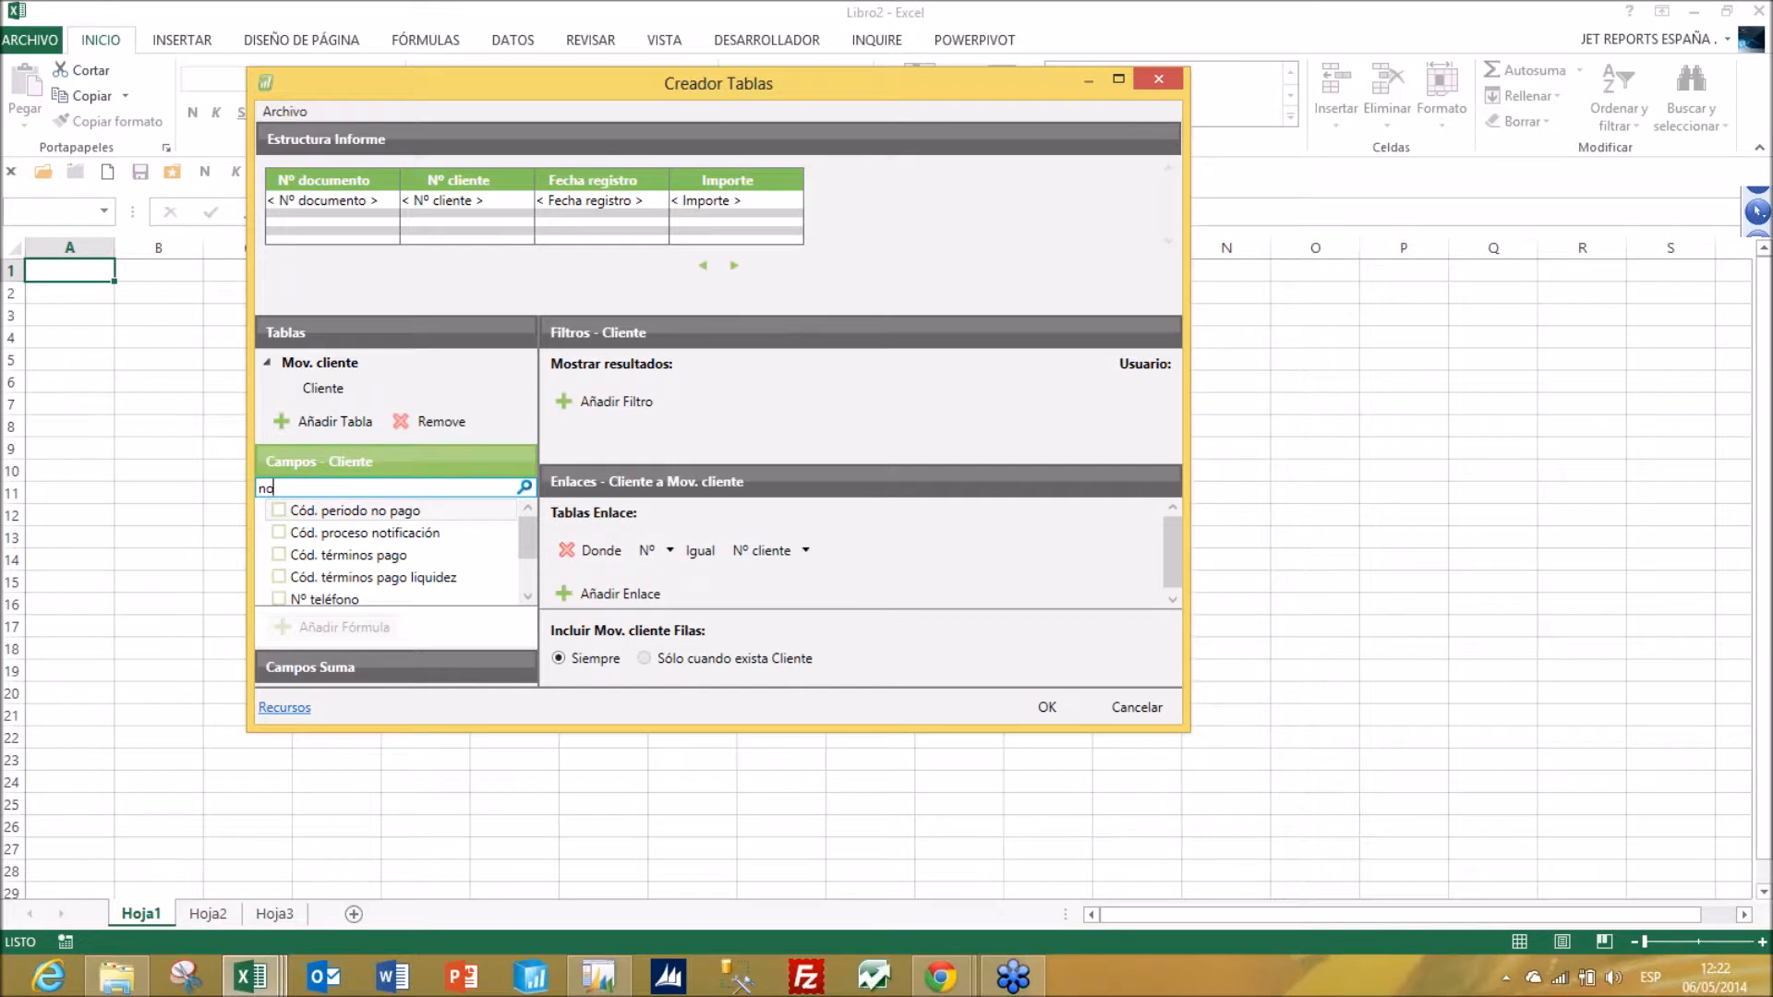
{"action": "type", "text": "mbre"}
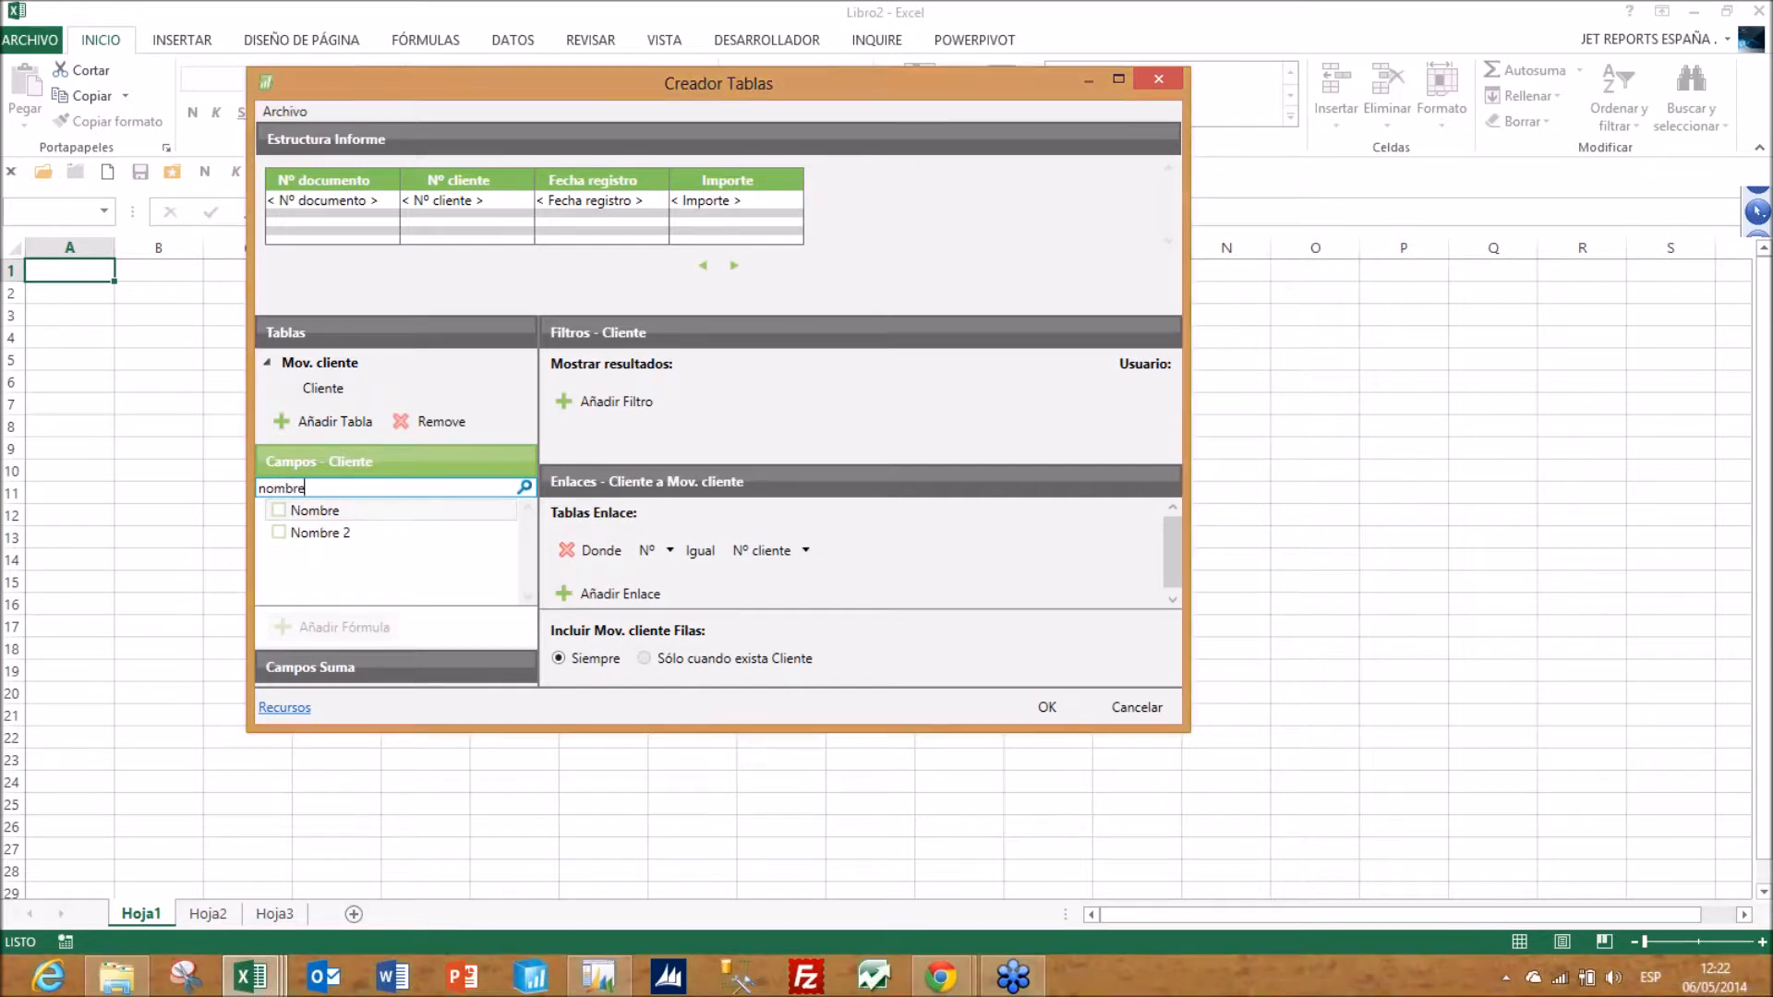
{"action": "left_click", "coordinate": [278, 513]}
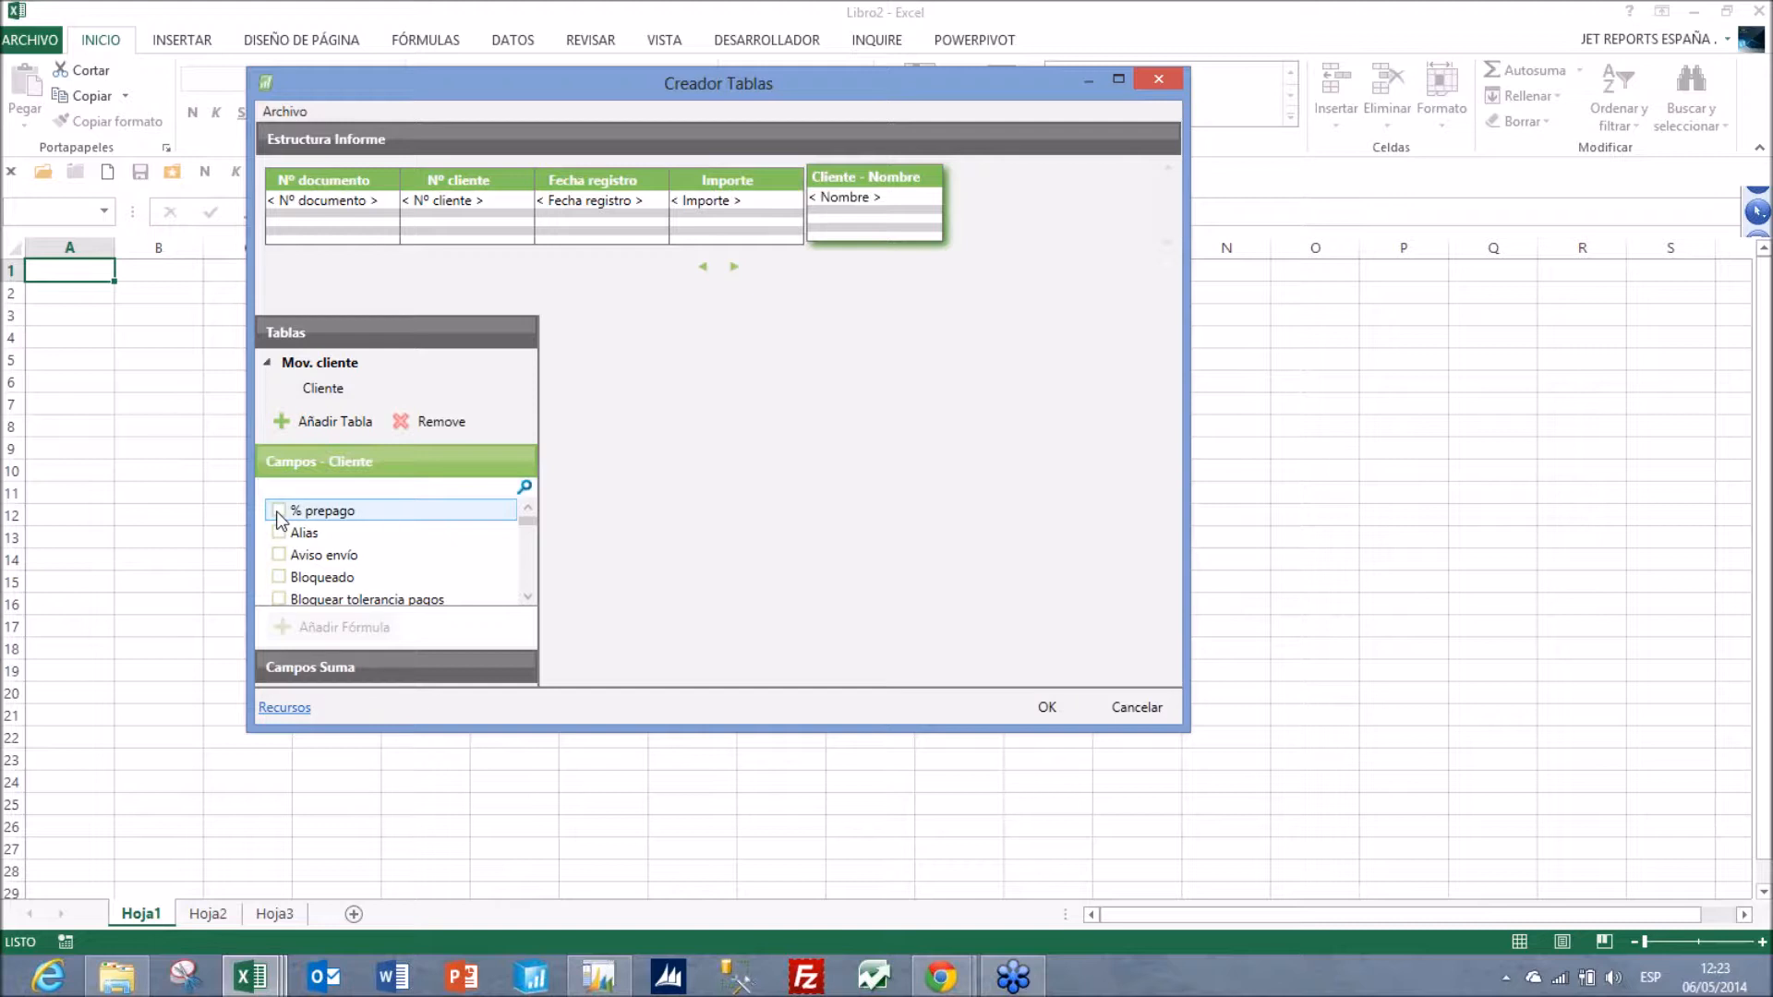
- Find the Cód. país field of the Cliente table and add it to the report structure
{"action": "left_click", "coordinate": [296, 487]}
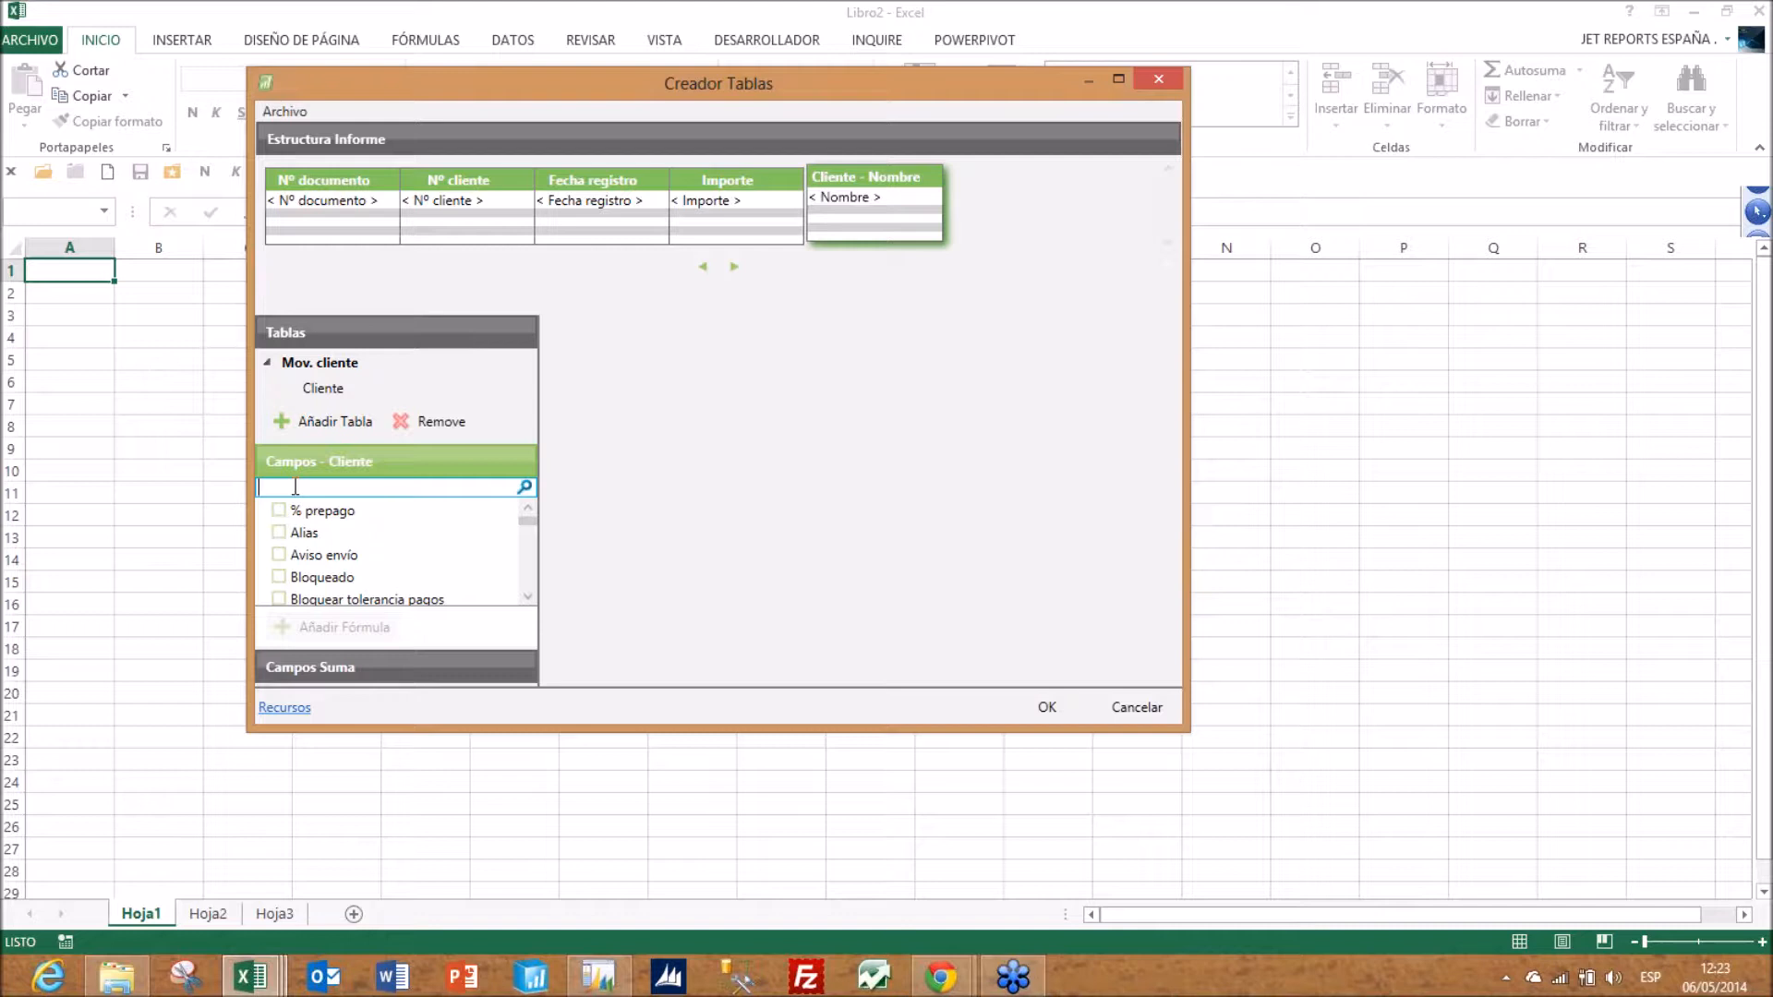
{"action": "type", "text": "c"}
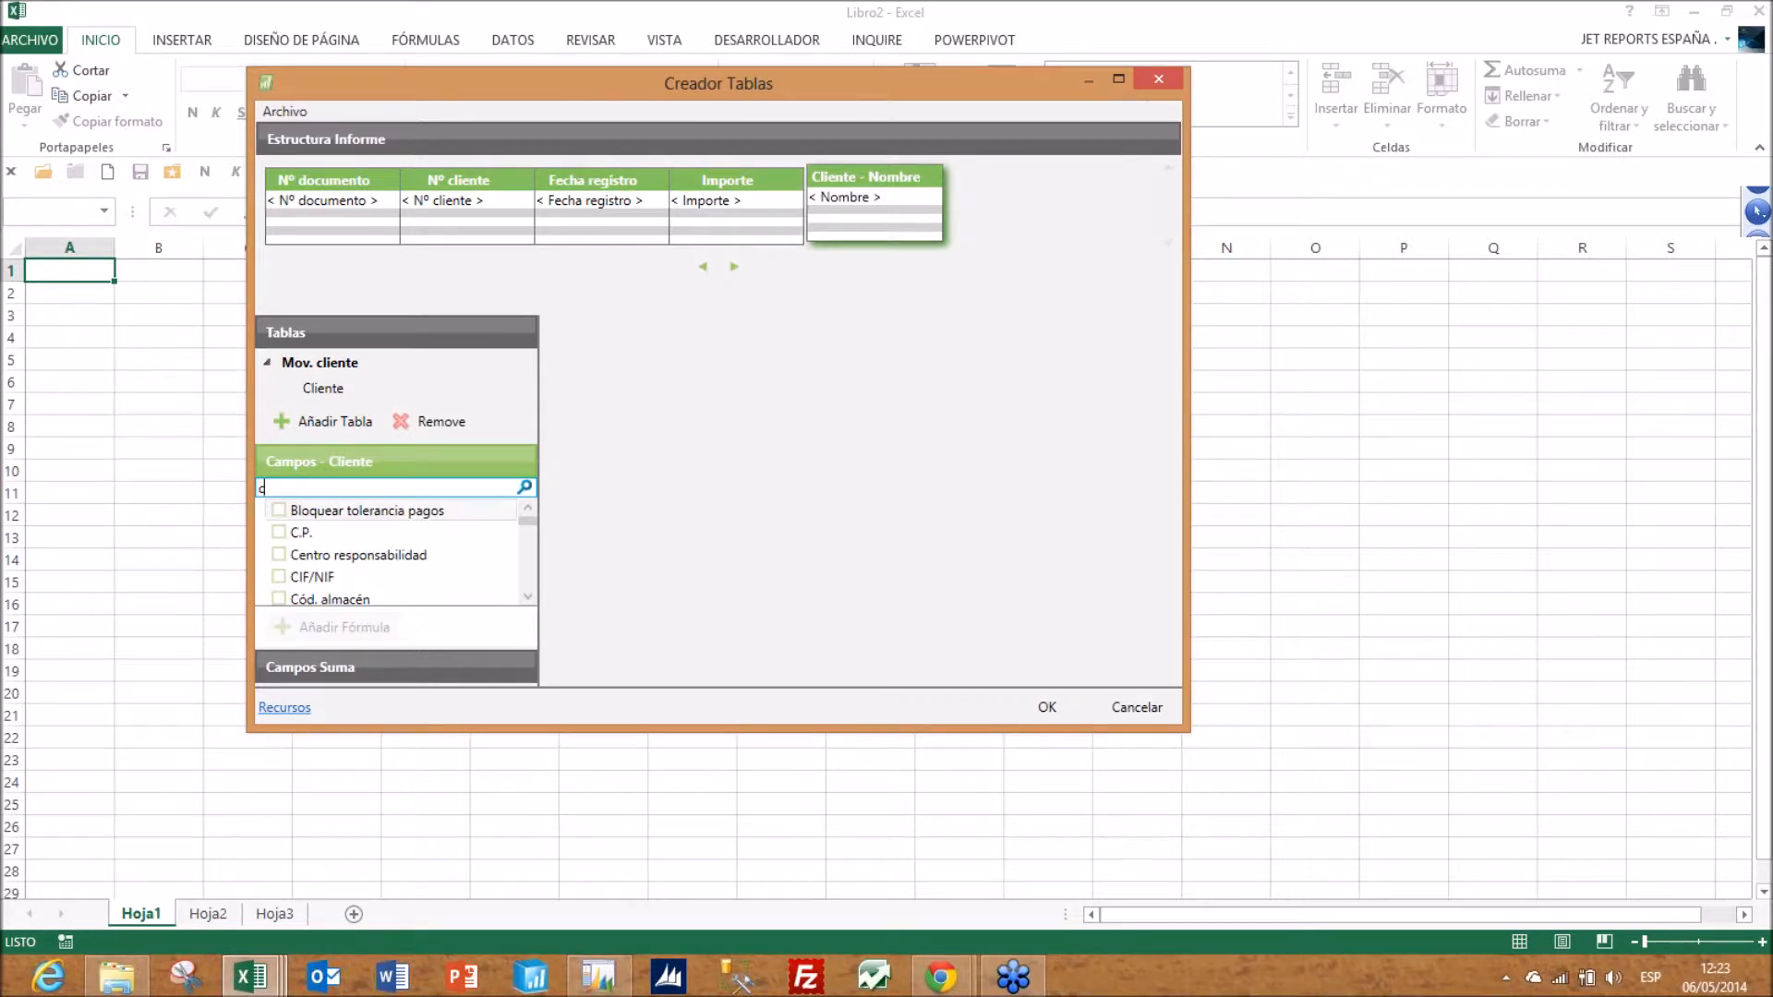
{"action": "type", "text": "ód. p"}
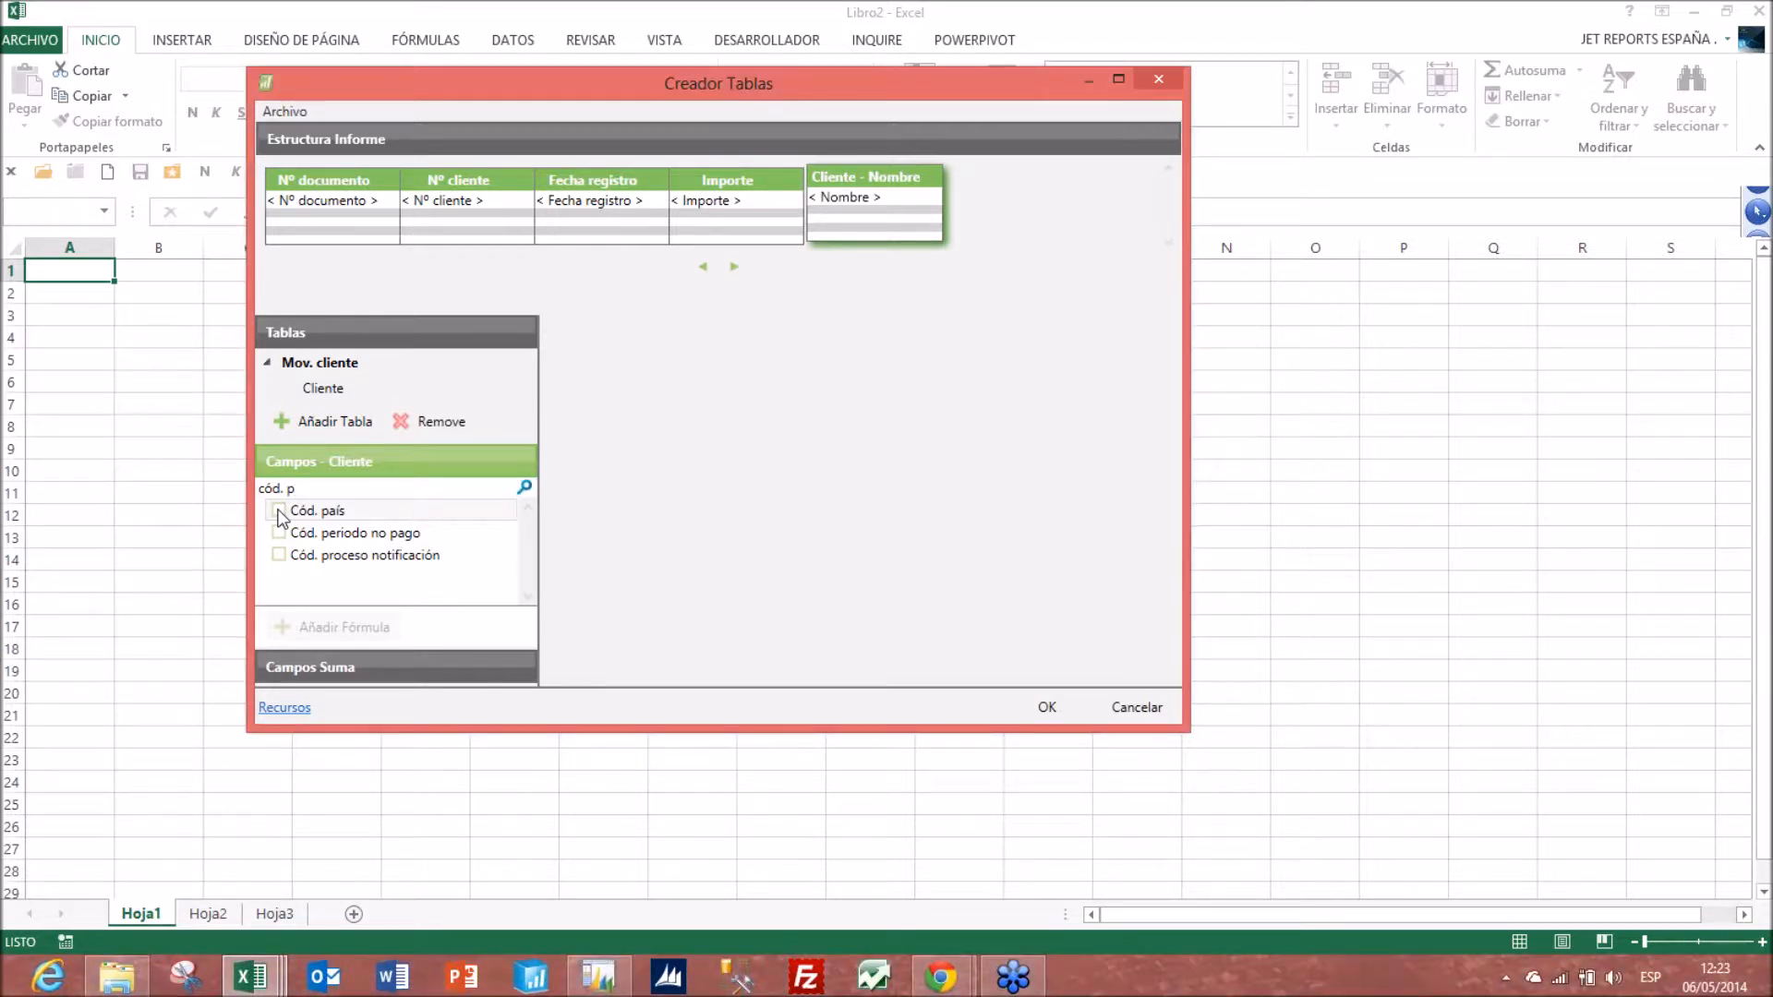
{"action": "left_click", "coordinate": [279, 510]}
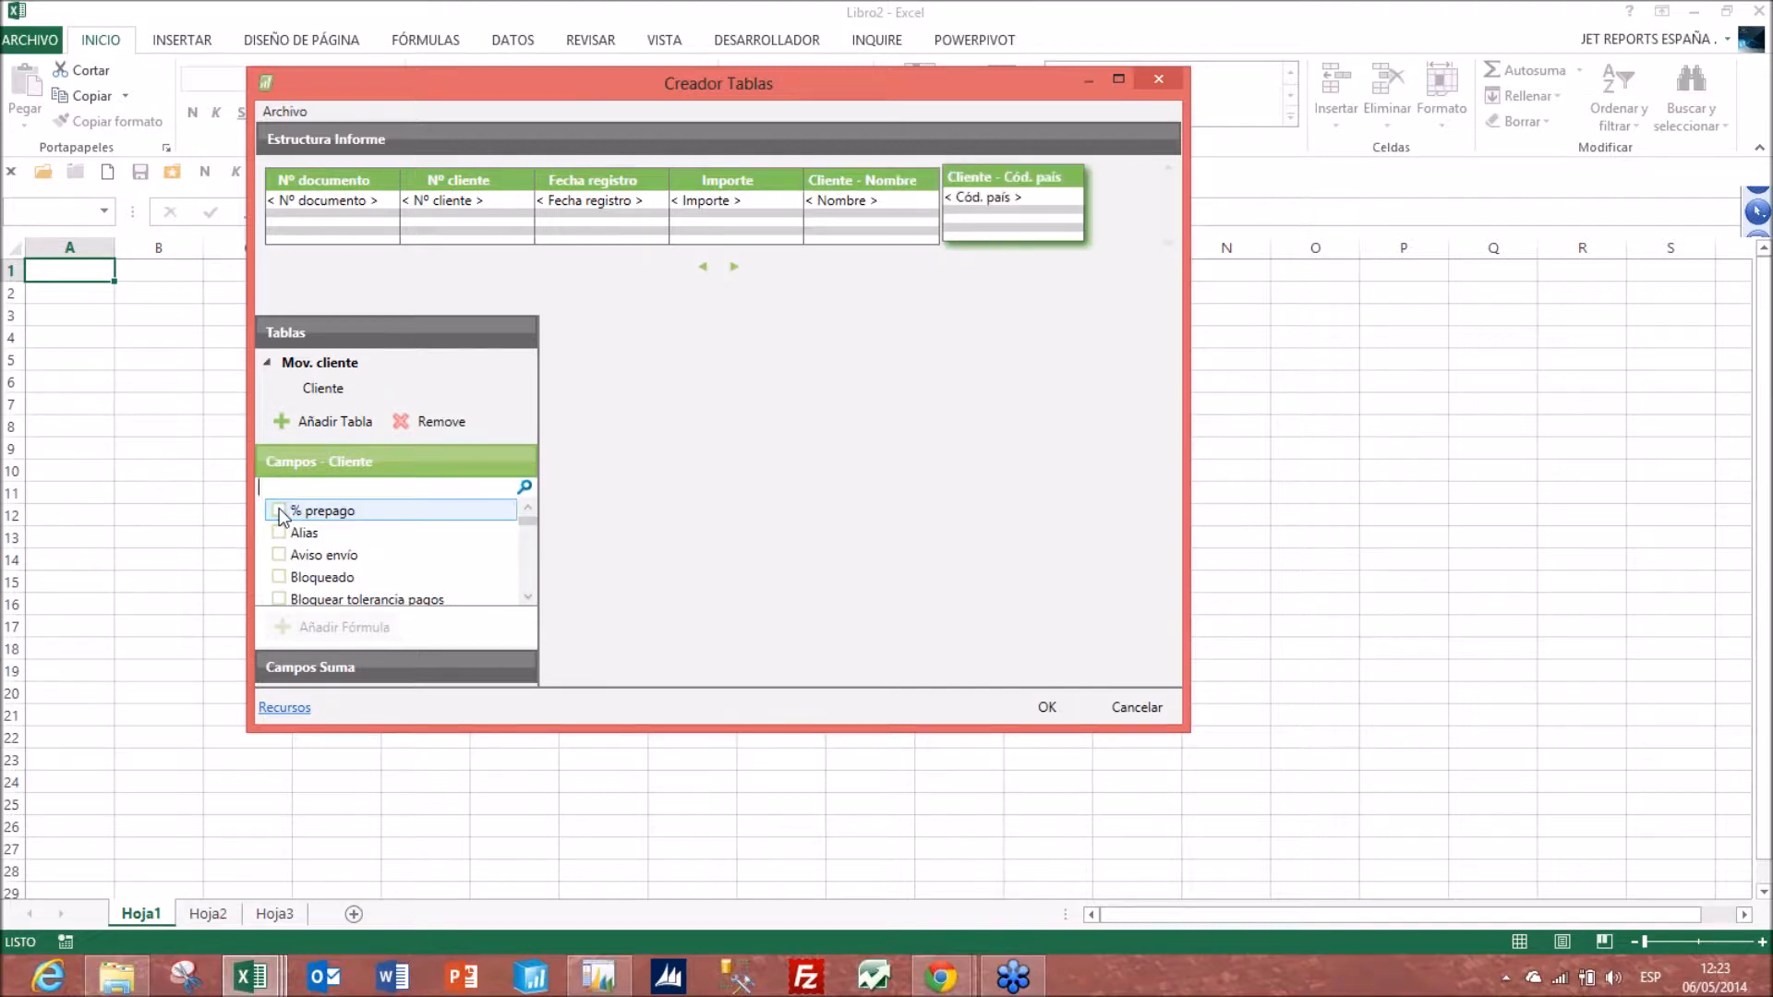
- Add the País table beneath Cliente as a linked table
{"action": "left_click", "coordinate": [314, 384]}
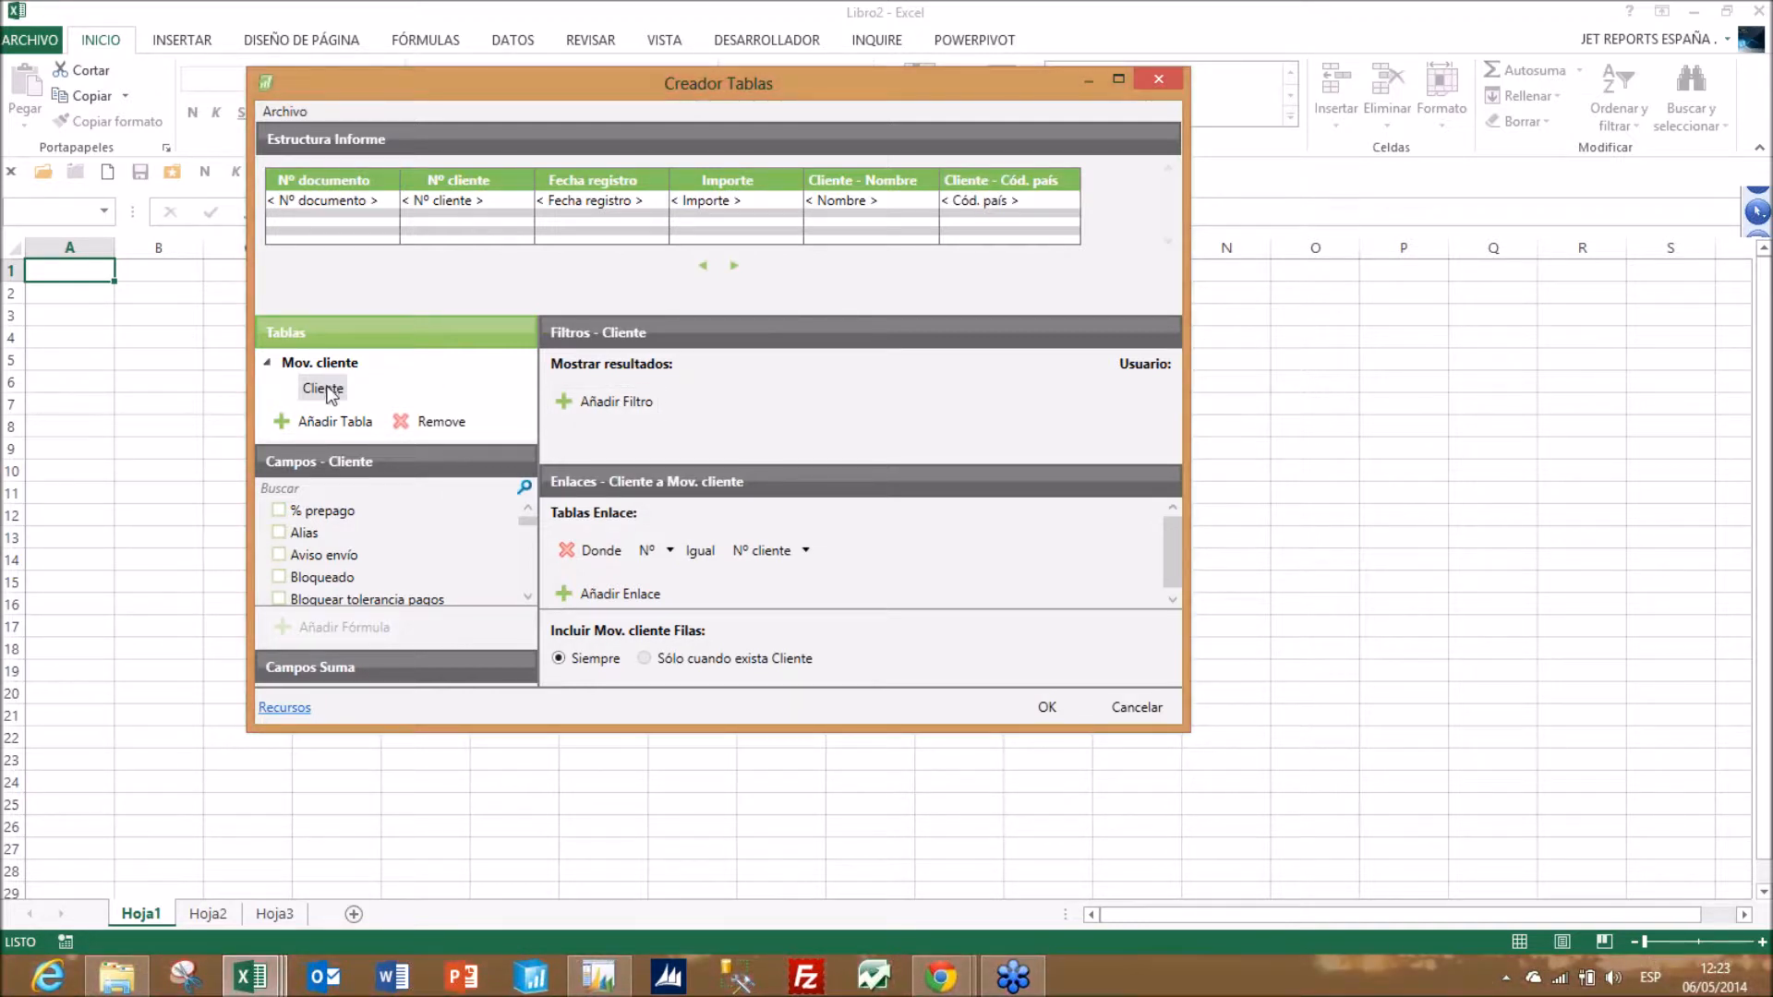
{"action": "left_click", "coordinate": [338, 419]}
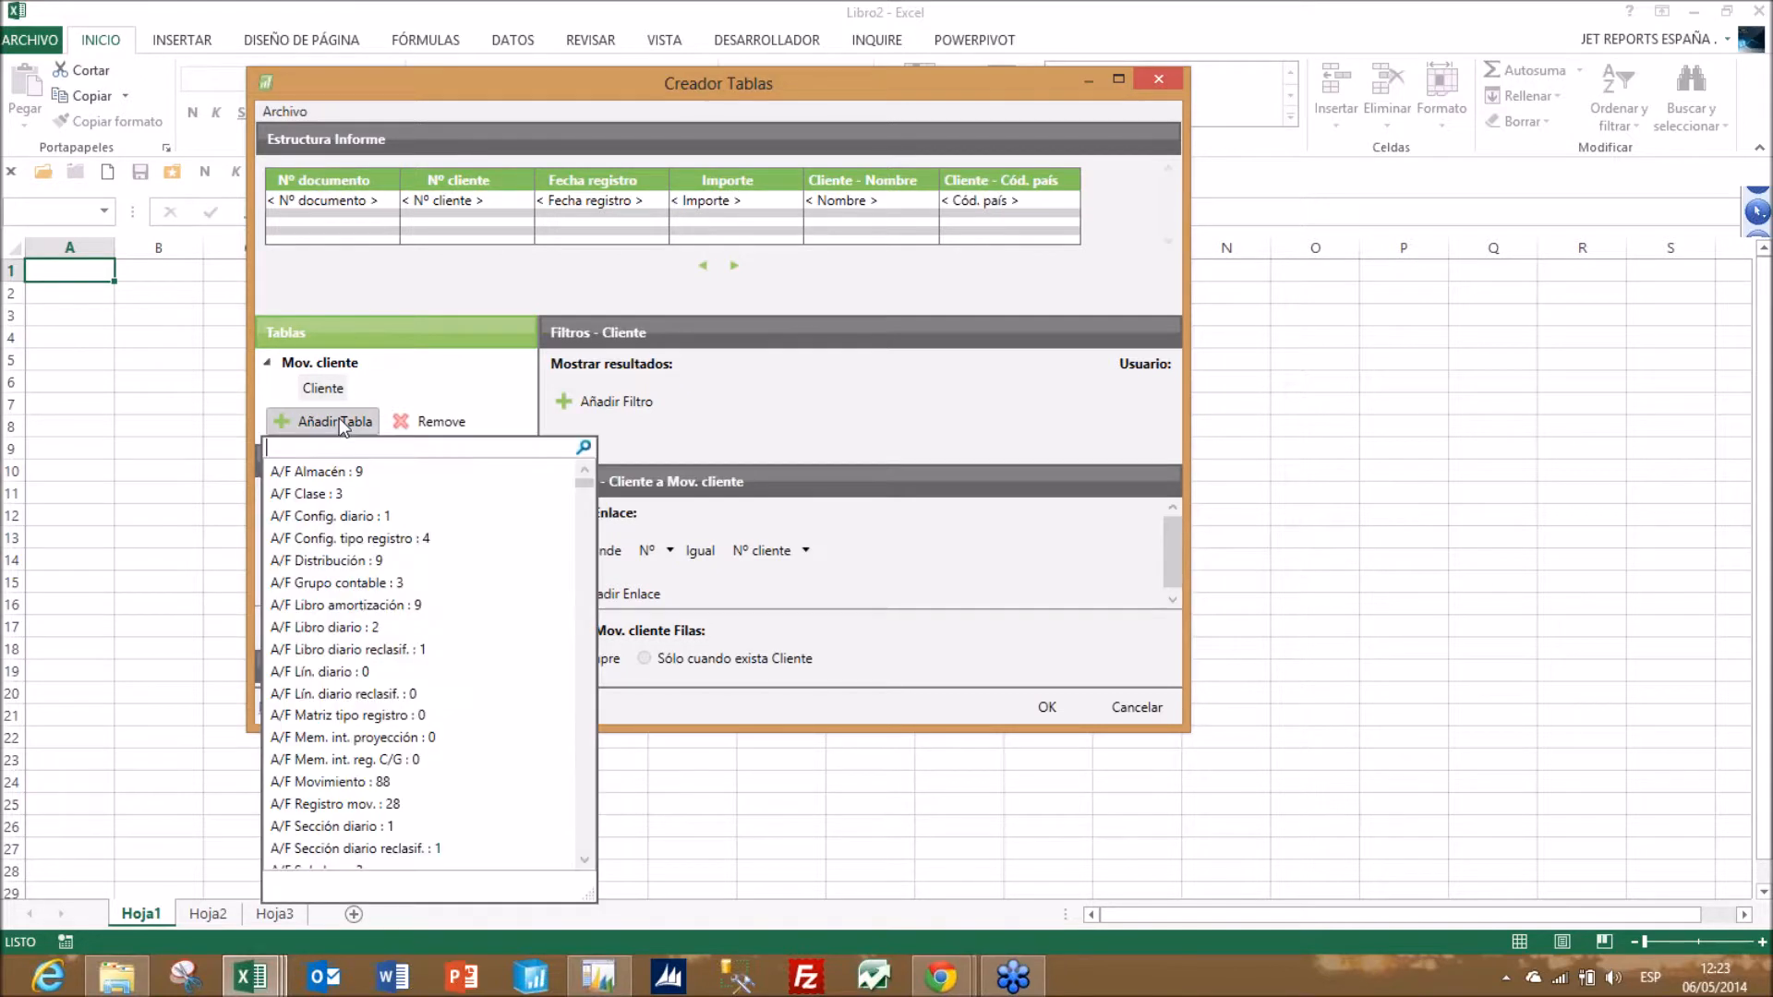
{"action": "type", "text": "paó"}
{"action": "key", "text": "BackSpace"}
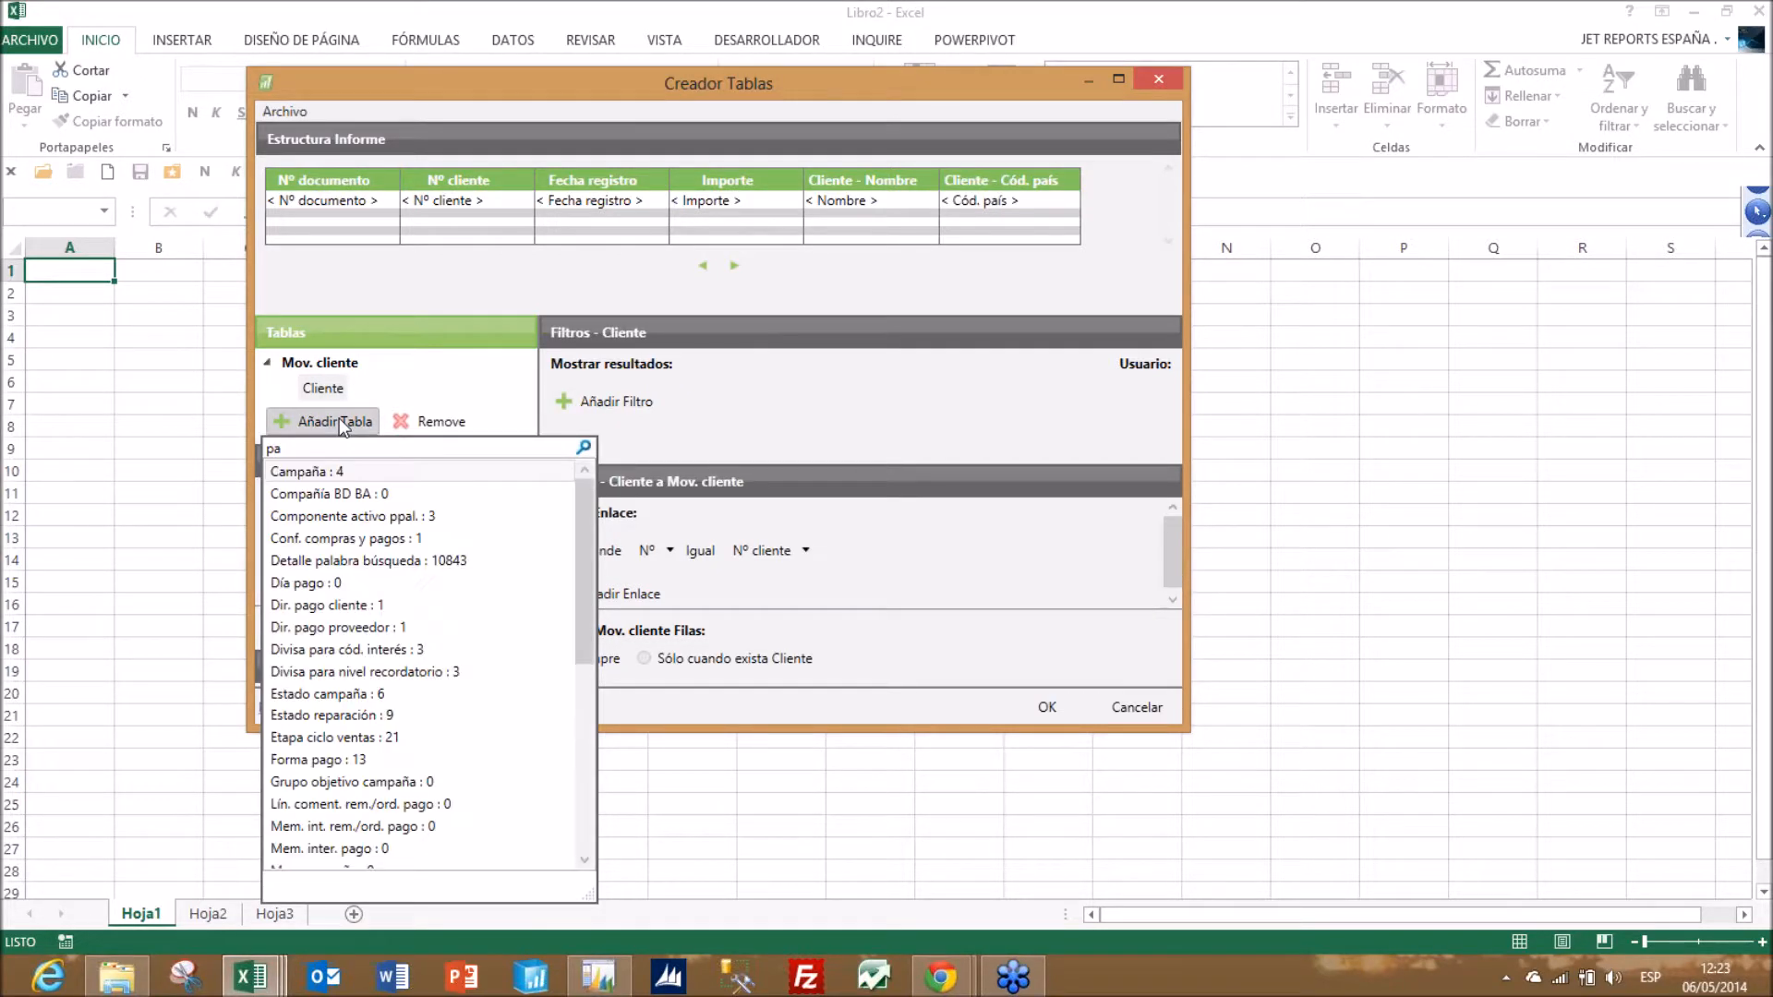
{"action": "type", "text": "í"}
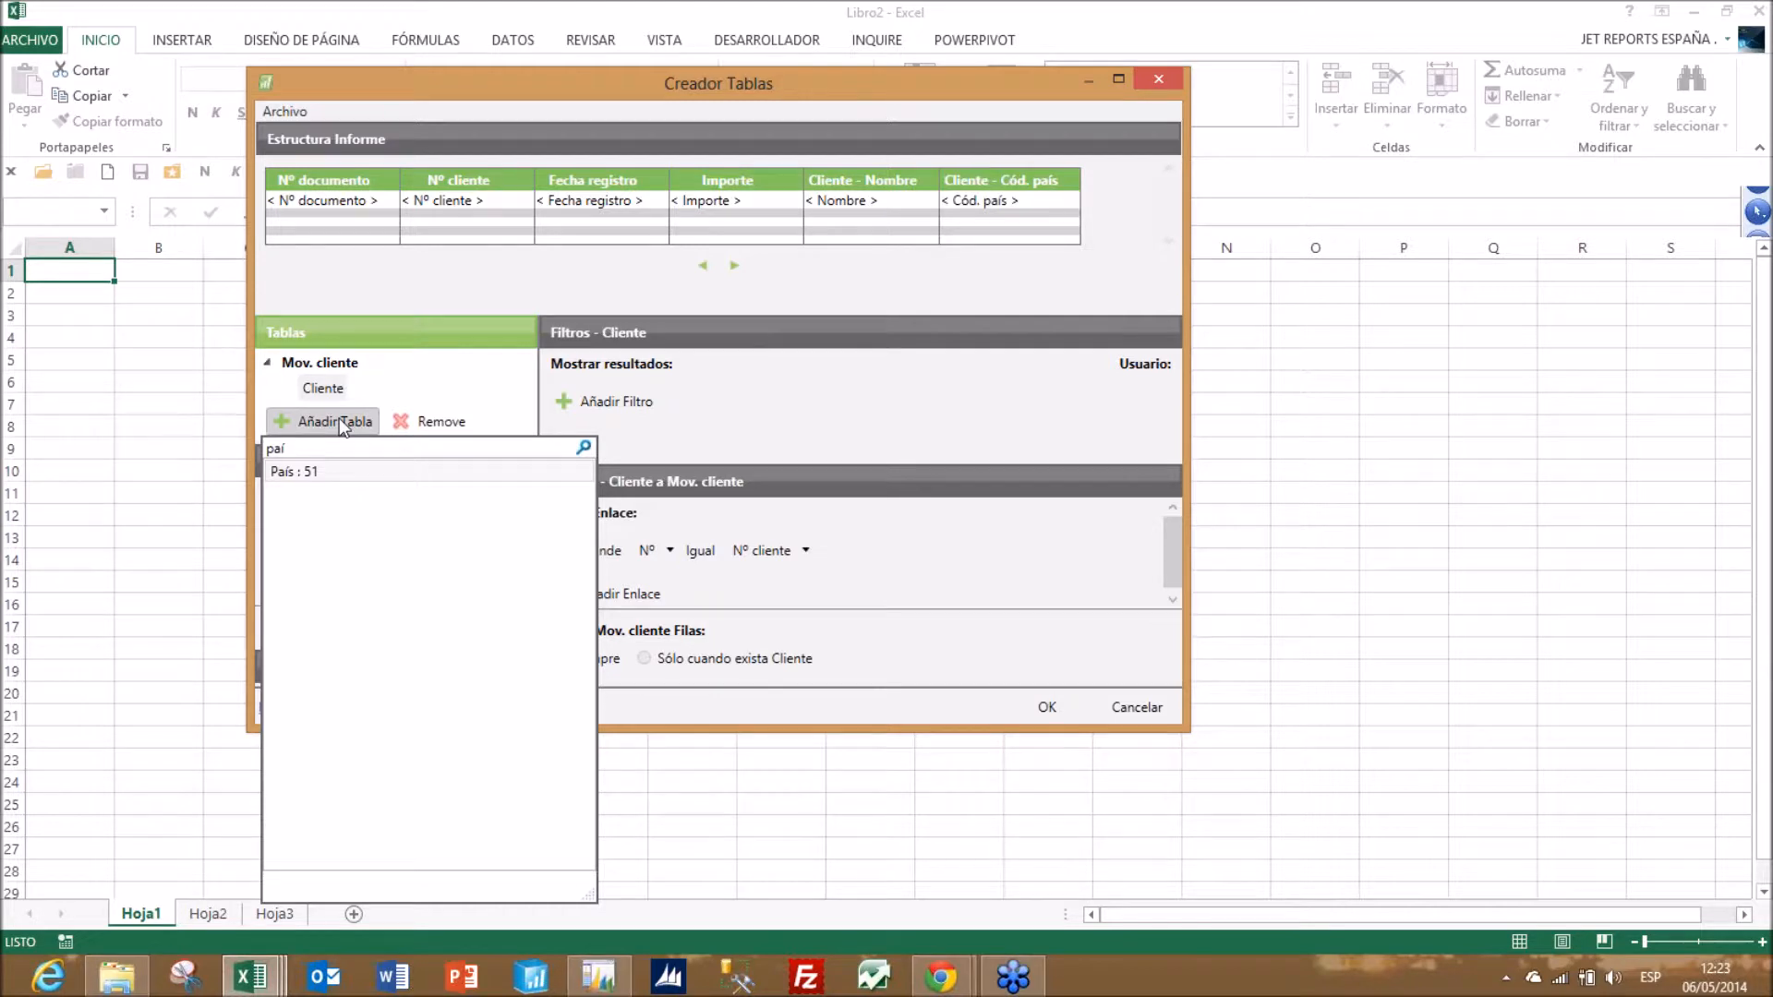
{"action": "left_click", "coordinate": [305, 473]}
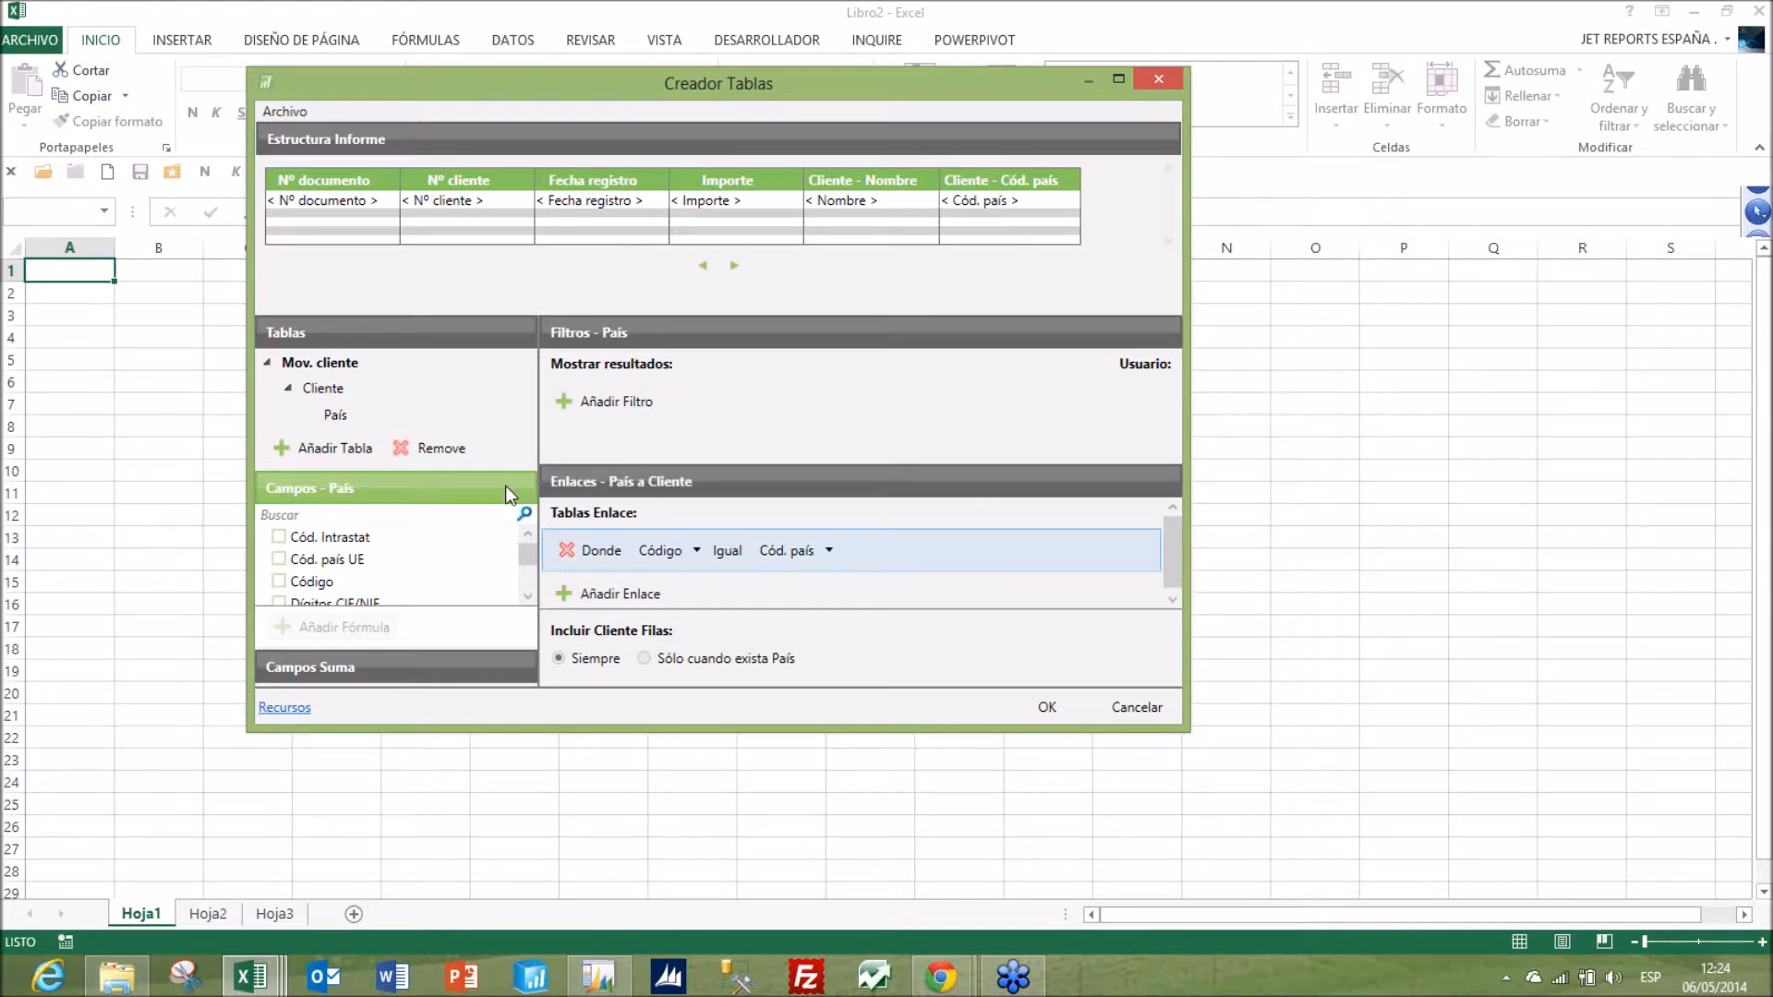
- Find the Nombre field of the País table and add it to the report structure
{"action": "left_click", "coordinate": [419, 514]}
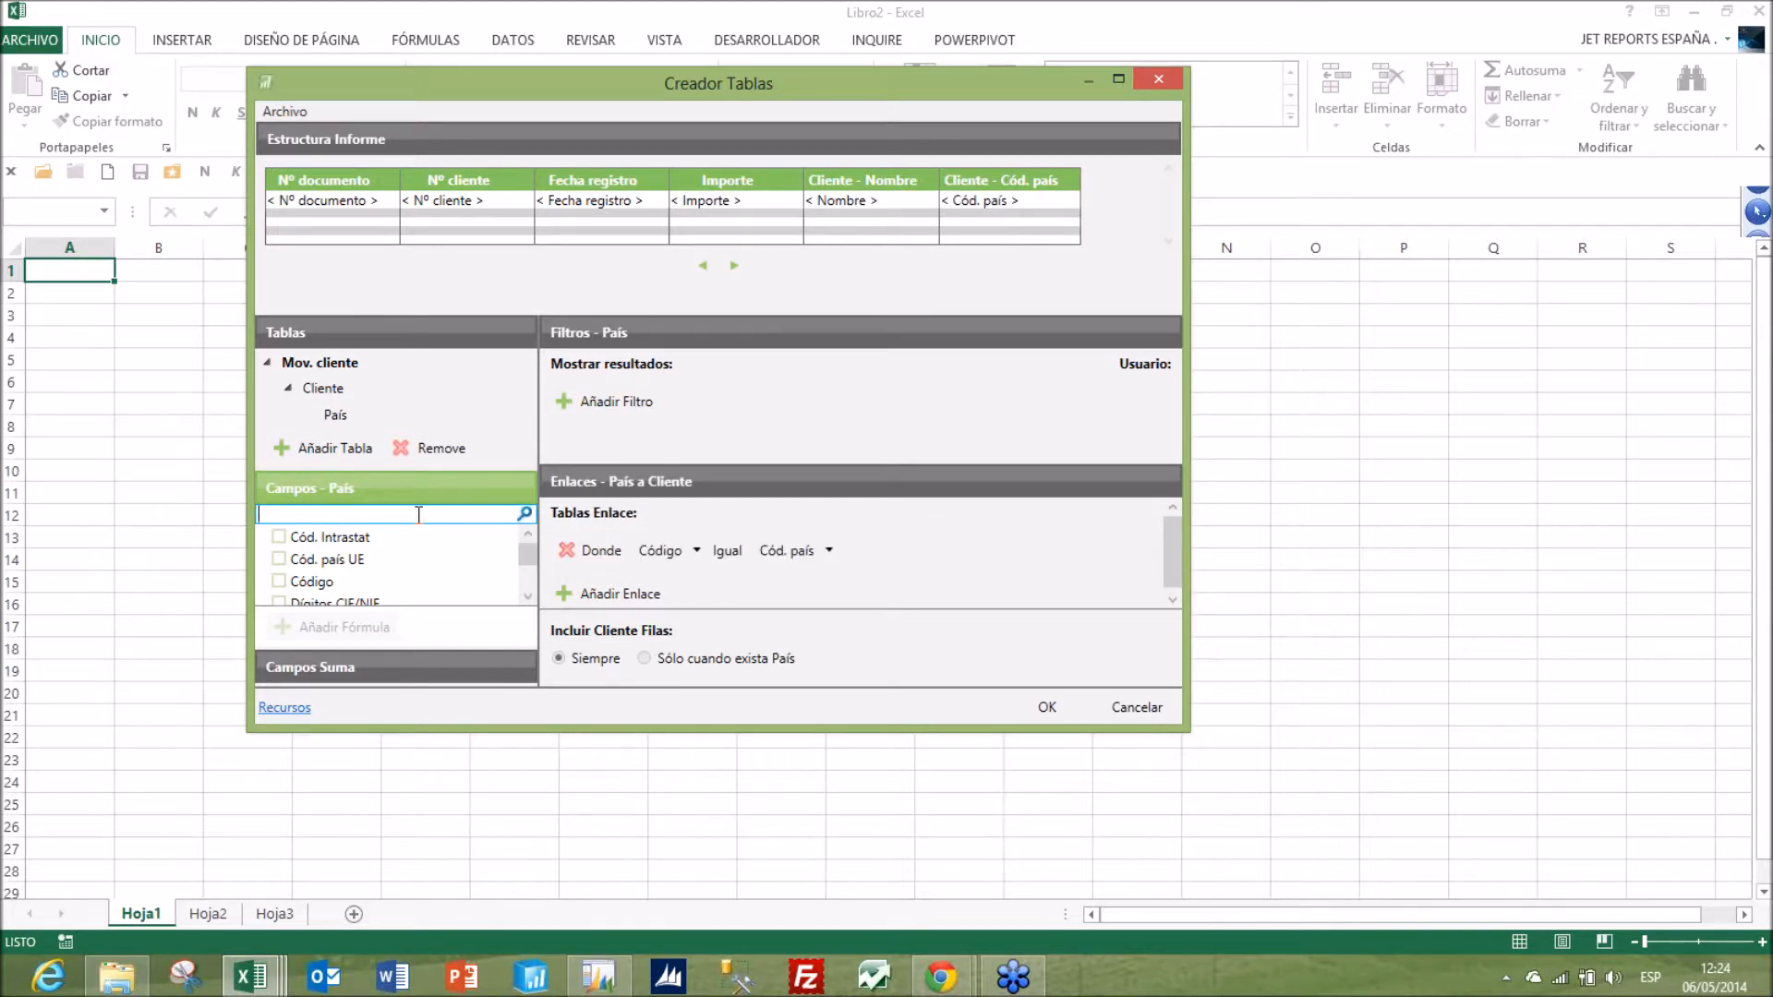
{"action": "type", "text": "nom"}
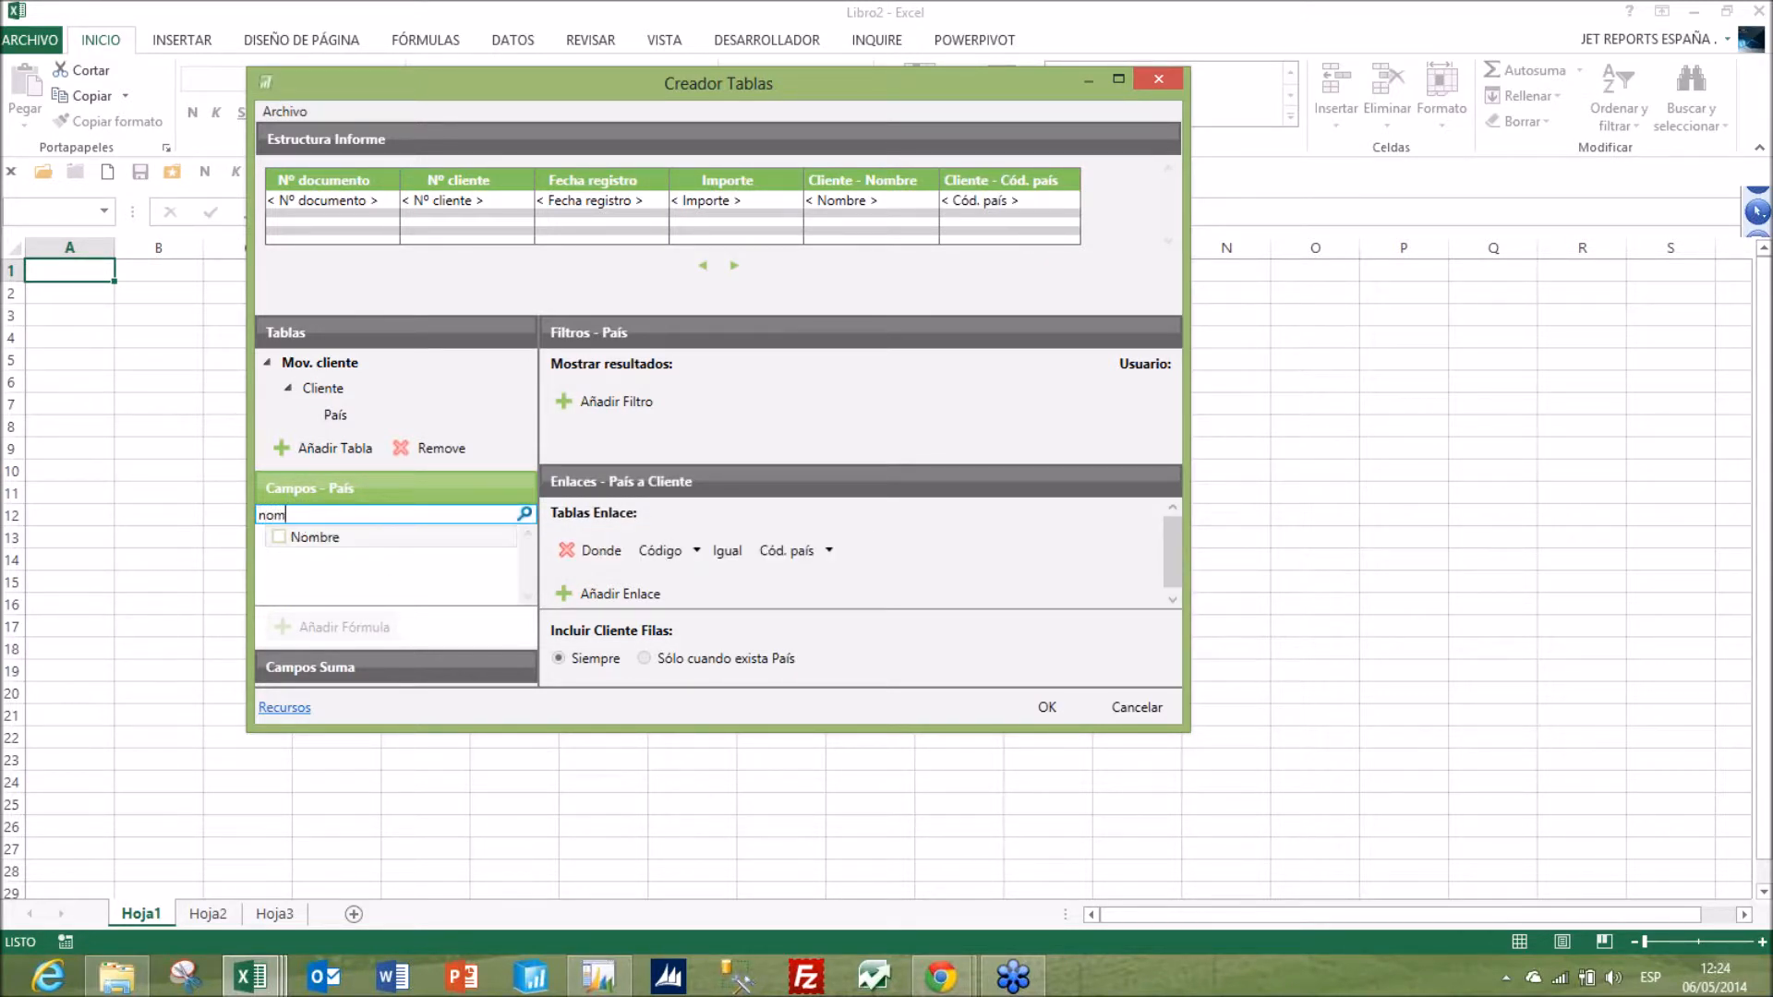
{"action": "type", "text": "bre"}
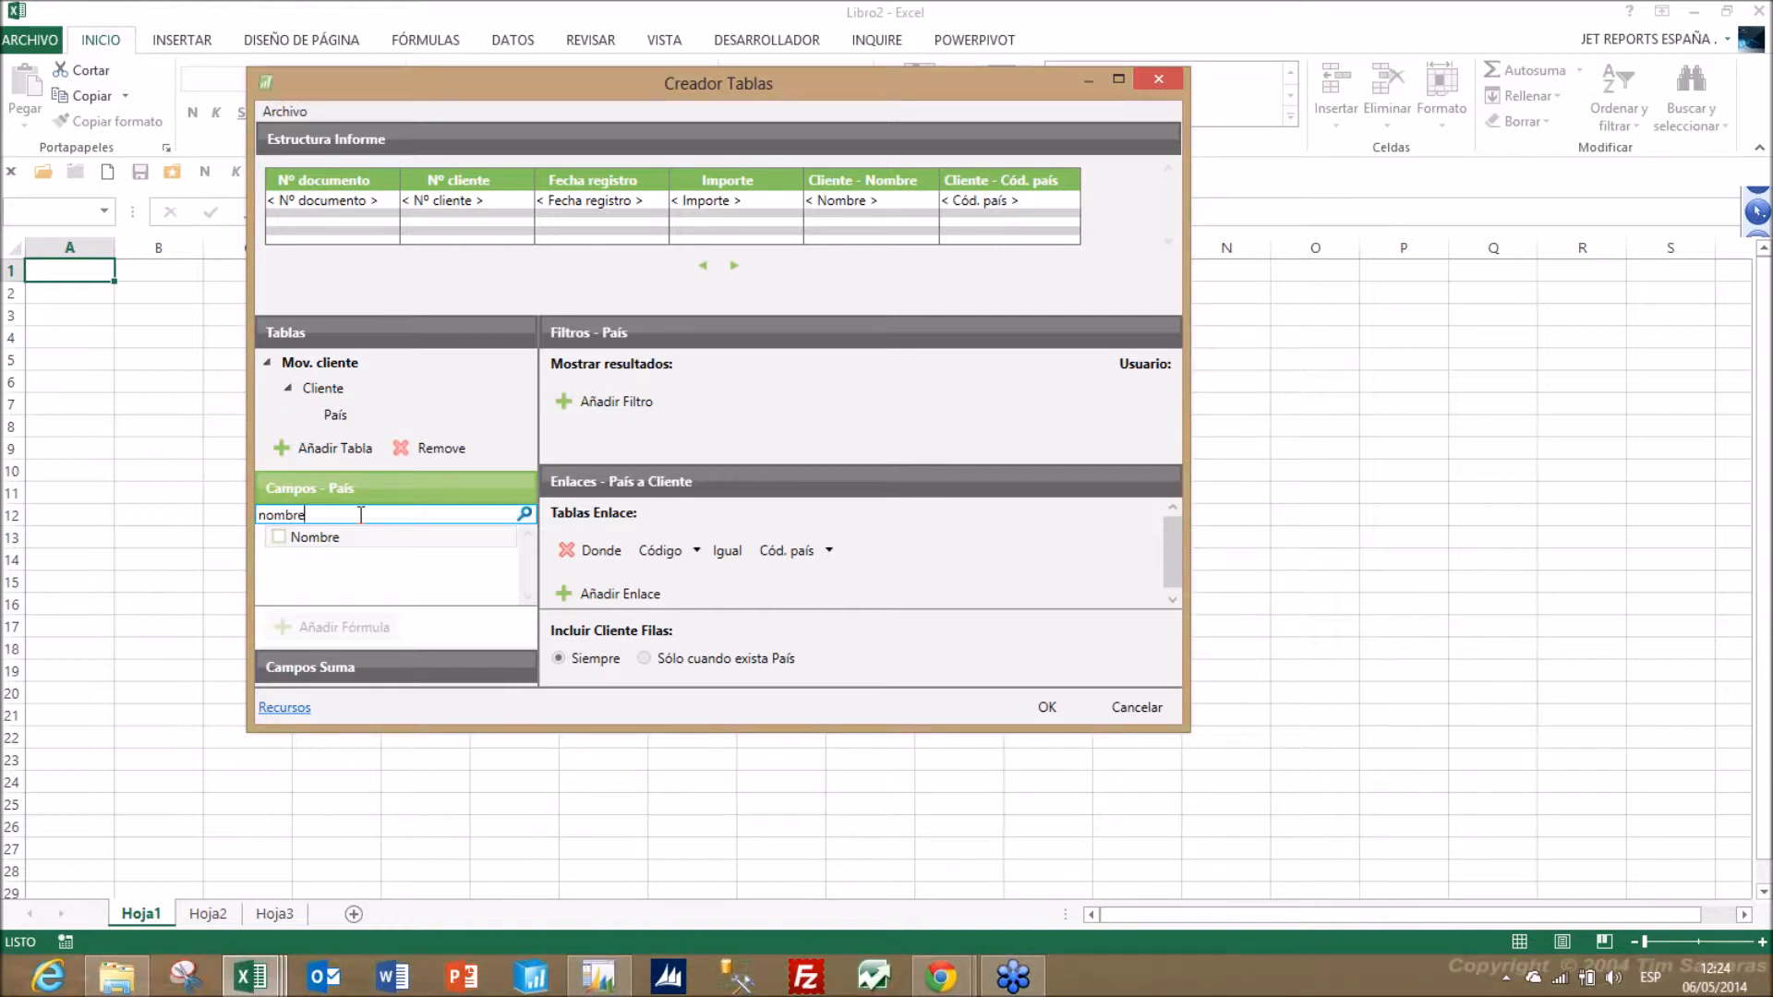
{"action": "left_click", "coordinate": [279, 537]}
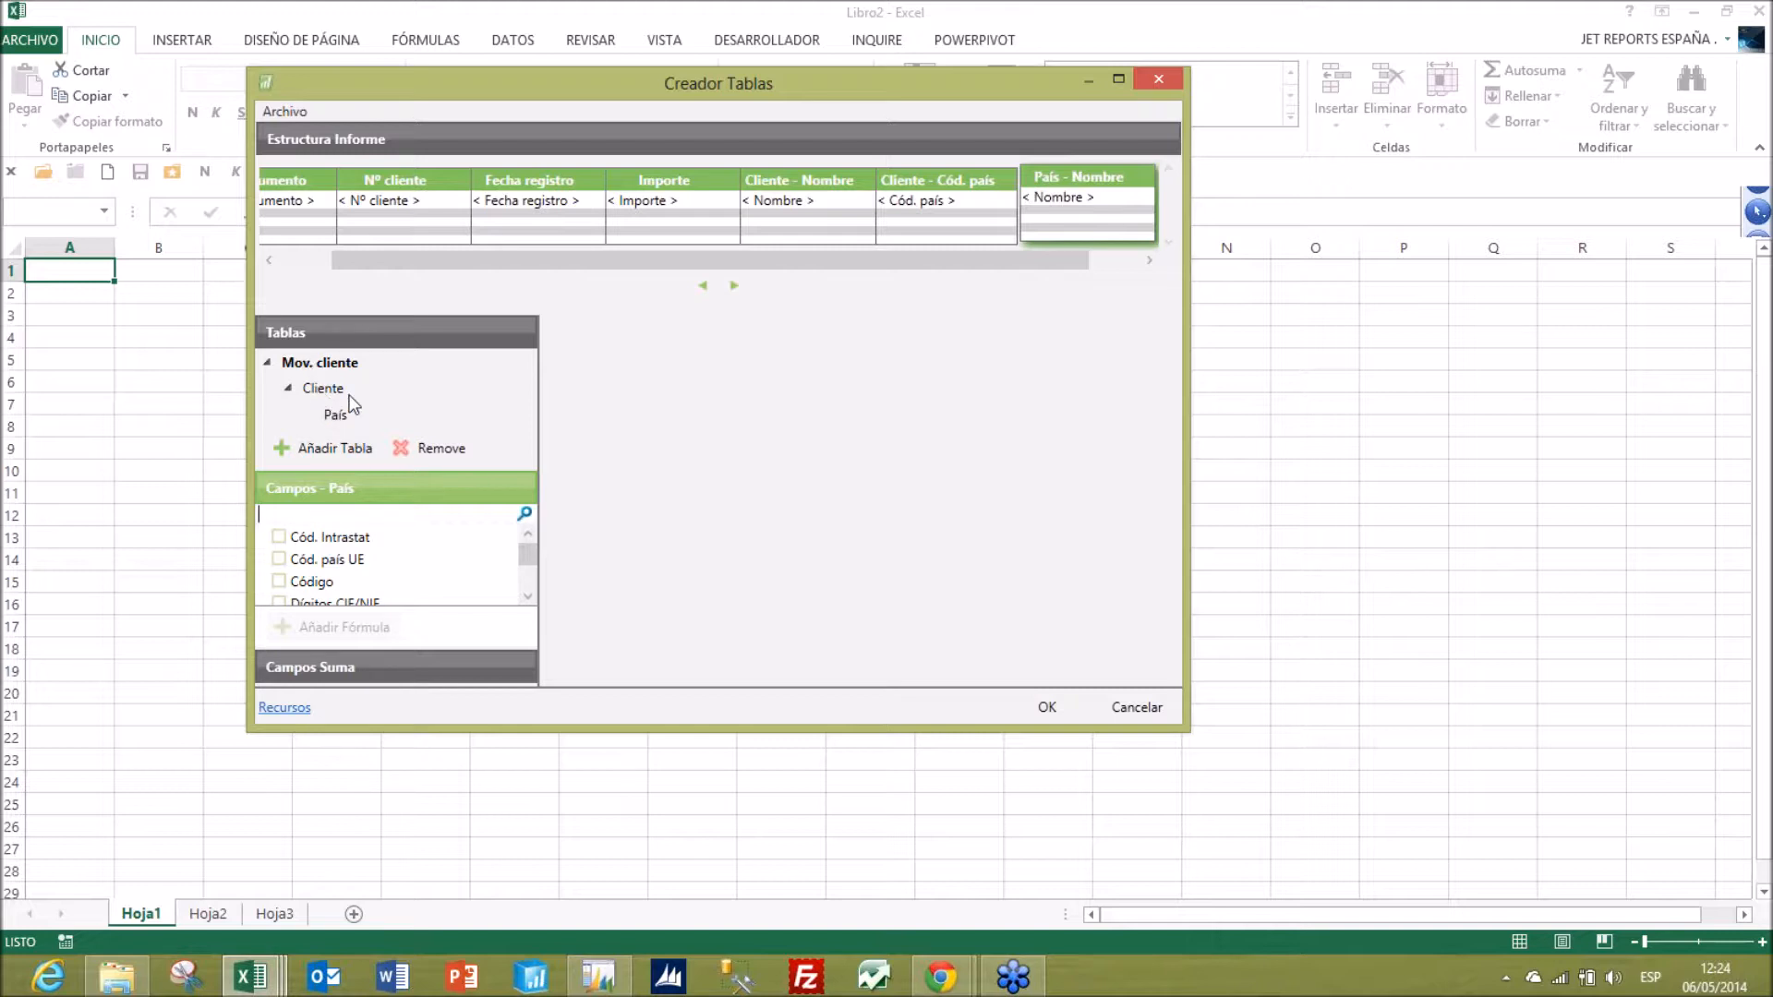
- Accept the table builder definition to generate the report design in the worksheet
{"action": "left_click", "coordinate": [284, 111]}
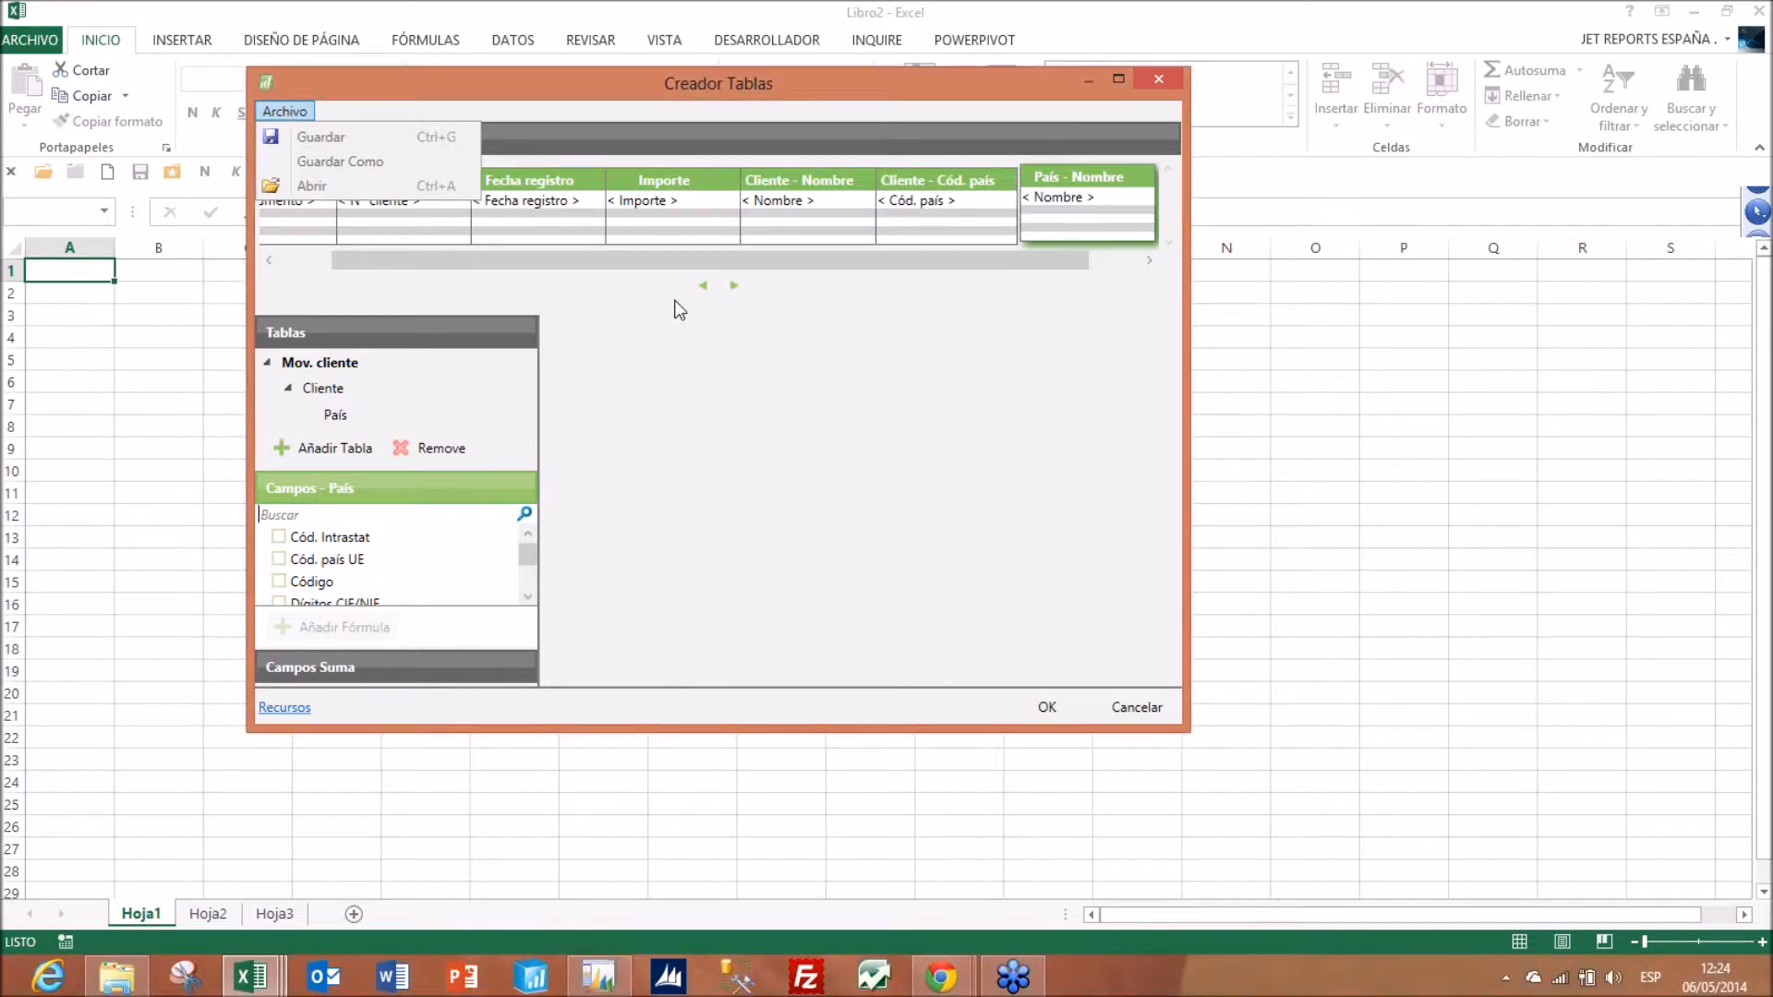
{"action": "left_click", "coordinate": [1025, 705]}
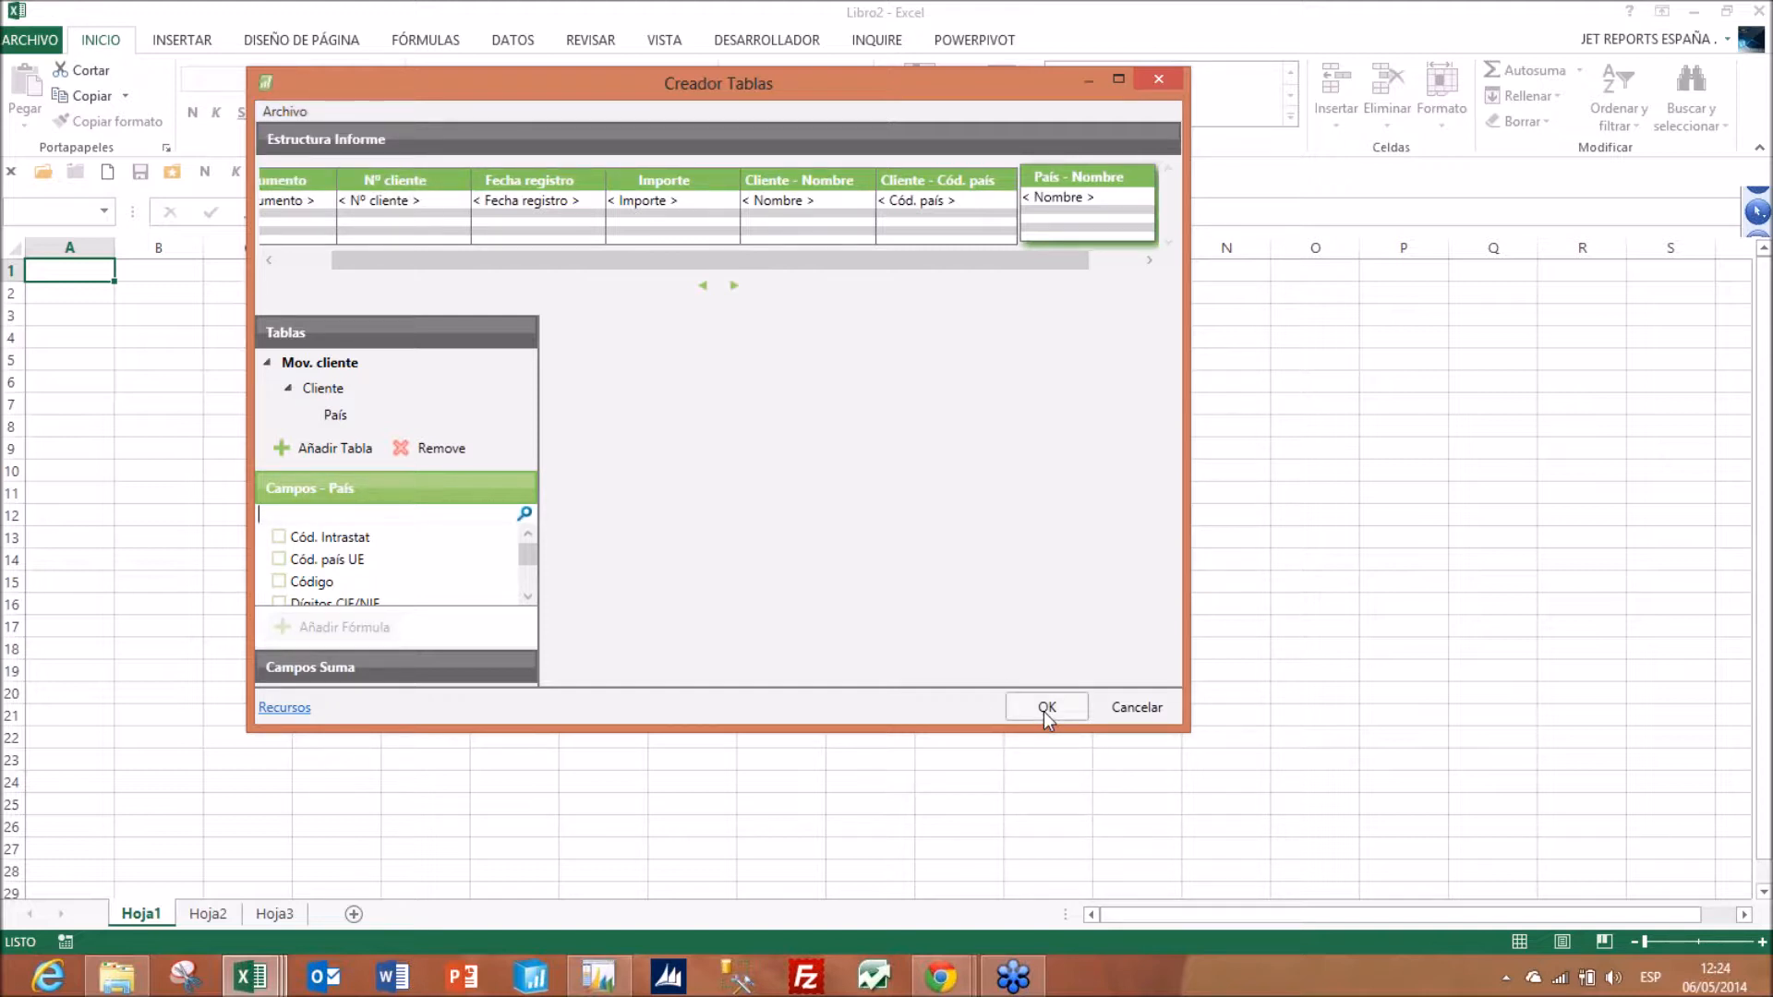
{"action": "left_click", "coordinate": [1046, 711]}
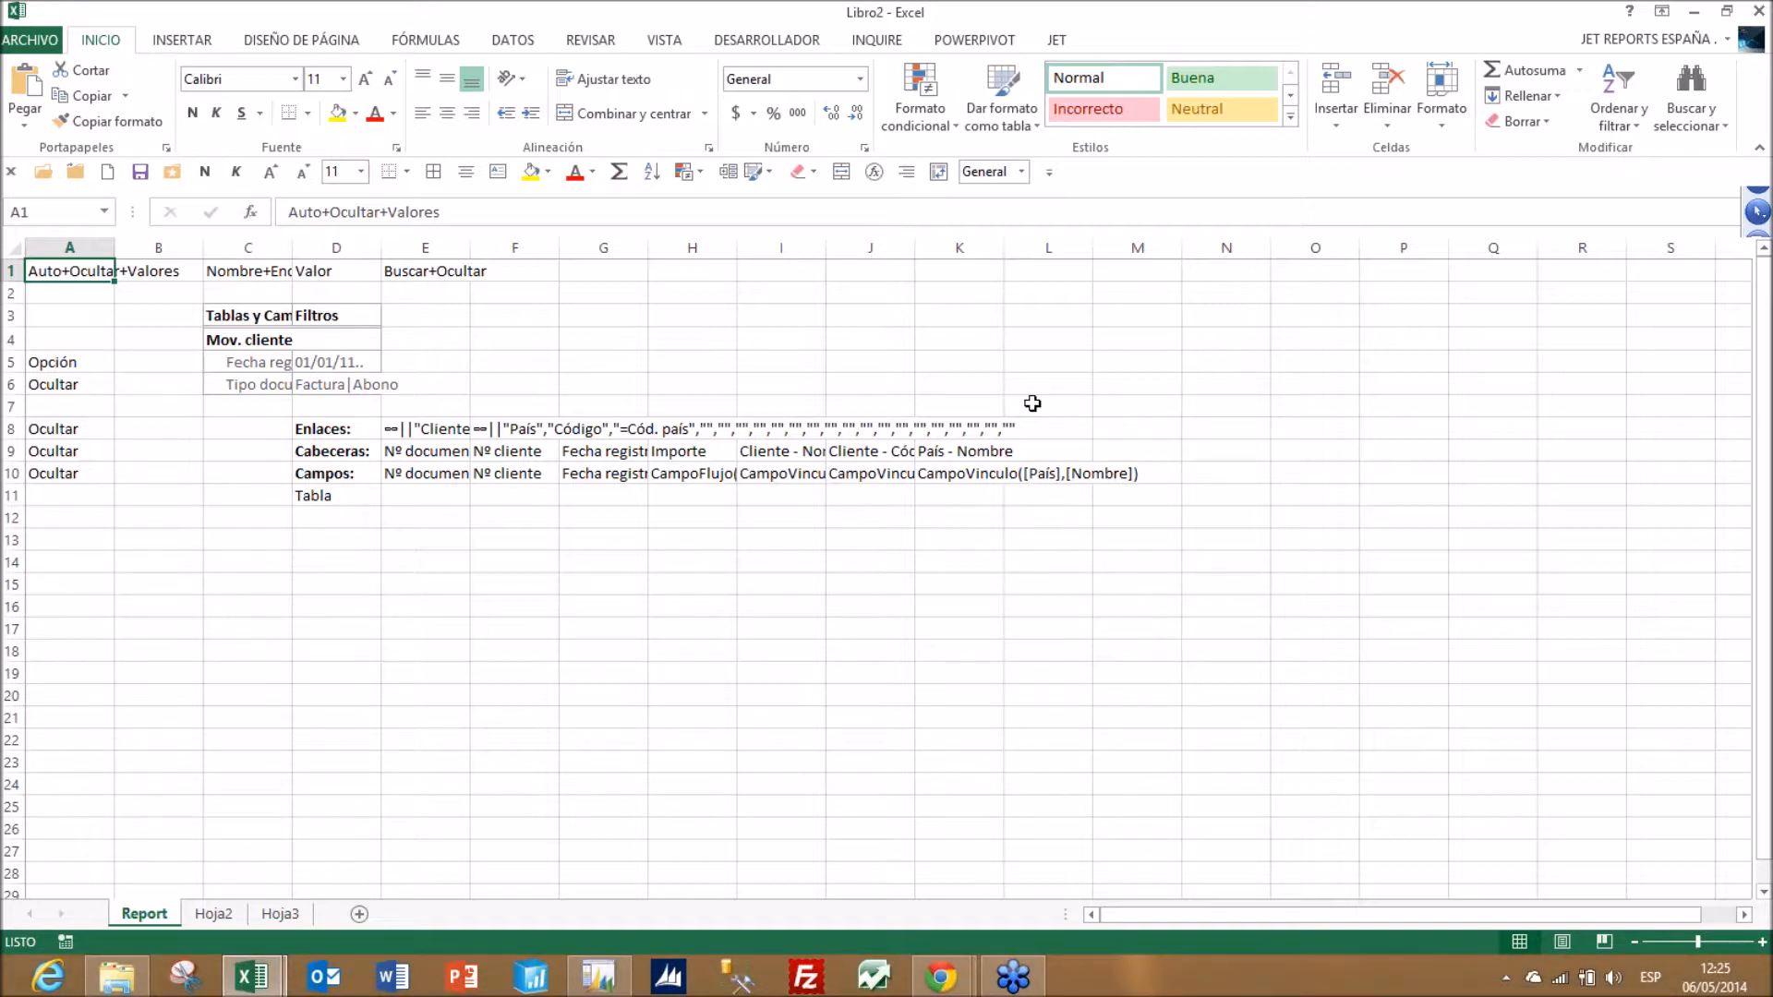
- Run the Jet report with the Fecha registro option at 01/01/11.
{"action": "left_click", "coordinate": [1056, 40]}
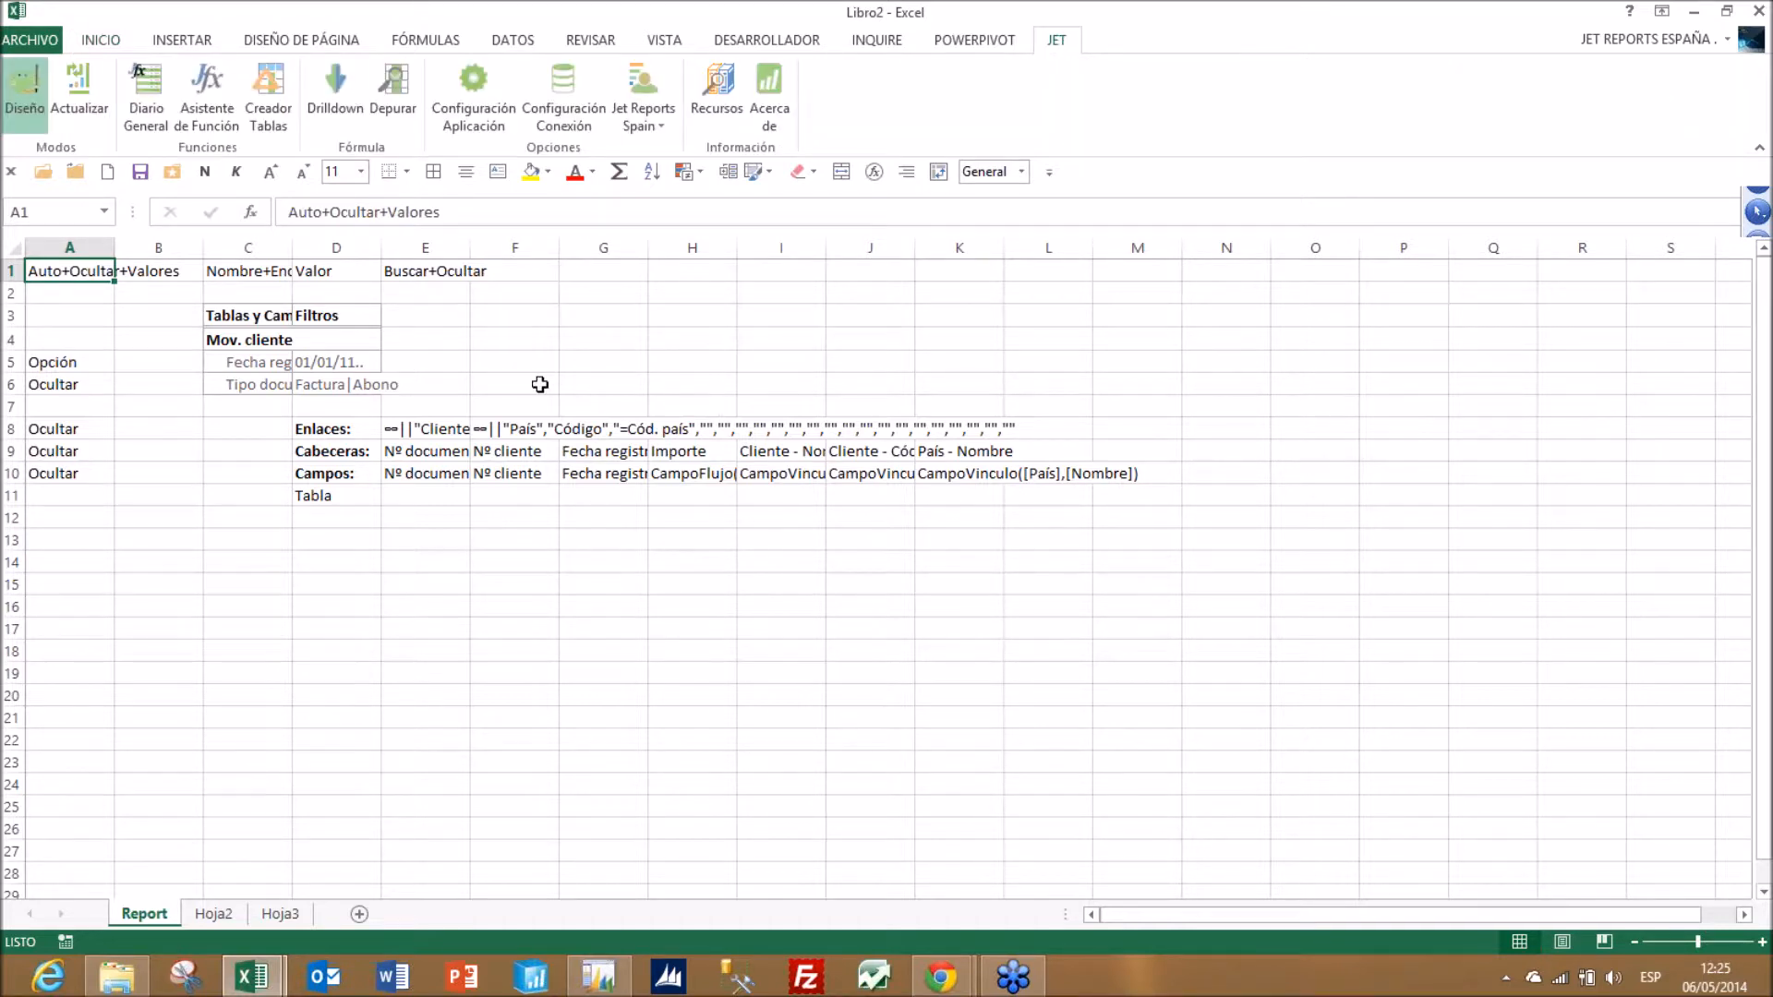
{"action": "left_click", "coordinate": [80, 102]}
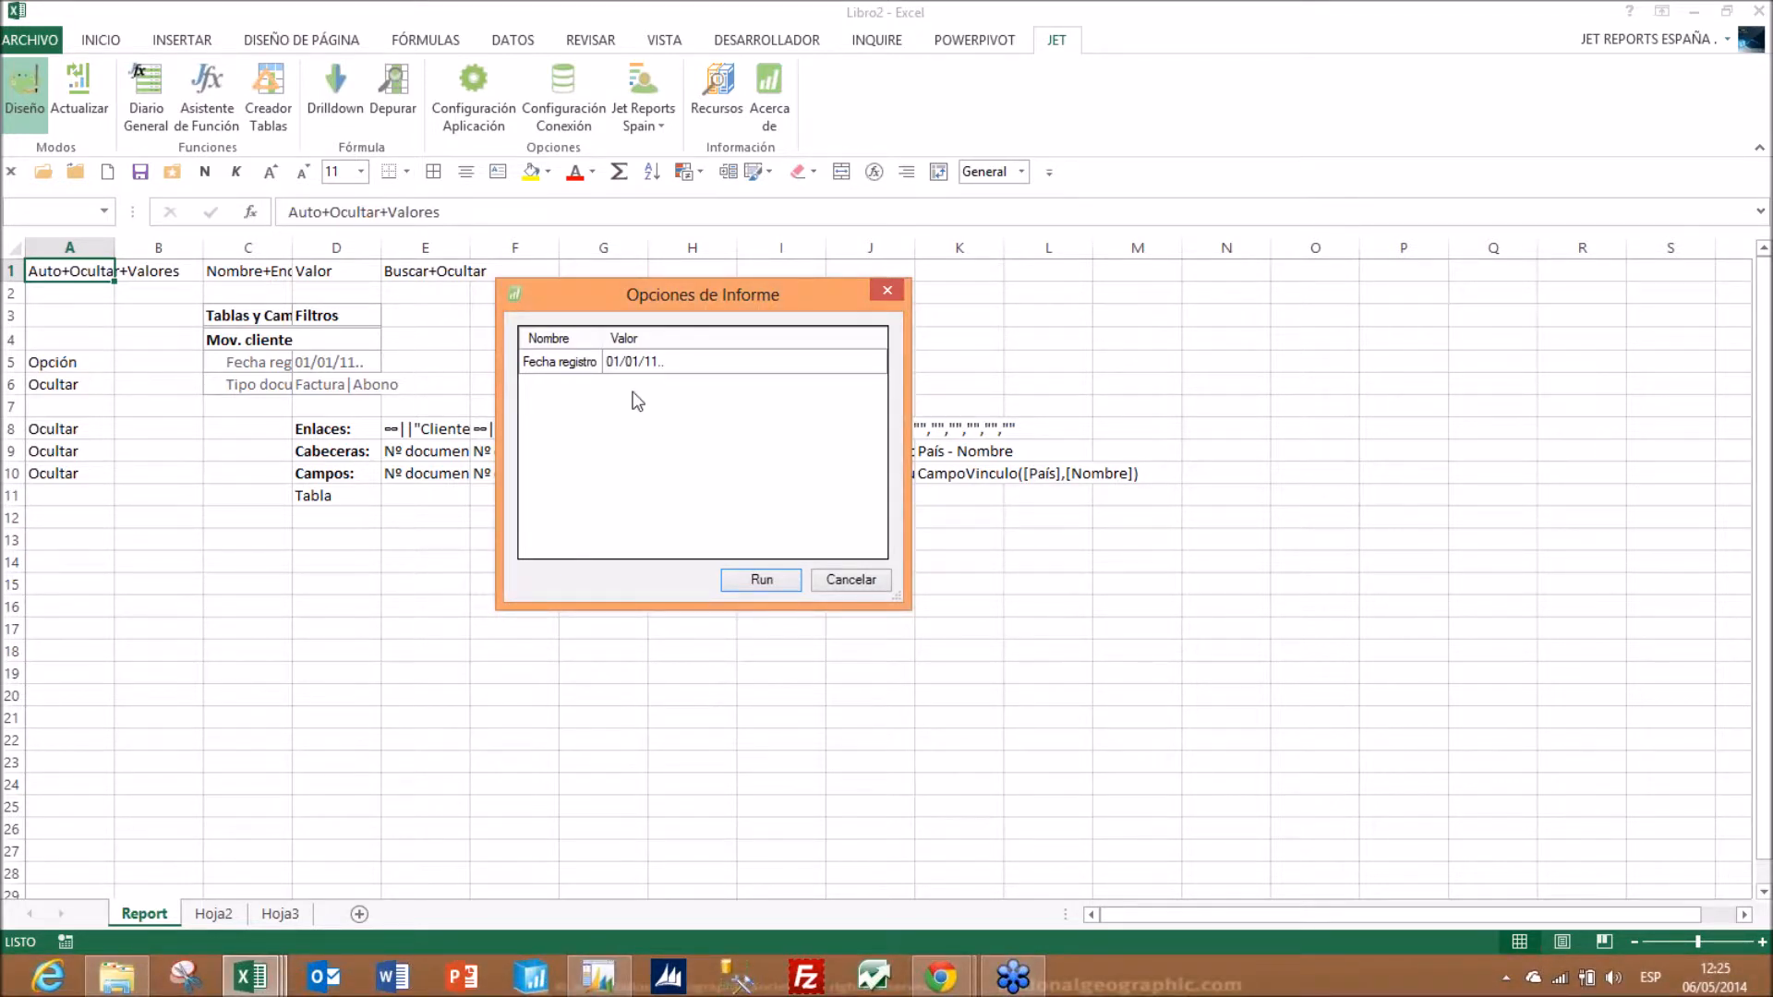
{"action": "left_click", "coordinate": [653, 361]}
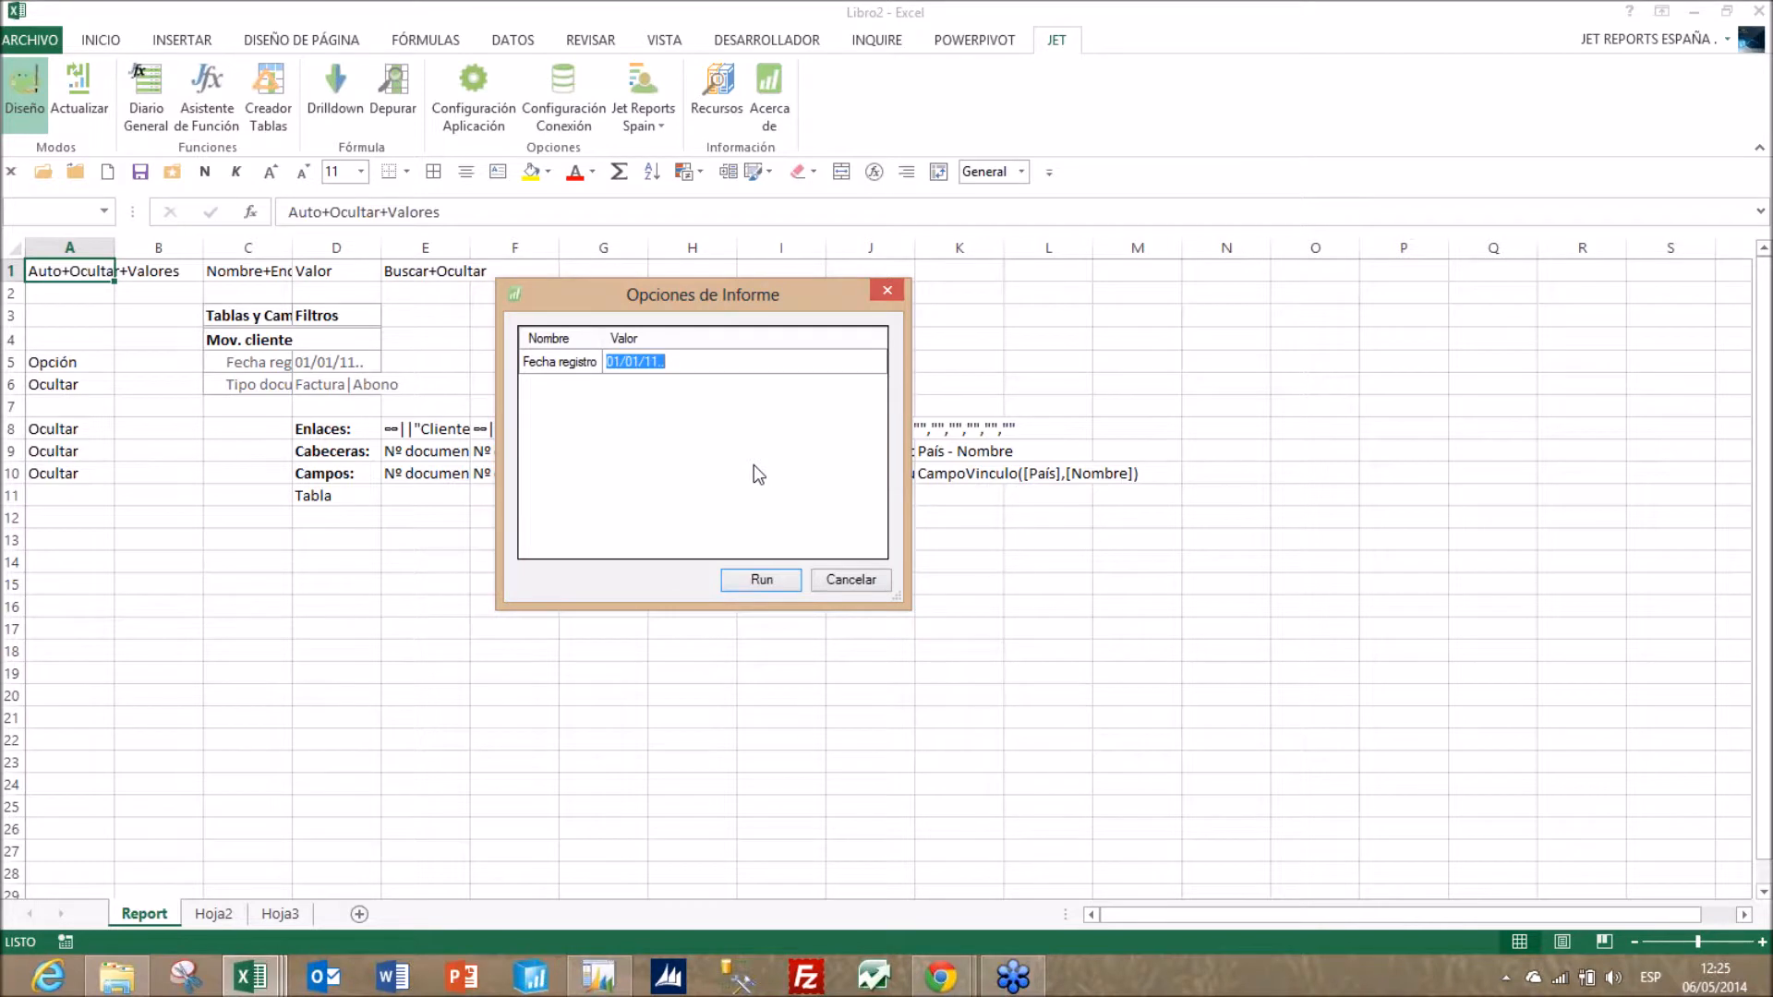
{"action": "key", "text": "BackSpace"}
{"action": "key", "text": "Return"}
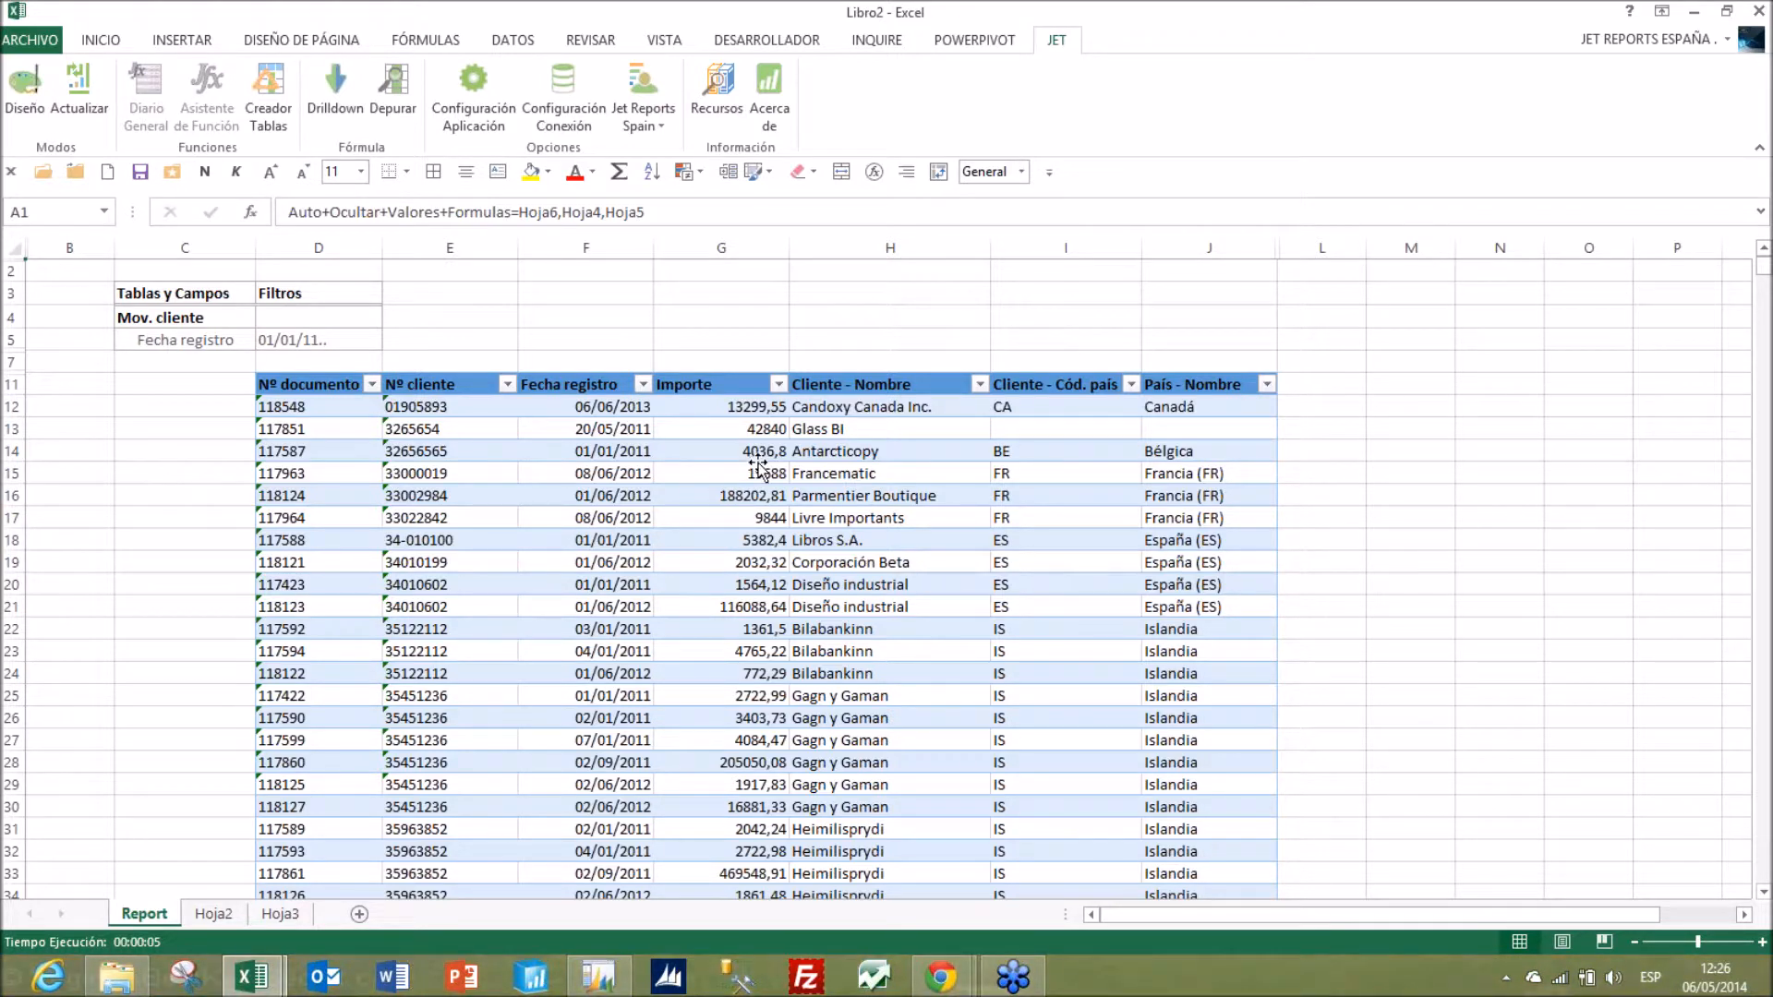
- Create a pivot table from the Mov._cliente table on a new worksheet
{"action": "left_click", "coordinate": [758, 469]}
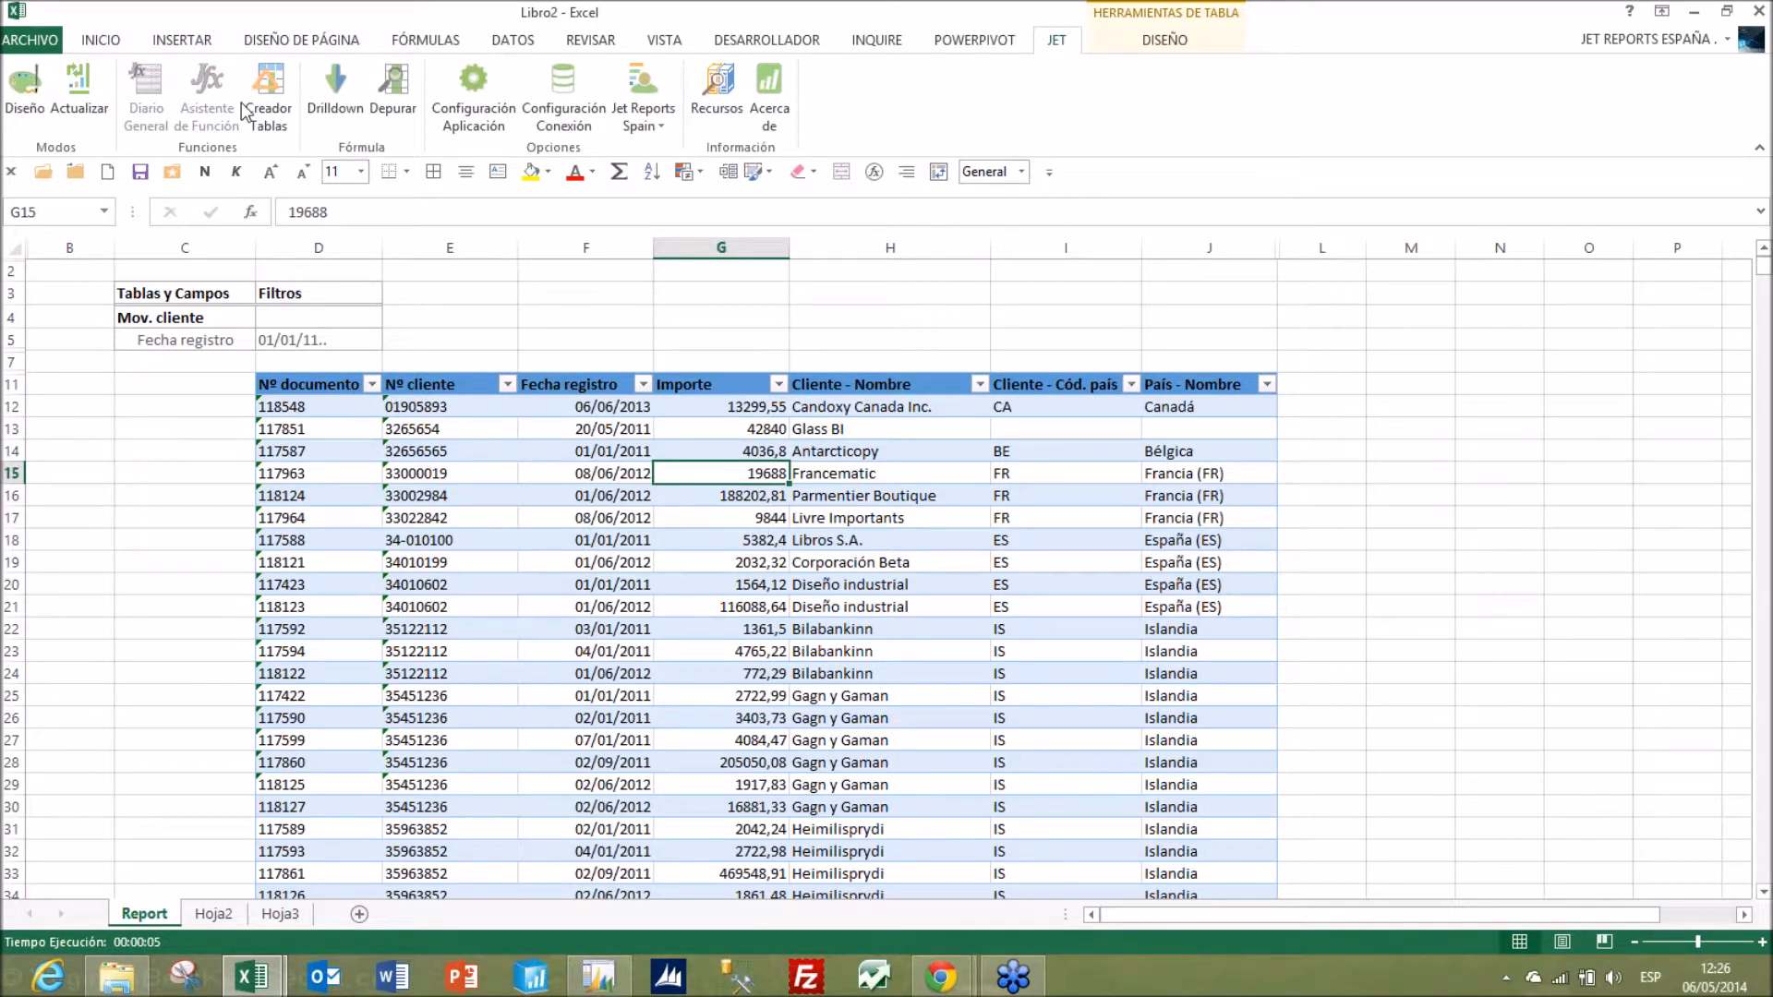
{"action": "left_click", "coordinate": [190, 41]}
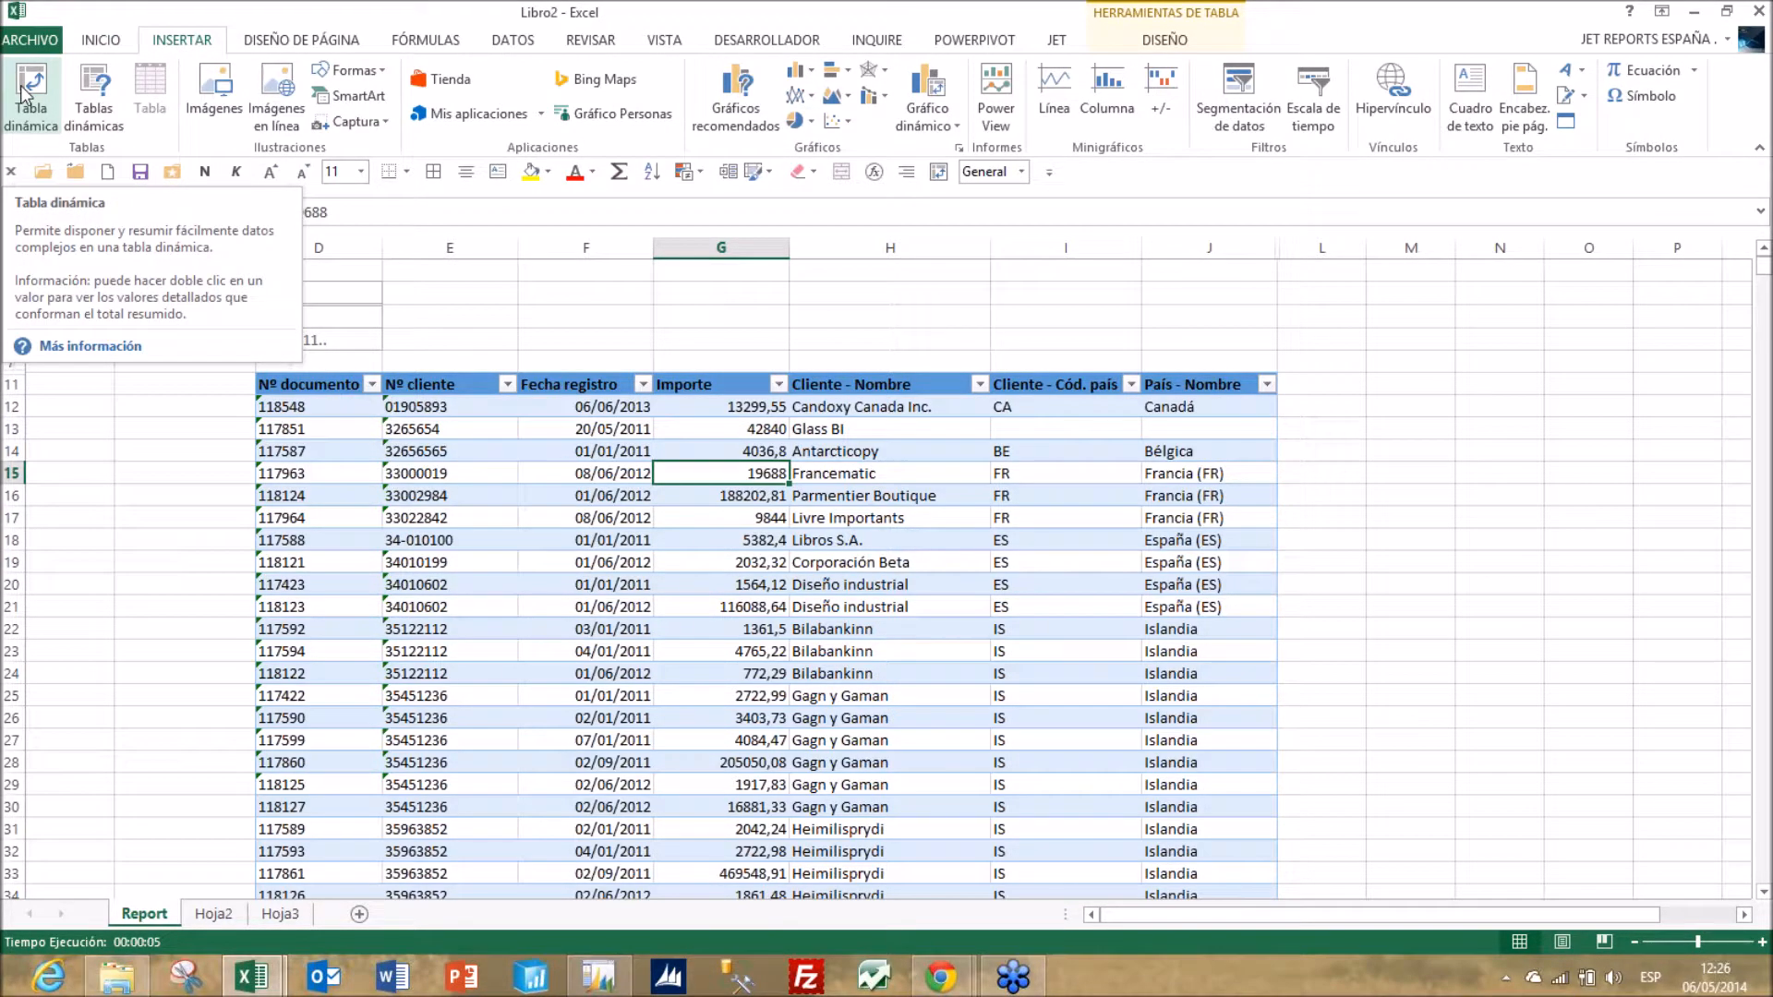
{"action": "left_click", "coordinate": [30, 120]}
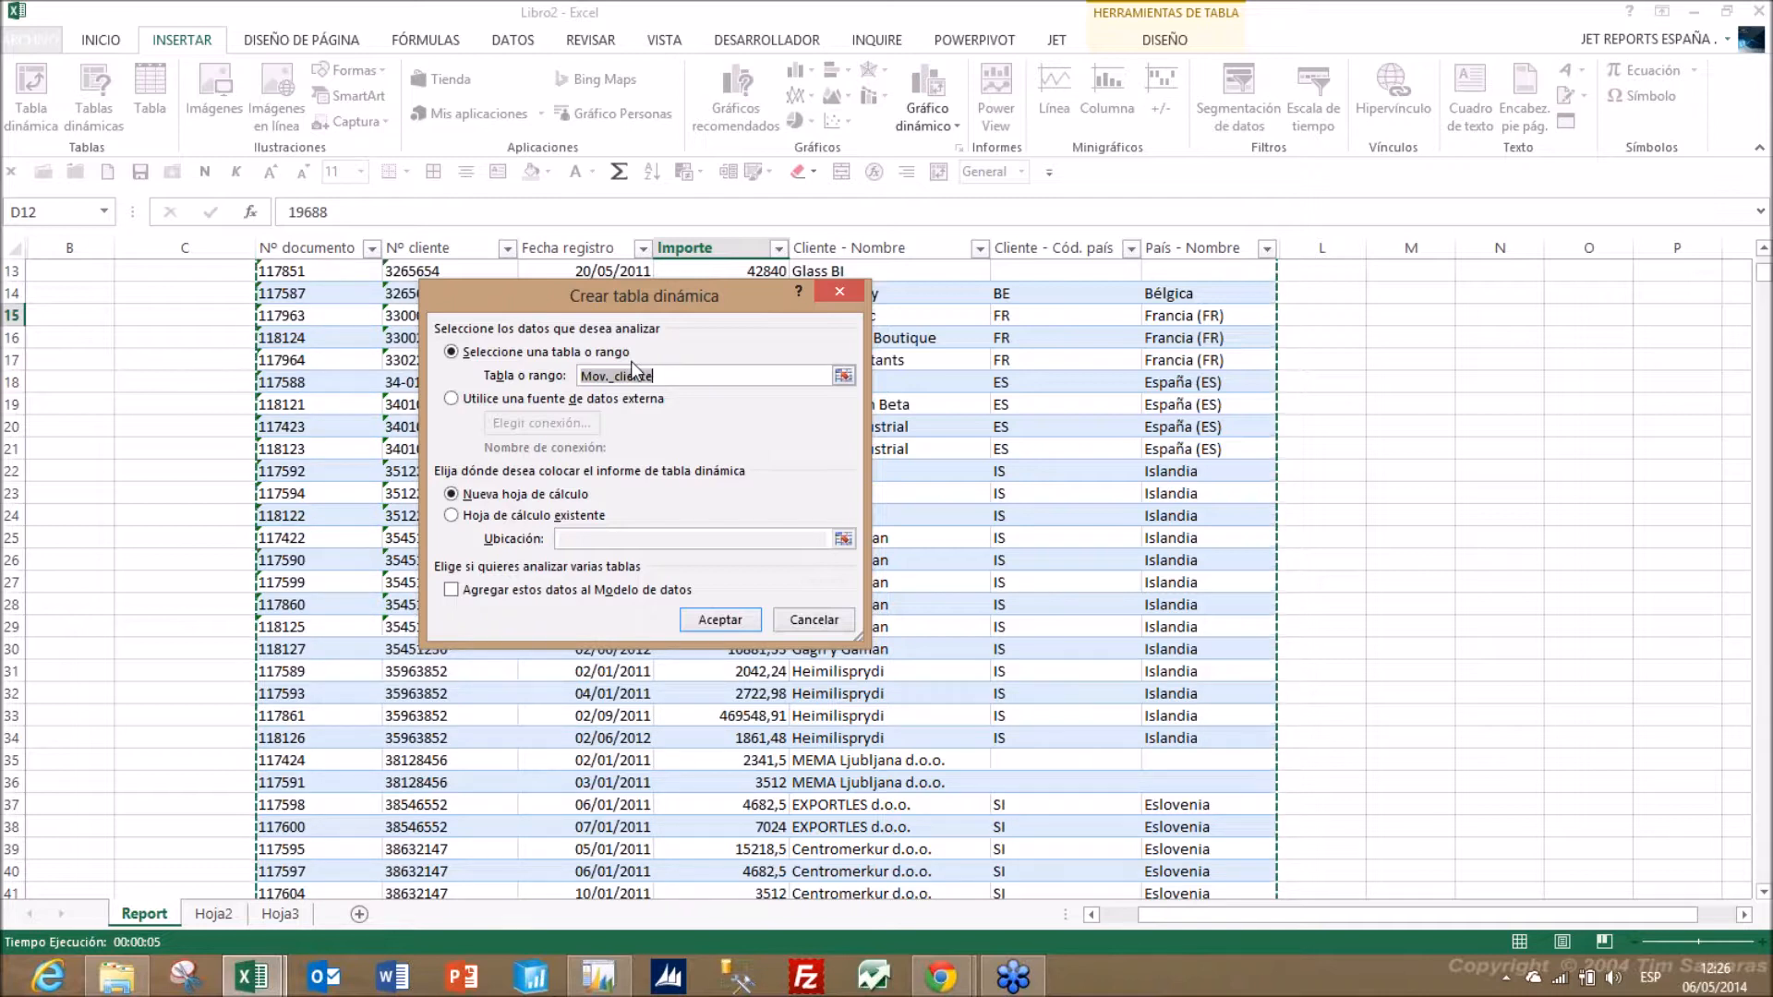
{"action": "left_click", "coordinate": [701, 627]}
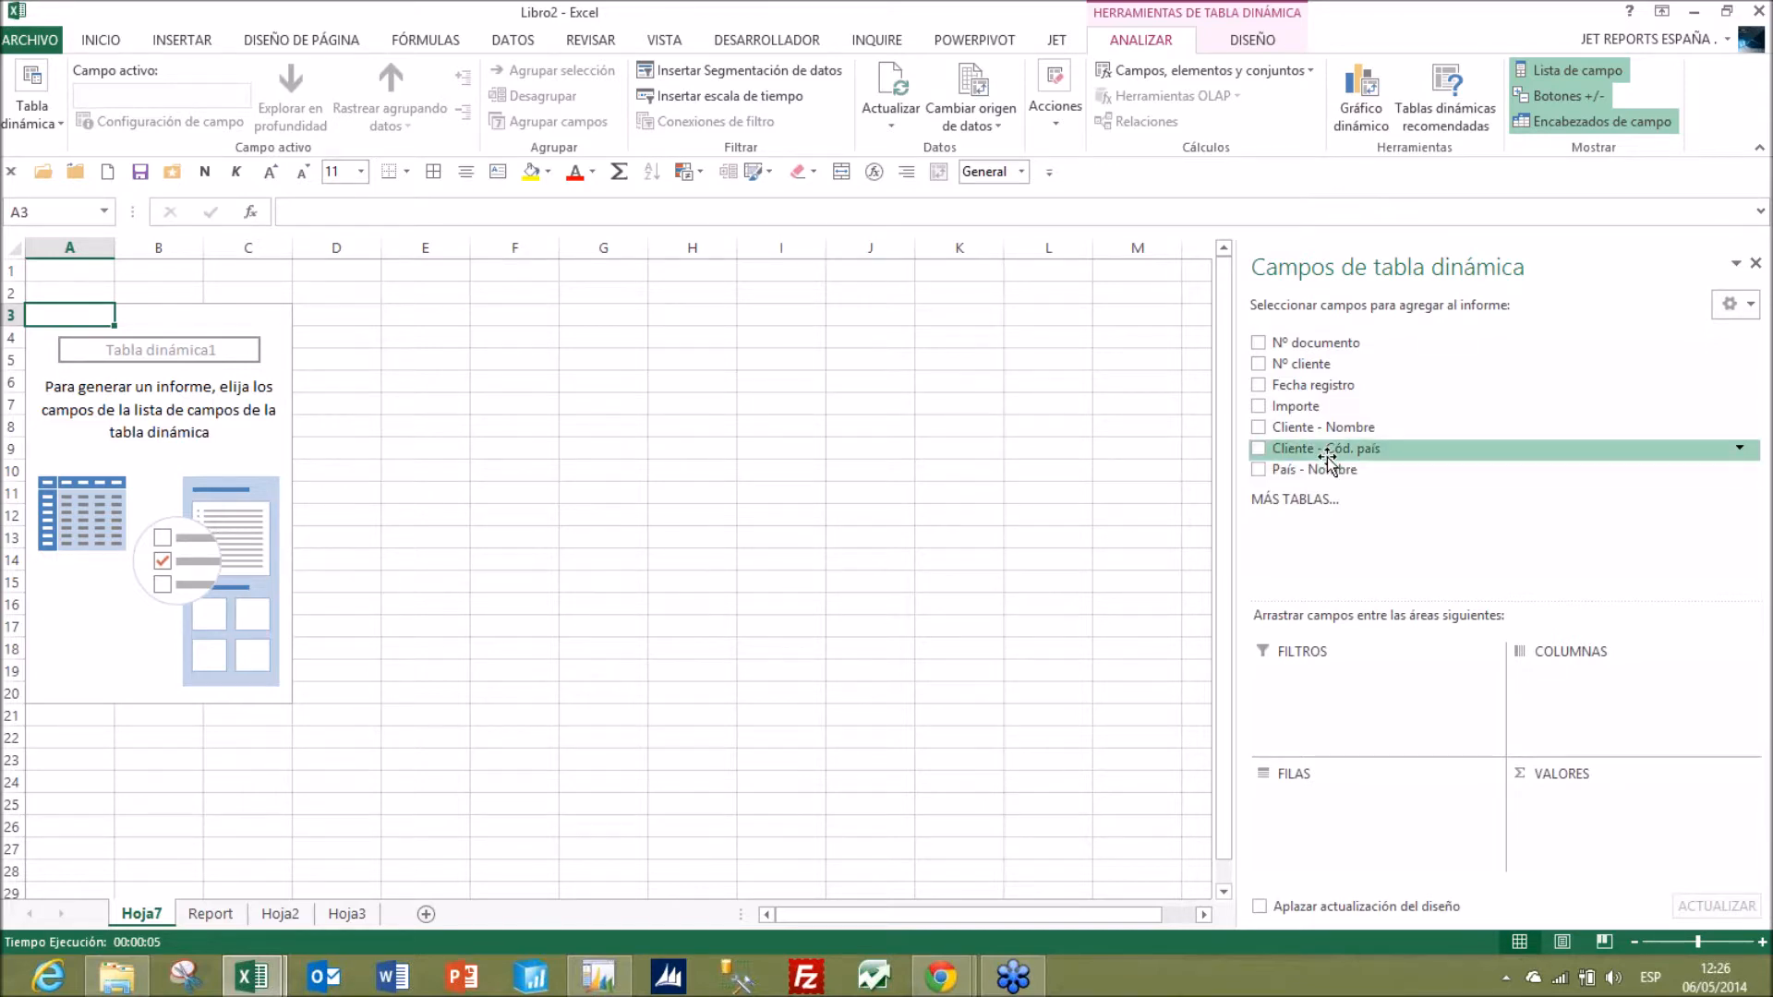
- Lay out the pivot table with País - Nombre and Cliente - Nombre as rows, Fecha registro as columns and Importe as values
{"action": "left_click_drag", "start_coordinate": [1310, 631], "coordinate": [1332, 805]}
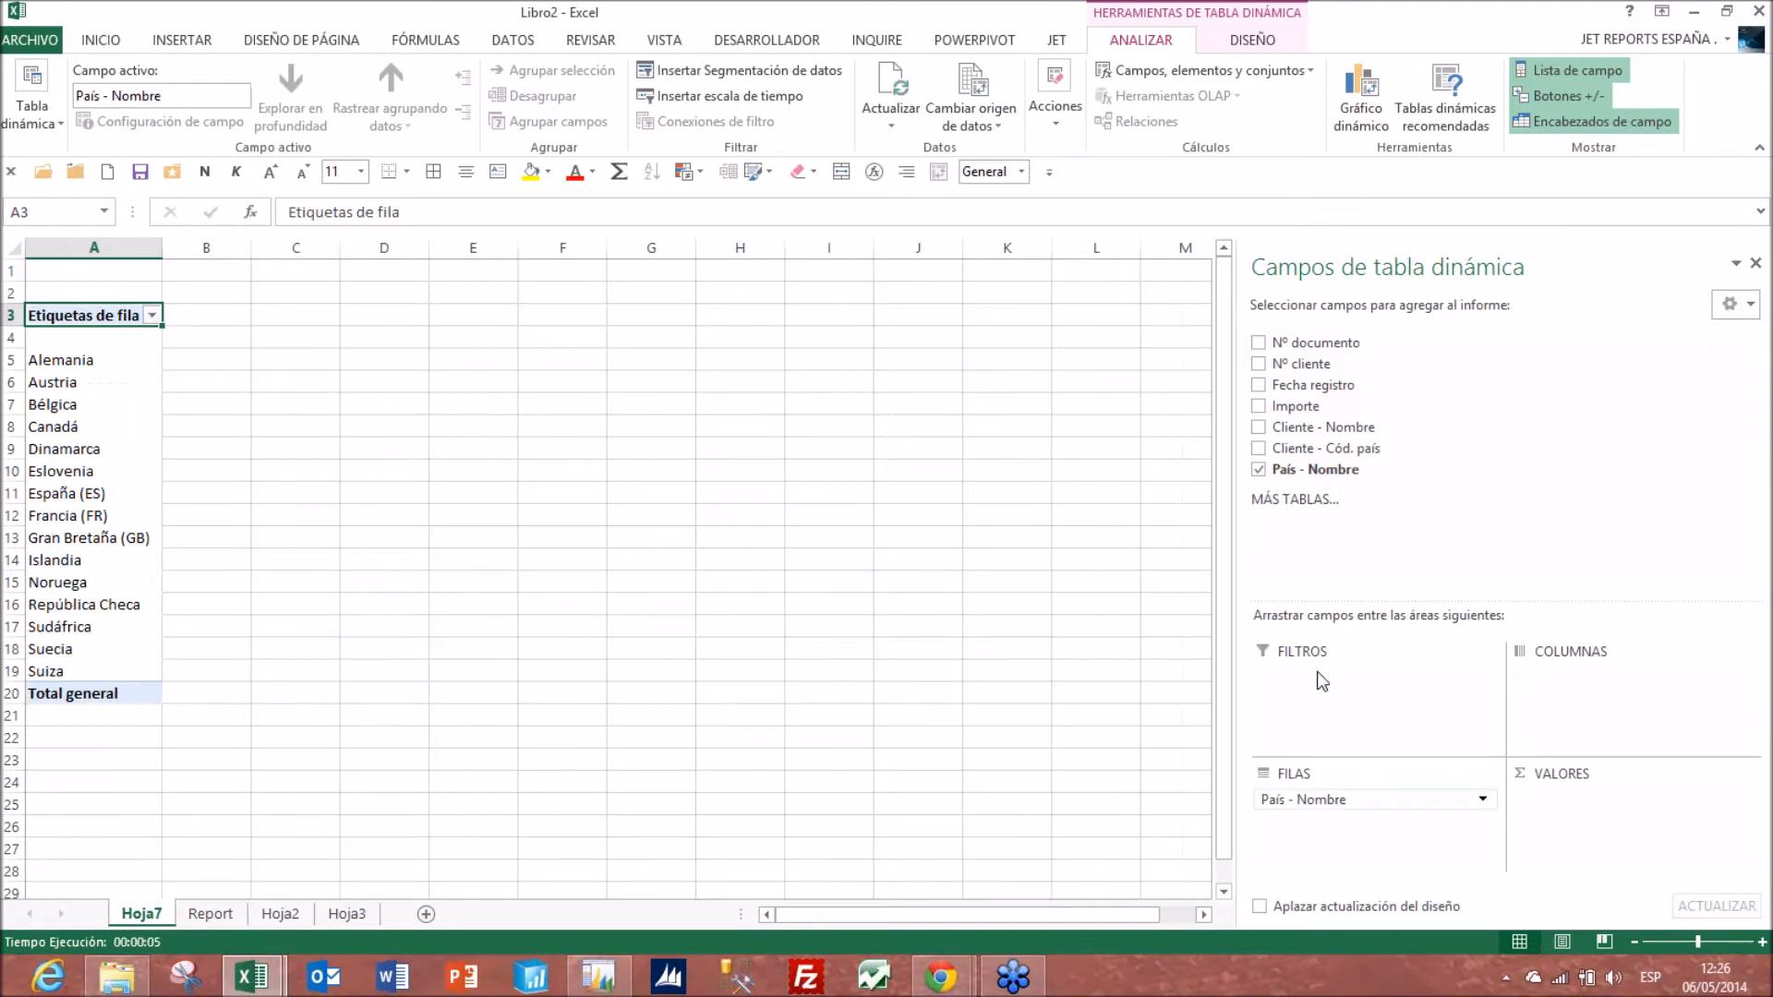
{"action": "left_click_drag", "start_coordinate": [1340, 426], "coordinate": [1370, 850]}
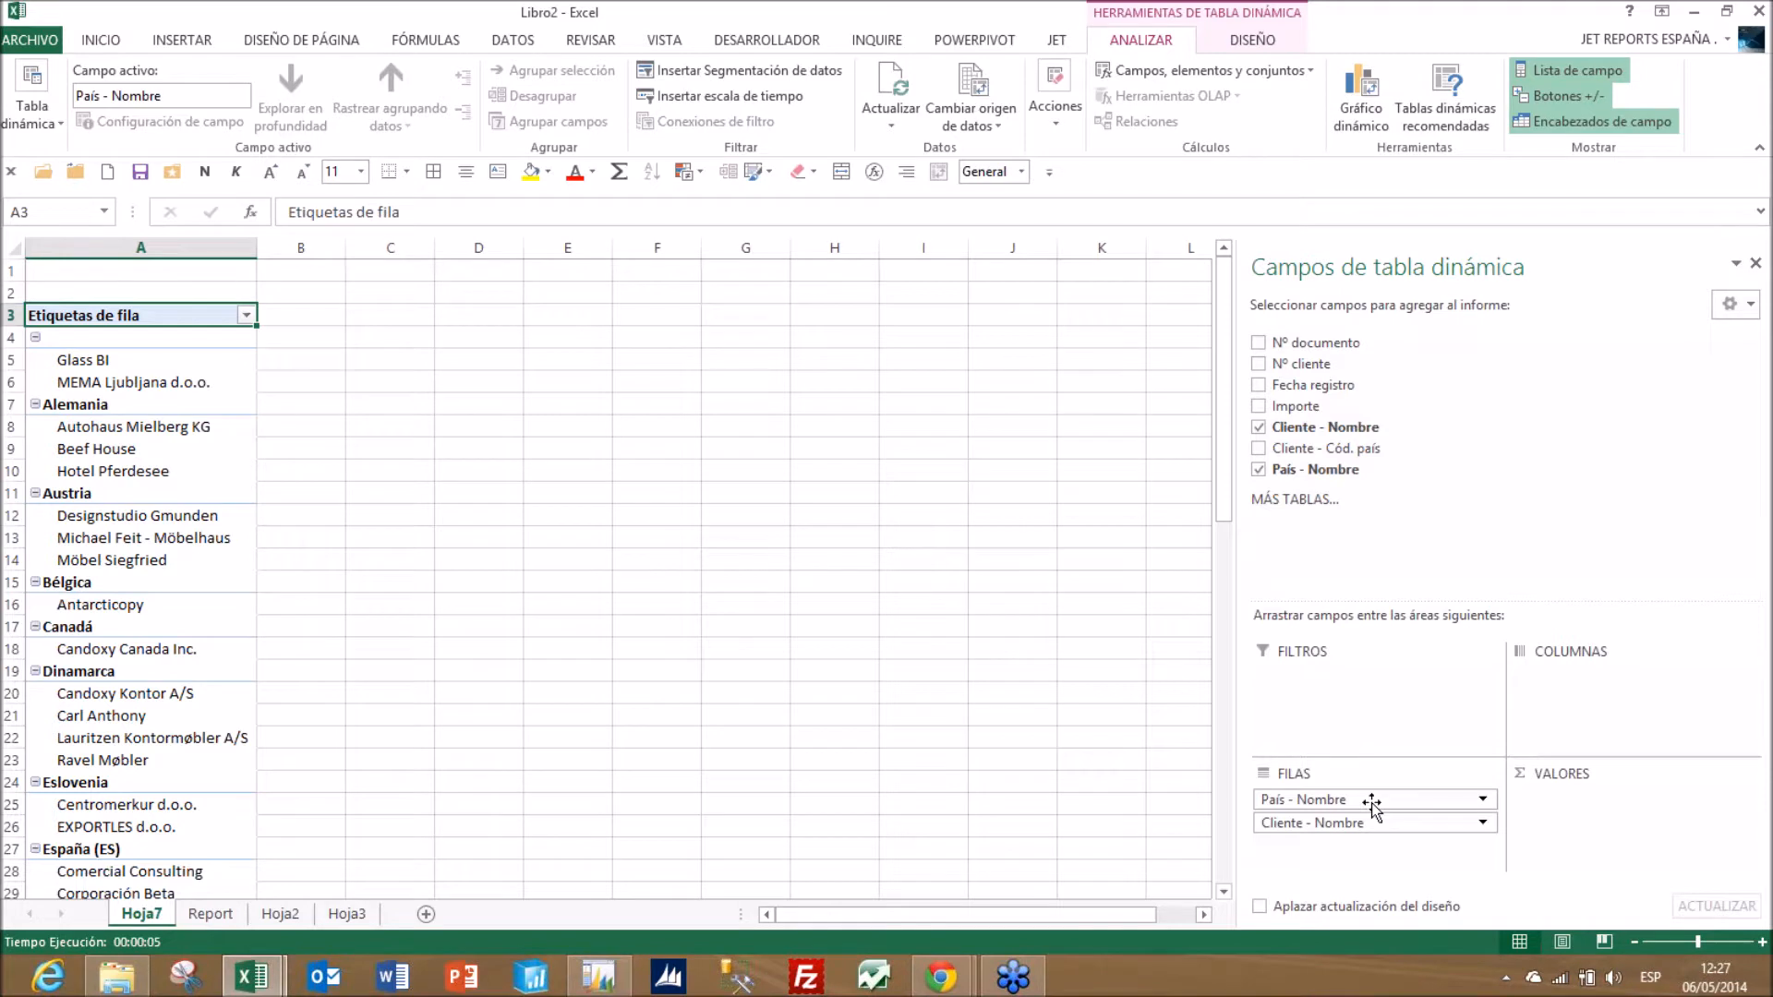
{"action": "left_click_drag", "start_coordinate": [1313, 385], "coordinate": [1602, 706]}
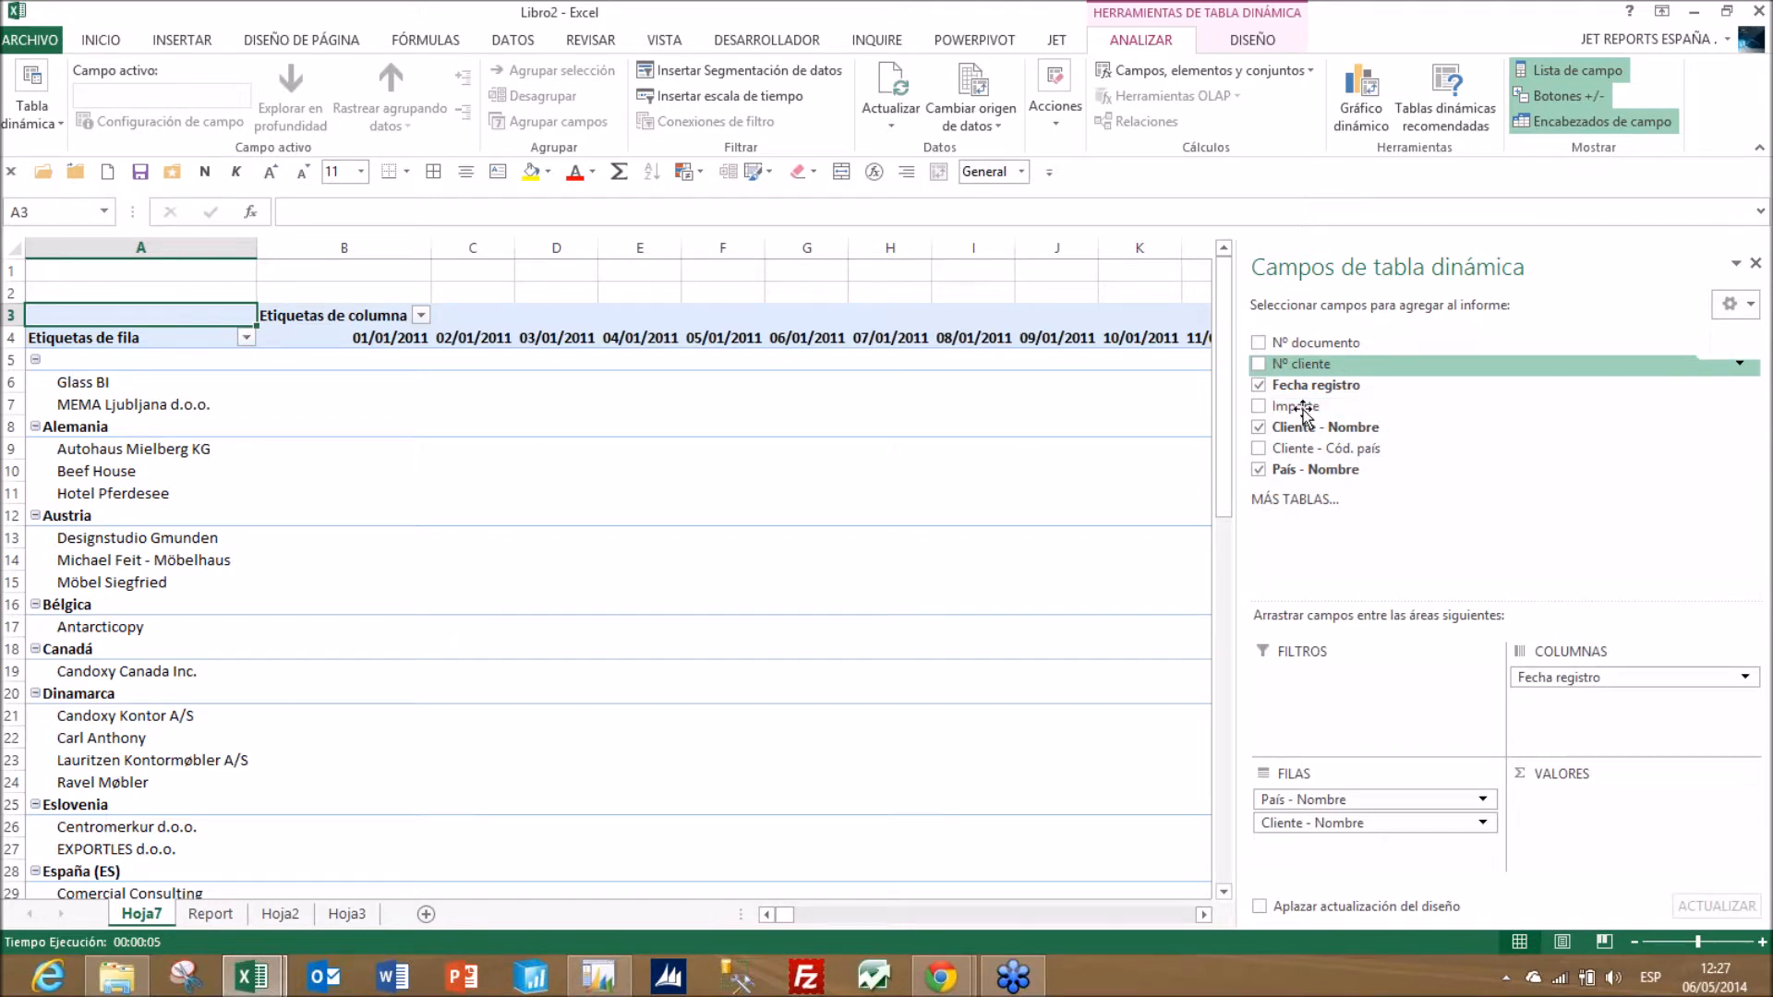
{"action": "left_click_drag", "start_coordinate": [1304, 415], "coordinate": [1583, 838]}
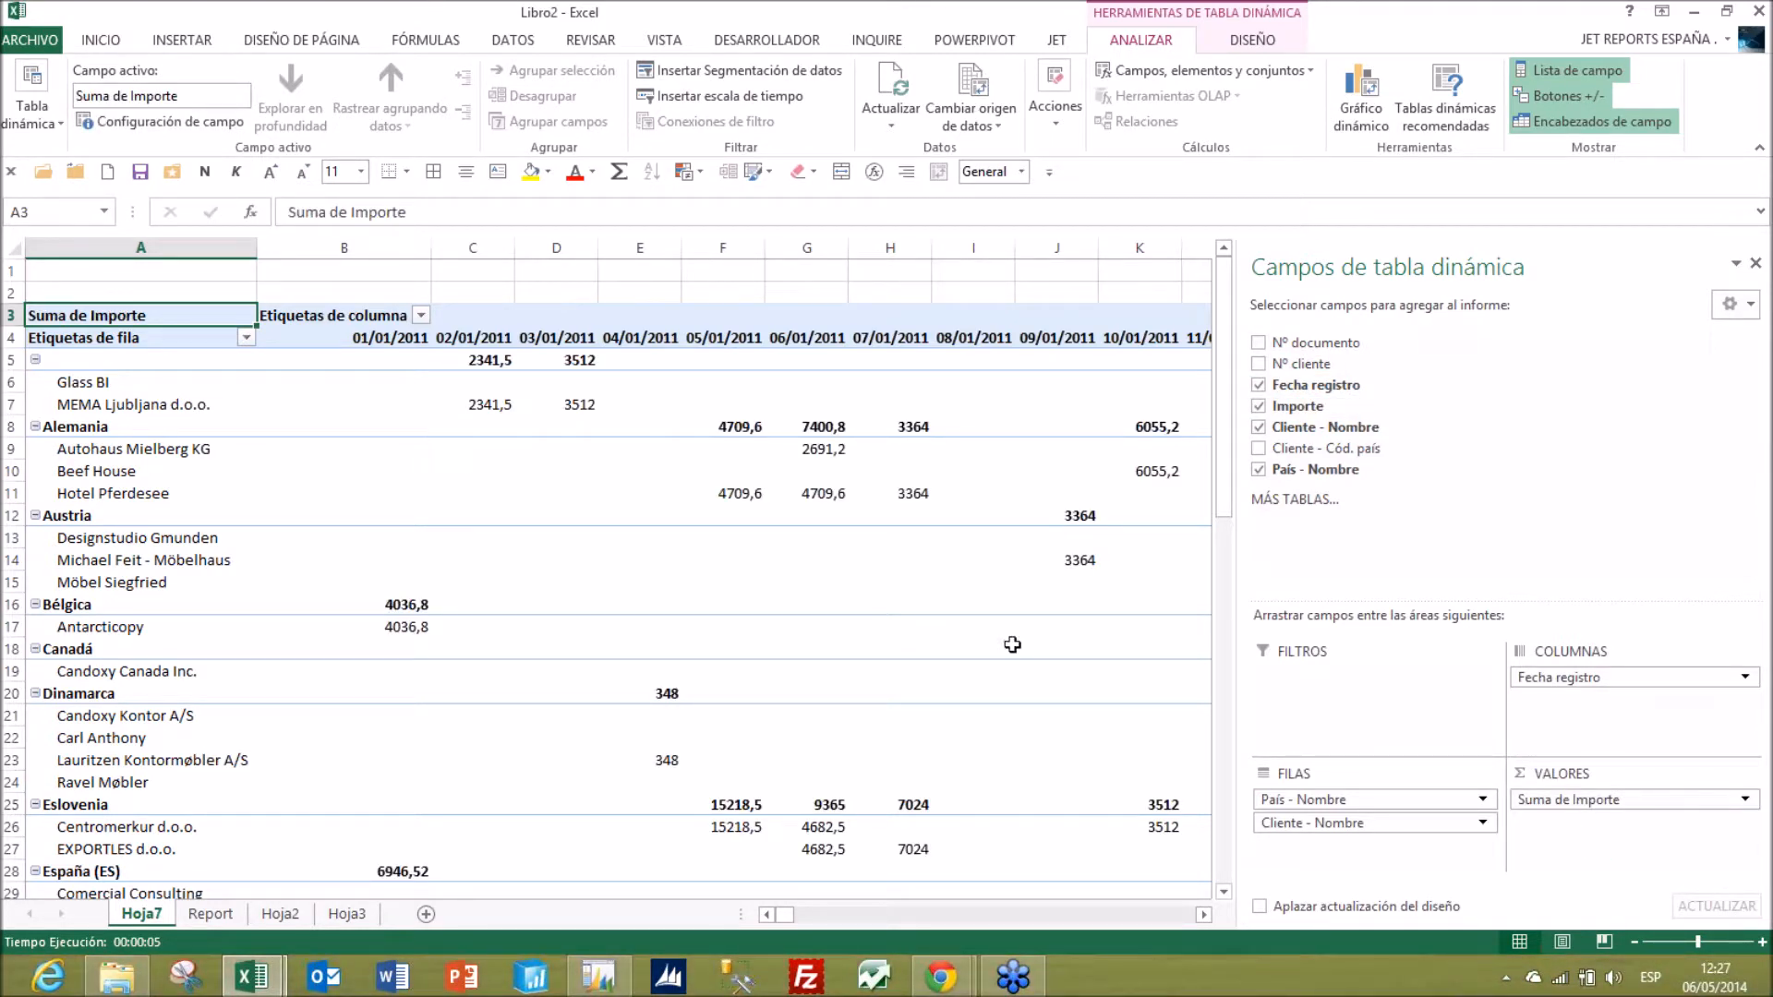
- Group the Fecha registro column dates by Meses, Trimestres and Años
{"action": "left_click", "coordinate": [386, 337]}
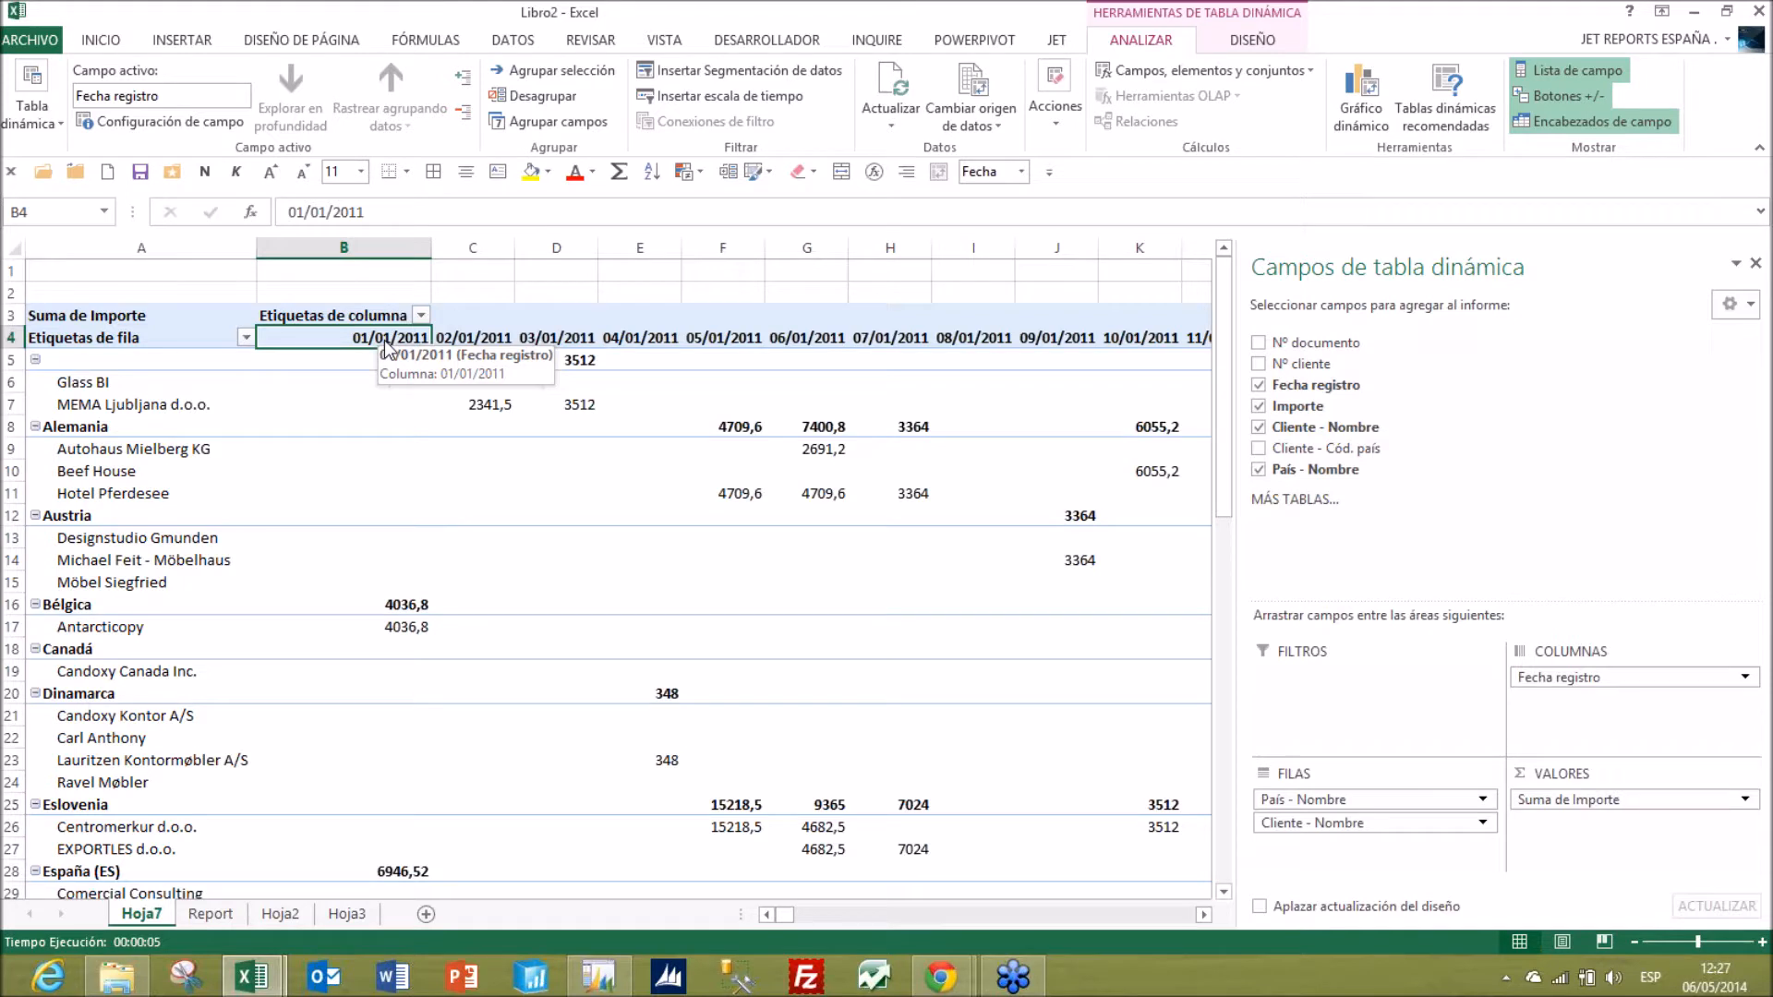
{"action": "right_click", "coordinate": [387, 348]}
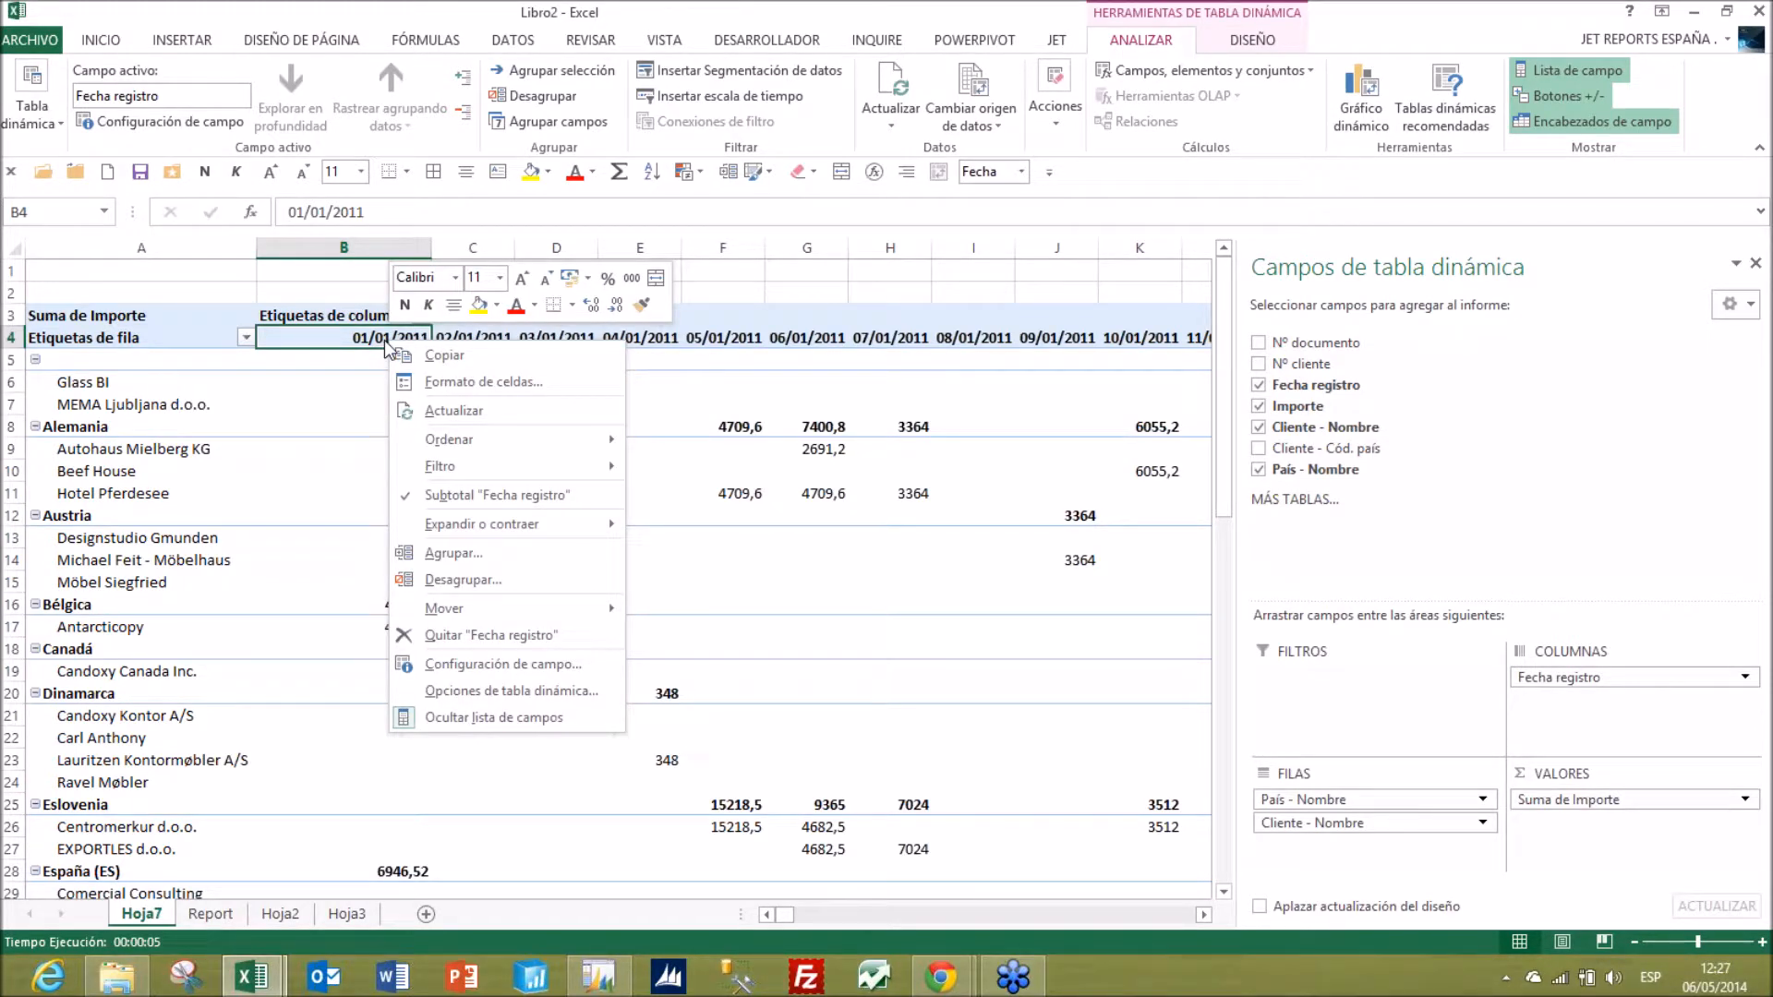
{"action": "left_click", "coordinate": [458, 555]}
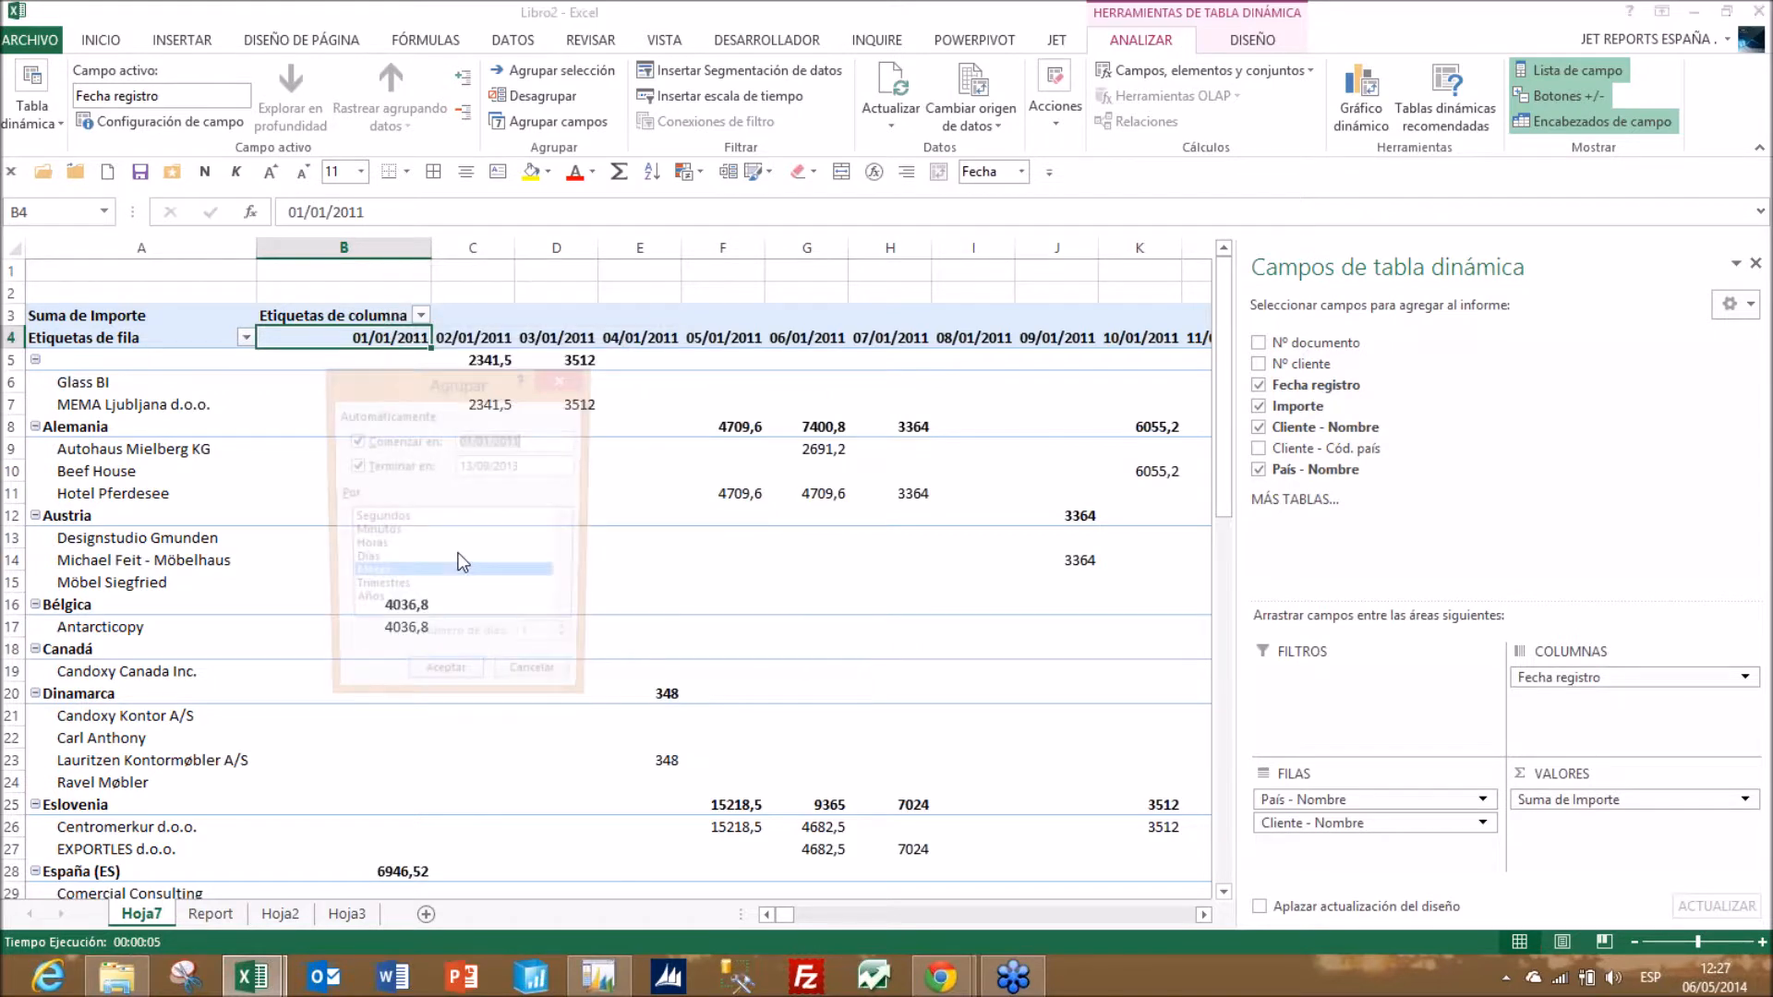
{"action": "left_click", "coordinate": [377, 591]}
{"action": "left_click", "coordinate": [373, 607]}
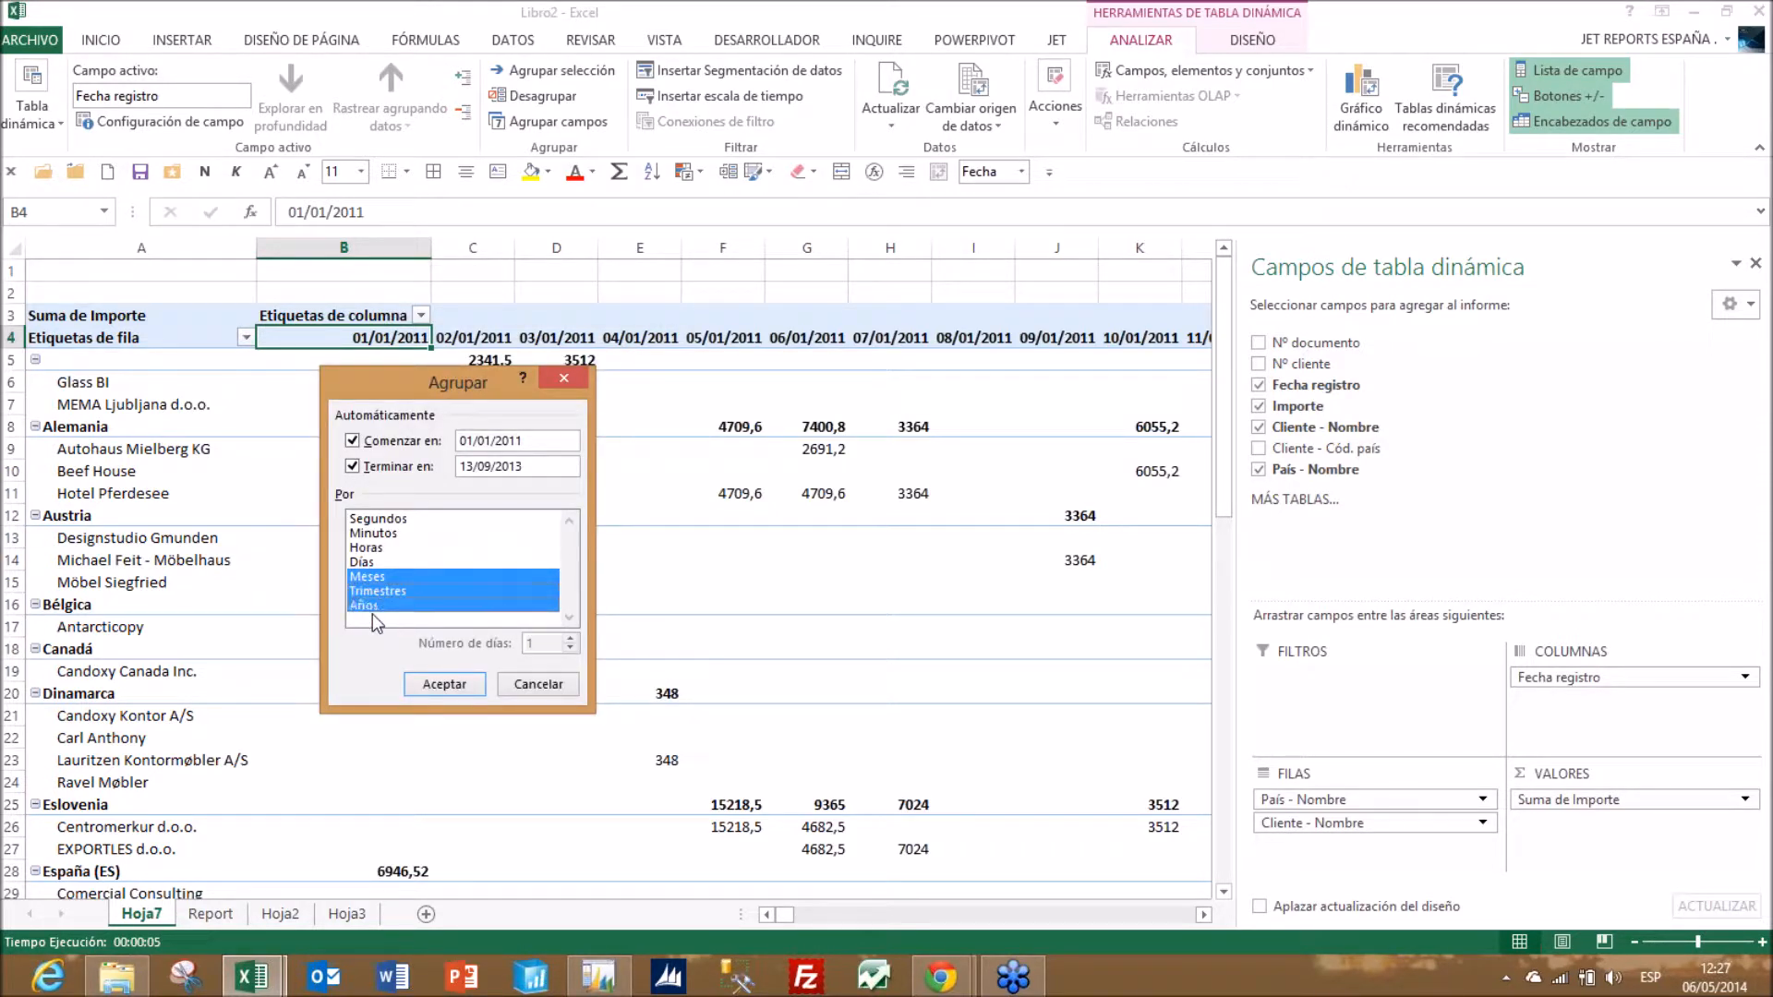
{"action": "left_click", "coordinate": [443, 682]}
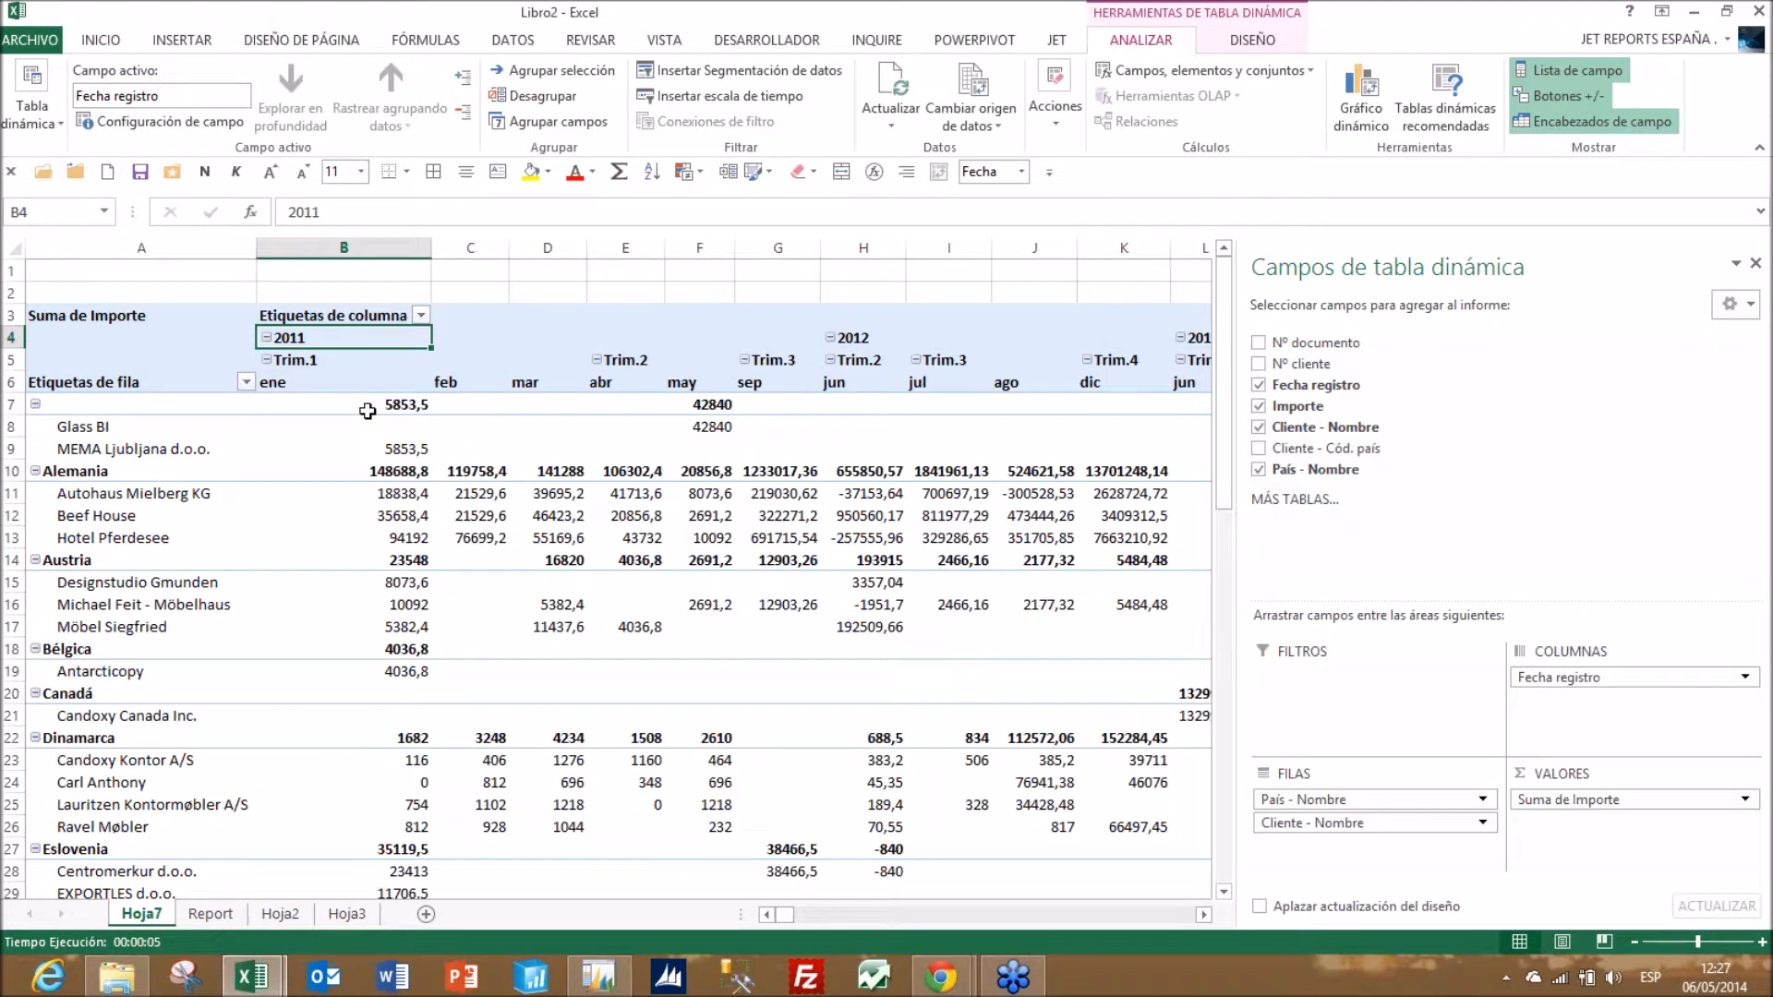
- Collapse the entire Años column field of the pivot table
{"action": "right_click", "coordinate": [283, 338]}
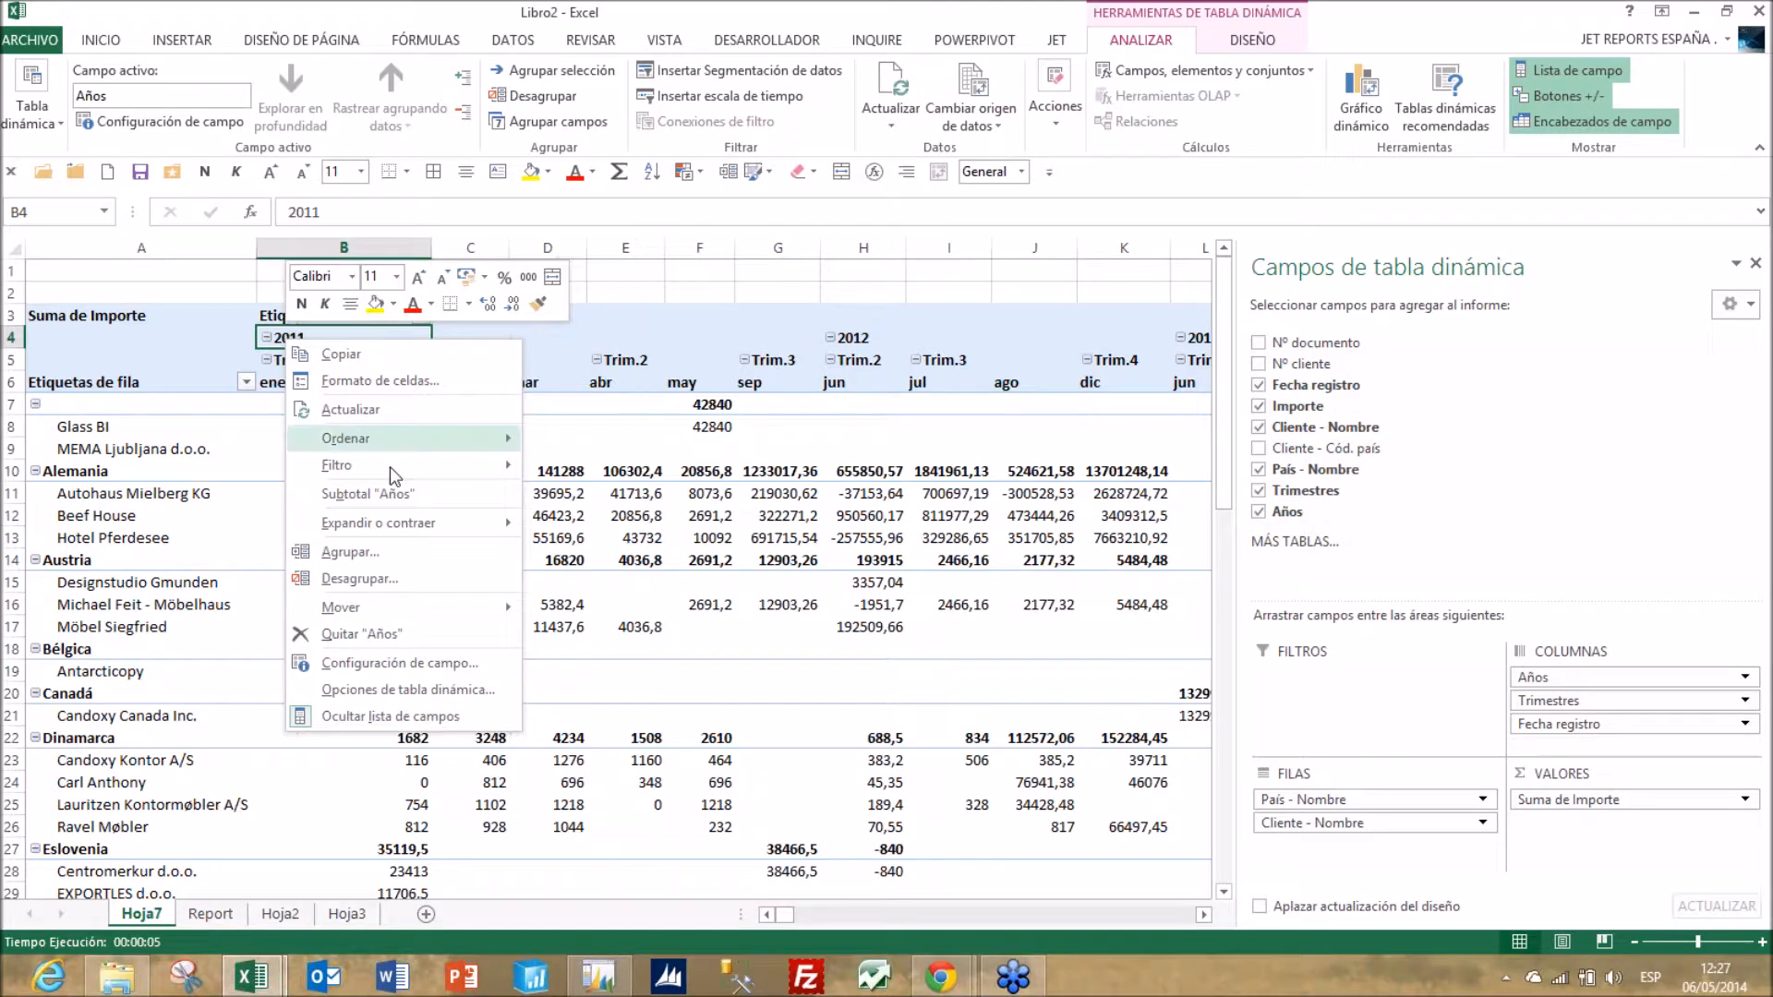
{"action": "mouse_move", "coordinate": [466, 535]}
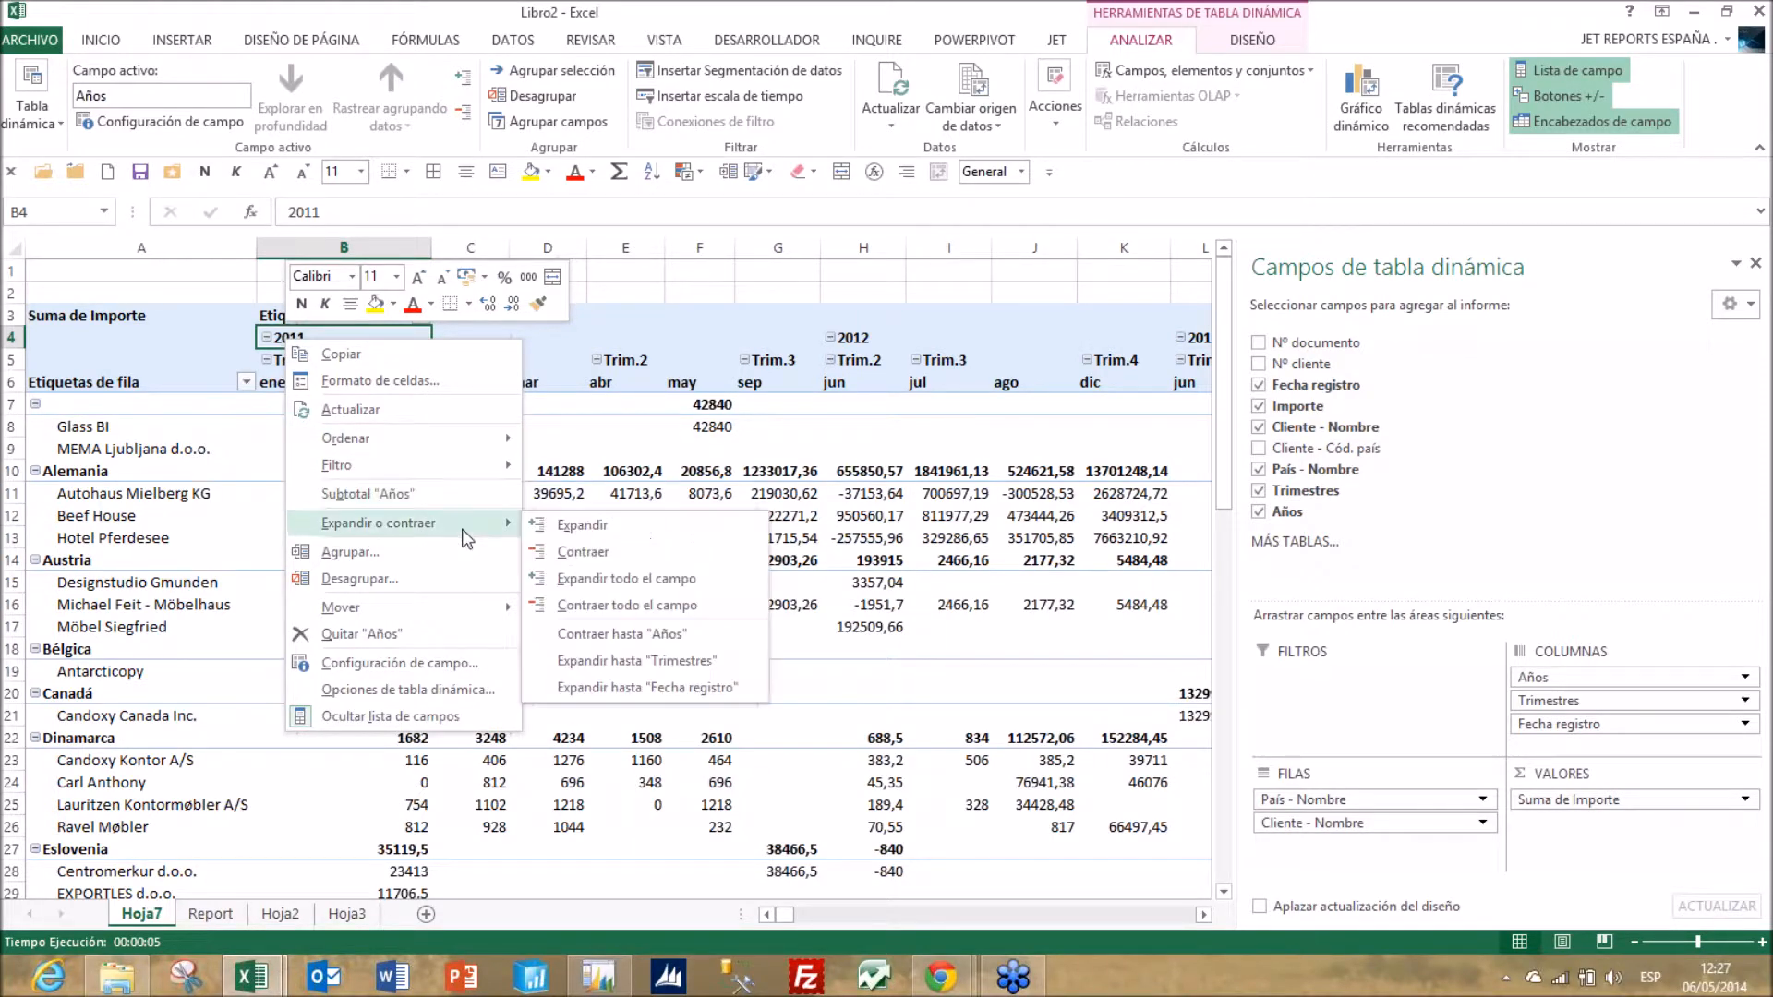
{"action": "left_click", "coordinate": [584, 607]}
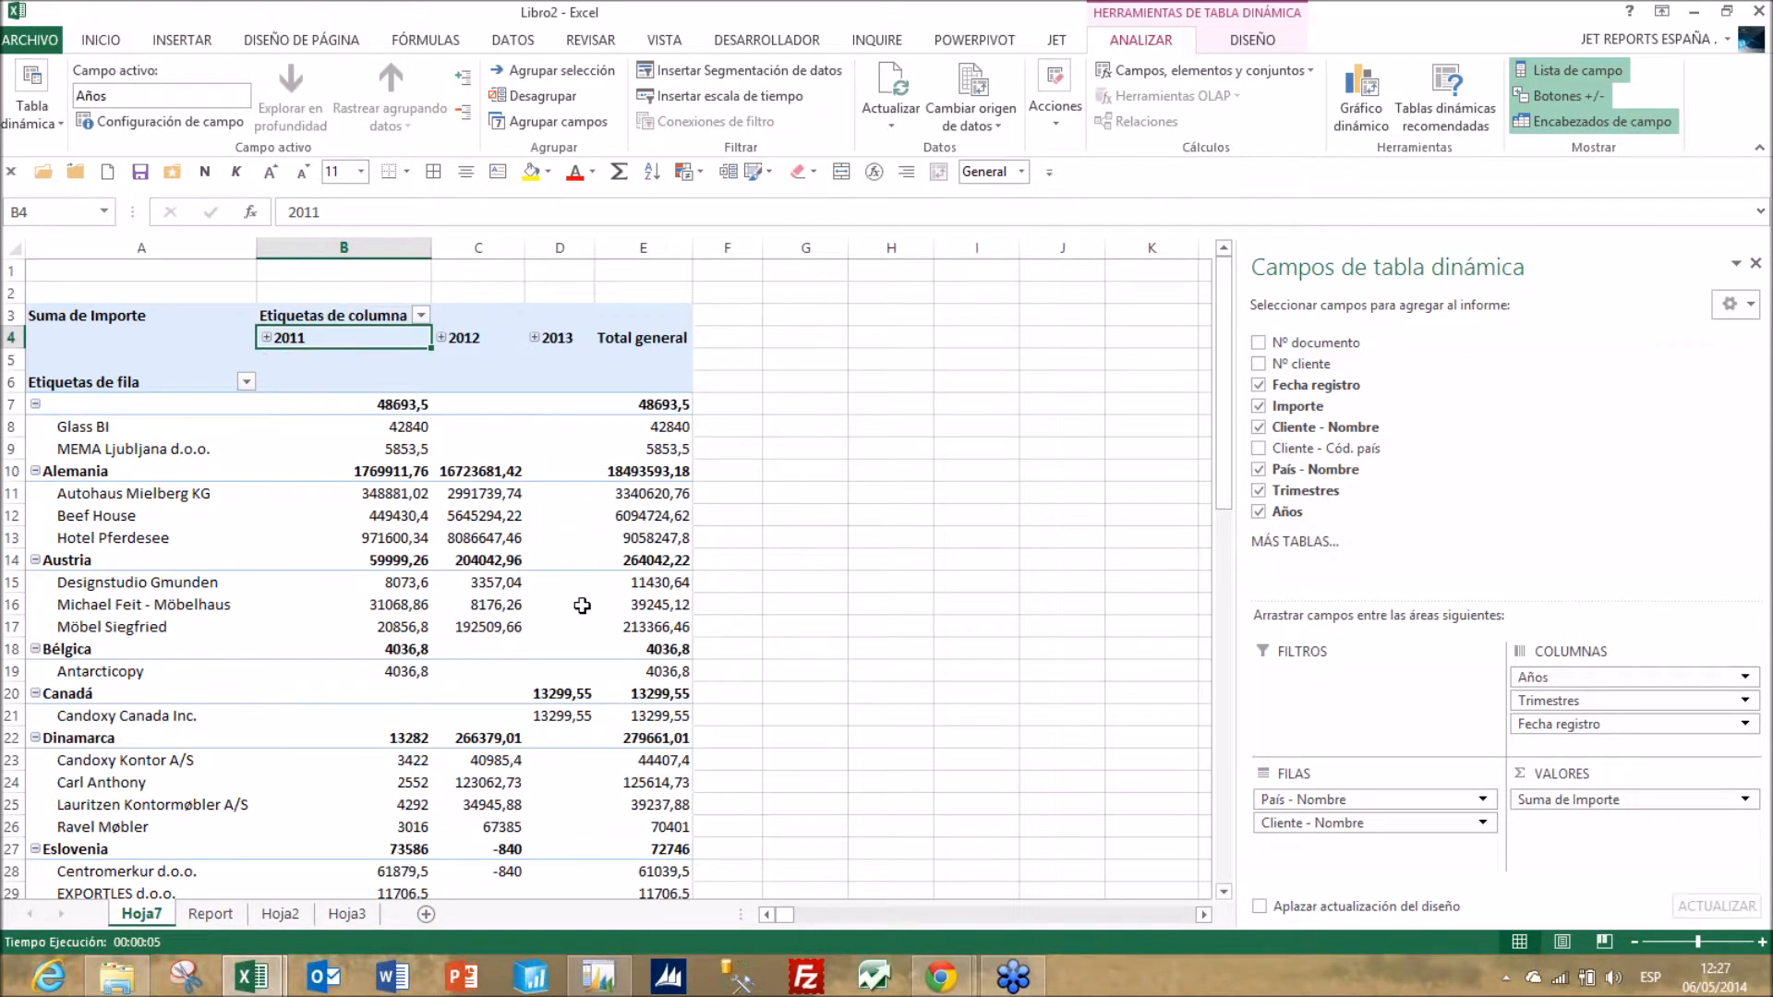
- Collapse the entire País - Nombre row field of the pivot table so only the country rows show
{"action": "left_click", "coordinate": [77, 473]}
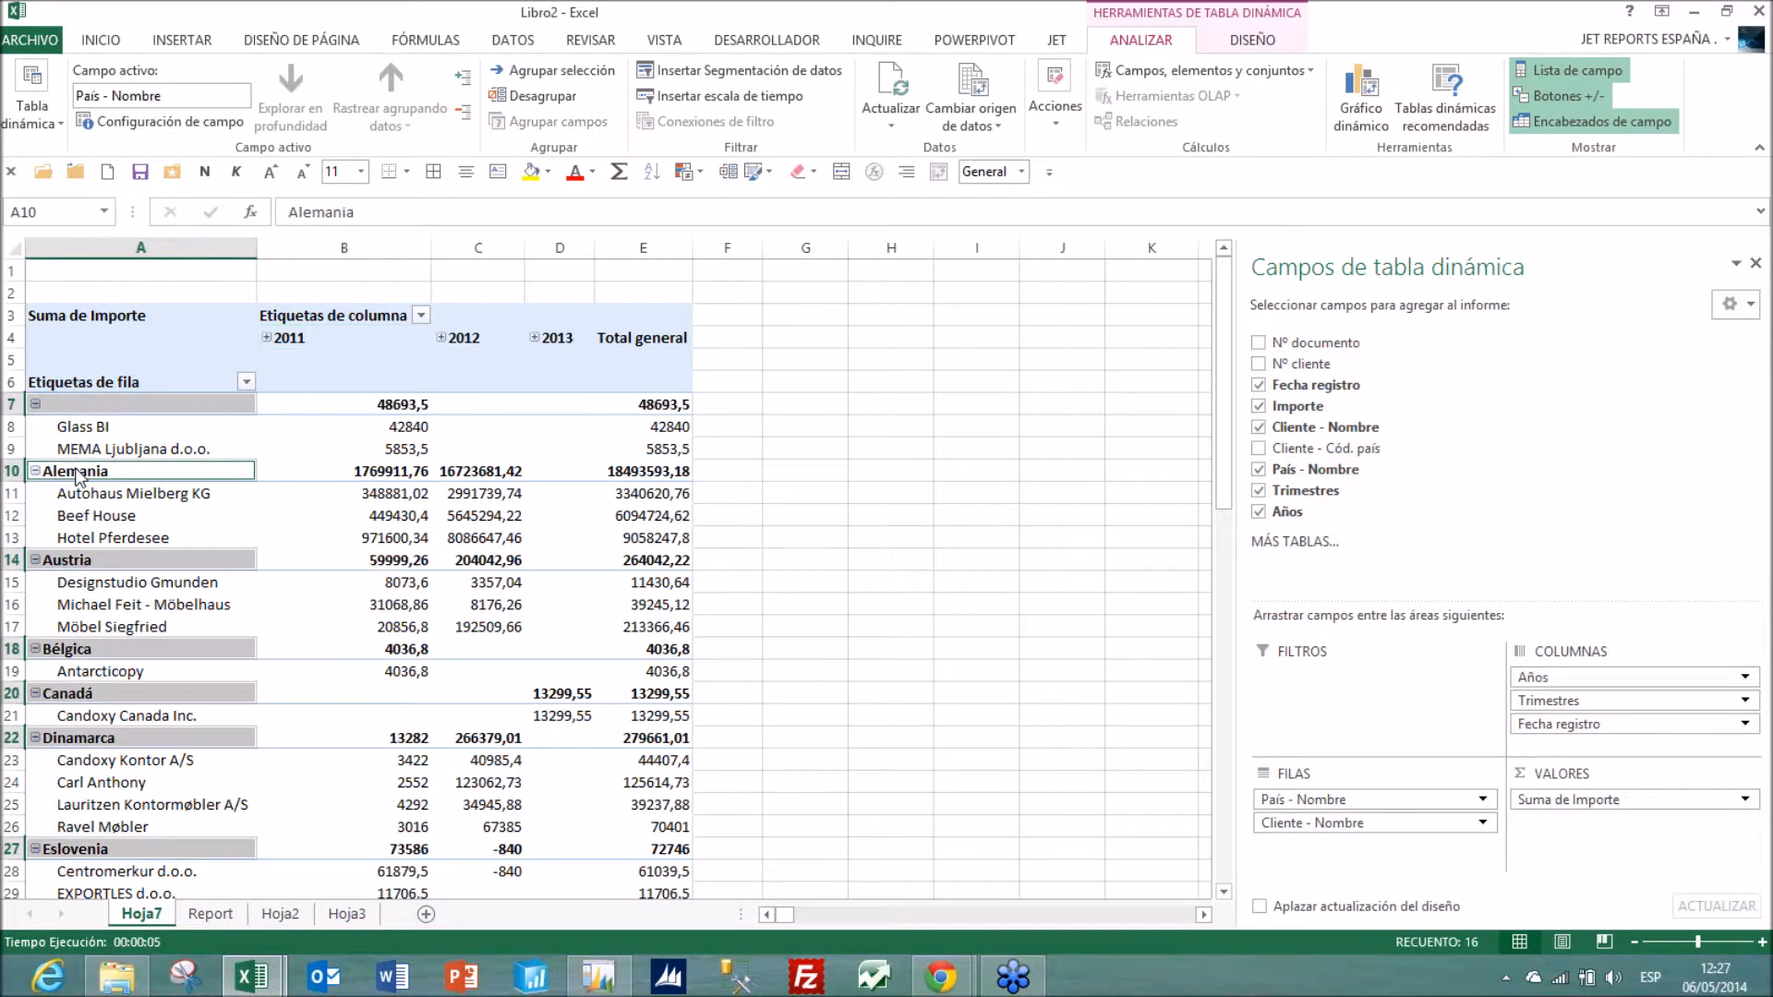
{"action": "right_click", "coordinate": [79, 475]}
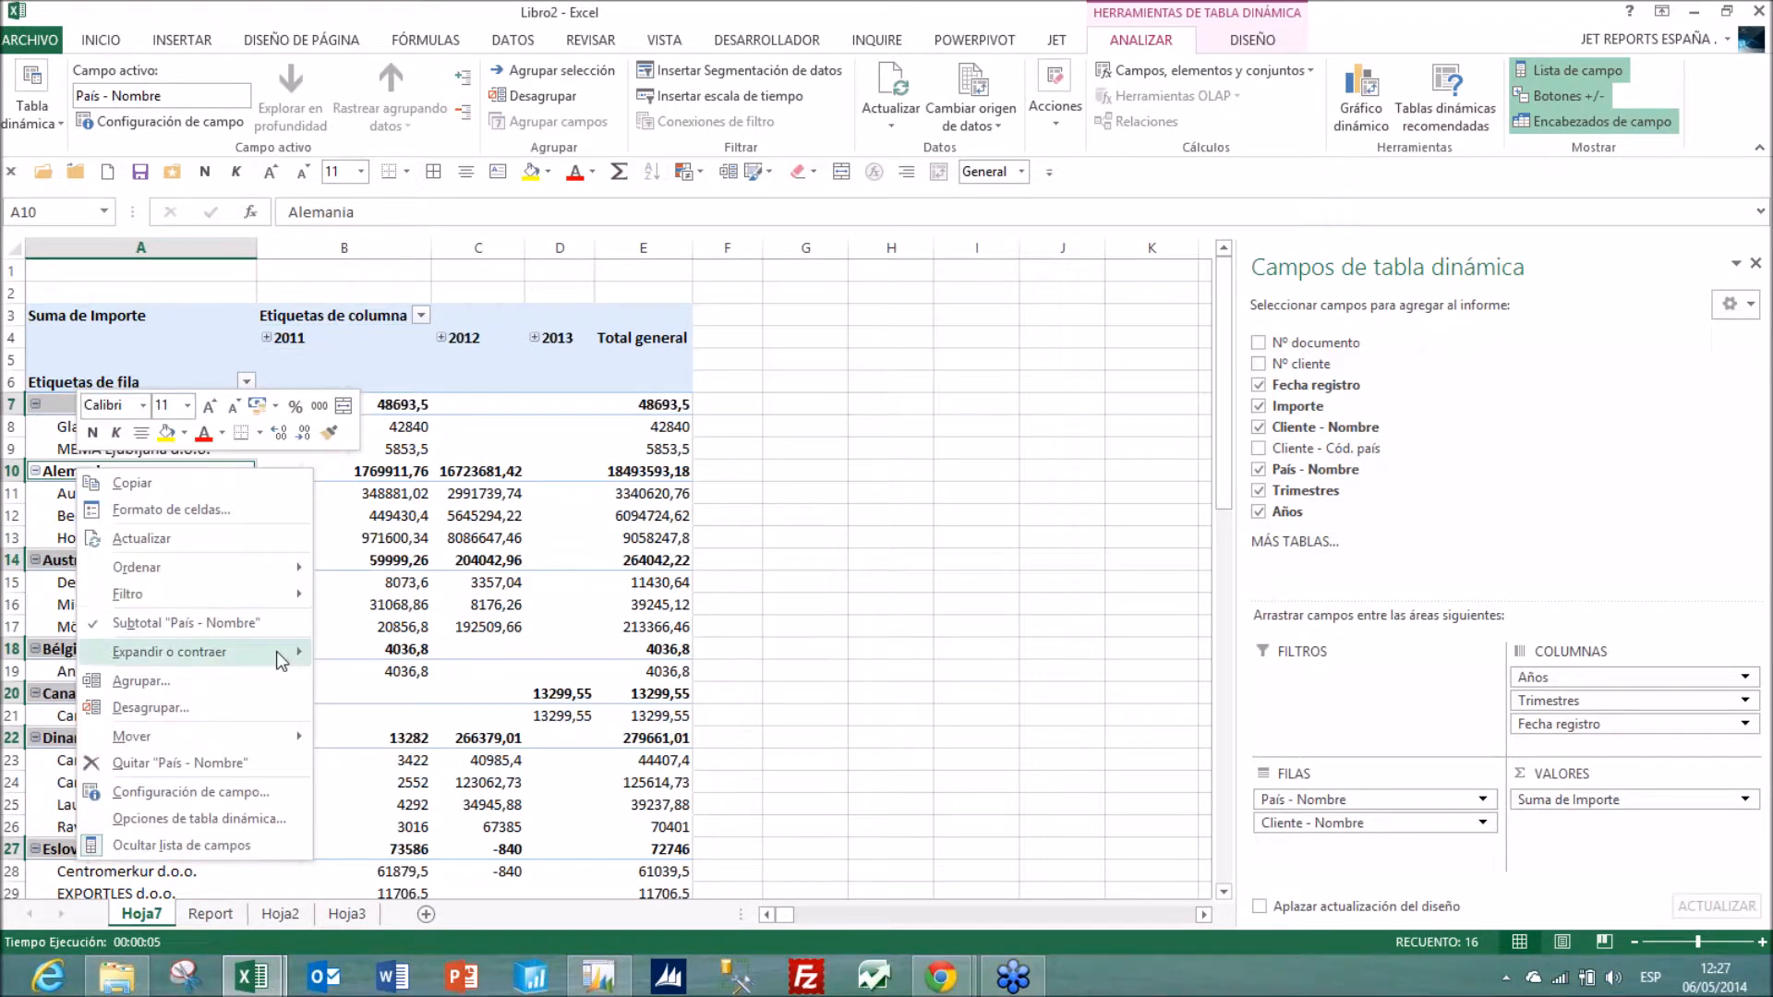
{"action": "mouse_move", "coordinate": [282, 660]}
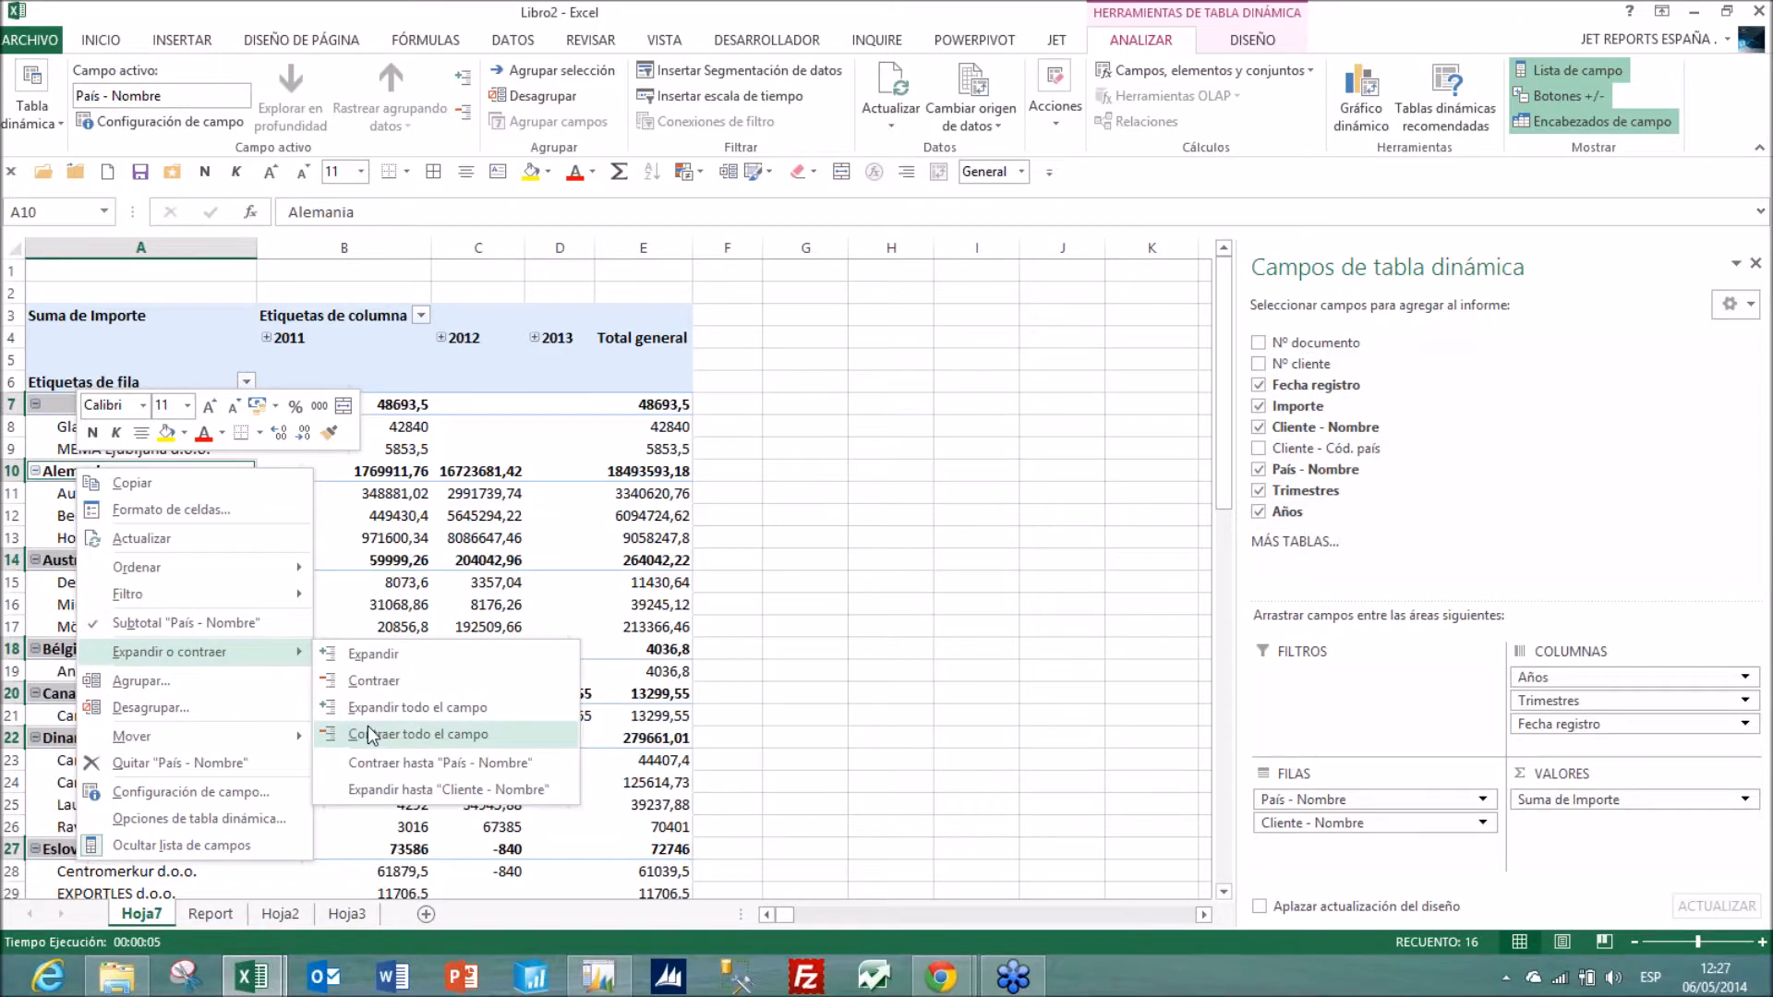
{"action": "left_click", "coordinate": [370, 729]}
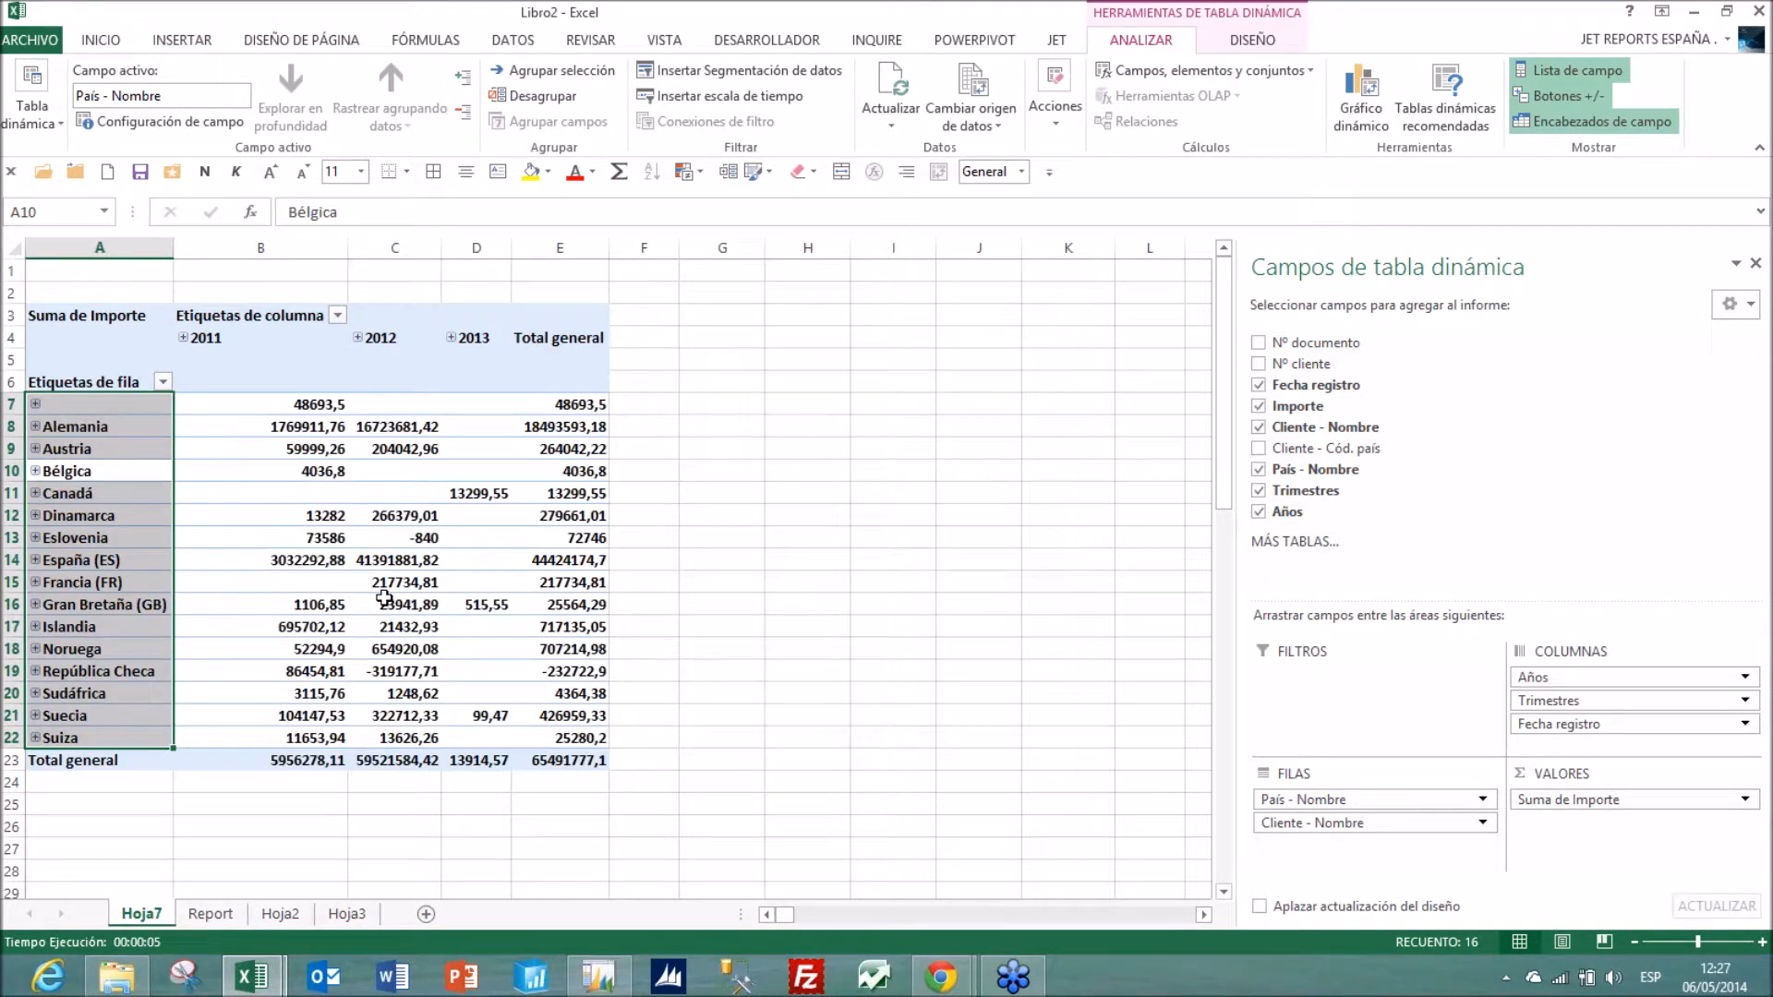
- Apply the Moneda number format to the Suma de Importe value field of the pivot table
{"action": "left_click", "coordinate": [387, 563]}
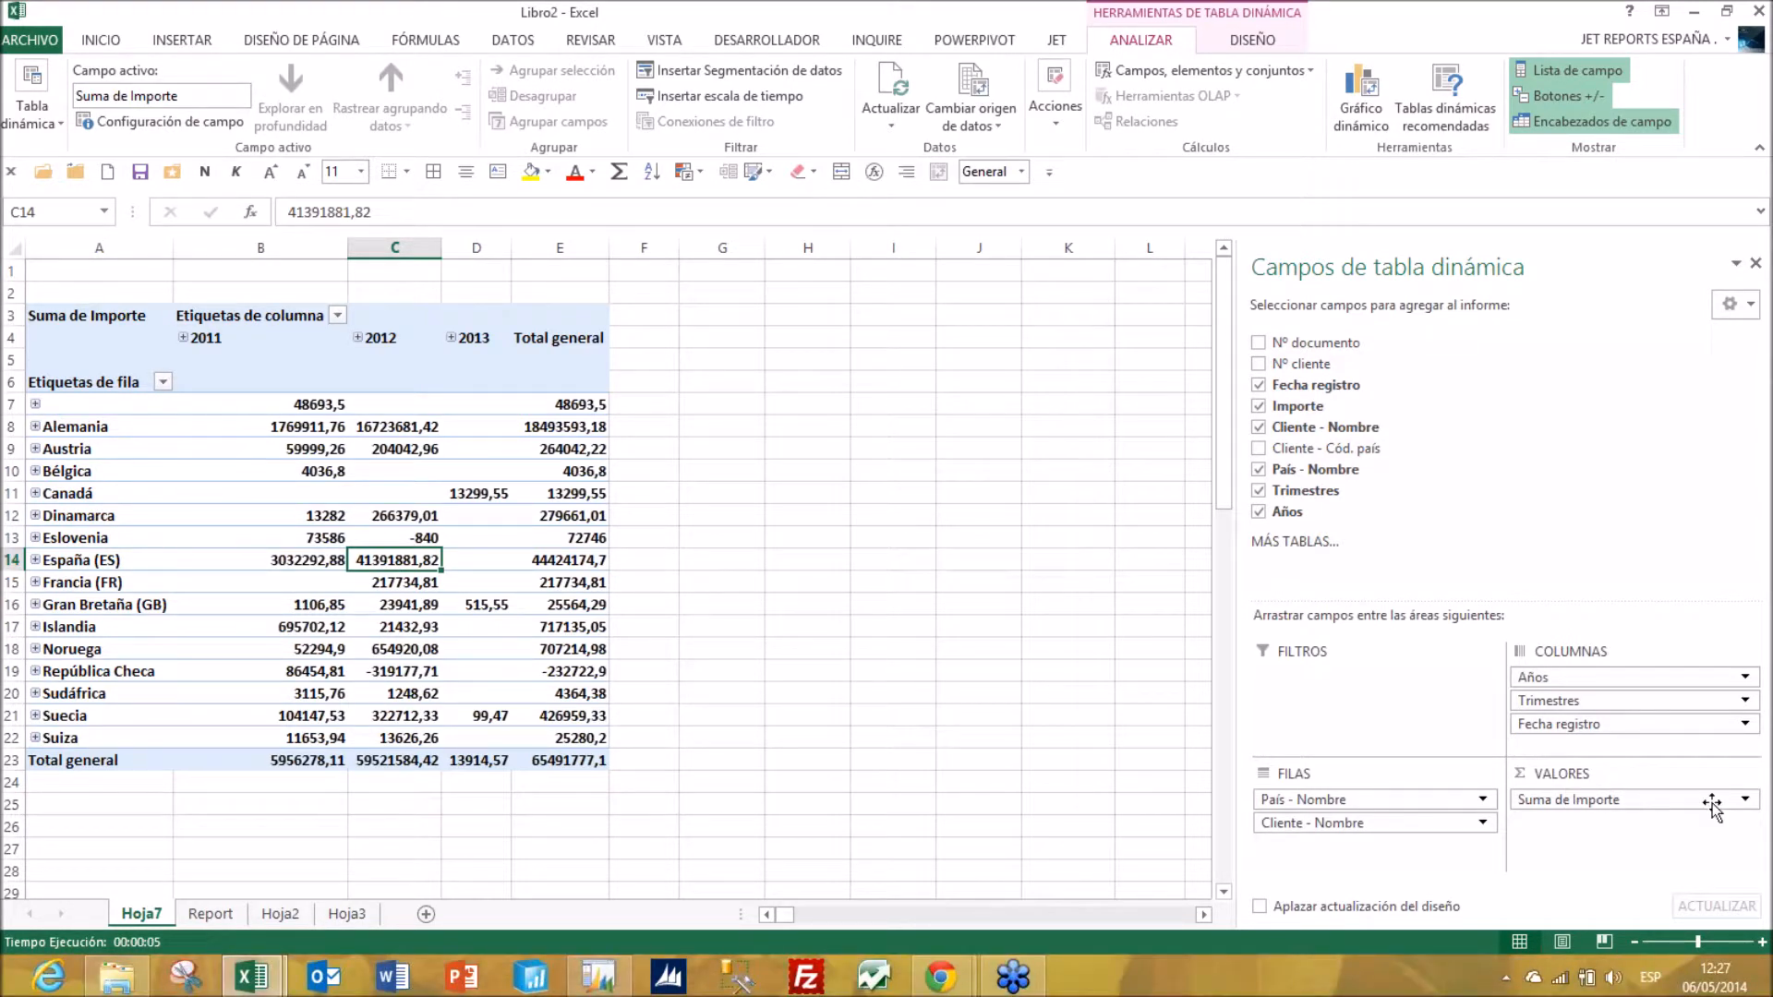
{"action": "left_click", "coordinate": [1741, 801]}
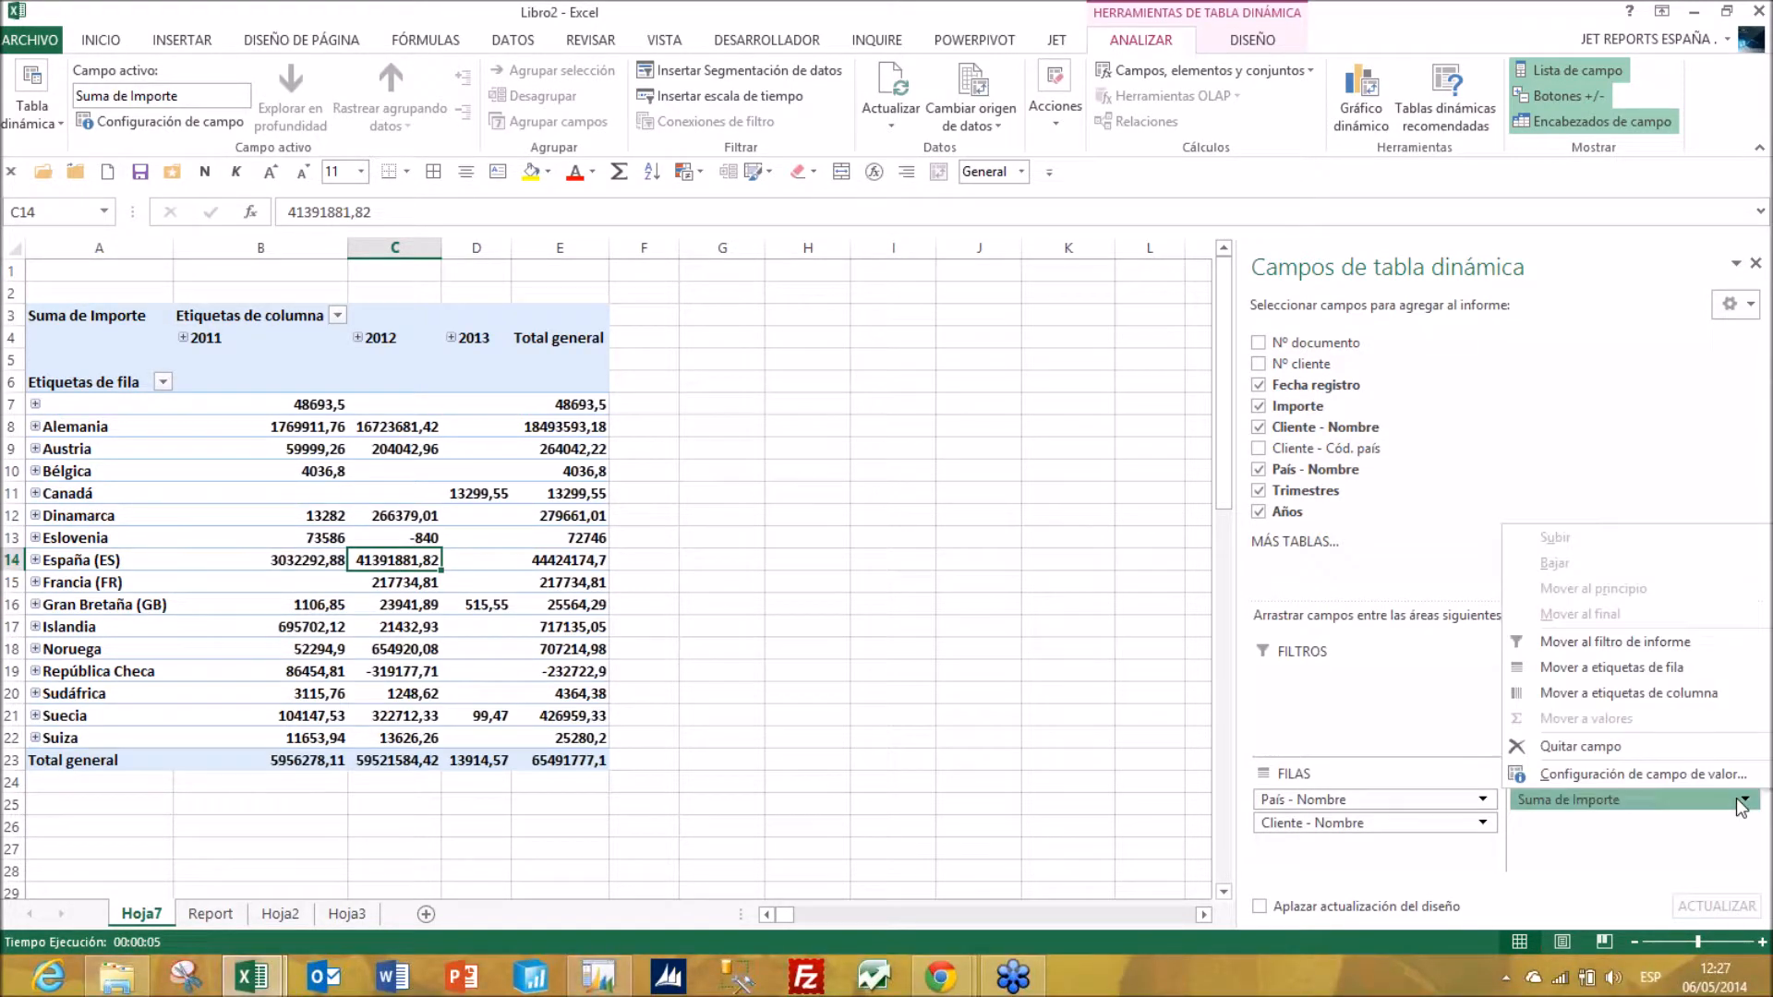
{"action": "left_click", "coordinate": [1684, 774]}
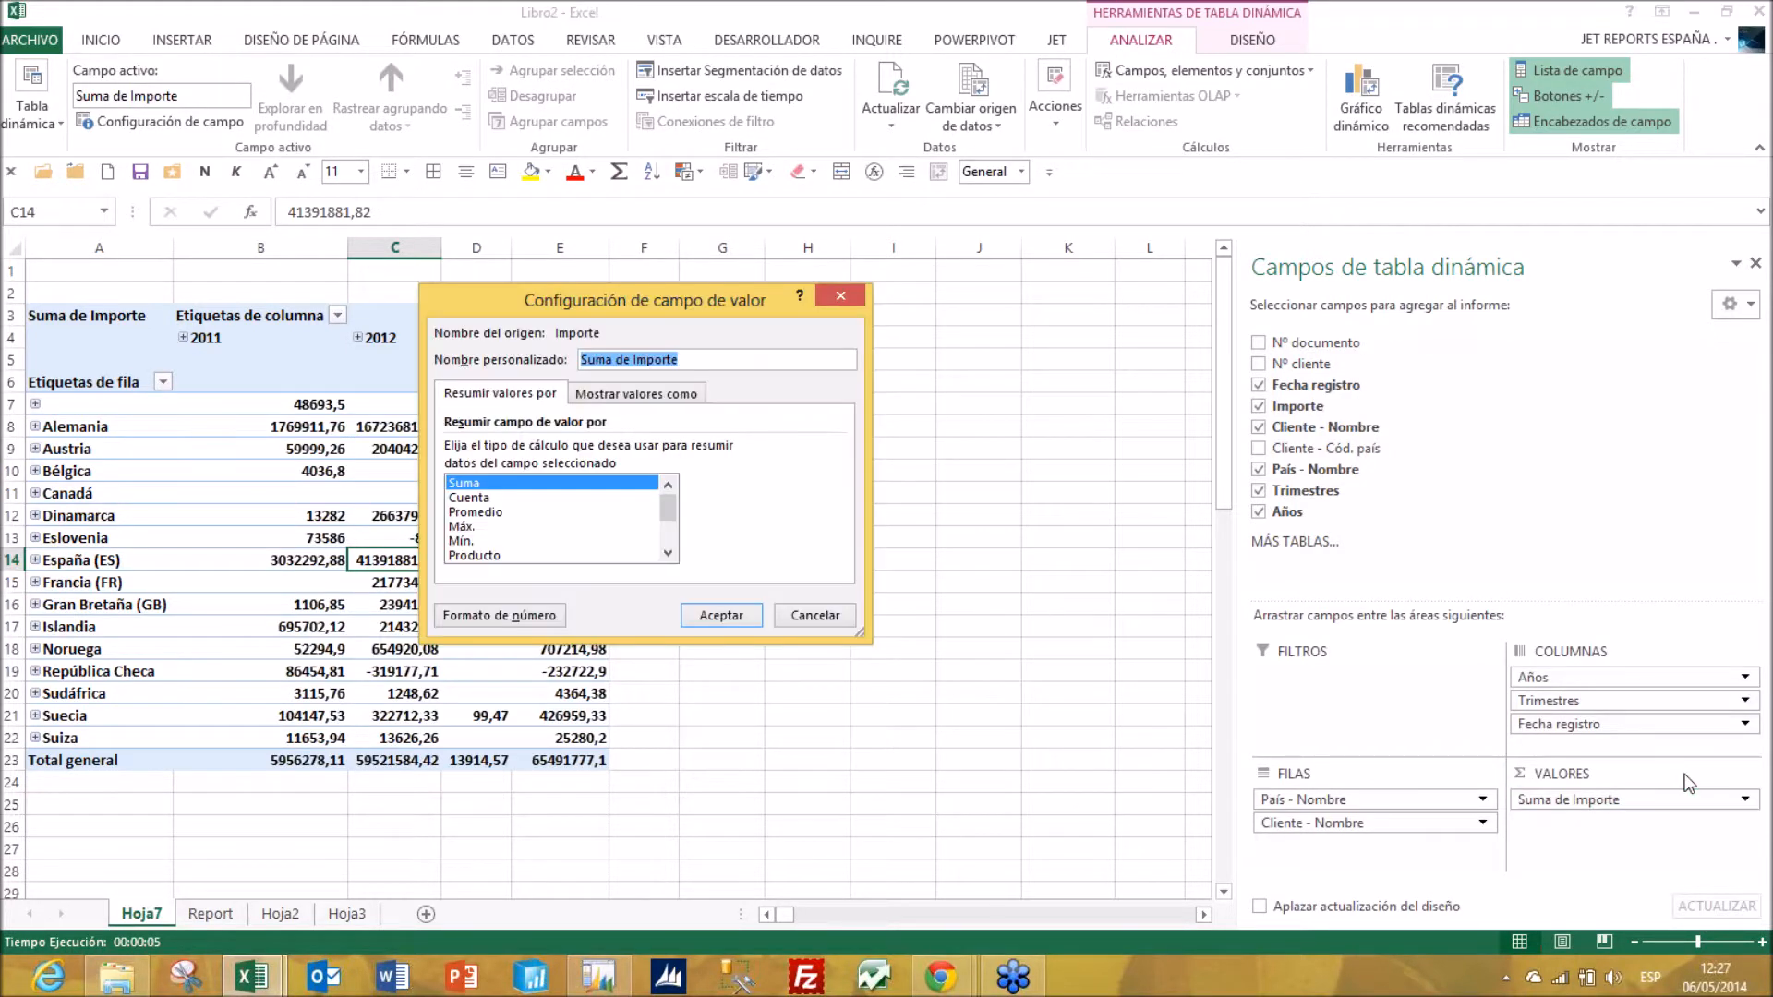
{"action": "left_click", "coordinate": [511, 616]}
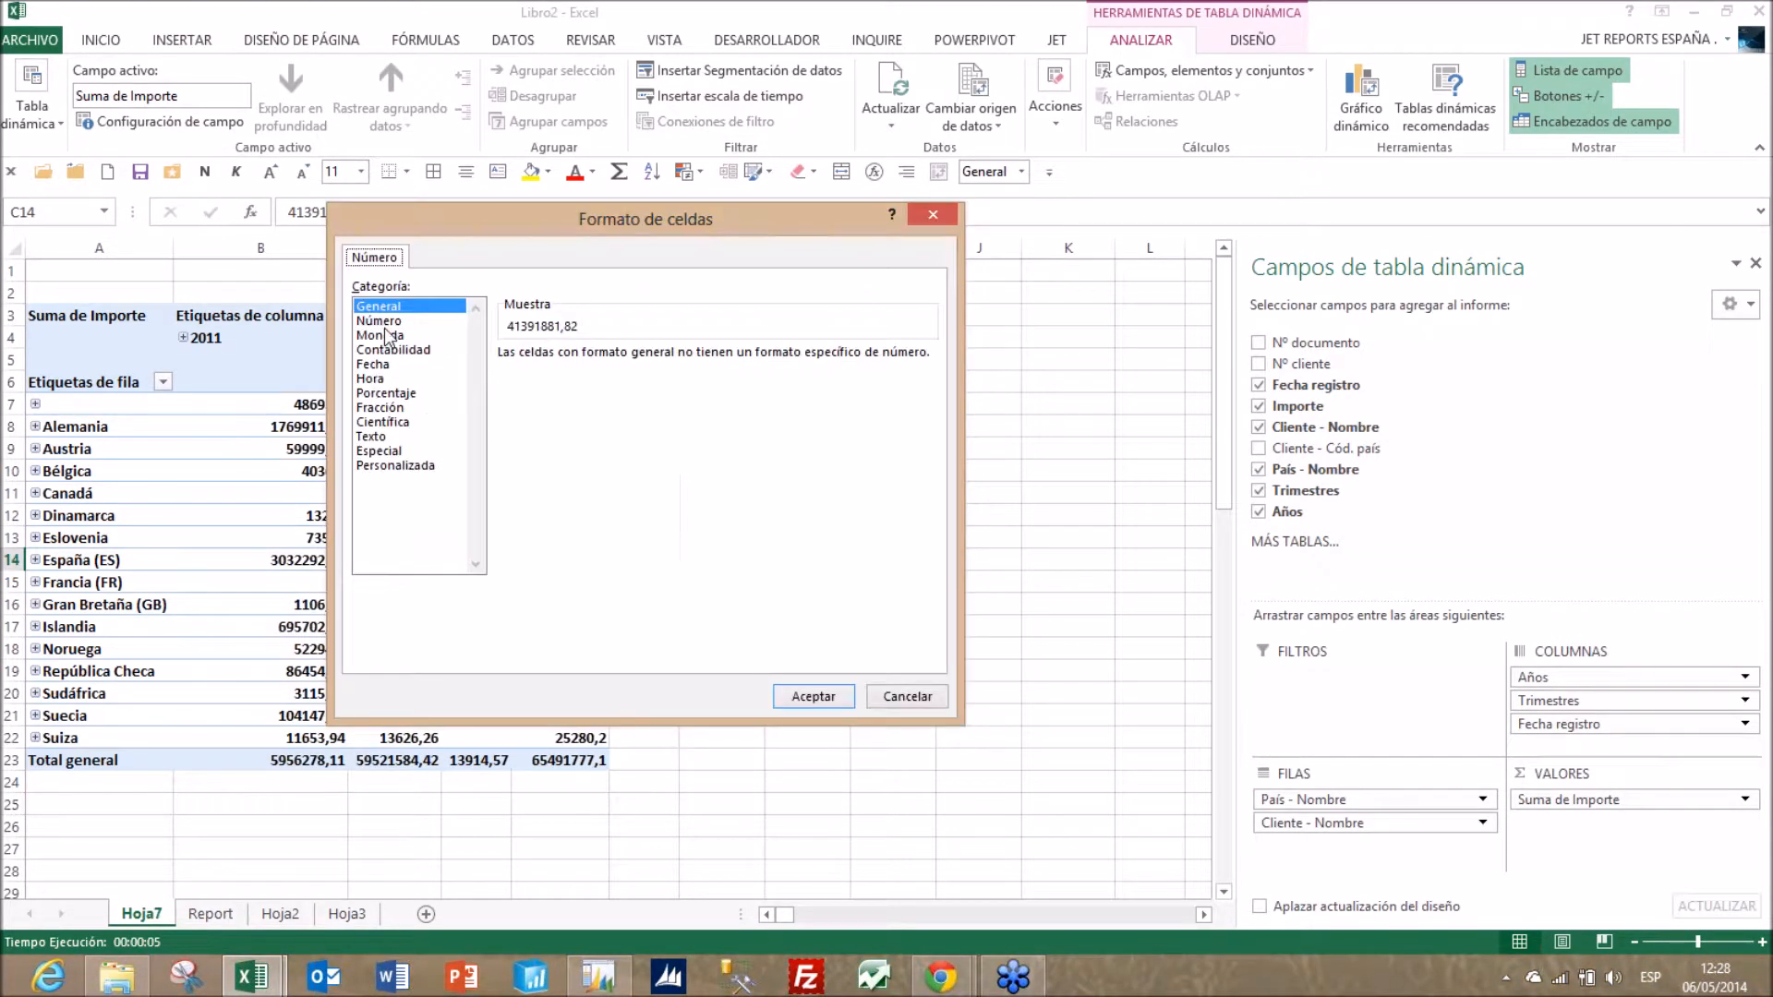
{"action": "left_click", "coordinate": [386, 335]}
{"action": "key", "text": "Return"}
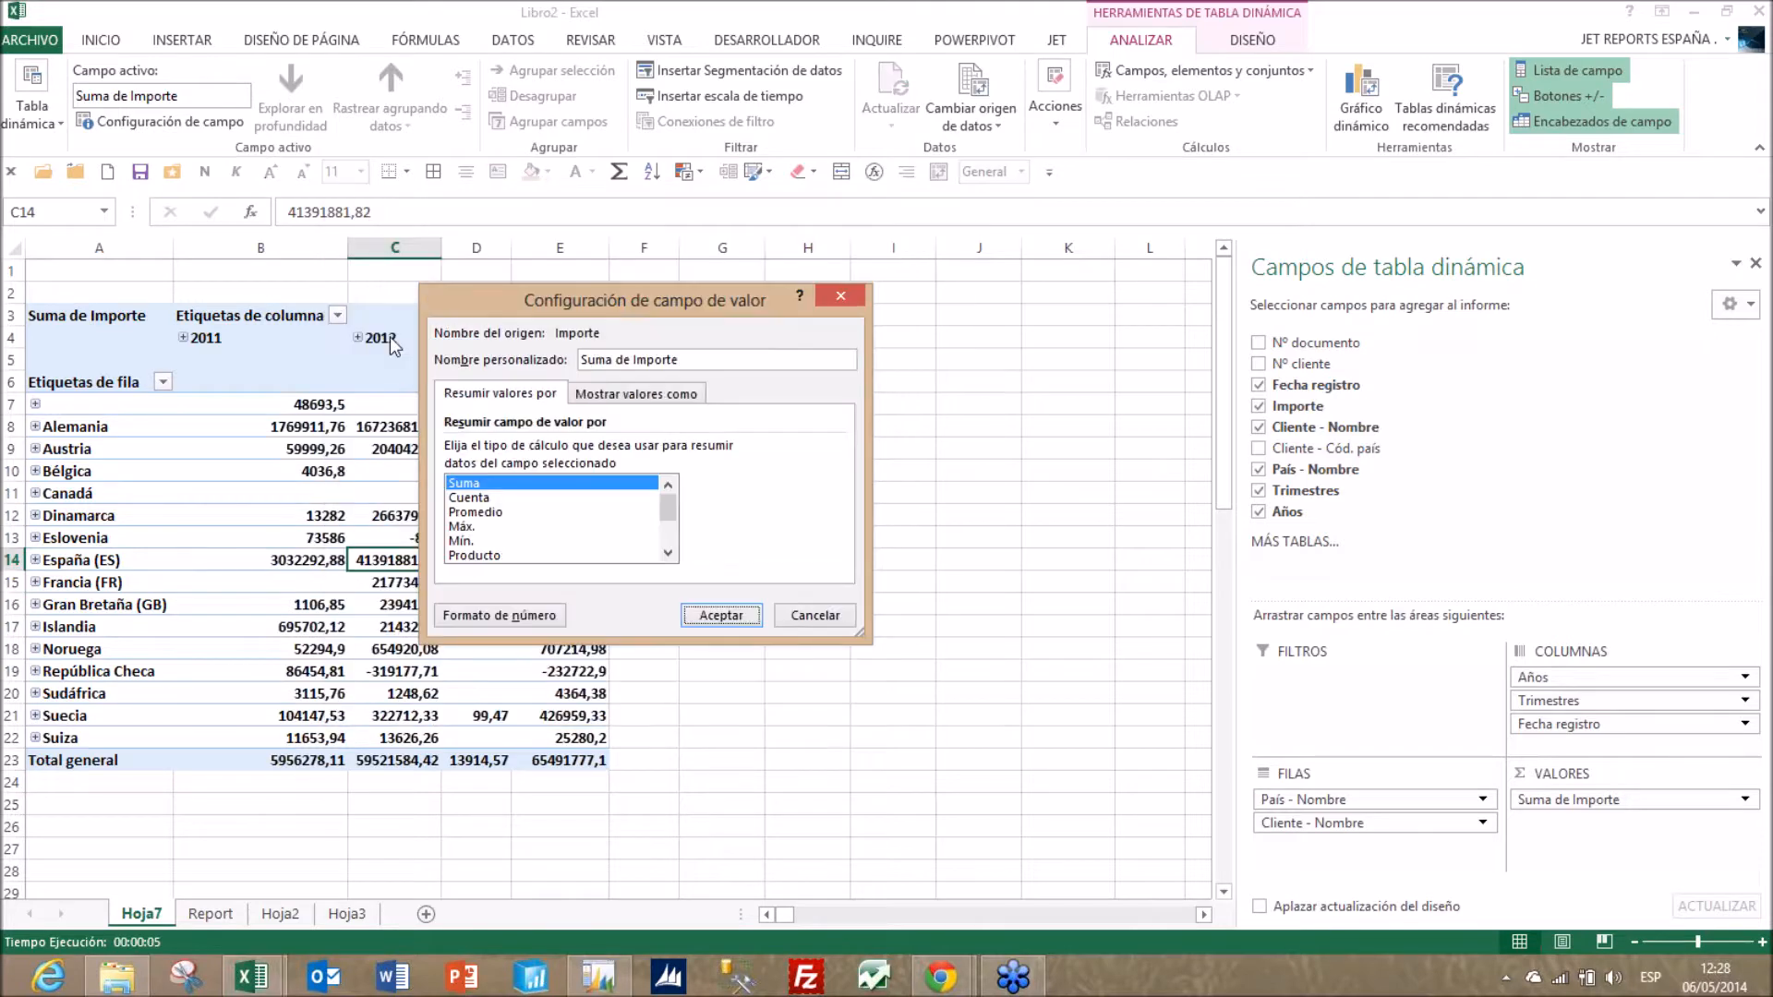
{"action": "left_click", "coordinate": [715, 620]}
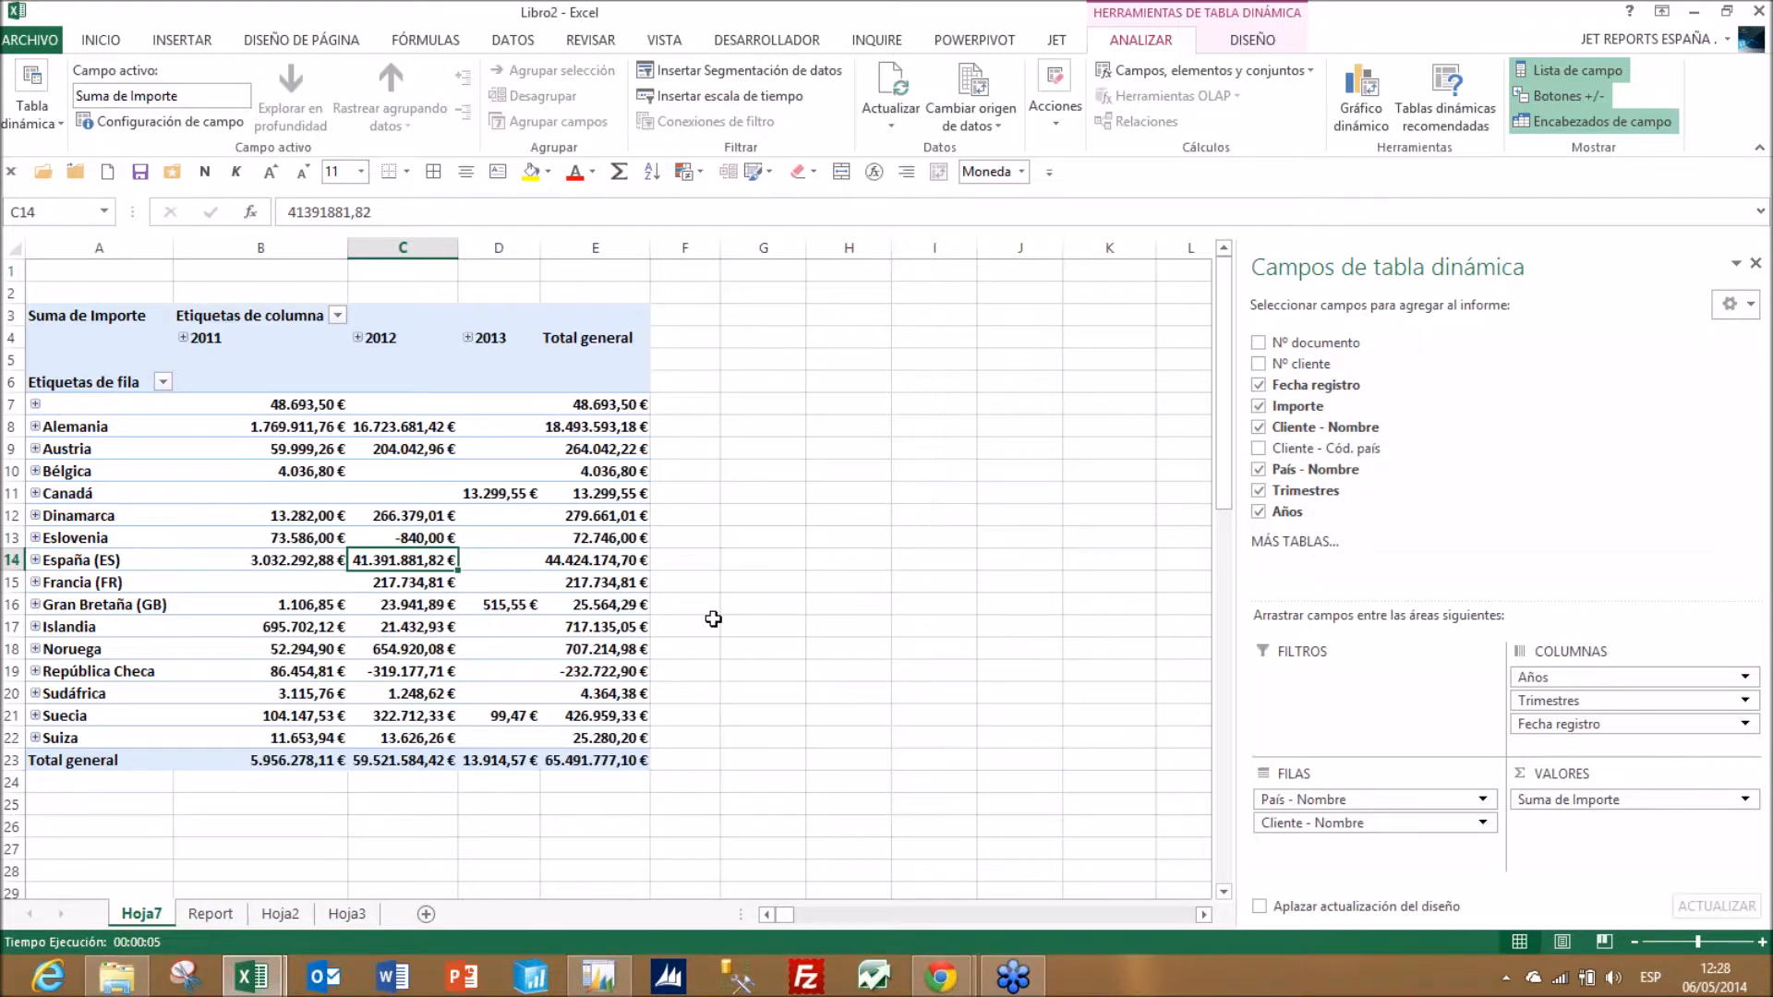
- Insert slicers for Cliente - Nombre, País - Nombre and Años, and place the Años slicer clear of the pivot table, about 3,2 cm high
{"action": "left_click", "coordinate": [783, 69]}
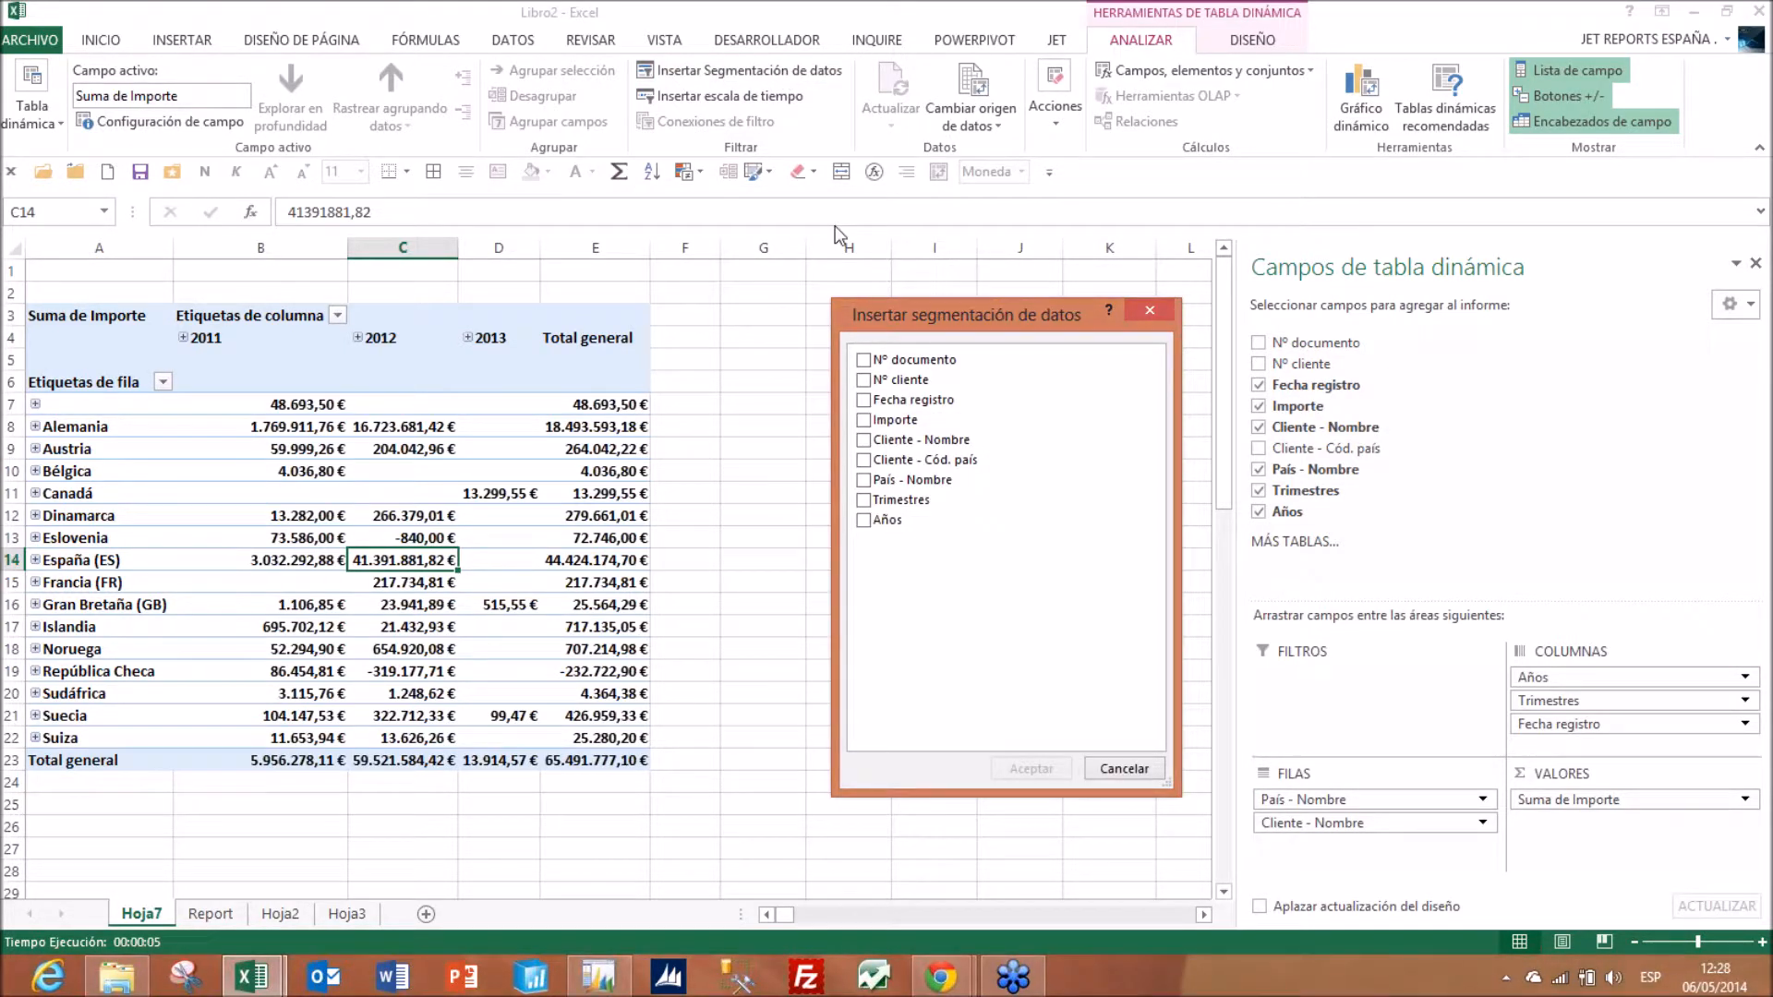
{"action": "left_click", "coordinate": [863, 521]}
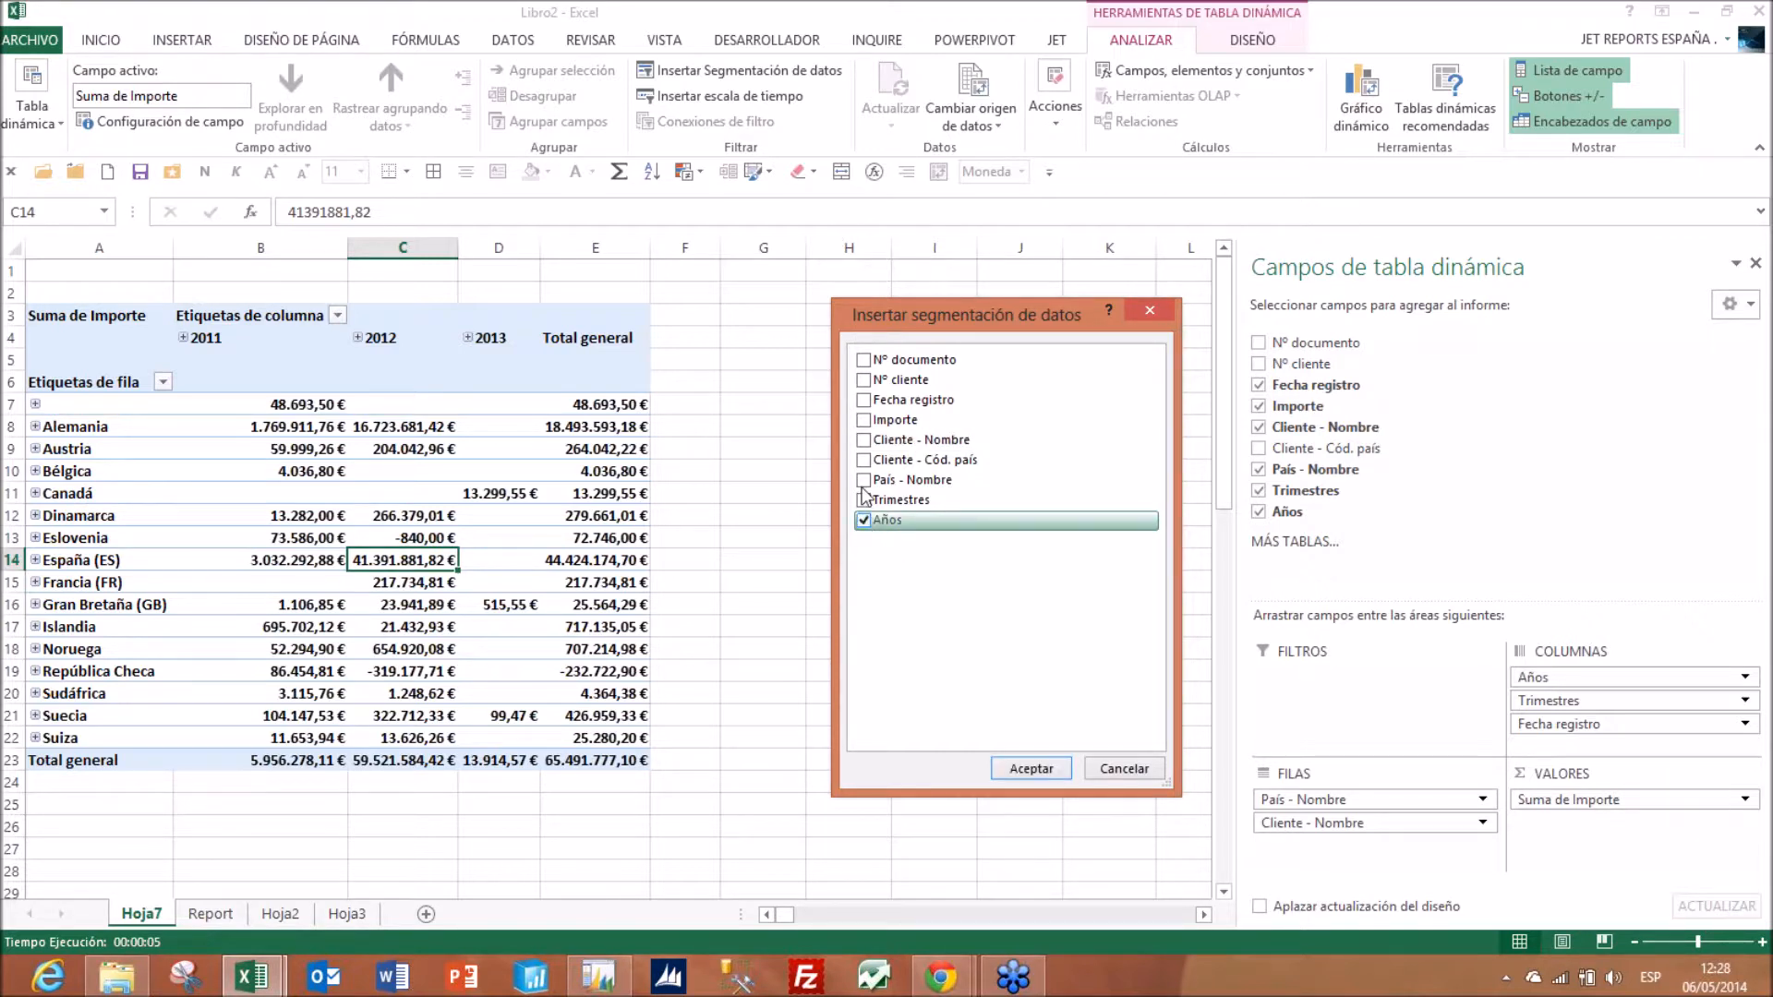
{"action": "left_click", "coordinate": [863, 481]}
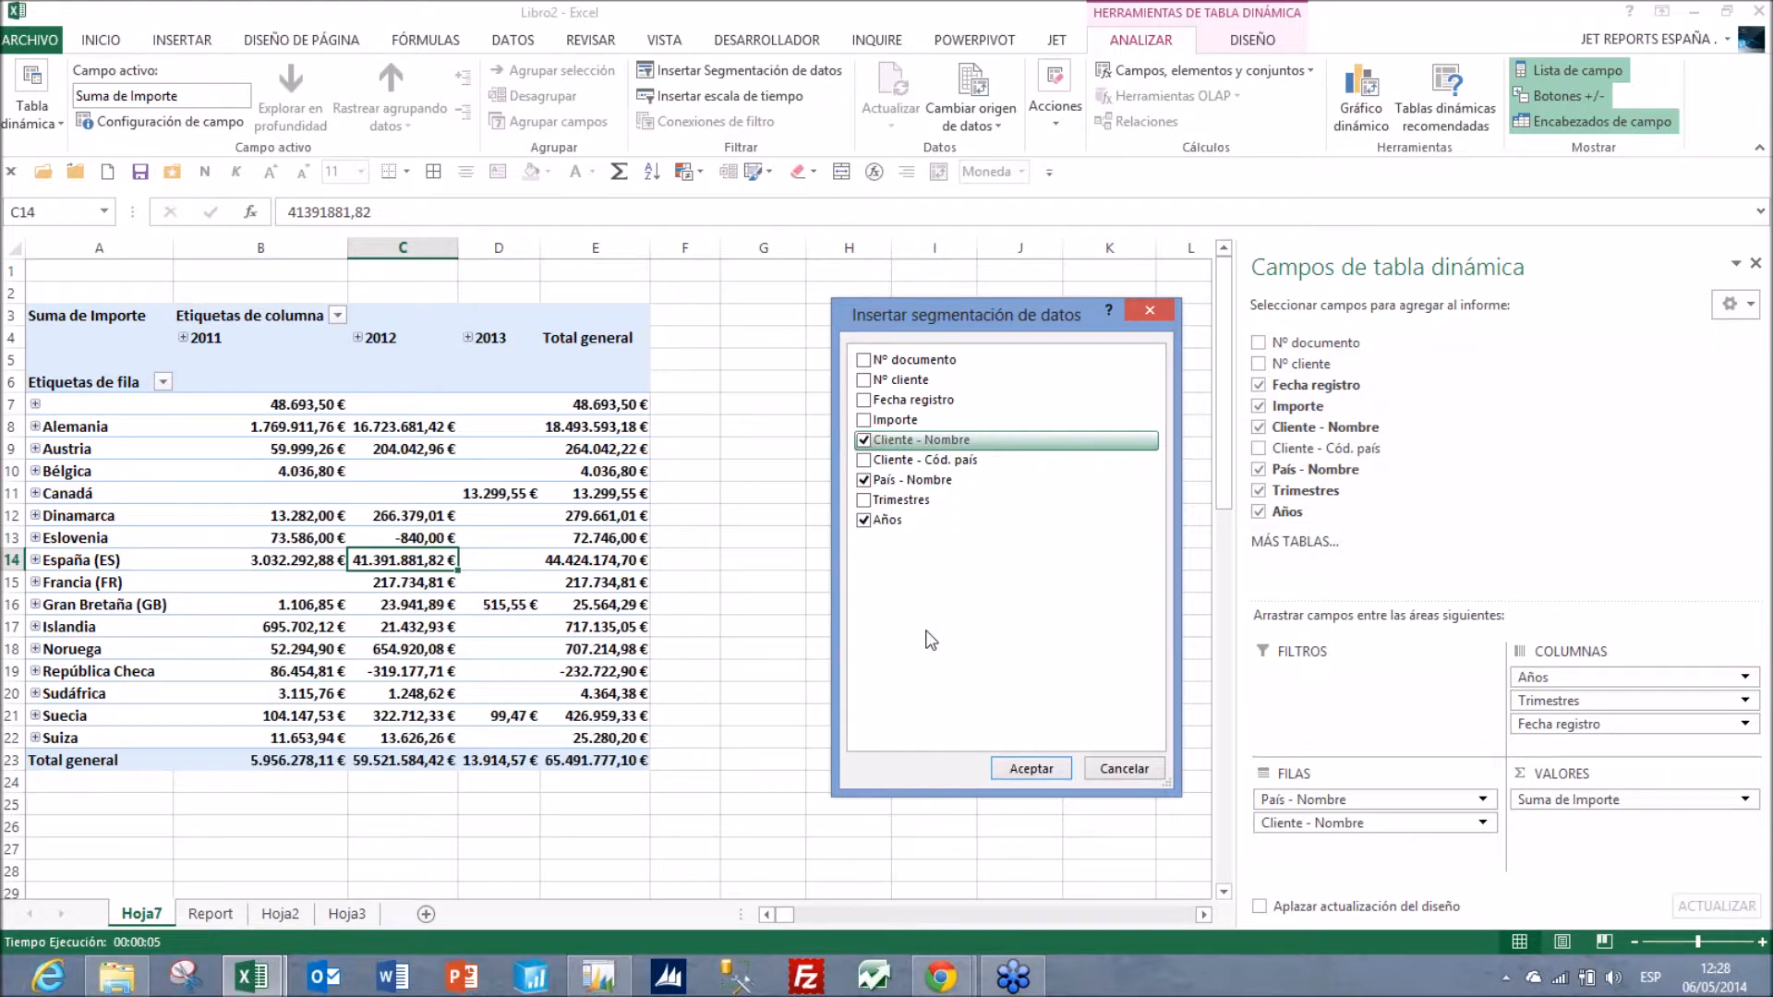
{"action": "left_click", "coordinate": [1039, 769]}
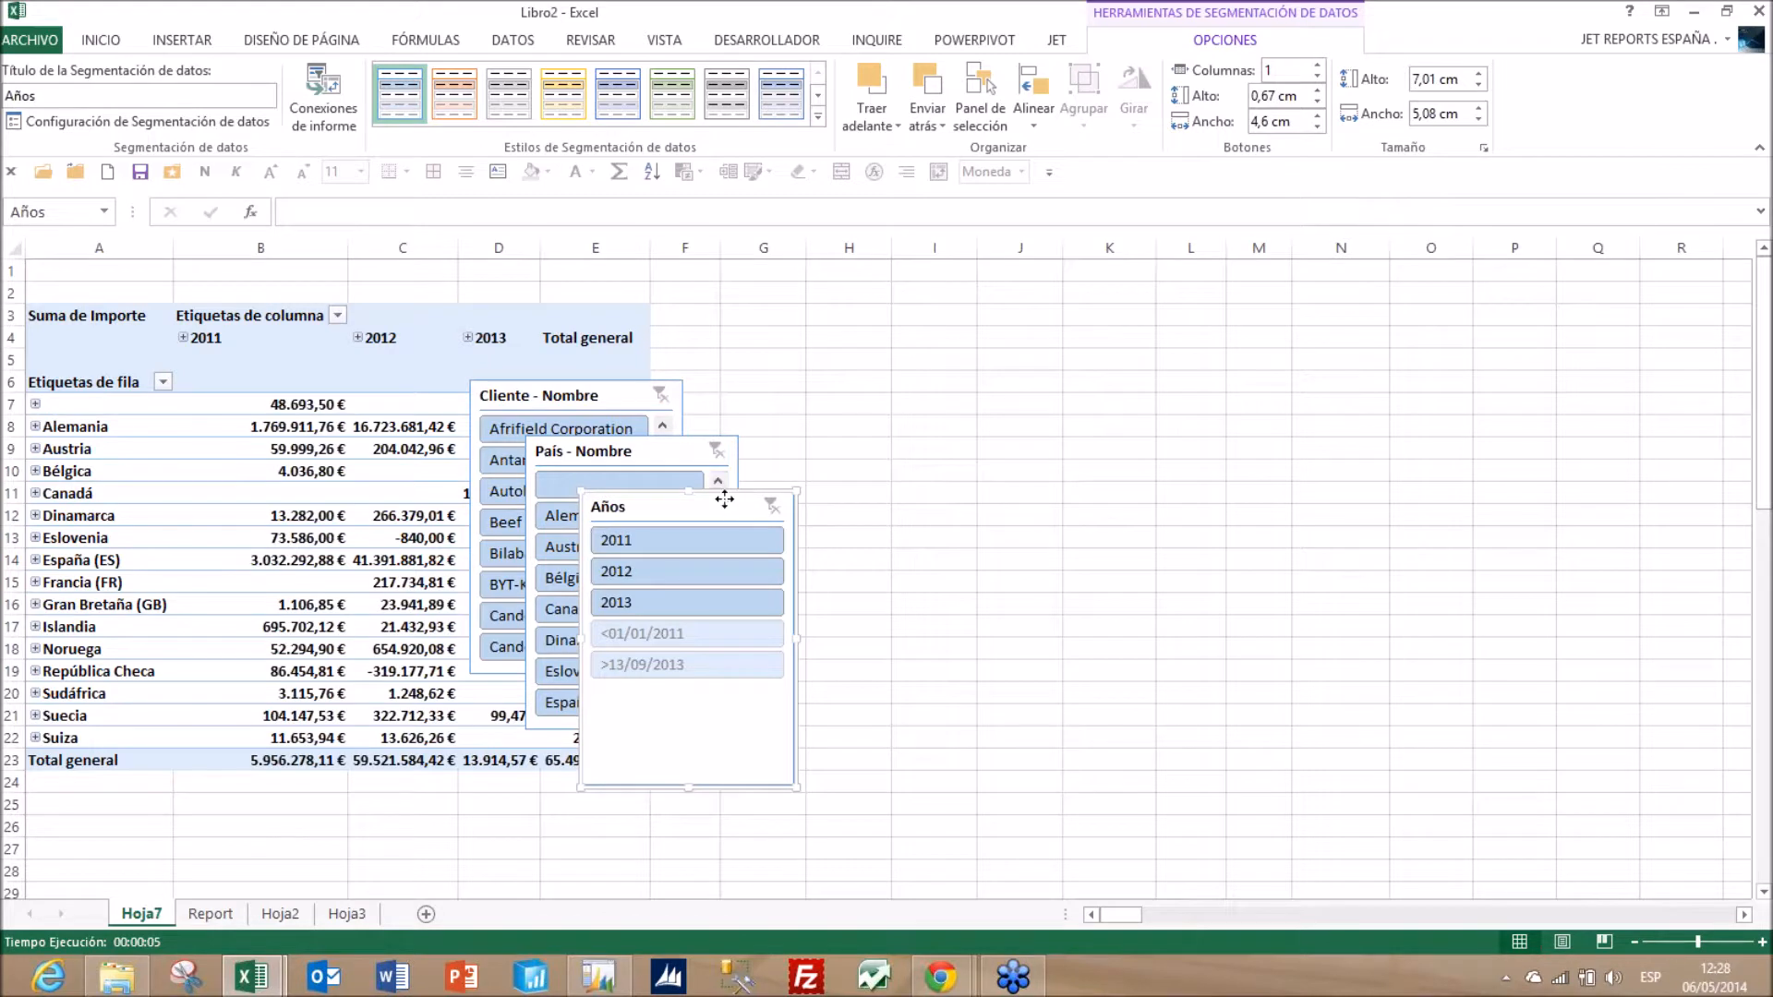
{"action": "left_click_drag", "start_coordinate": [724, 503], "coordinate": [1177, 305]}
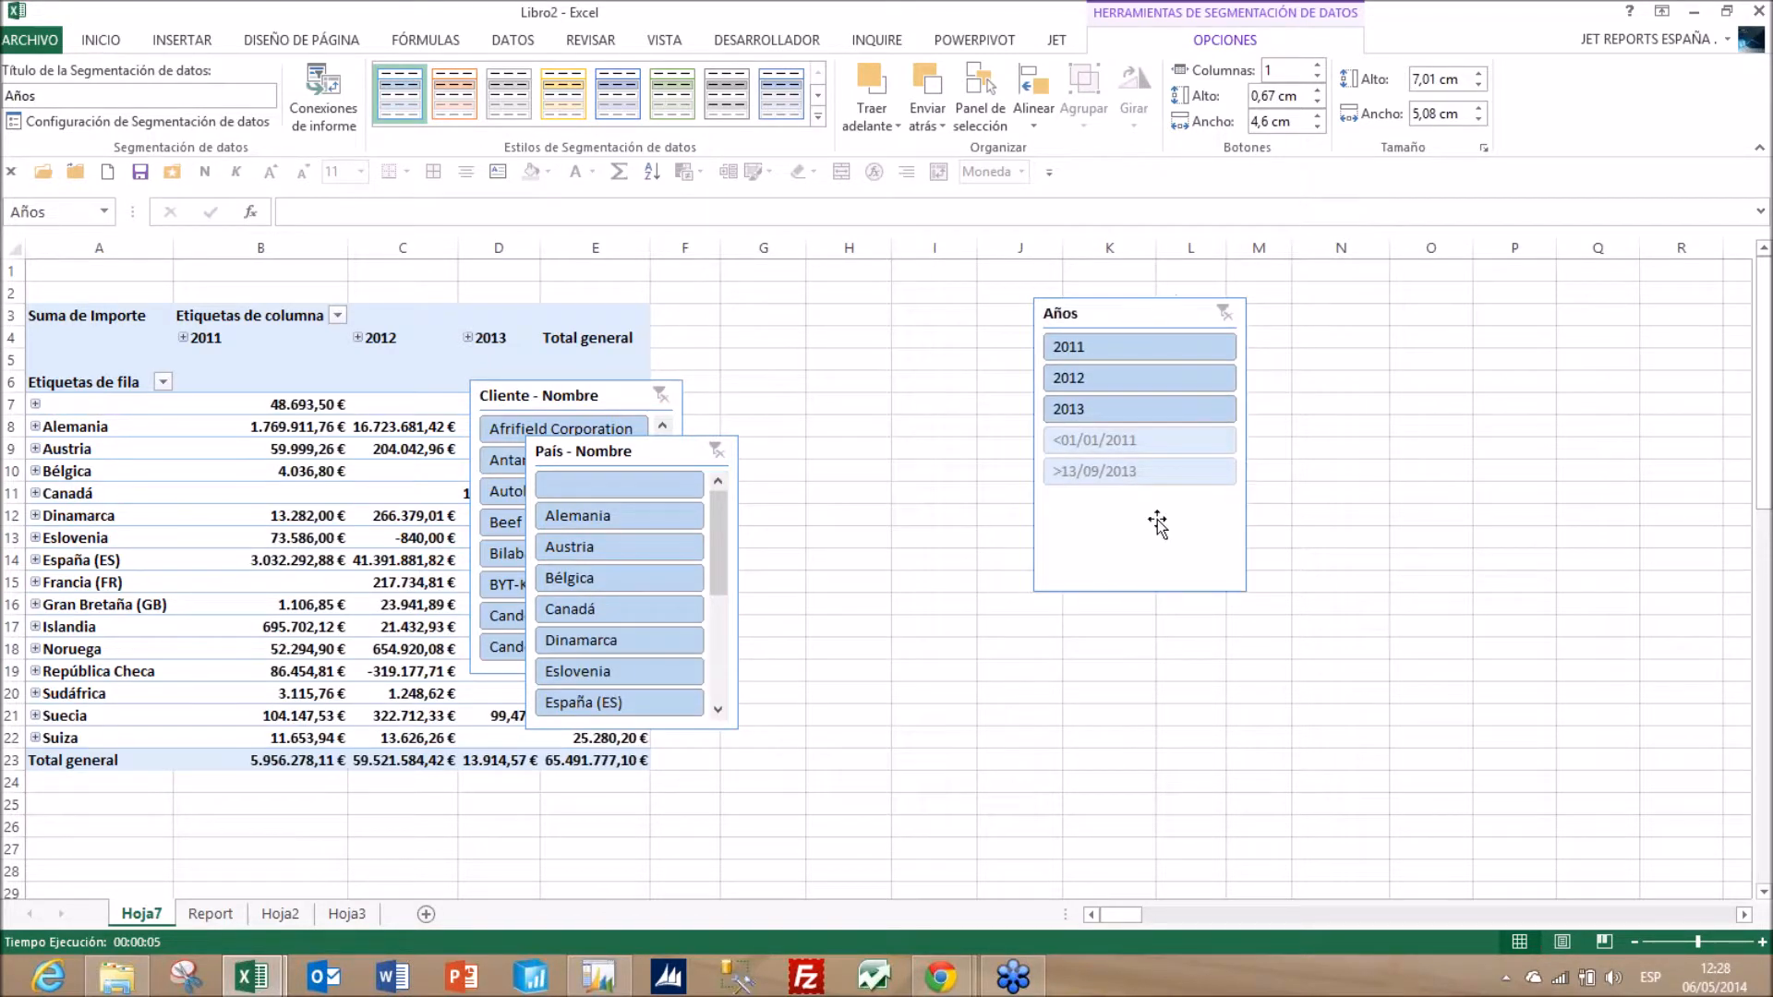
{"action": "left_click_drag", "start_coordinate": [1140, 596], "coordinate": [1140, 431]}
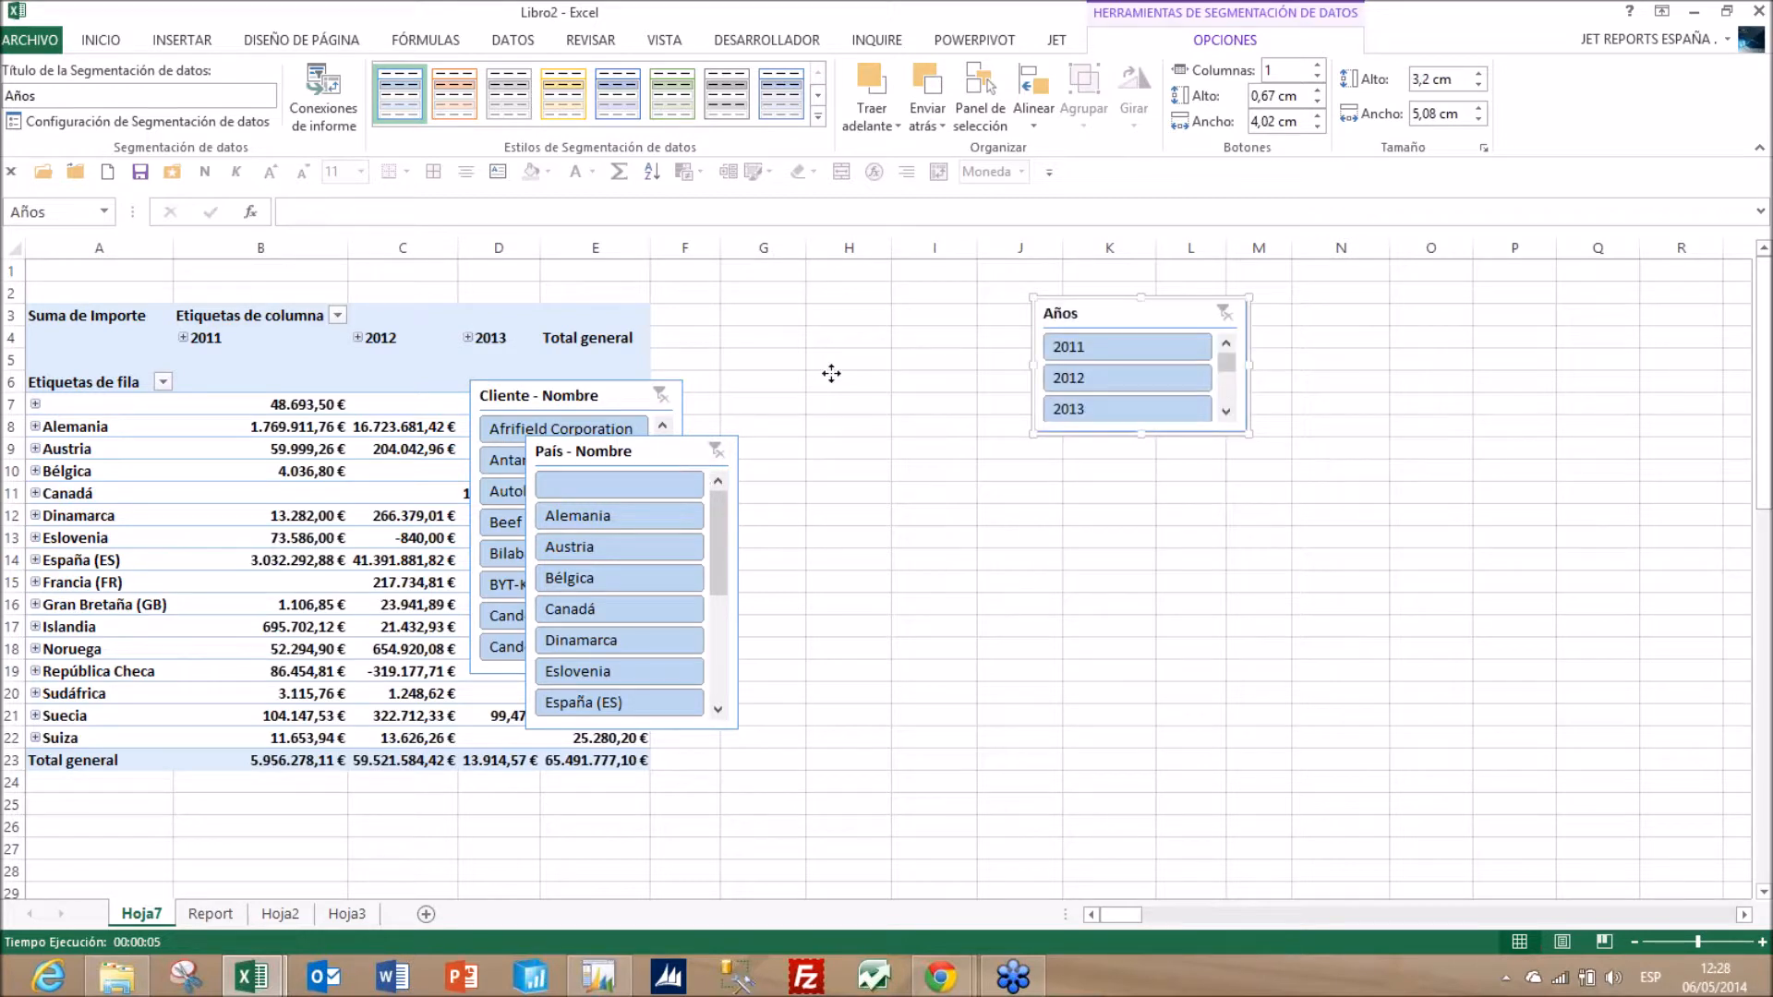
- Place the País - Nombre slicer beside the pivot table with 3 columns, about 4,39 cm high and 7,3 cm wide, in the yellow style
{"action": "left_click_drag", "start_coordinate": [702, 437], "coordinate": [903, 344]}
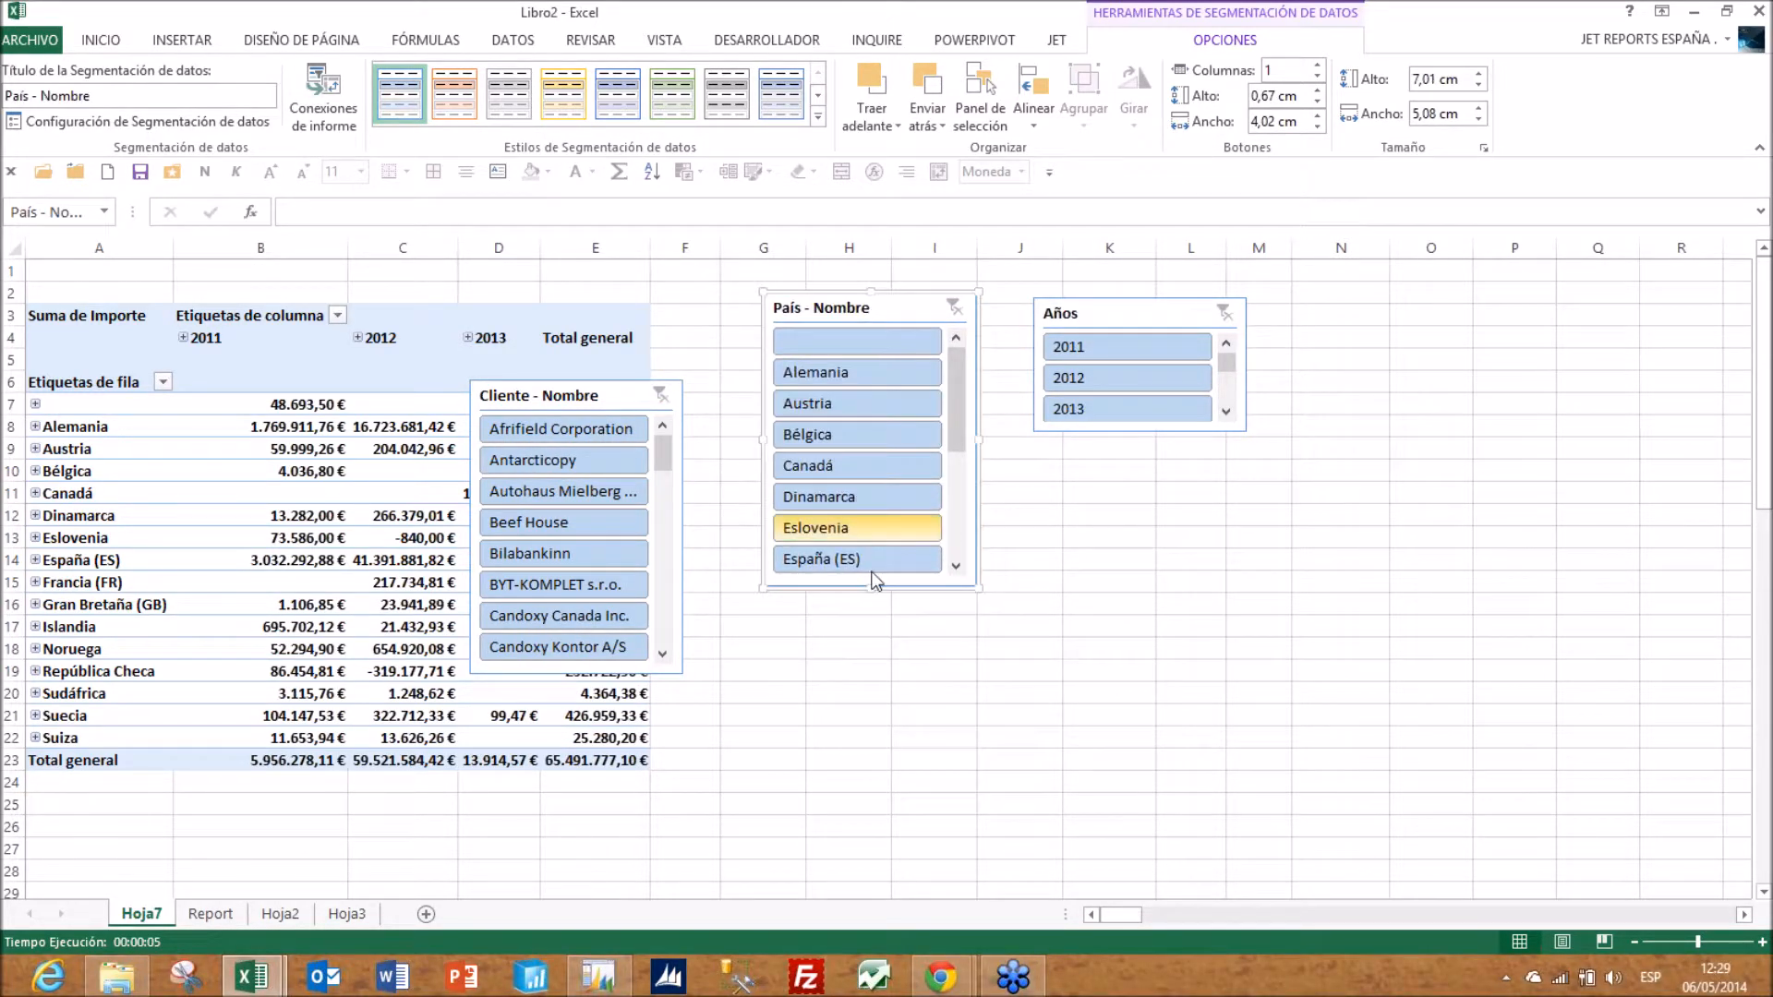
{"action": "left_click", "coordinate": [1319, 64]}
{"action": "left_click", "coordinate": [1318, 65]}
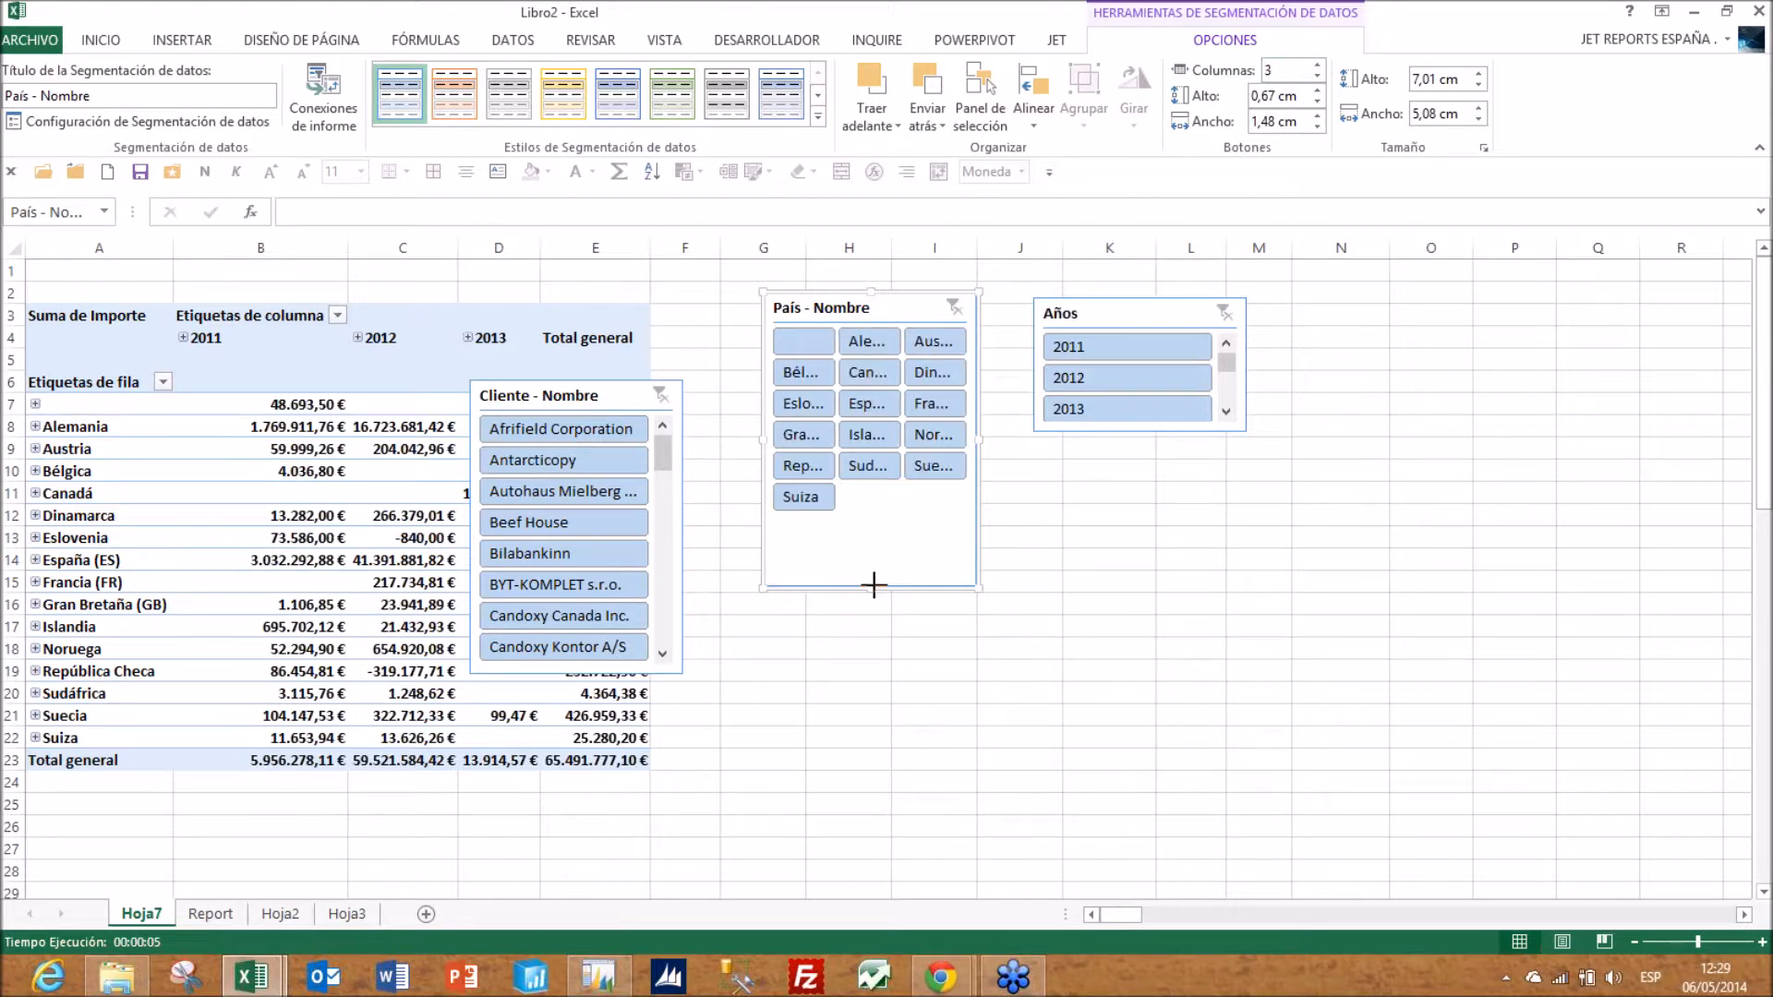
{"action": "left_click_drag", "start_coordinate": [872, 586], "coordinate": [851, 475]}
{"action": "left_click_drag", "start_coordinate": [760, 384], "coordinate": [671, 388]}
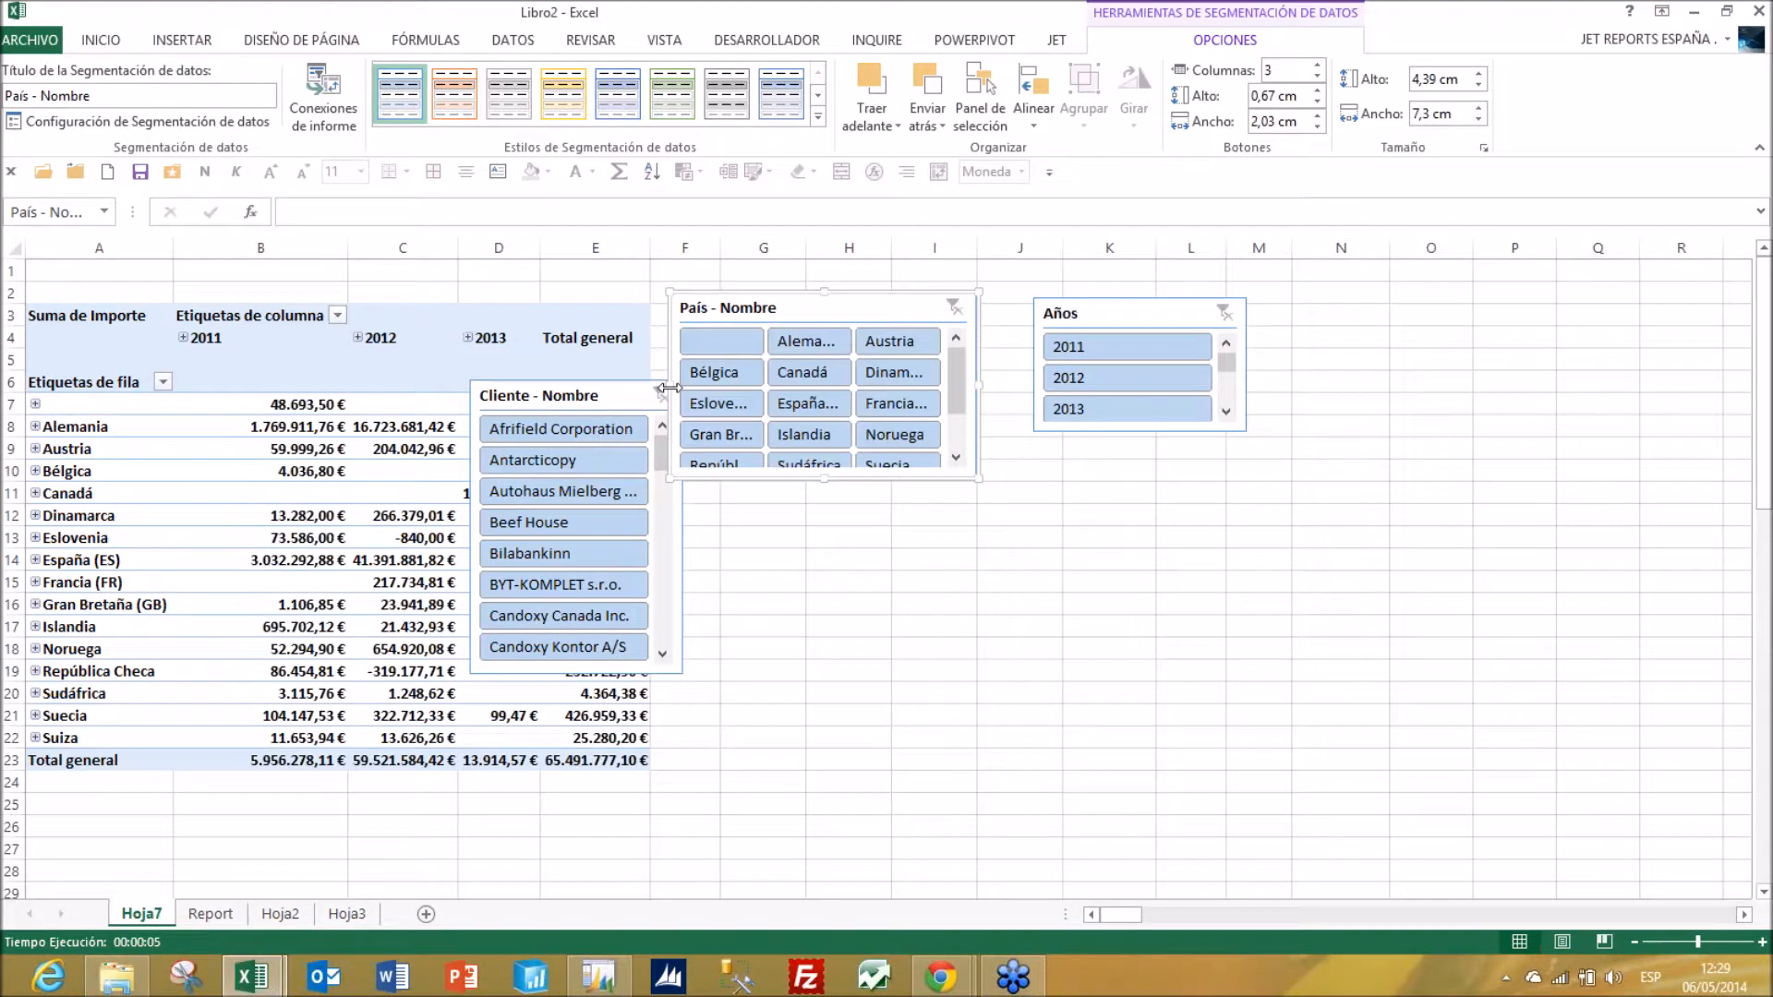
{"action": "left_click", "coordinate": [565, 104]}
- Place the Cliente - Nombre slicer beyond the Años slicer, about 3,6 cm high and 10,58 cm wide, with 3 columns
{"action": "left_click_drag", "start_coordinate": [566, 395], "coordinate": [1384, 311]}
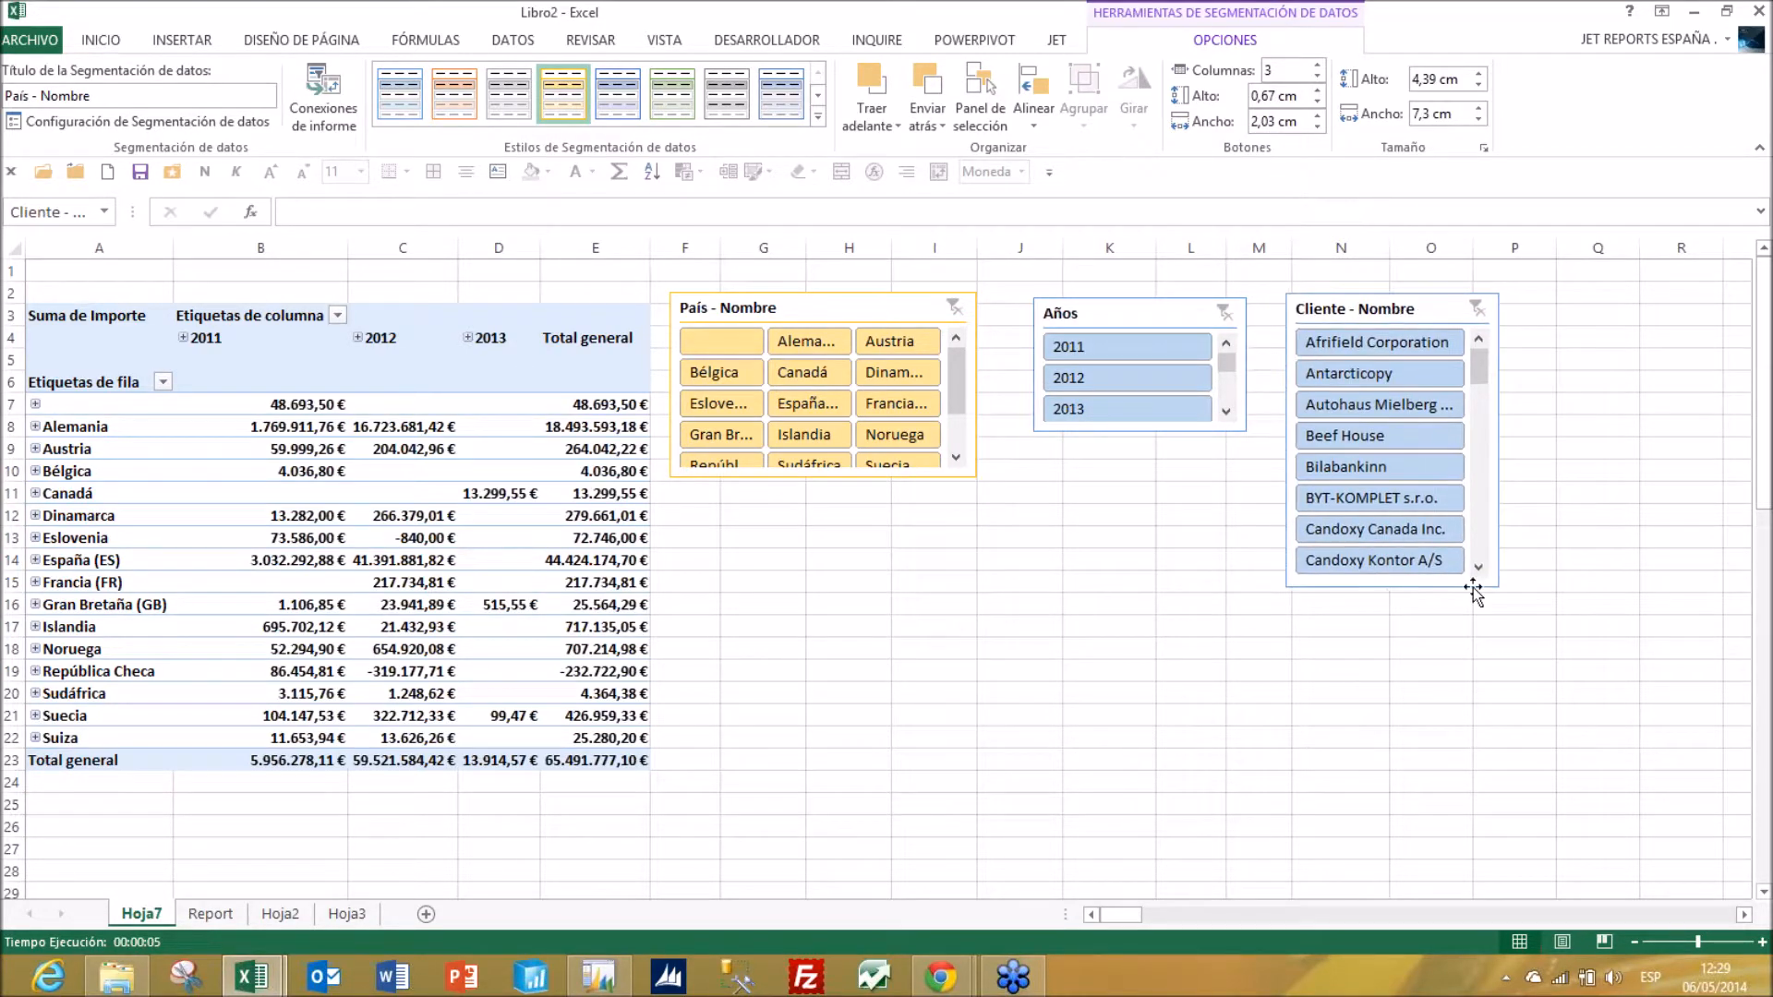
{"action": "left_click_drag", "start_coordinate": [1496, 592], "coordinate": [1732, 447]}
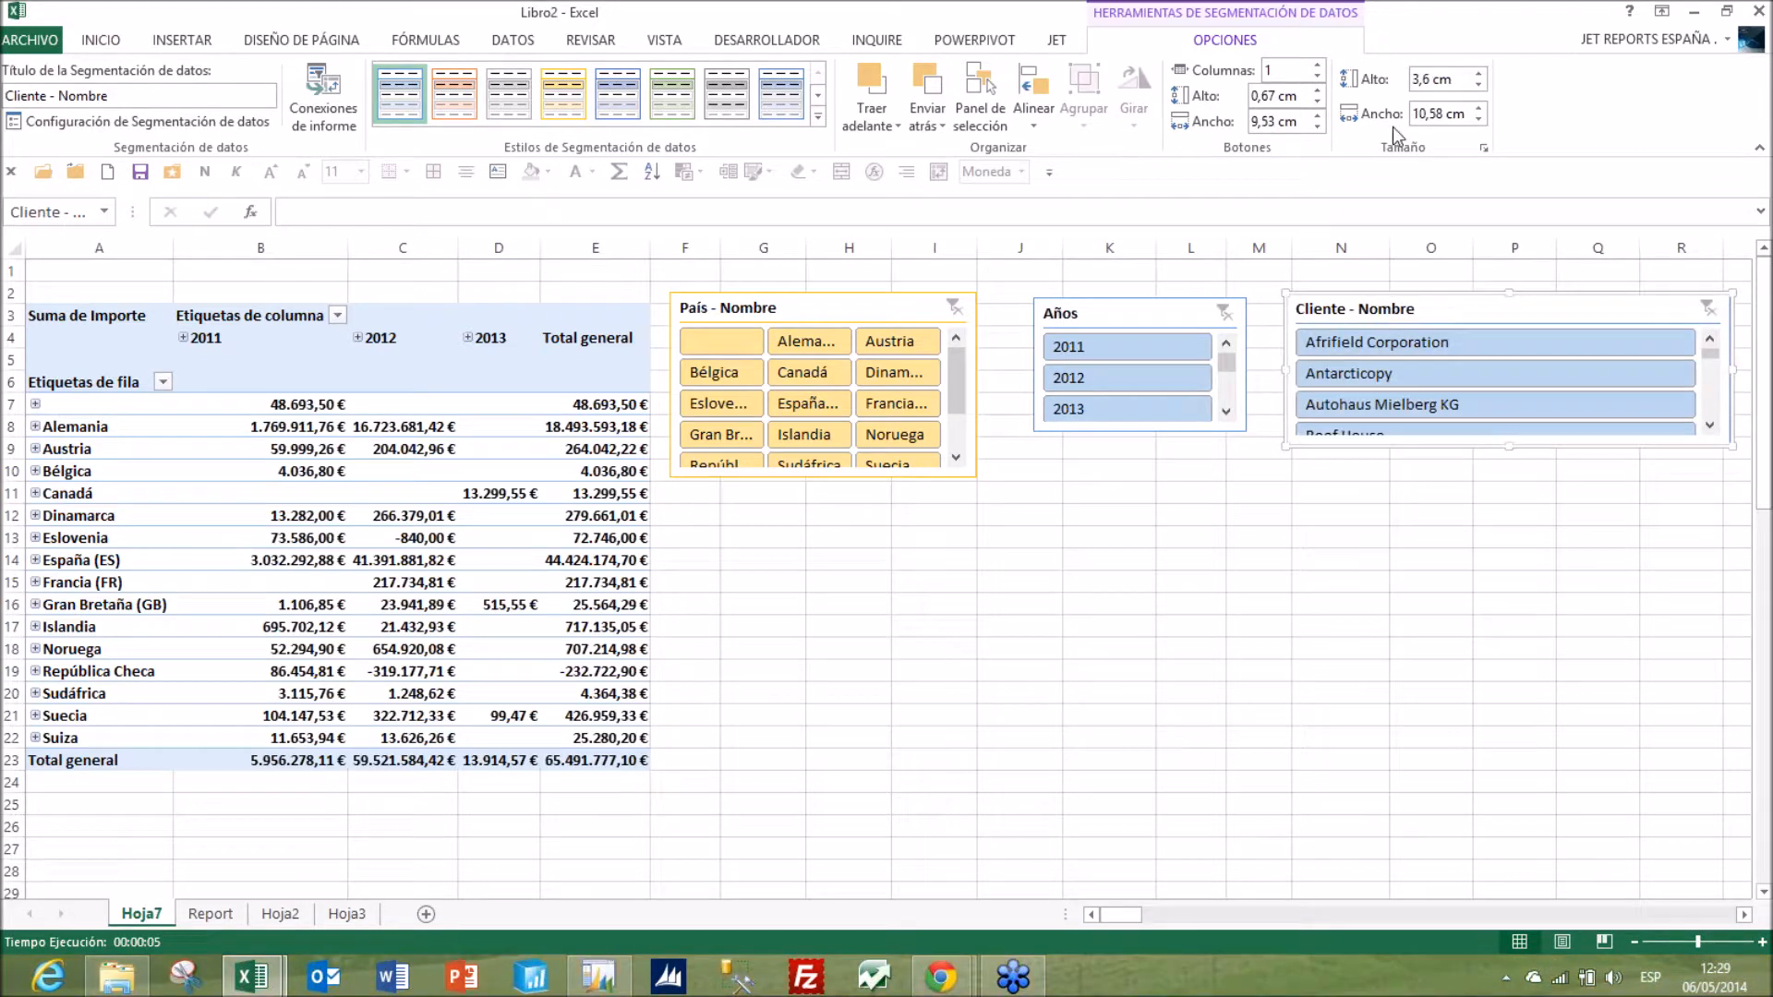
{"action": "left_click", "coordinate": [1318, 65]}
{"action": "left_click", "coordinate": [1317, 65]}
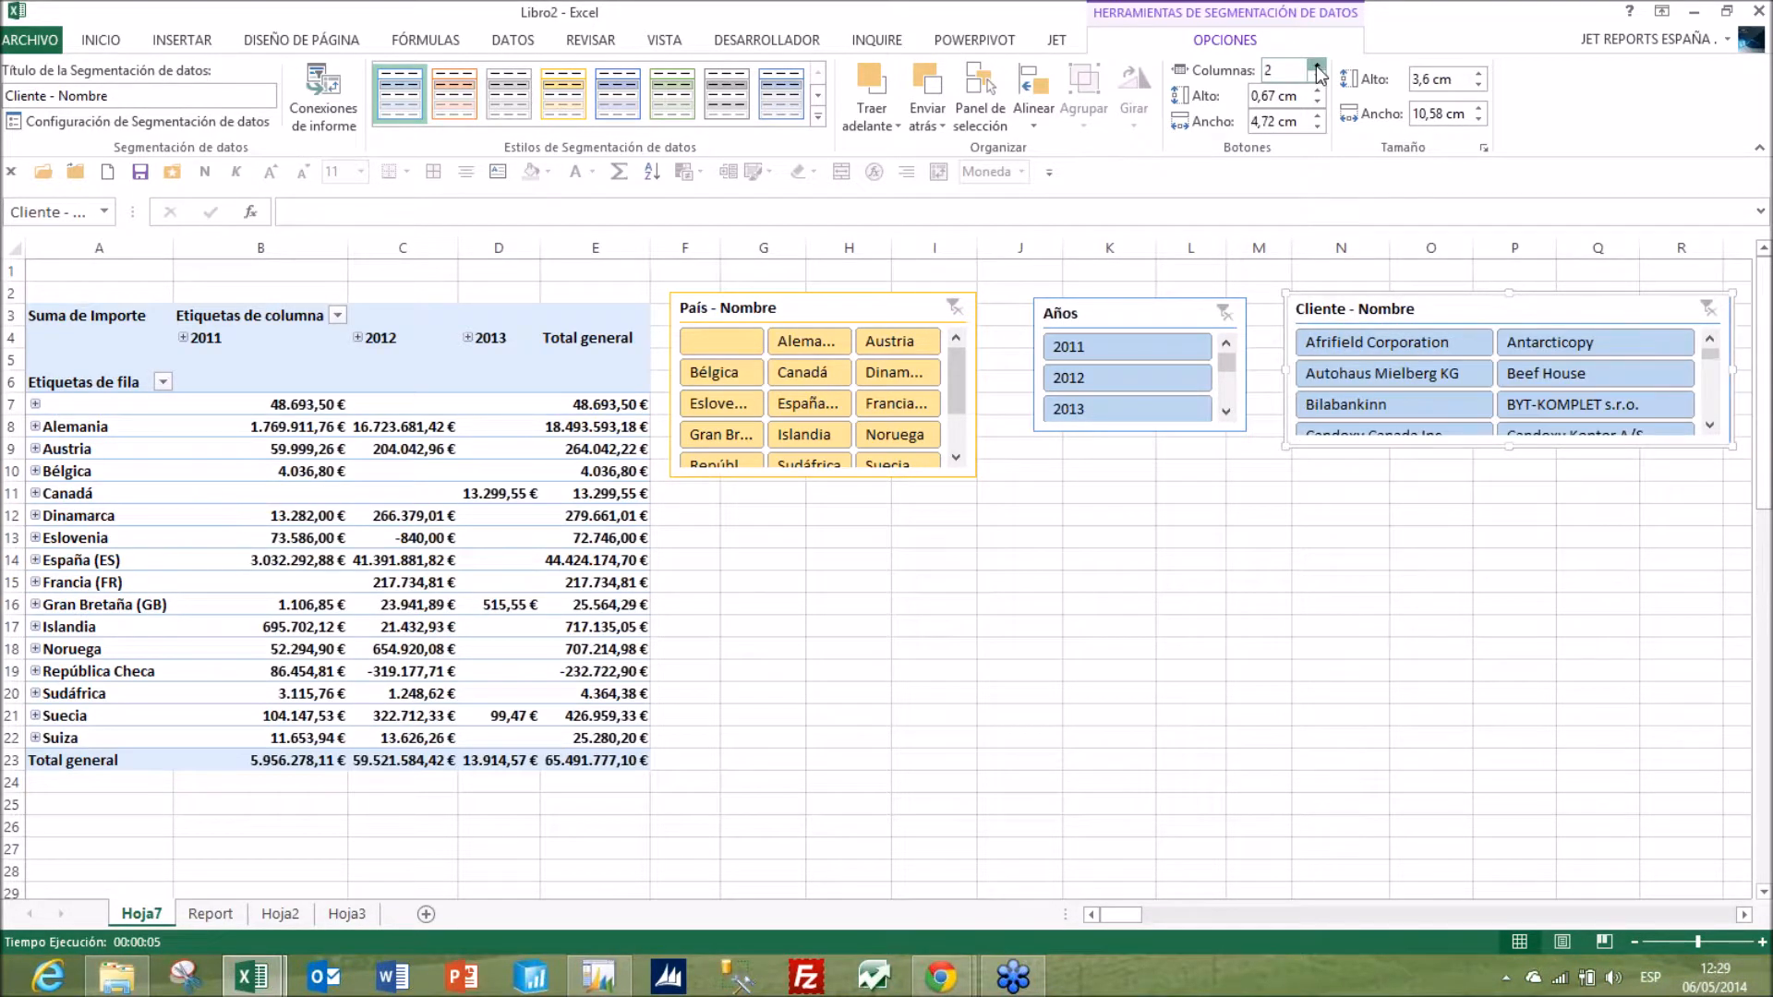
- Filter the pivot table to Canadá, Eslovenia and Islandia for 2012 with the slicers, and clear both slicer filters
{"action": "left_click", "coordinate": [802, 373]}
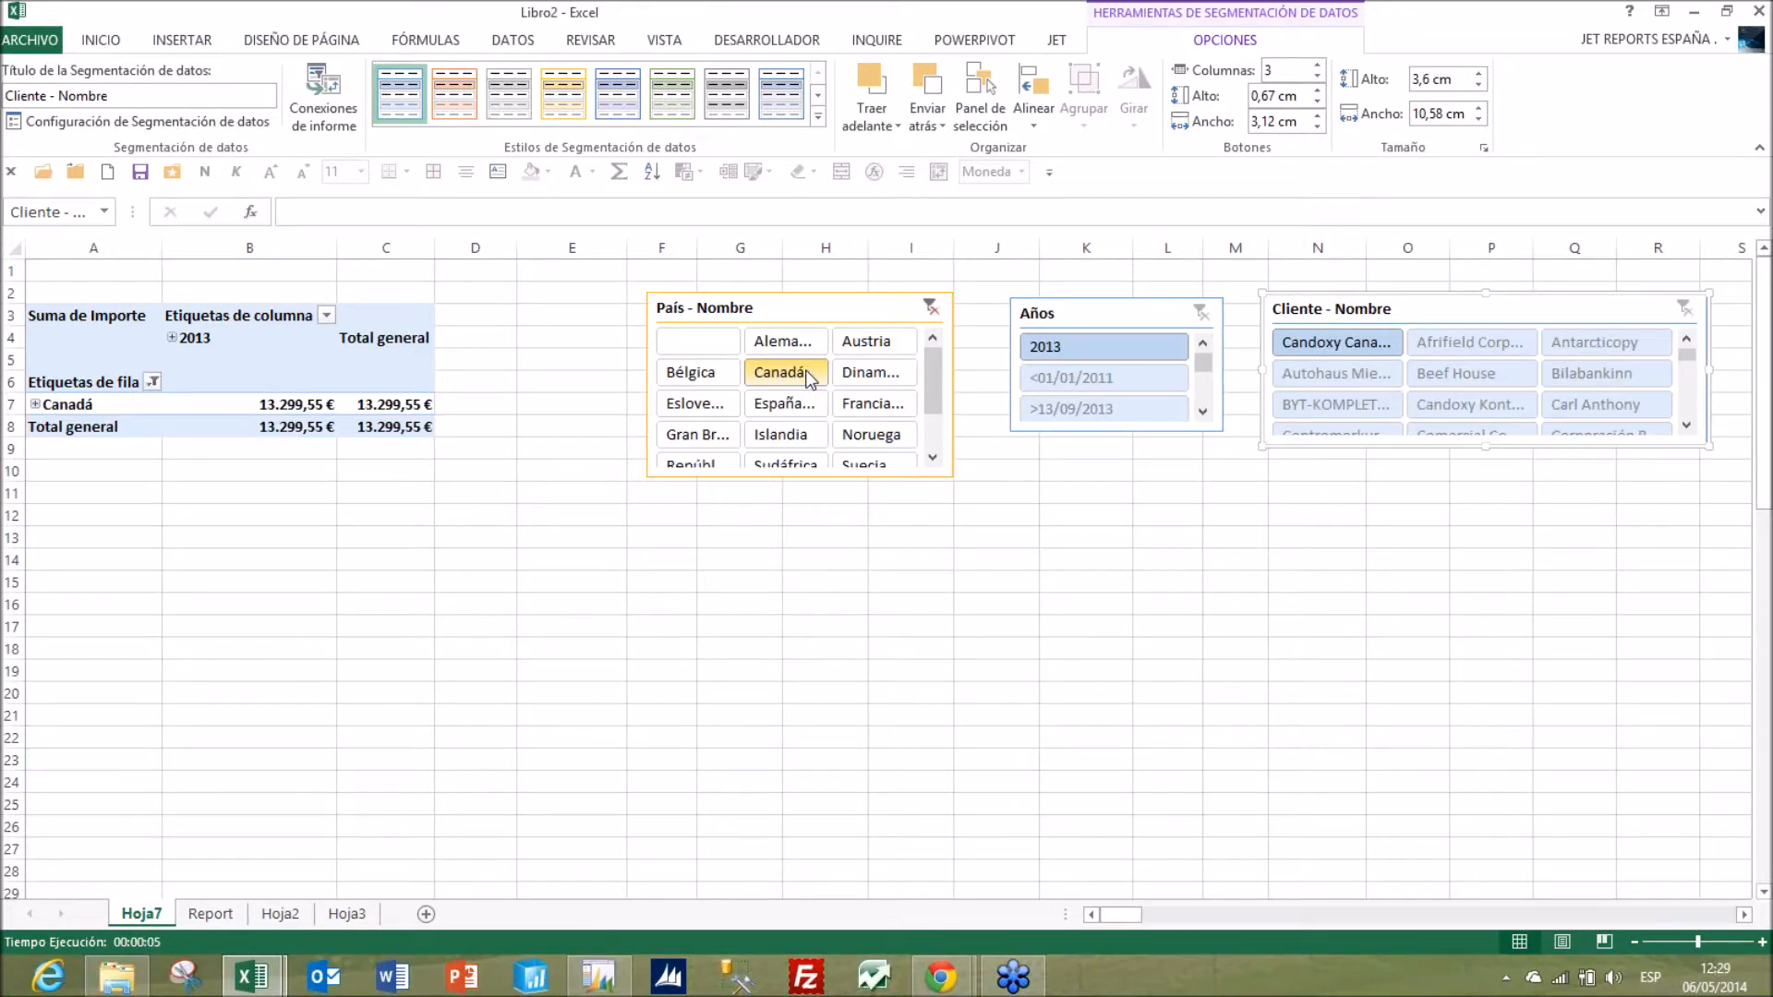
{"action": "left_click", "coordinate": [753, 434], "text": "ctrl"}
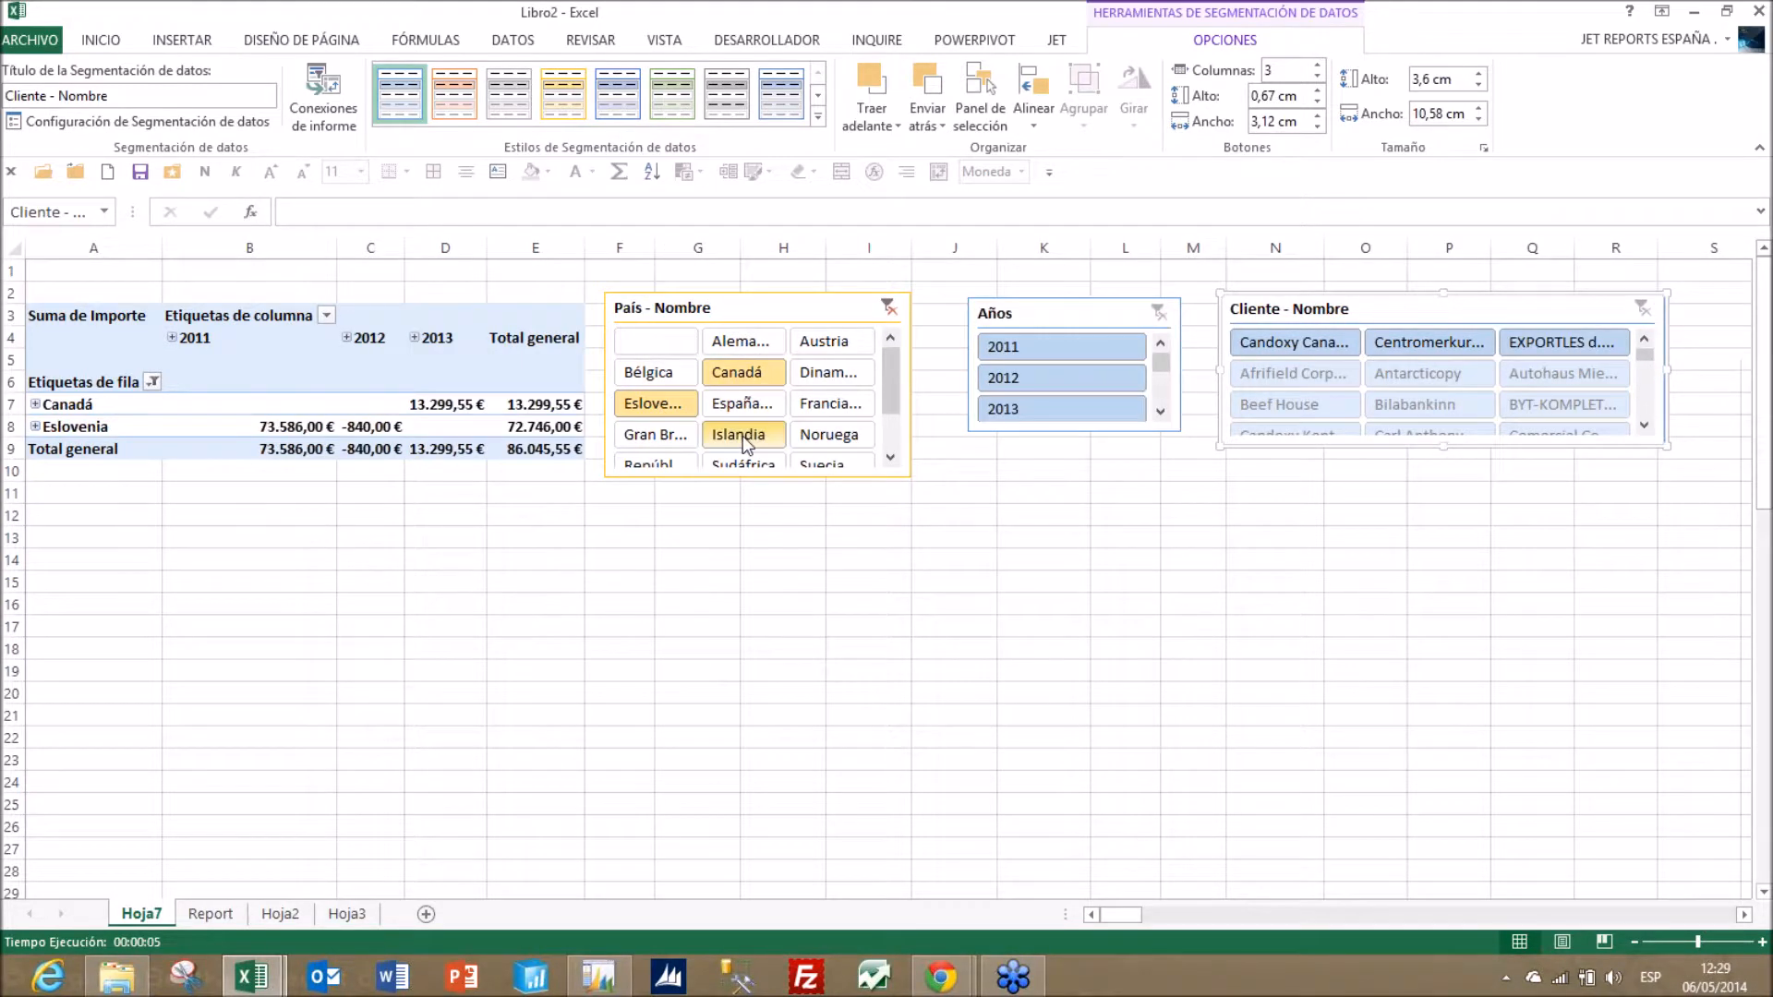
{"action": "left_click", "coordinate": [1039, 382]}
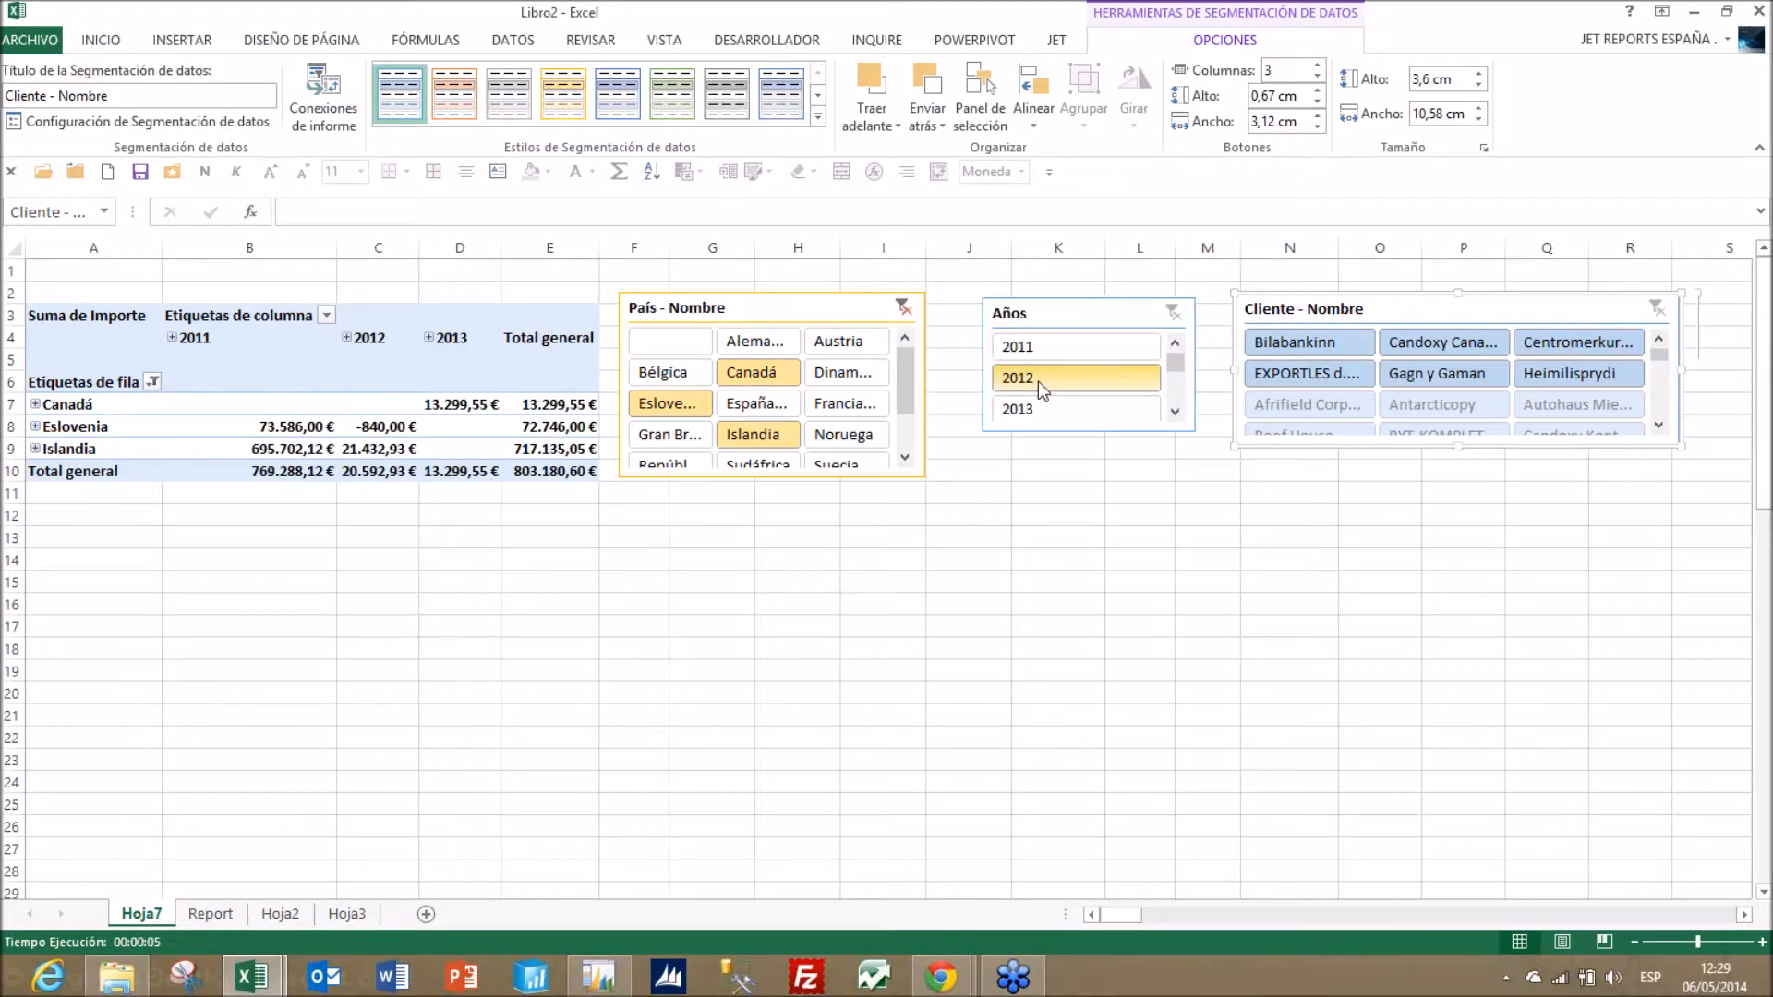
{"action": "left_click", "coordinate": [918, 307]}
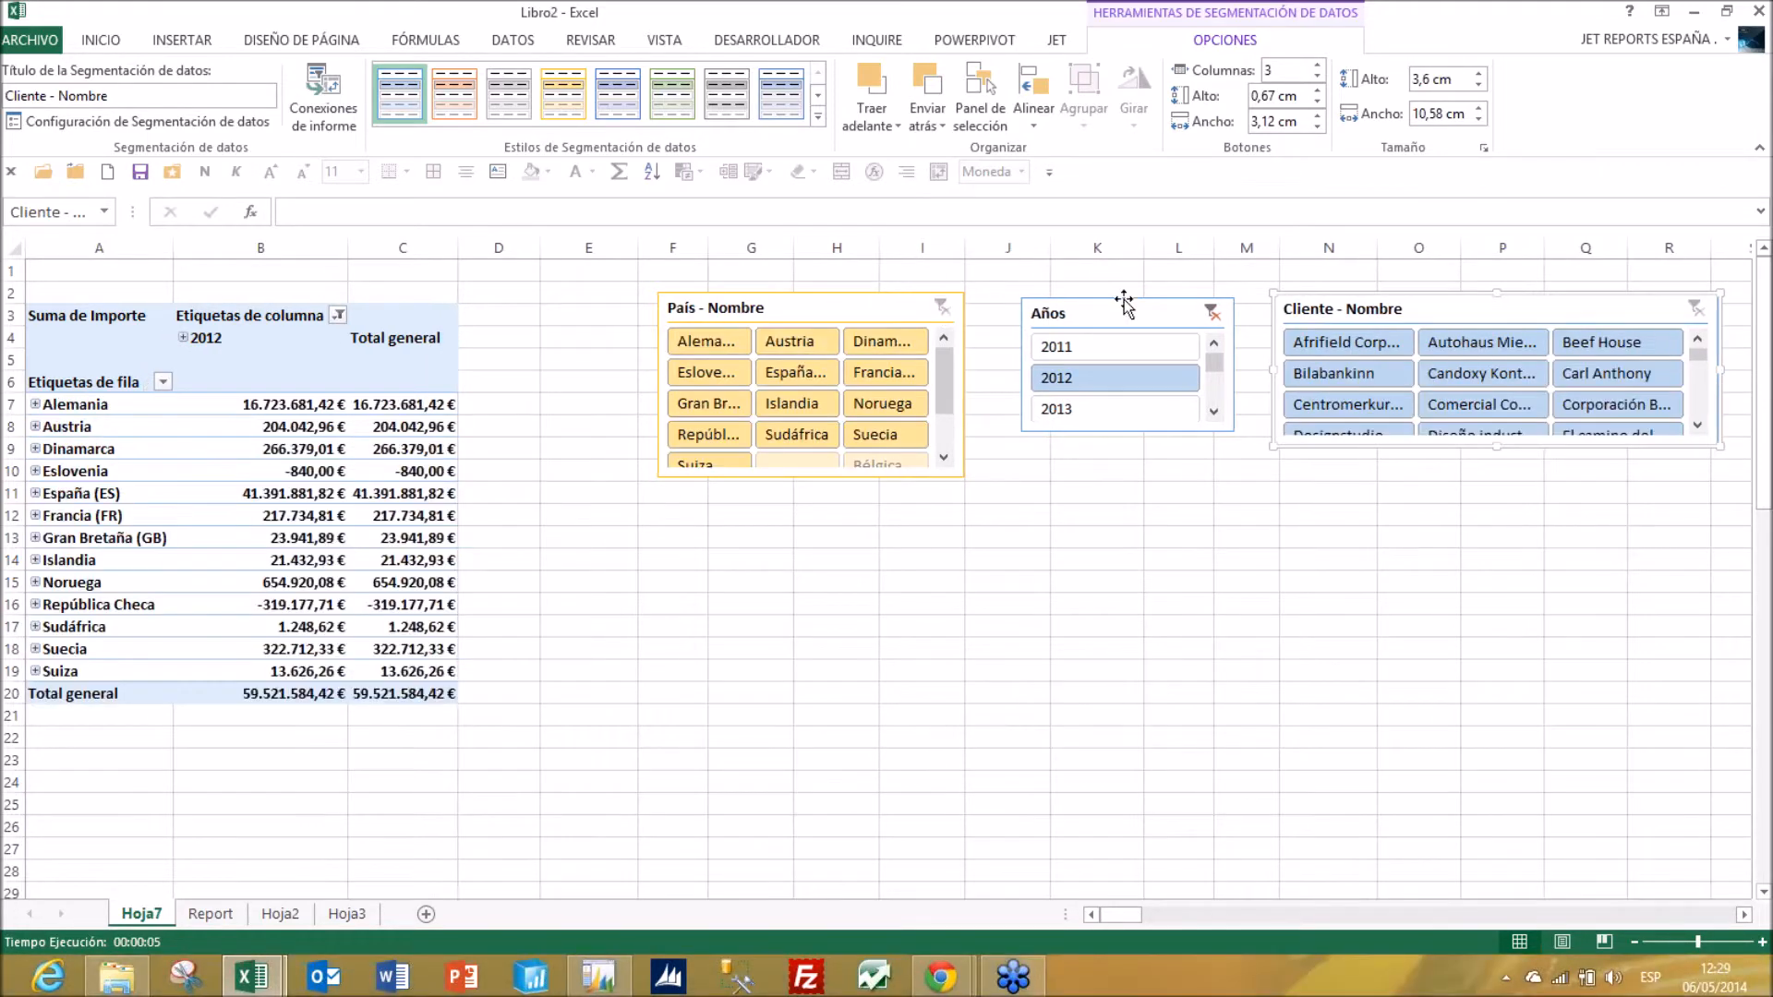
{"action": "left_click", "coordinate": [1208, 314]}
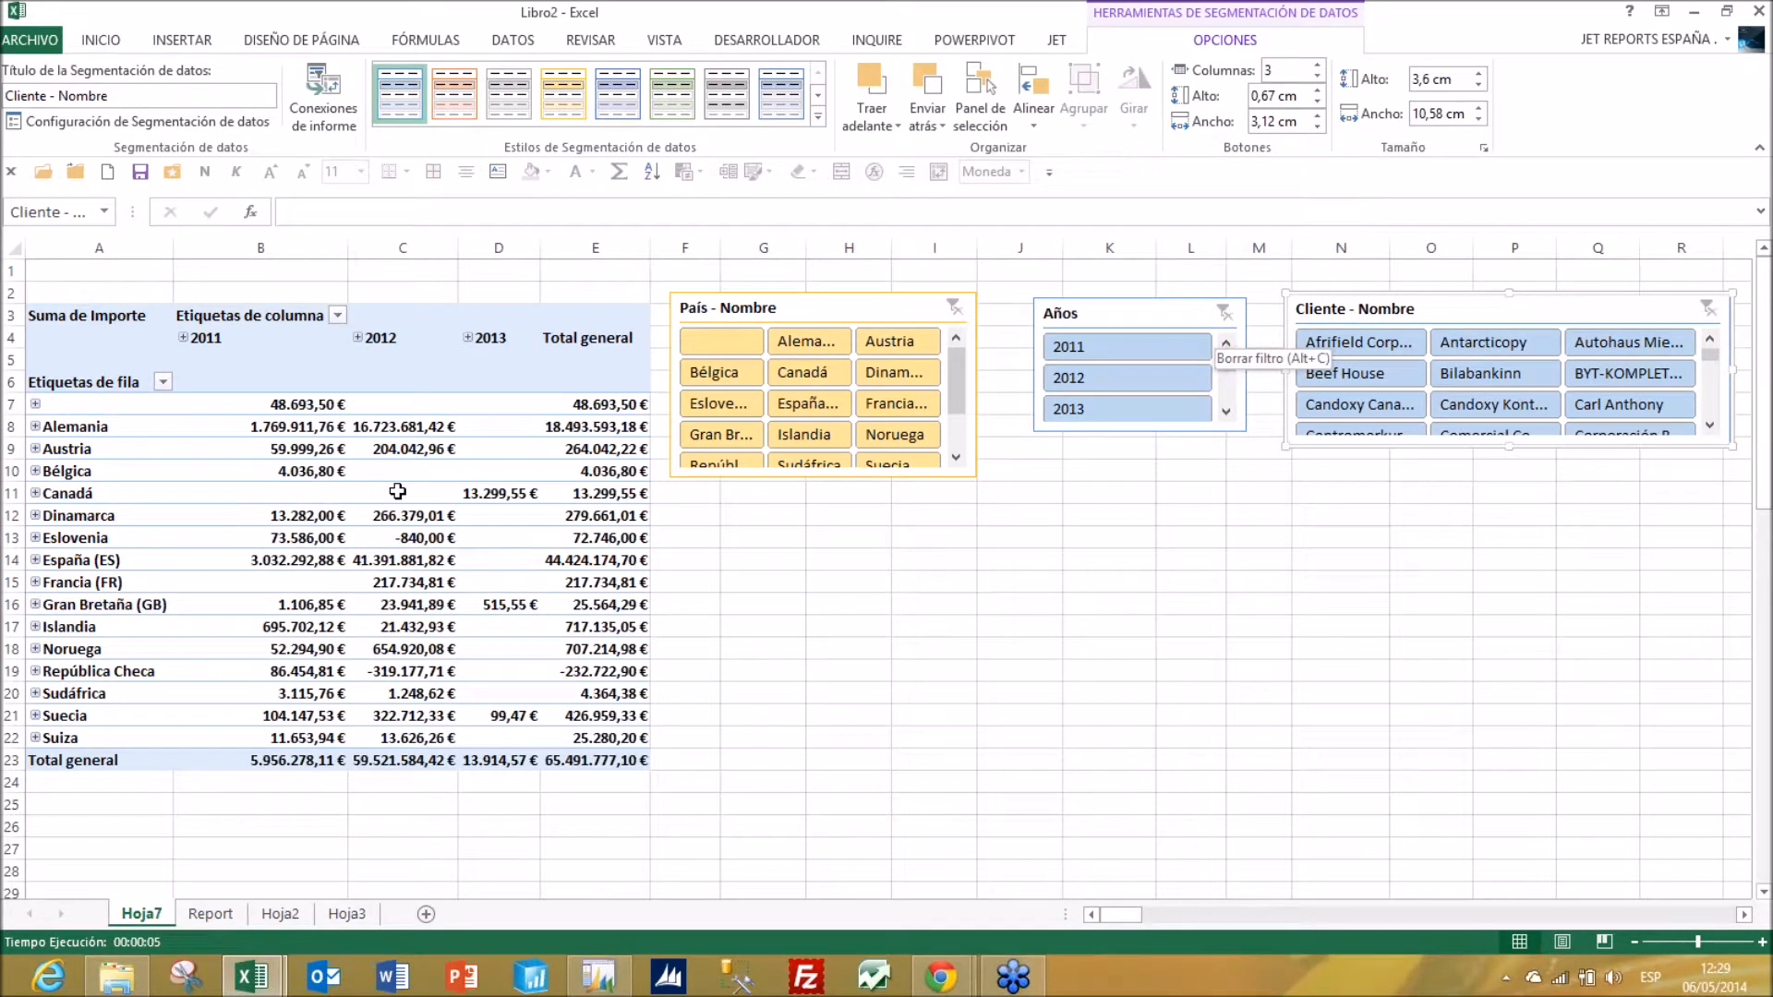
- Insert a Columna agrupada 3D pivot chart from the pivot table and place it below the País - Nombre slicer
{"action": "left_click", "coordinate": [277, 513]}
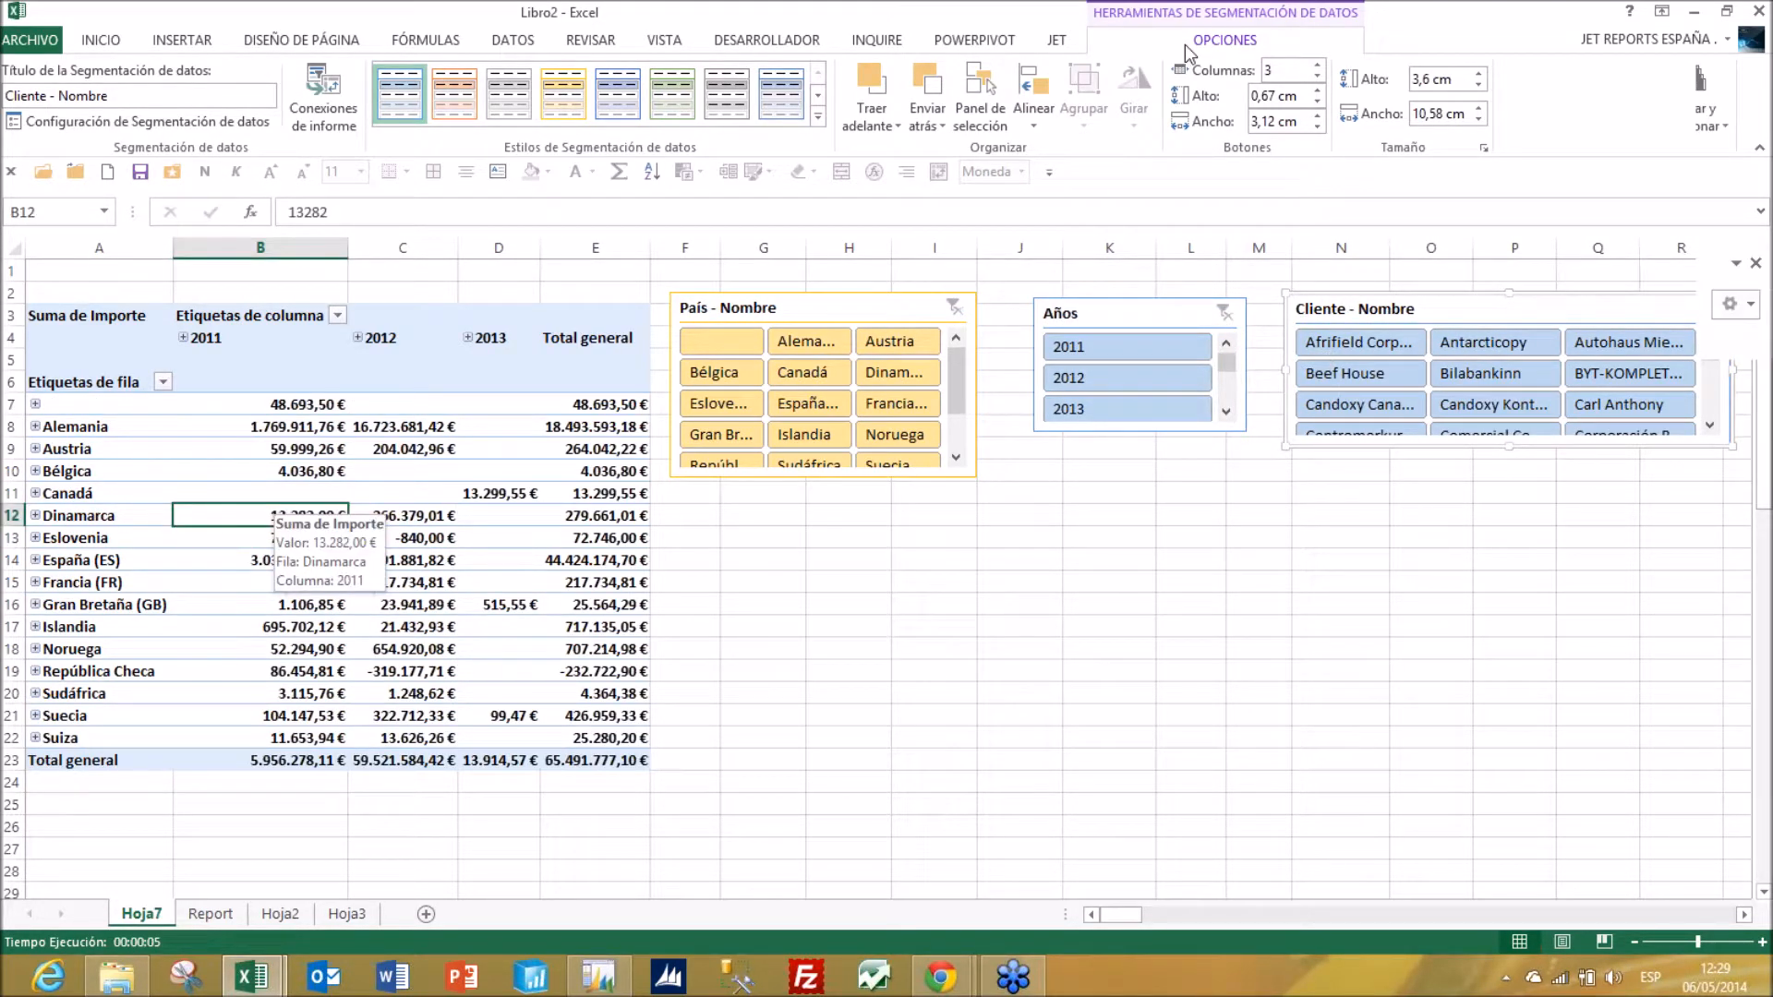
{"action": "left_click", "coordinate": [1152, 41]}
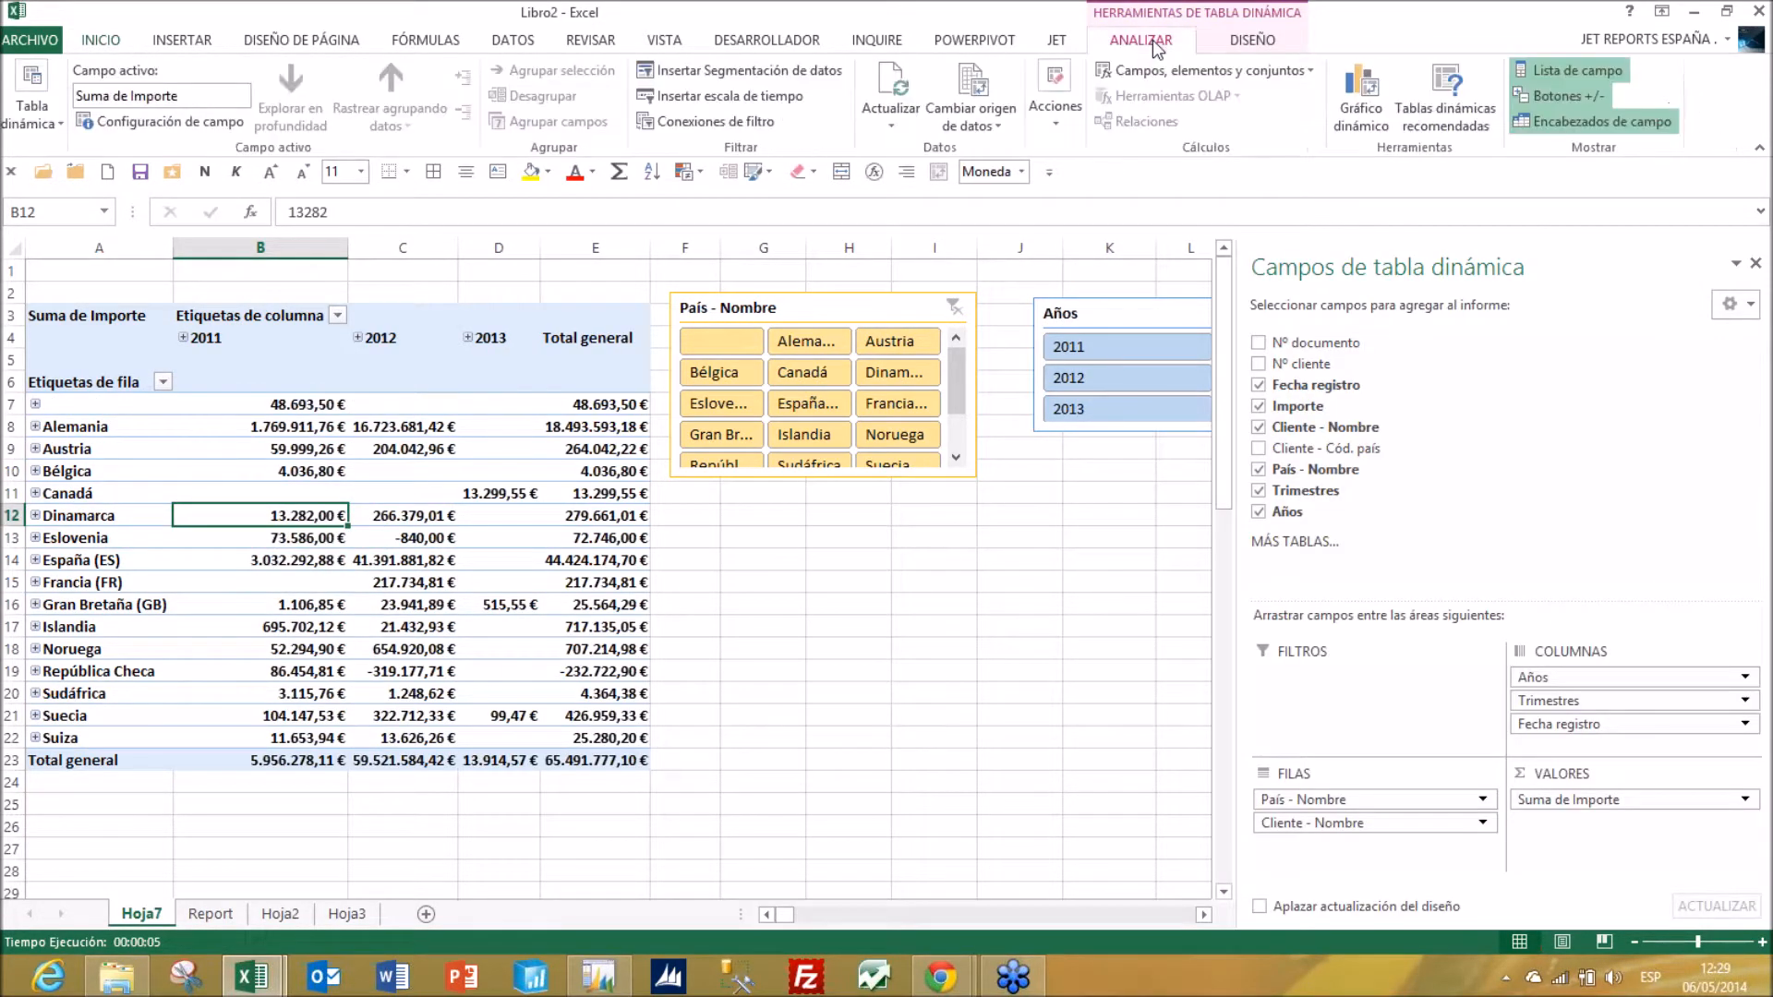
{"action": "left_click", "coordinate": [1362, 93]}
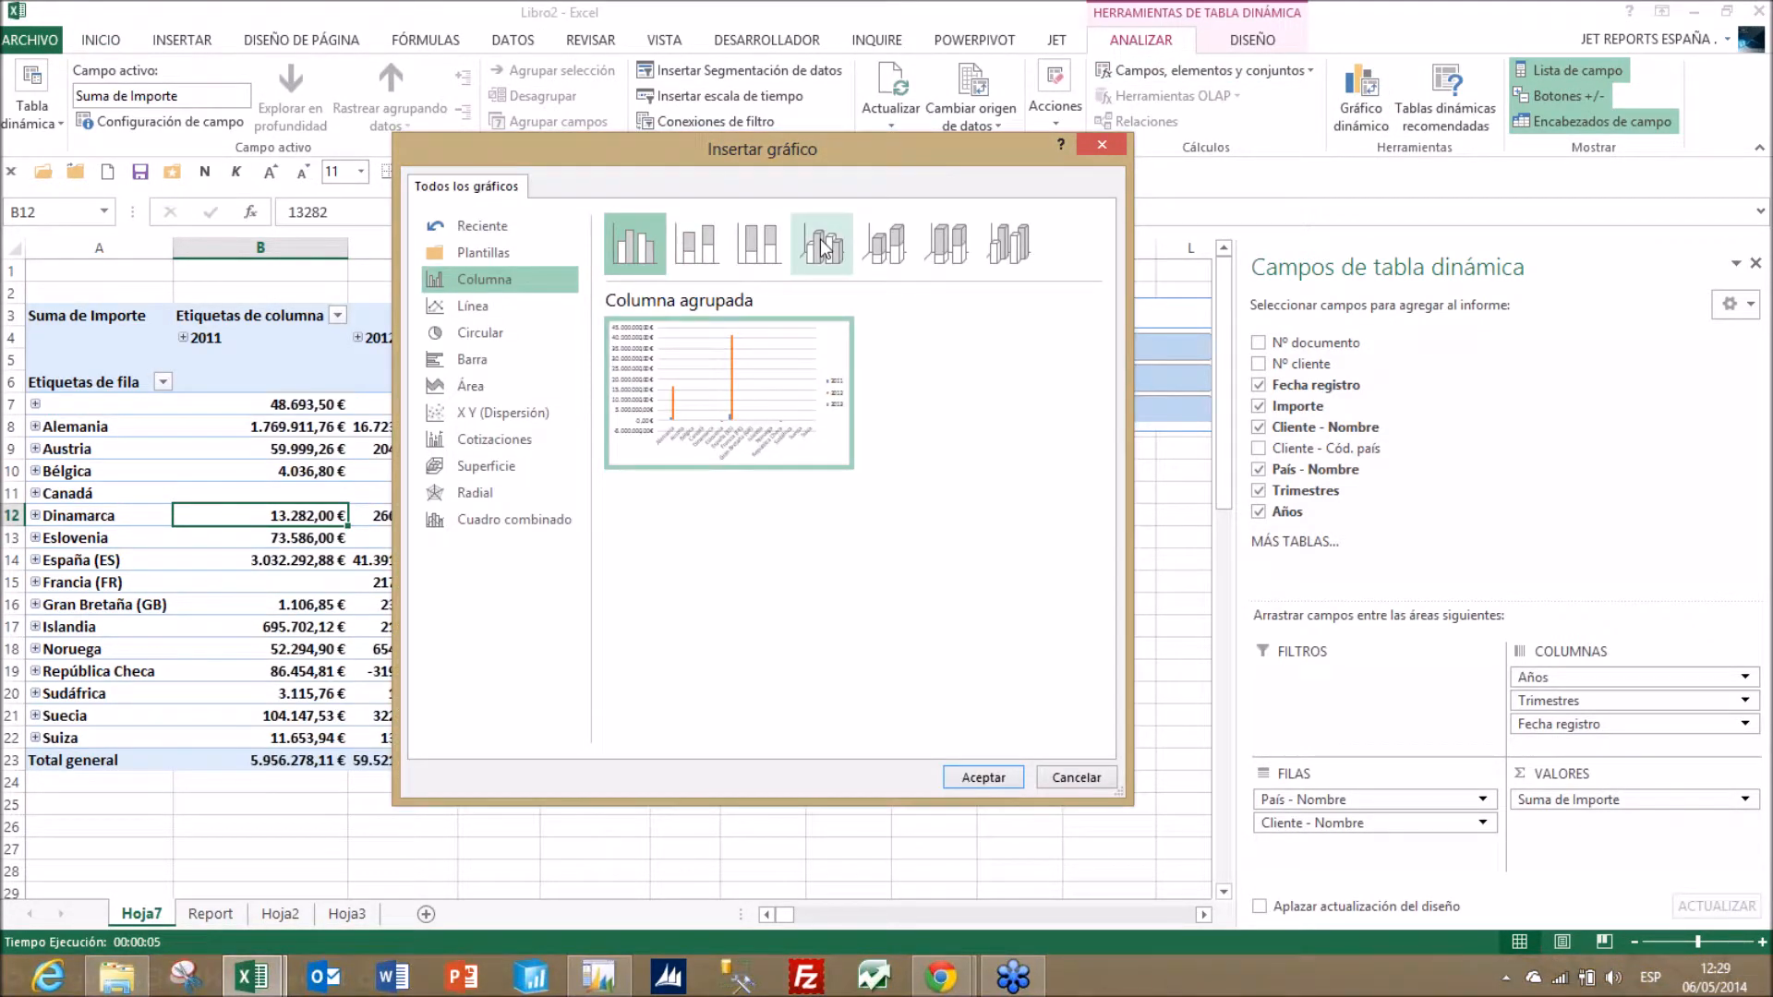
{"action": "left_click", "coordinate": [822, 247]}
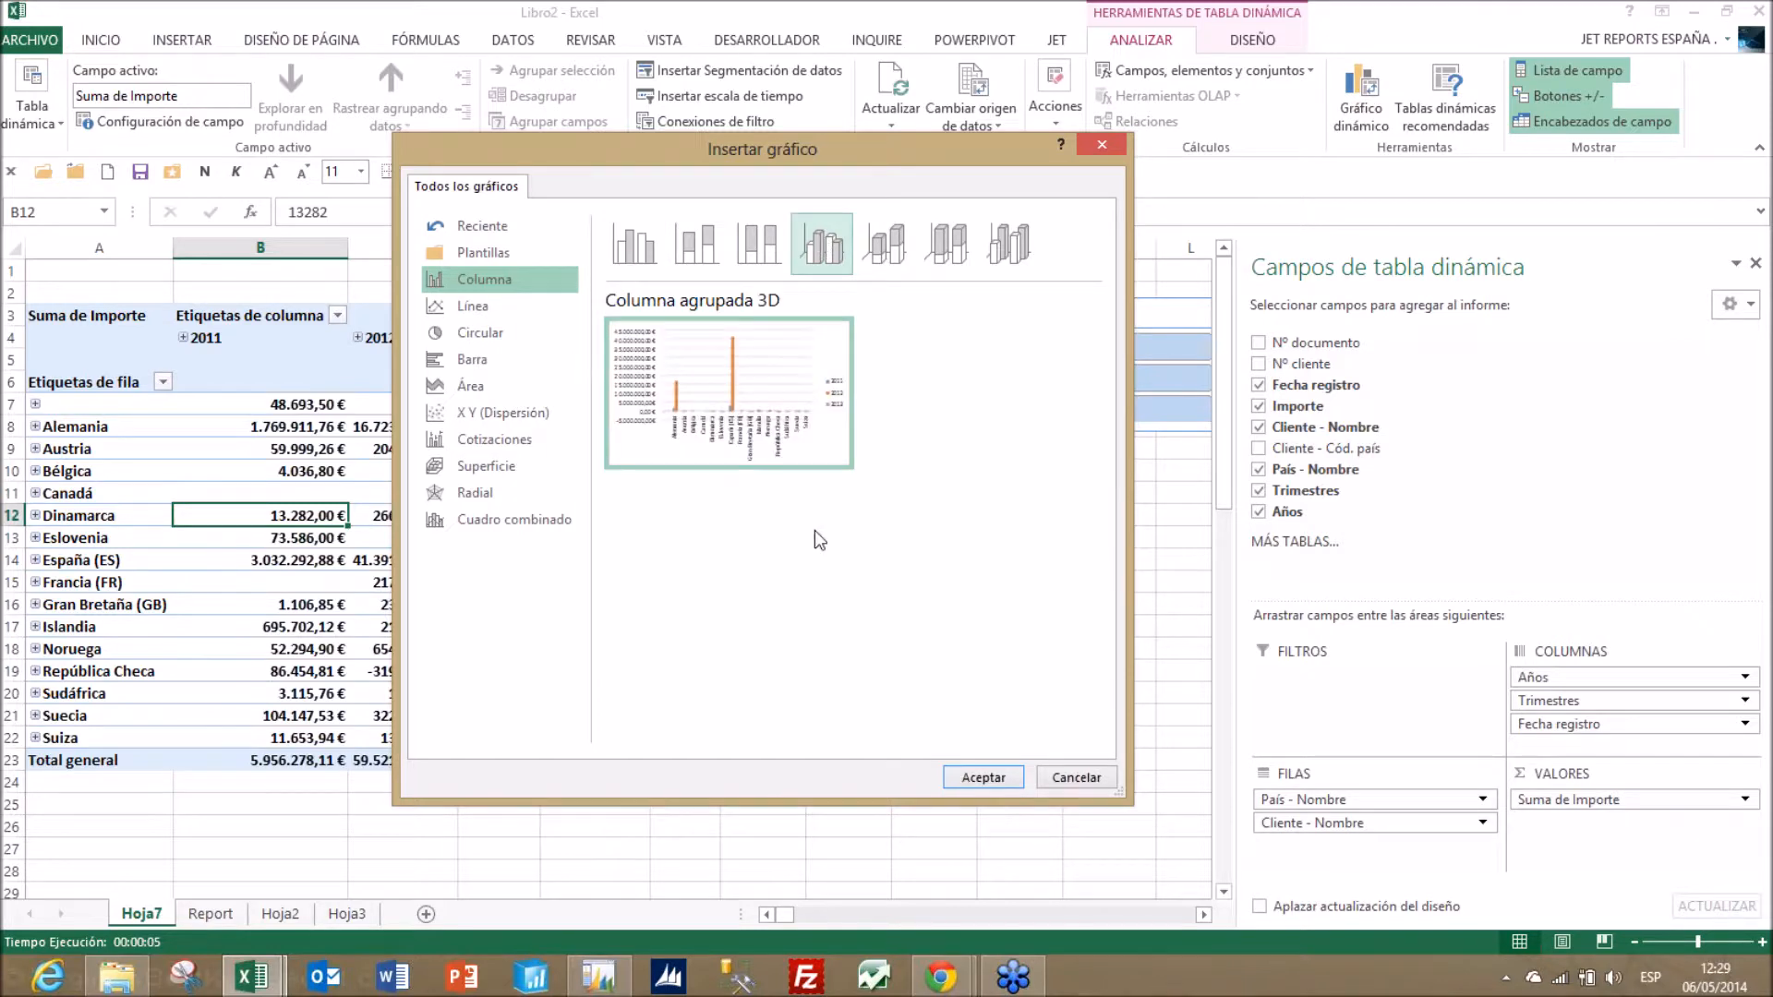
{"action": "left_click", "coordinate": [972, 778]}
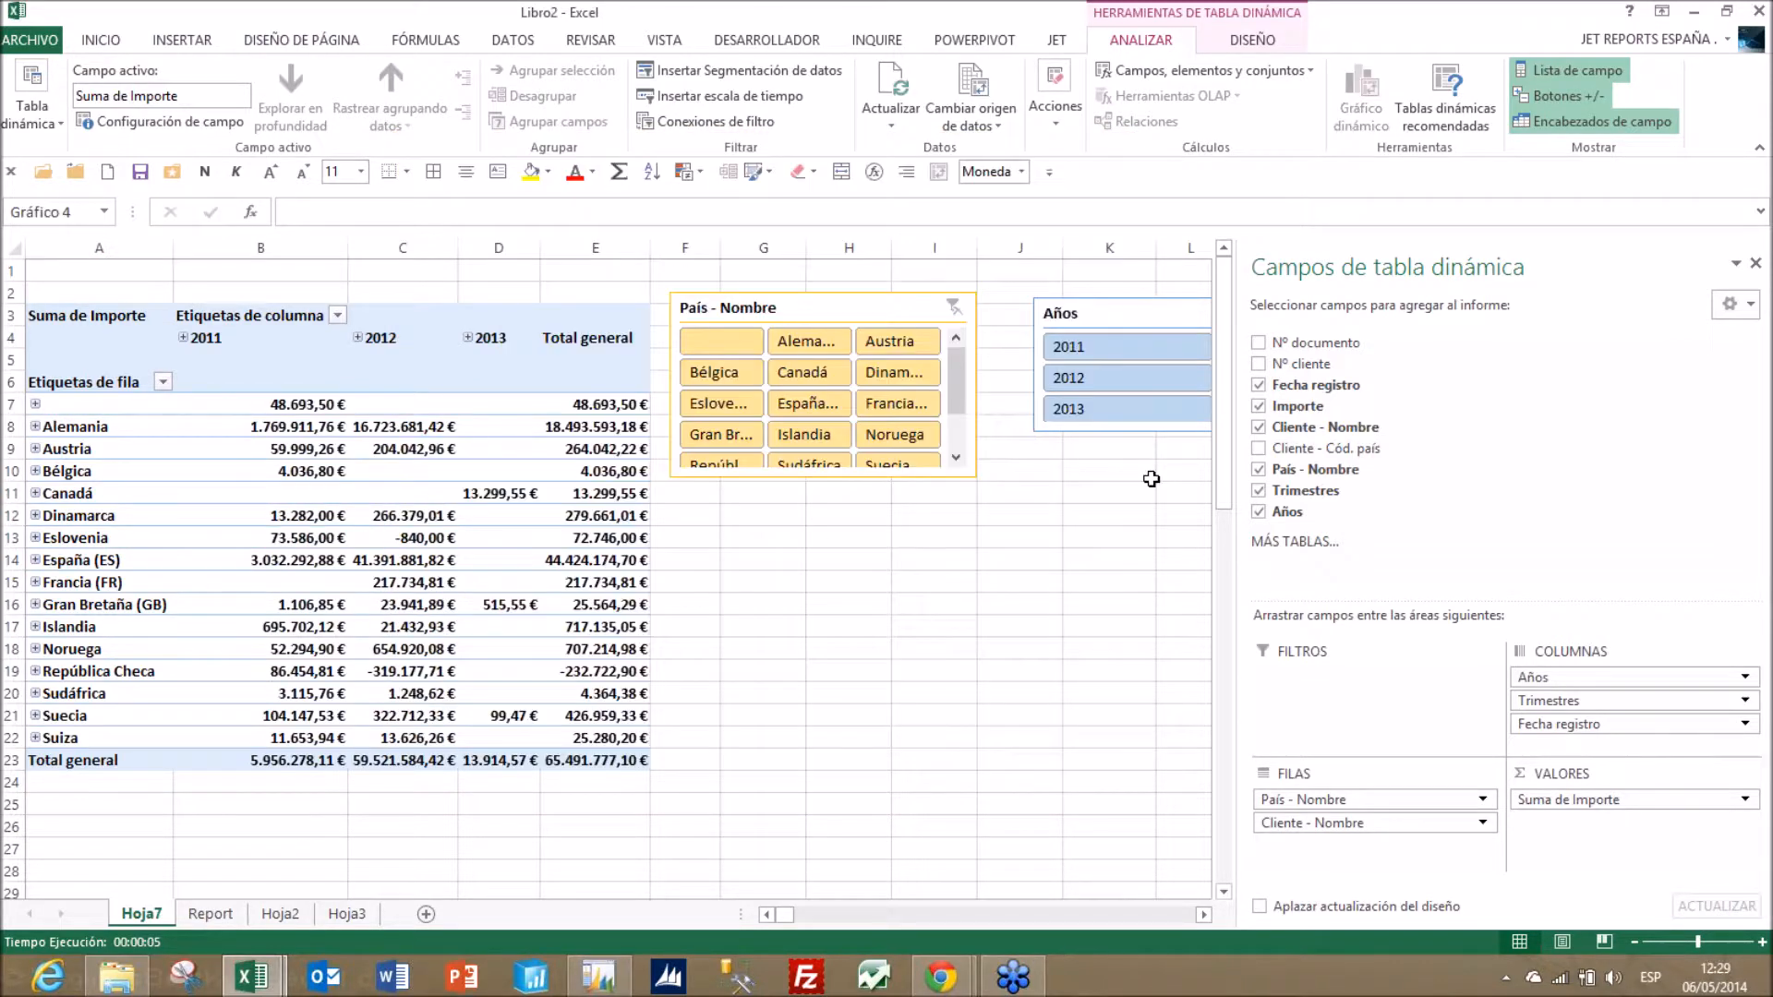
{"action": "left_click_drag", "start_coordinate": [807, 434], "coordinate": [1143, 471]}
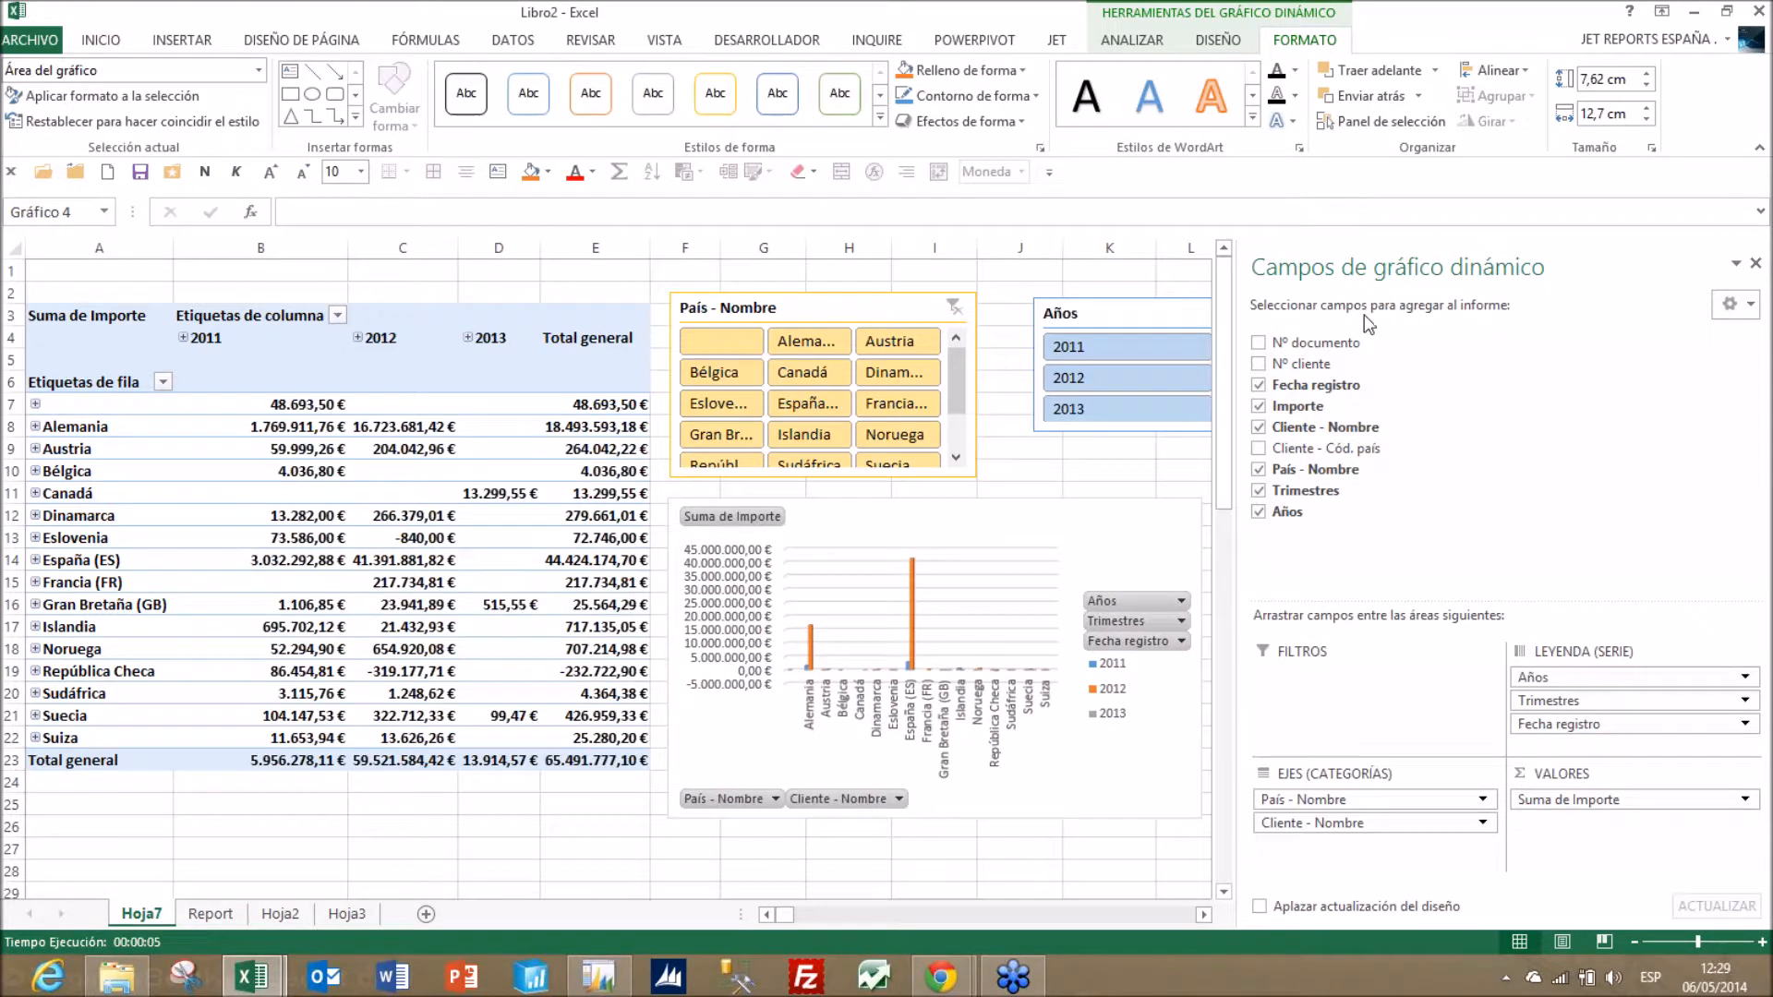
- Close the pivot chart's field list to free up space on the worksheet
{"action": "left_click", "coordinate": [1757, 50]}
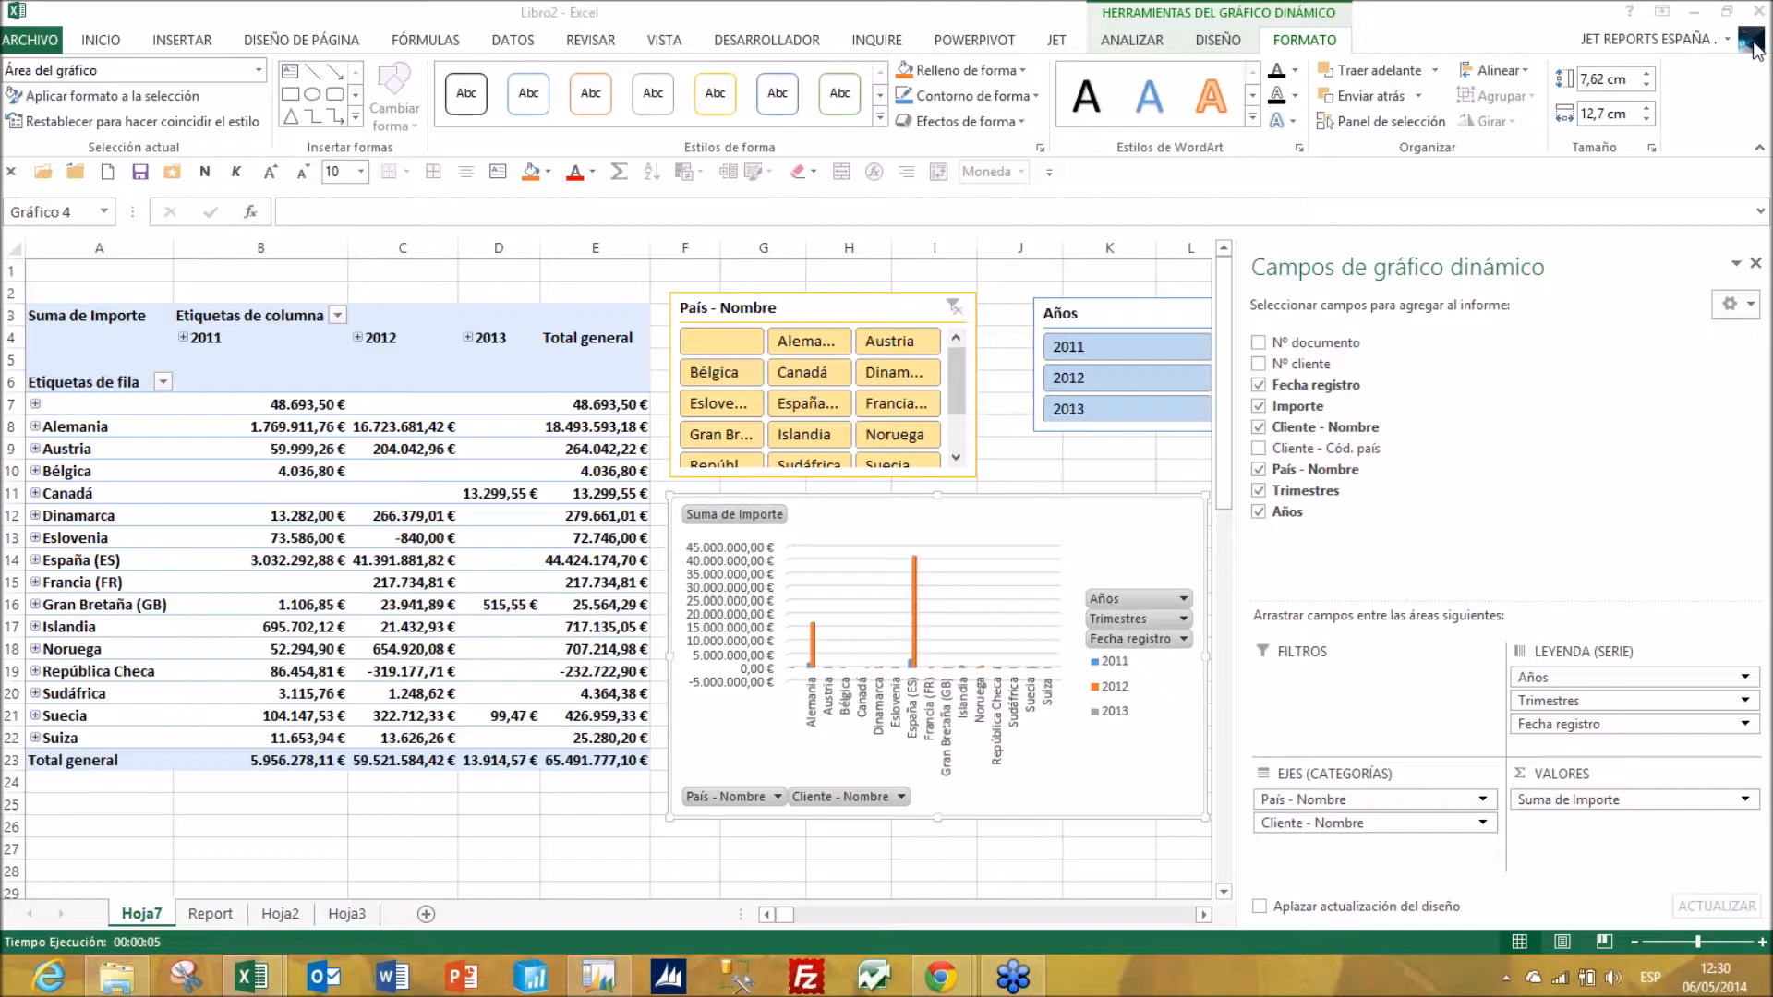
{"action": "left_click", "coordinate": [1755, 264]}
{"action": "left_click", "coordinate": [1756, 264]}
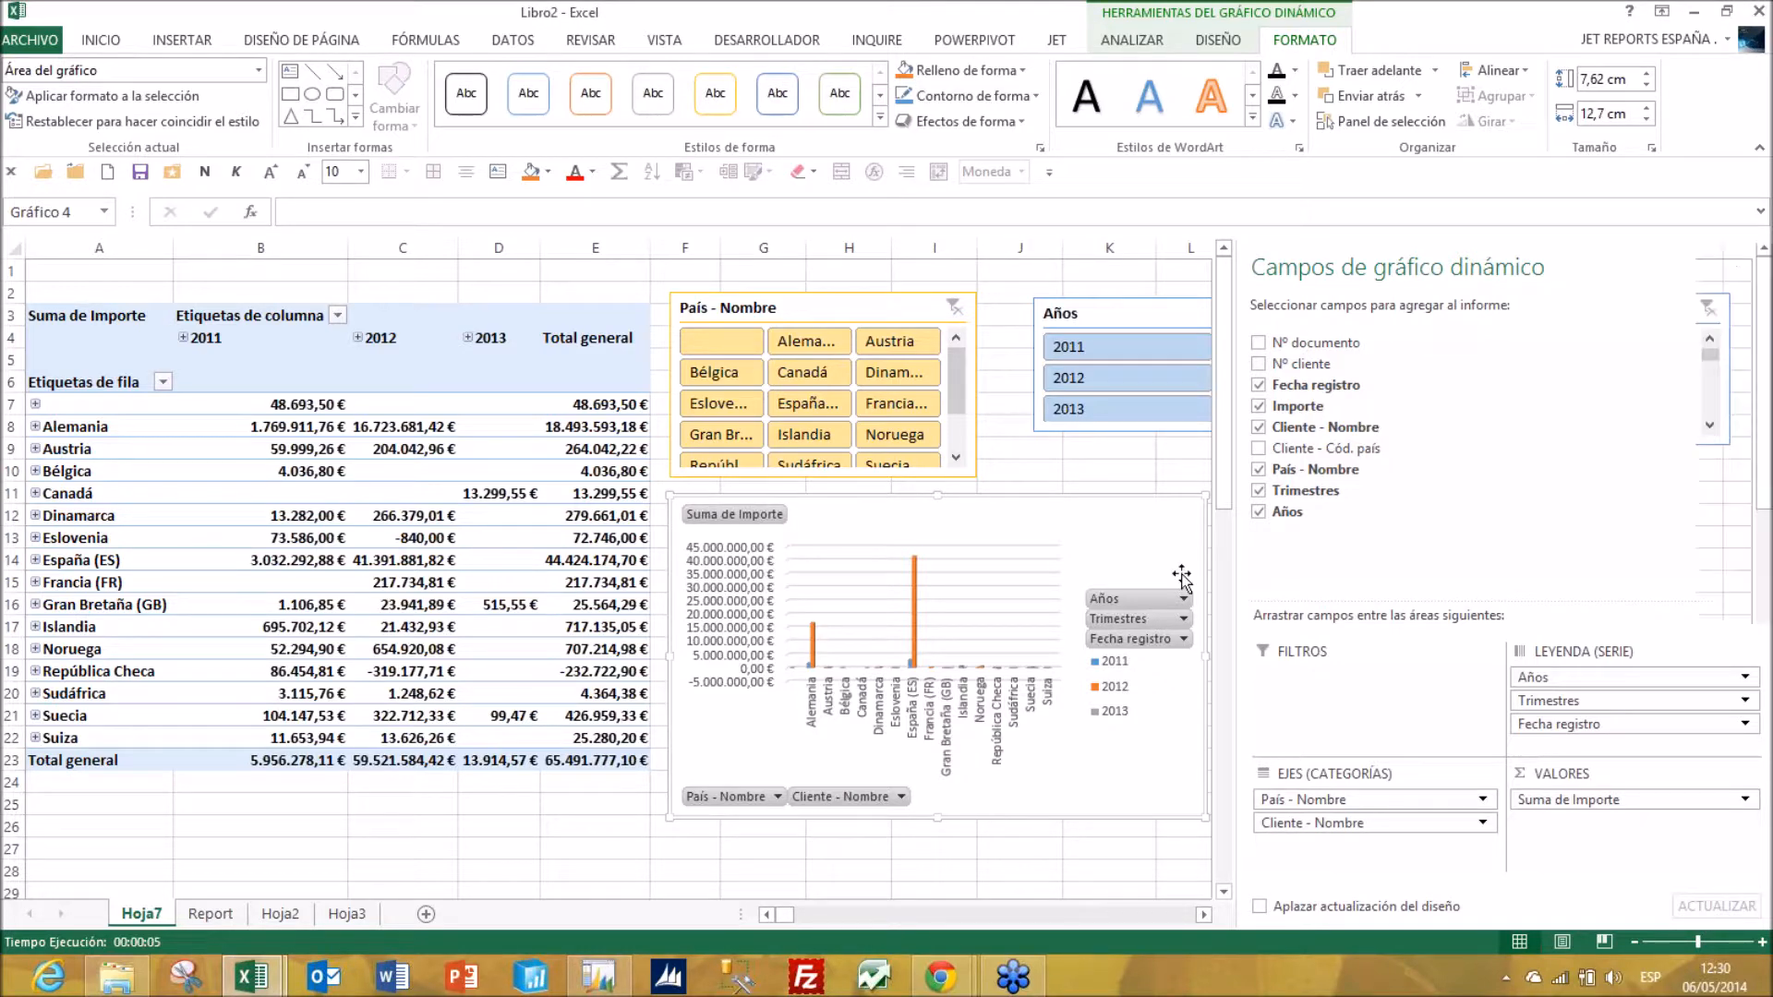
- Enlarge the pivot chart to about 9,01 cm high and 24,95 cm wide below the slicers
{"action": "left_click_drag", "start_coordinate": [1205, 655], "coordinate": [1717, 586]}
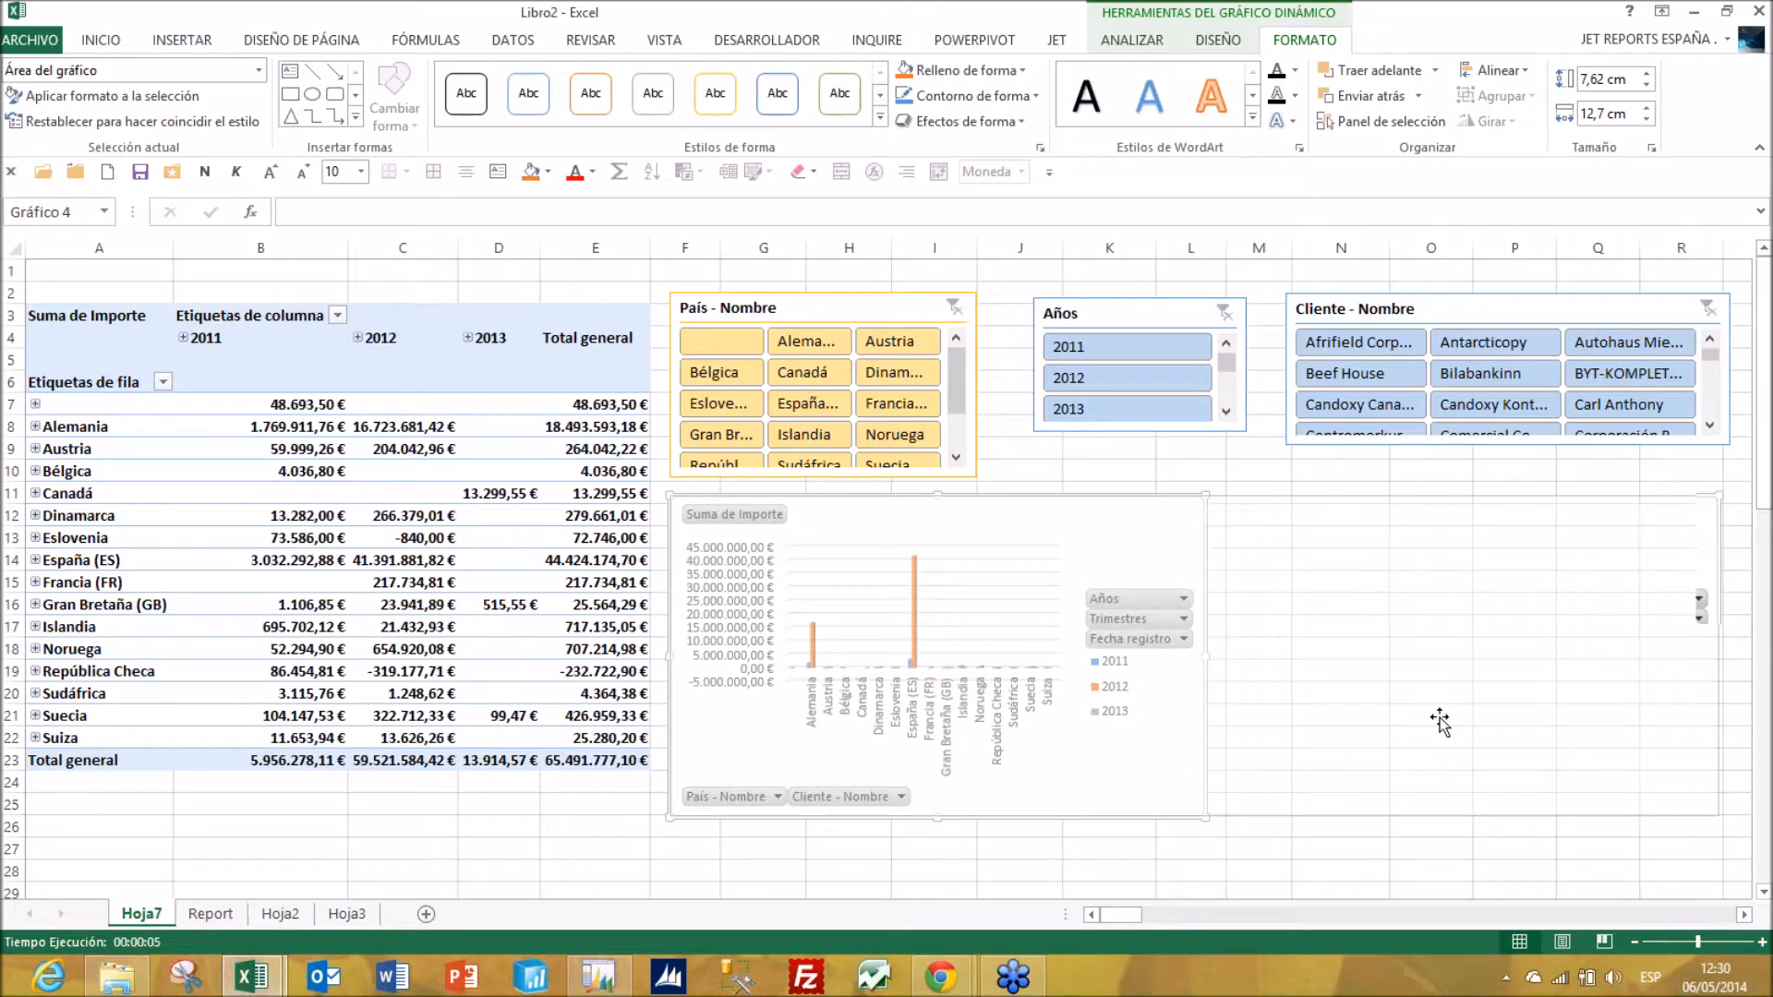
{"action": "left_click_drag", "start_coordinate": [1191, 814], "coordinate": [1199, 876]}
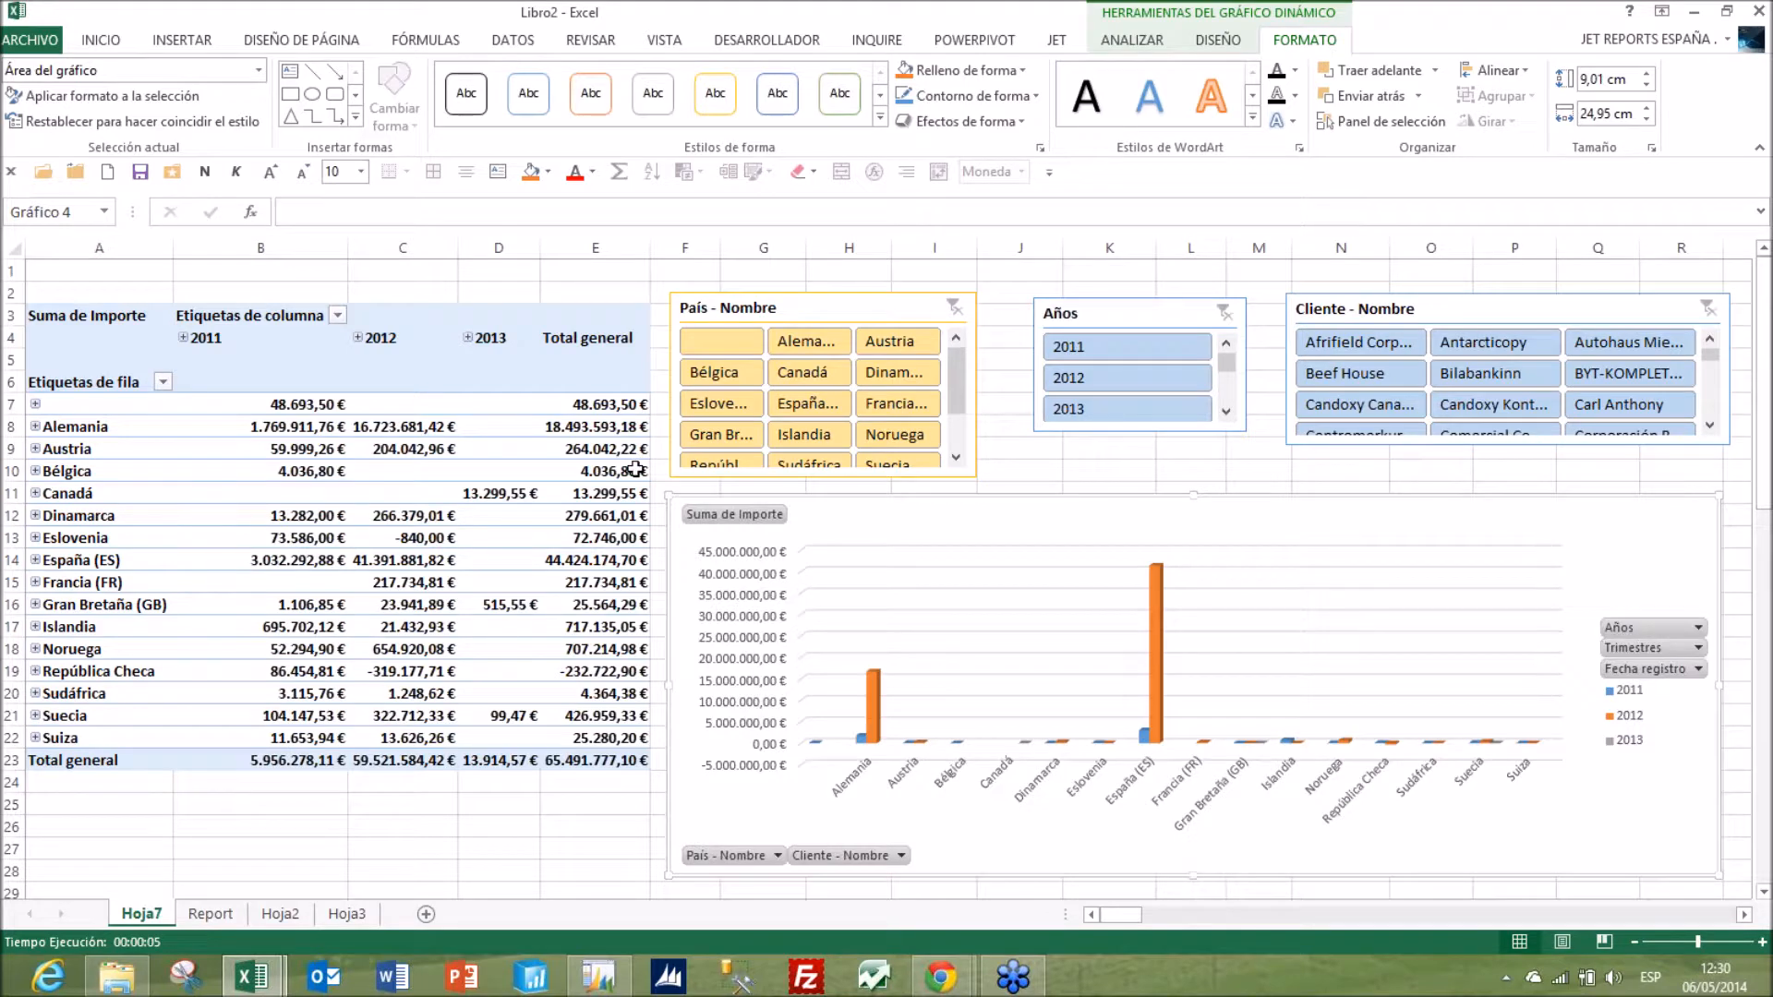
- Rerun the Jet report with Fecha registro starting from 01/01/10, and filter the pivot table to 2010 with the Años slicer
{"action": "left_click", "coordinate": [1071, 44]}
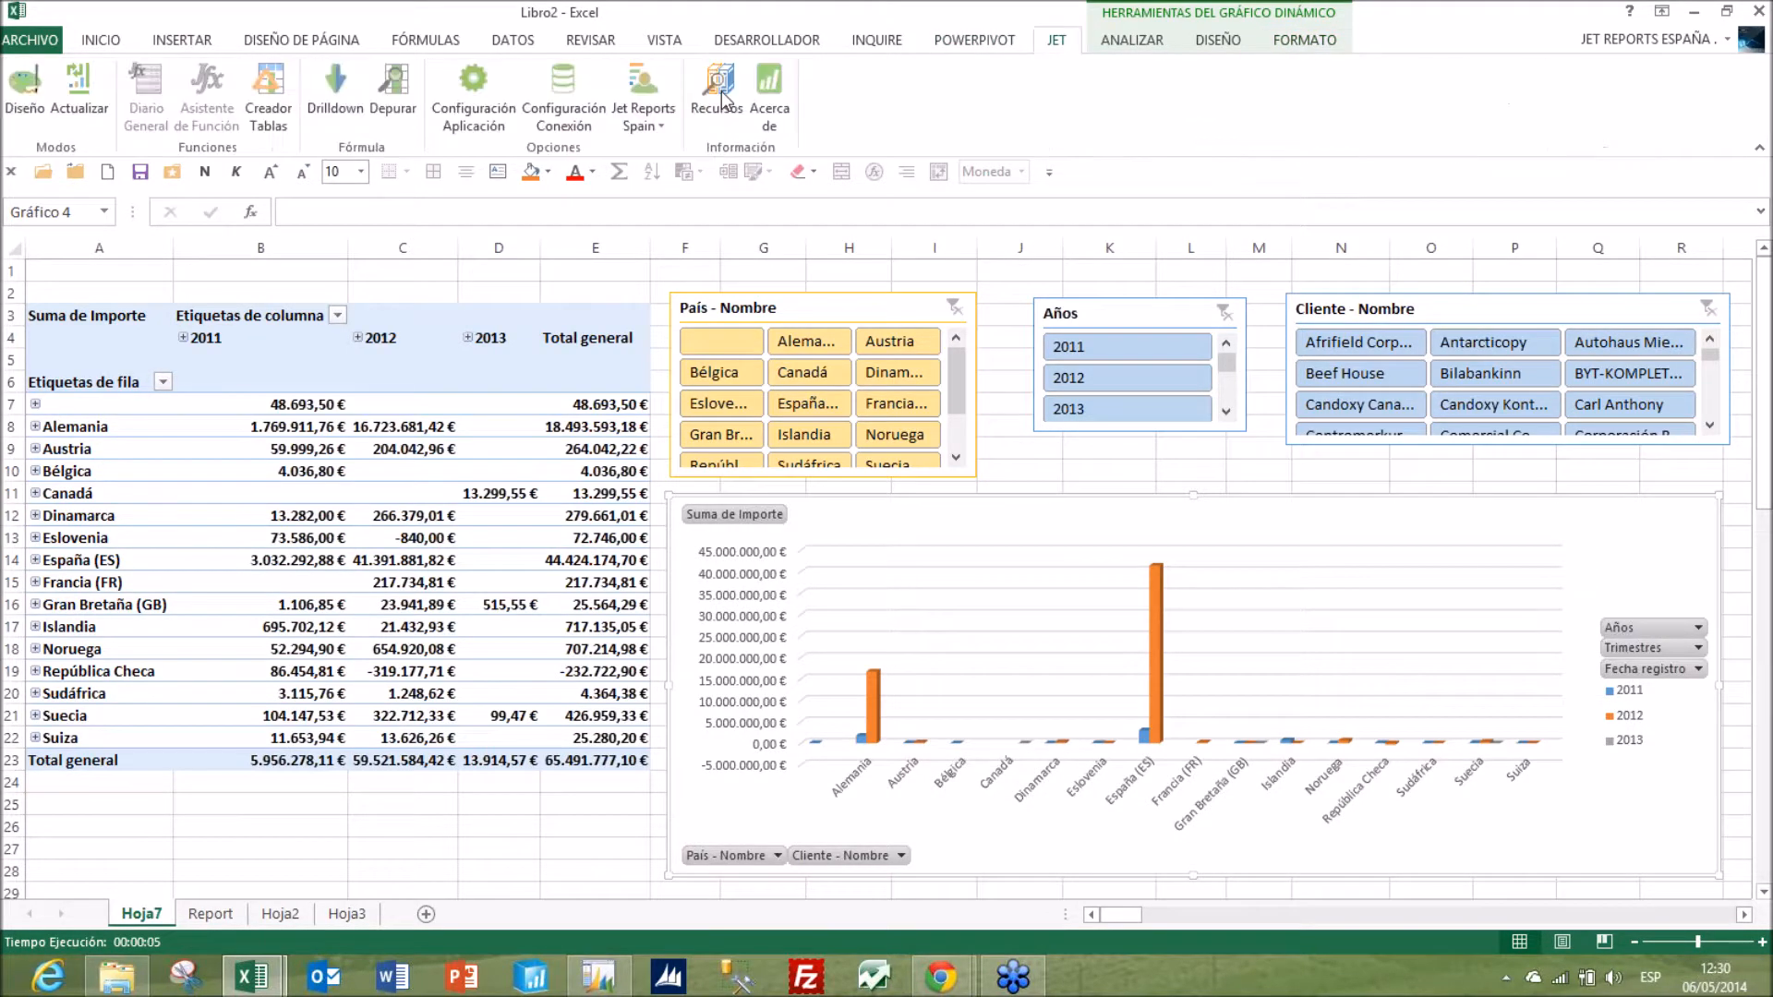
{"action": "left_click", "coordinate": [79, 88]}
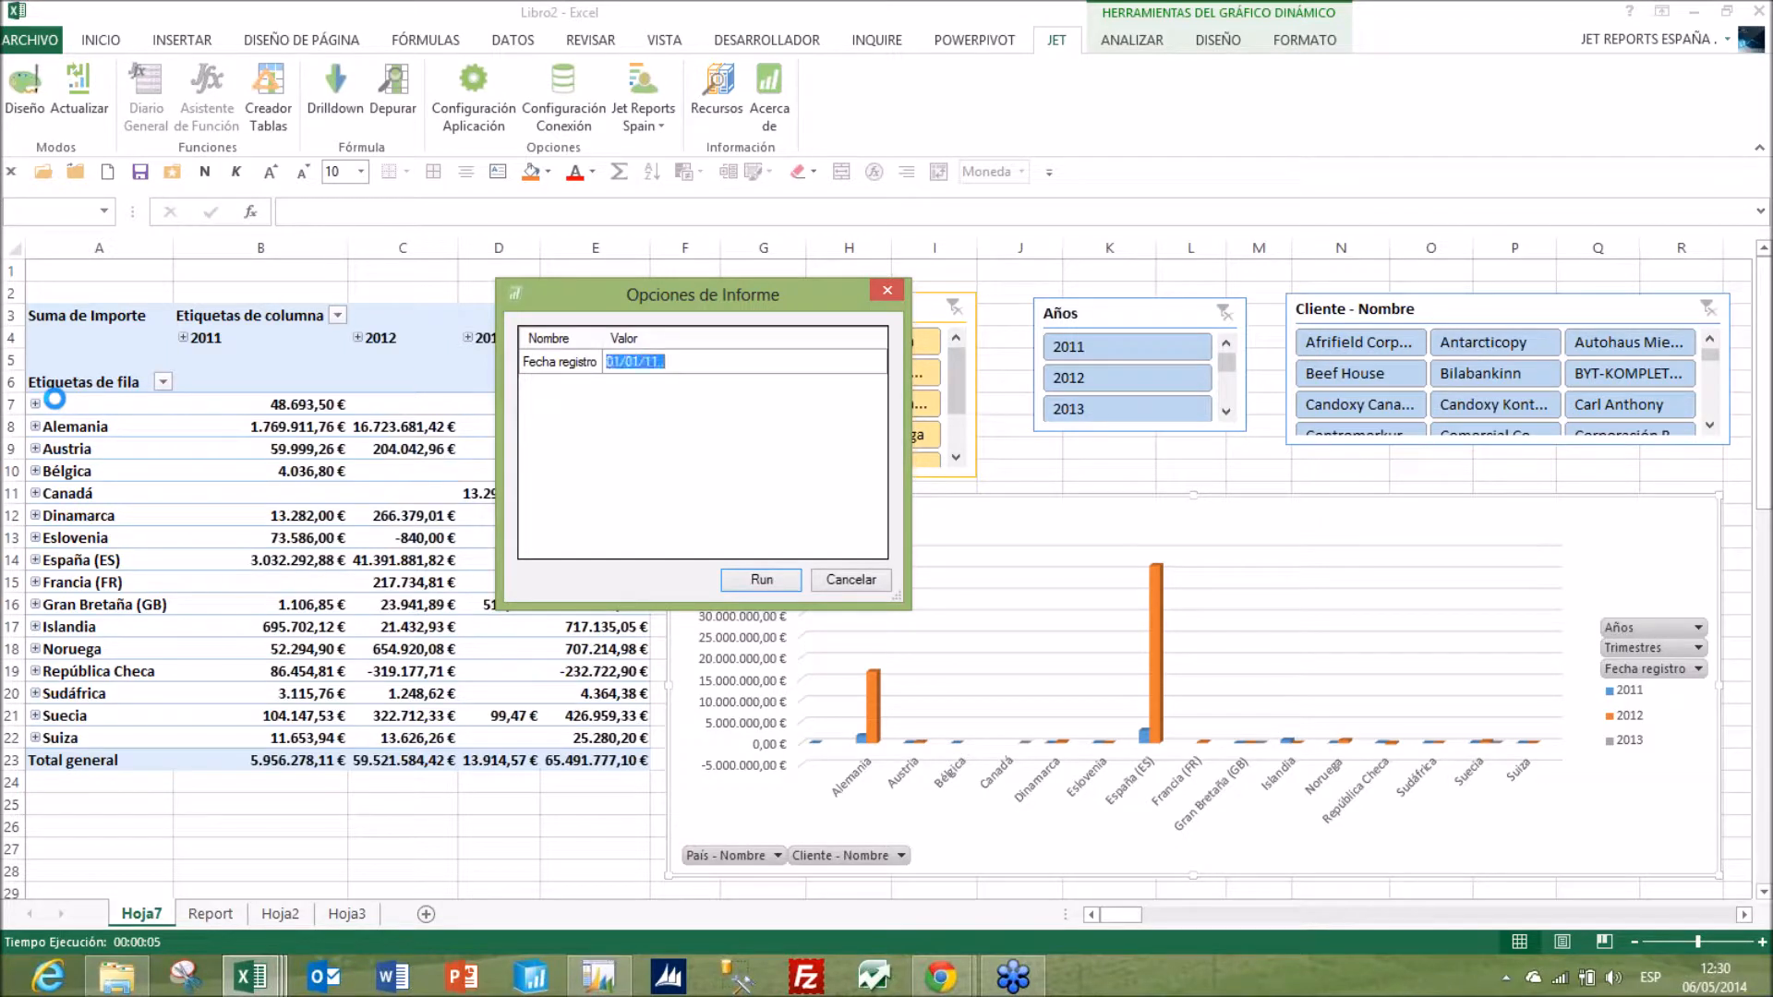
{"action": "key", "text": "Right"}
{"action": "key", "text": "Left"}
{"action": "key", "text": "Left"}
{"action": "key", "text": "BackSpace"}
{"action": "type", "text": "0"}
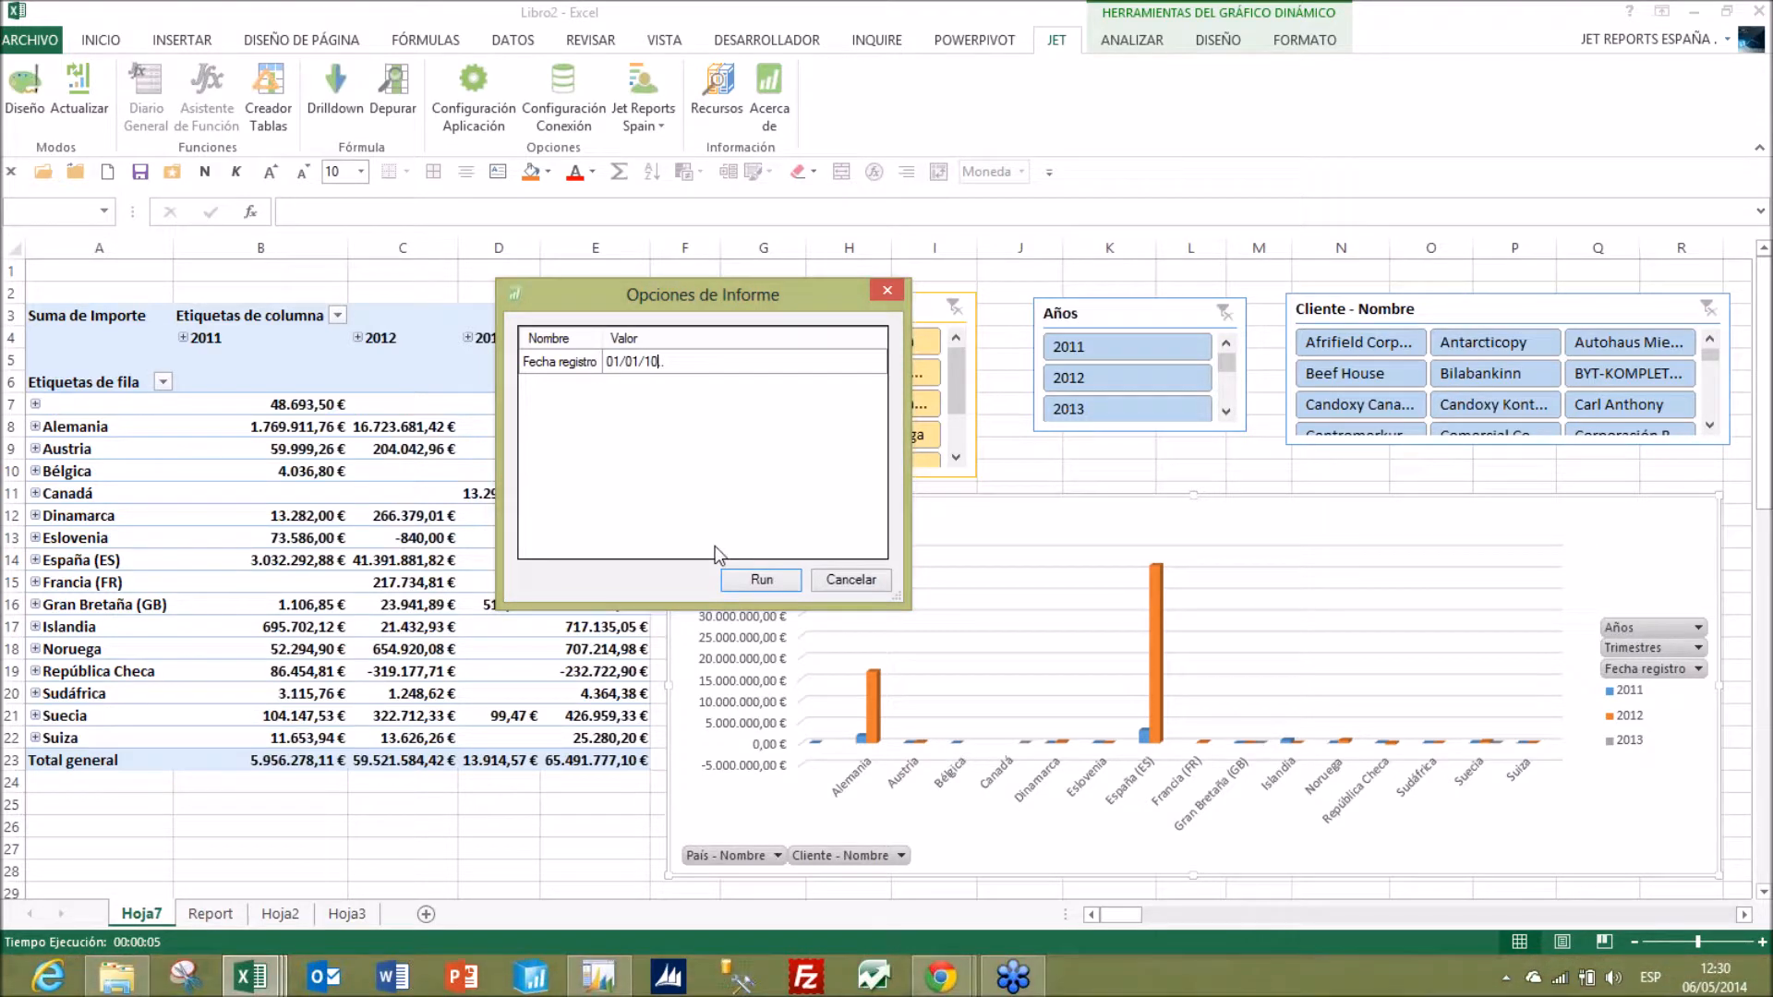
{"action": "left_click", "coordinate": [762, 582]}
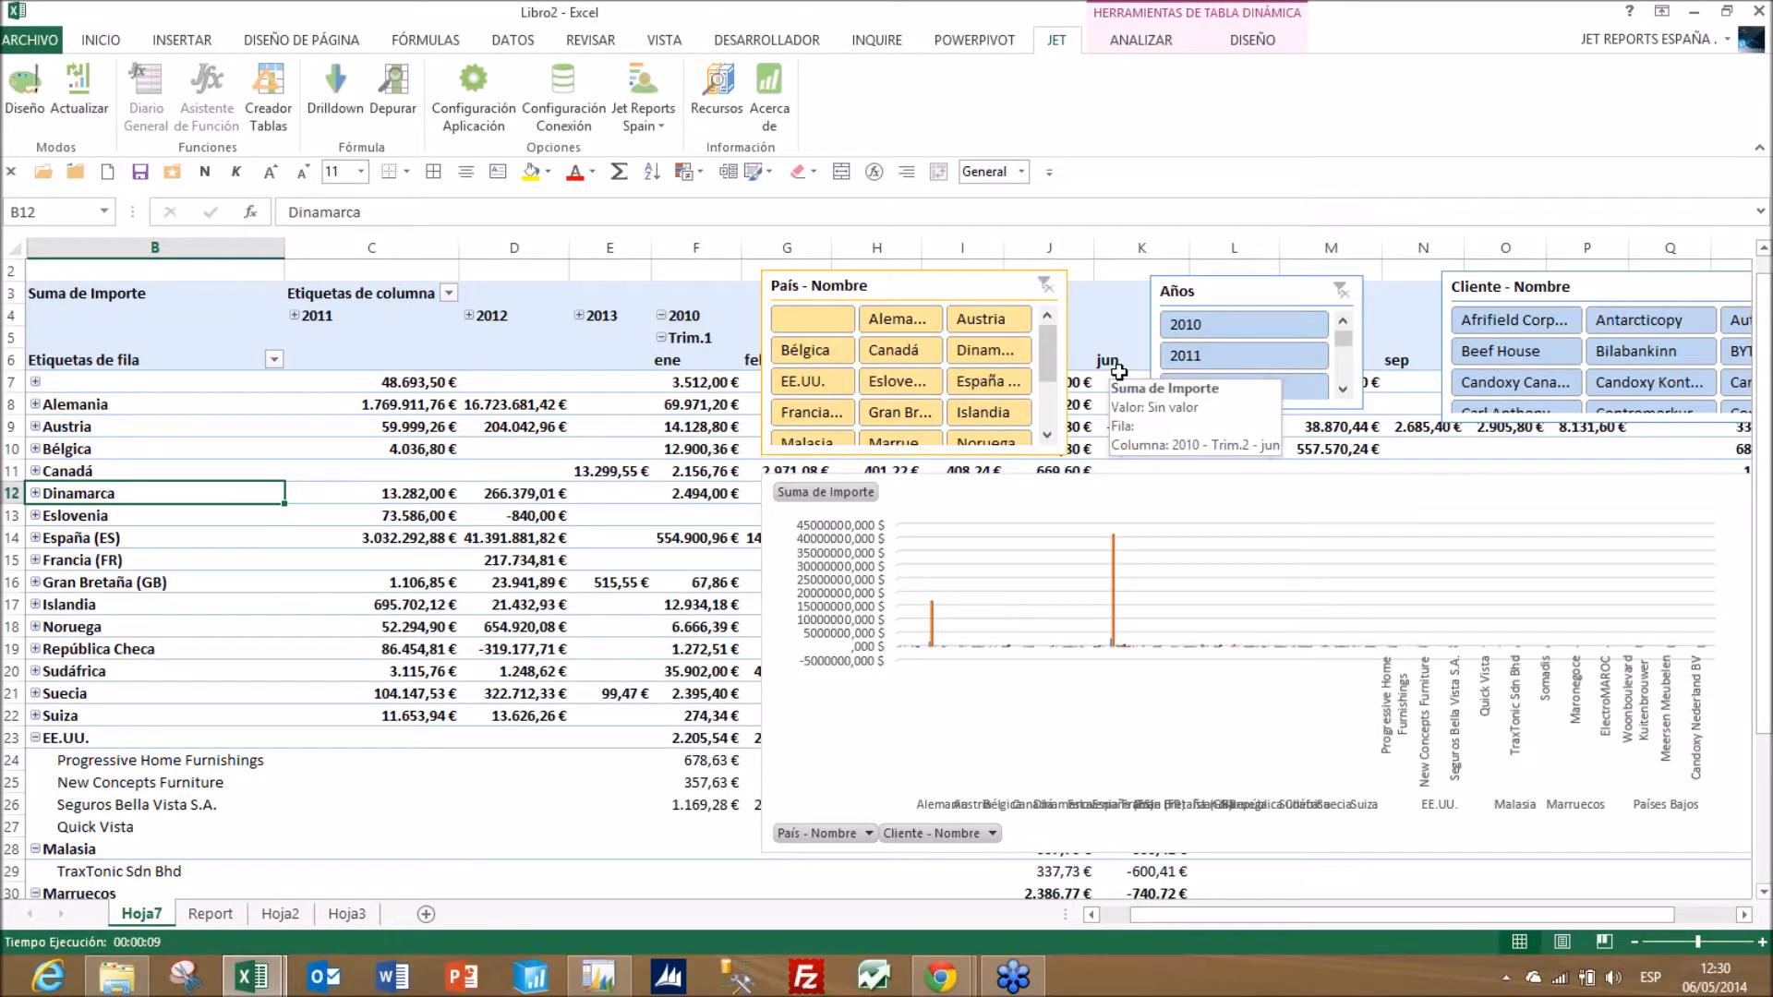
{"action": "left_click", "coordinate": [1228, 324]}
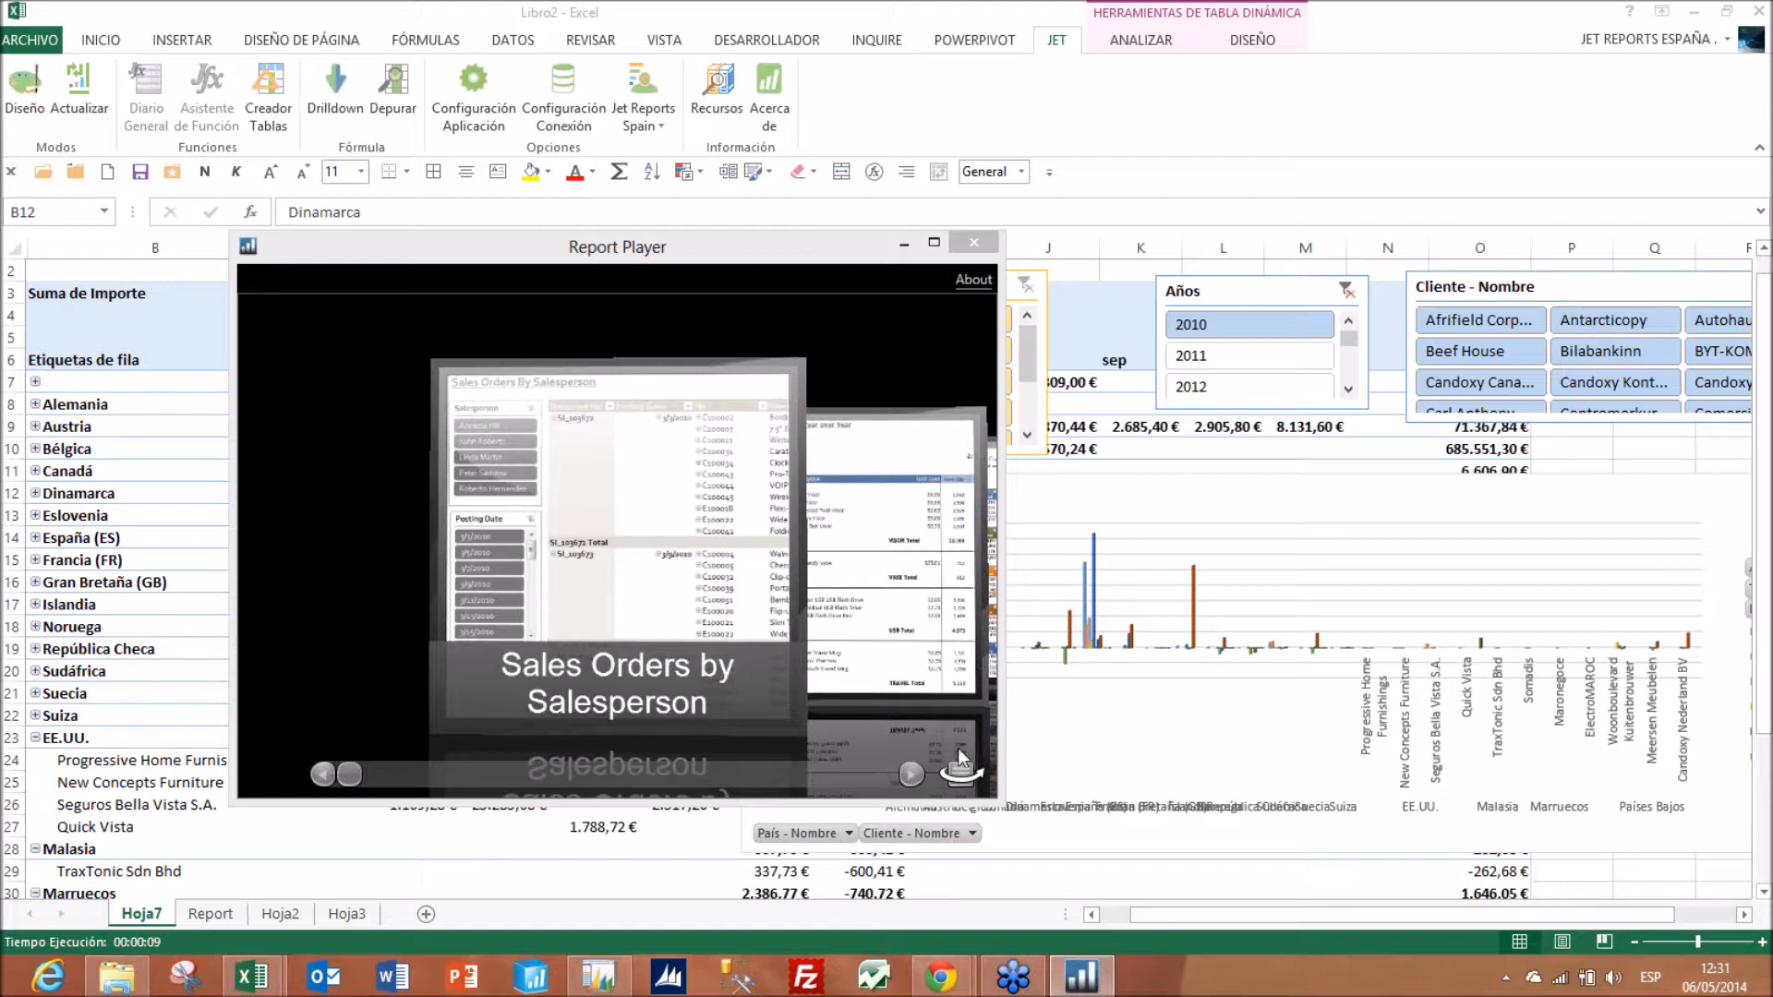
- Browse the sample reports in the Report Player from Sales Orders by Salesperson to Enterprise - Customers by Quintile
{"action": "left_click", "coordinate": [918, 772]}
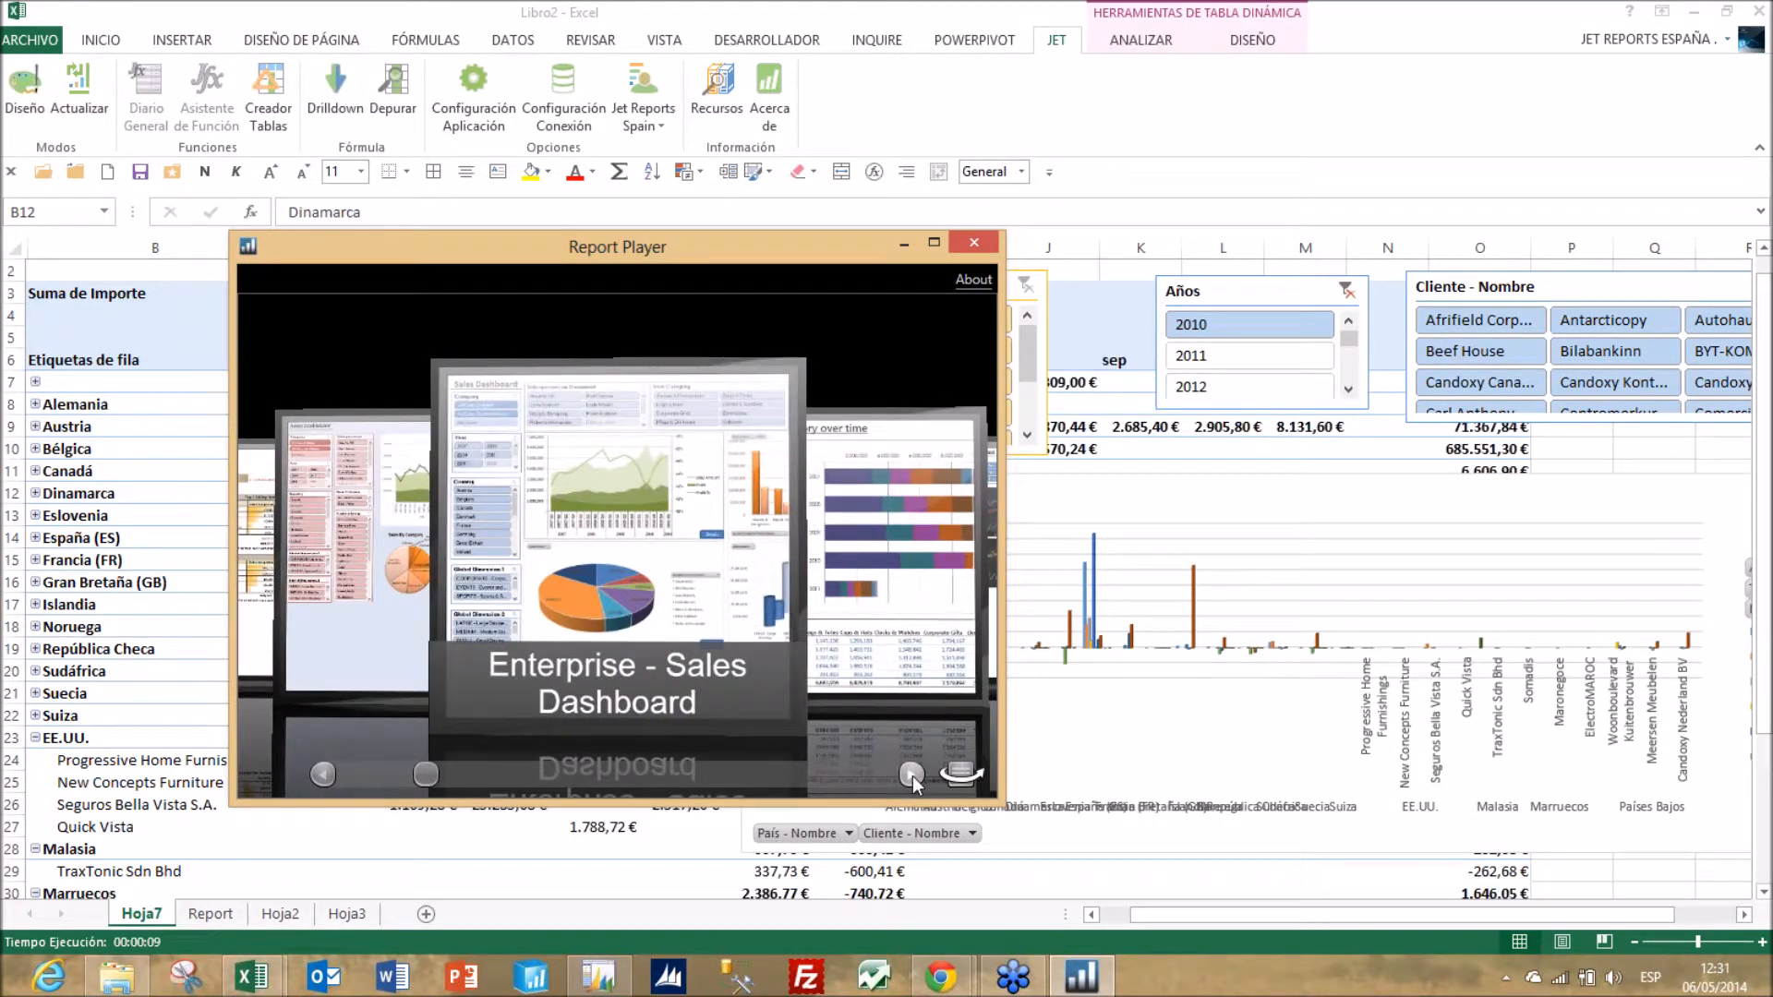
{"action": "left_click", "coordinate": [912, 775]}
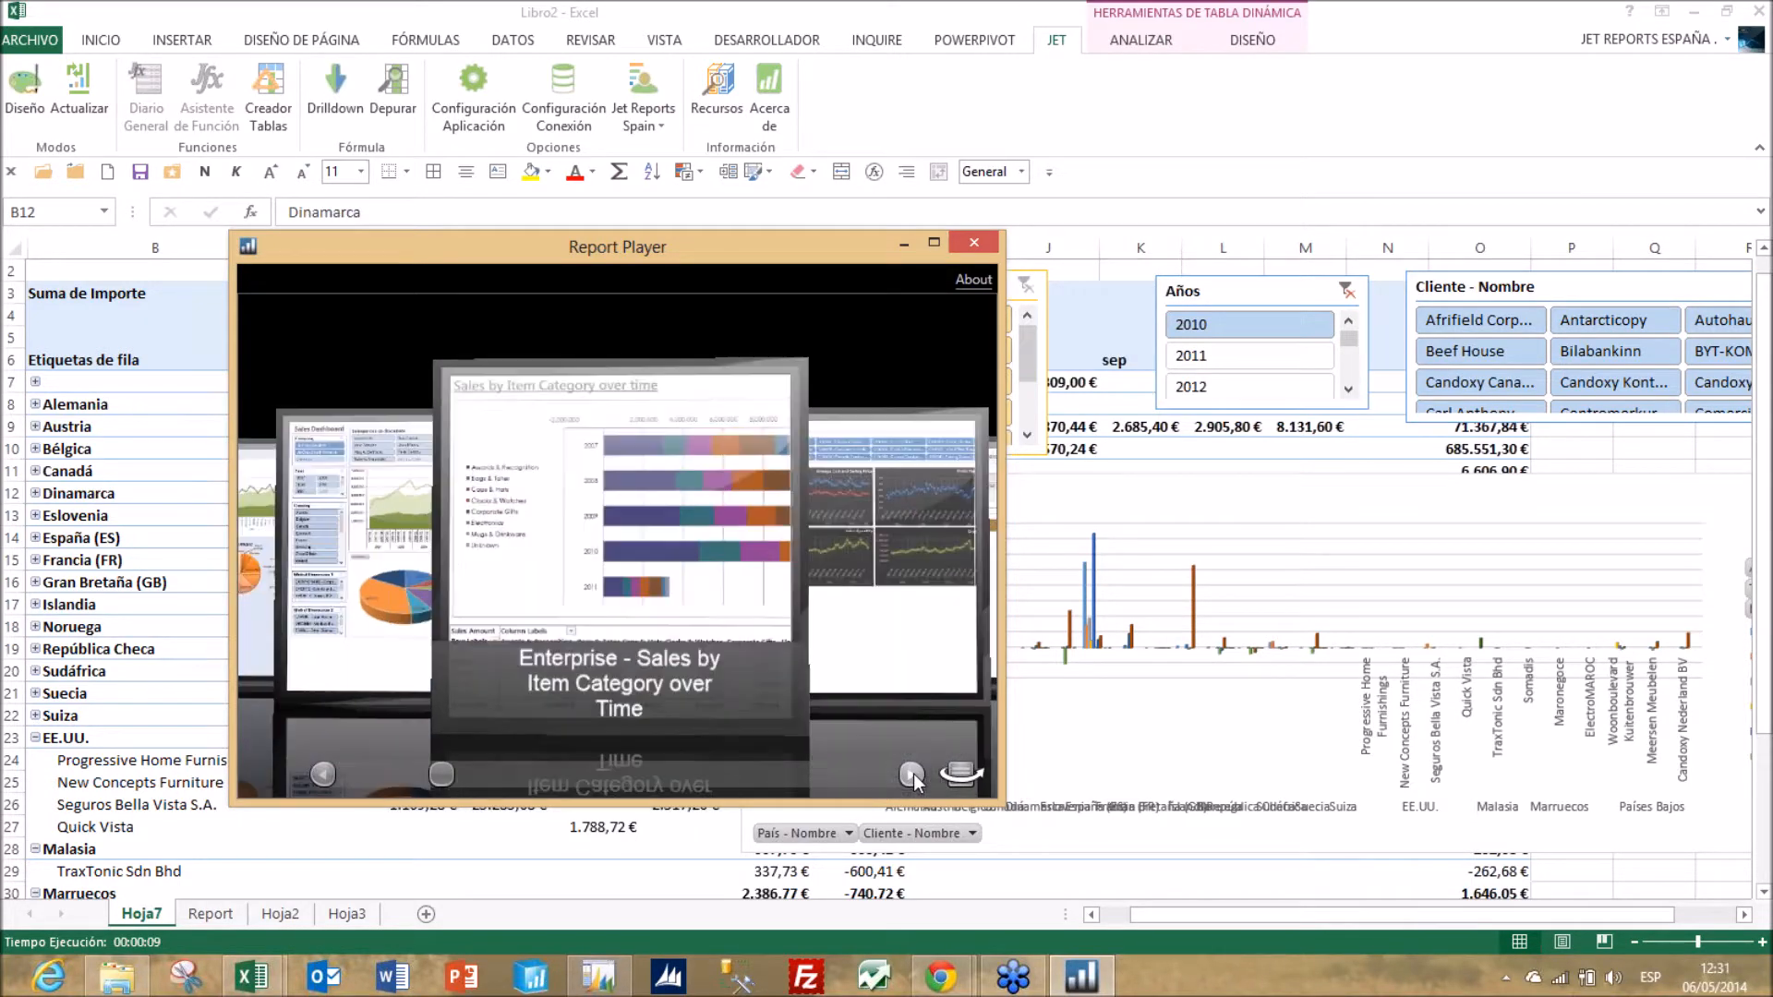
{"action": "left_click", "coordinate": [914, 781]}
{"action": "left_click", "coordinate": [914, 781]}
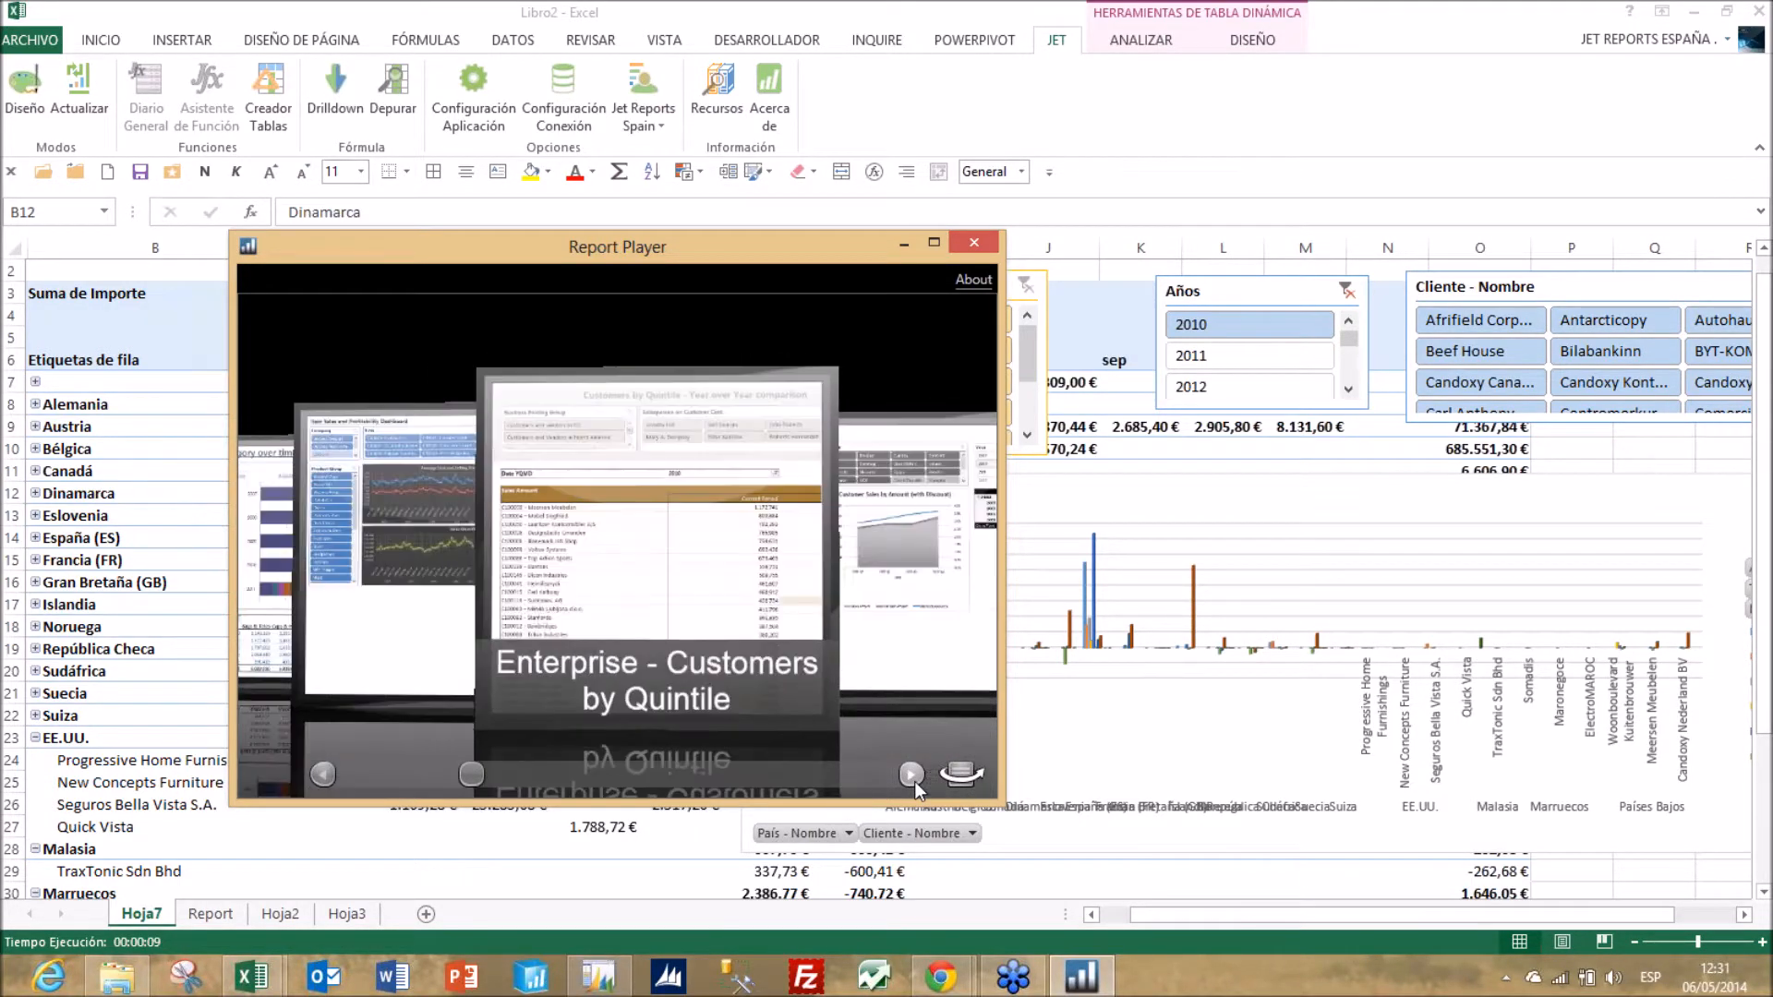
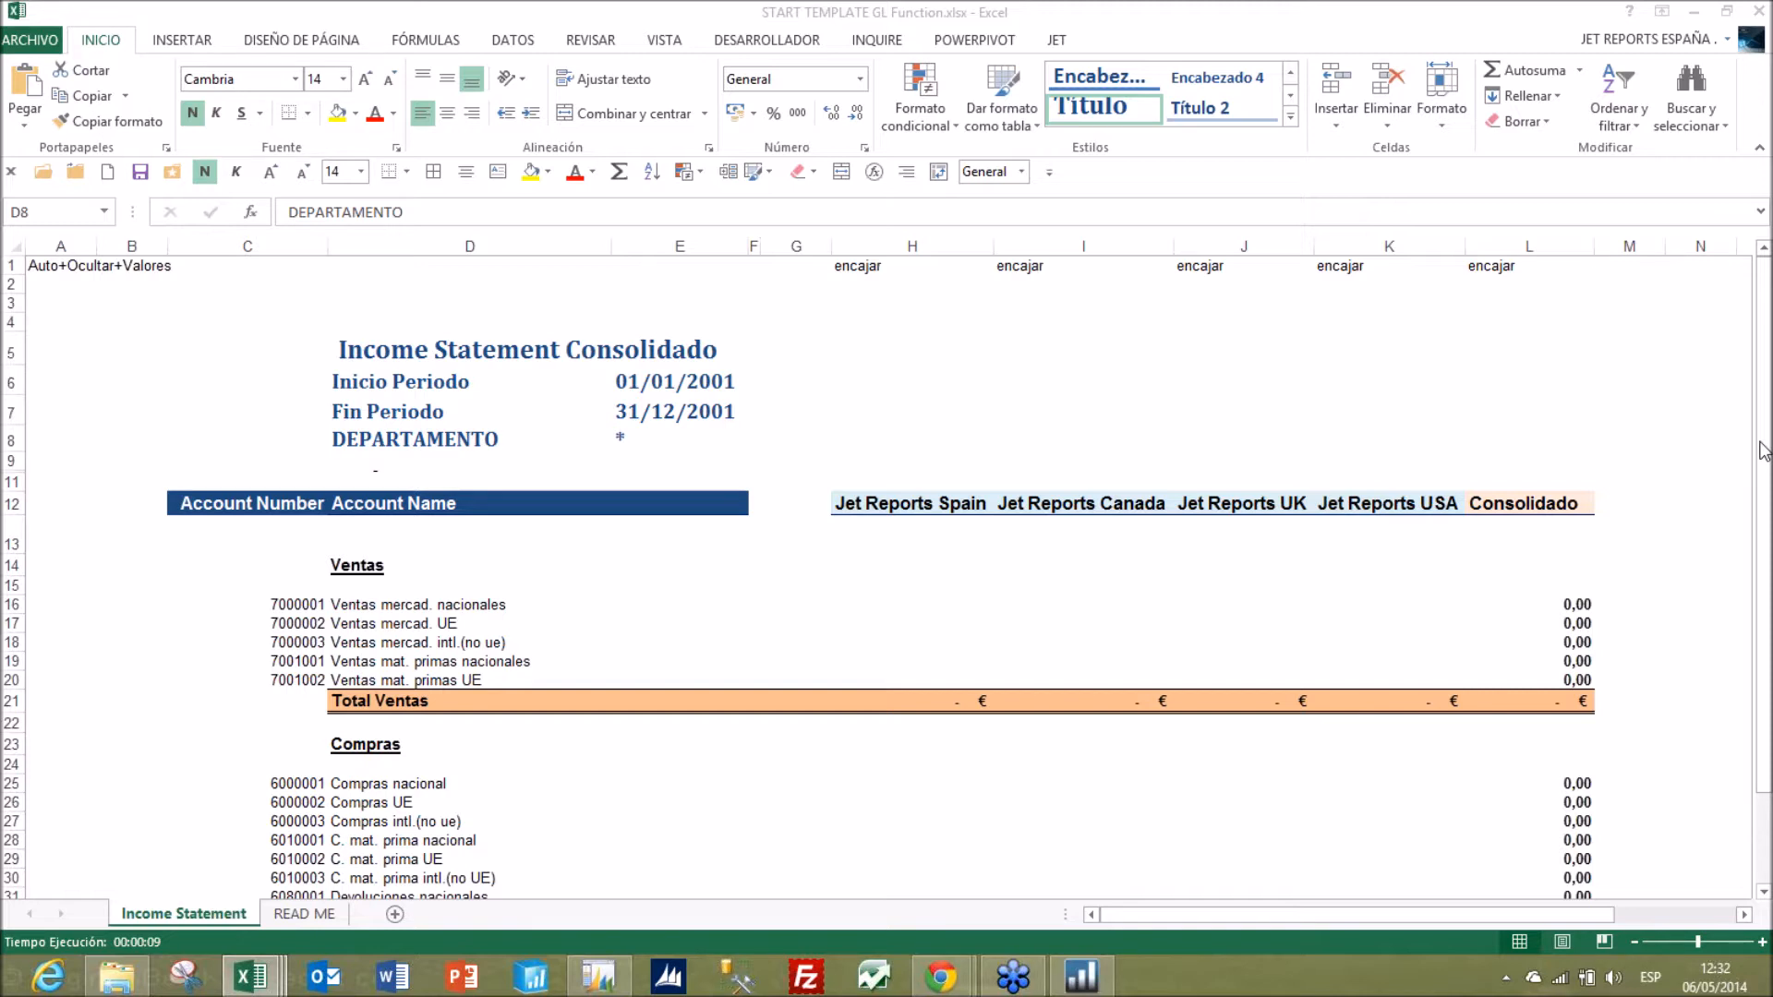
- Examine the layout of the Income Statement Consolidado template, from the header area down to the first Ventas account row
{"action": "left_click", "coordinate": [1375, 385]}
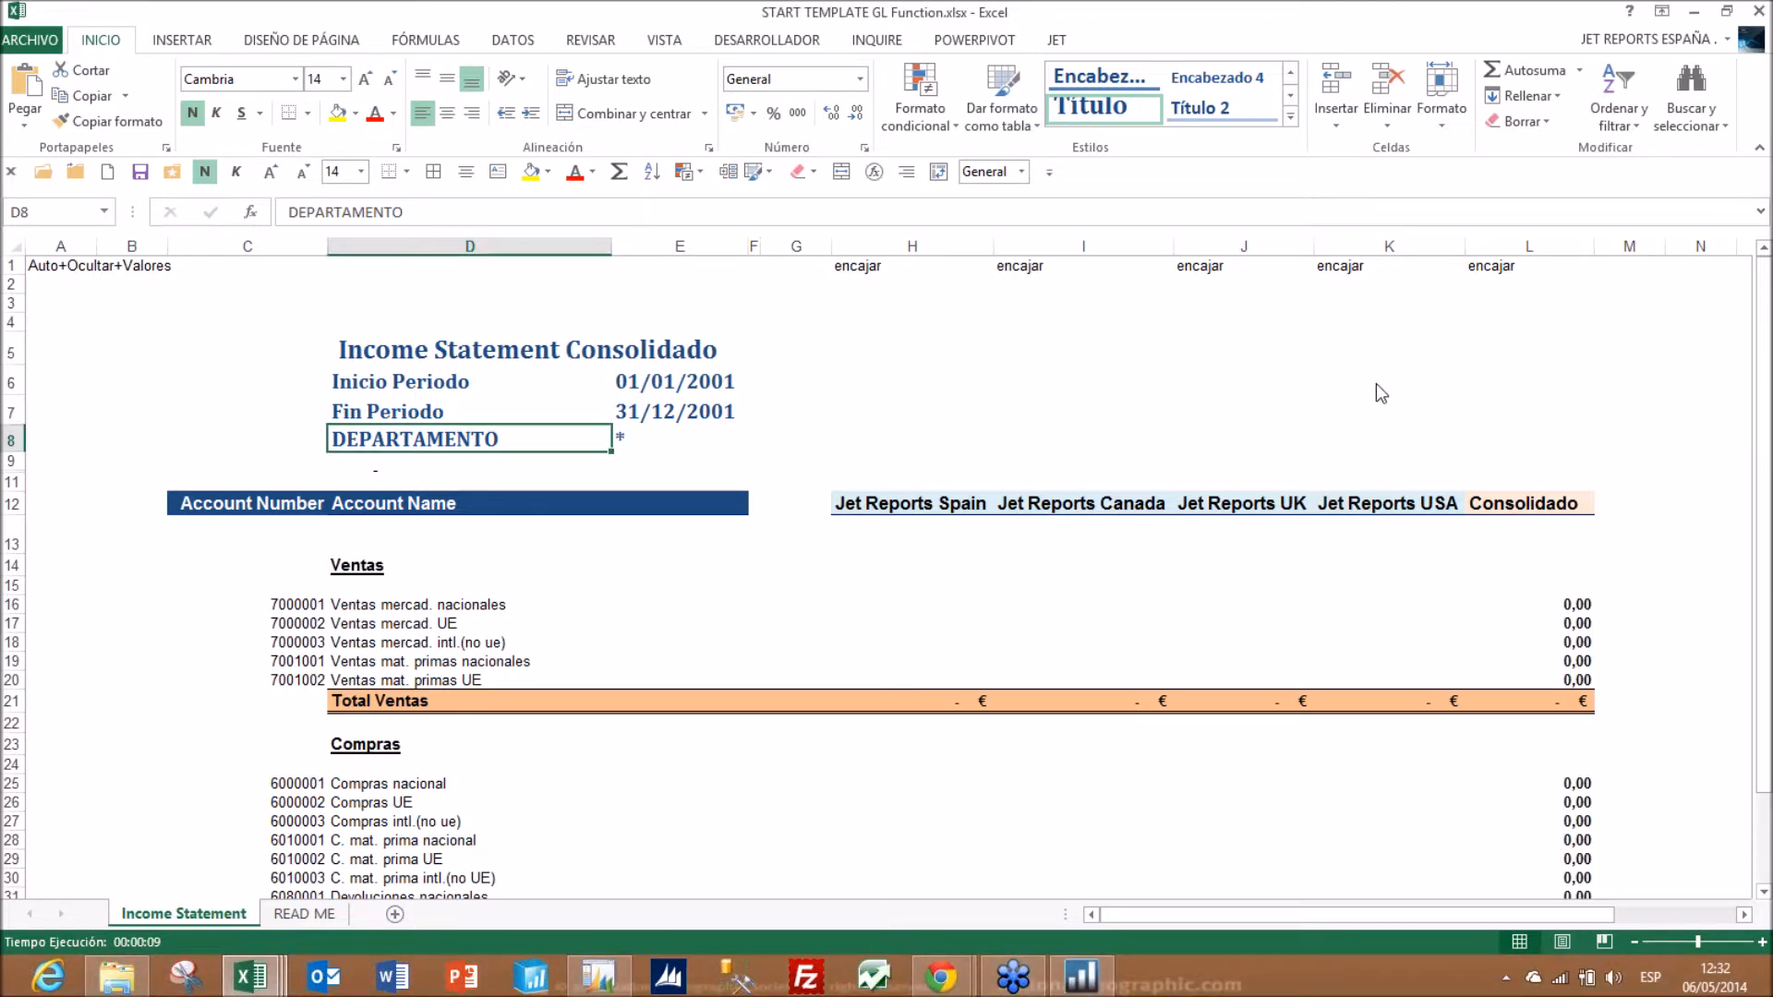
{"action": "left_click", "coordinate": [1022, 389]}
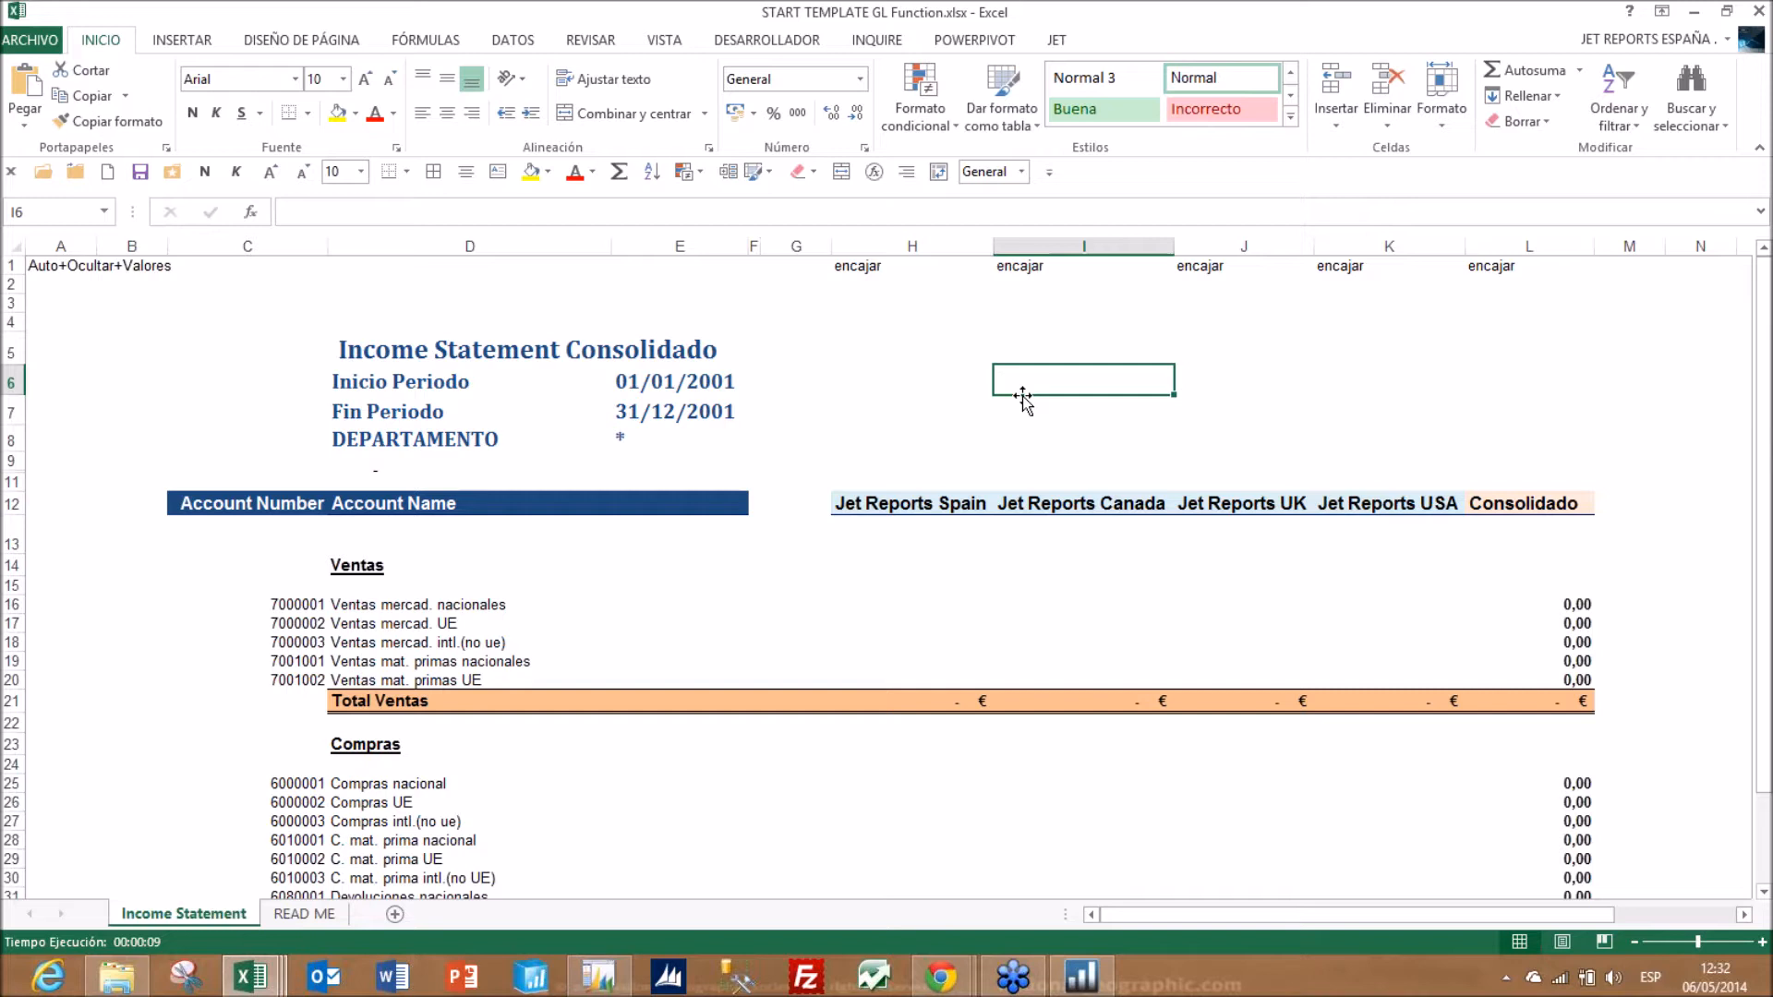
{"action": "key", "text": "Down"}
{"action": "key", "text": "Down"}
{"action": "key", "text": "Down"}
{"action": "key", "text": "Down"}
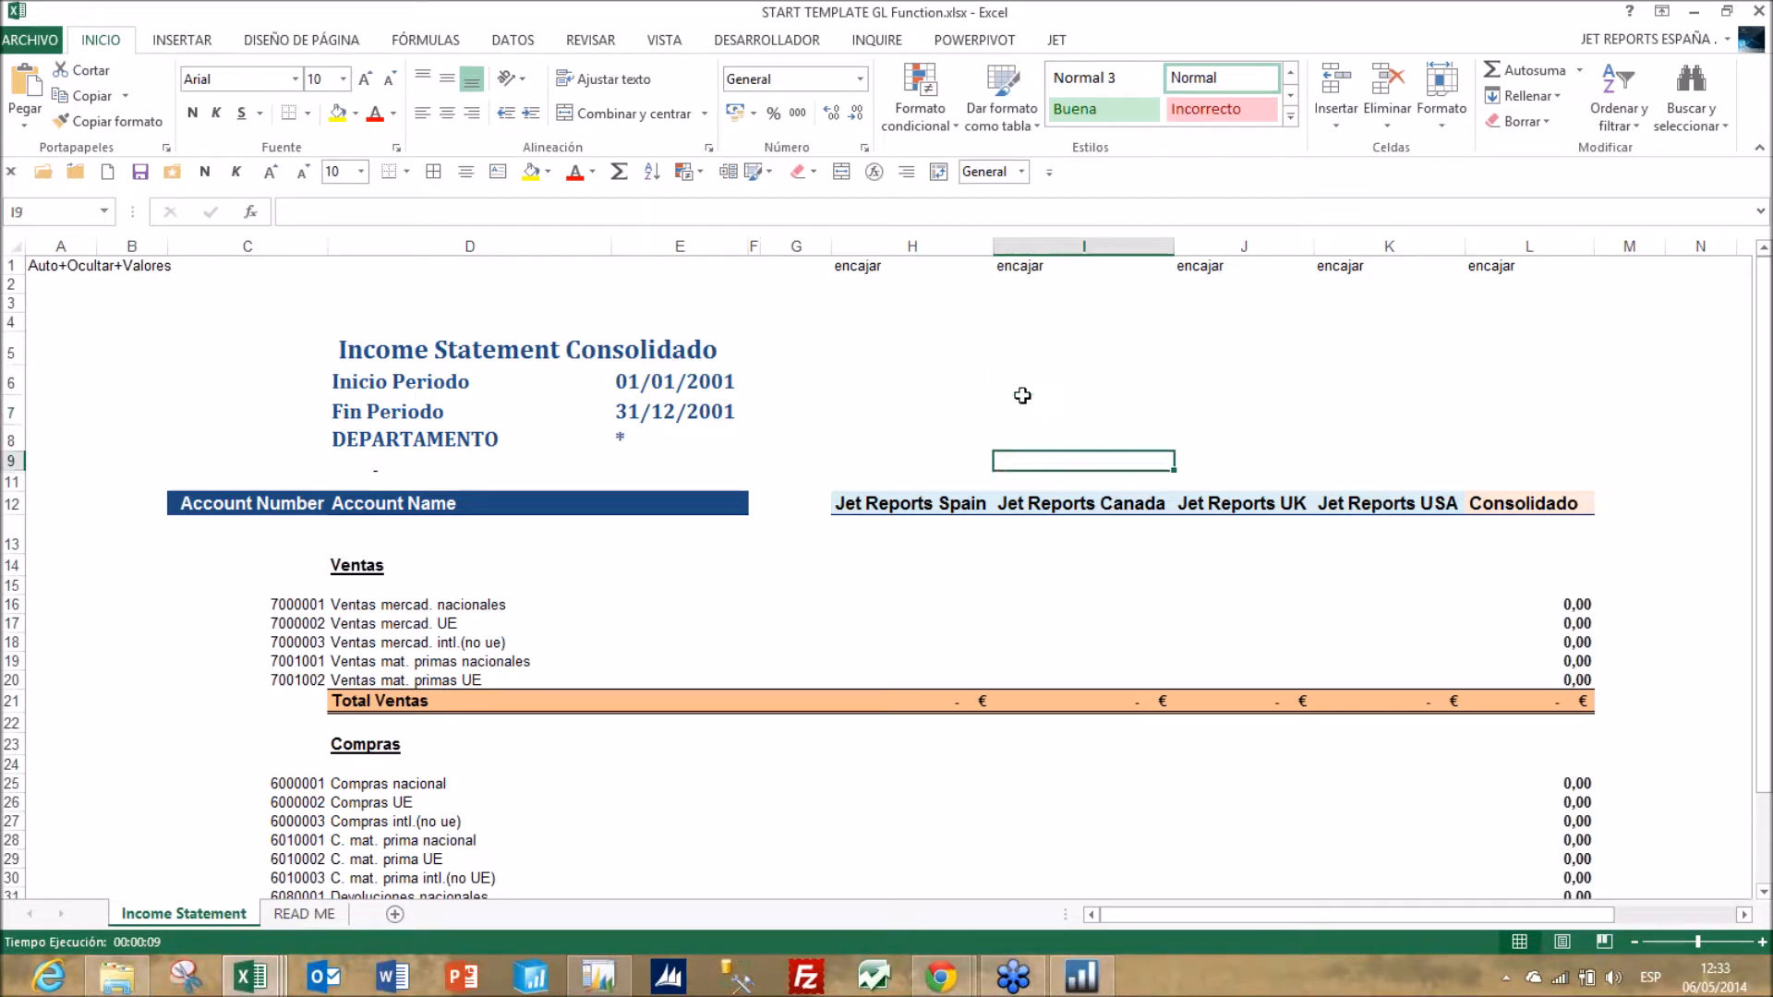
{"action": "key", "text": "Left"}
{"action": "key", "text": "Left"}
{"action": "key", "text": "Left"}
{"action": "key", "text": "Down"}
{"action": "key", "text": "Down"}
{"action": "key", "text": "Down"}
{"action": "key", "text": "Left"}
{"action": "key", "text": "Left"}
{"action": "key", "text": "Left"}
{"action": "key", "text": "Left"}
{"action": "key", "text": "Down"}
{"action": "key", "text": "Down"}
{"action": "key", "text": "Down"}
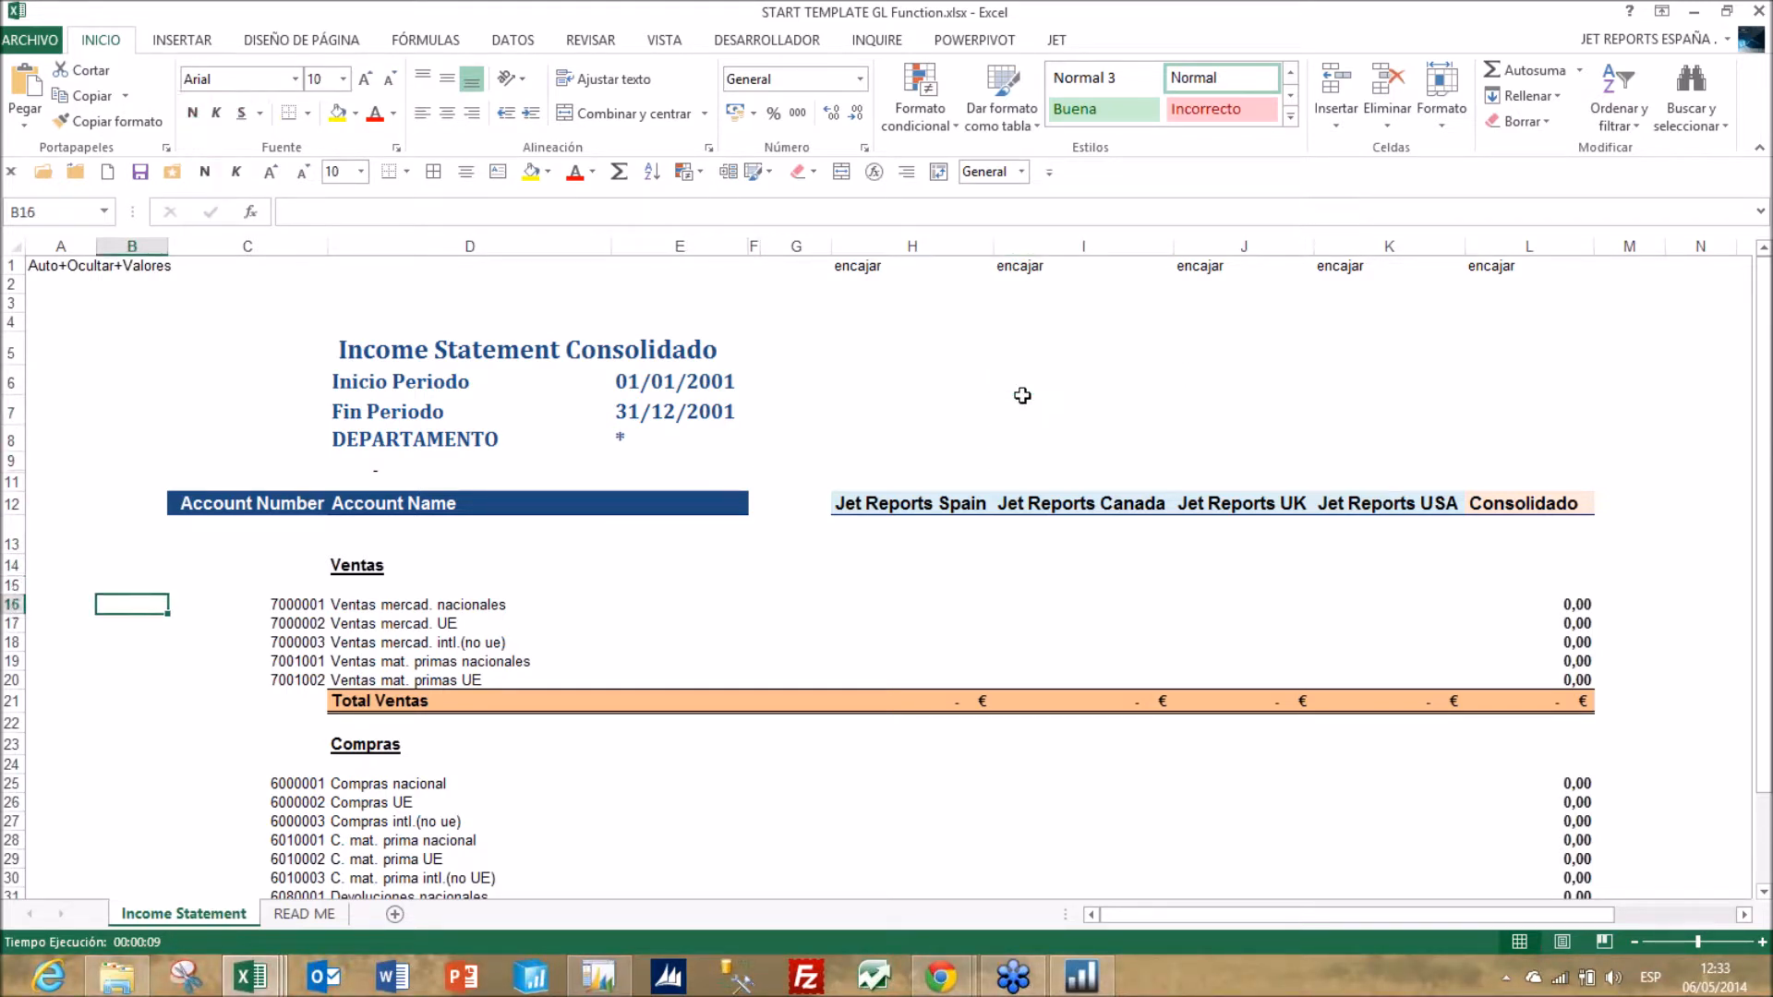
{"action": "key", "text": "Right"}
{"action": "key", "text": "Right"}
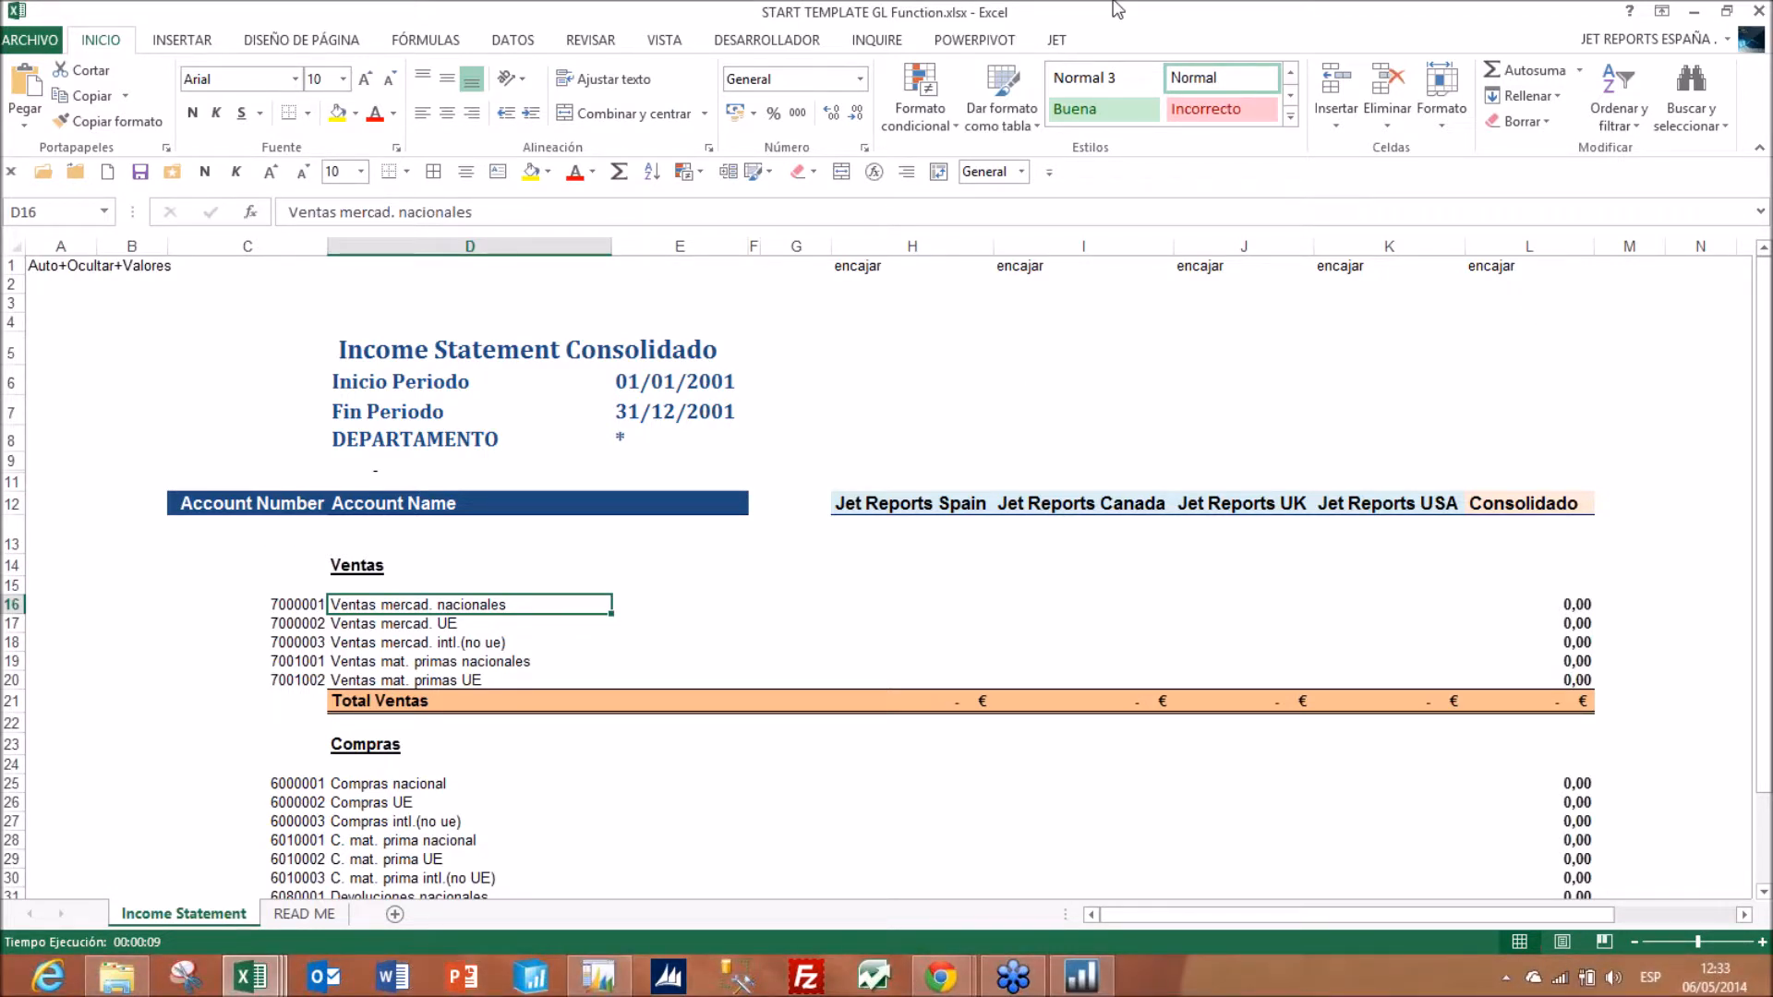
- Show the Jet functions and review the account numbers and names in the Ventas section
{"action": "left_click", "coordinate": [1057, 42]}
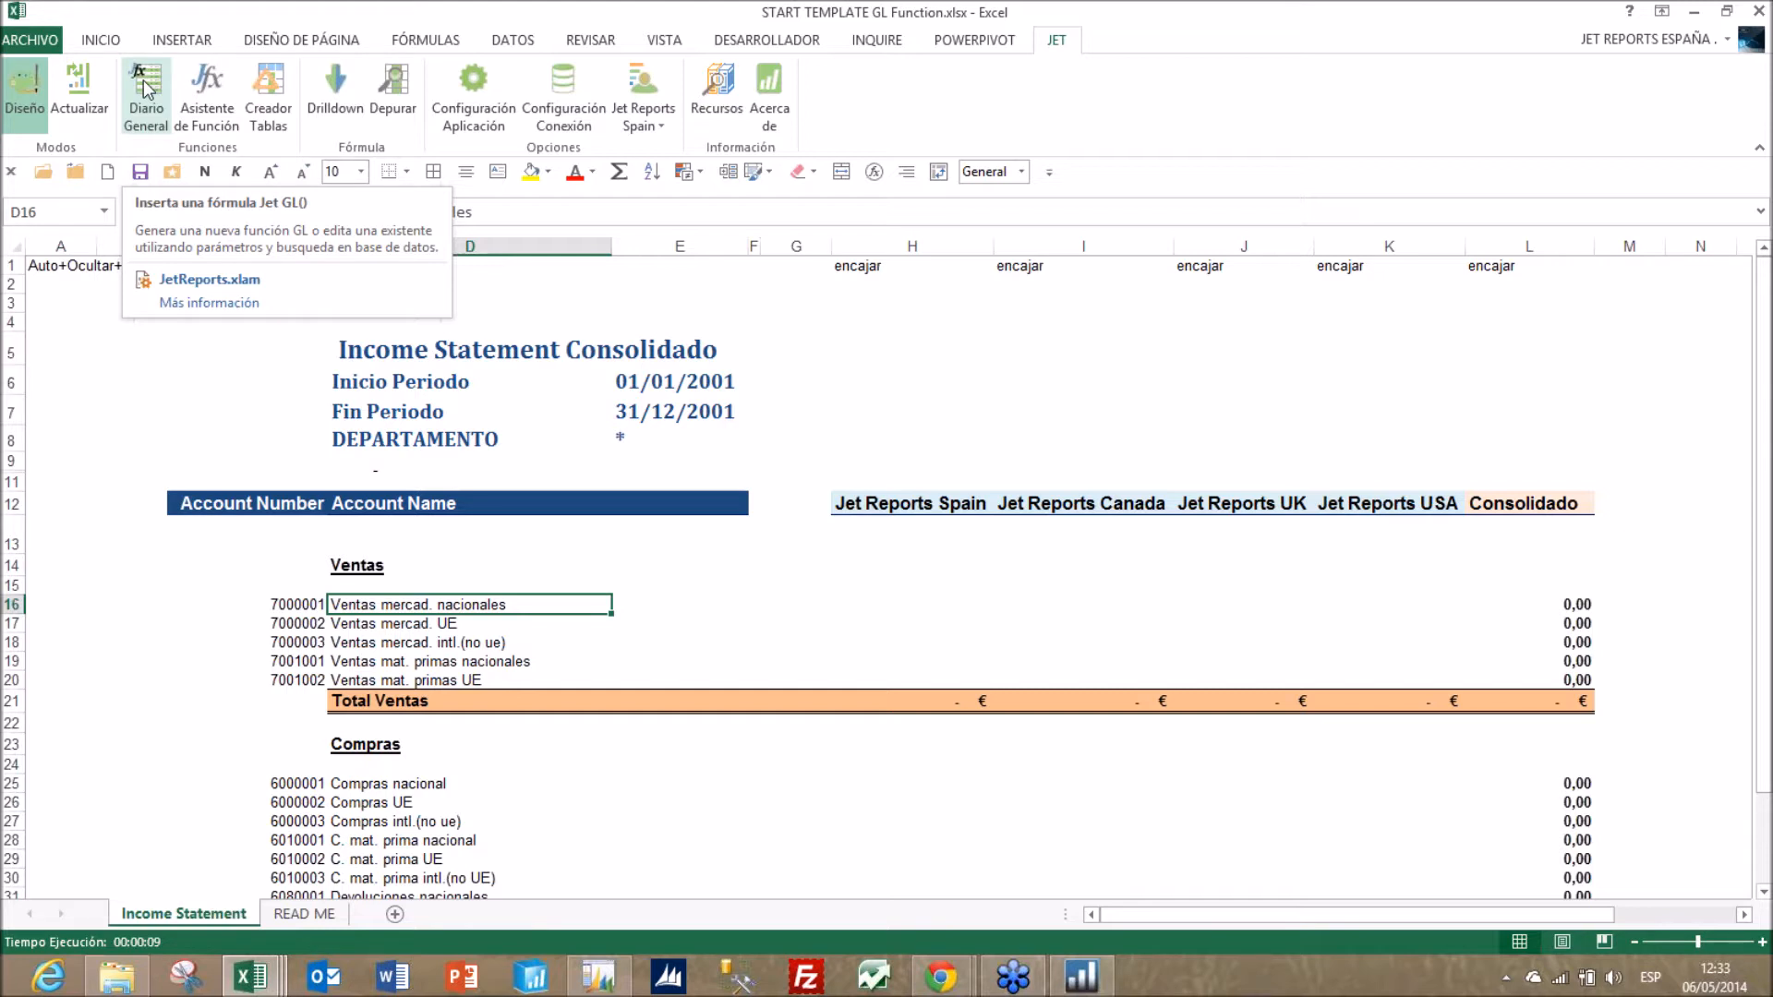
{"action": "key", "text": "Left"}
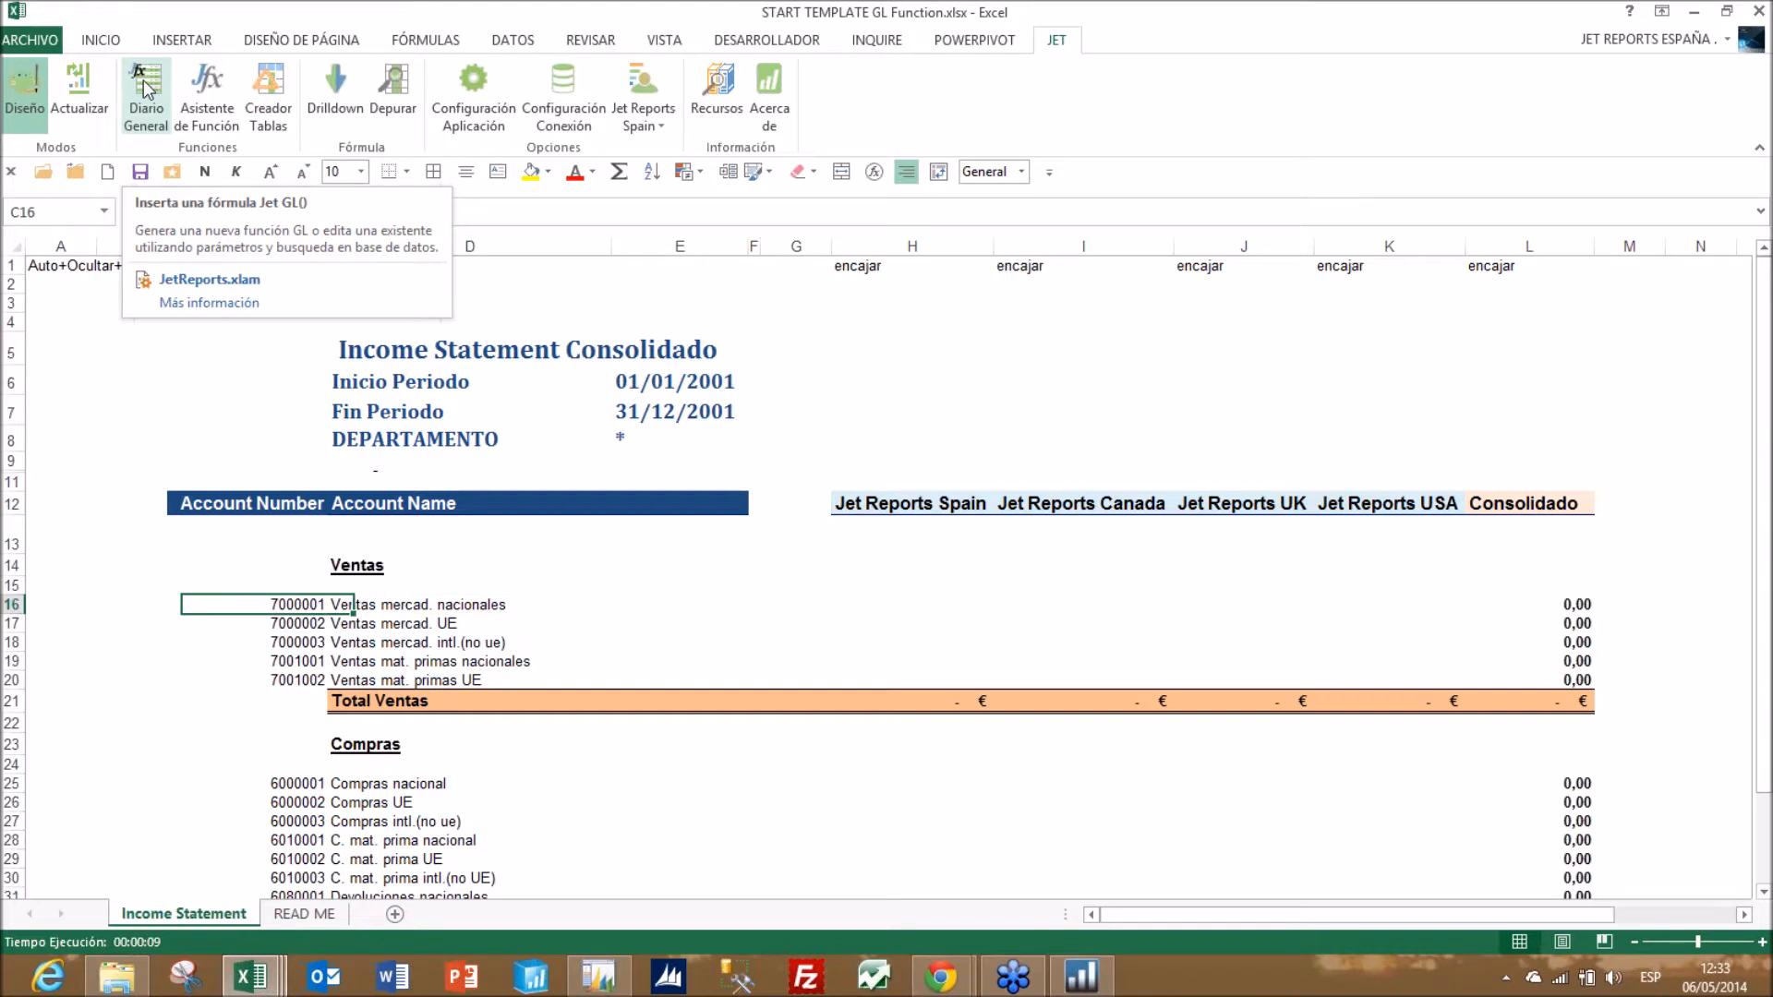
{"action": "key", "text": "Down"}
{"action": "key", "text": "Down"}
{"action": "key", "text": "Down"}
{"action": "key", "text": "Down"}
{"action": "key", "text": "Right"}
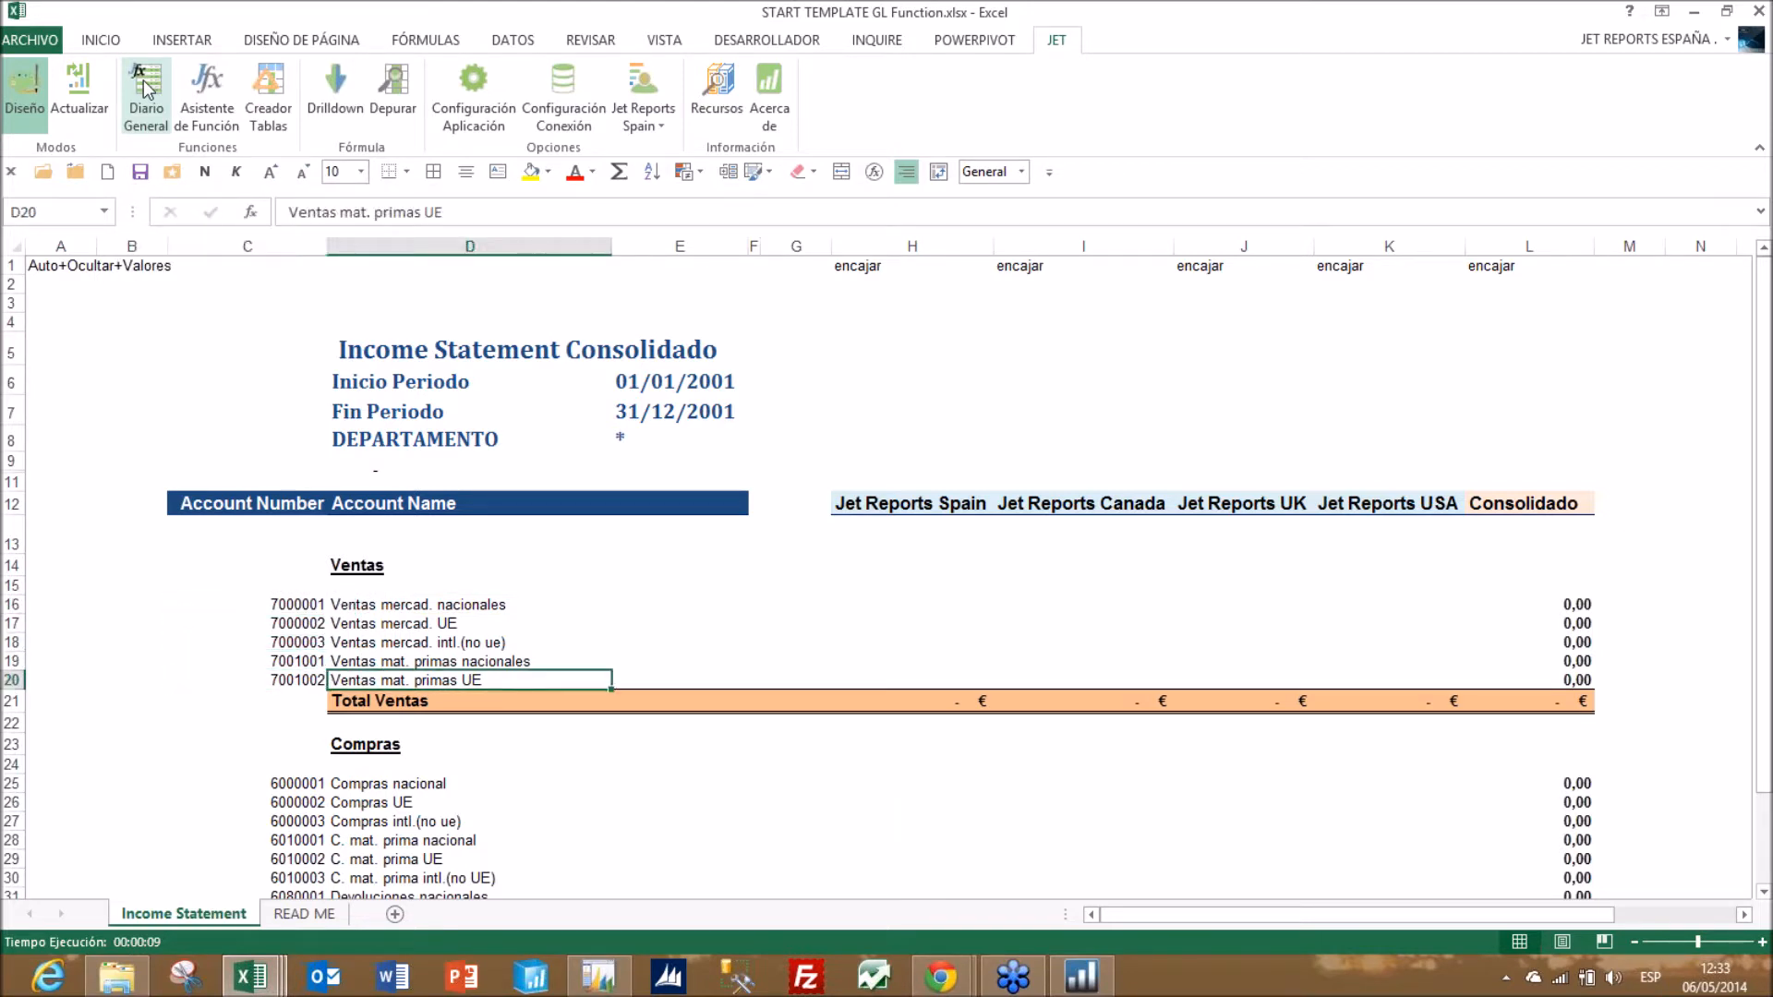
{"action": "key", "text": "Up"}
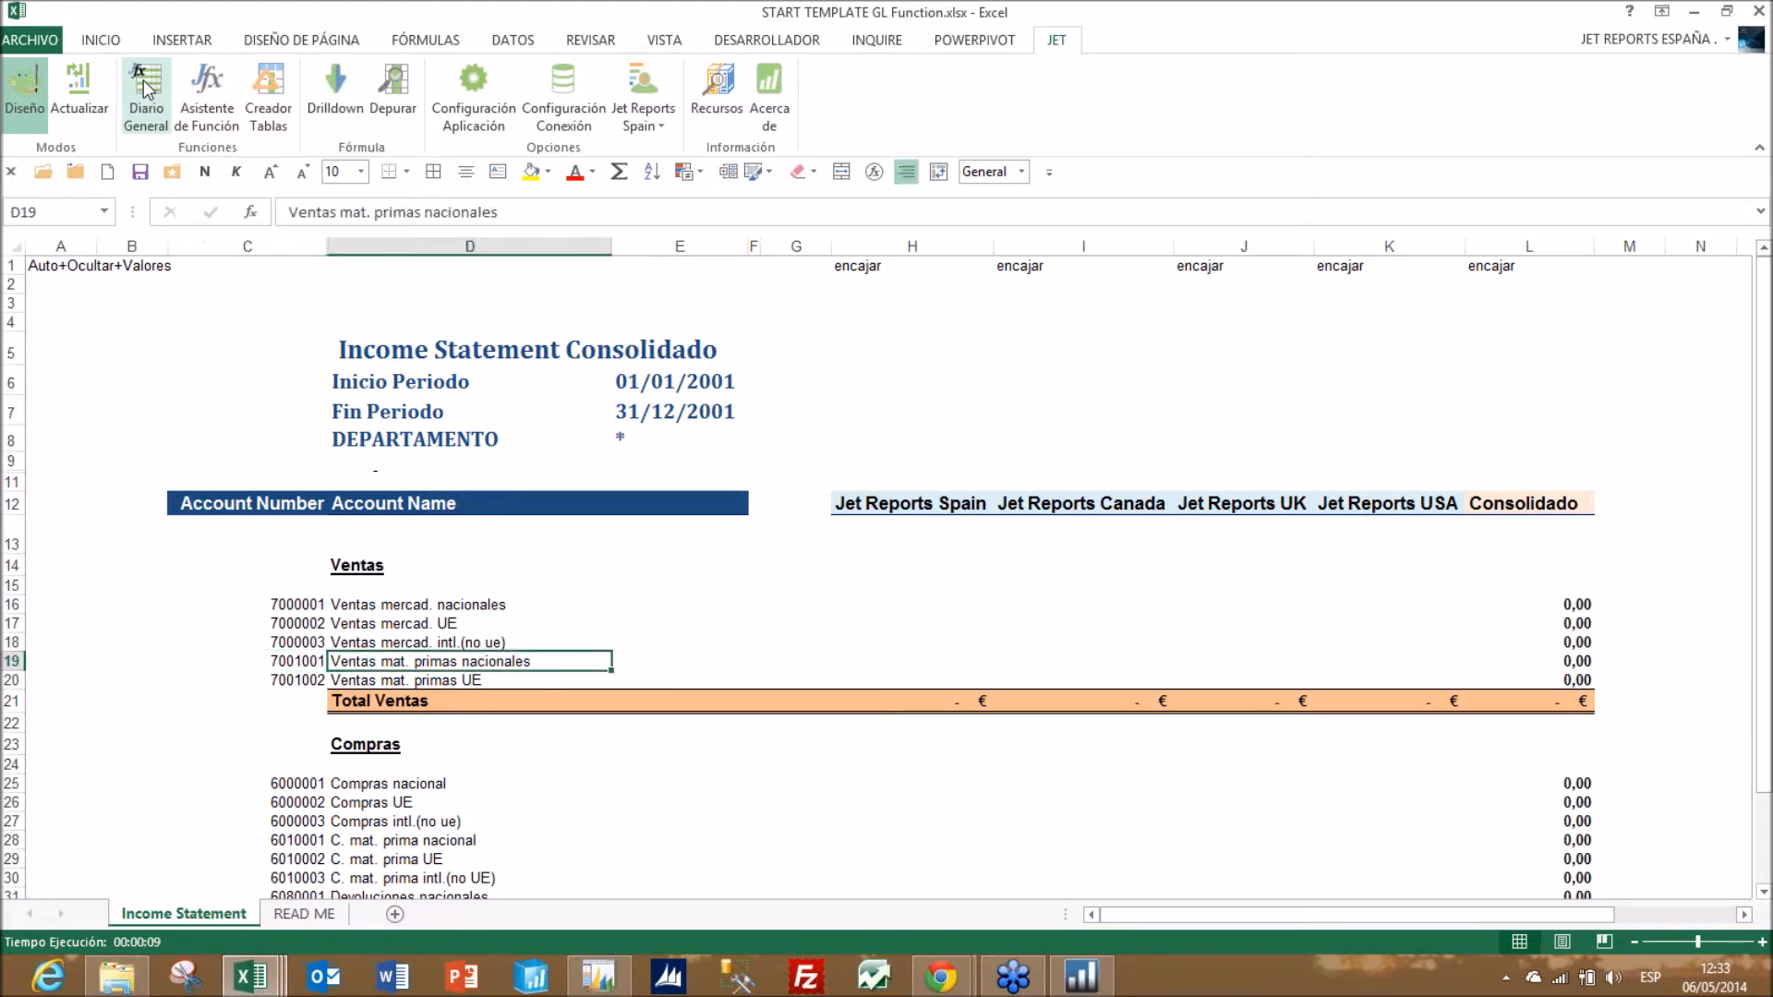
{"action": "key", "text": "Left"}
{"action": "key", "text": "Up"}
{"action": "key", "text": "Up"}
{"action": "key", "text": "Up"}
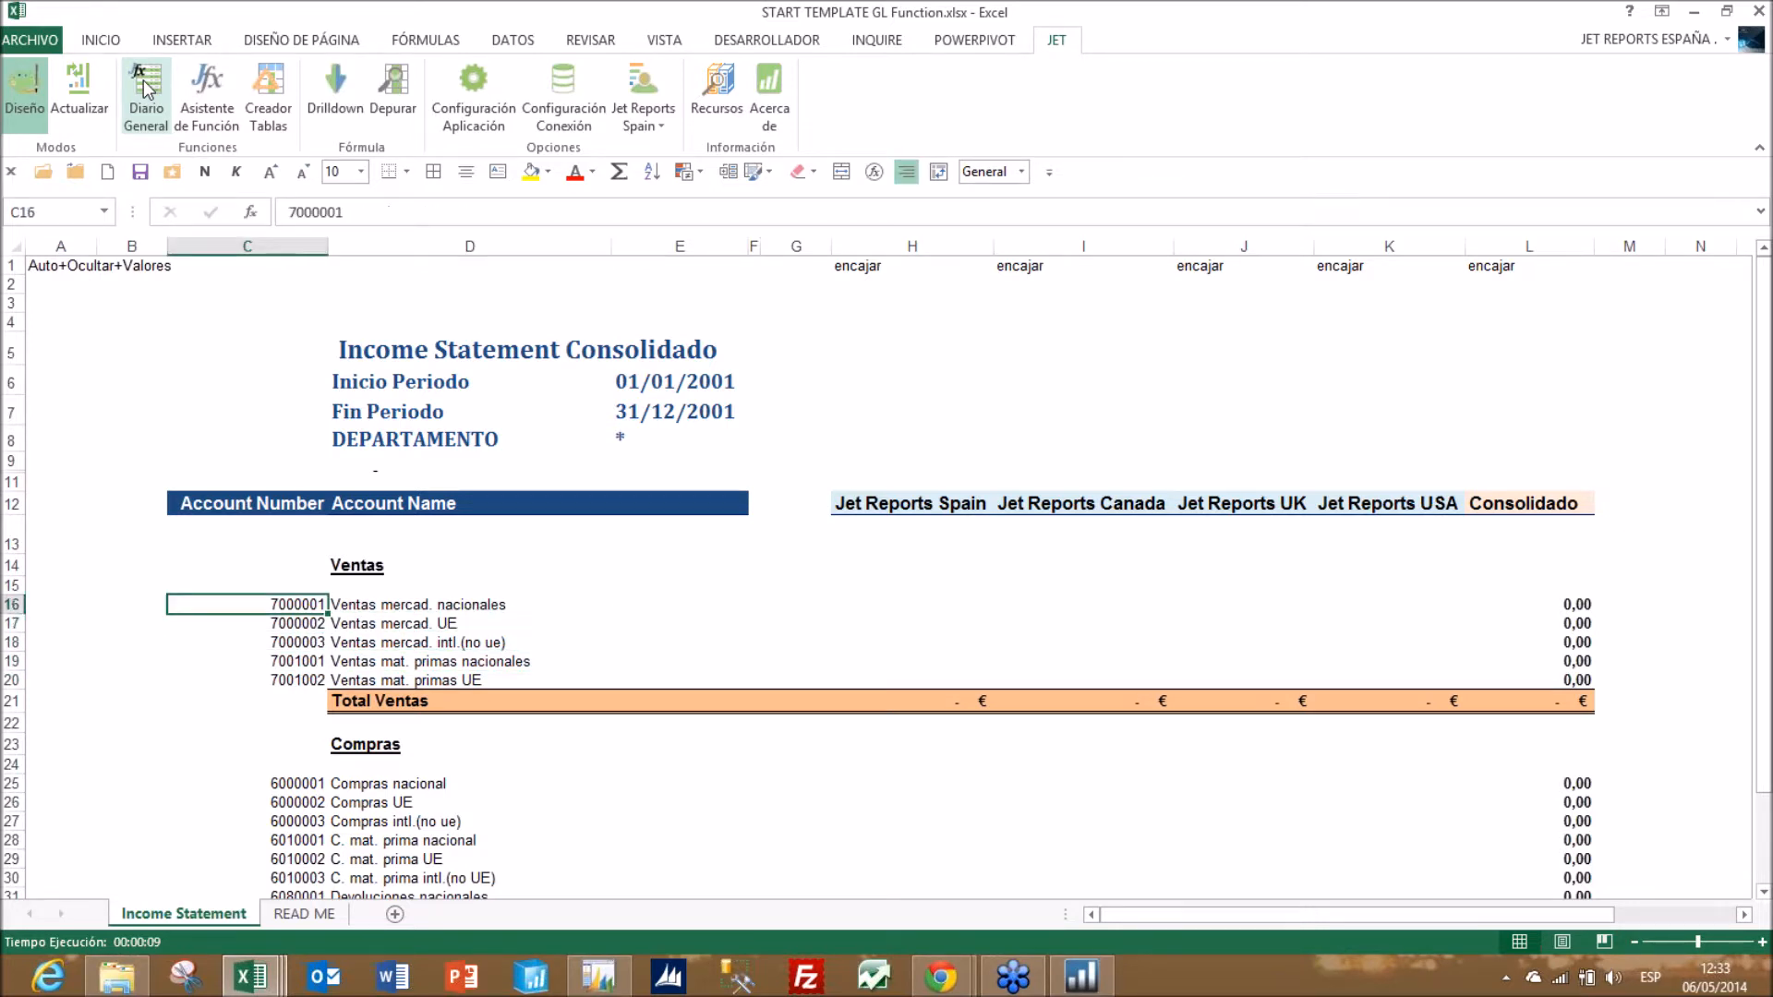
{"action": "key", "text": "Down"}
{"action": "key", "text": "Down"}
{"action": "key", "text": "Down"}
{"action": "key", "text": "Down"}
{"action": "key", "text": "Down"}
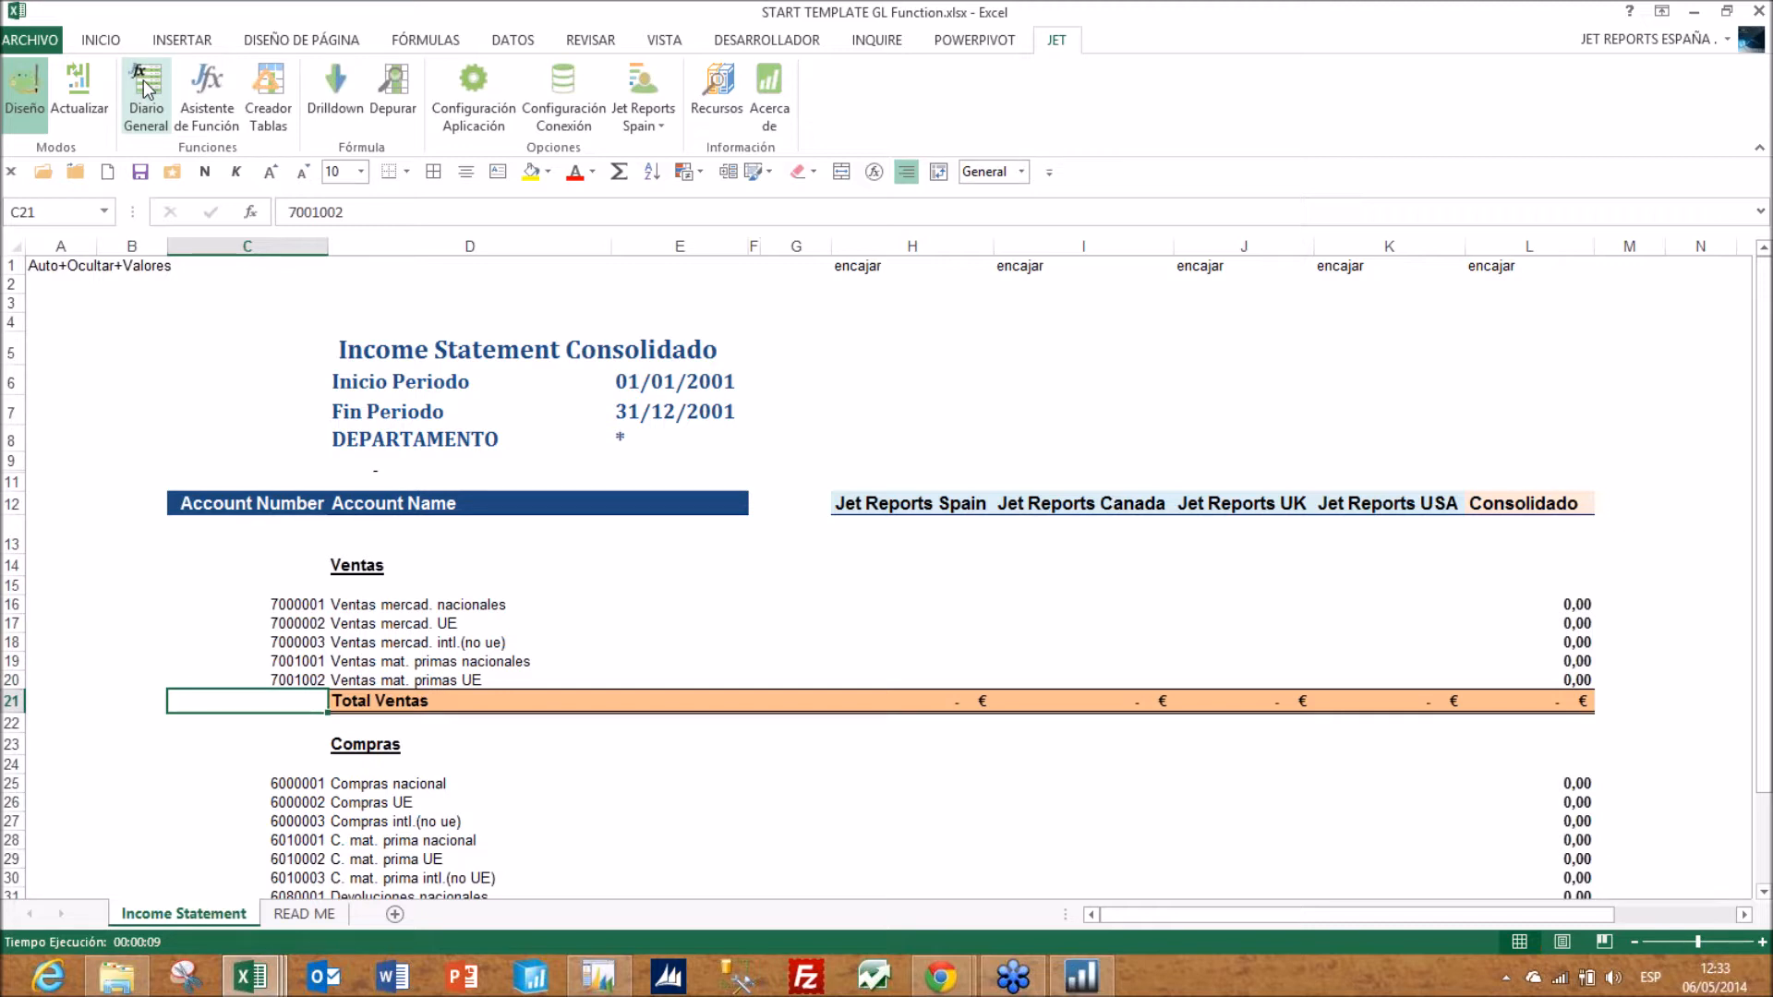
- Review the account numbers in the Compras section down to below Total Compras
{"action": "key", "text": "Down"}
{"action": "key", "text": "Down"}
{"action": "key", "text": "Down"}
{"action": "key", "text": "Down"}
{"action": "key", "text": "Down"}
{"action": "key", "text": "Down"}
{"action": "key", "text": "Down"}
{"action": "key", "text": "Down"}
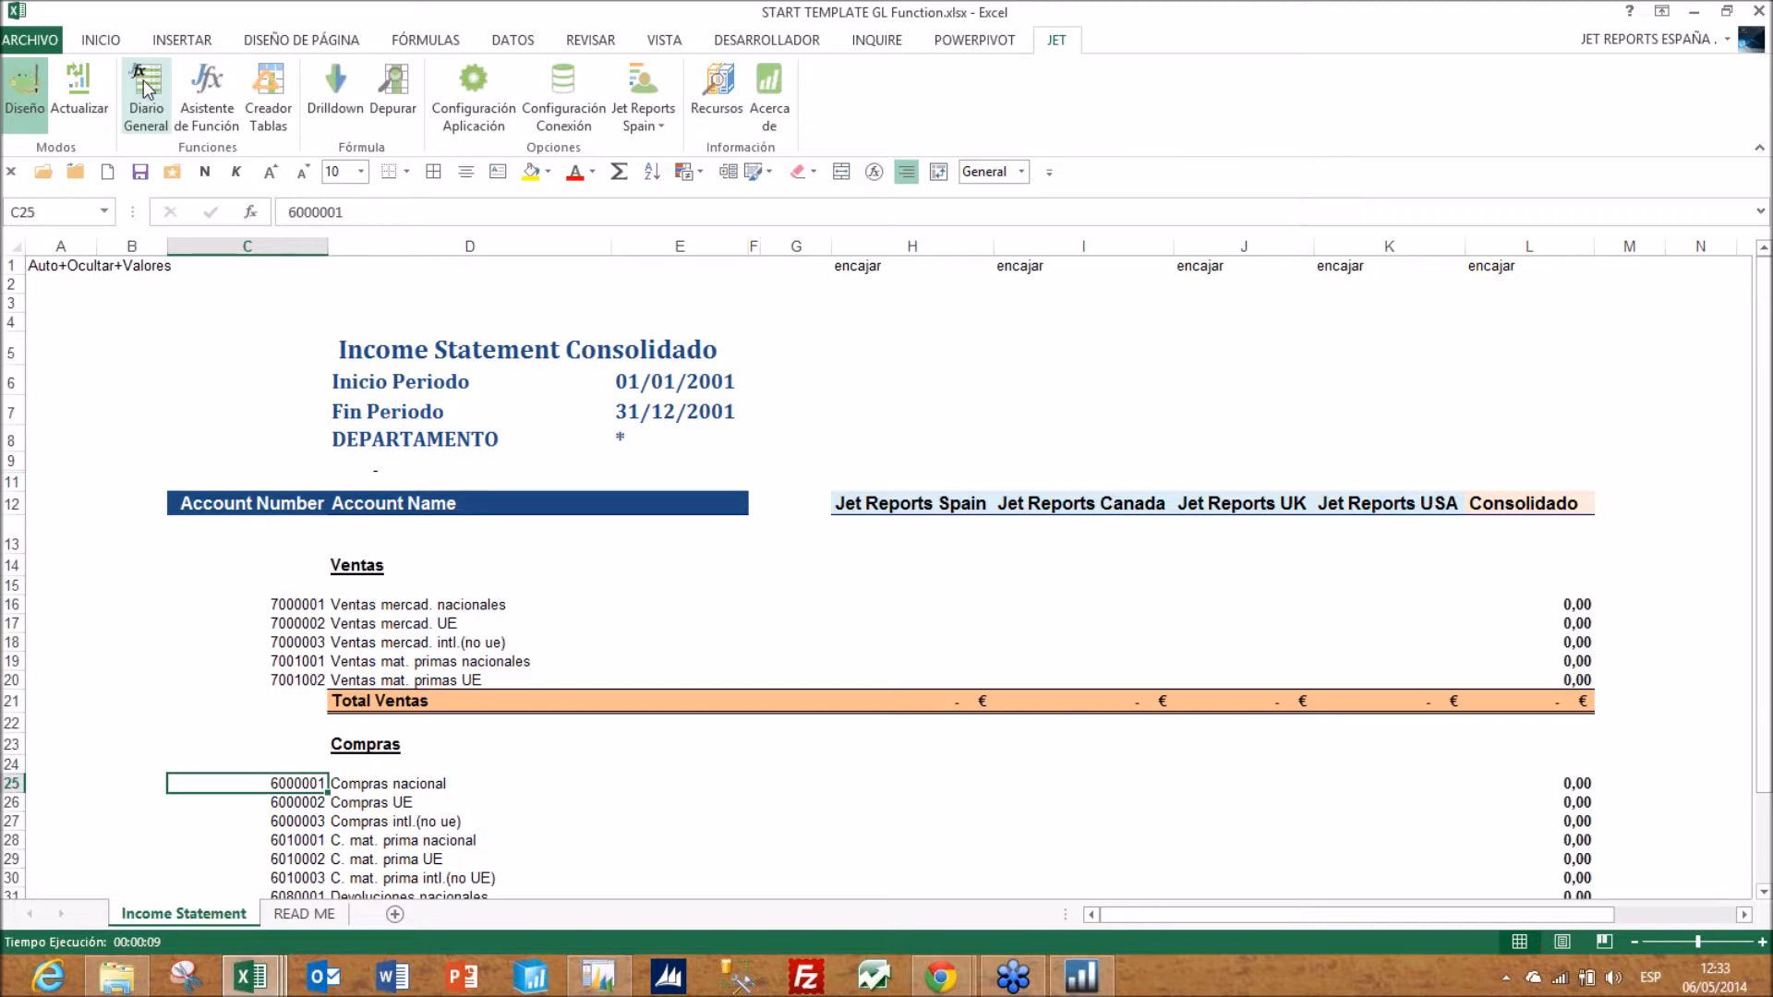
{"action": "key", "text": "Down"}
{"action": "key", "text": "Down"}
{"action": "key", "text": "Down"}
{"action": "key", "text": "Down"}
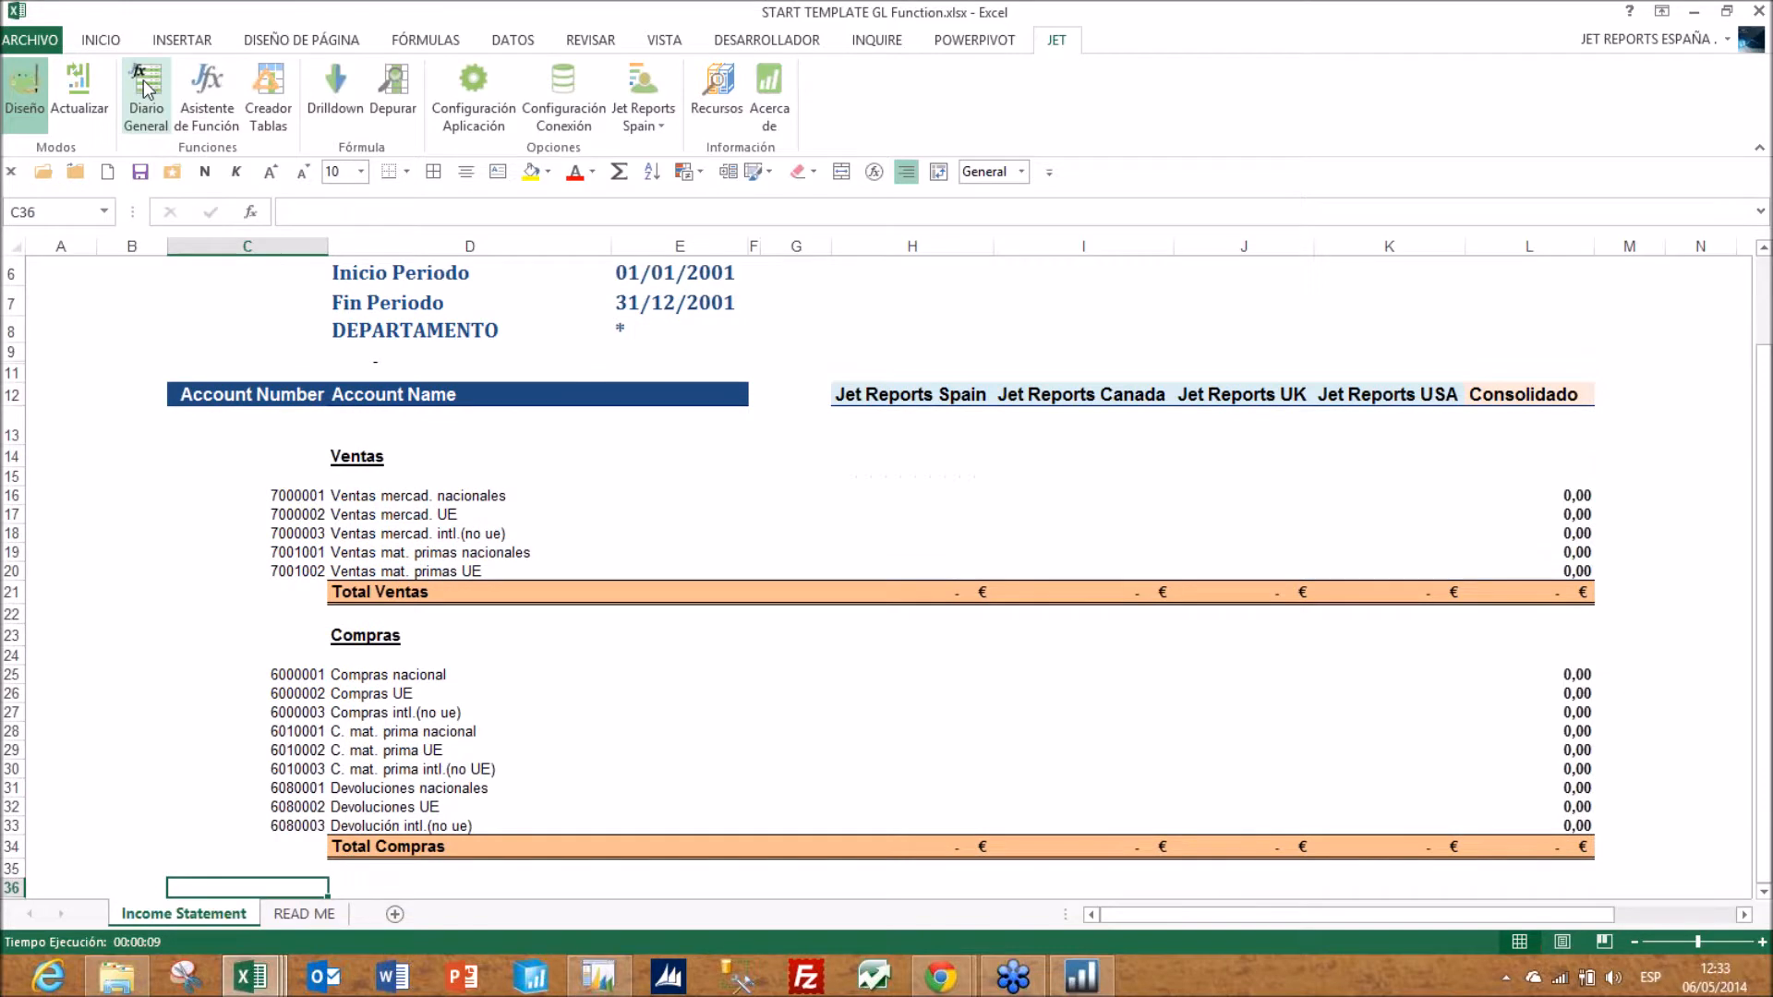
{"action": "key", "text": "Up"}
{"action": "key", "text": "Up"}
{"action": "key", "text": "Up"}
{"action": "key", "text": "Up"}
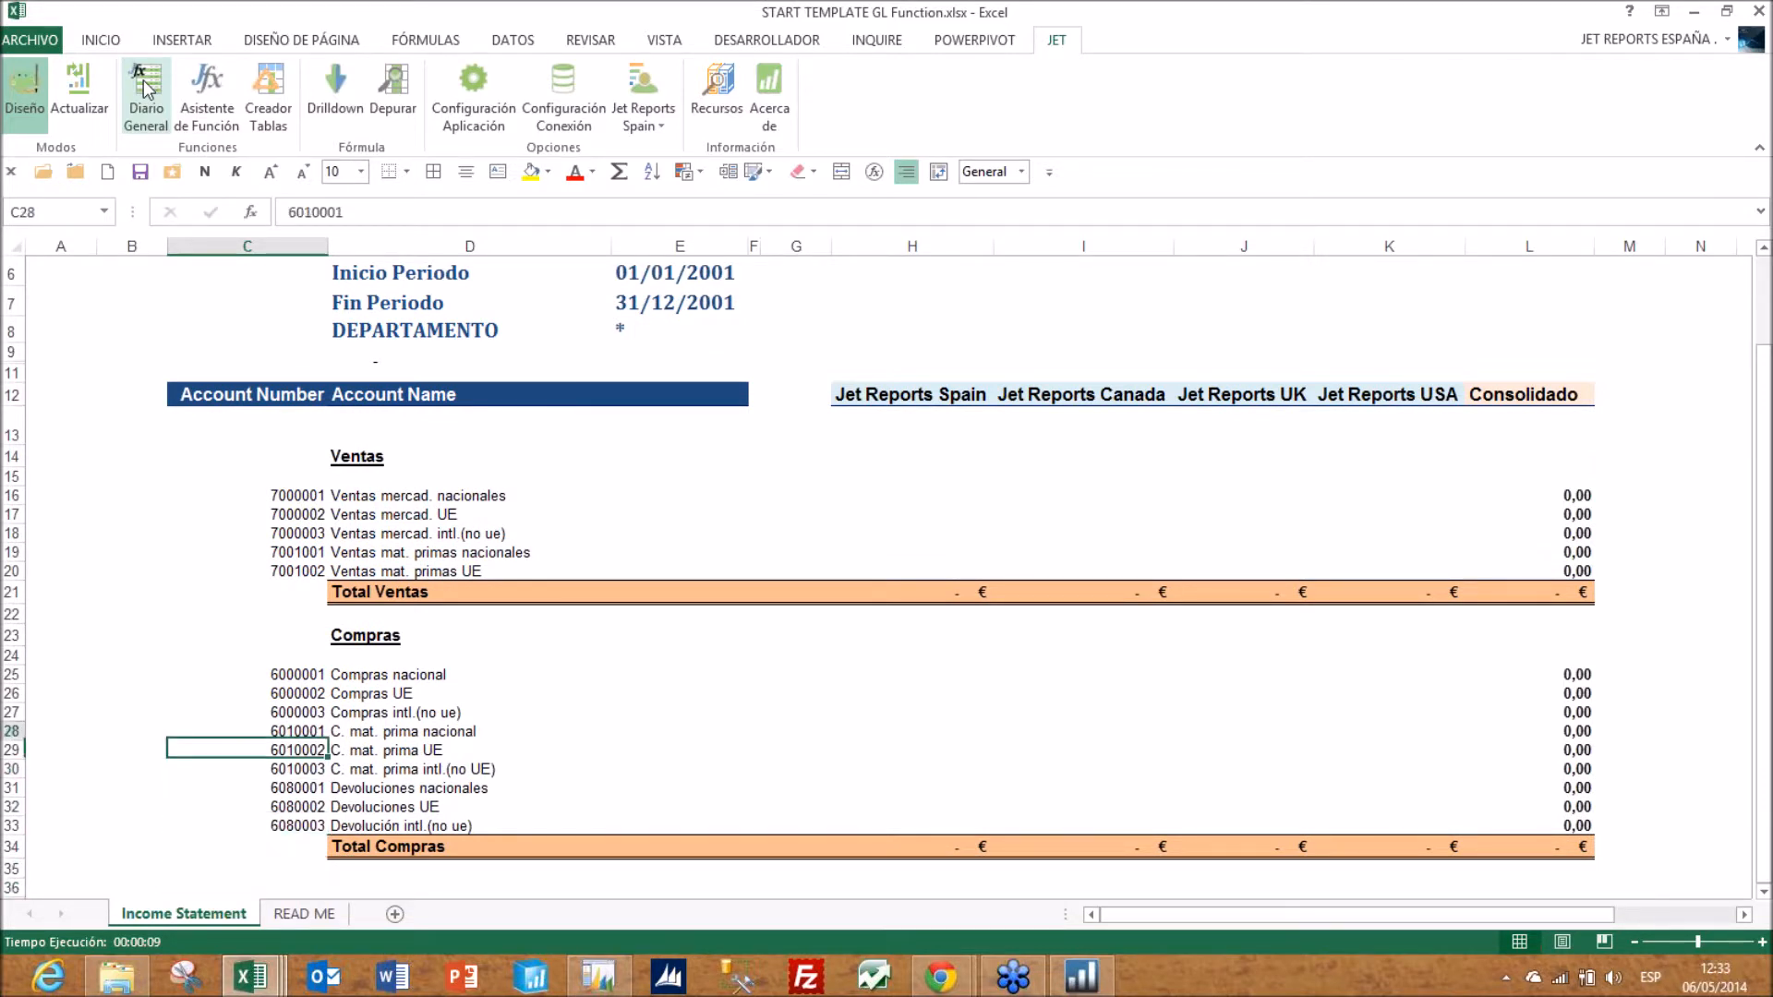
- Examine the heading row of company columns from Jet Reports Spain to Jet Reports USA and the Consolidado column
{"action": "key", "text": "Up"}
{"action": "key", "text": "Up"}
{"action": "key", "text": "Up"}
{"action": "key", "text": "Up"}
{"action": "key", "text": "Up"}
{"action": "key", "text": "Up"}
{"action": "key", "text": "Up"}
{"action": "key", "text": "Up"}
{"action": "key", "text": "Up"}
{"action": "key", "text": "Up"}
{"action": "key", "text": "Up"}
{"action": "key", "text": "Up"}
{"action": "key", "text": "Up"}
{"action": "key", "text": "Up"}
{"action": "key", "text": "Up"}
{"action": "key", "text": "Up"}
{"action": "key", "text": "Up"}
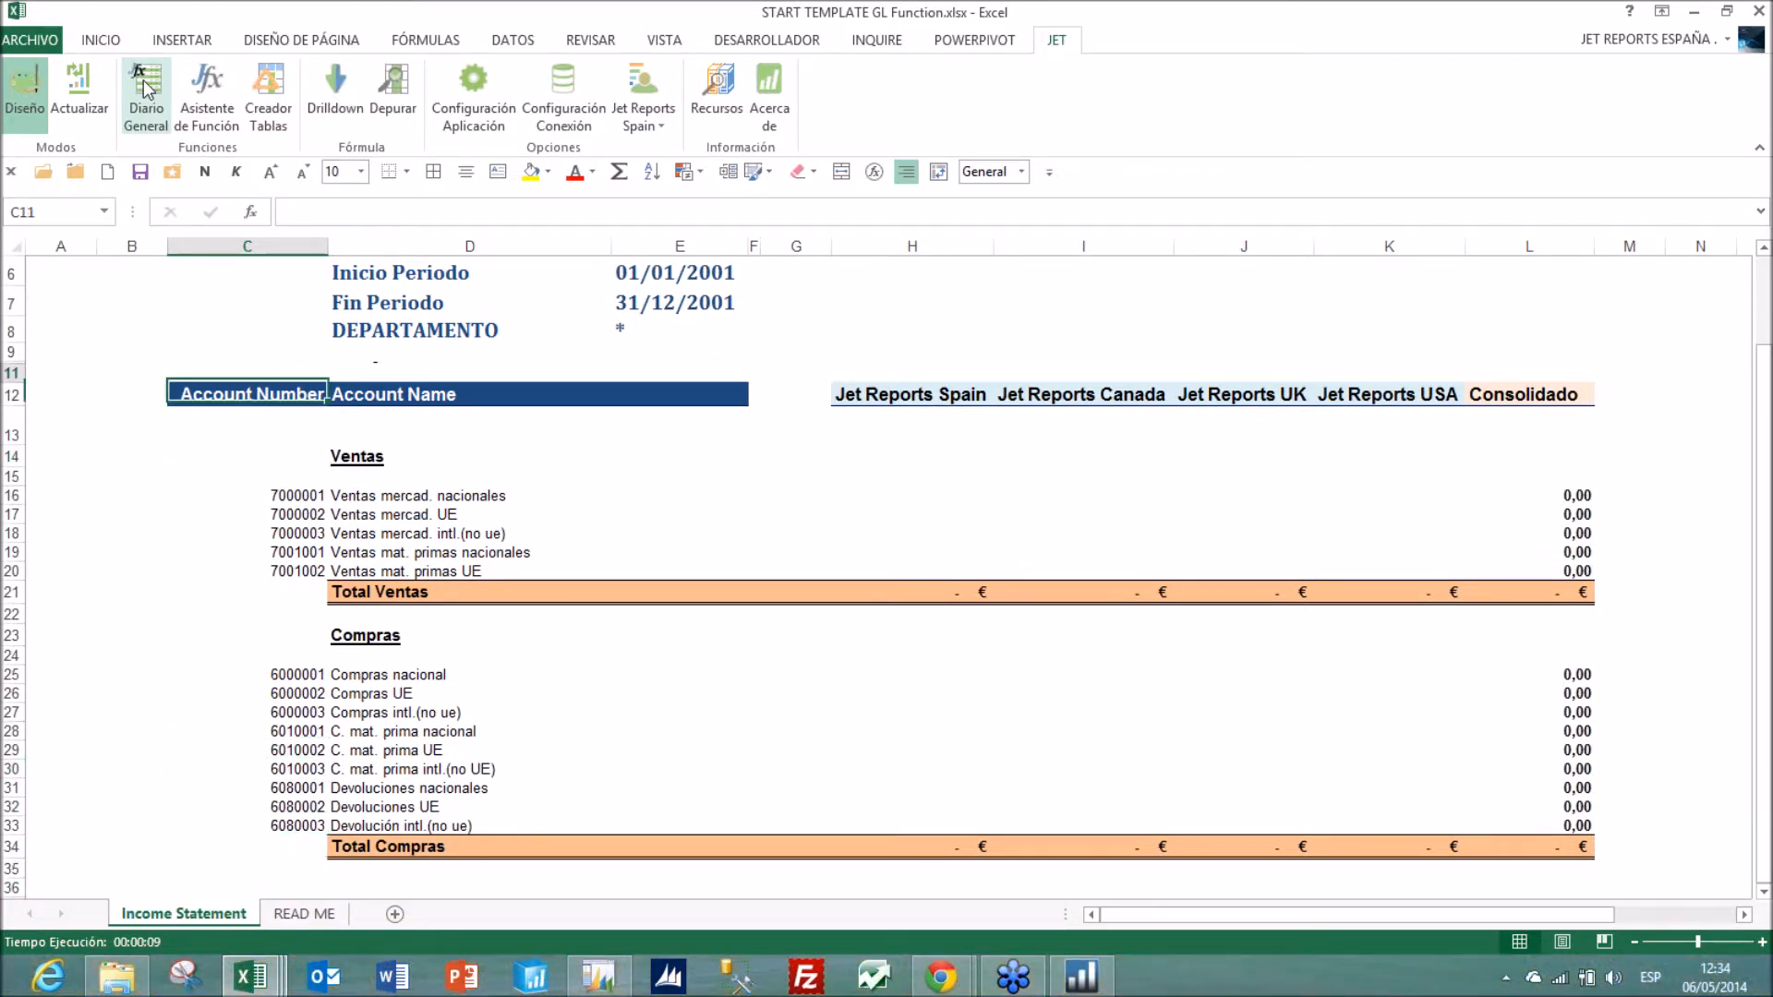
{"action": "key", "text": "Right"}
{"action": "key", "text": "Right"}
{"action": "key", "text": "Right"}
{"action": "key", "text": "Right"}
{"action": "key", "text": "Right"}
{"action": "key", "text": "Down"}
{"action": "key", "text": "Right"}
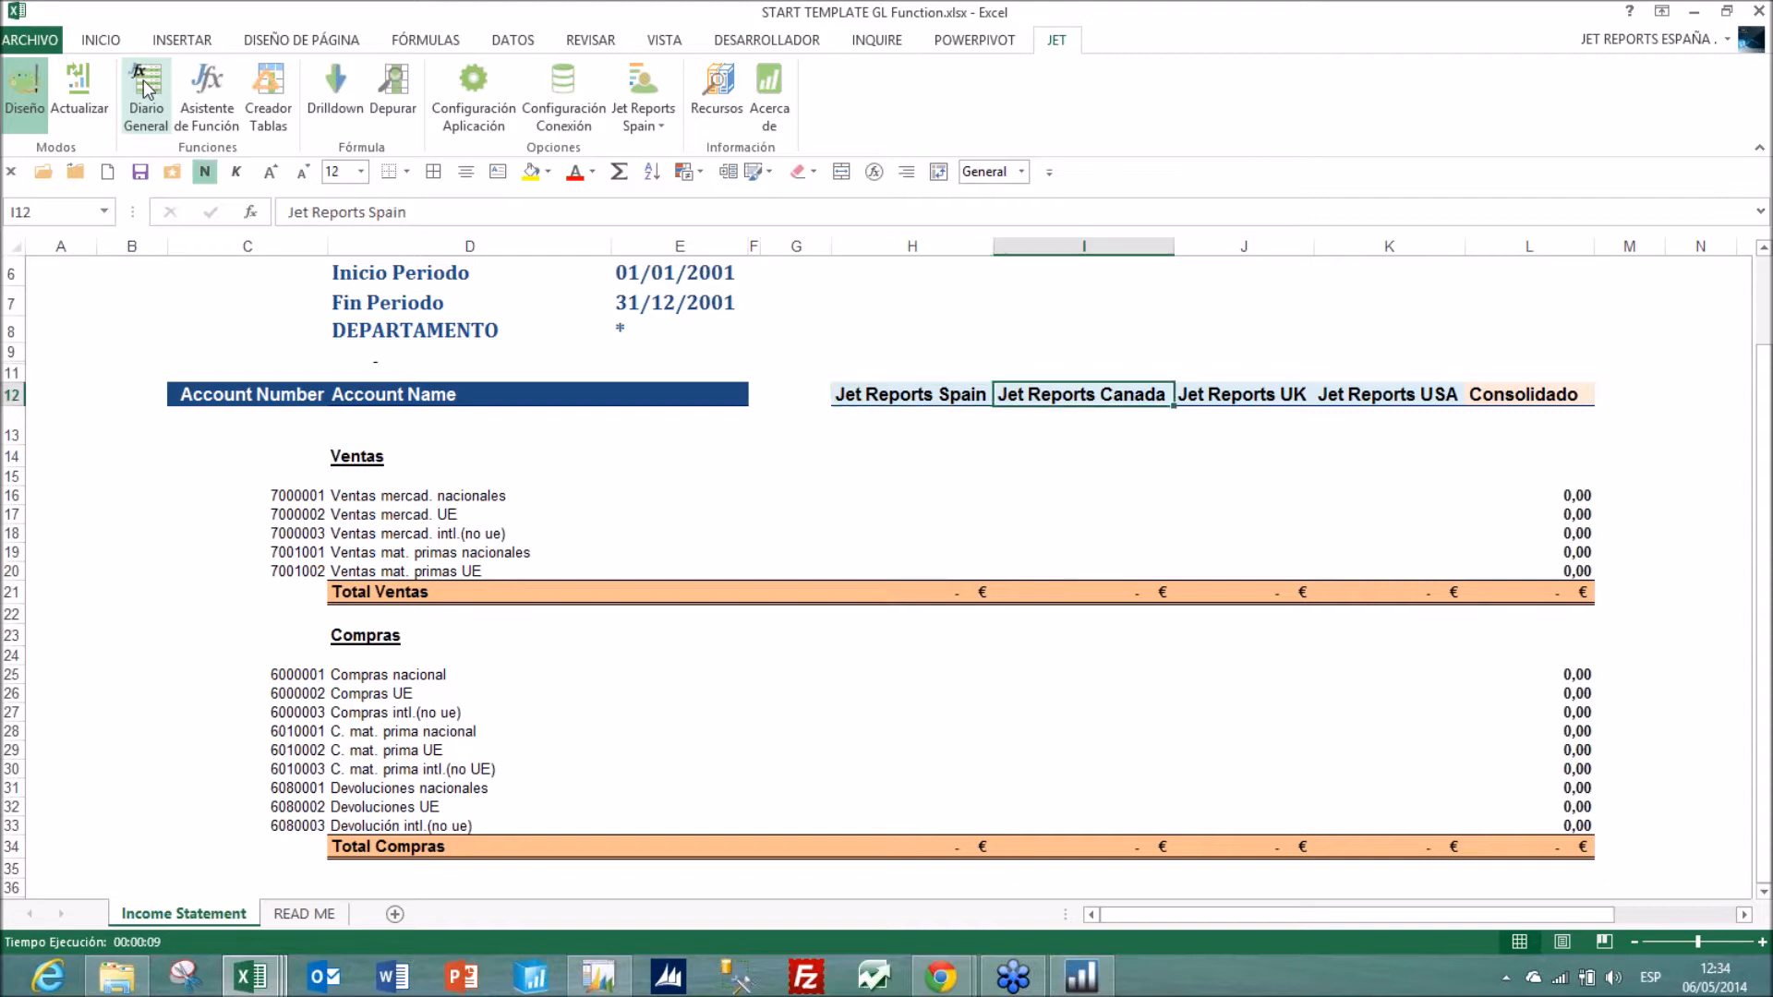
{"action": "key", "text": "Right"}
{"action": "key", "text": "Right"}
{"action": "key", "text": "Right"}
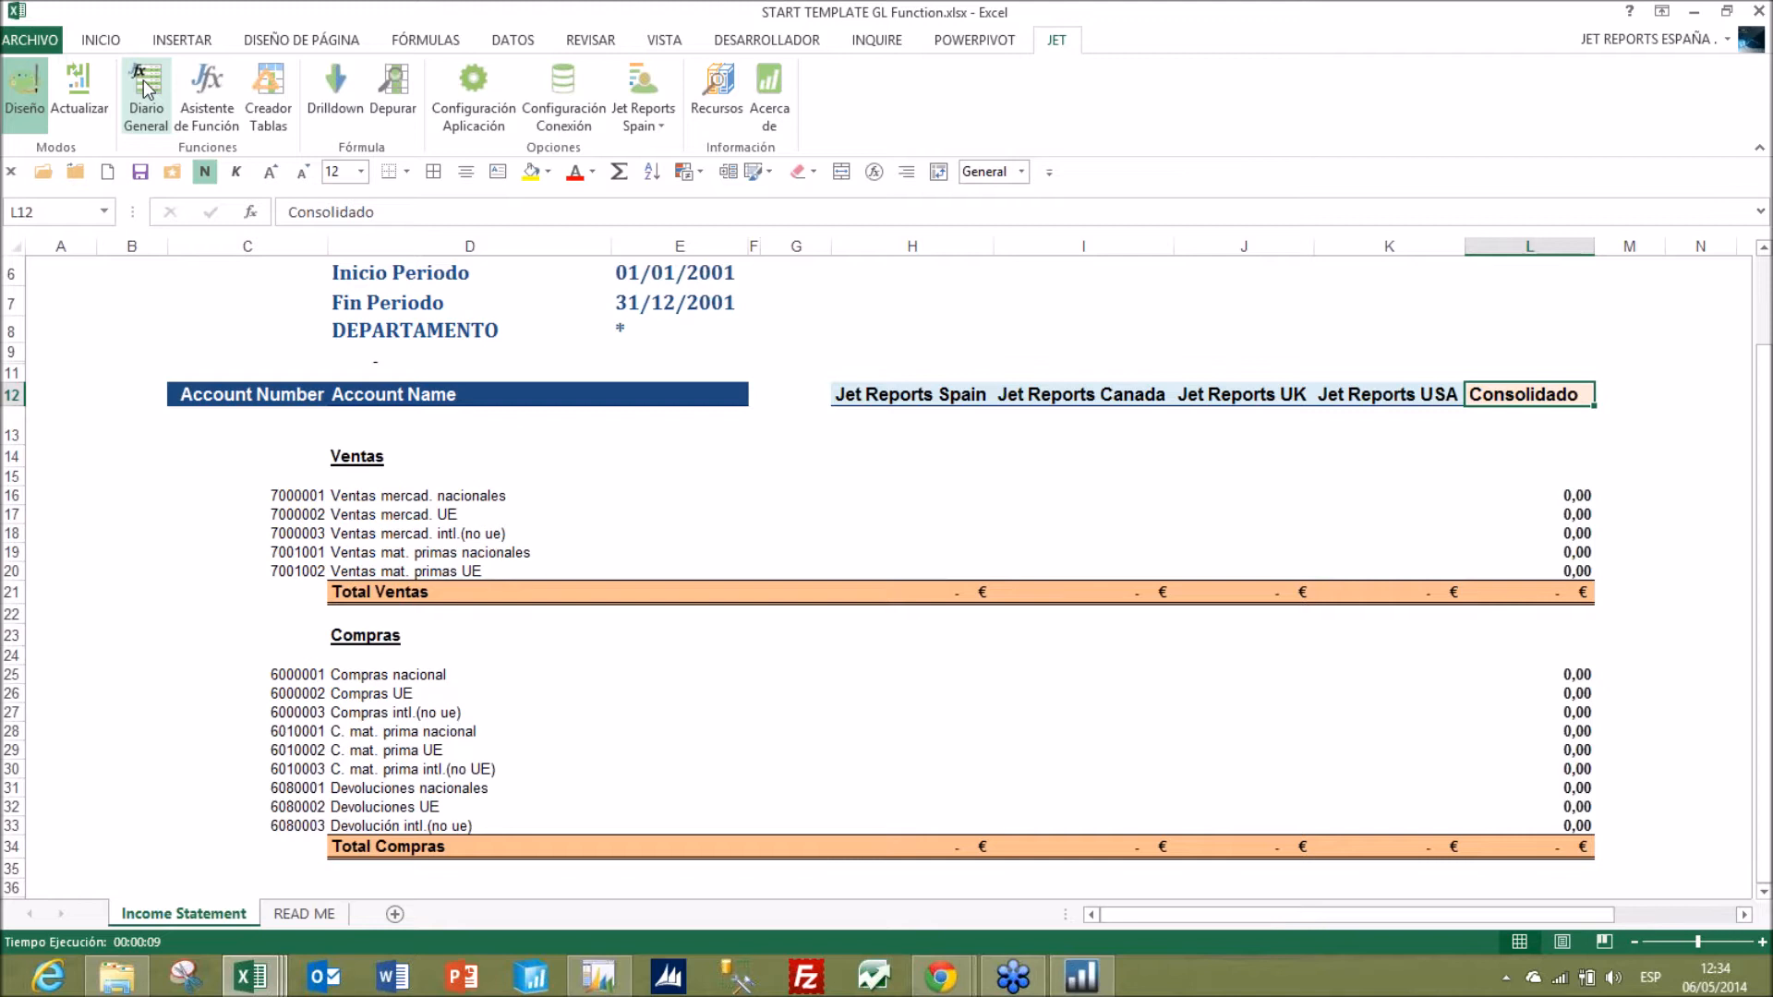
- Inspect the Consolidado column's sum formula in the row of account 7000003, leaving it as it is
{"action": "key", "text": "Down"}
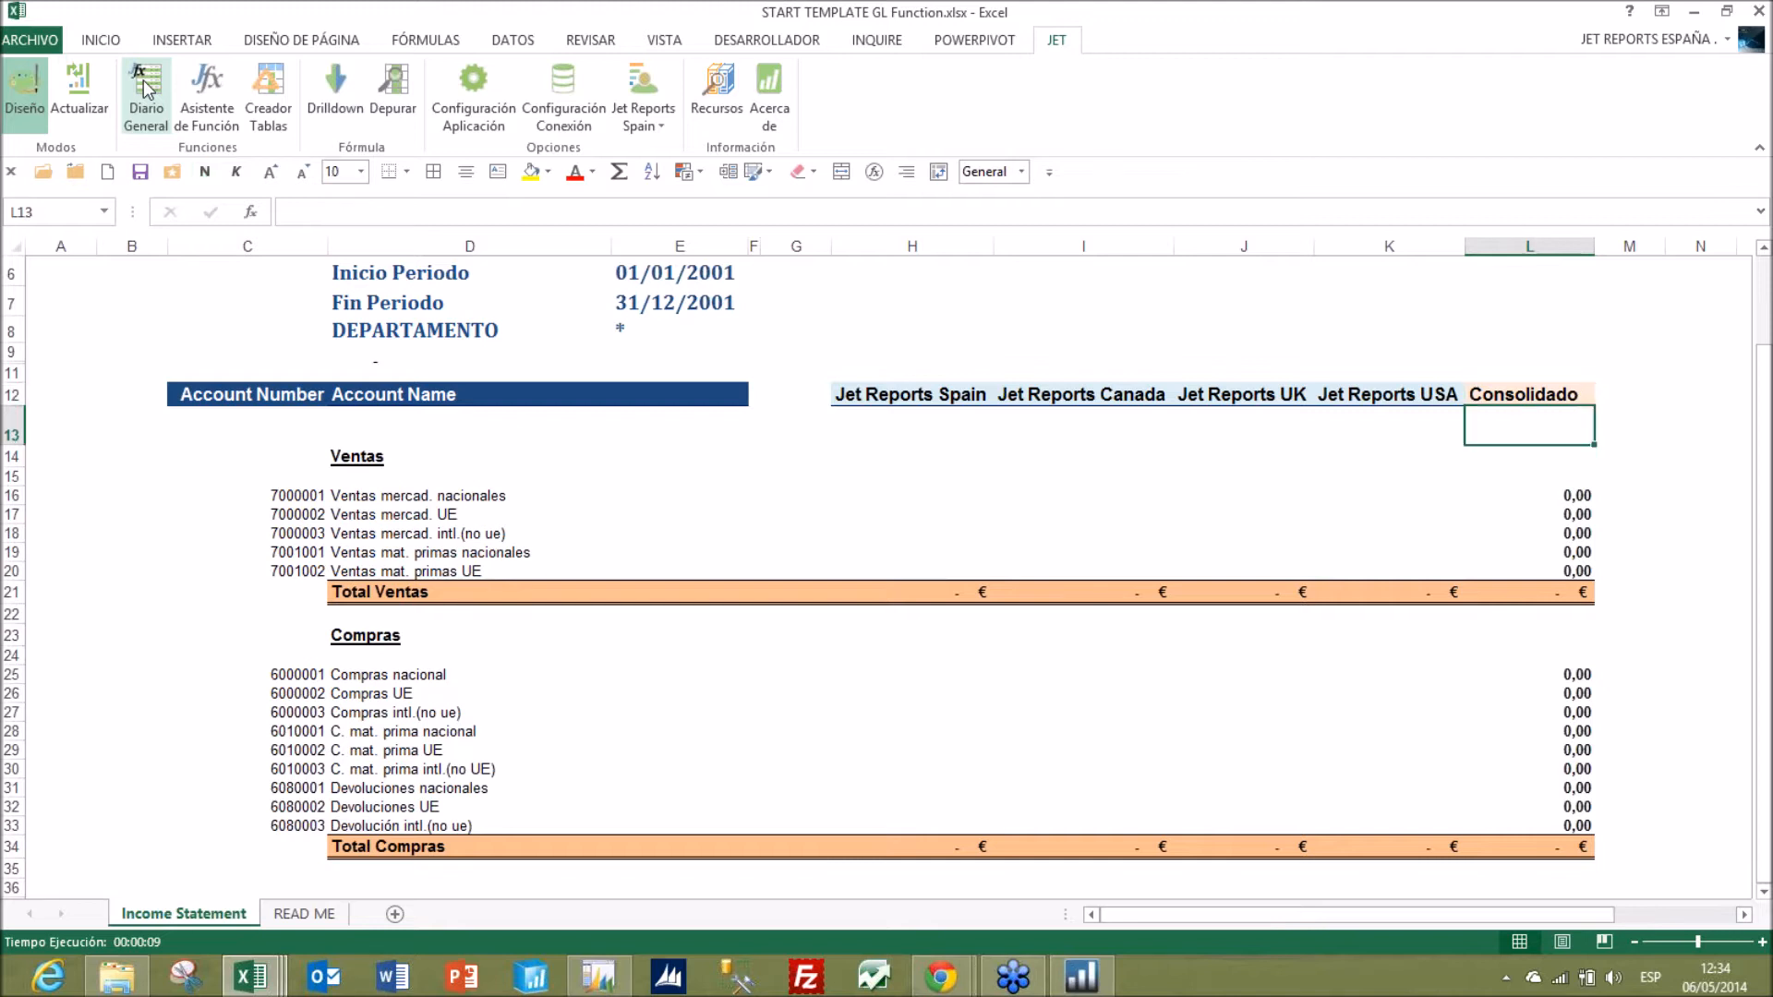
{"action": "key", "text": "Down"}
{"action": "key", "text": "Down"}
{"action": "key", "text": "Down"}
{"action": "key", "text": "Down"}
{"action": "key", "text": "Down"}
{"action": "key", "text": "F2"}
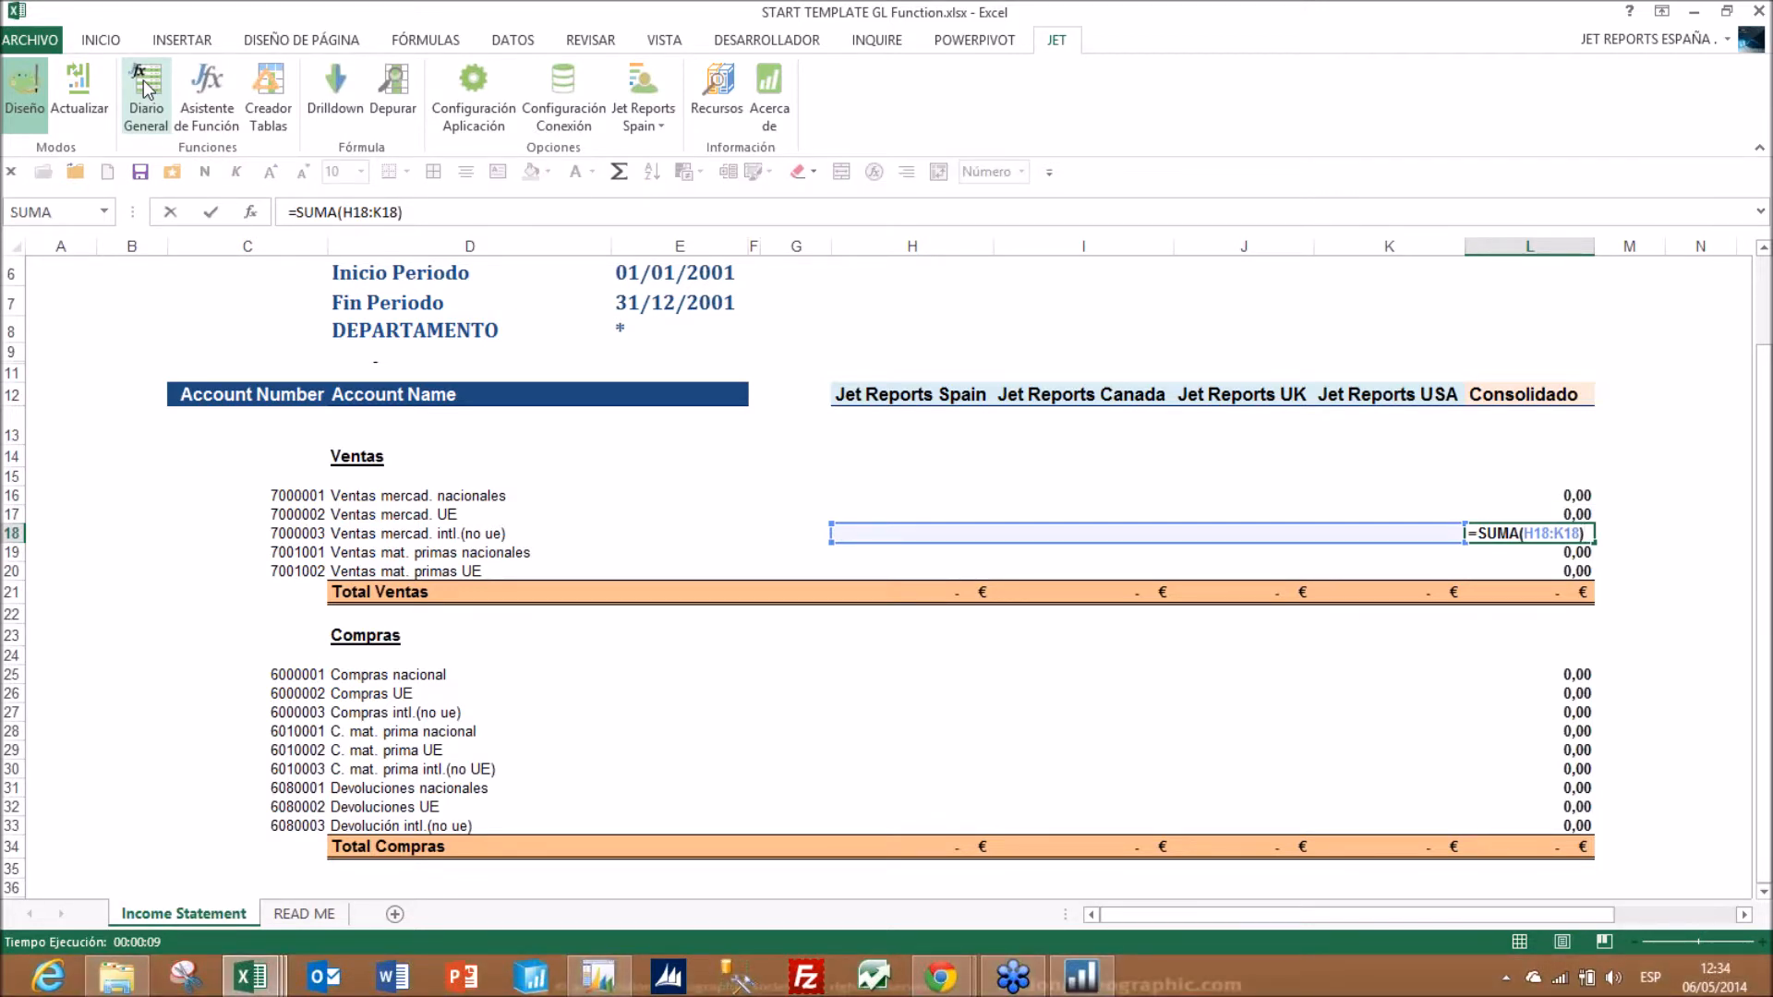
{"action": "key", "text": "Return"}
- Examine the report filters for Inicio Periodo, Fin Periodo and DEPARTAMENTO in the statement header
{"action": "key", "text": "Up"}
{"action": "key", "text": "Up"}
{"action": "key", "text": "Up"}
{"action": "key", "text": "Up"}
{"action": "key", "text": "Left"}
{"action": "key", "text": "Left"}
{"action": "key", "text": "Left"}
{"action": "key", "text": "Left"}
{"action": "key", "text": "Left"}
{"action": "key", "text": "Up"}
{"action": "key", "text": "Up"}
{"action": "key", "text": "Up"}
{"action": "key", "text": "Up"}
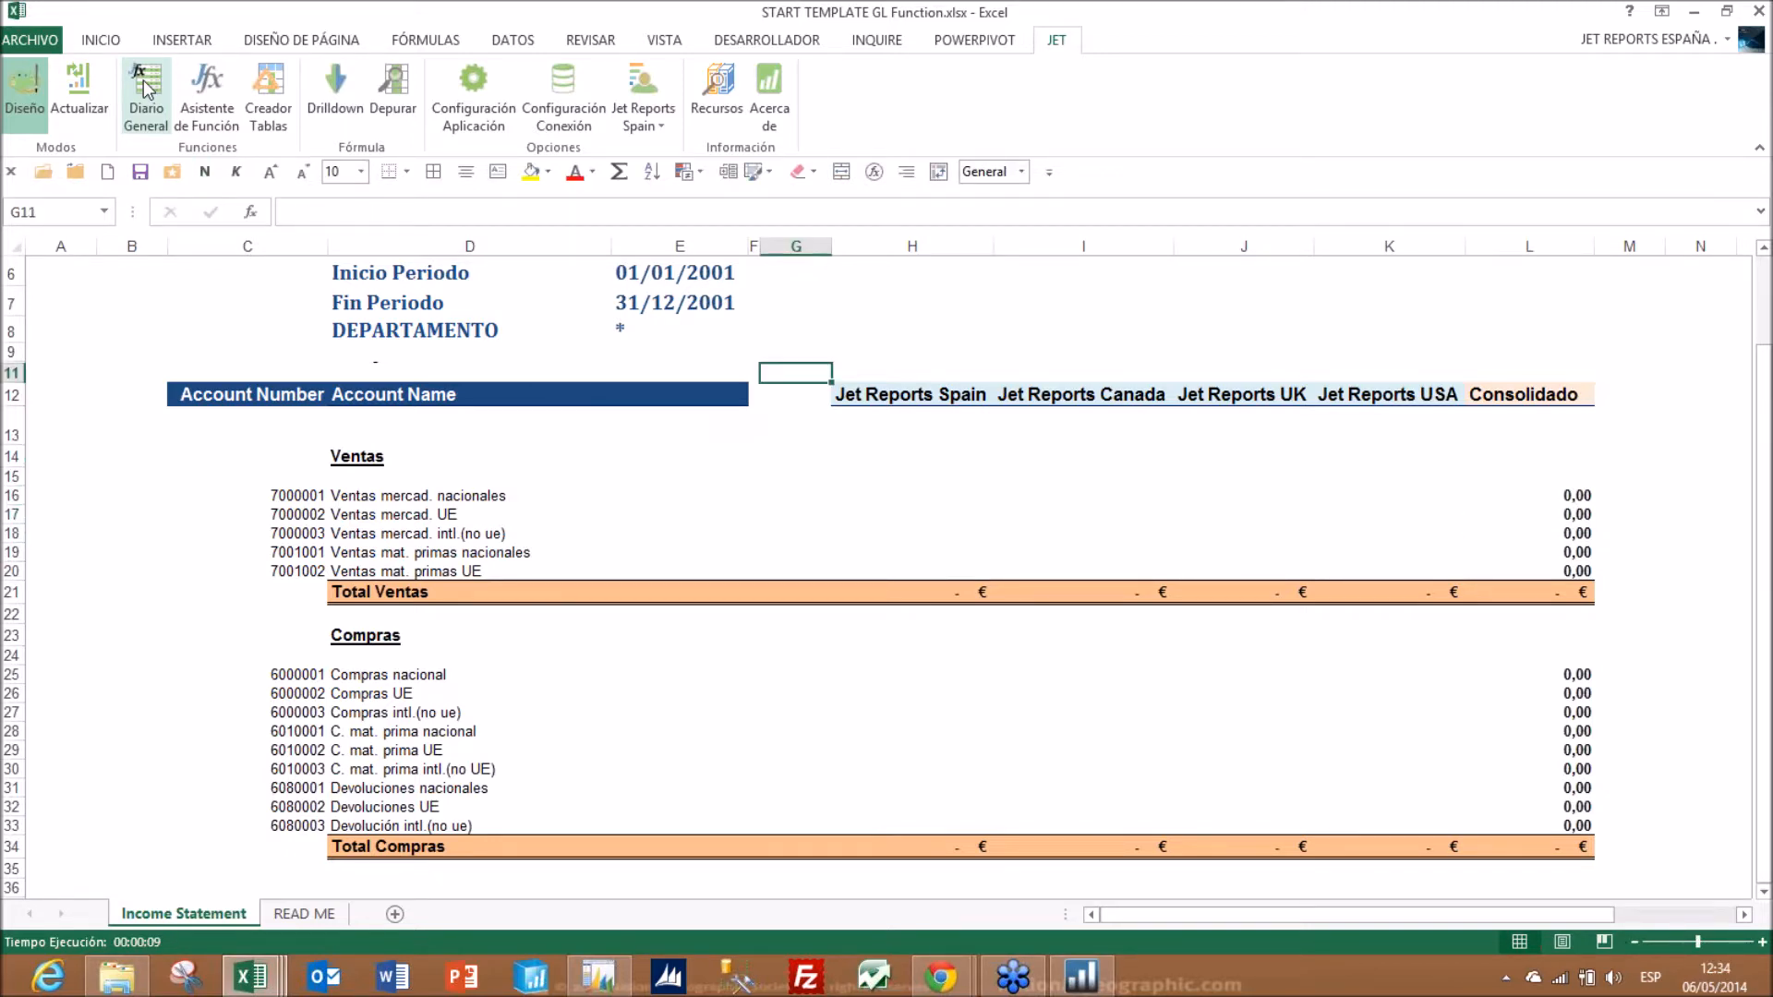
{"action": "key", "text": "Up"}
{"action": "key", "text": "Up"}
{"action": "key", "text": "Up"}
{"action": "key", "text": "Up"}
{"action": "key", "text": "Up"}
{"action": "key", "text": "Up"}
{"action": "key", "text": "Up"}
{"action": "key", "text": "Up"}
{"action": "key", "text": "Up"}
{"action": "key", "text": "Up"}
{"action": "key", "text": "Down"}
{"action": "key", "text": "Down"}
{"action": "key", "text": "Down"}
{"action": "key", "text": "Down"}
{"action": "key", "text": "Down"}
{"action": "key", "text": "Down"}
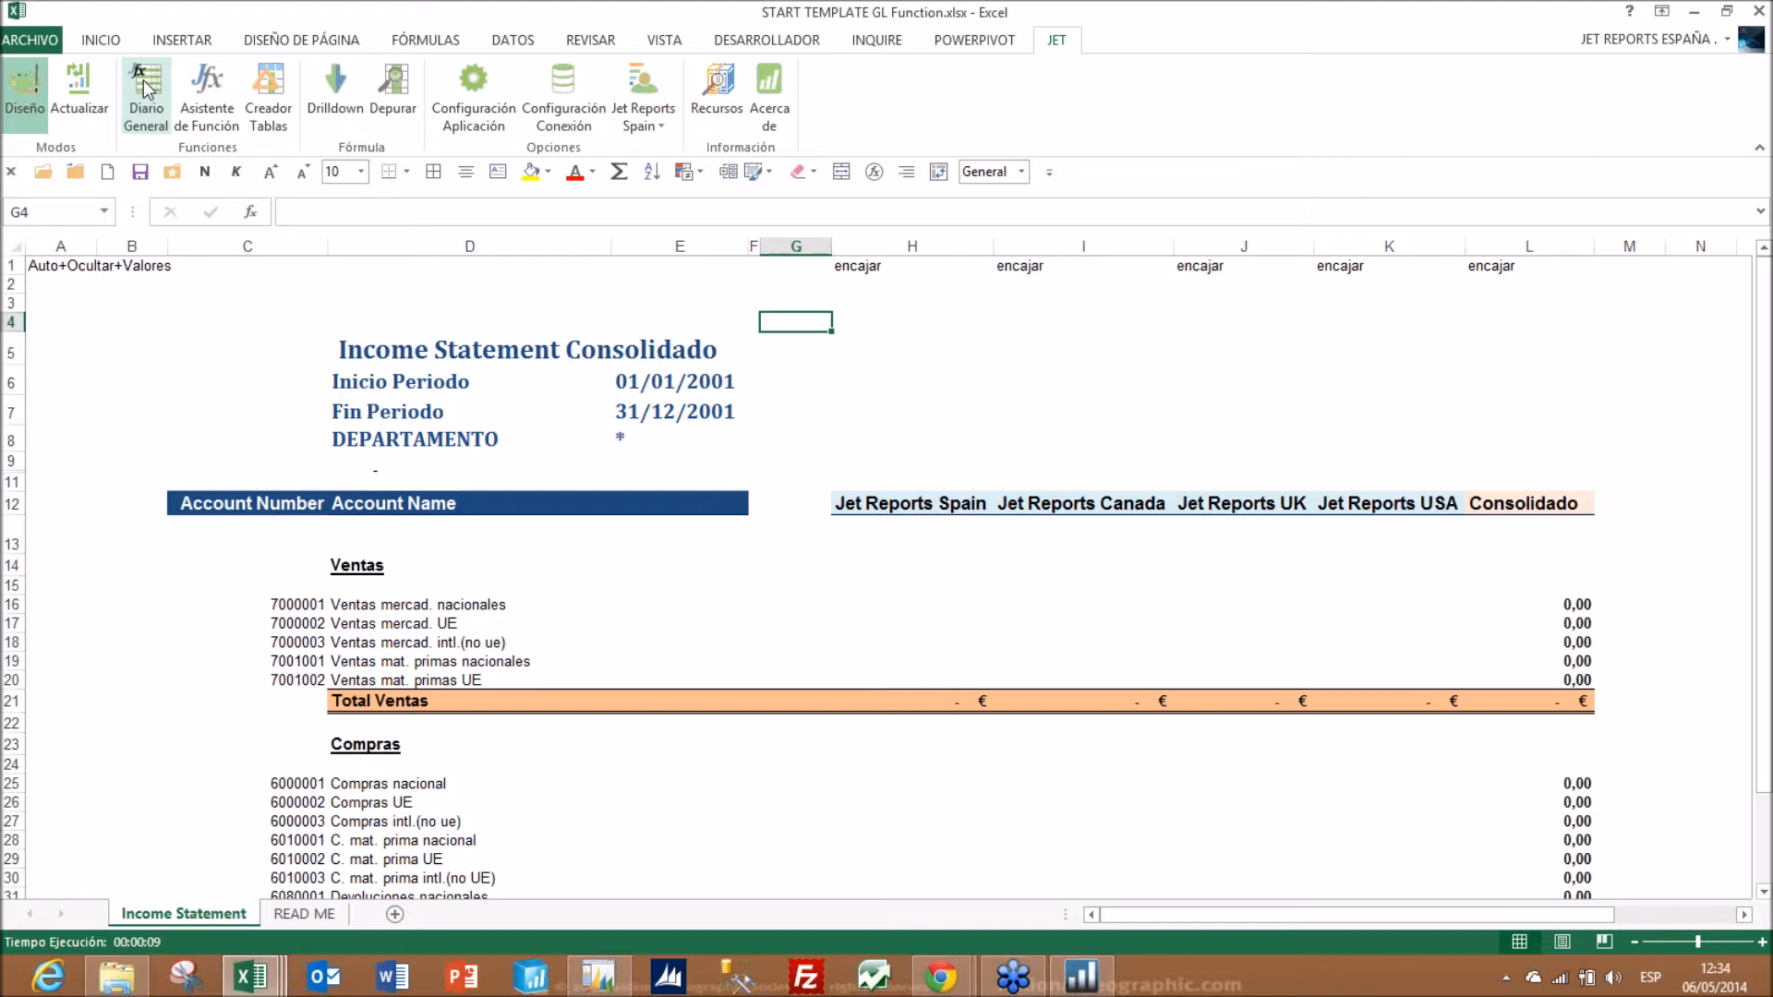
{"action": "key", "text": "Left"}
{"action": "key", "text": "Left"}
{"action": "key", "text": "Up"}
{"action": "key", "text": "Down"}
{"action": "key", "text": "Down"}
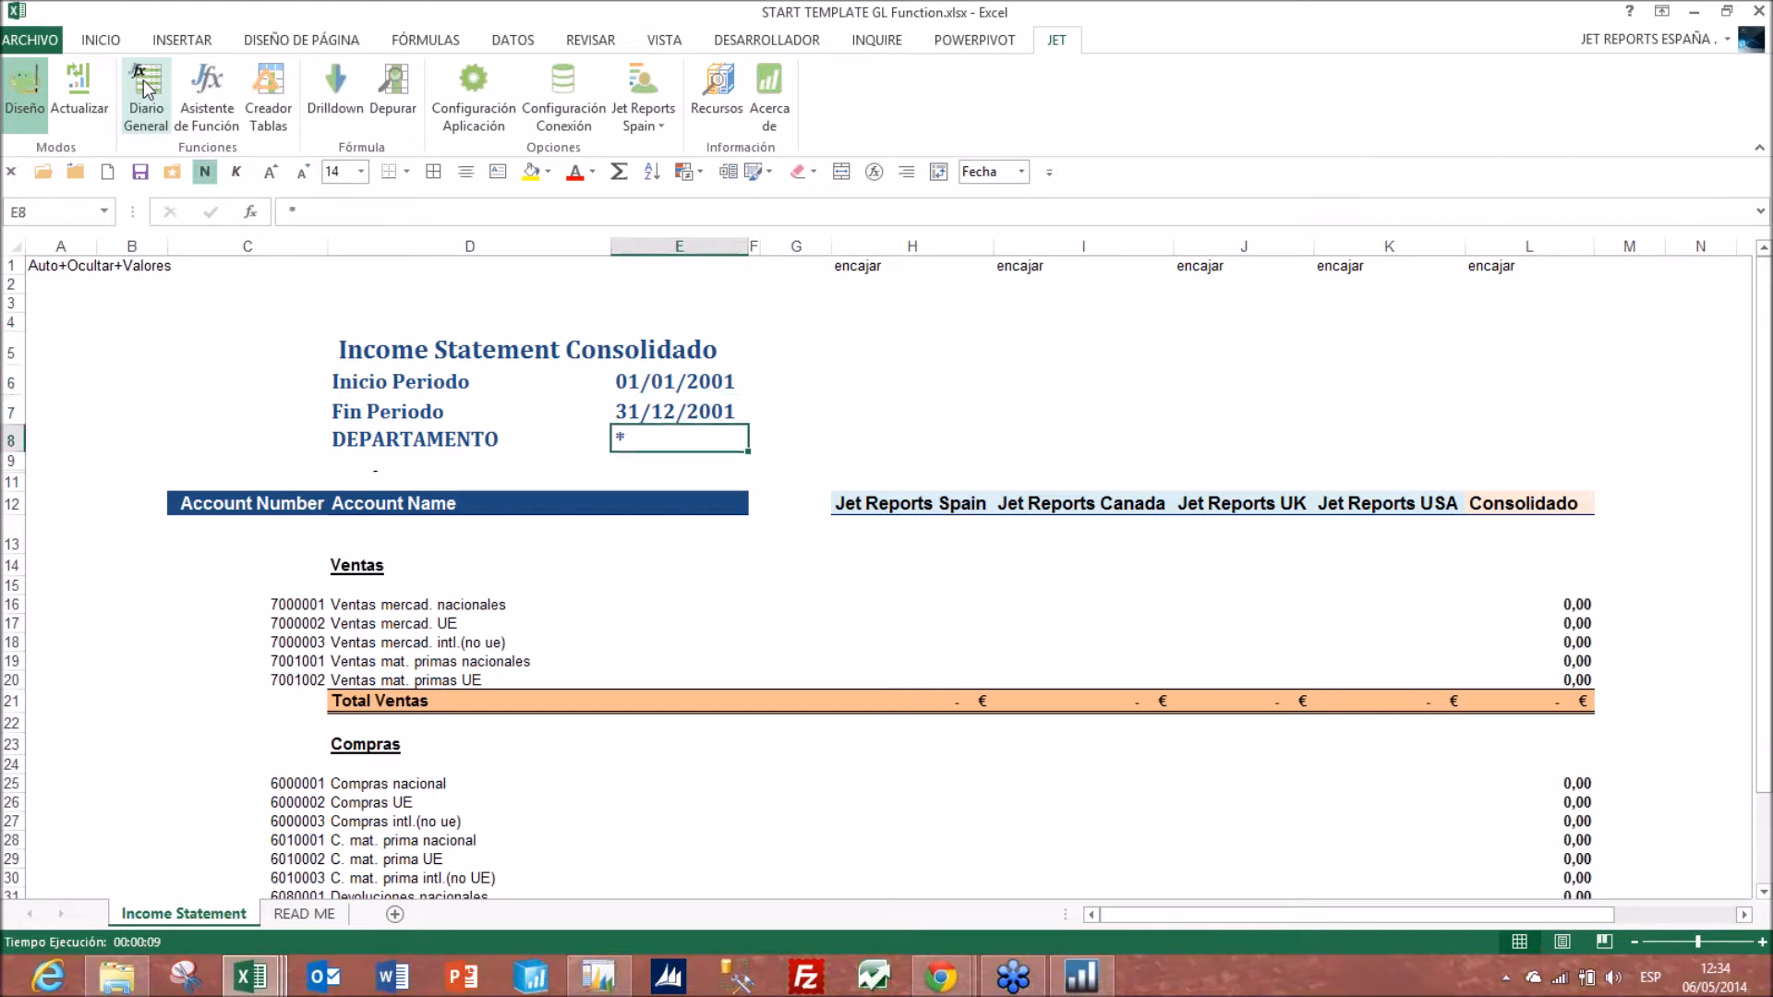
{"action": "key", "text": "Up"}
{"action": "key", "text": "Up"}
- Start a new Jet GL function in cell H16, the Jet Reports Spain column of the Ventas mercad. nacionales row
{"action": "key", "text": "Down"}
{"action": "key", "text": "Down"}
{"action": "key", "text": "Down"}
{"action": "key", "text": "Down"}
{"action": "key", "text": "Down"}
{"action": "key", "text": "Down"}
{"action": "key", "text": "Down"}
{"action": "key", "text": "Down"}
{"action": "key", "text": "Down"}
{"action": "key", "text": "Left"}
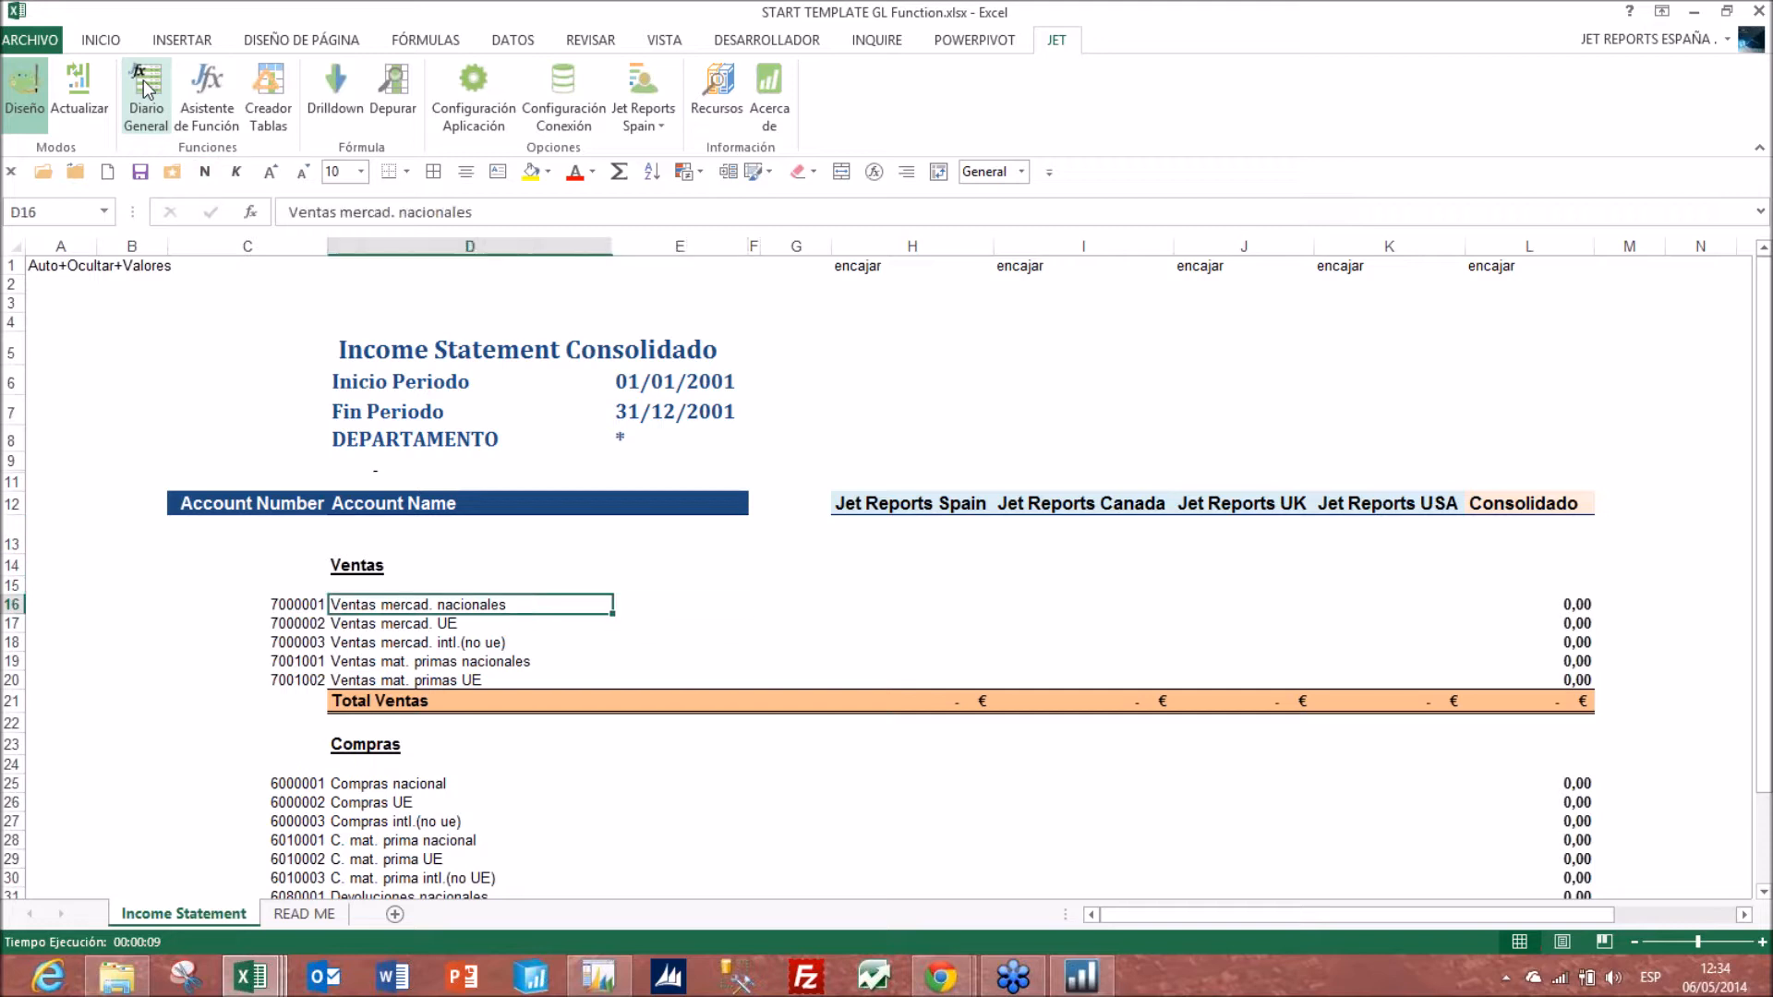
{"action": "key", "text": "Right"}
{"action": "key", "text": "Right"}
{"action": "key", "text": "Right"}
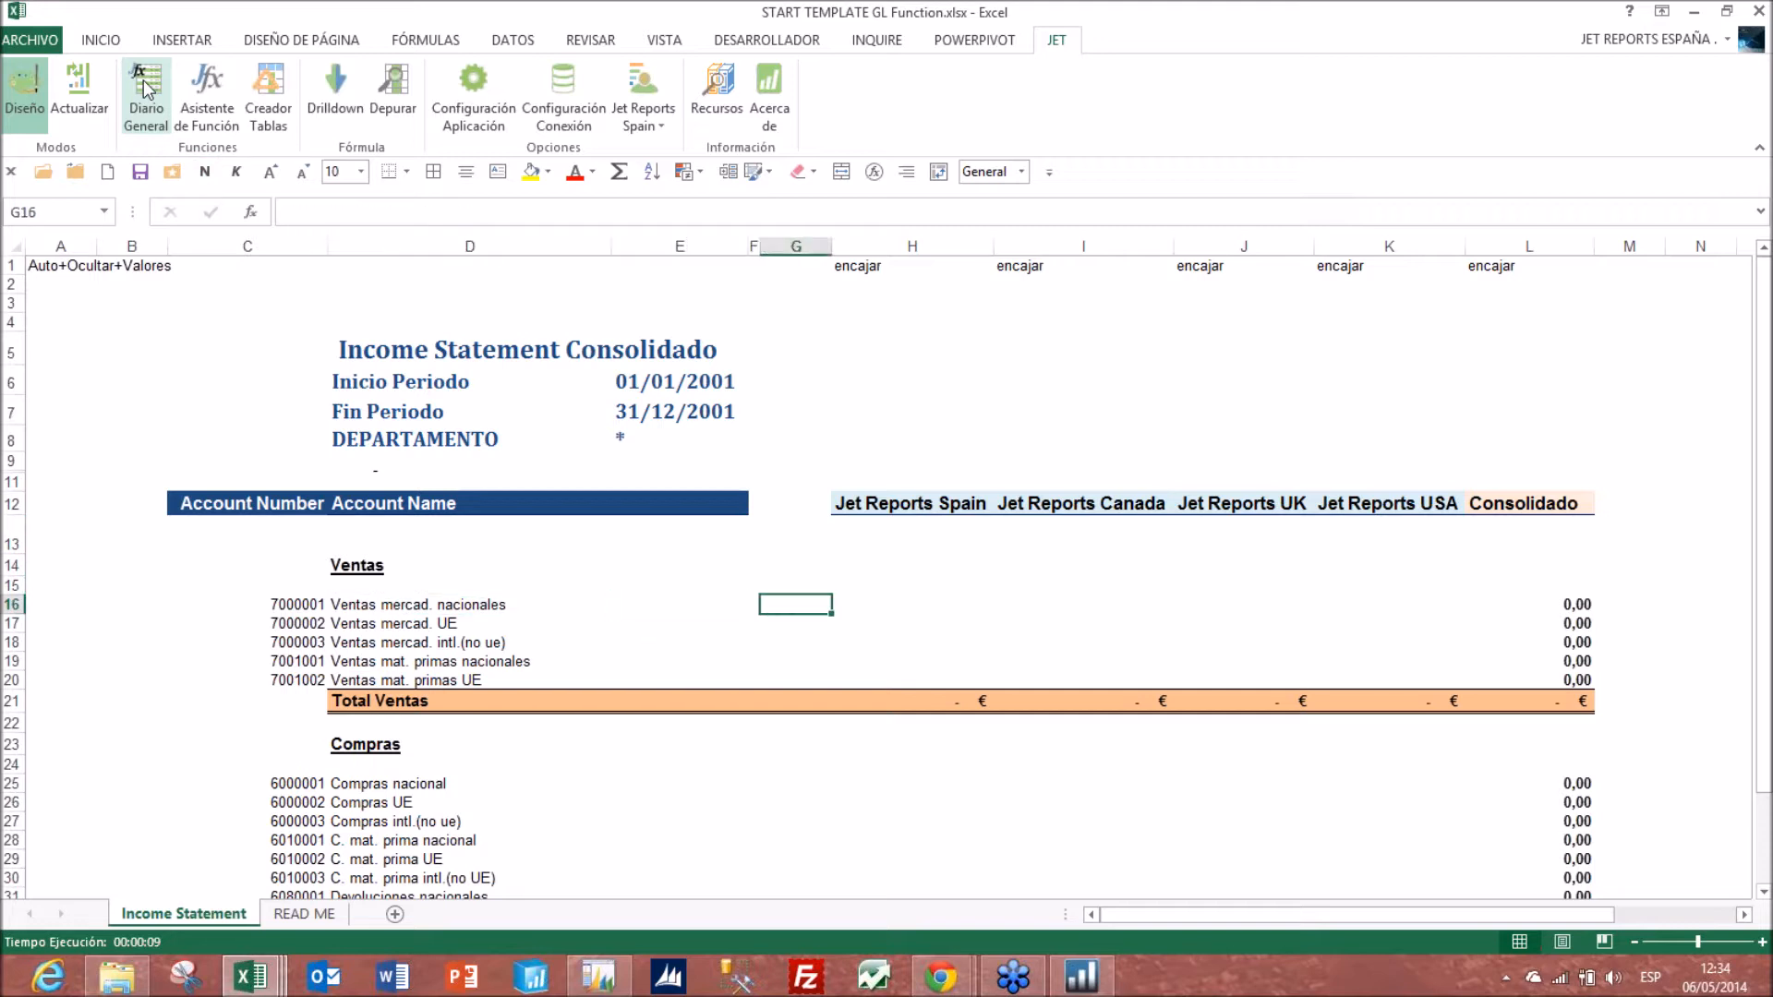
{"action": "key", "text": "Right"}
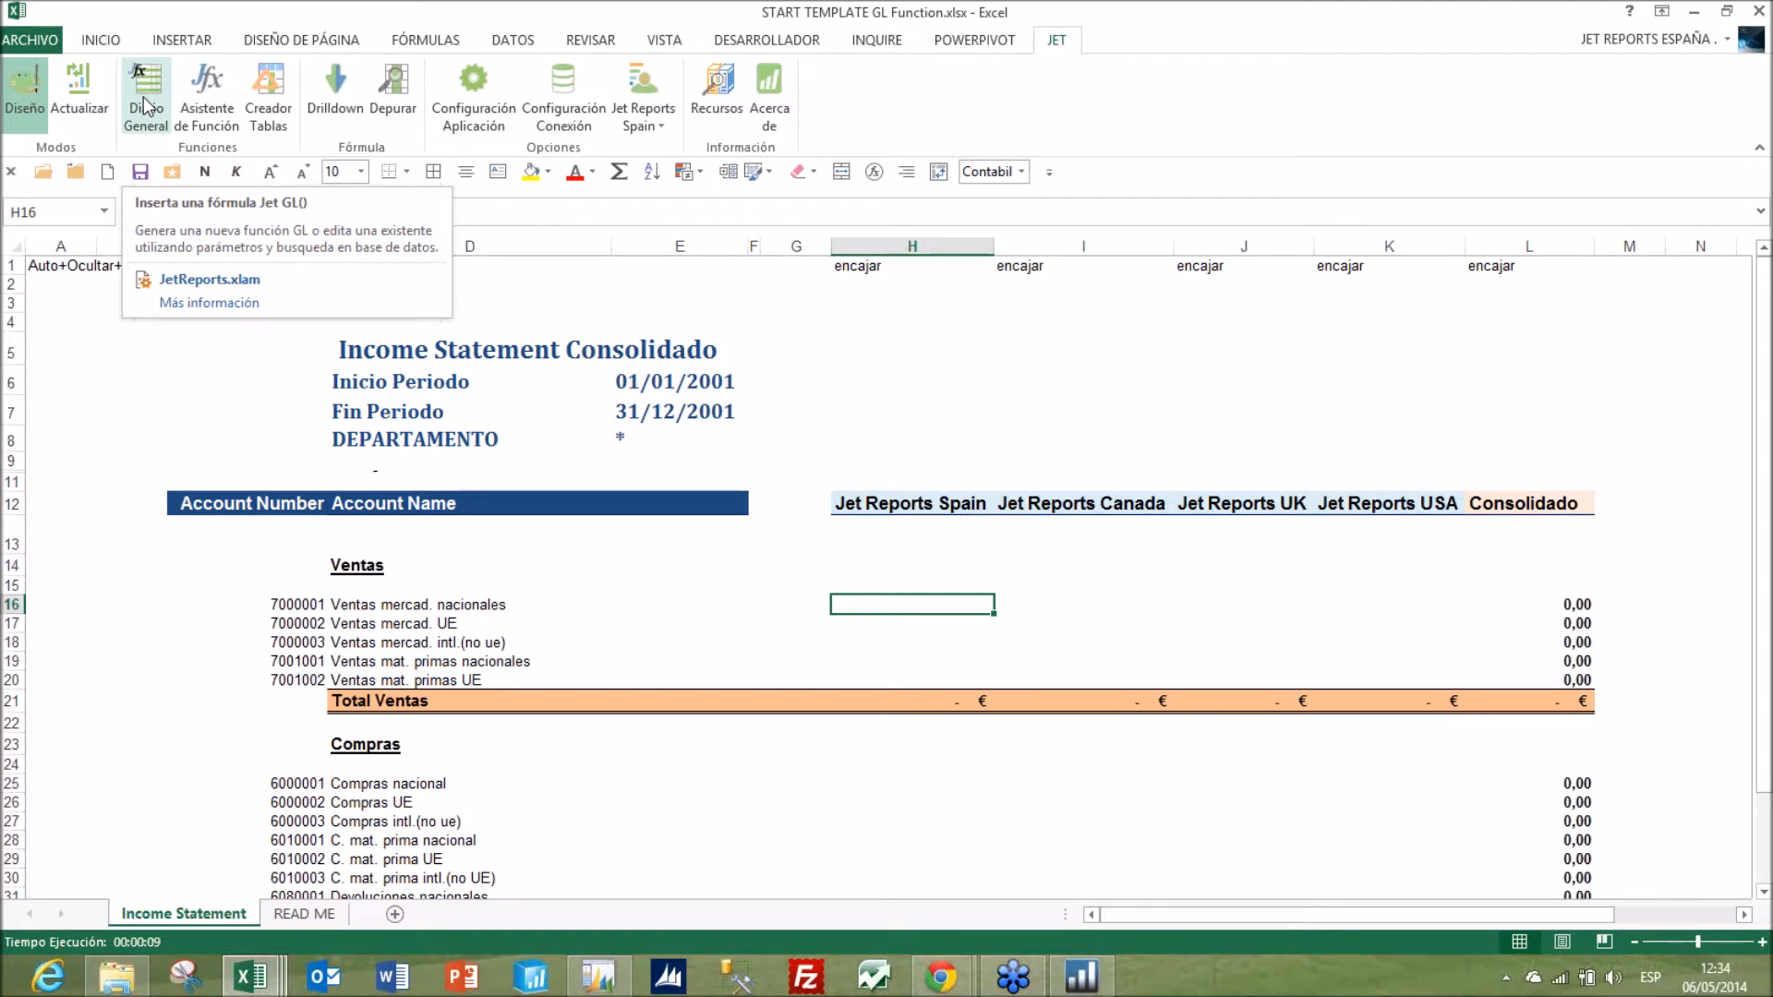
{"action": "left_click", "coordinate": [142, 96]}
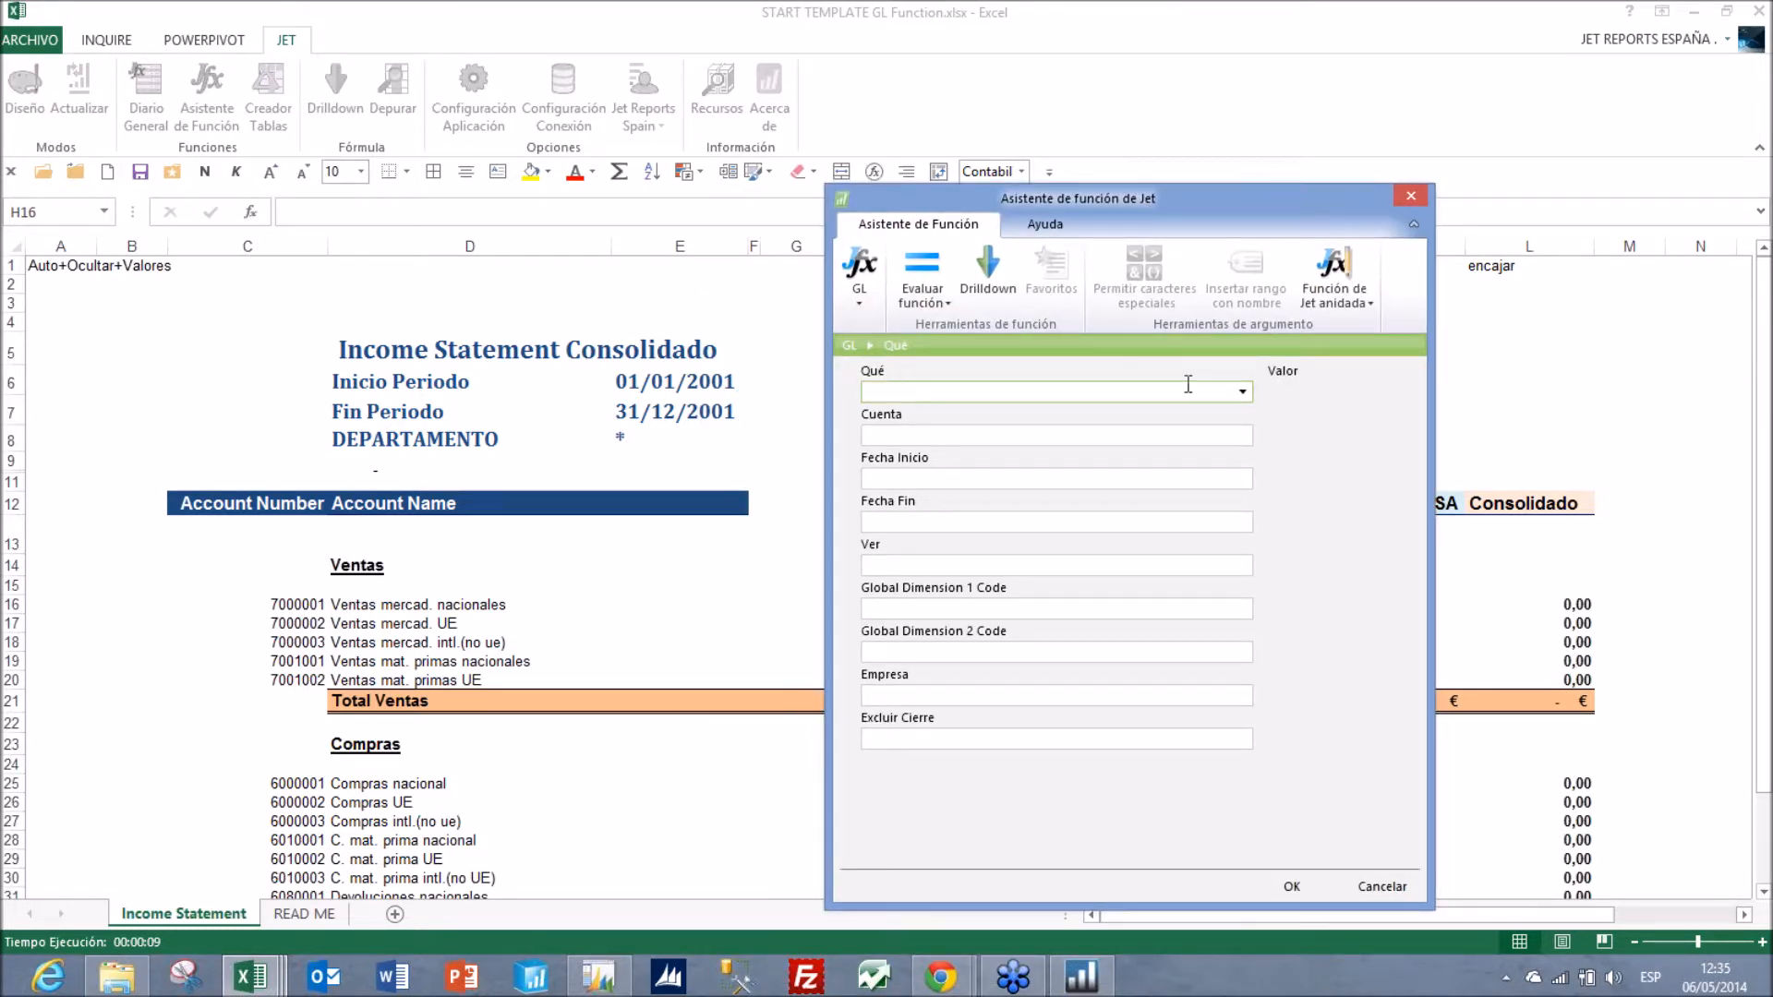
- Set the GL function's Qué argument to Saldo
{"action": "left_click", "coordinate": [1243, 393]}
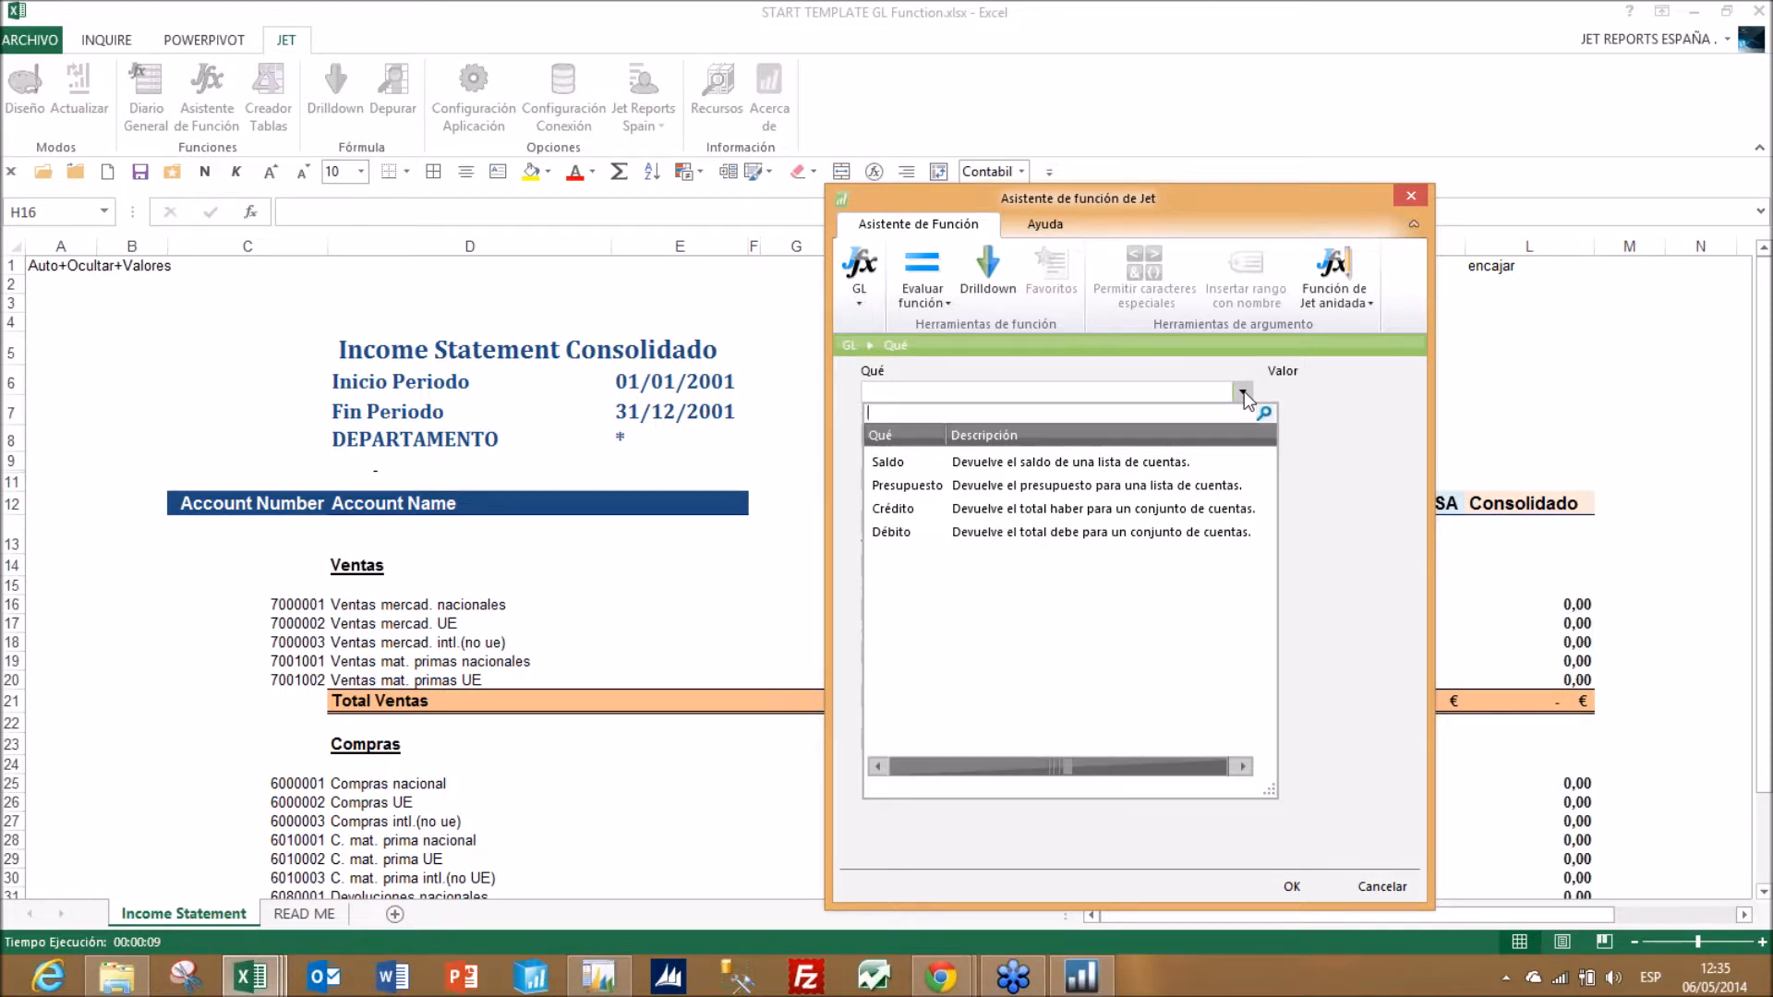
{"action": "key", "text": "Down"}
{"action": "key", "text": "Return"}
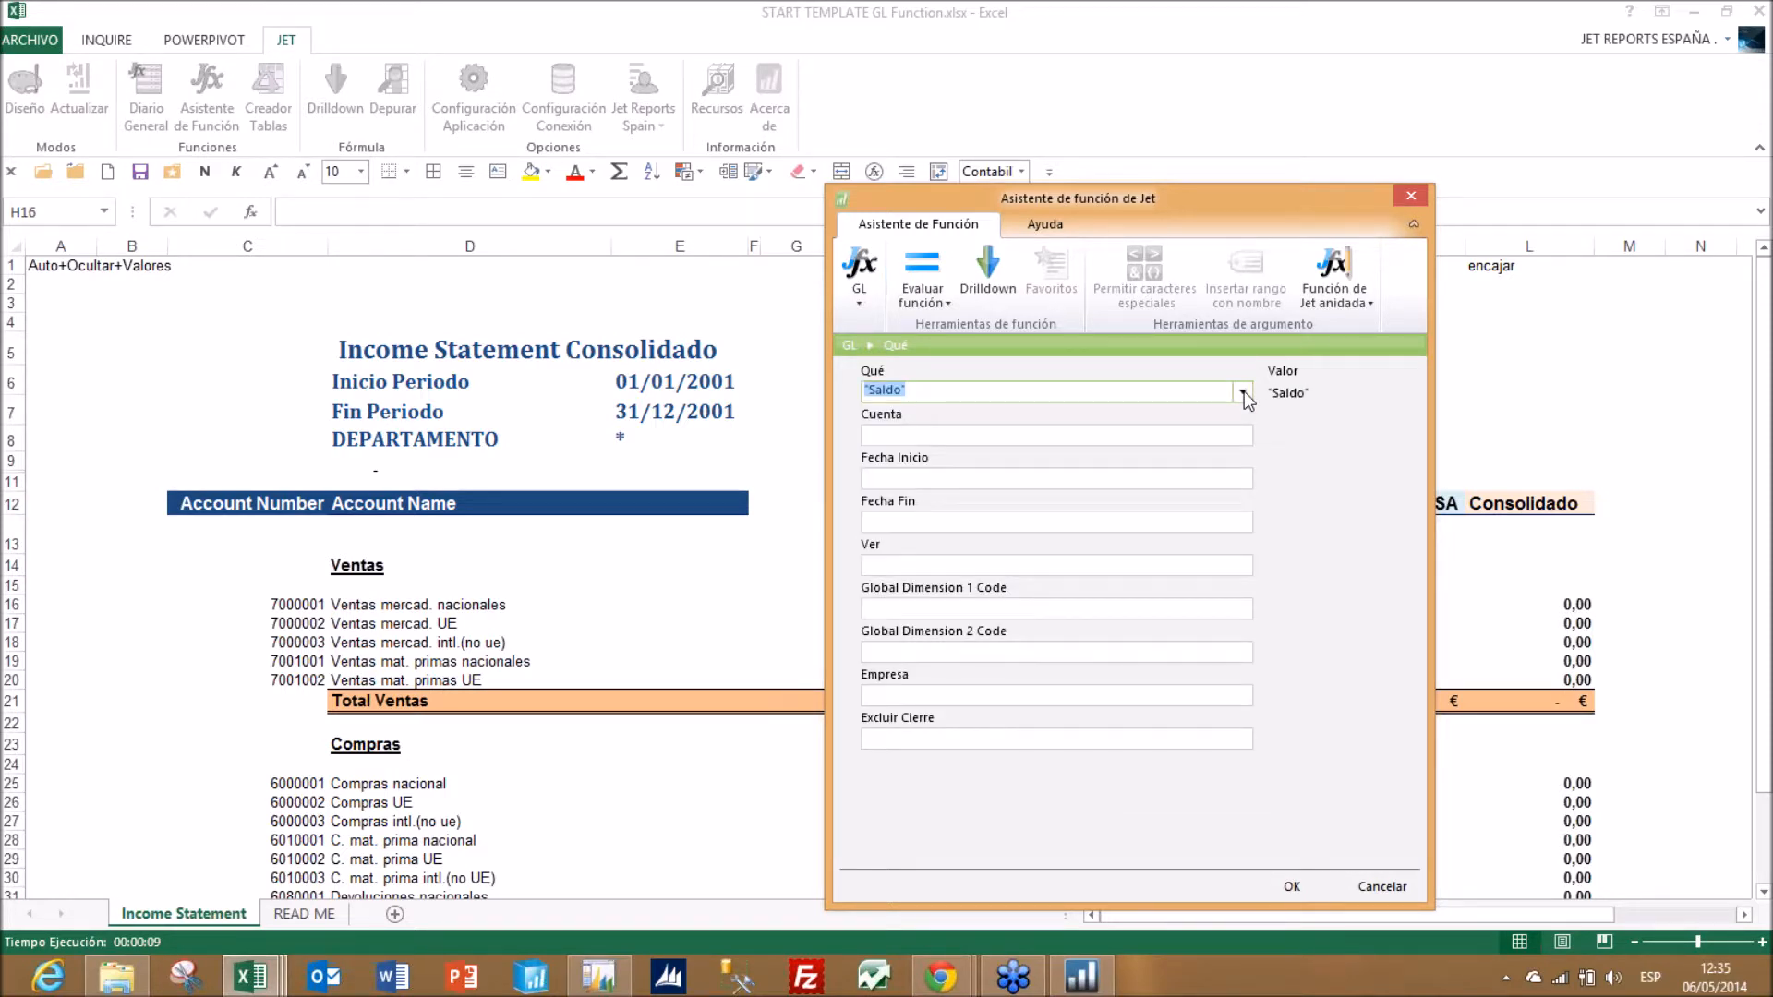
{"action": "key", "text": "Tab"}
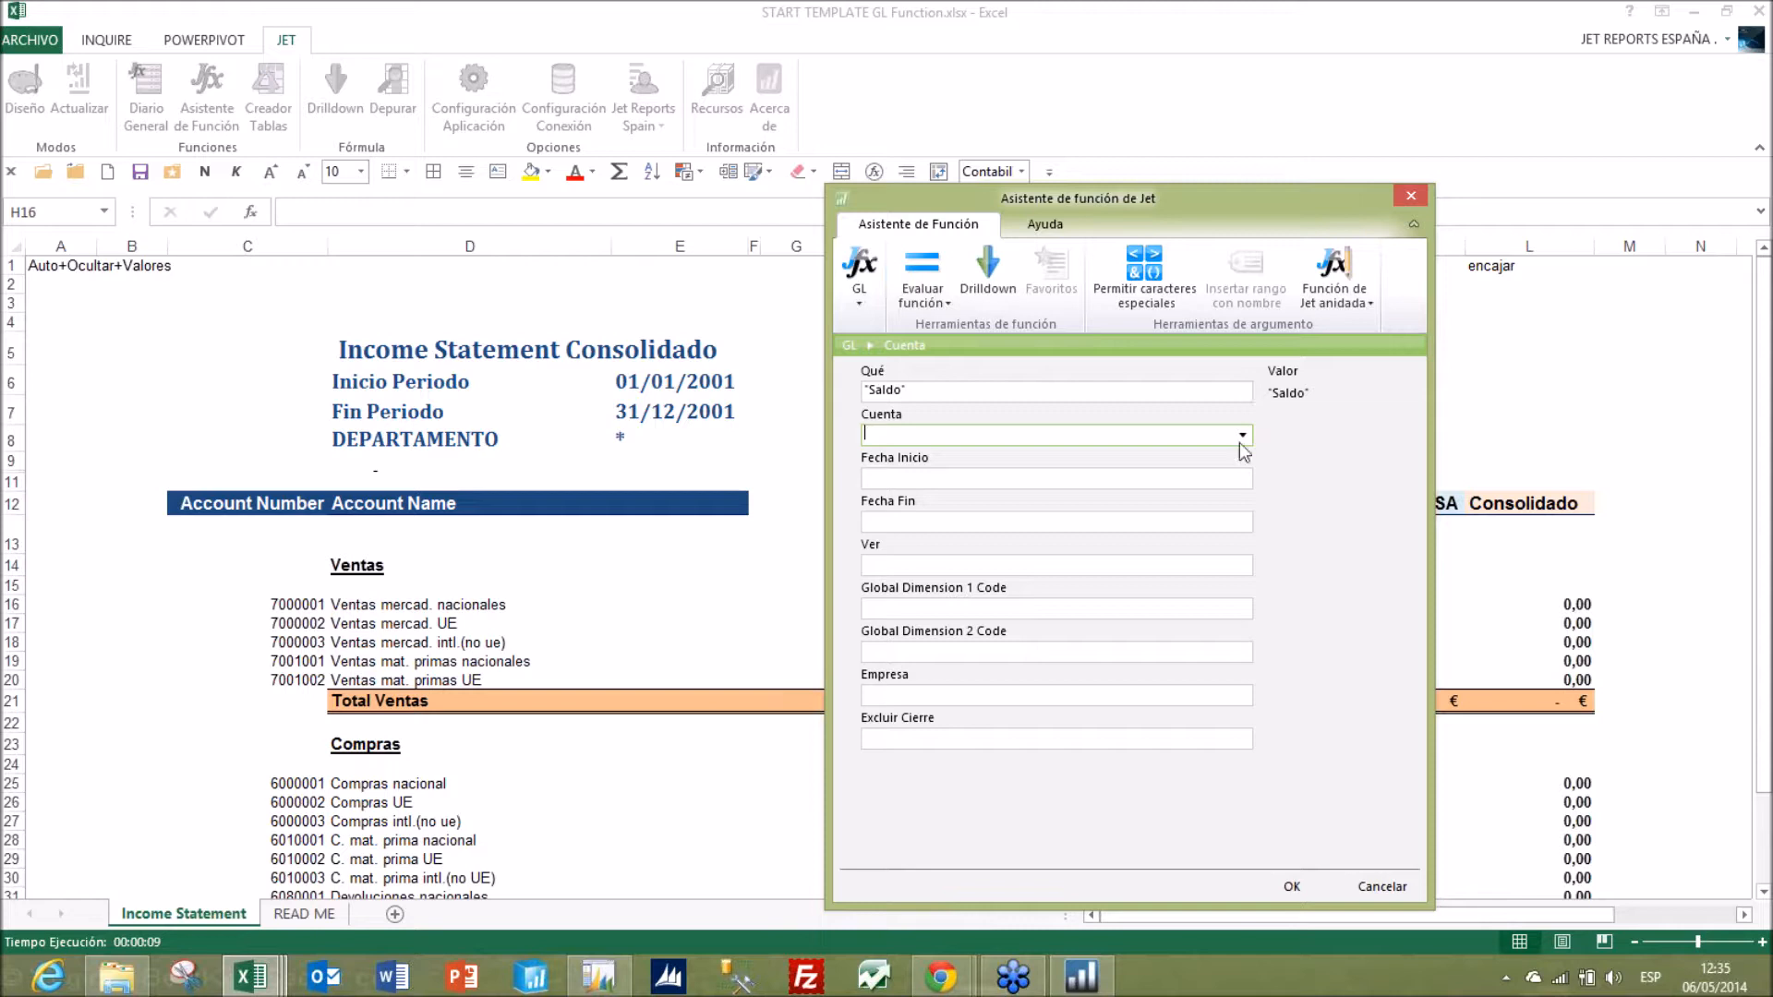
- Link the Cuenta argument to the account number in C16, fixing only the column as $C16
{"action": "left_click", "coordinate": [1242, 435]}
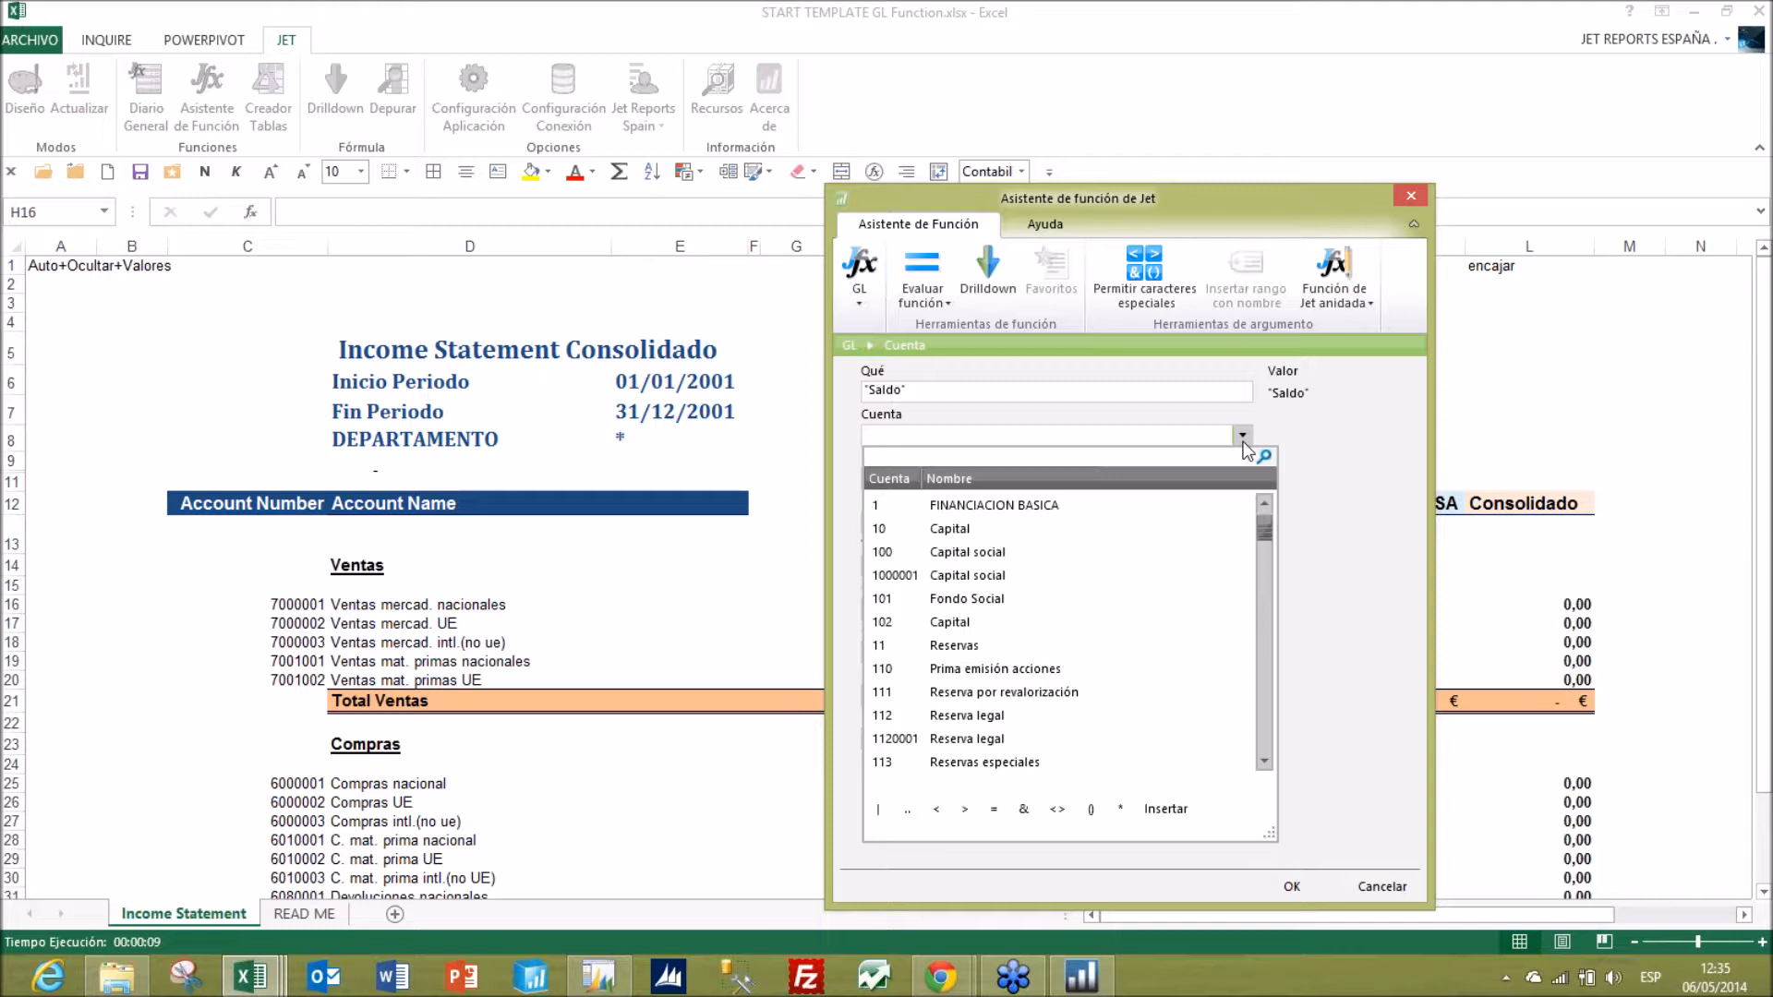
{"action": "left_click", "coordinate": [1241, 442]}
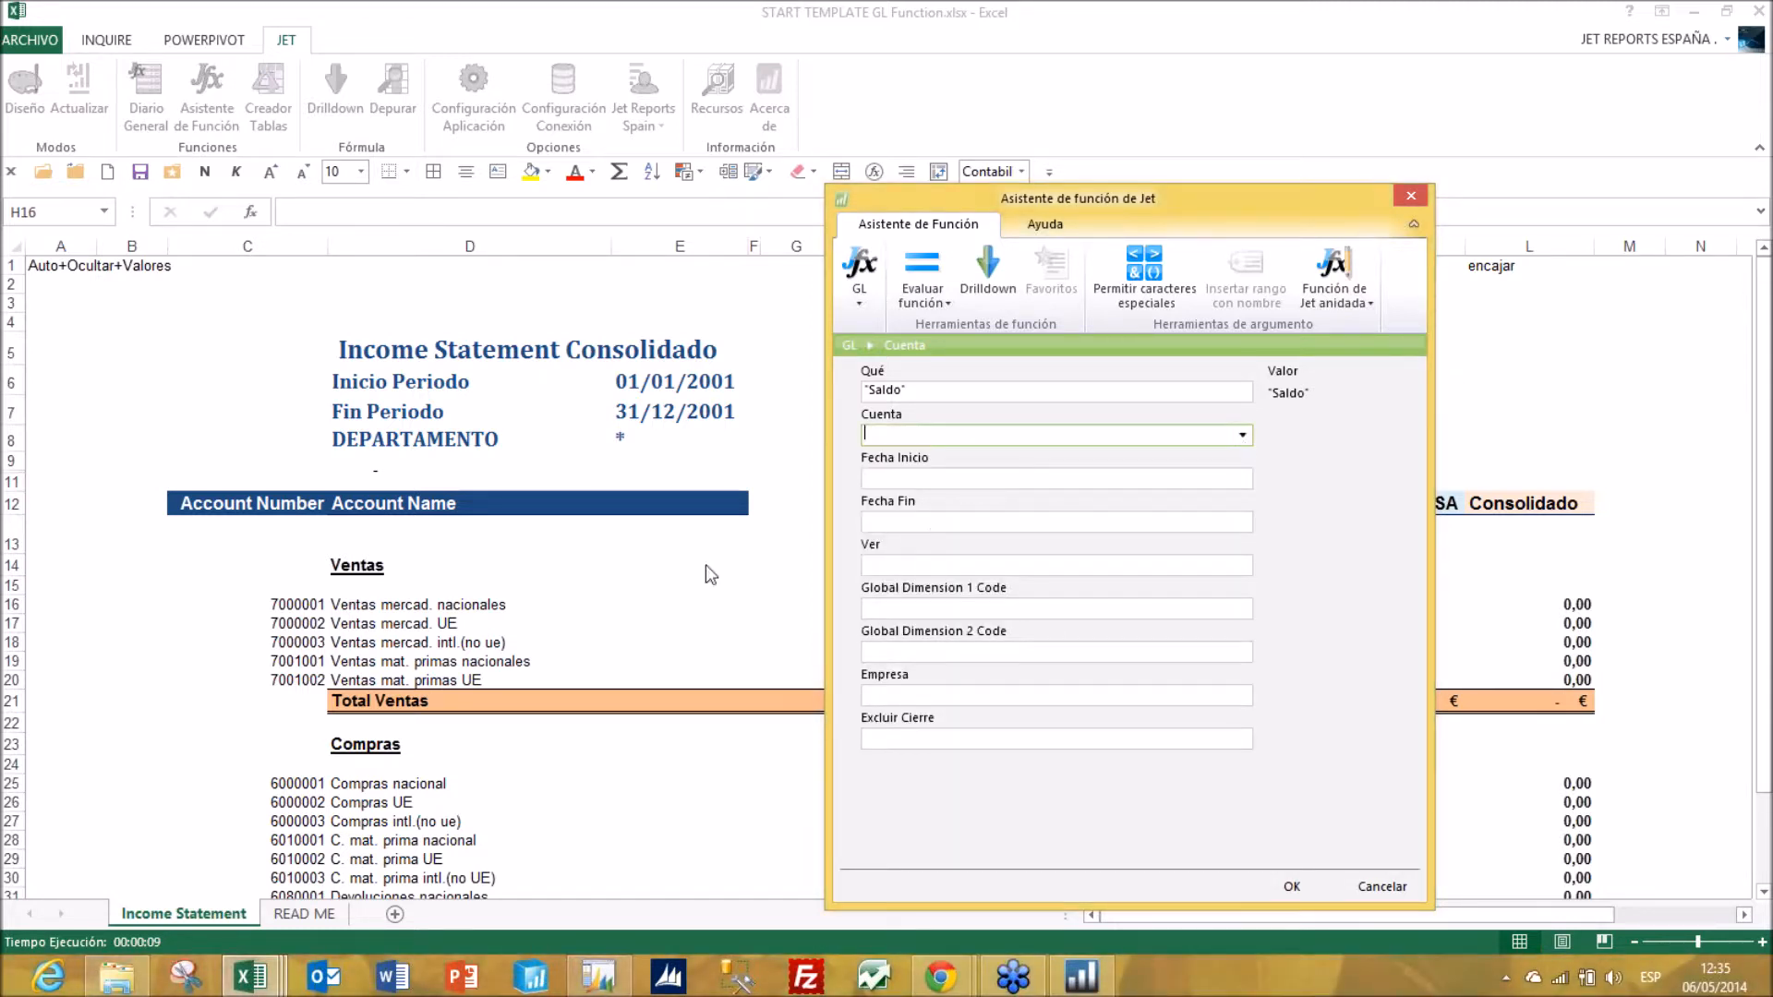
{"action": "left_click", "coordinate": [300, 605]}
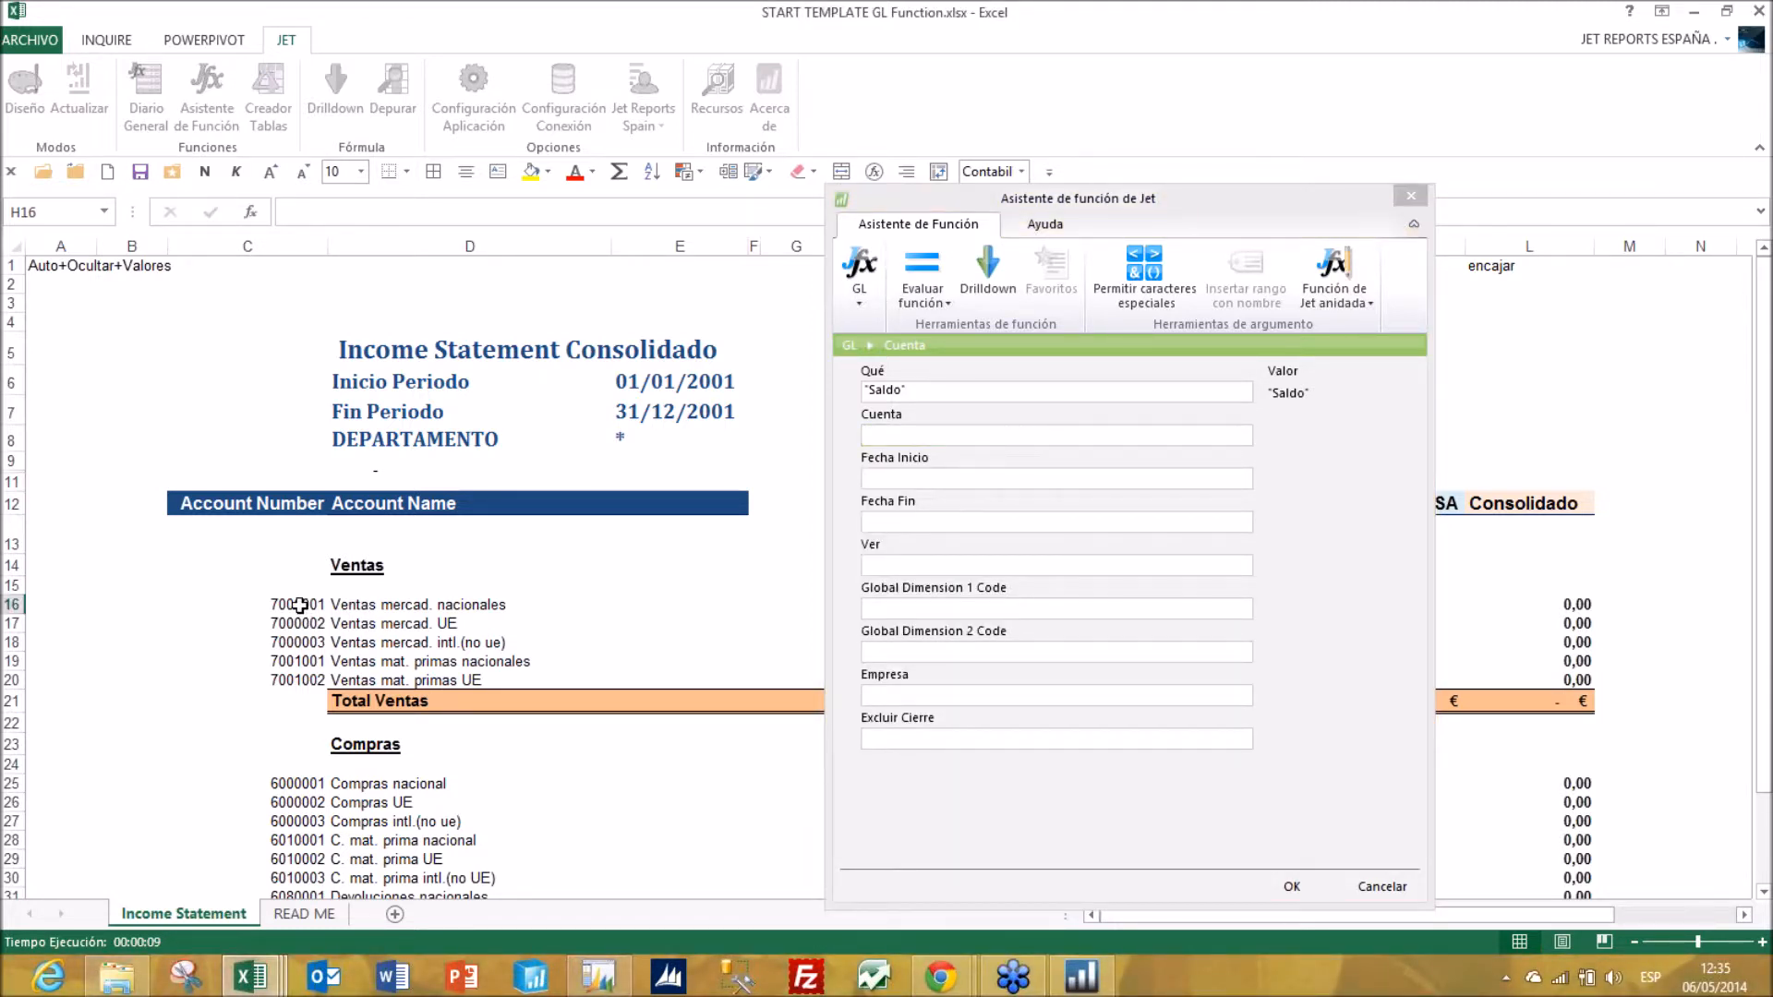
{"action": "key", "text": "F4"}
{"action": "key", "text": "F4"}
{"action": "key", "text": "F4"}
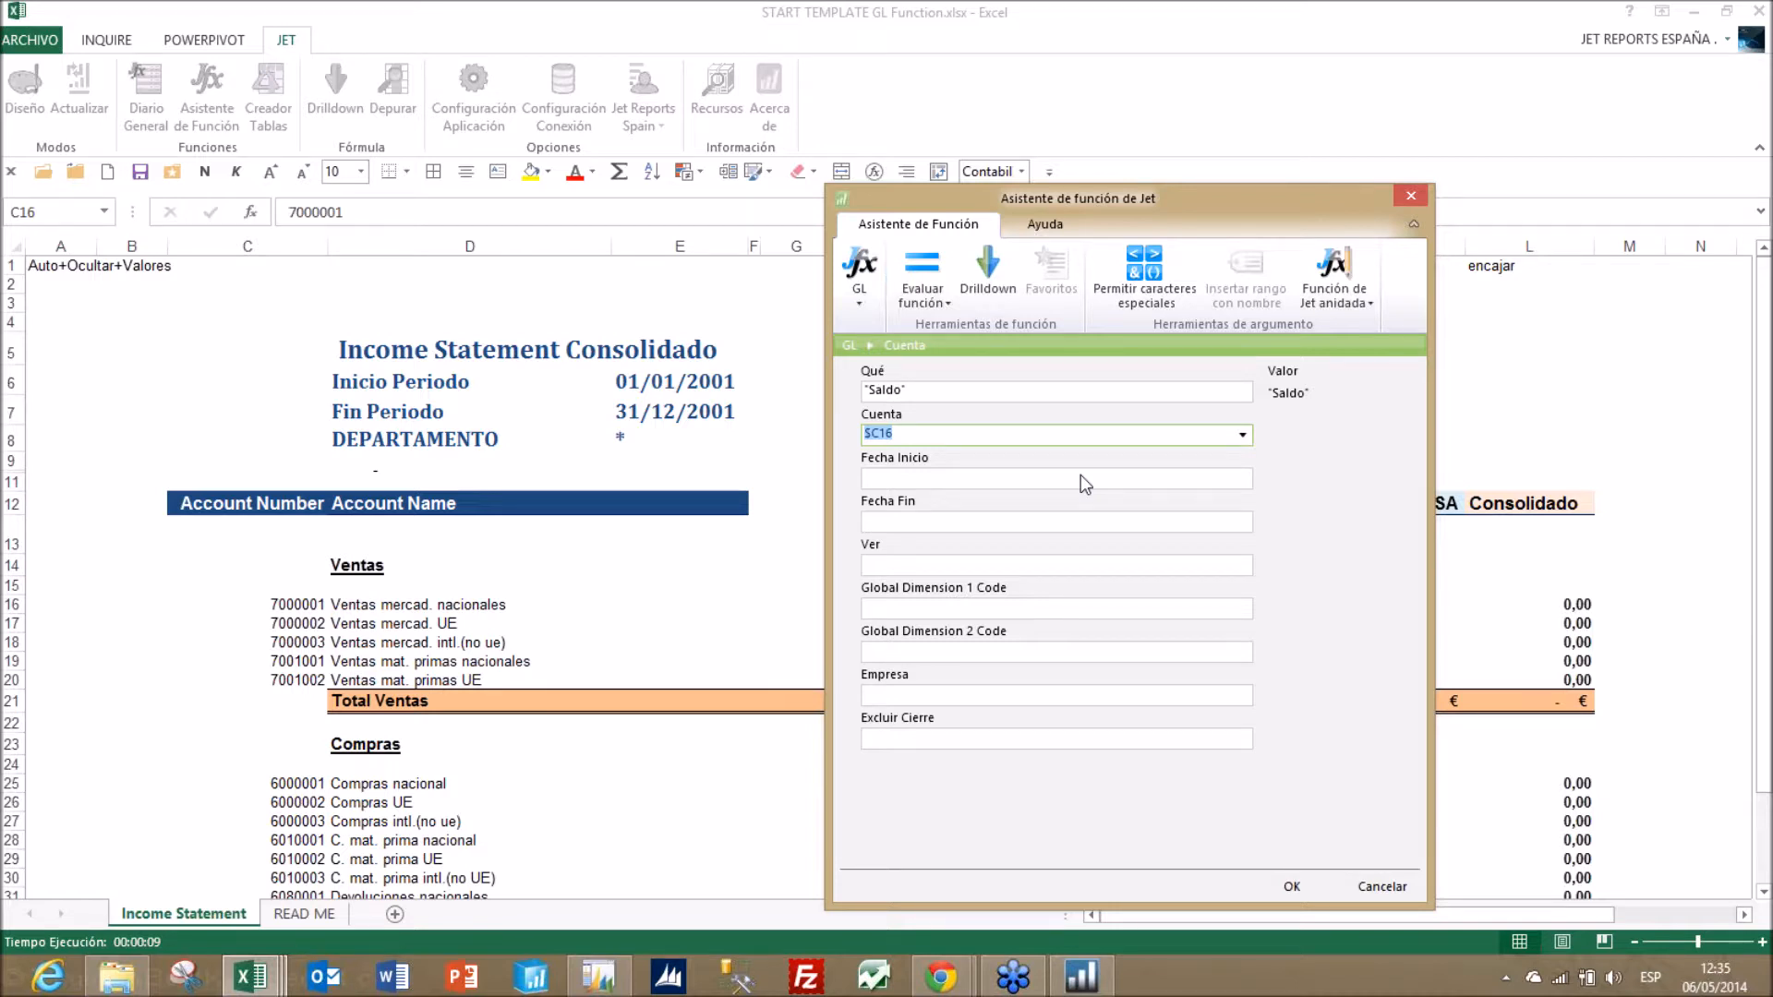
- Link the Fecha Inicio argument to the Inicio Periodo date cell as $E$6
{"action": "left_click", "coordinate": [1082, 474]}
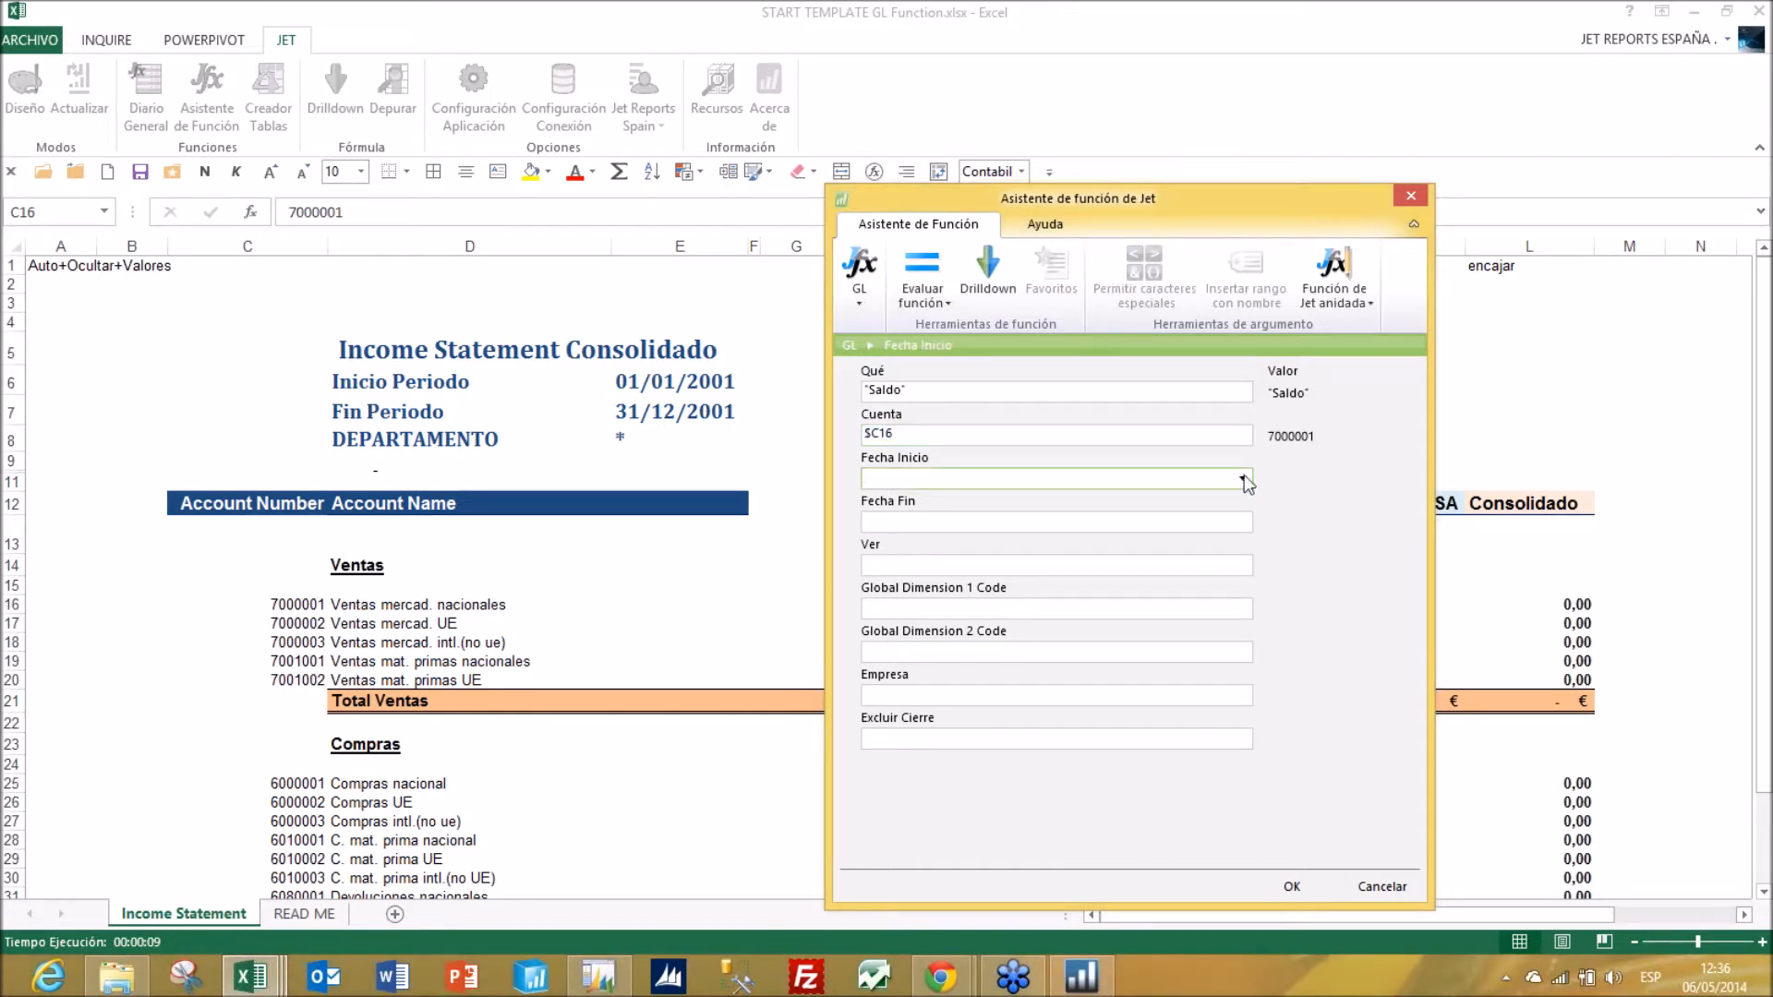
{"action": "left_click", "coordinate": [1243, 474]}
{"action": "left_click", "coordinate": [1243, 476]}
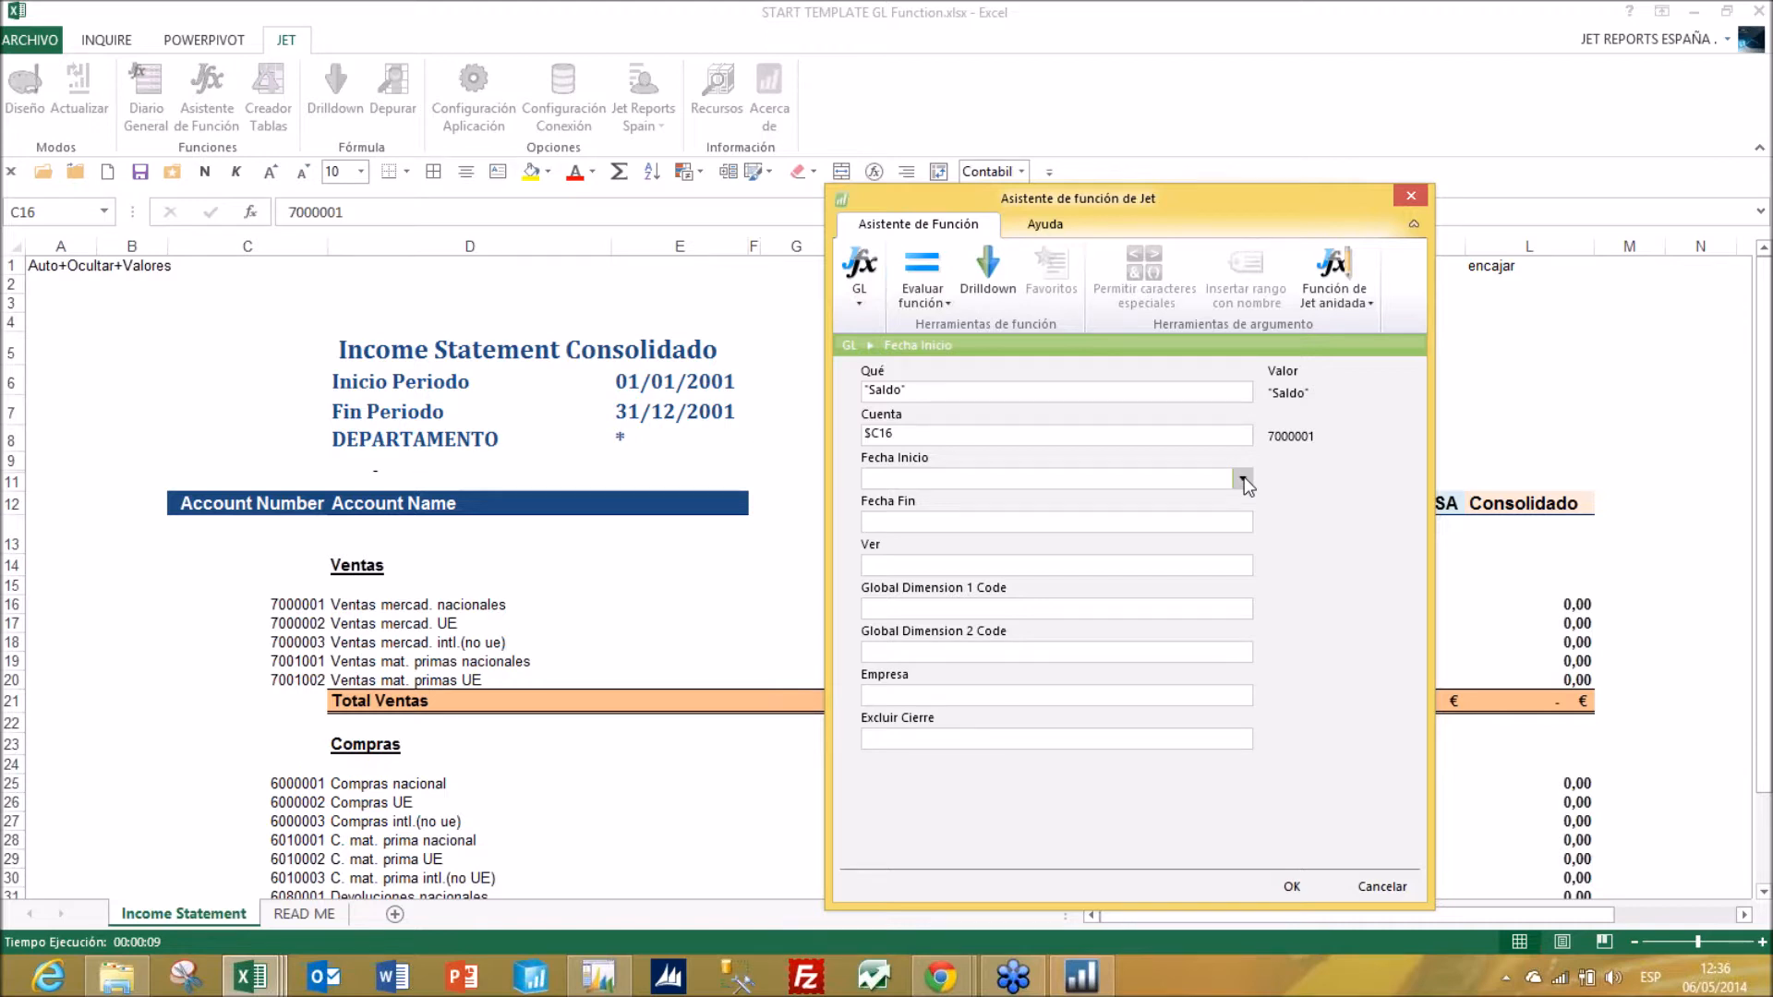
{"action": "left_click", "coordinate": [678, 390]}
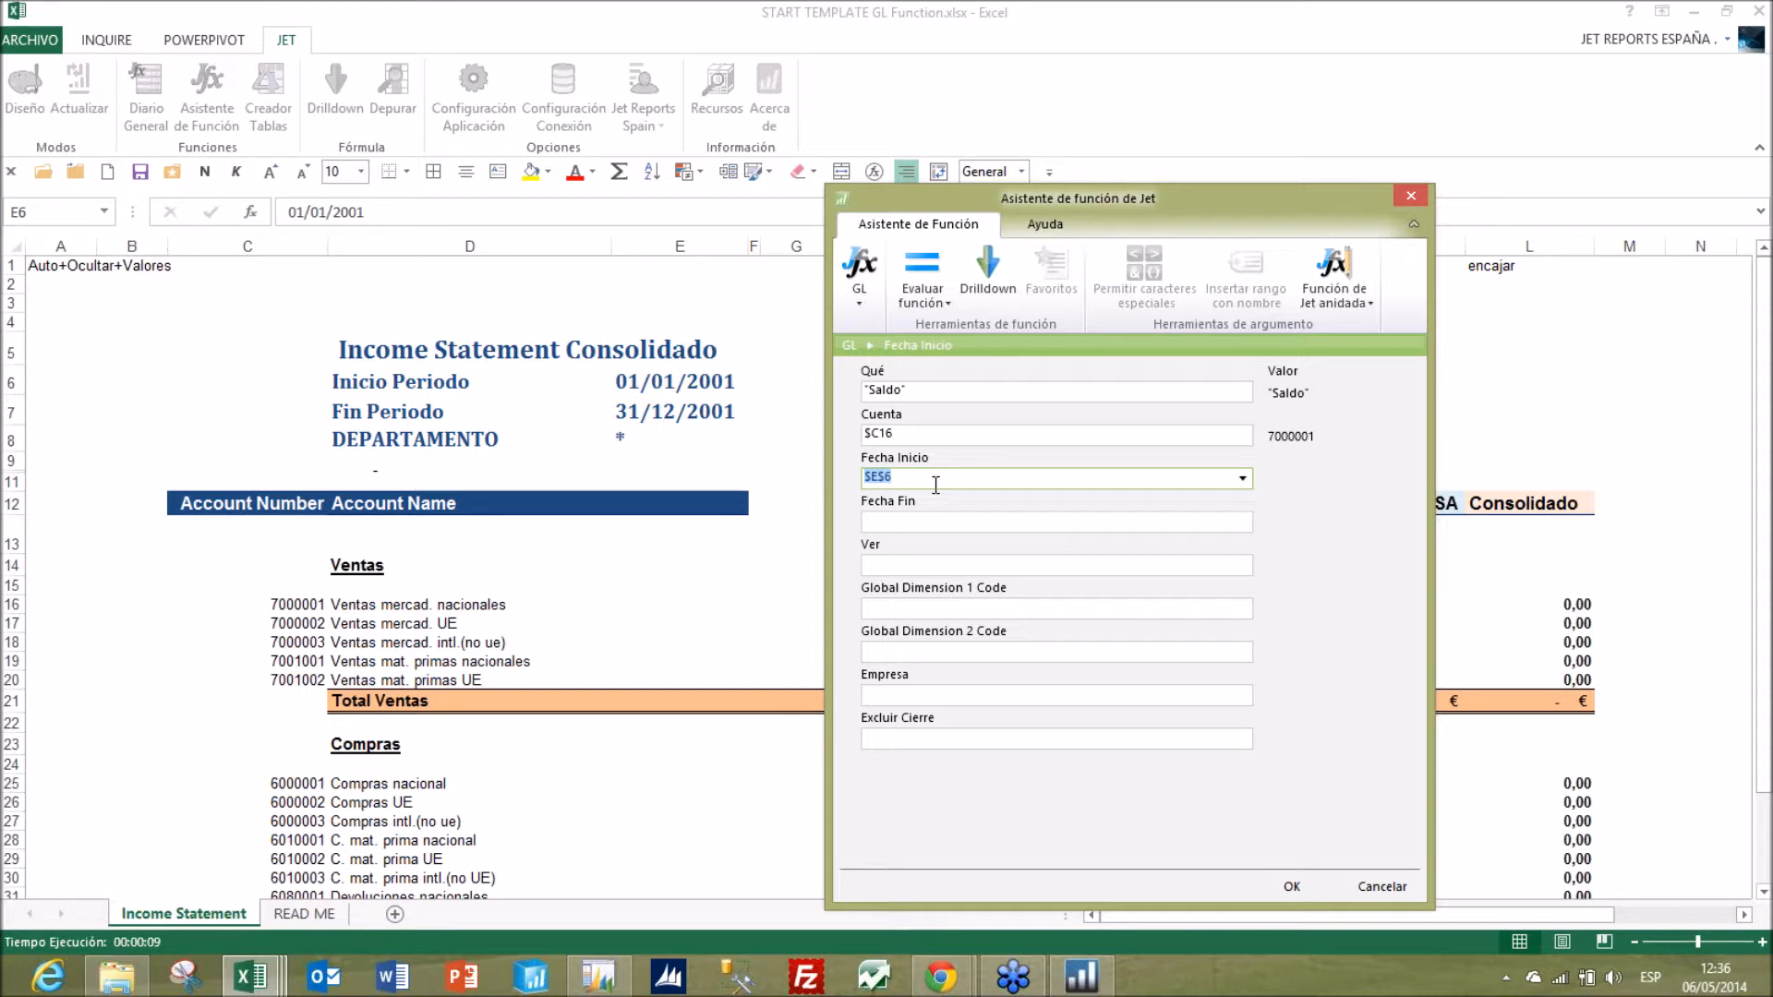
{"action": "key", "text": "Tab"}
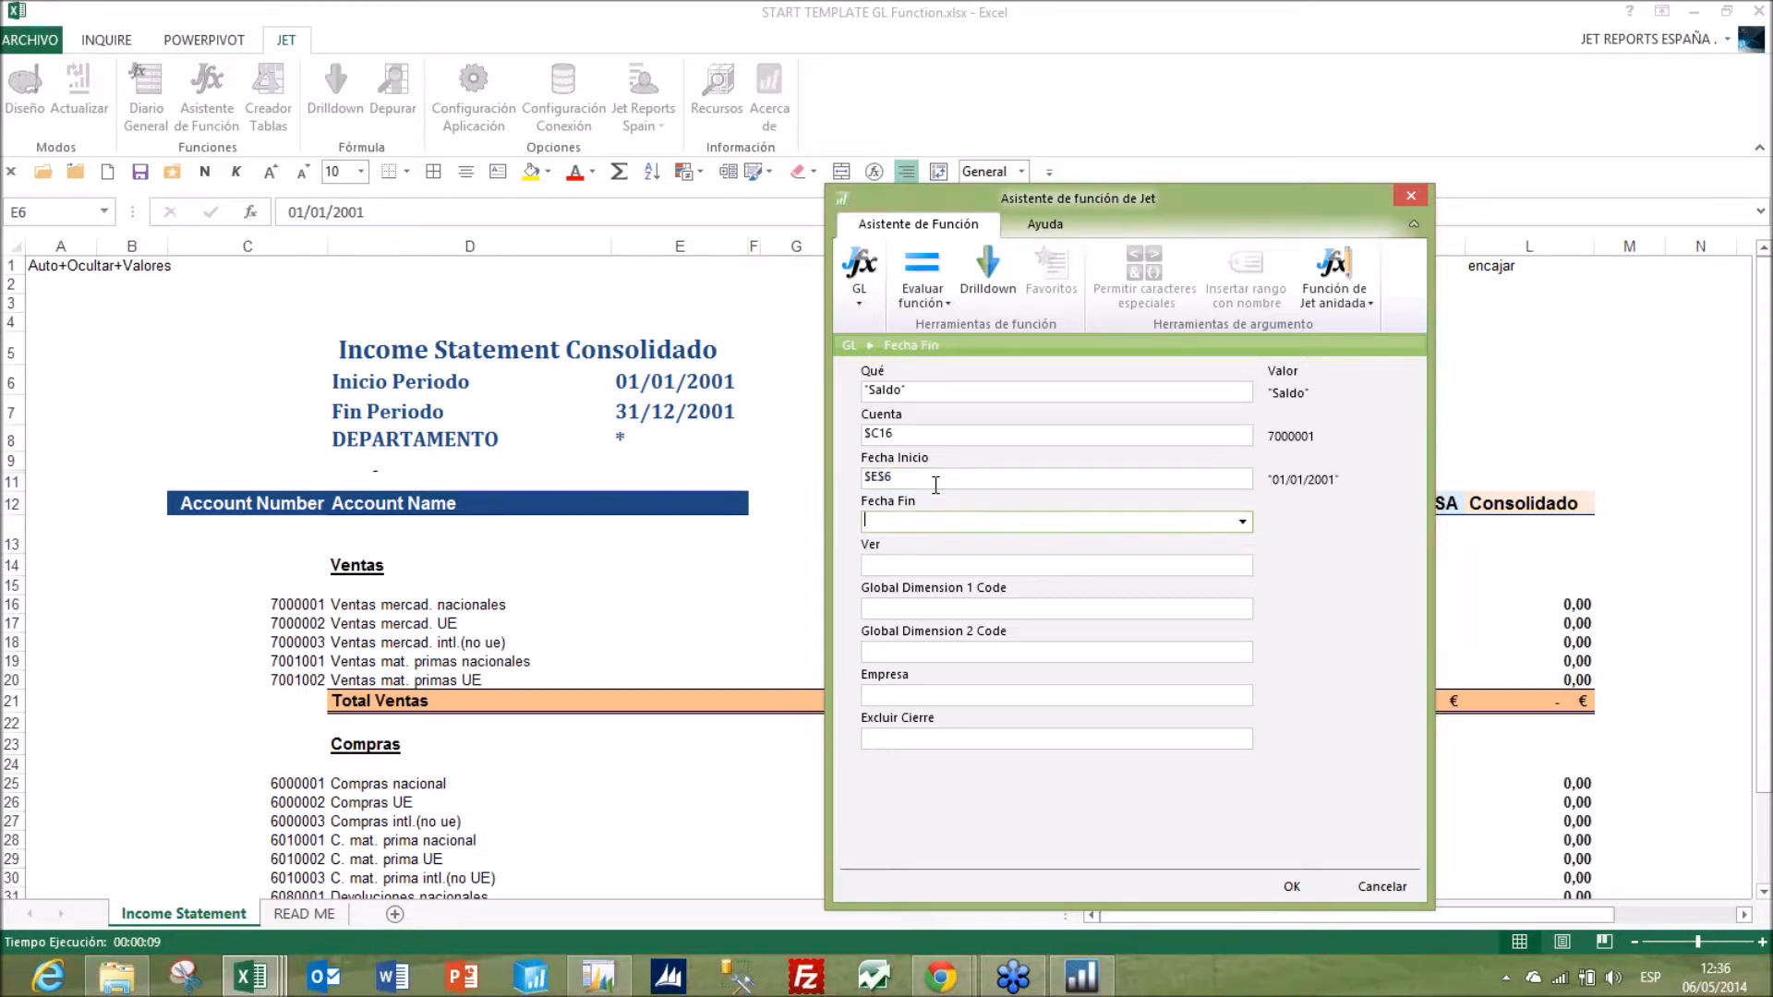
- Link the Fecha Fin argument to the Fin Periodo date cell as $E$7
{"action": "left_click", "coordinate": [1242, 523]}
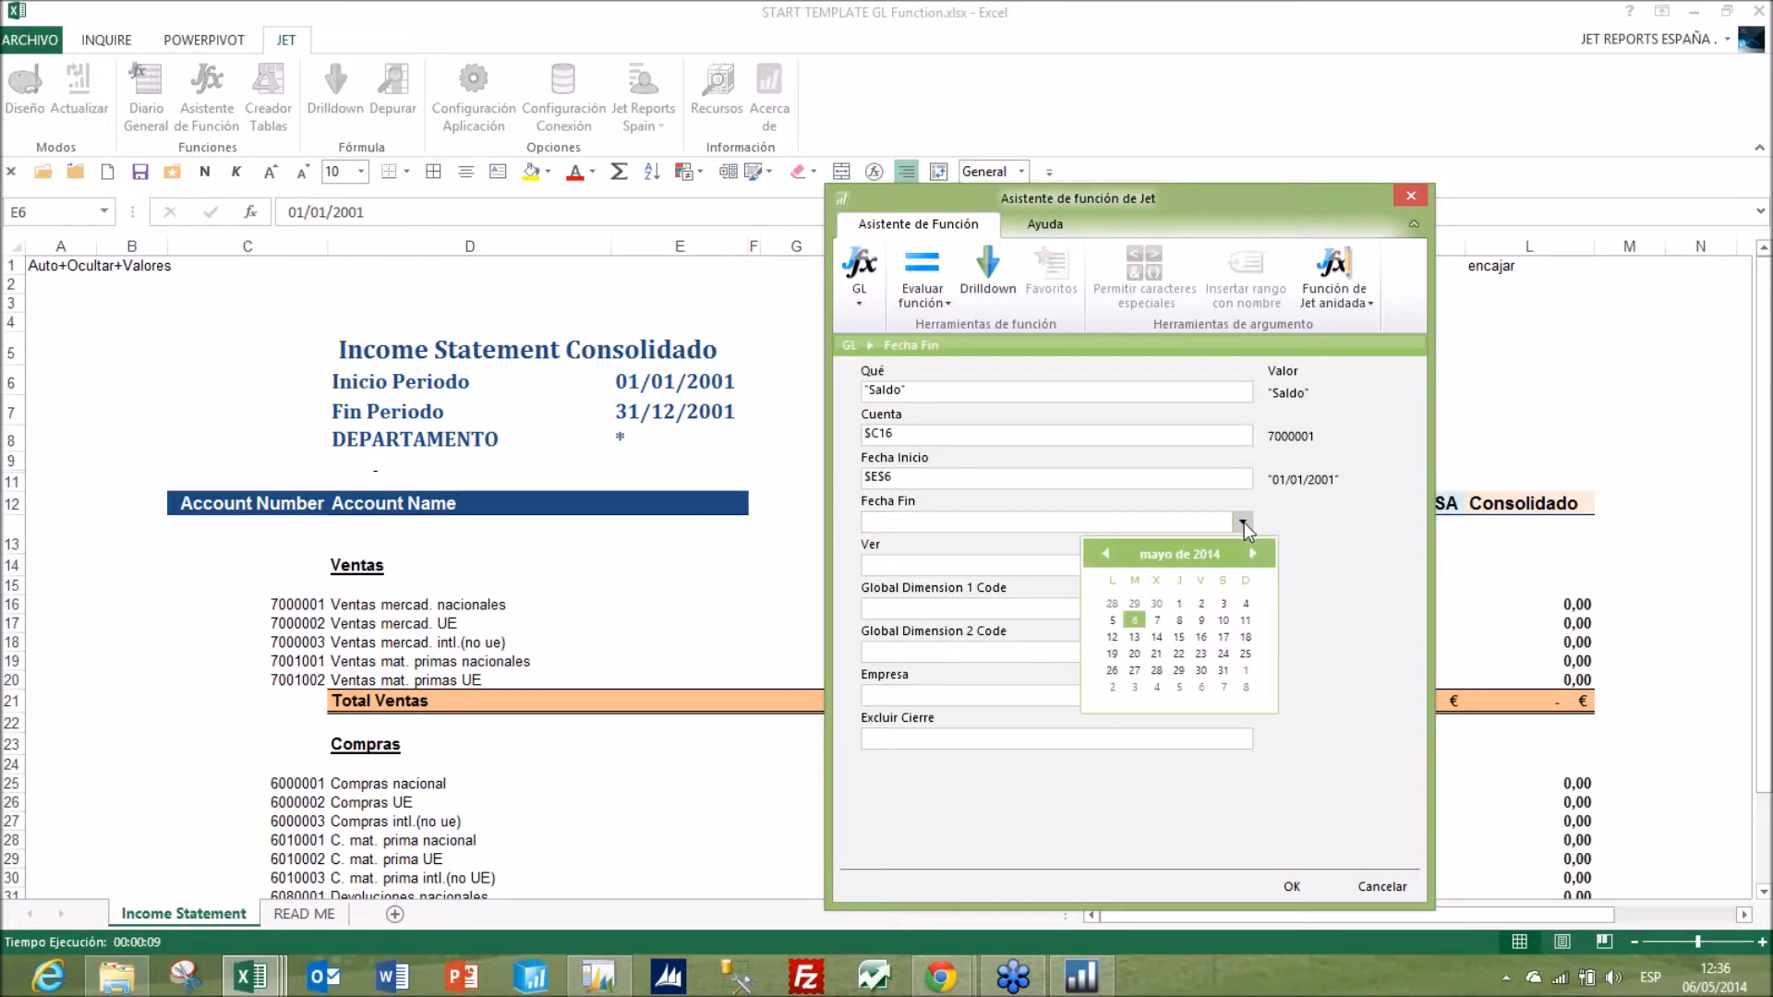
{"action": "left_click", "coordinate": [1242, 522]}
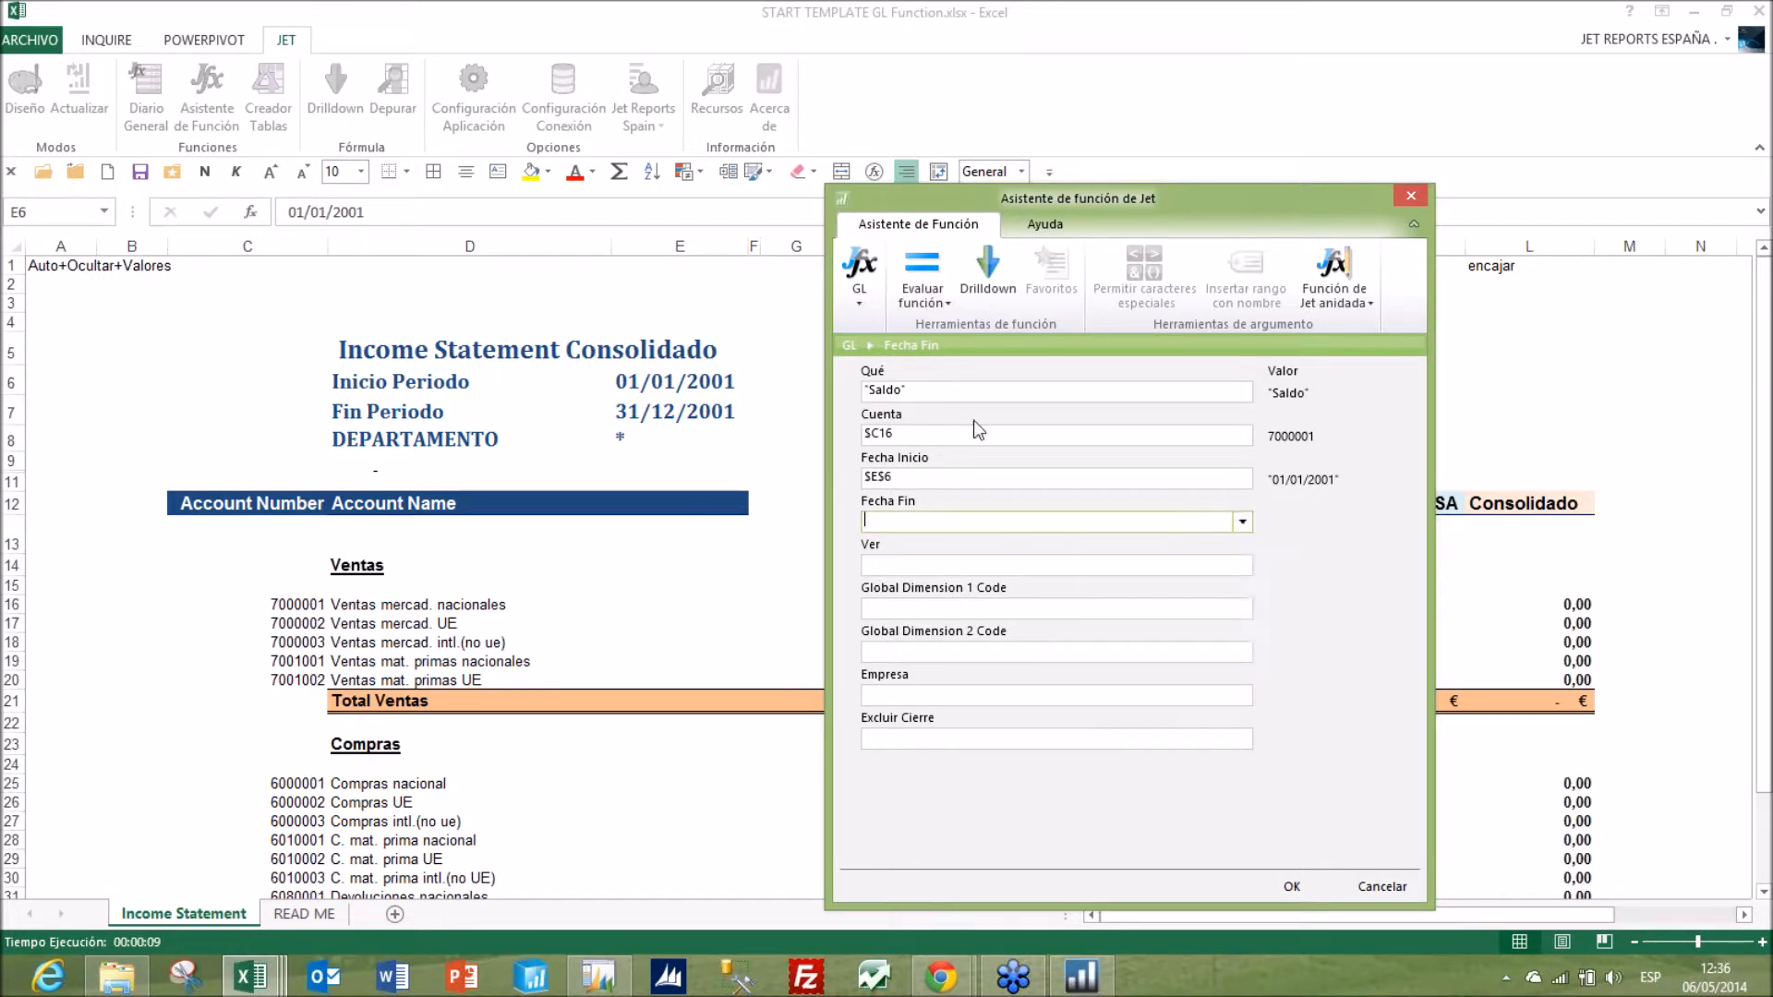
{"action": "left_click", "coordinate": [694, 422]}
{"action": "left_click", "coordinate": [1100, 521]}
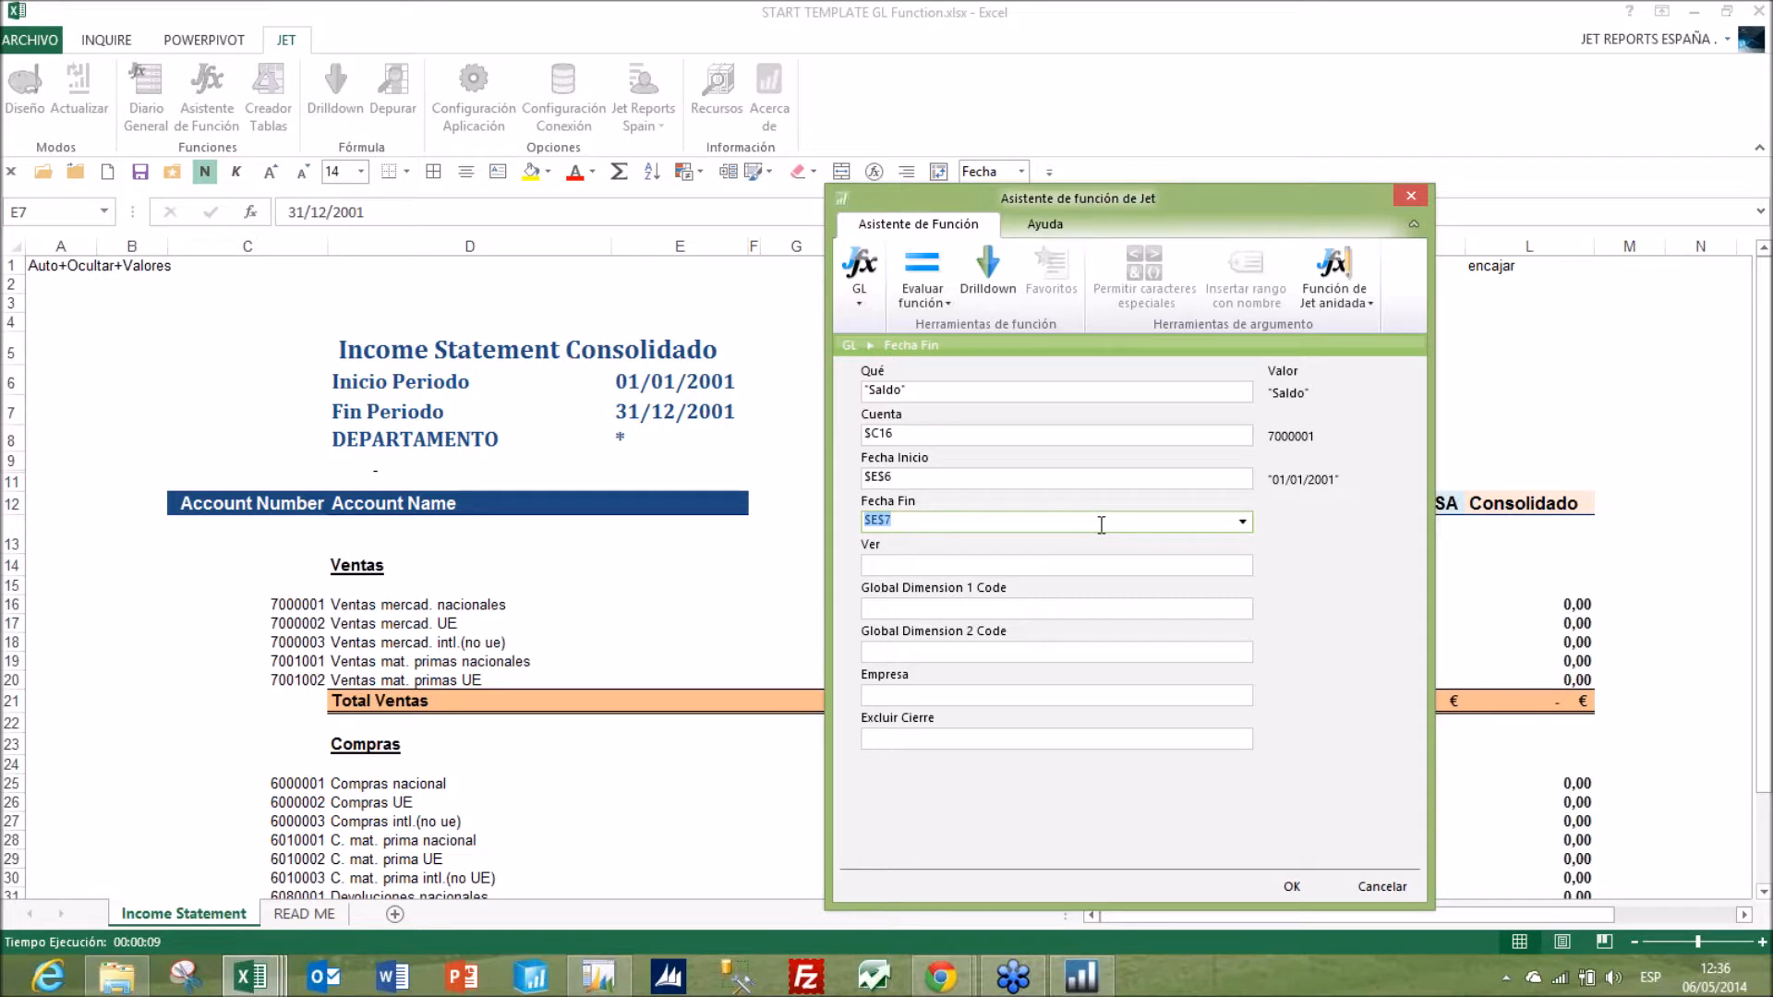
{"action": "key", "text": "Tab"}
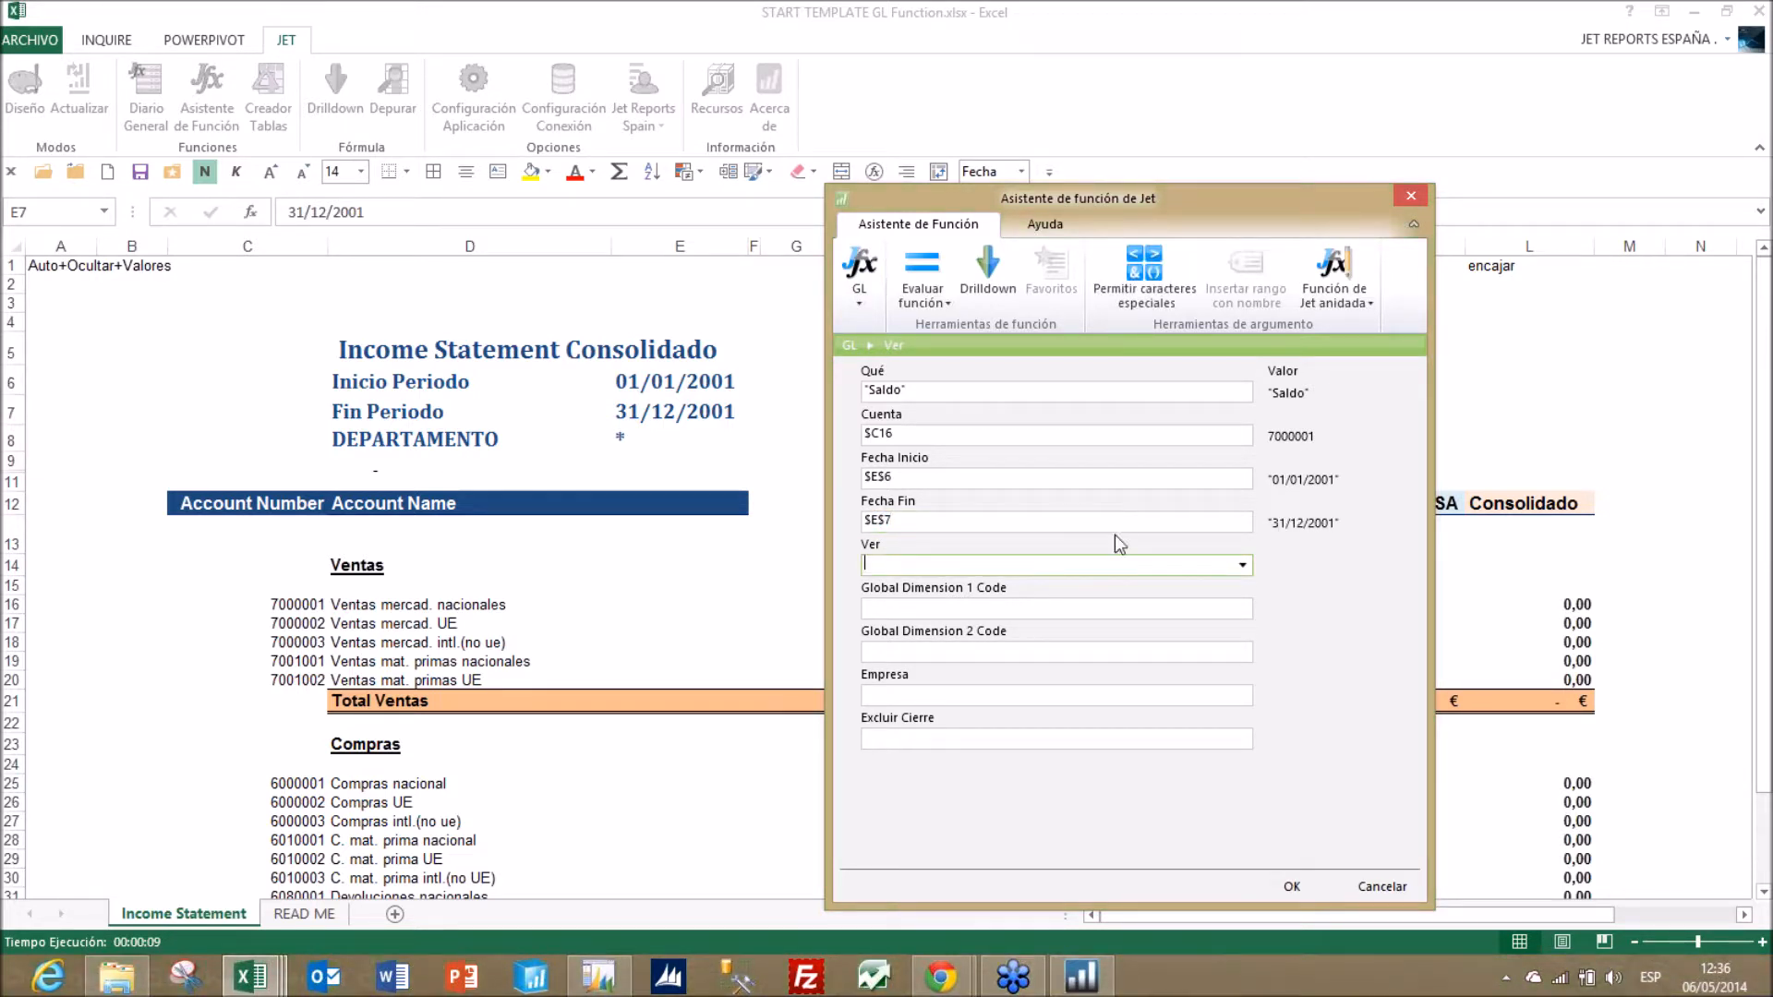
- Review the analysis views offered for Ver and the two Global Dimension Code fields, leaving them empty
{"action": "left_click", "coordinate": [1245, 566]}
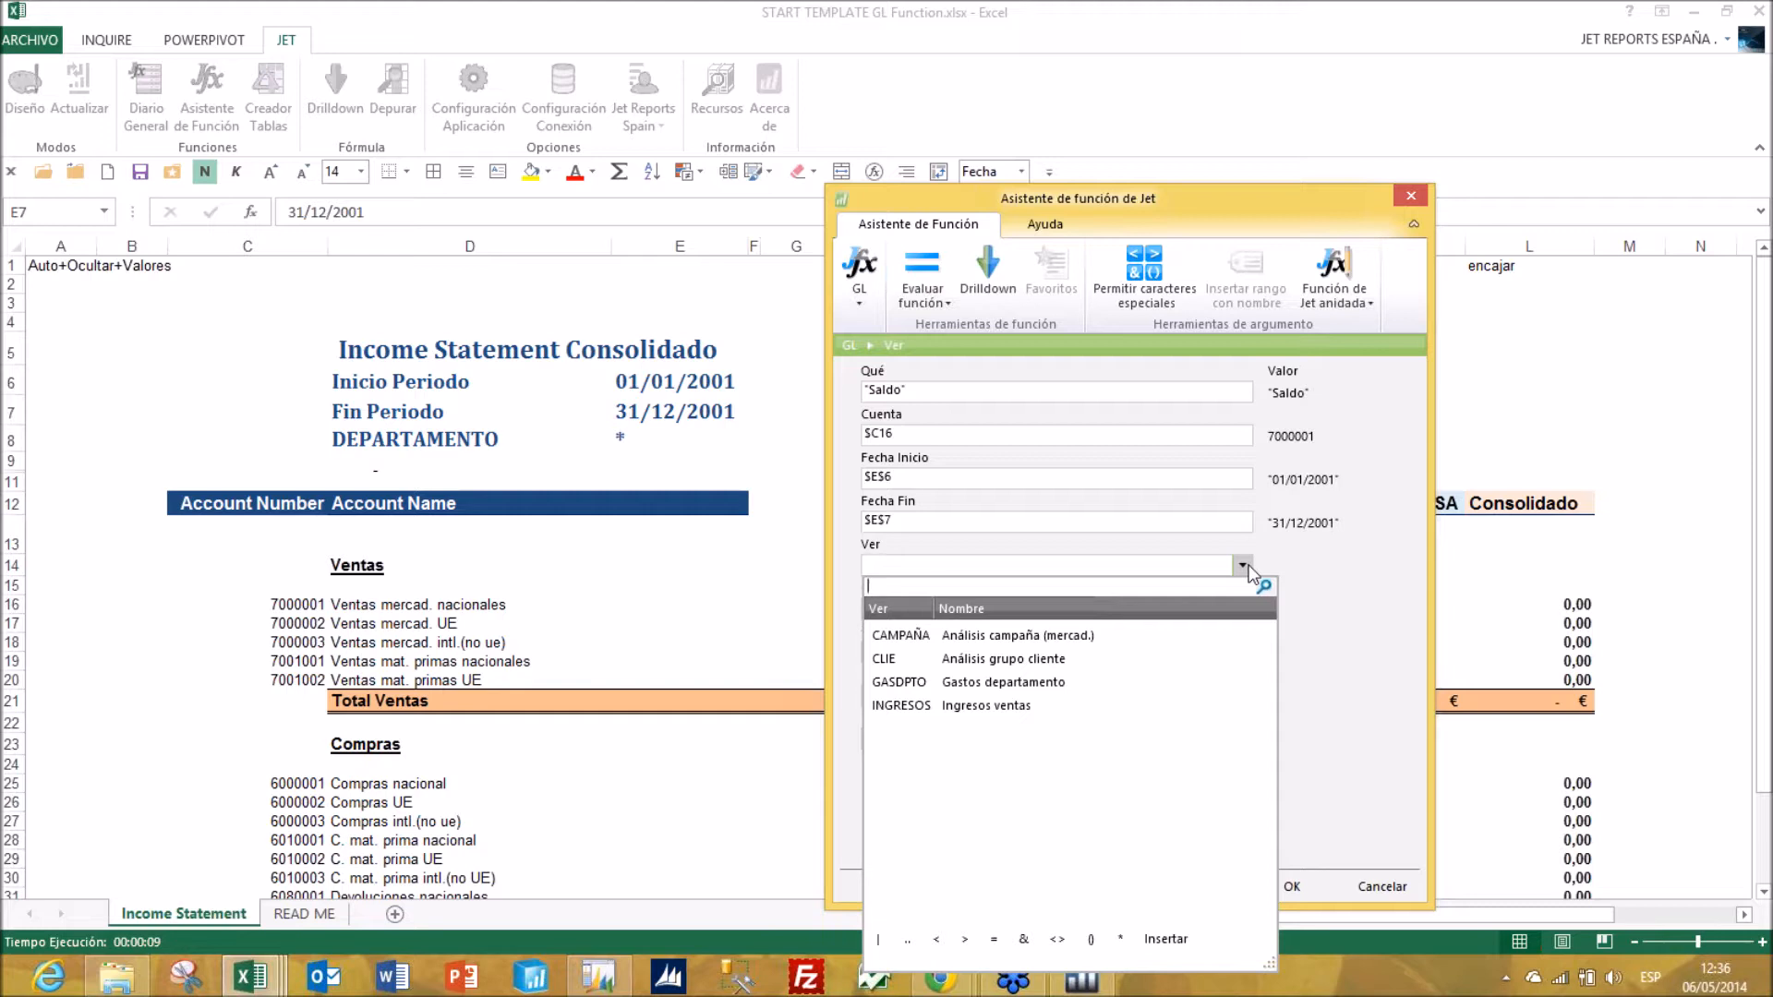
{"action": "left_click", "coordinate": [1244, 566]}
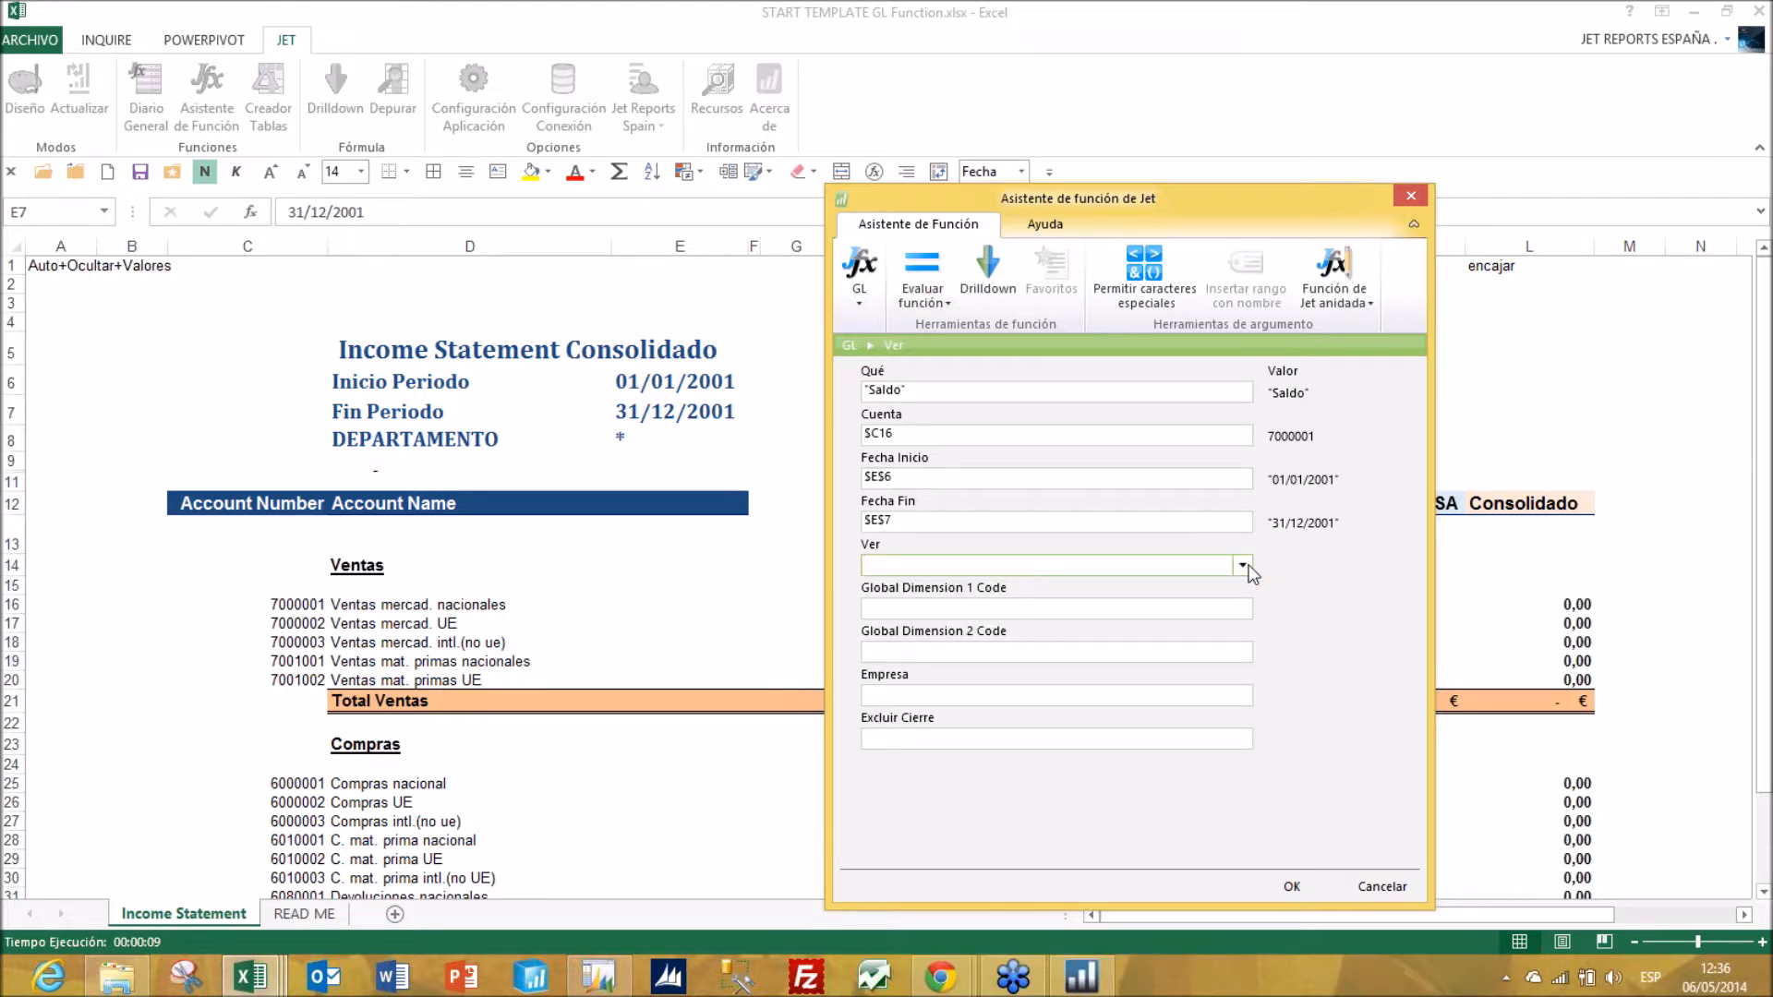
{"action": "key", "text": "Tab"}
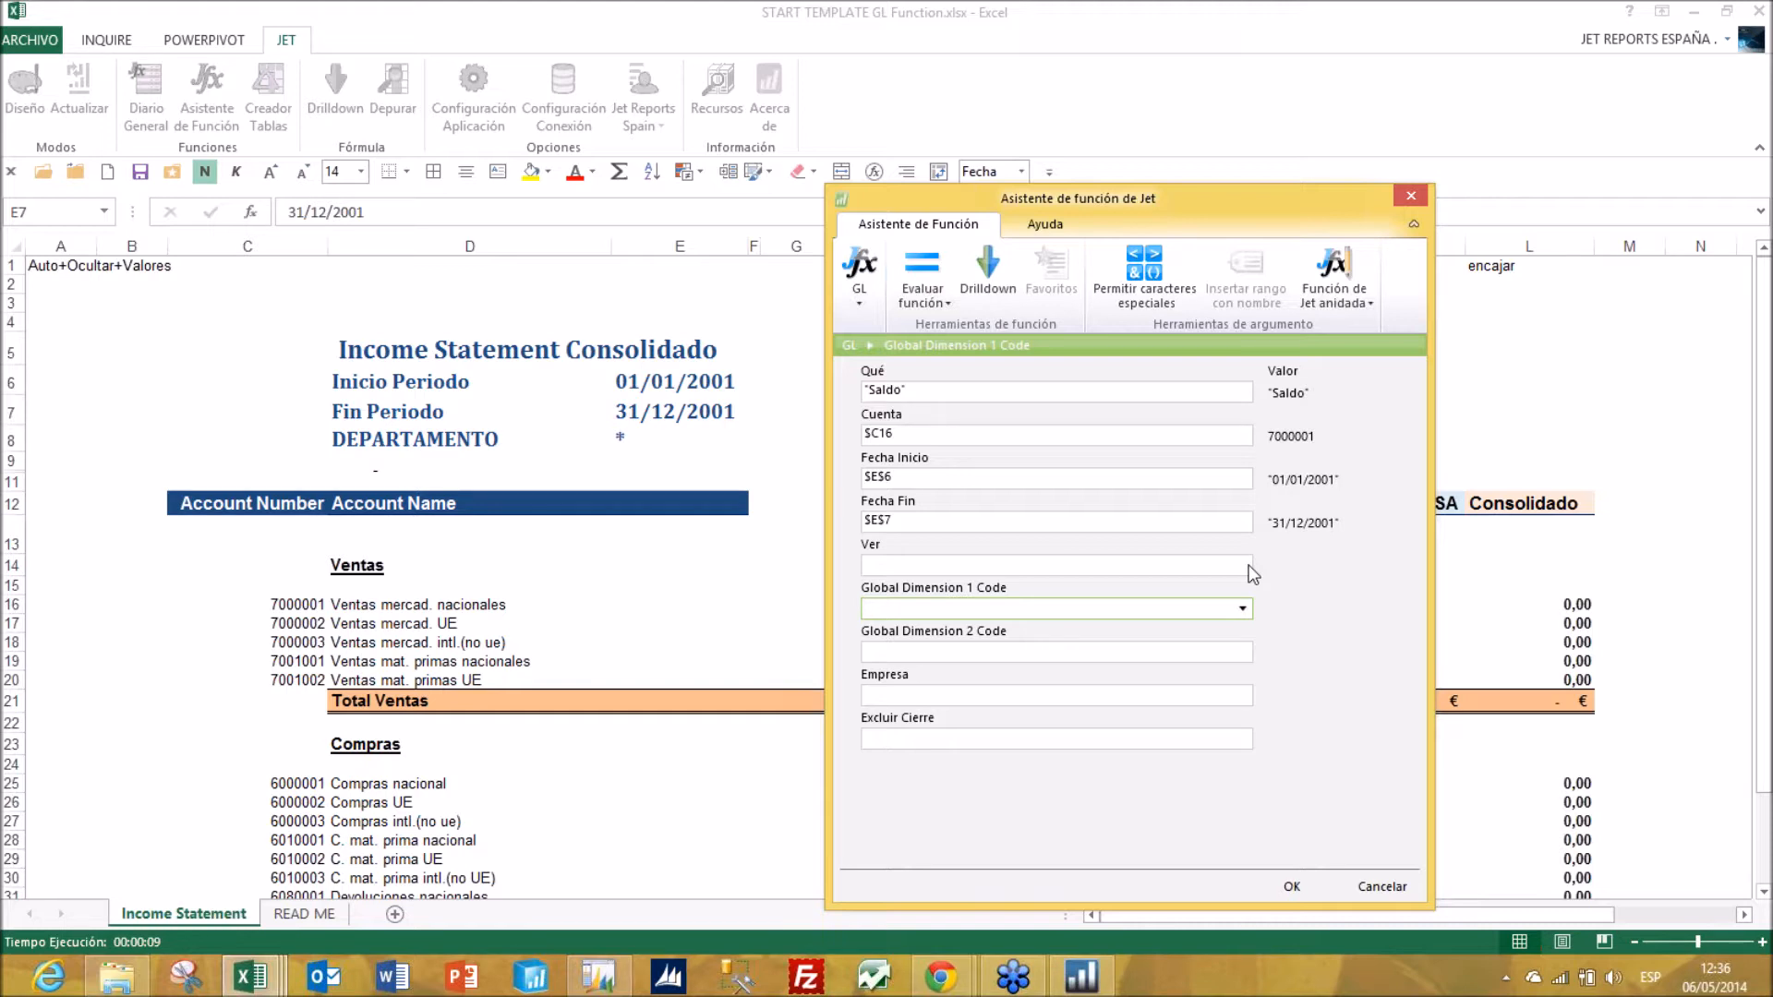
{"action": "key", "text": "alt+Down"}
{"action": "key", "text": "Escape"}
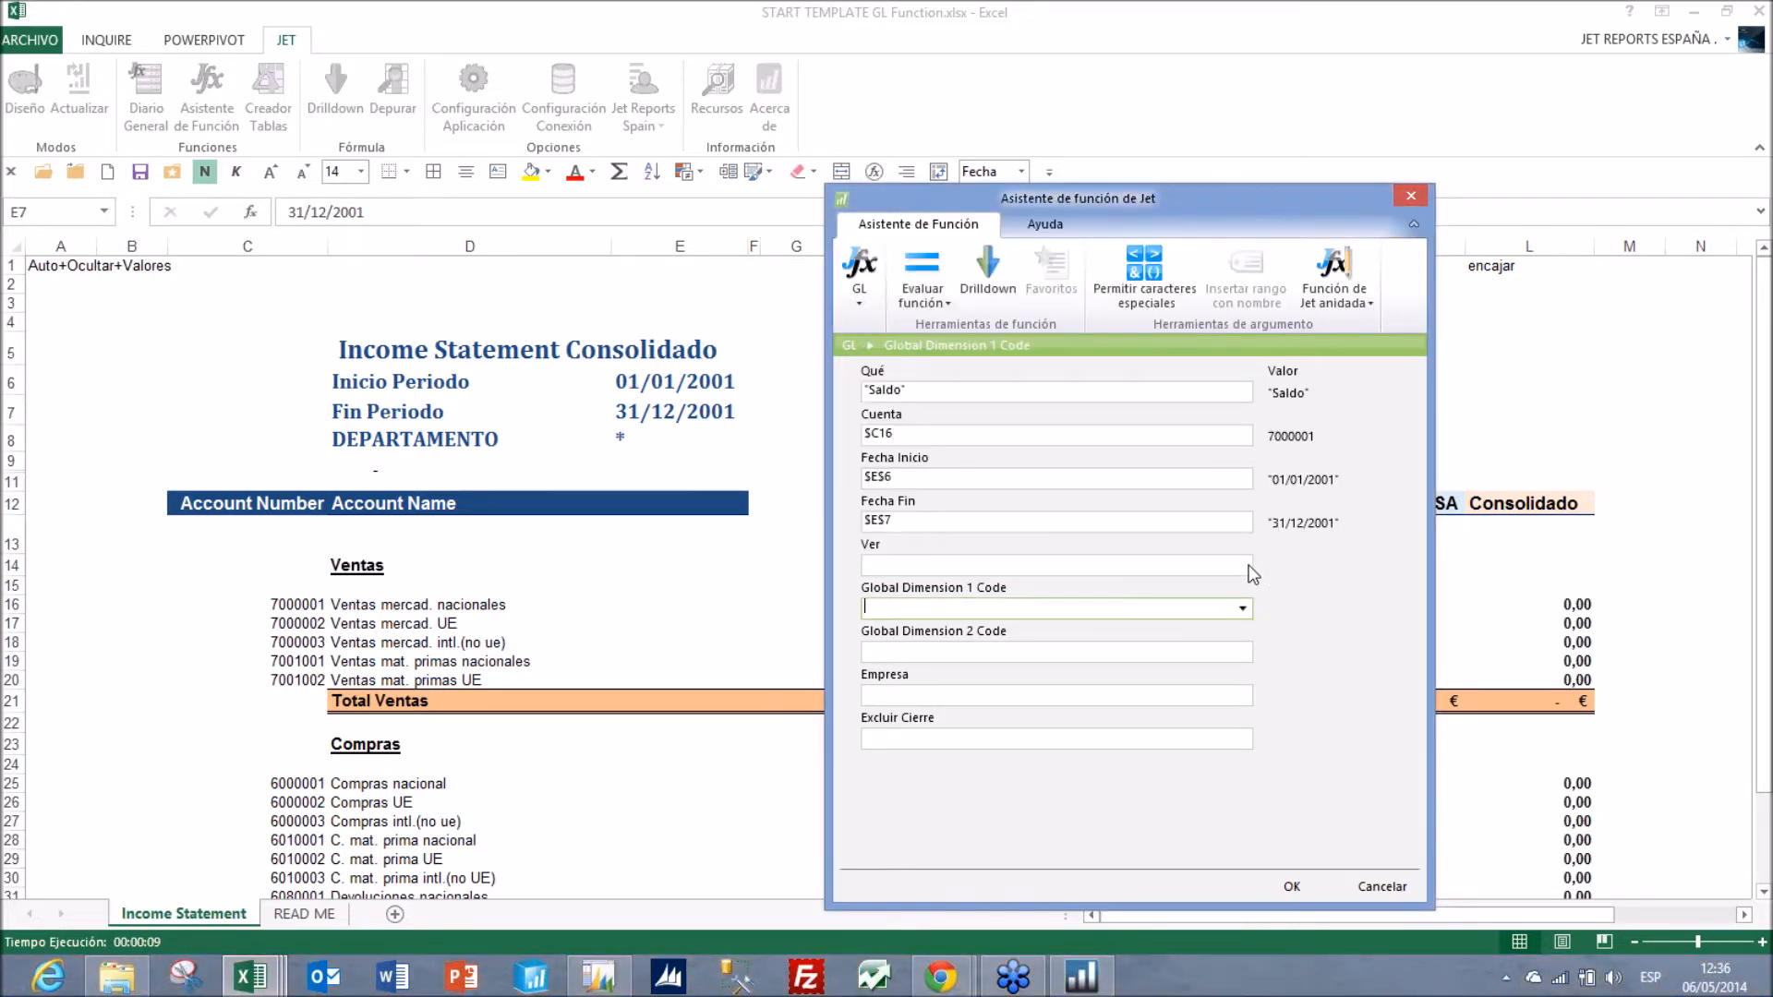
{"action": "key", "text": "Tab"}
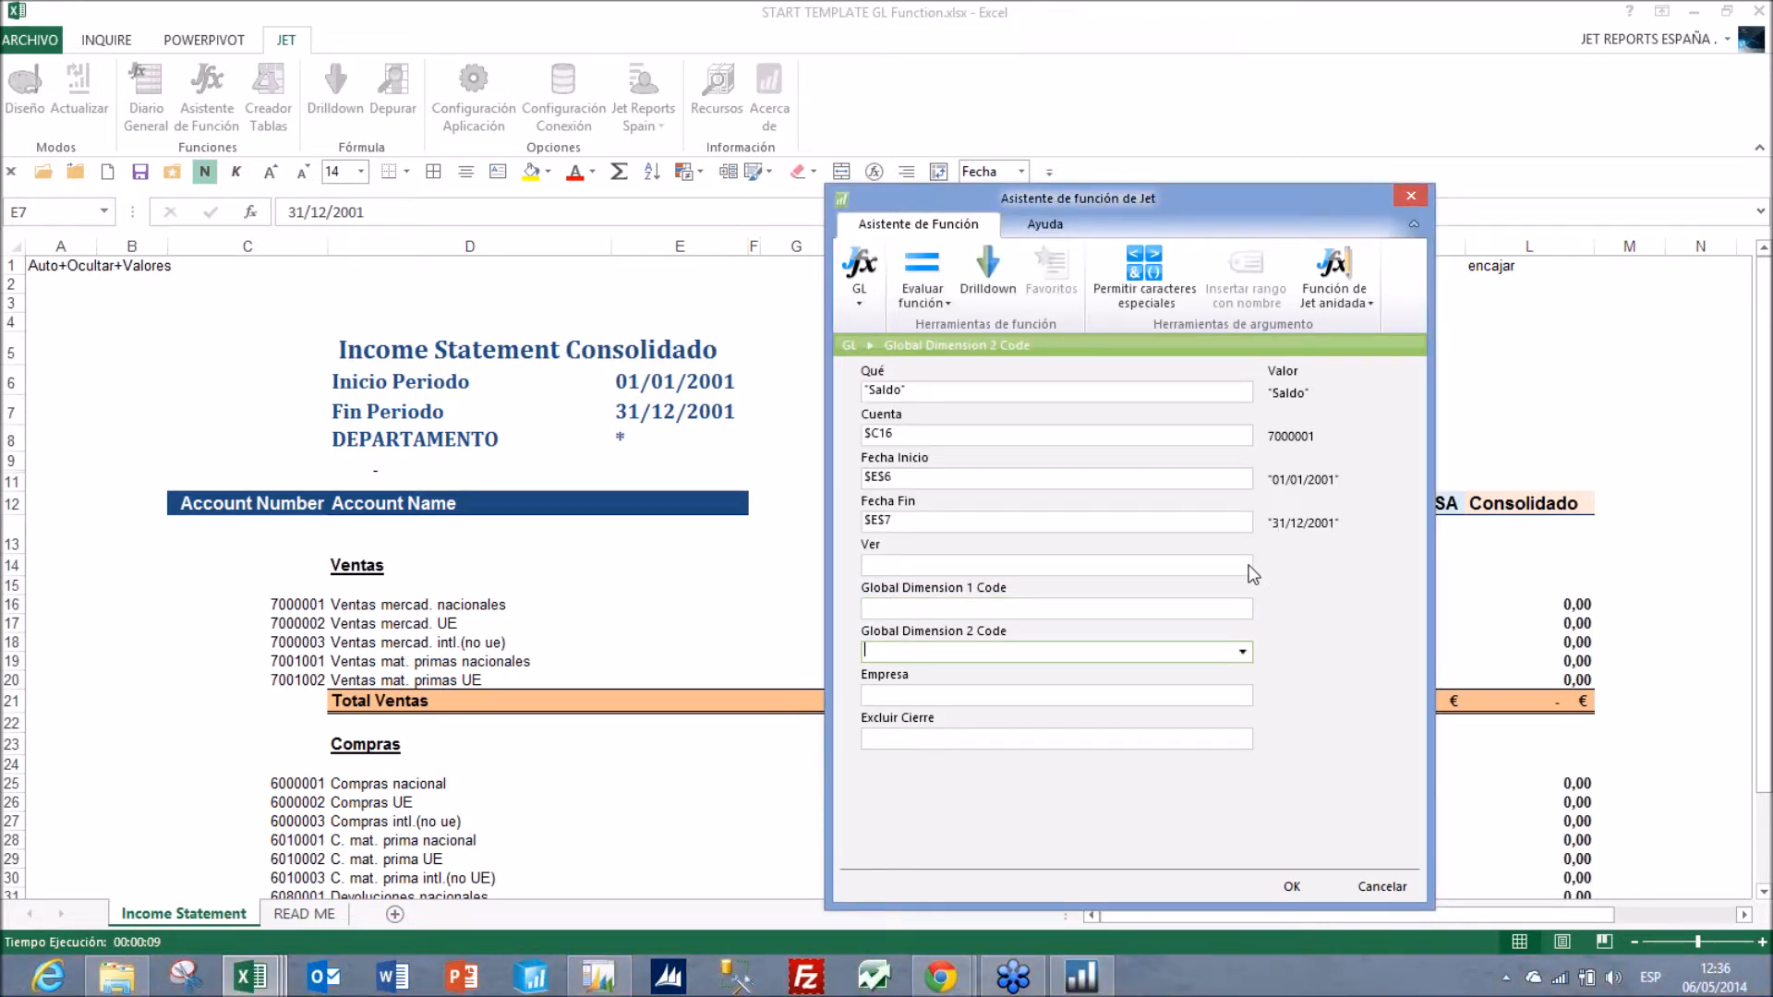
{"action": "key", "text": "shift+Tab"}
{"action": "key", "text": "shift+Tab"}
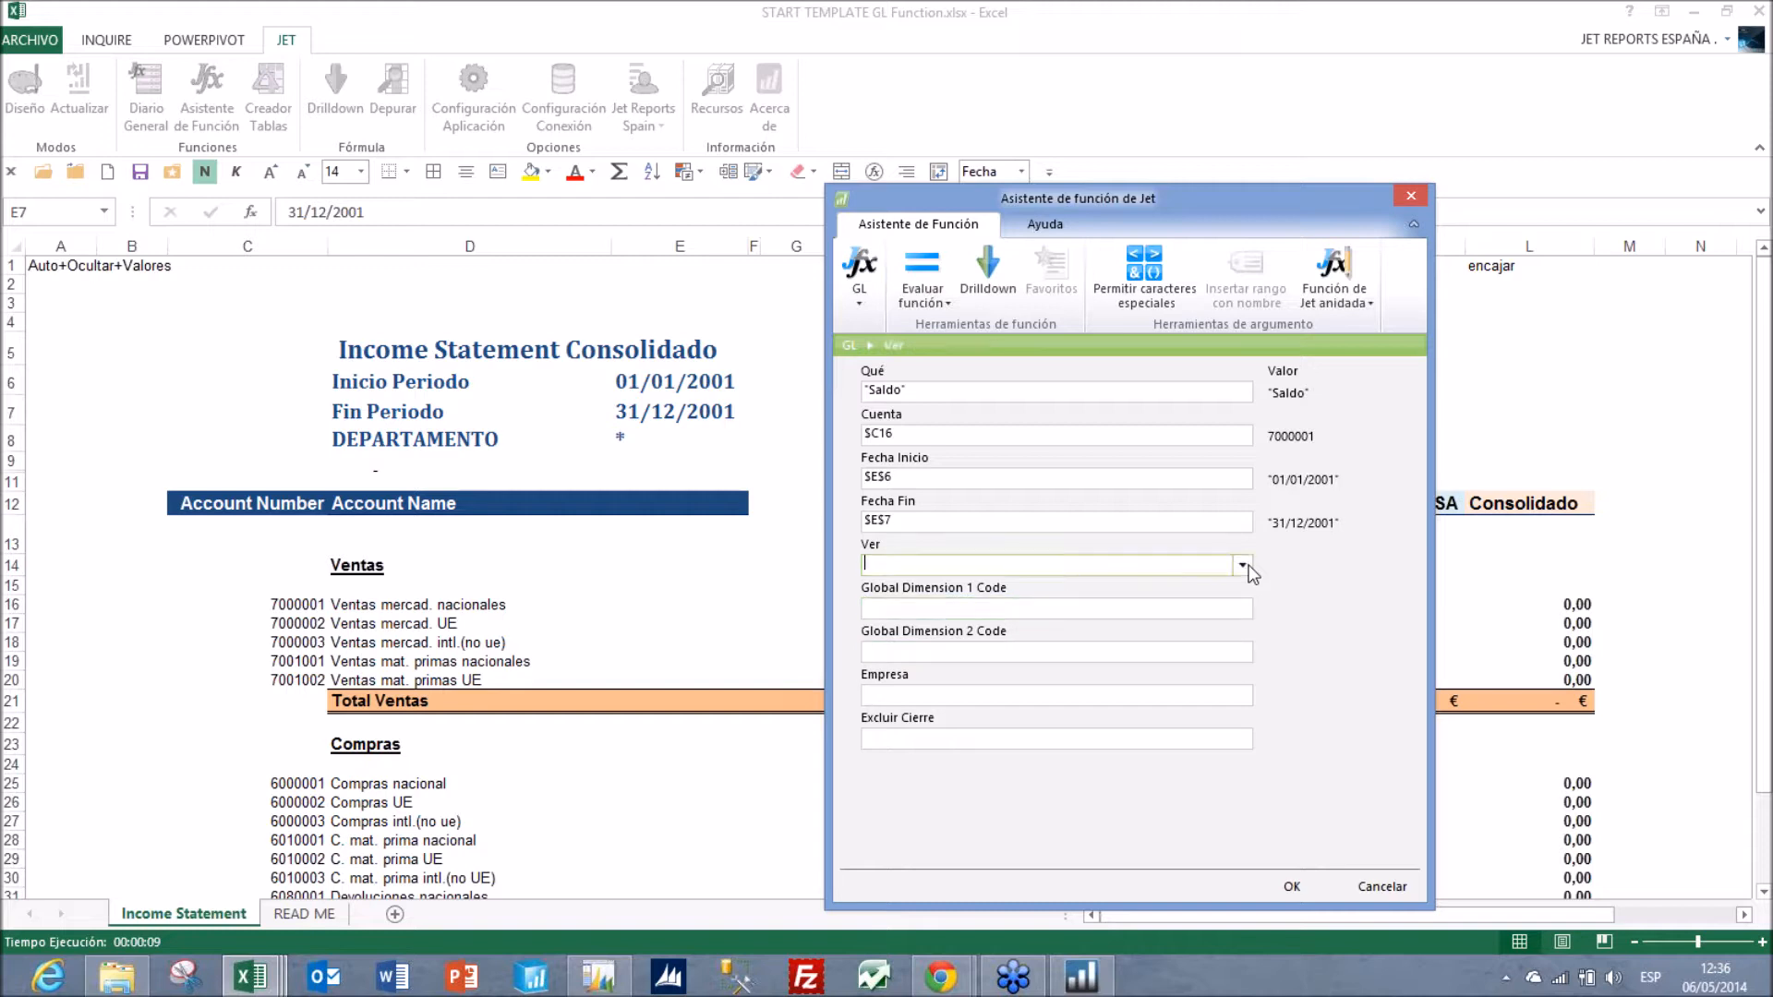
- Try the CAMPAÑA view in Ver, go through its dimension code fields, and clear Ver again
{"action": "left_click", "coordinate": [1249, 566]}
{"action": "left_click", "coordinate": [1248, 566]}
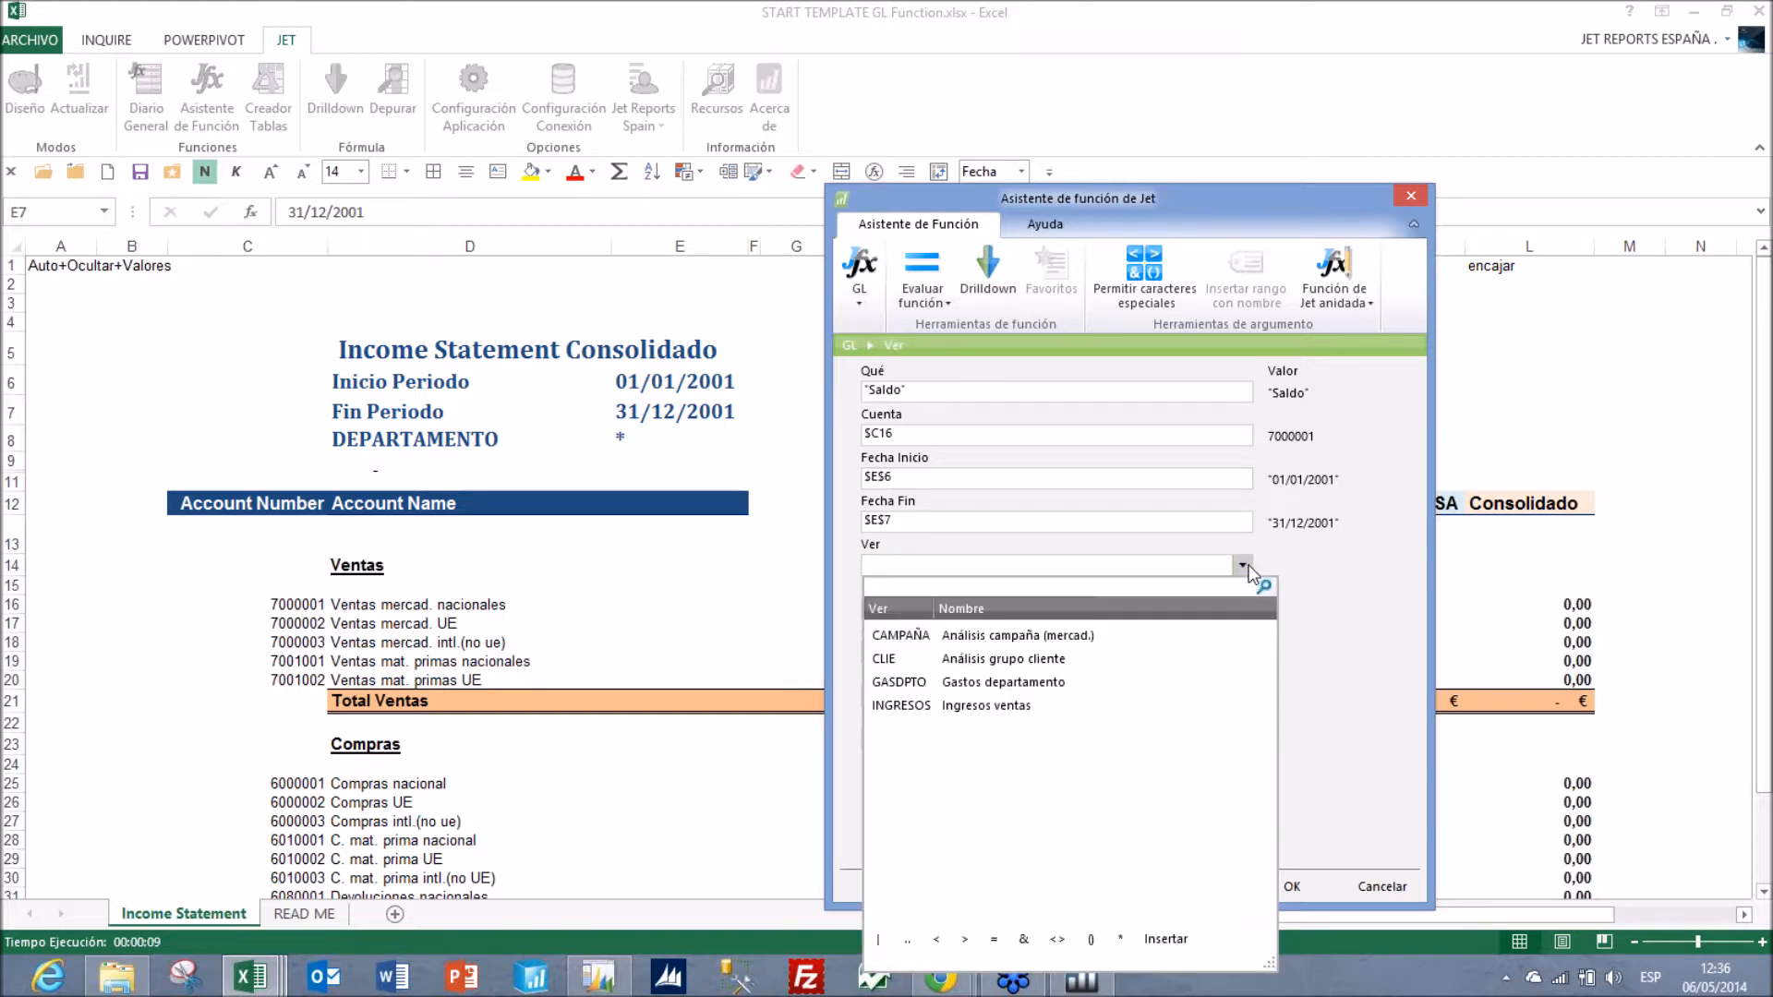
{"action": "key", "text": "Down"}
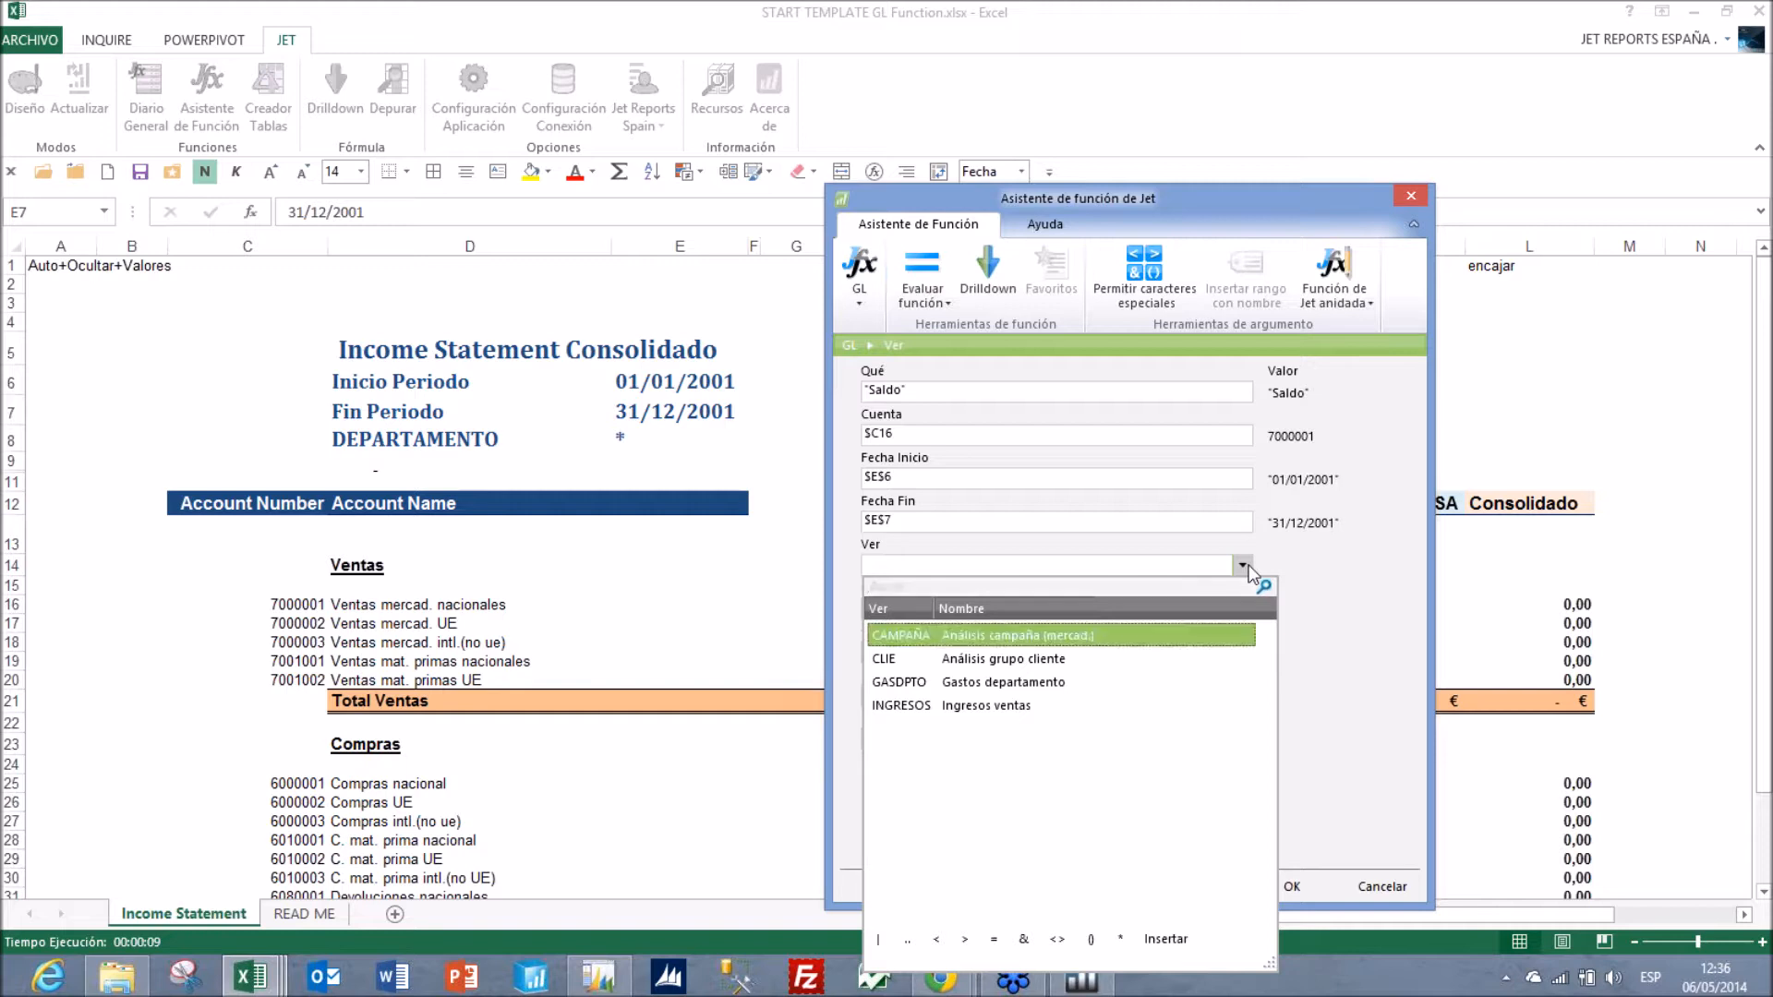
{"action": "key", "text": "Return"}
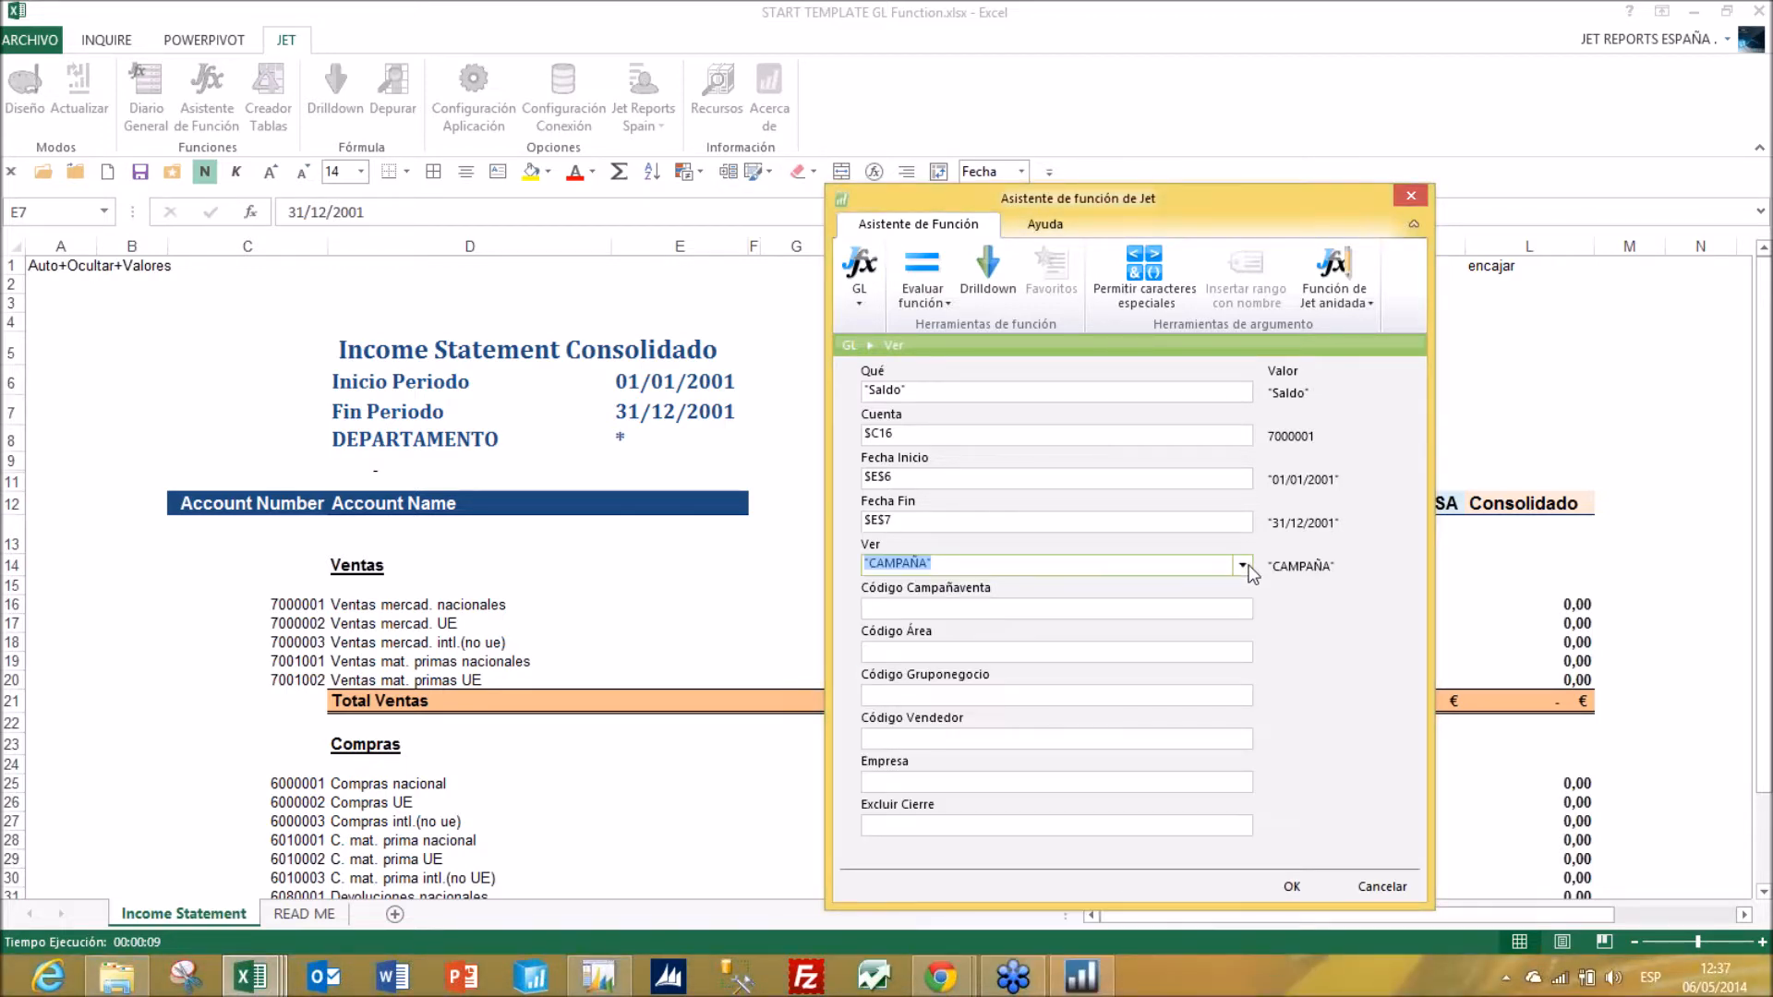
{"action": "key", "text": "Tab"}
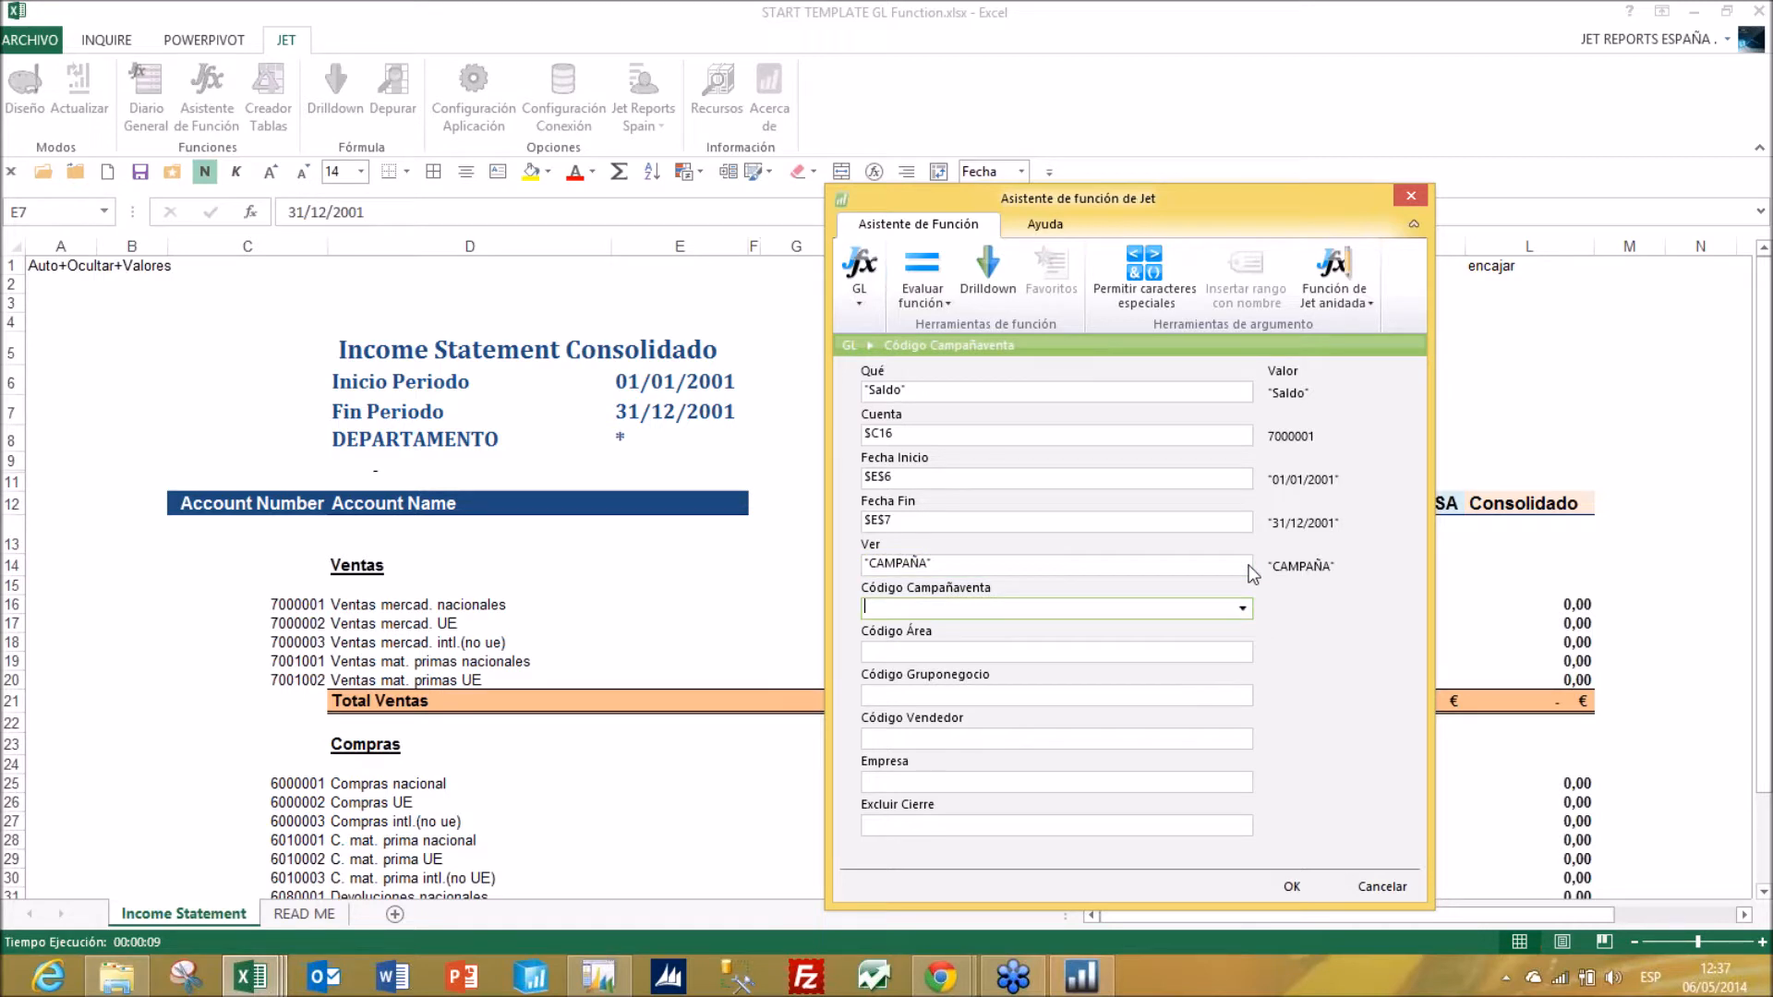
{"action": "key", "text": "Tab"}
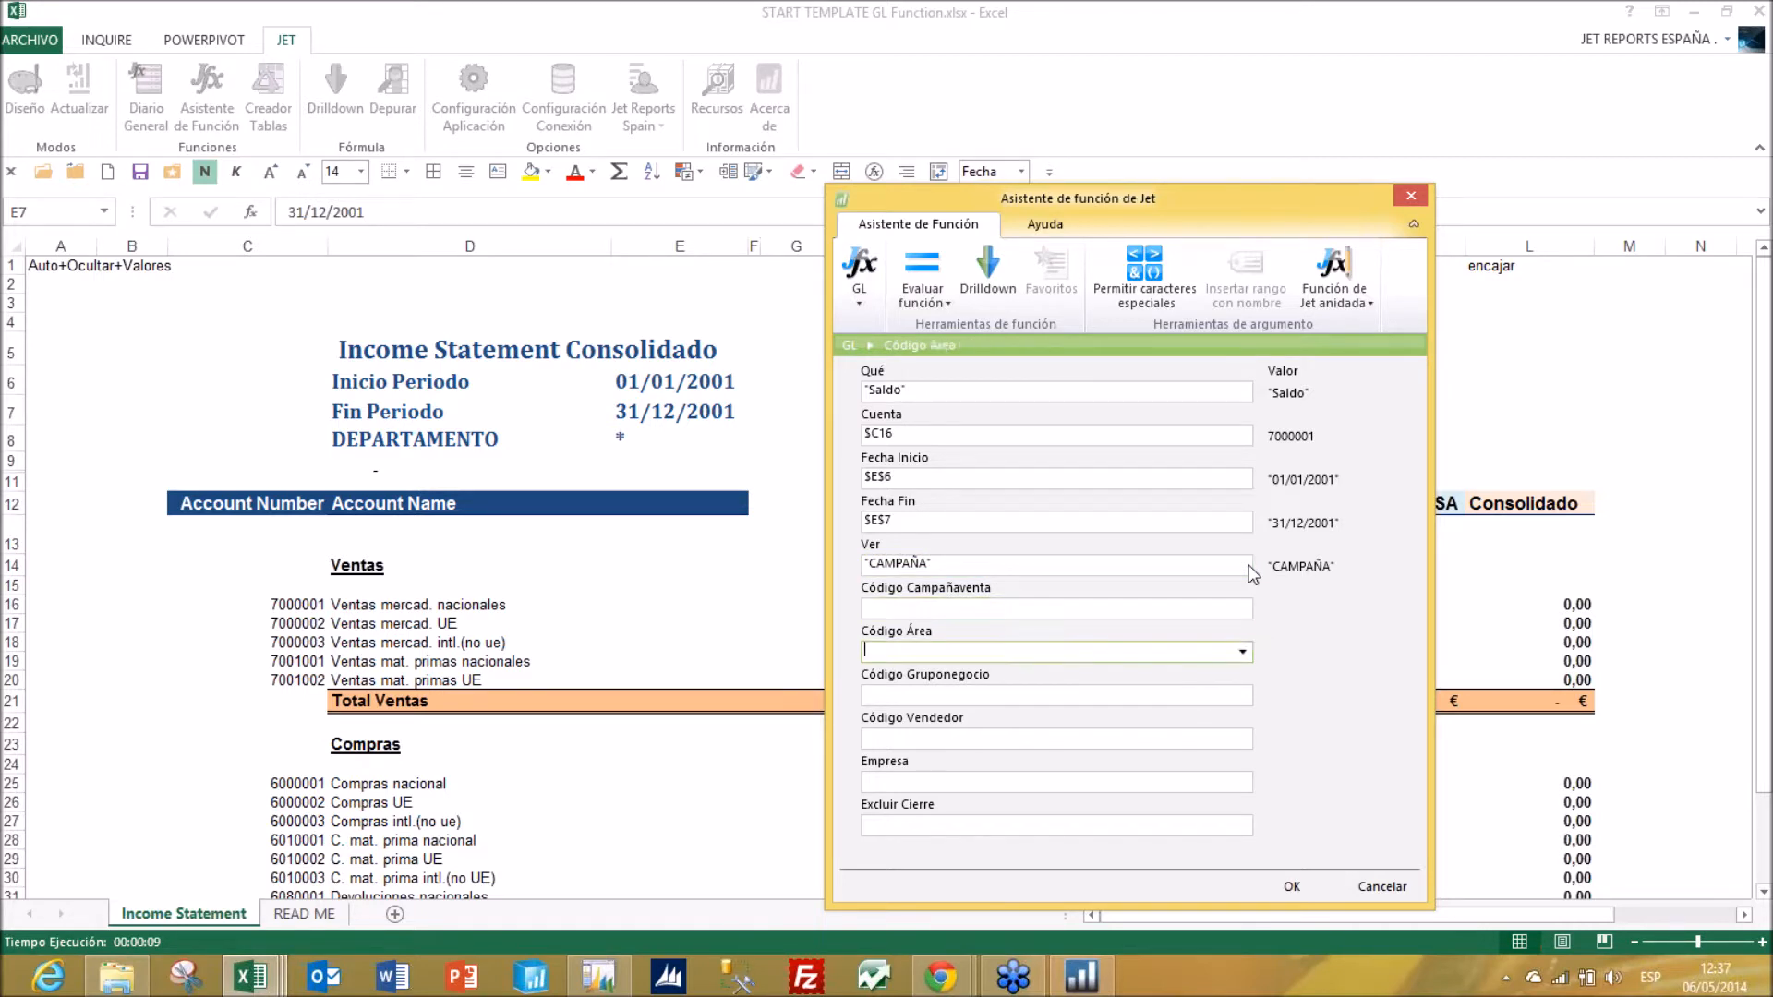
{"action": "key", "text": "Tab"}
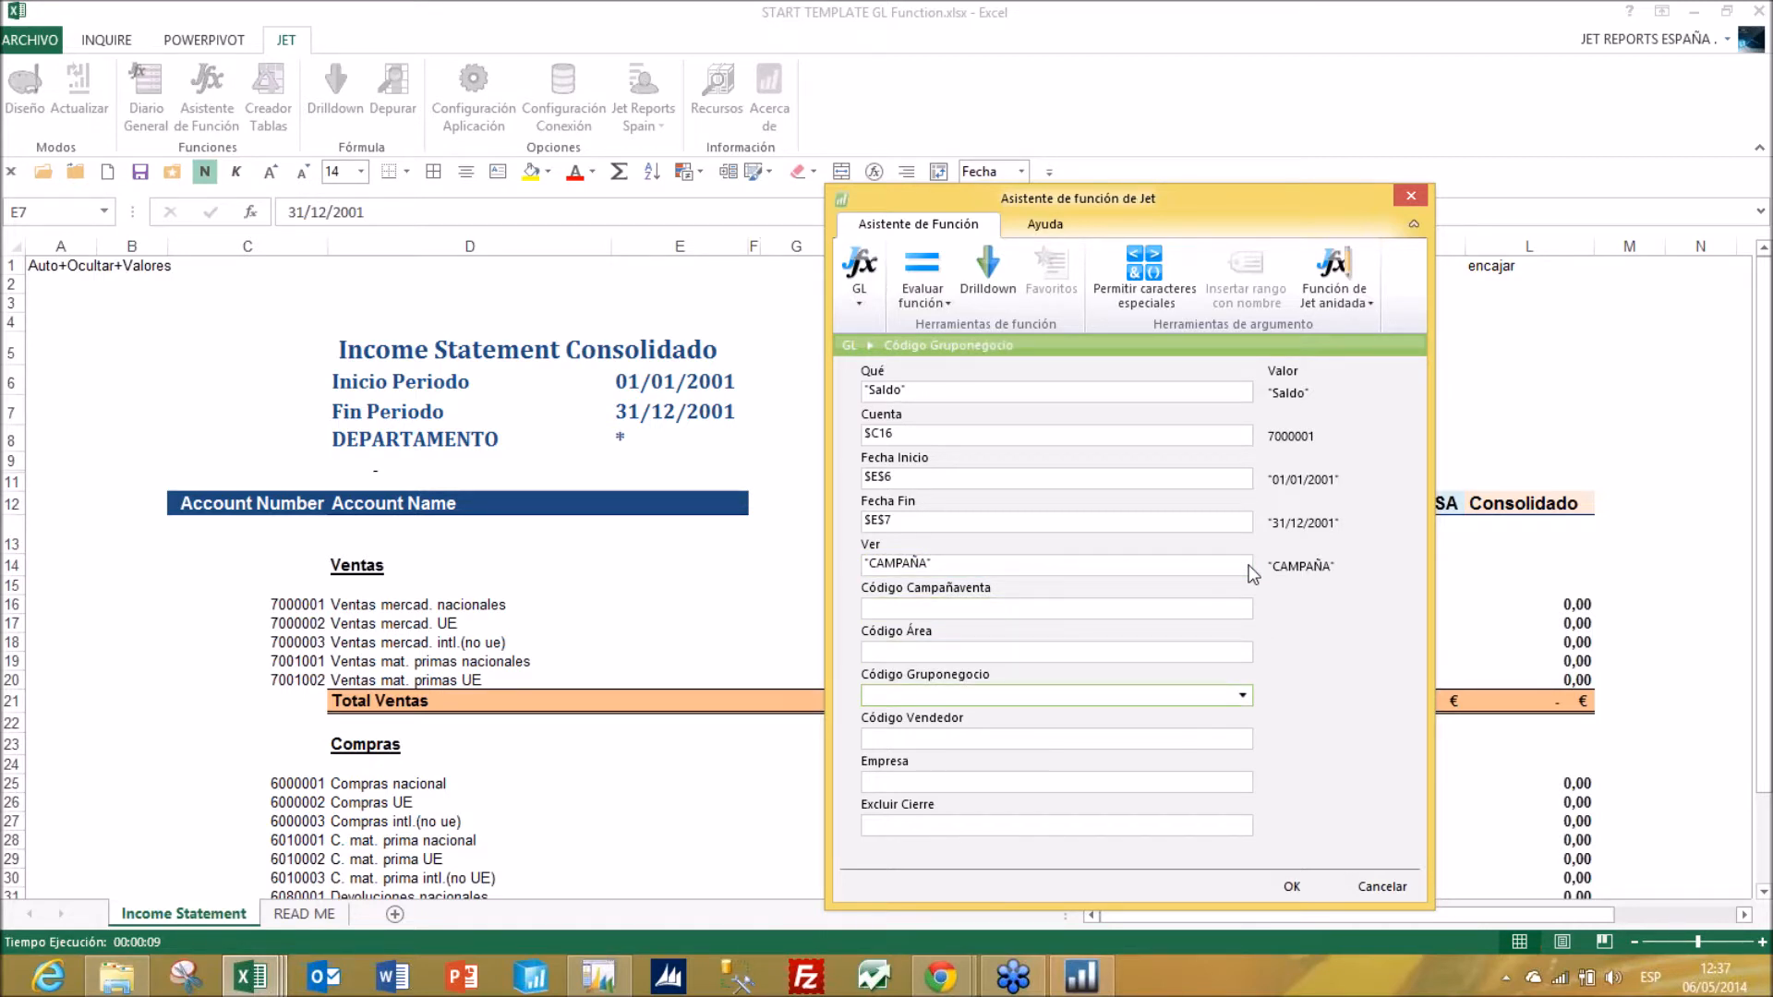
{"action": "key", "text": "Tab"}
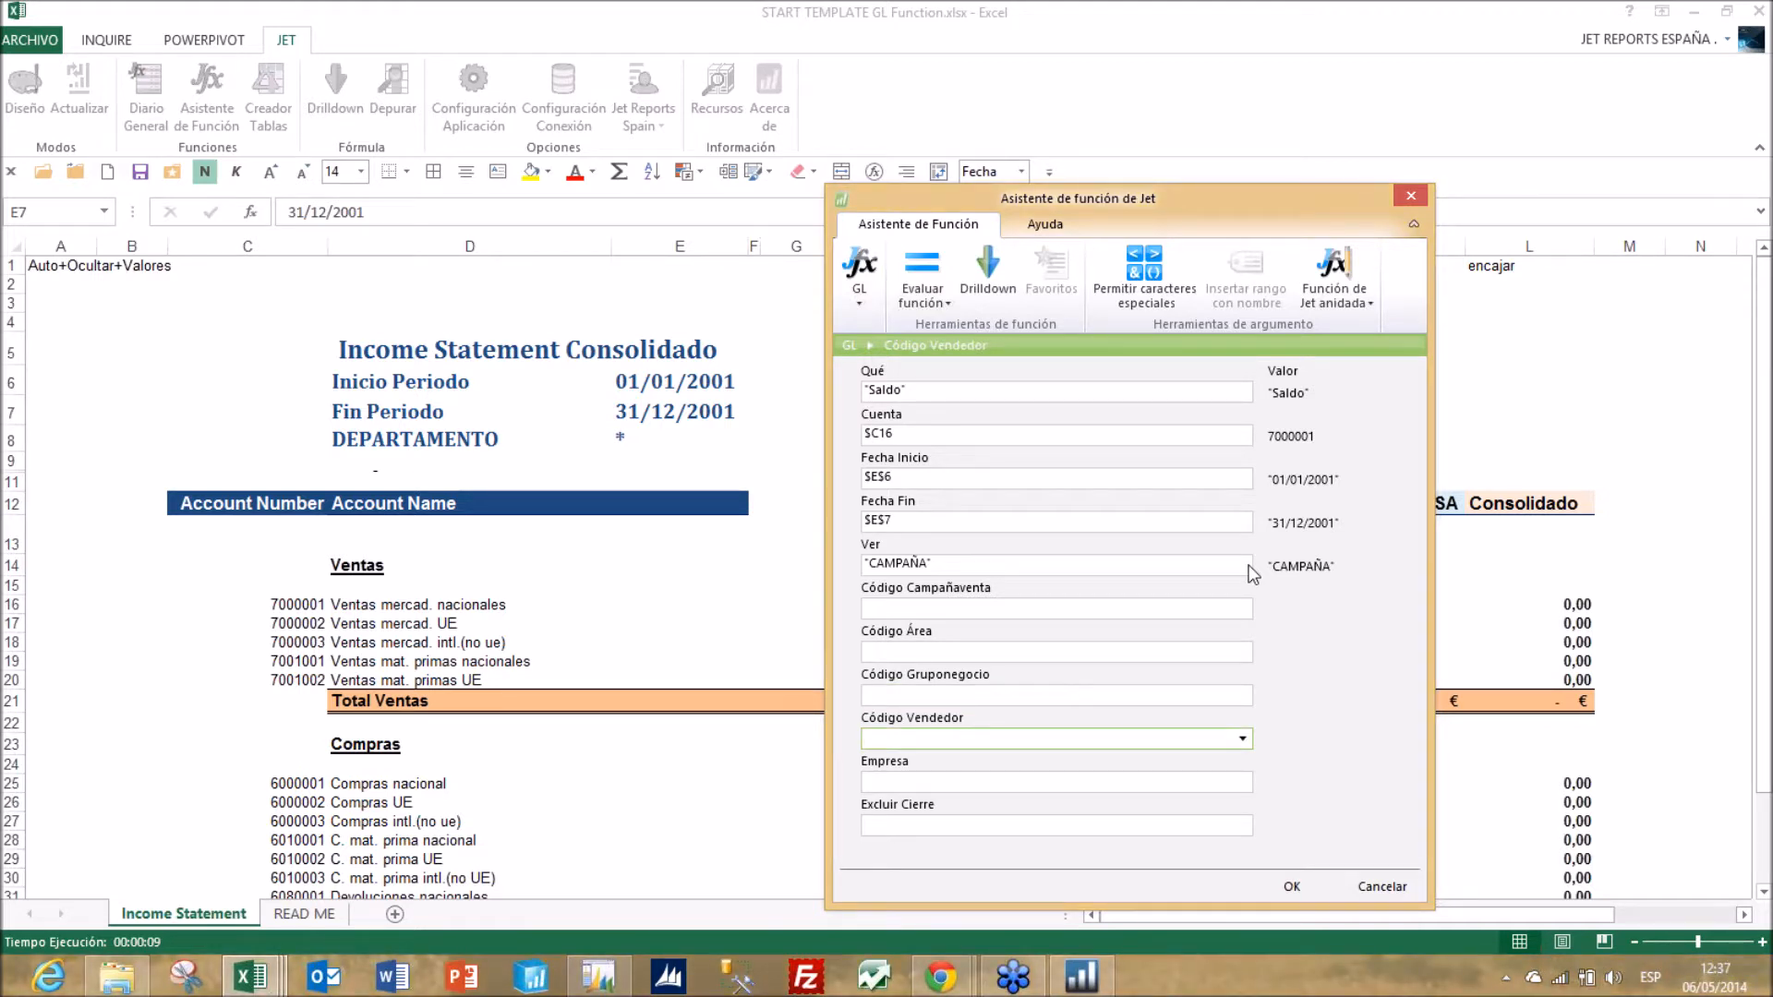
{"action": "key", "text": "shift+Tab"}
{"action": "key", "text": "shift+Tab"}
{"action": "key", "text": "BackSpace"}
{"action": "key", "text": "Tab"}
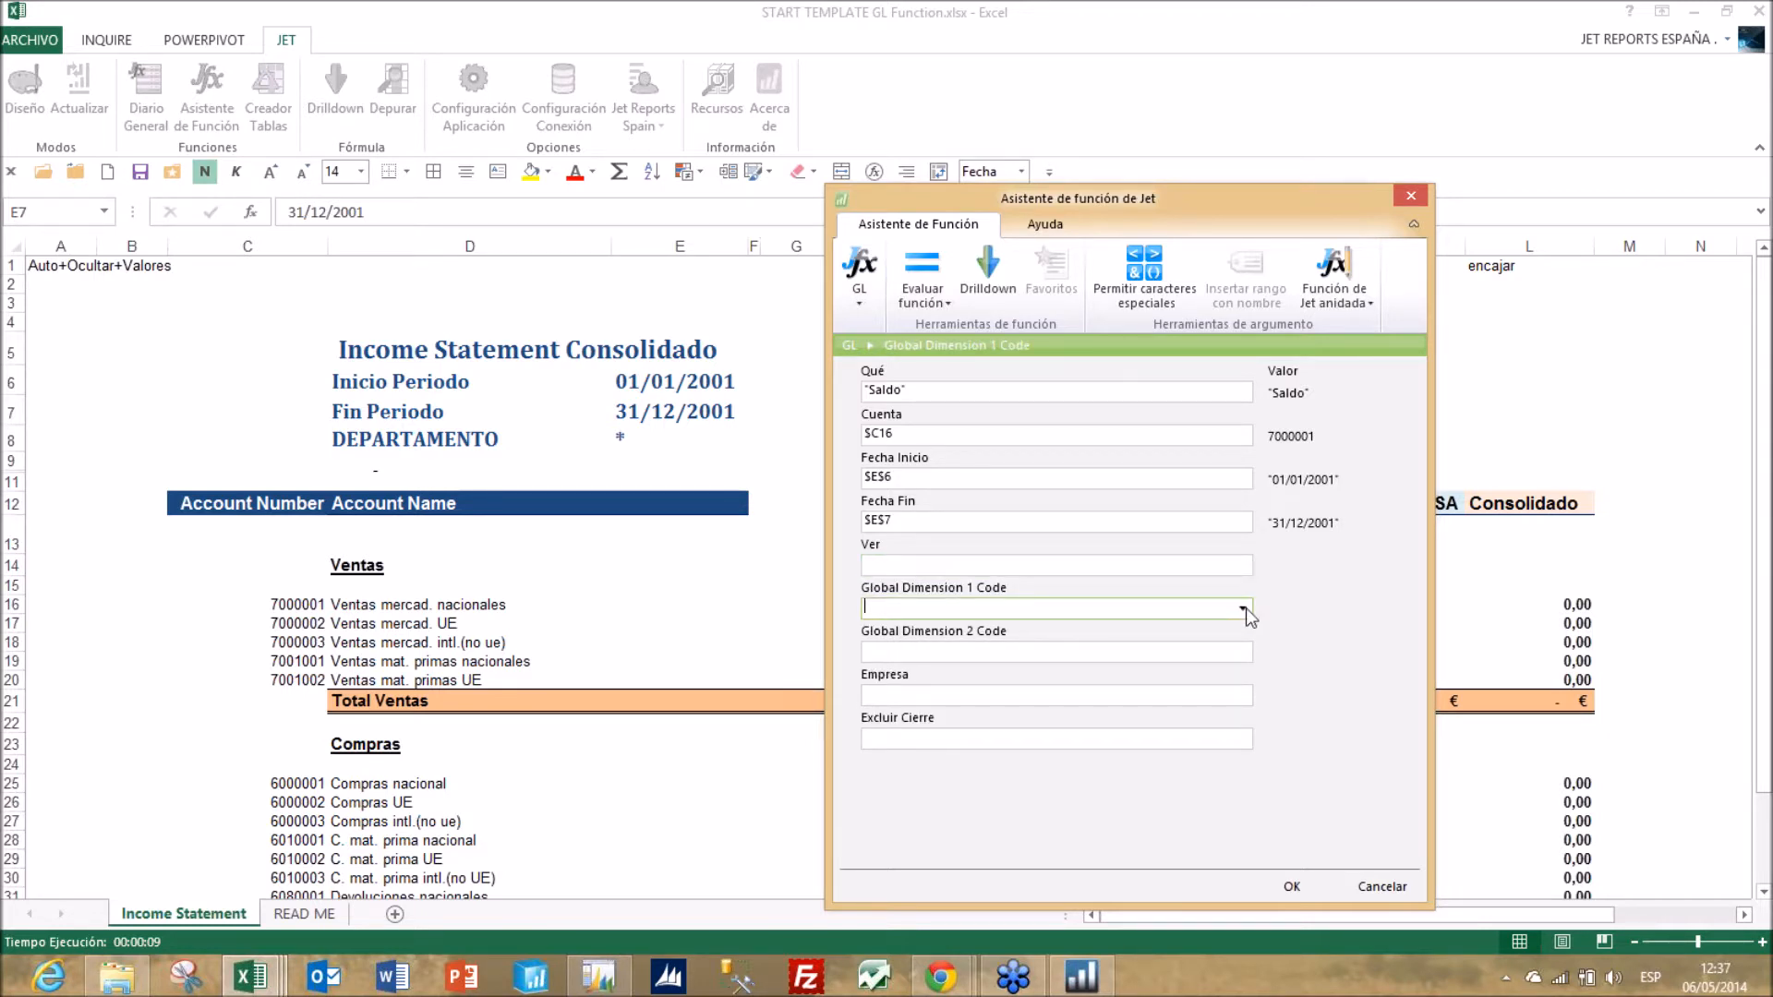
- Review the Global Dimension 1 Code values and link that argument to the DEPARTAMENTO cell as $E$8
{"action": "left_click", "coordinate": [1243, 608]}
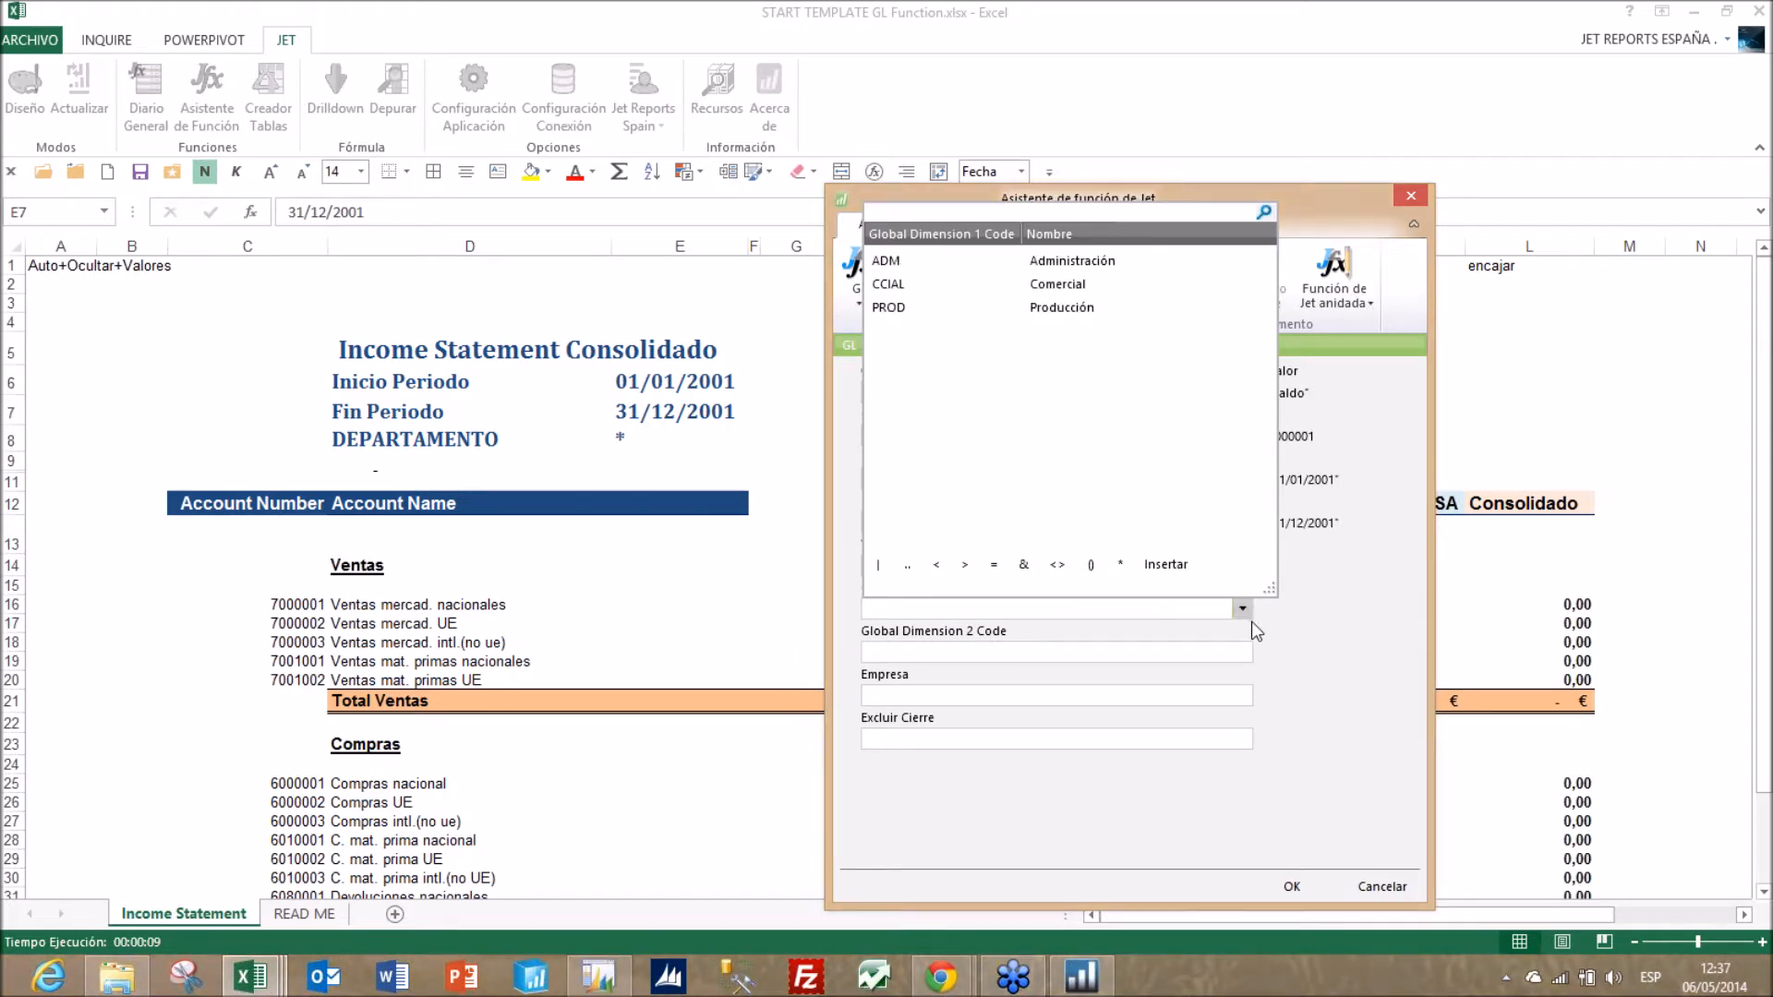
{"action": "left_click", "coordinate": [1251, 623]}
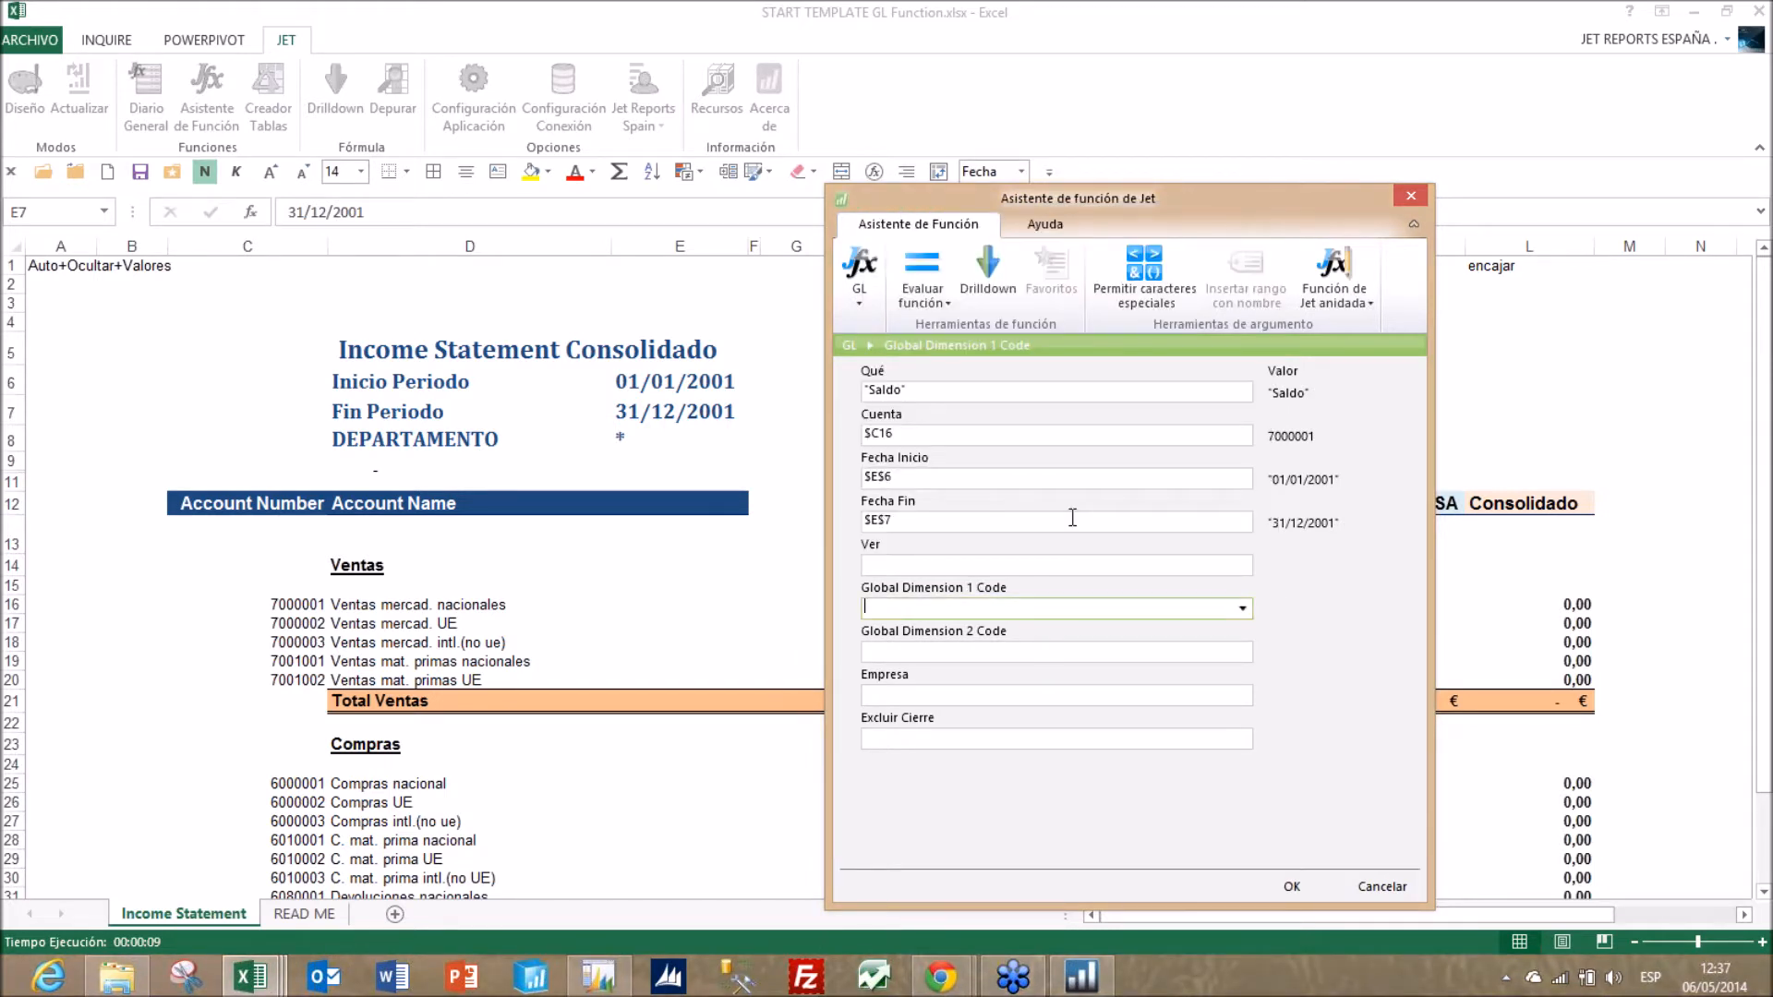
{"action": "left_click", "coordinate": [653, 439]}
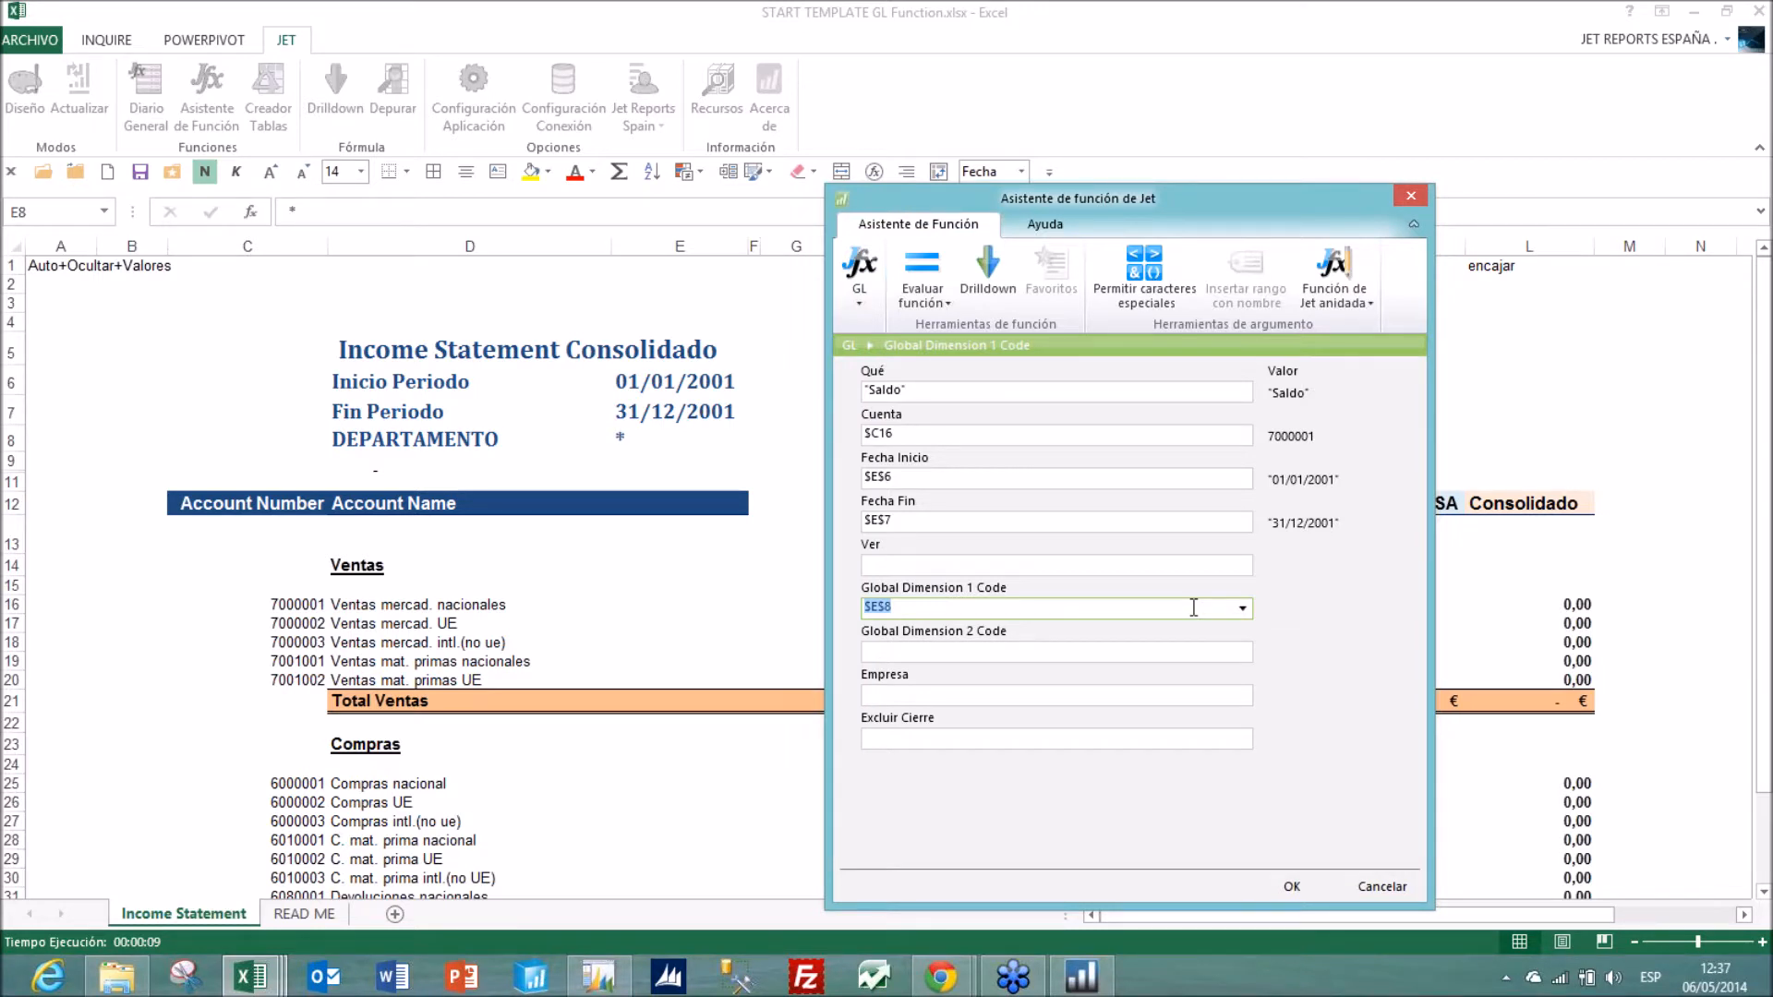
{"action": "left_click", "coordinate": [1243, 608]}
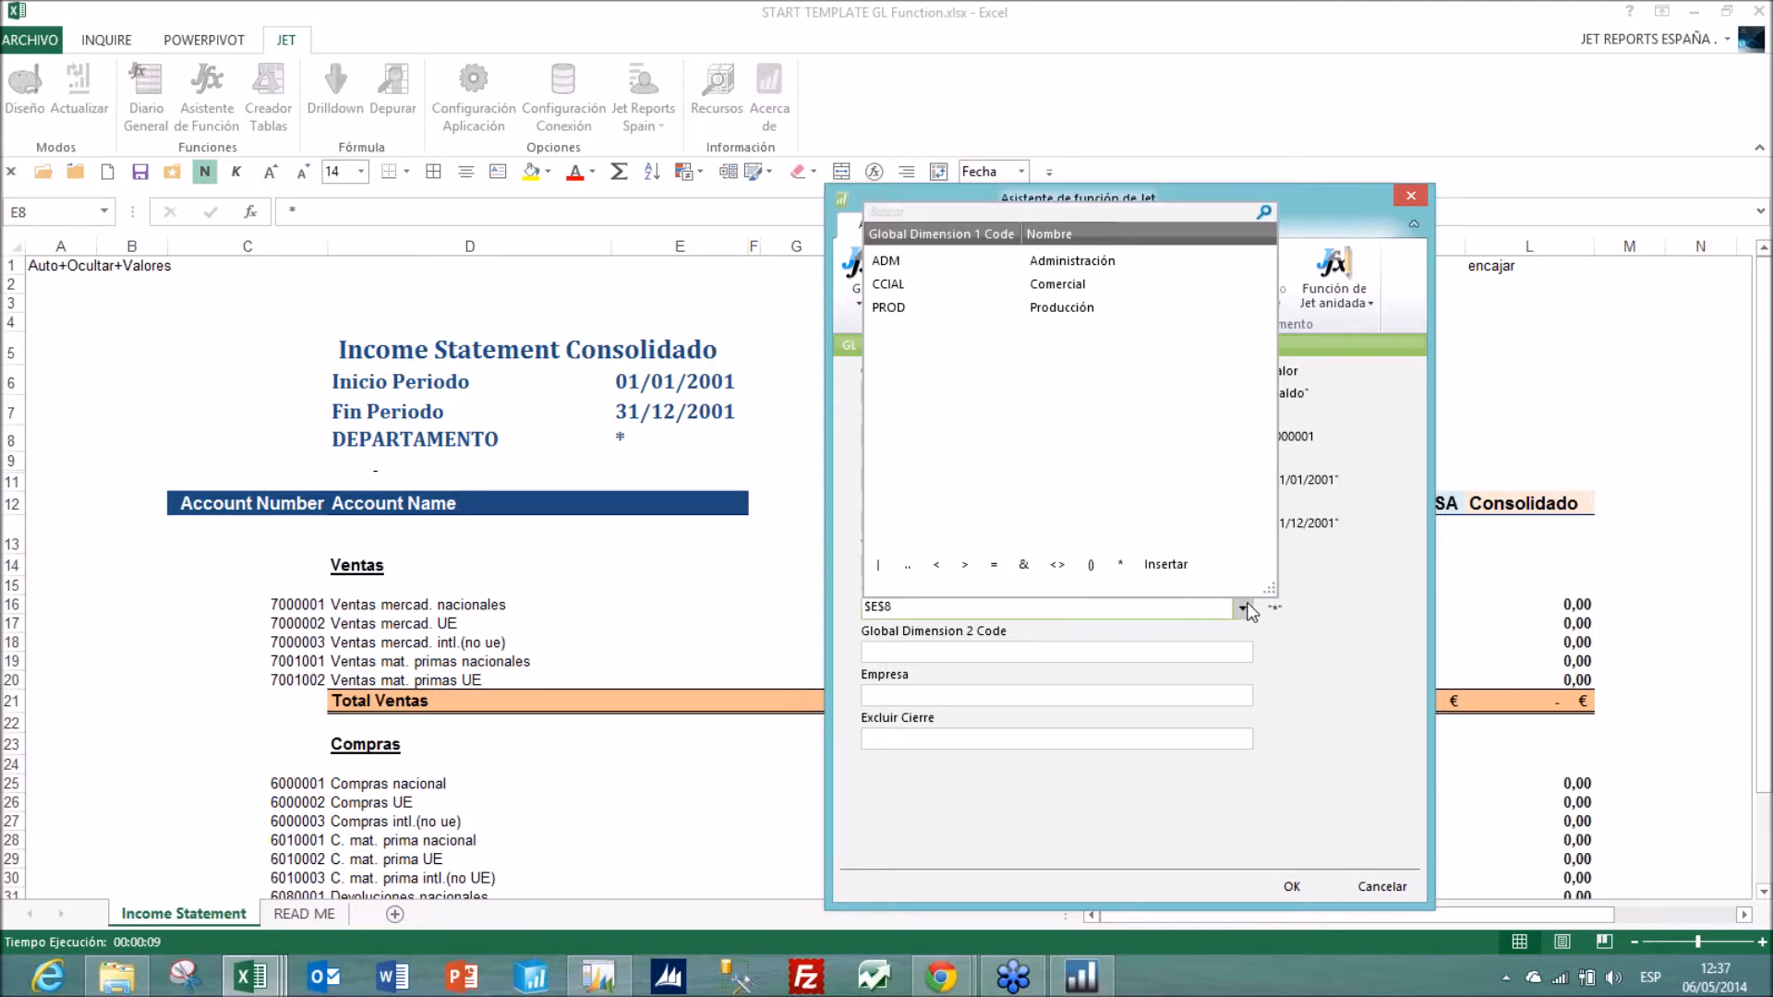
{"action": "left_click", "coordinate": [1198, 605]}
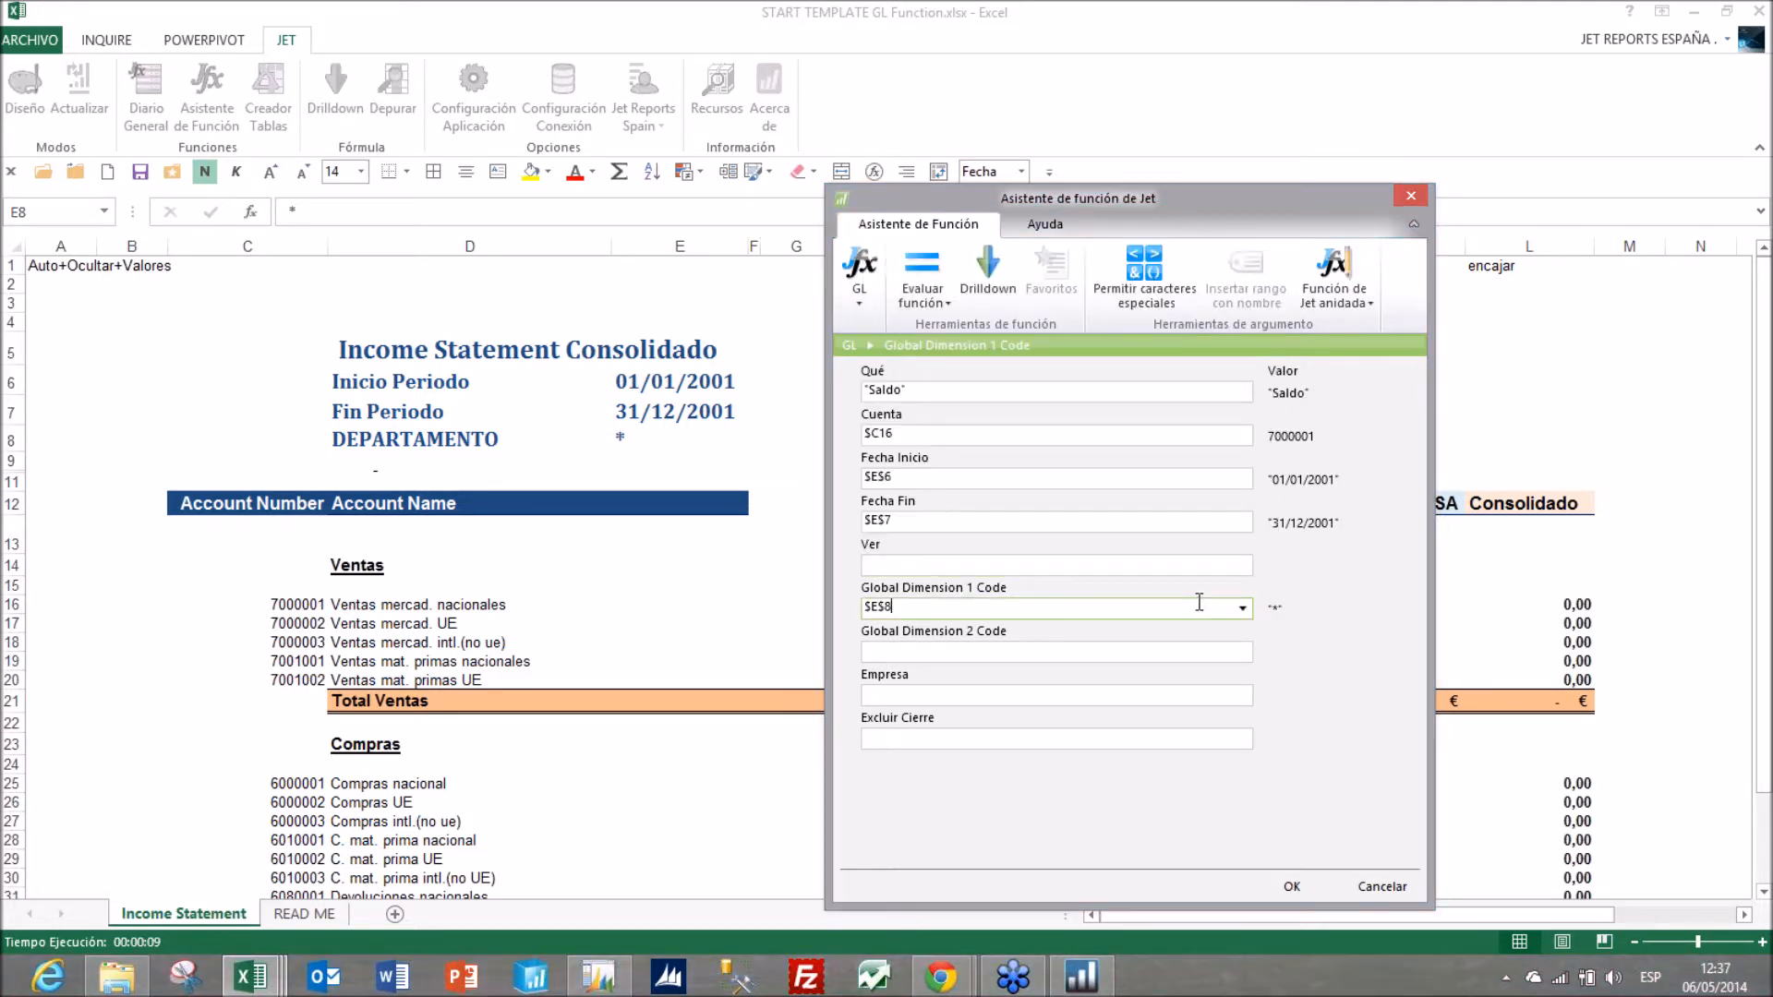
- Leave Global Dimension 2 Code empty and link the Empresa argument to the Jet Reports Spain header as H$12
{"action": "key", "text": "Tab"}
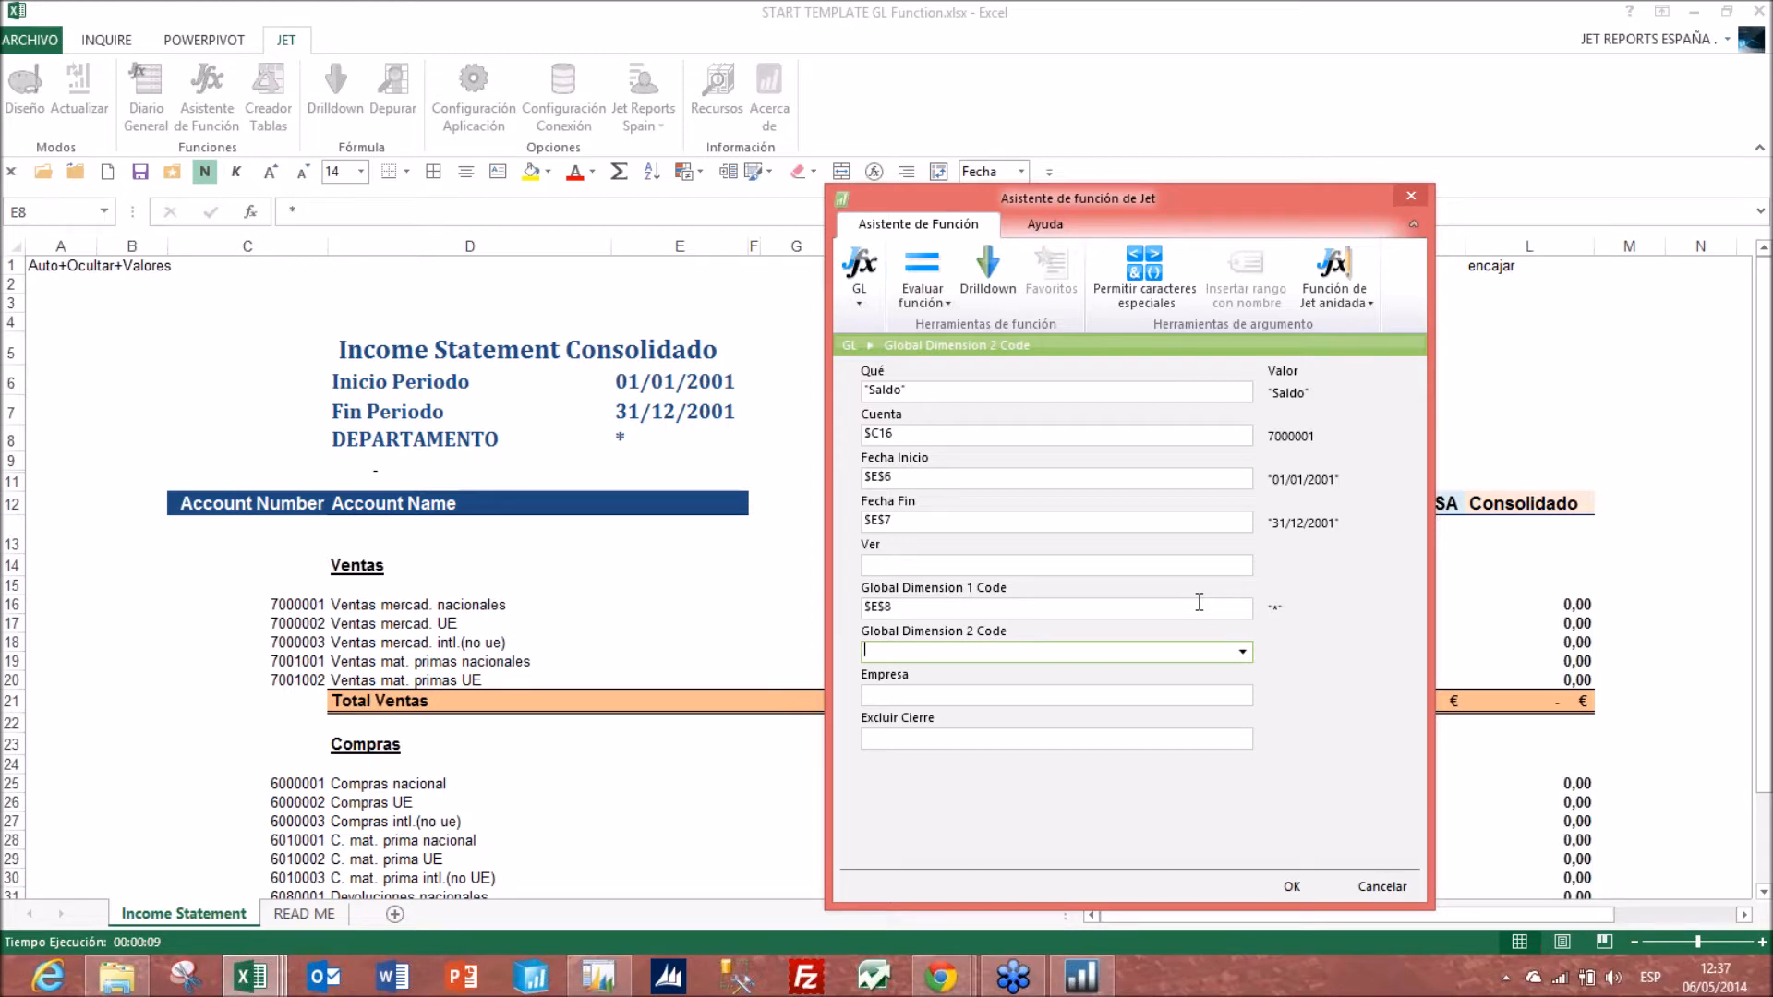
{"action": "key", "text": "Tab"}
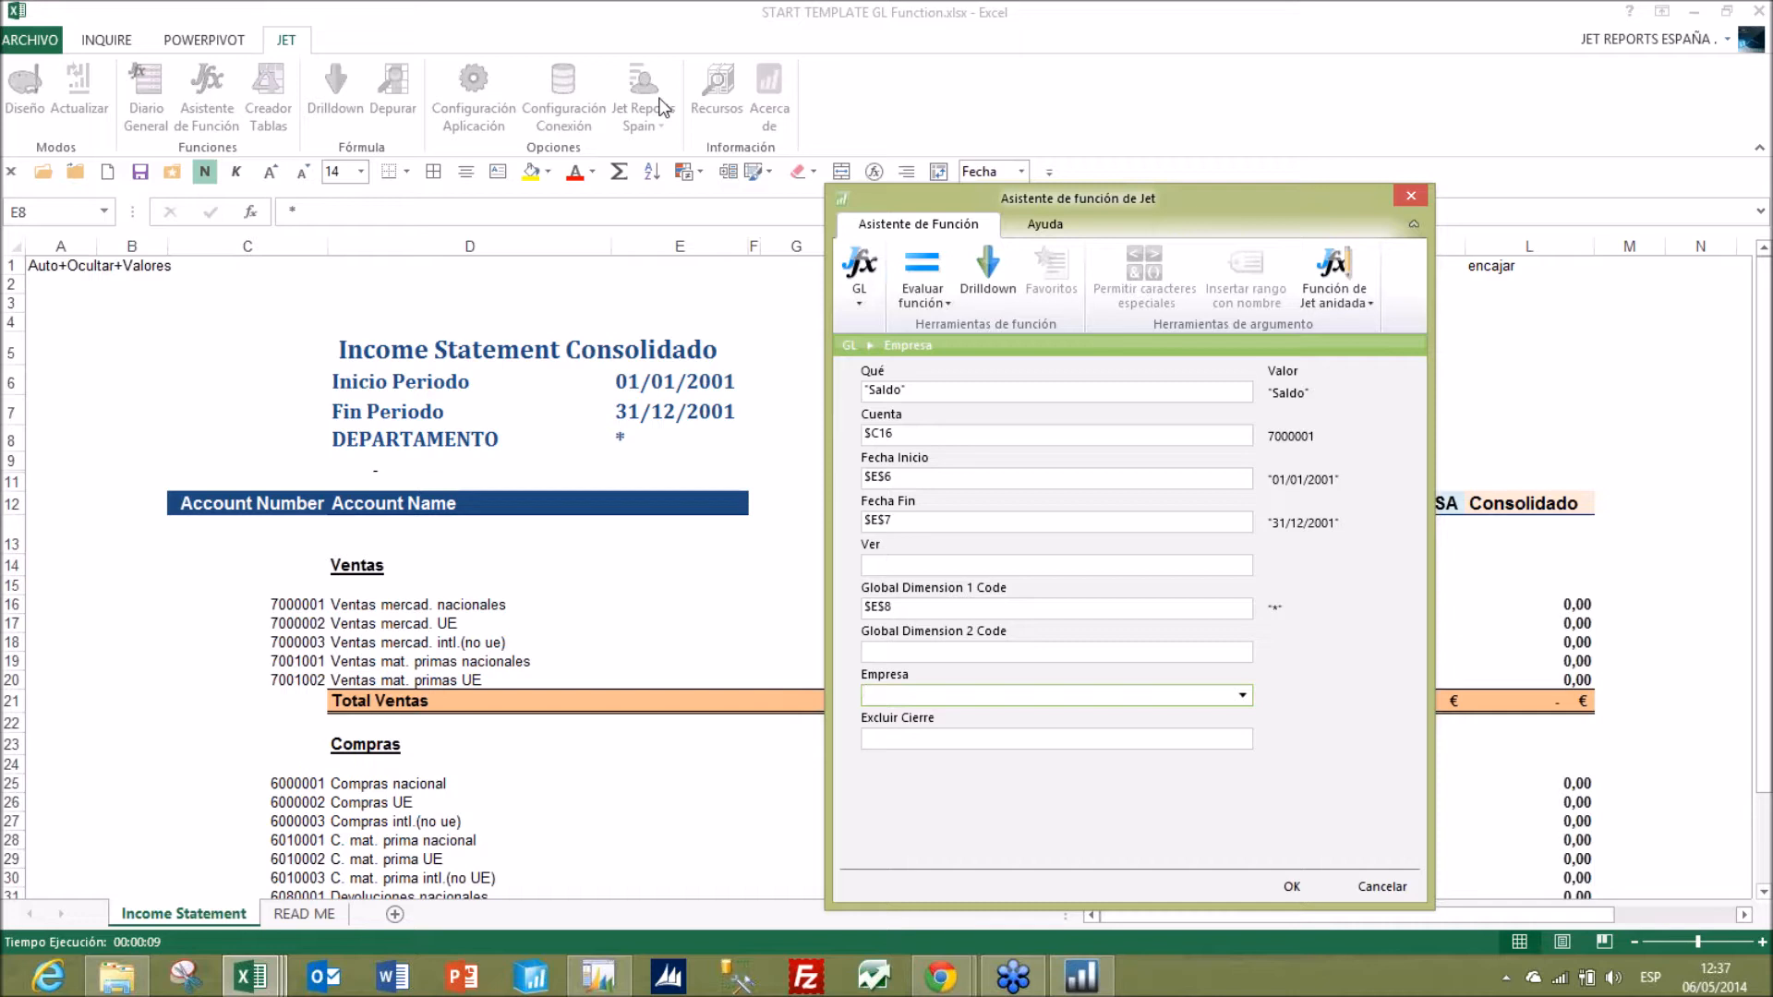
{"action": "left_click", "coordinate": [1250, 695]}
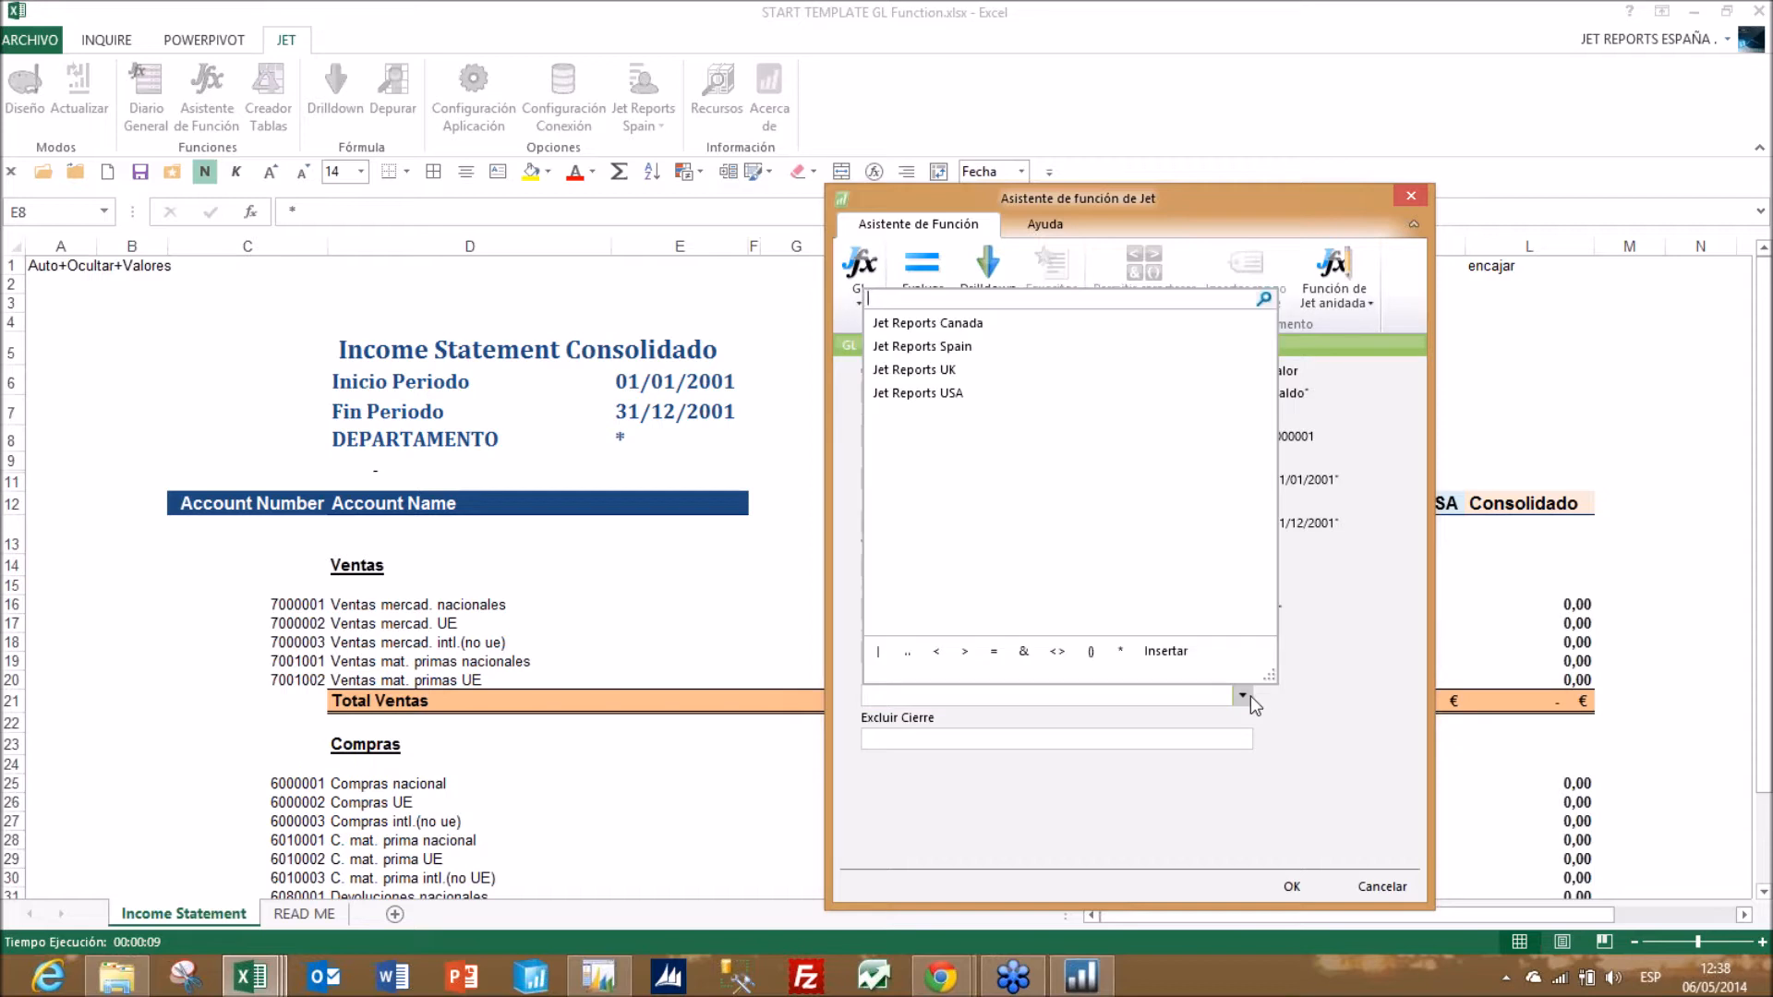
{"action": "left_click", "coordinate": [1246, 695]}
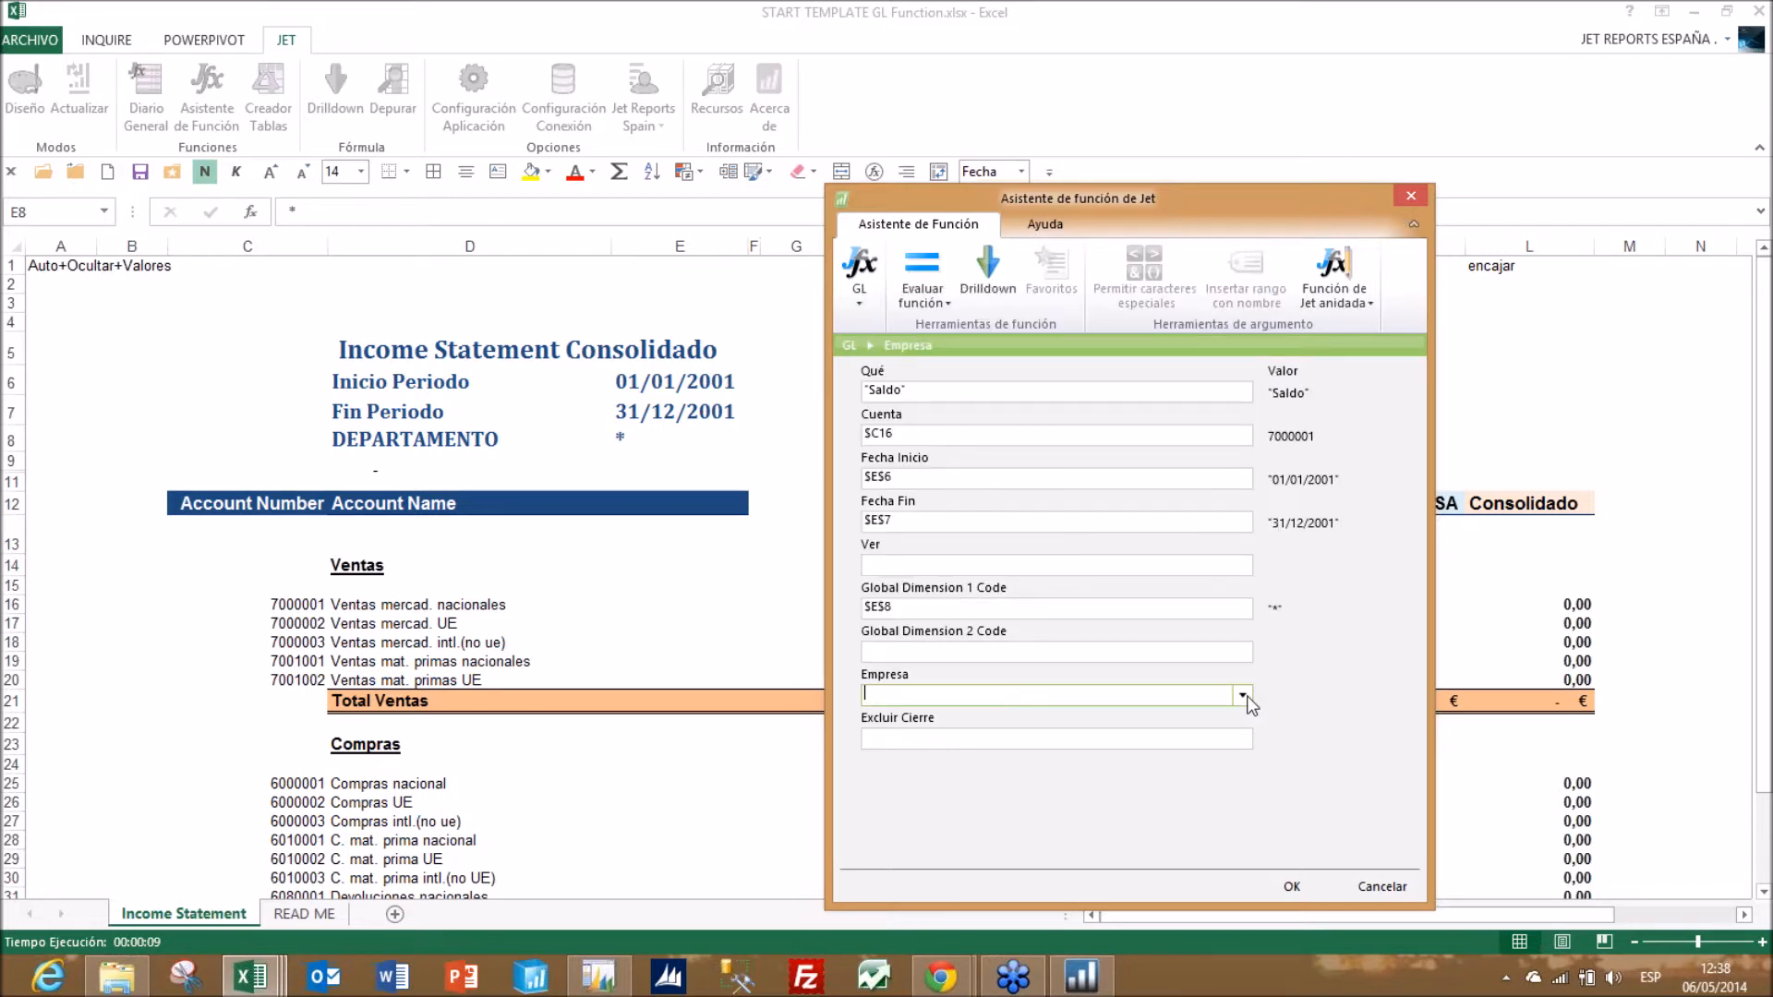
{"action": "left_click_drag", "start_coordinate": [1156, 210], "coordinate": [1342, 215]}
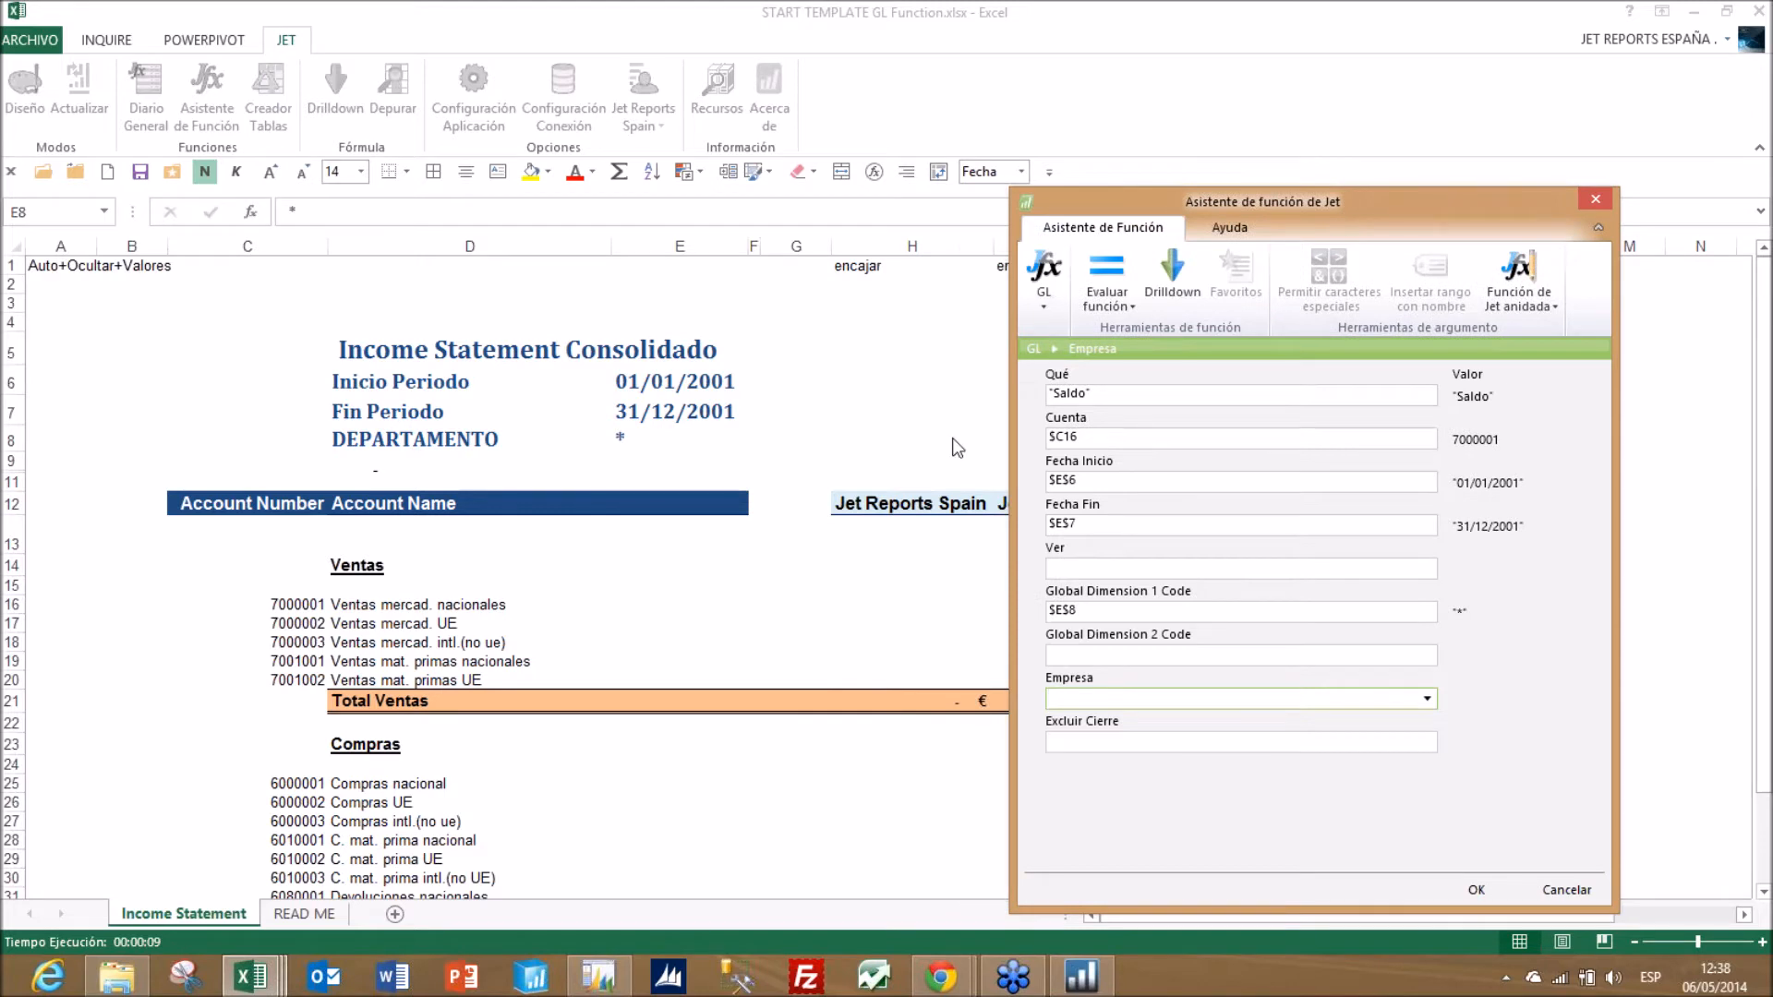
{"action": "left_click", "coordinate": [903, 511]}
{"action": "key", "text": "F4"}
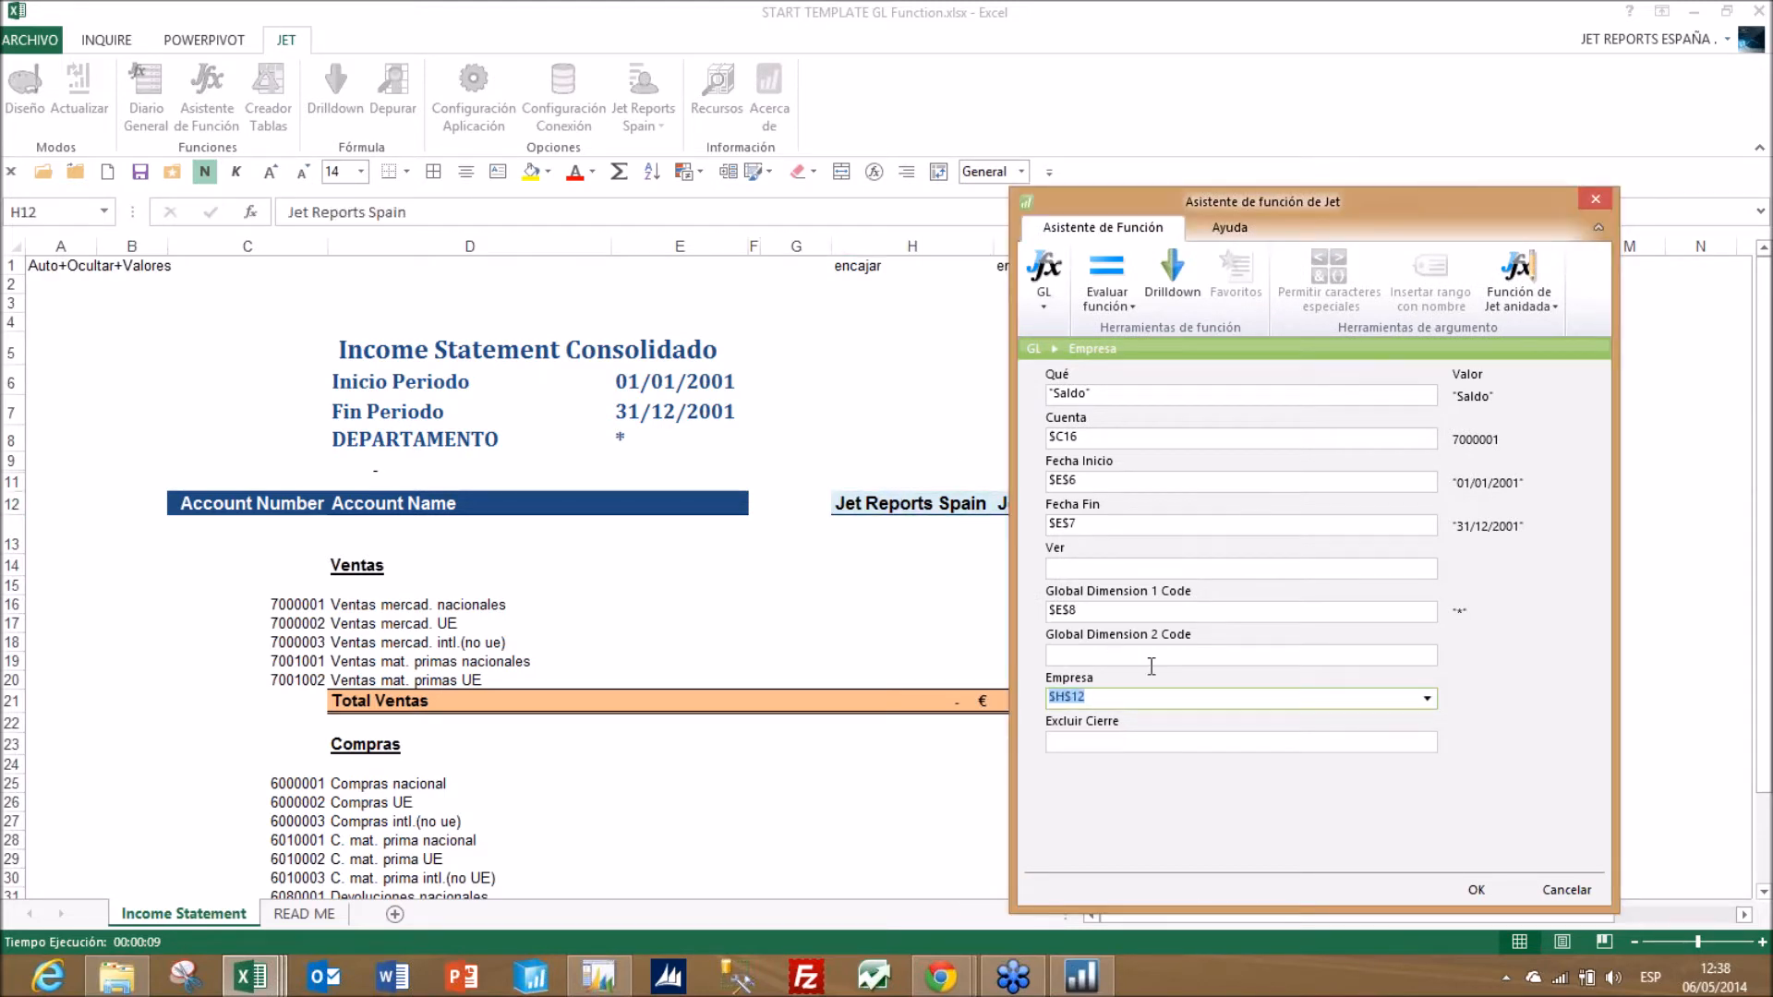
{"action": "key", "text": "F4"}
- Cycle the Cuenta reference through its absolute and relative forms, ending on $C16
{"action": "left_click", "coordinate": [1071, 440]}
{"action": "key", "text": "F4"}
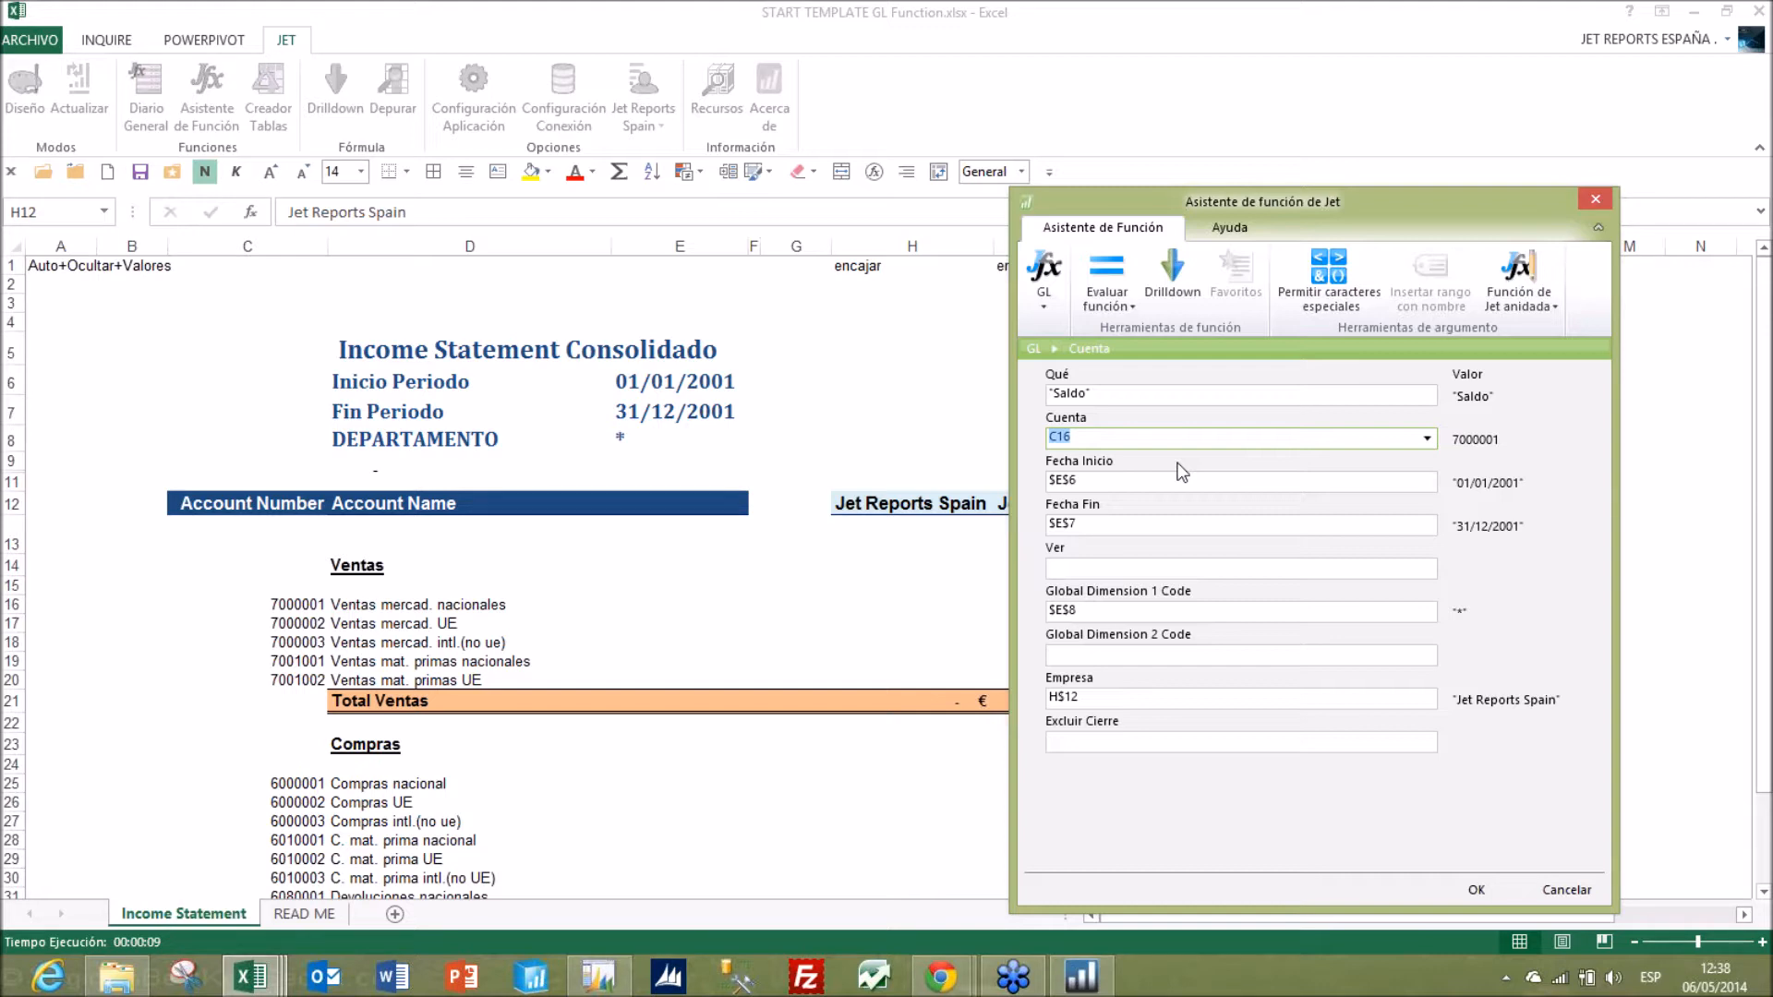
{"action": "key", "text": "F4"}
{"action": "key", "text": "F4"}
{"action": "key", "text": "F4"}
{"action": "key", "text": "F4"}
{"action": "key", "text": "F4"}
{"action": "key", "text": "F4"}
{"action": "key", "text": "F4"}
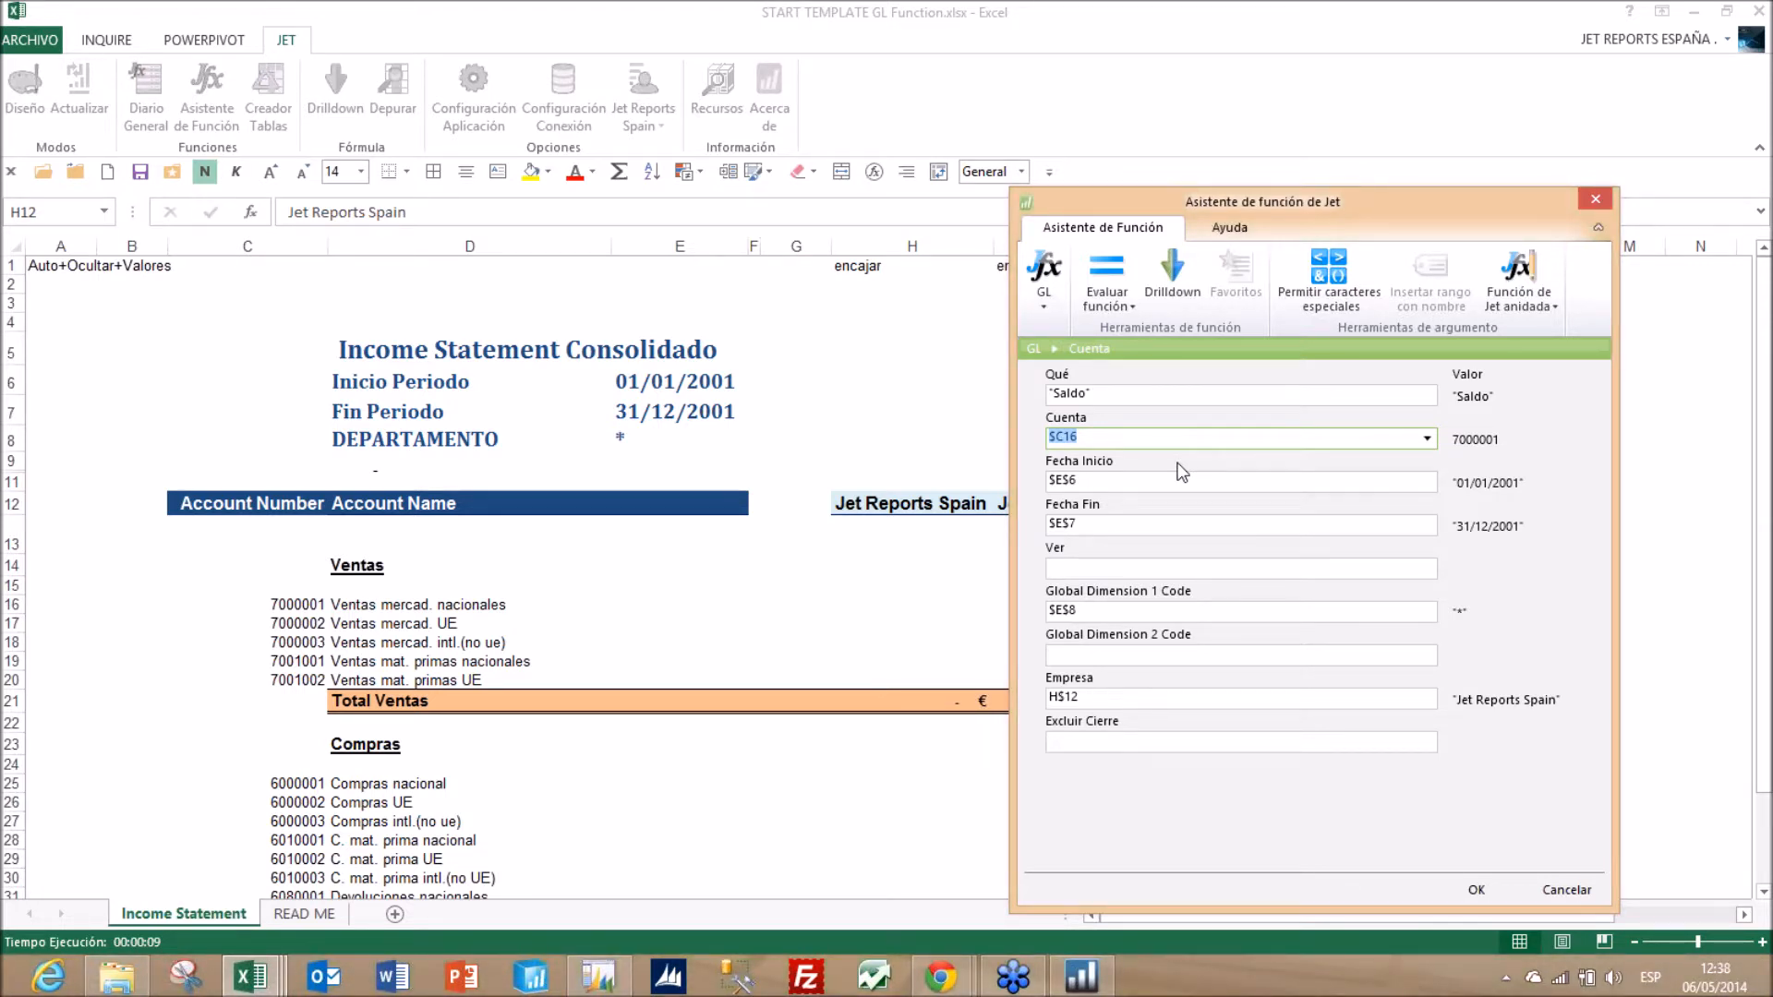
- Go through the remaining GL arguments and insert the completed function into H16
{"action": "key", "text": "Tab"}
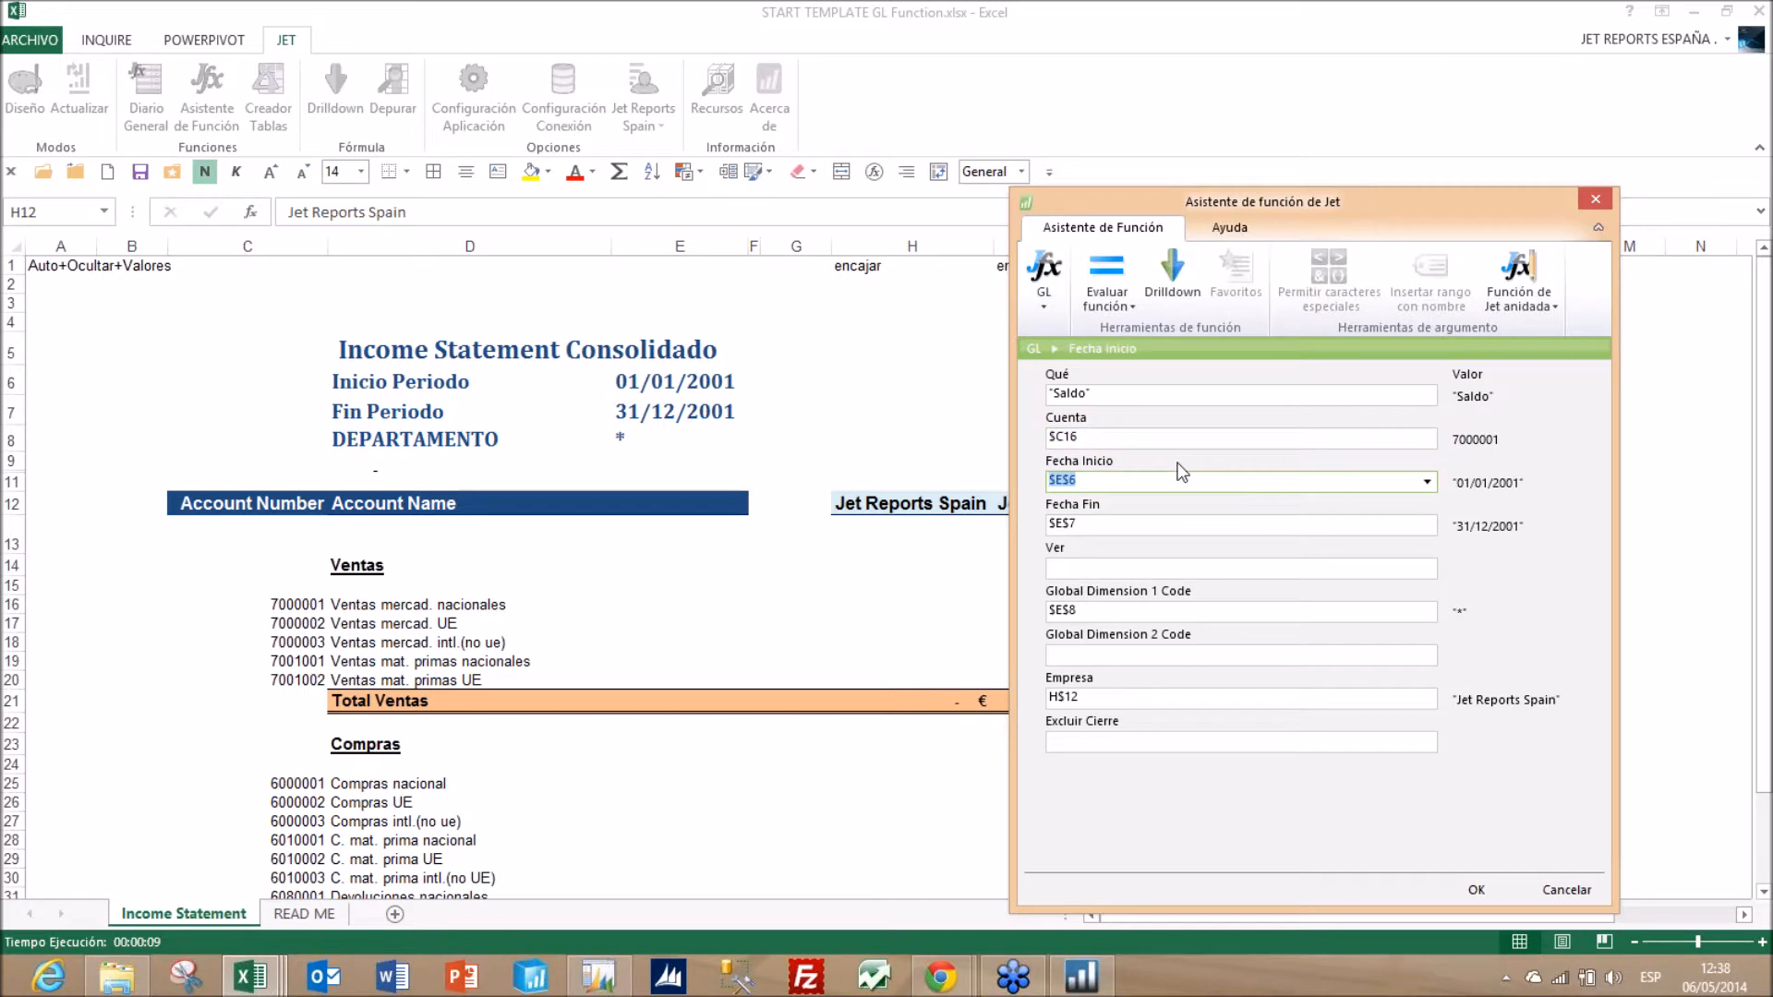
{"action": "key", "text": "Tab"}
{"action": "key", "text": "Tab"}
{"action": "key", "text": "Tab"}
{"action": "key", "text": "Tab"}
{"action": "key", "text": "Tab"}
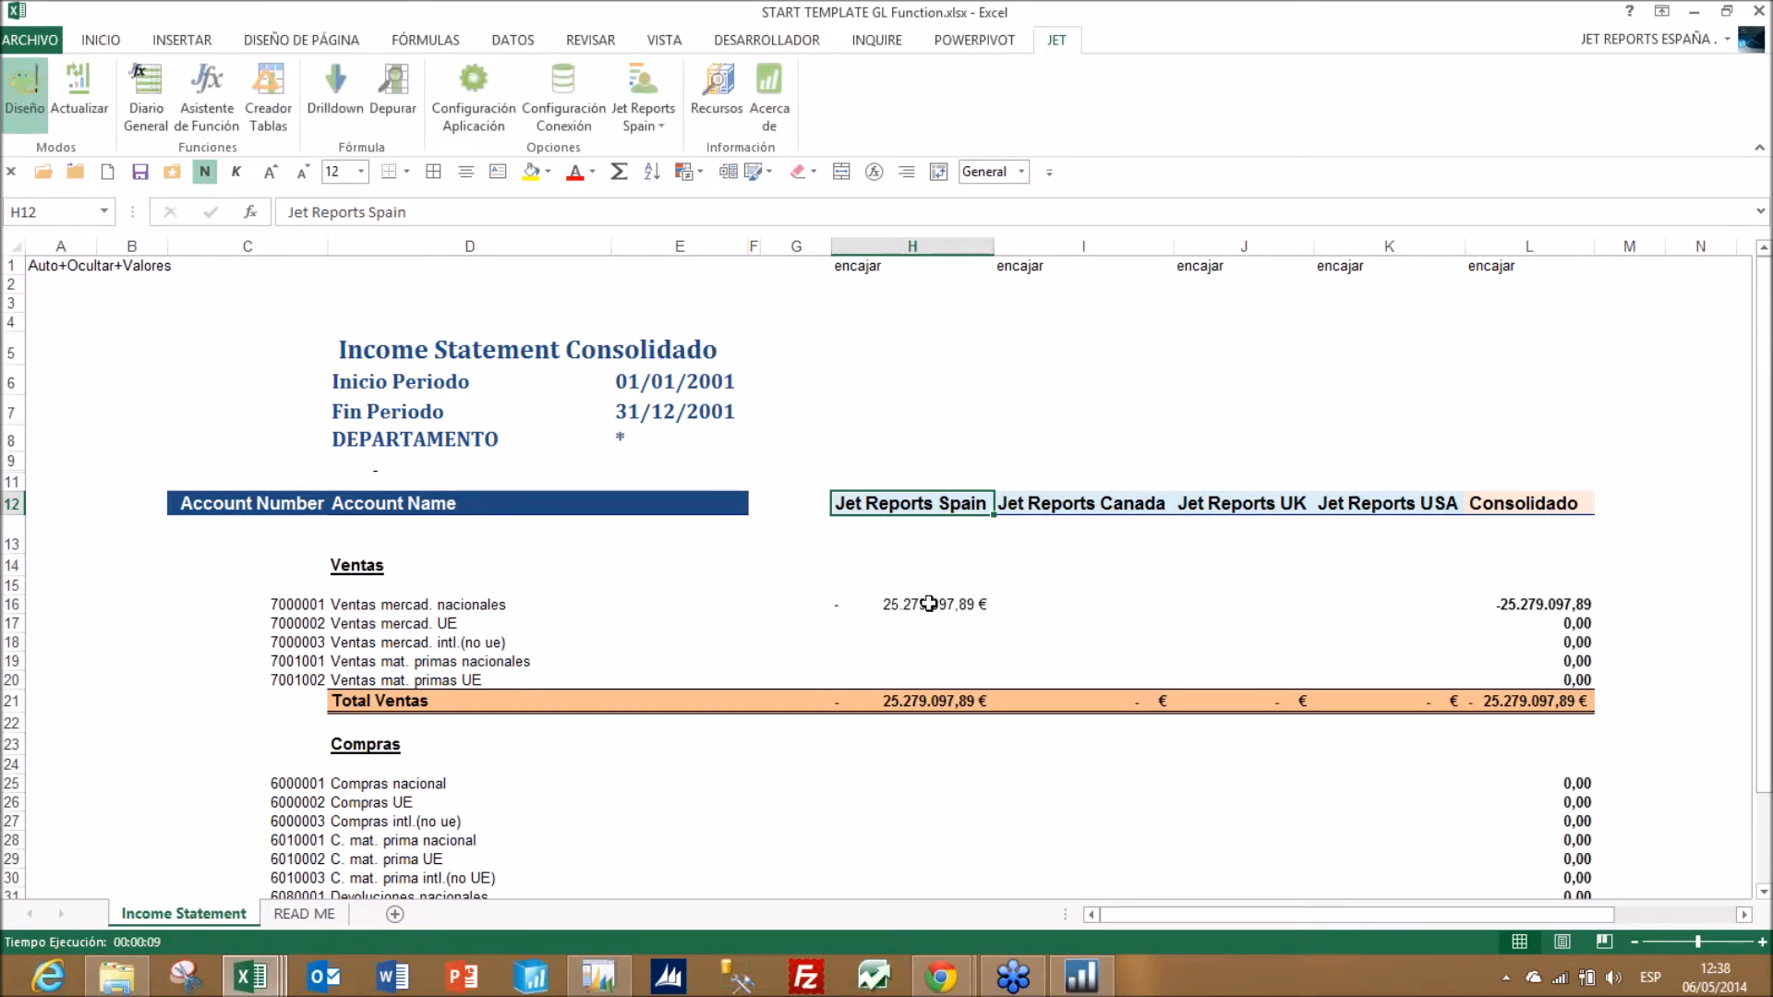
- Fill the GL formula from H16 down to H20 and across the company columns to K20 for the Ventas accounts
{"action": "left_click", "coordinate": [934, 604]}
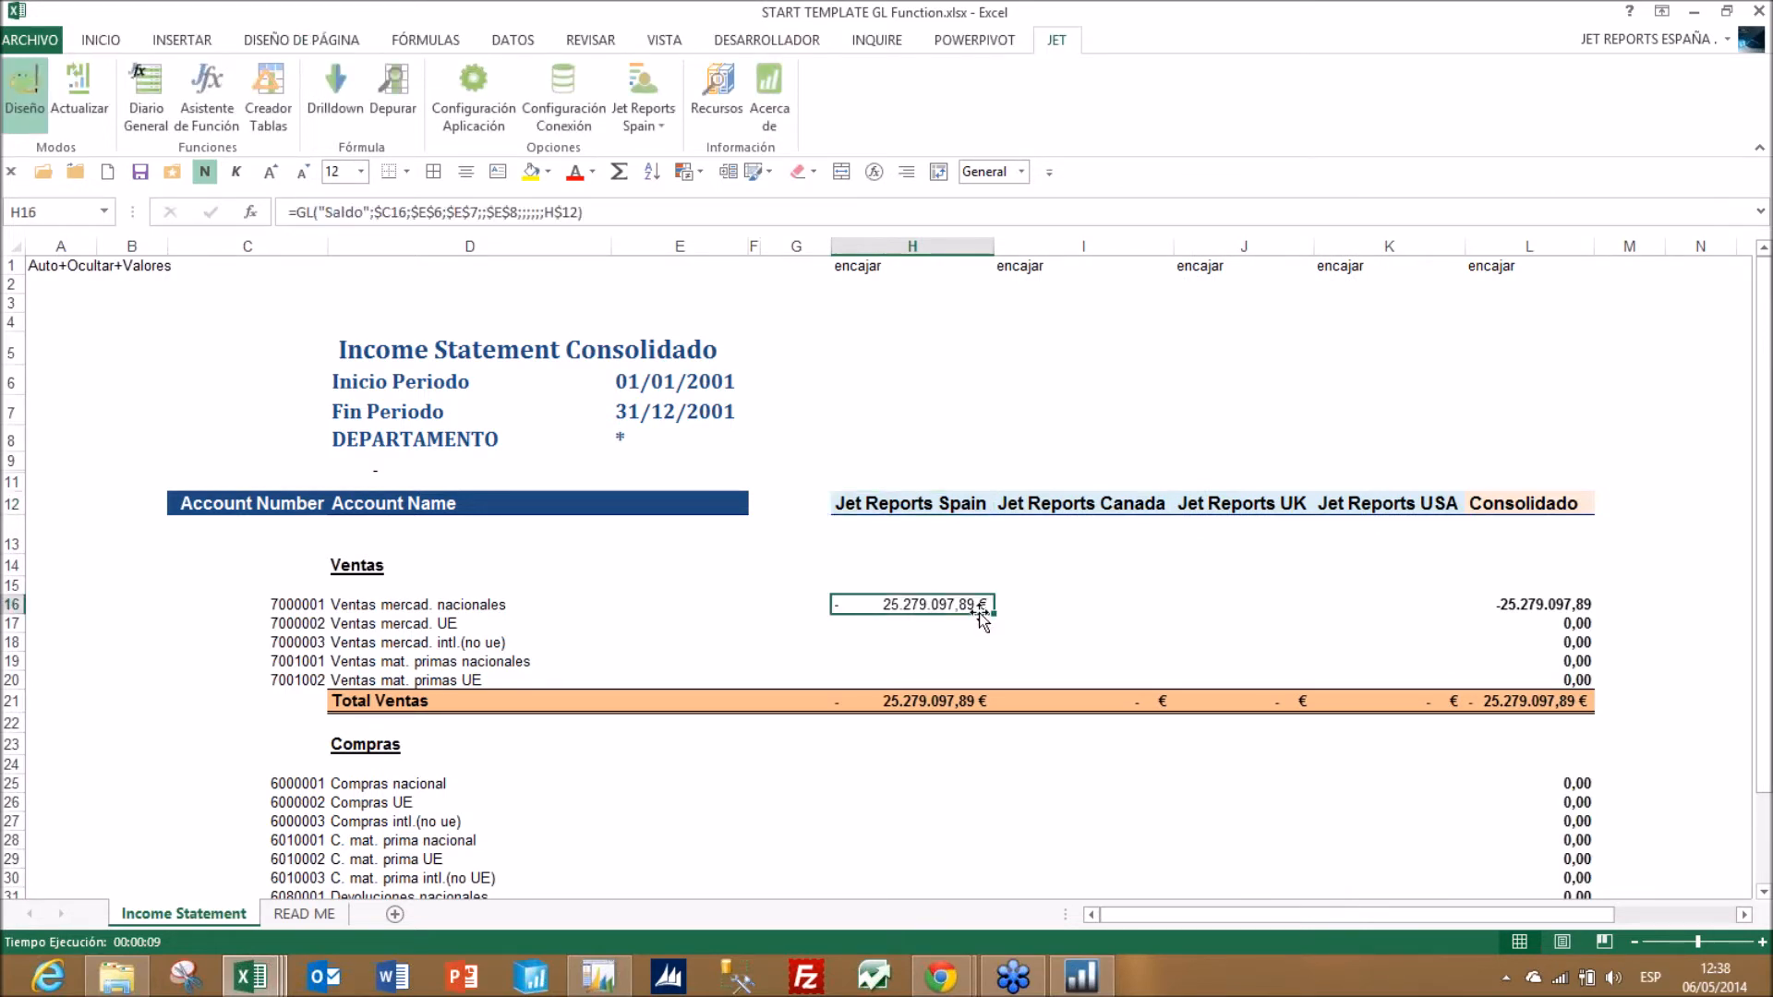
{"action": "left_click", "coordinate": [992, 688], "text": "shift"}
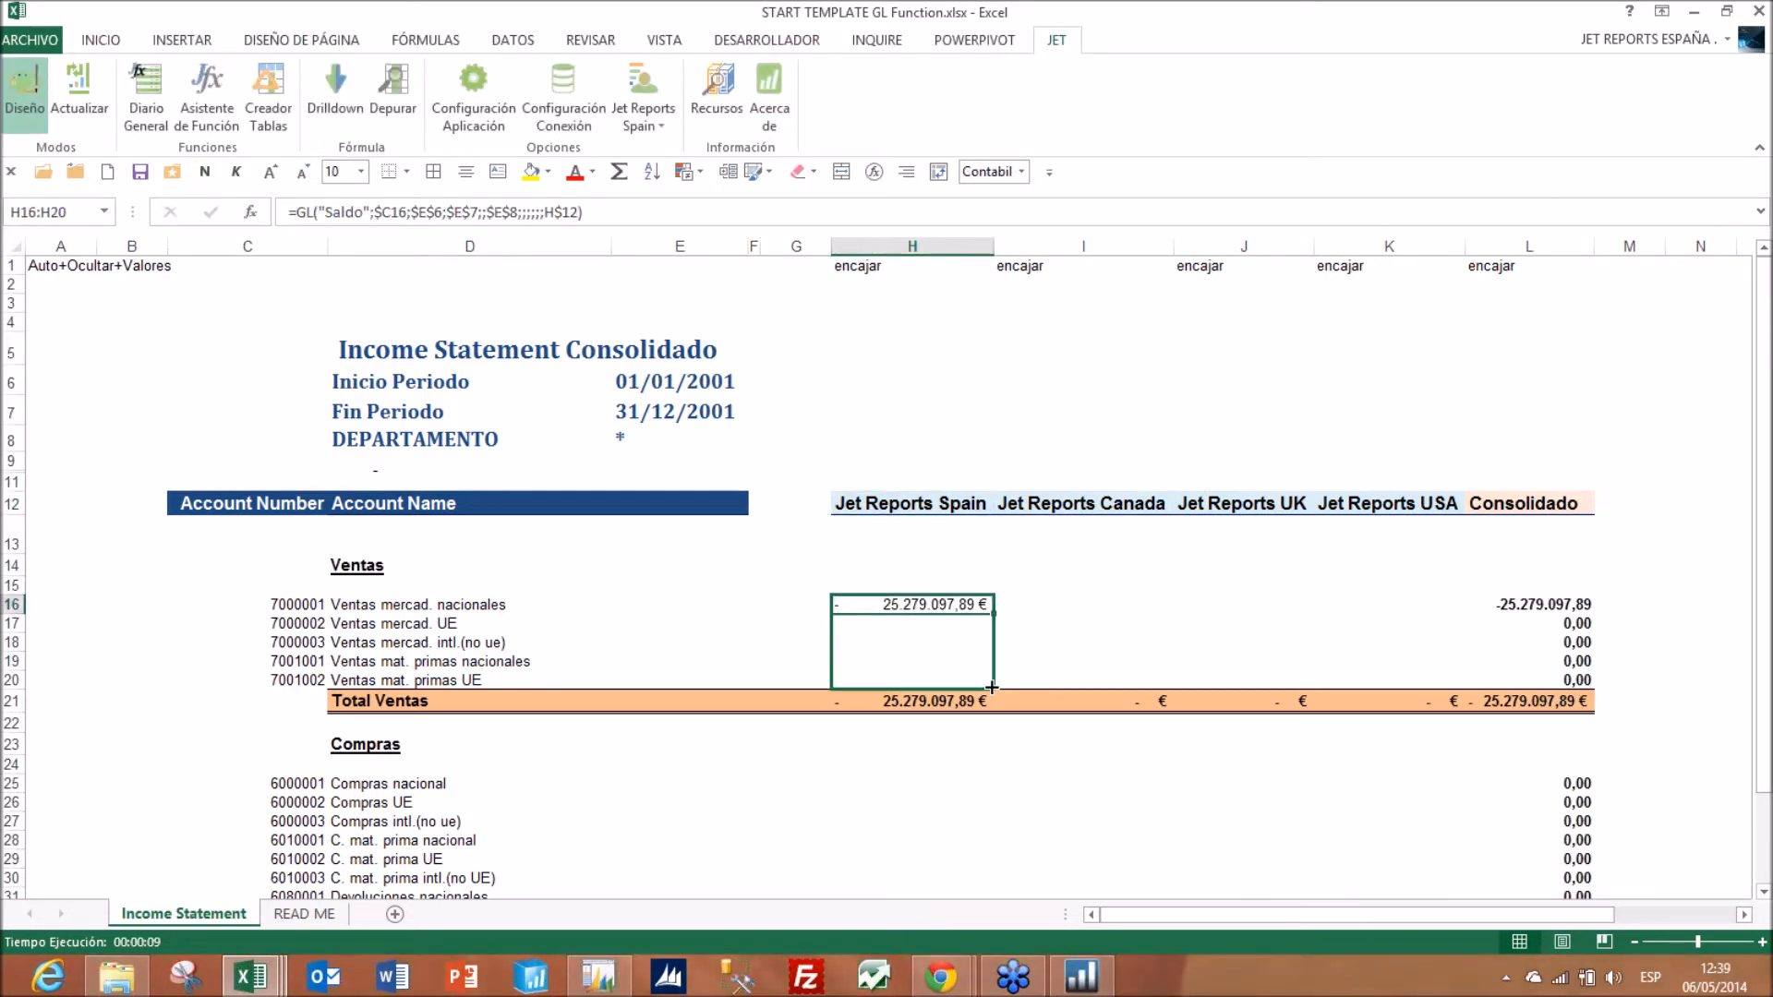
{"action": "left_click_drag", "start_coordinate": [991, 688], "coordinate": [991, 687]}
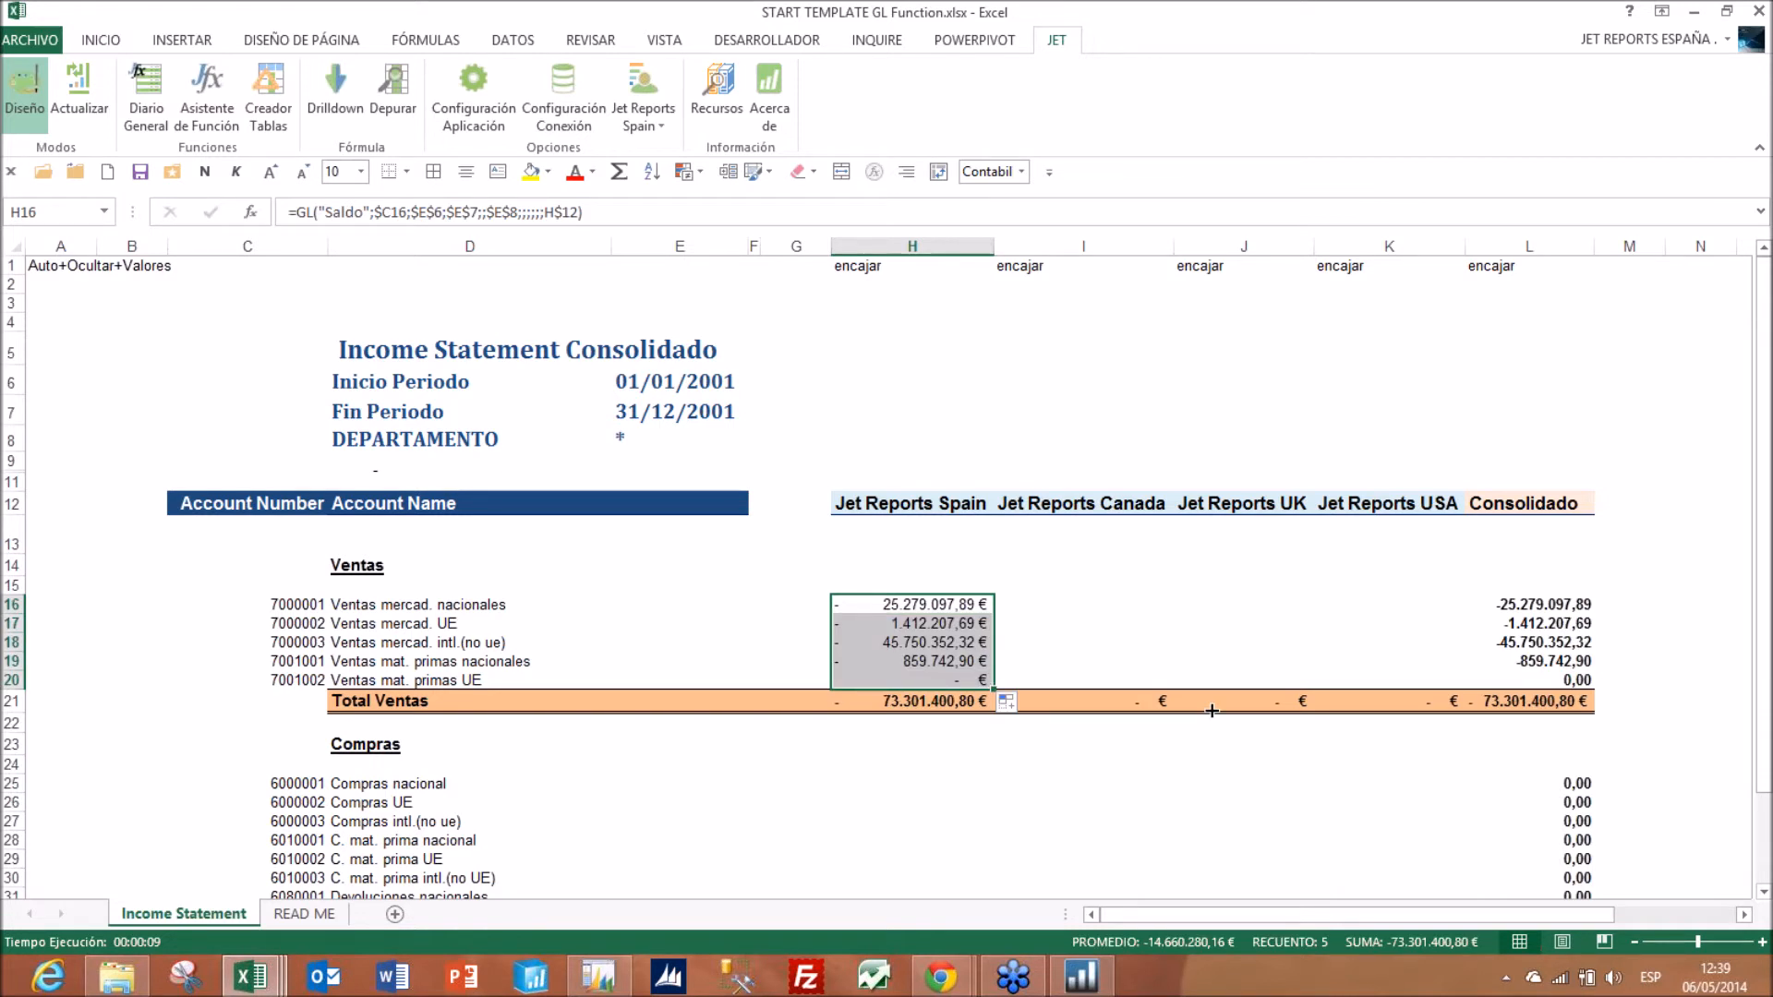
{"action": "left_click_drag", "start_coordinate": [1212, 710], "coordinate": [1439, 672]}
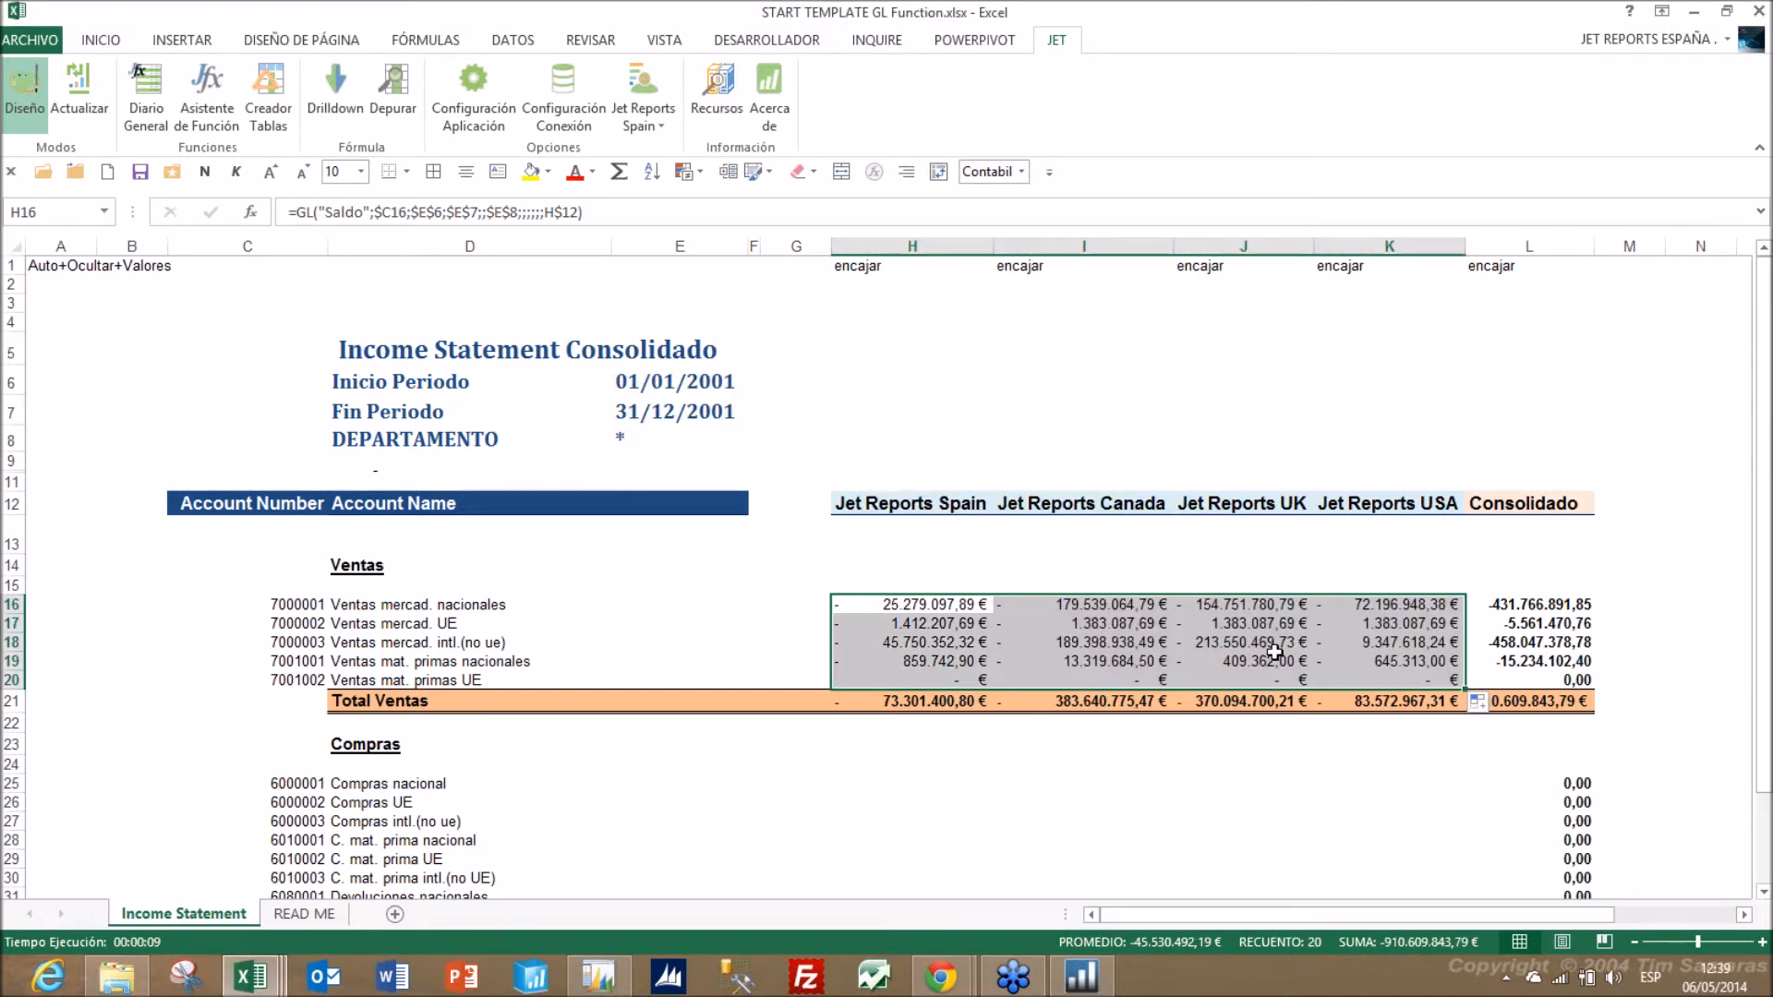
- Copy the GL formula from H16 to the Compras nacional cell H25 and check its cell references
{"action": "left_click", "coordinate": [943, 600]}
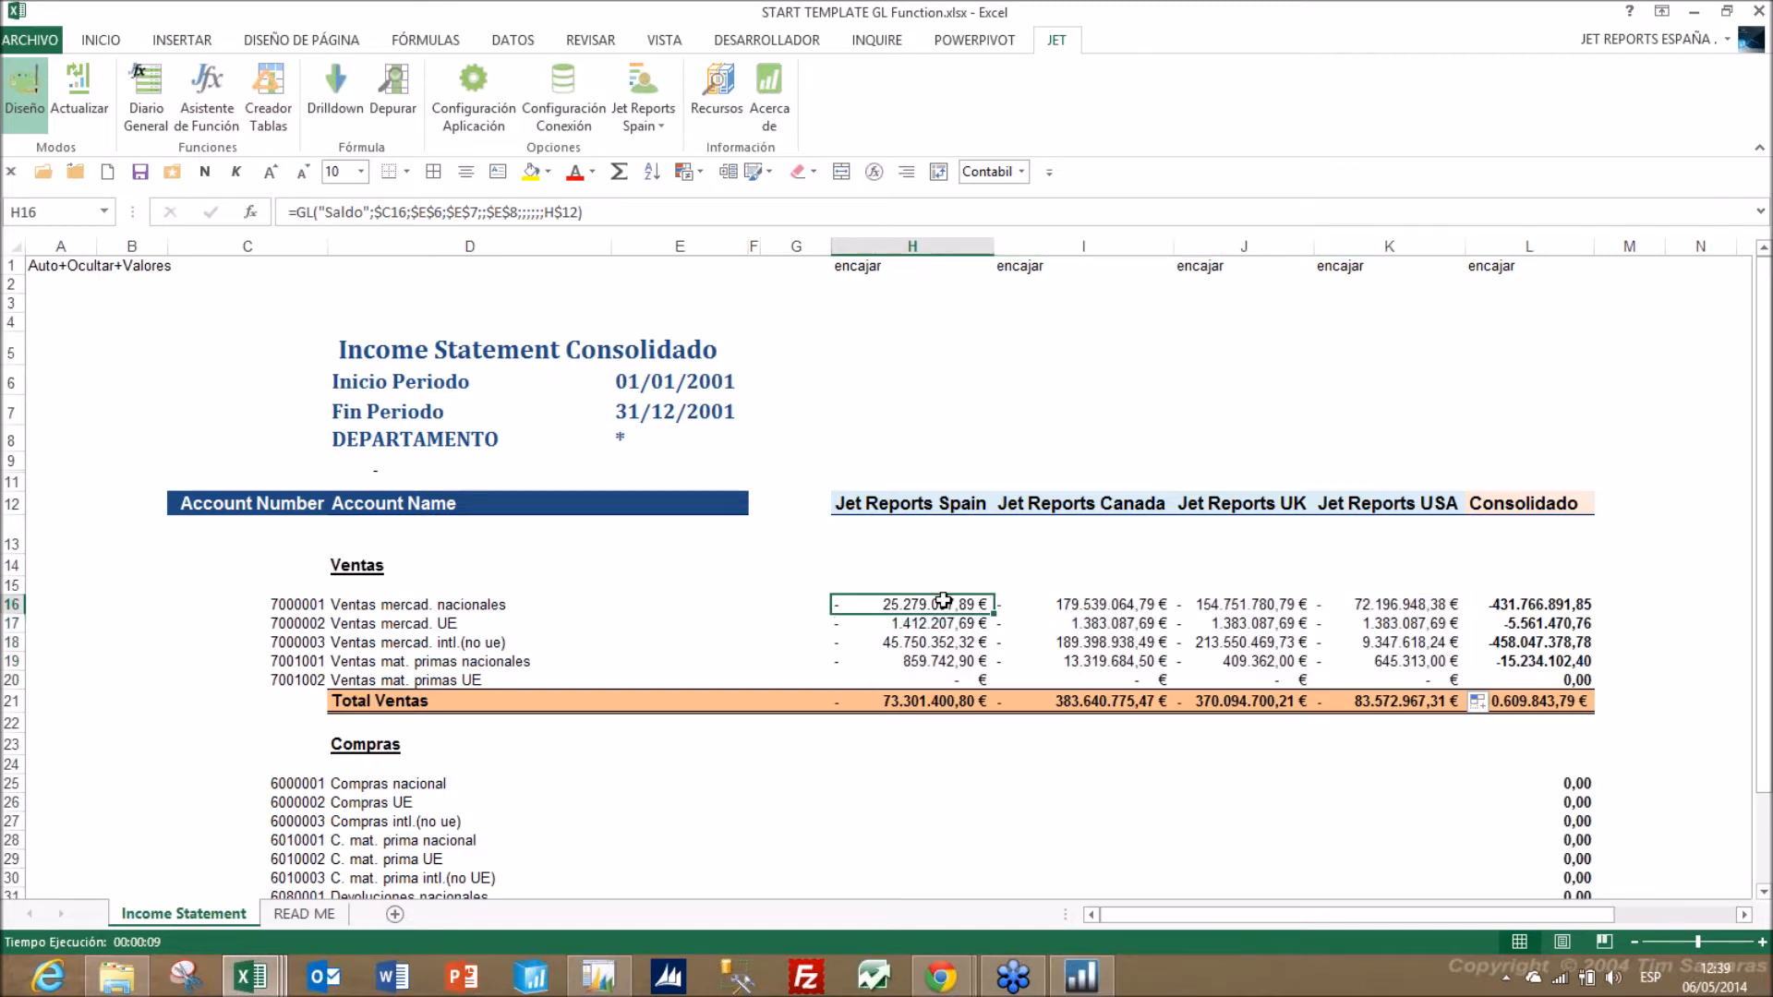
{"action": "key", "text": "ctrl+c"}
{"action": "key", "text": "Down"}
{"action": "key", "text": "Down"}
{"action": "key", "text": "Down"}
{"action": "key", "text": "Down"}
{"action": "key", "text": "Down"}
{"action": "key", "text": "Down"}
{"action": "key", "text": "Down"}
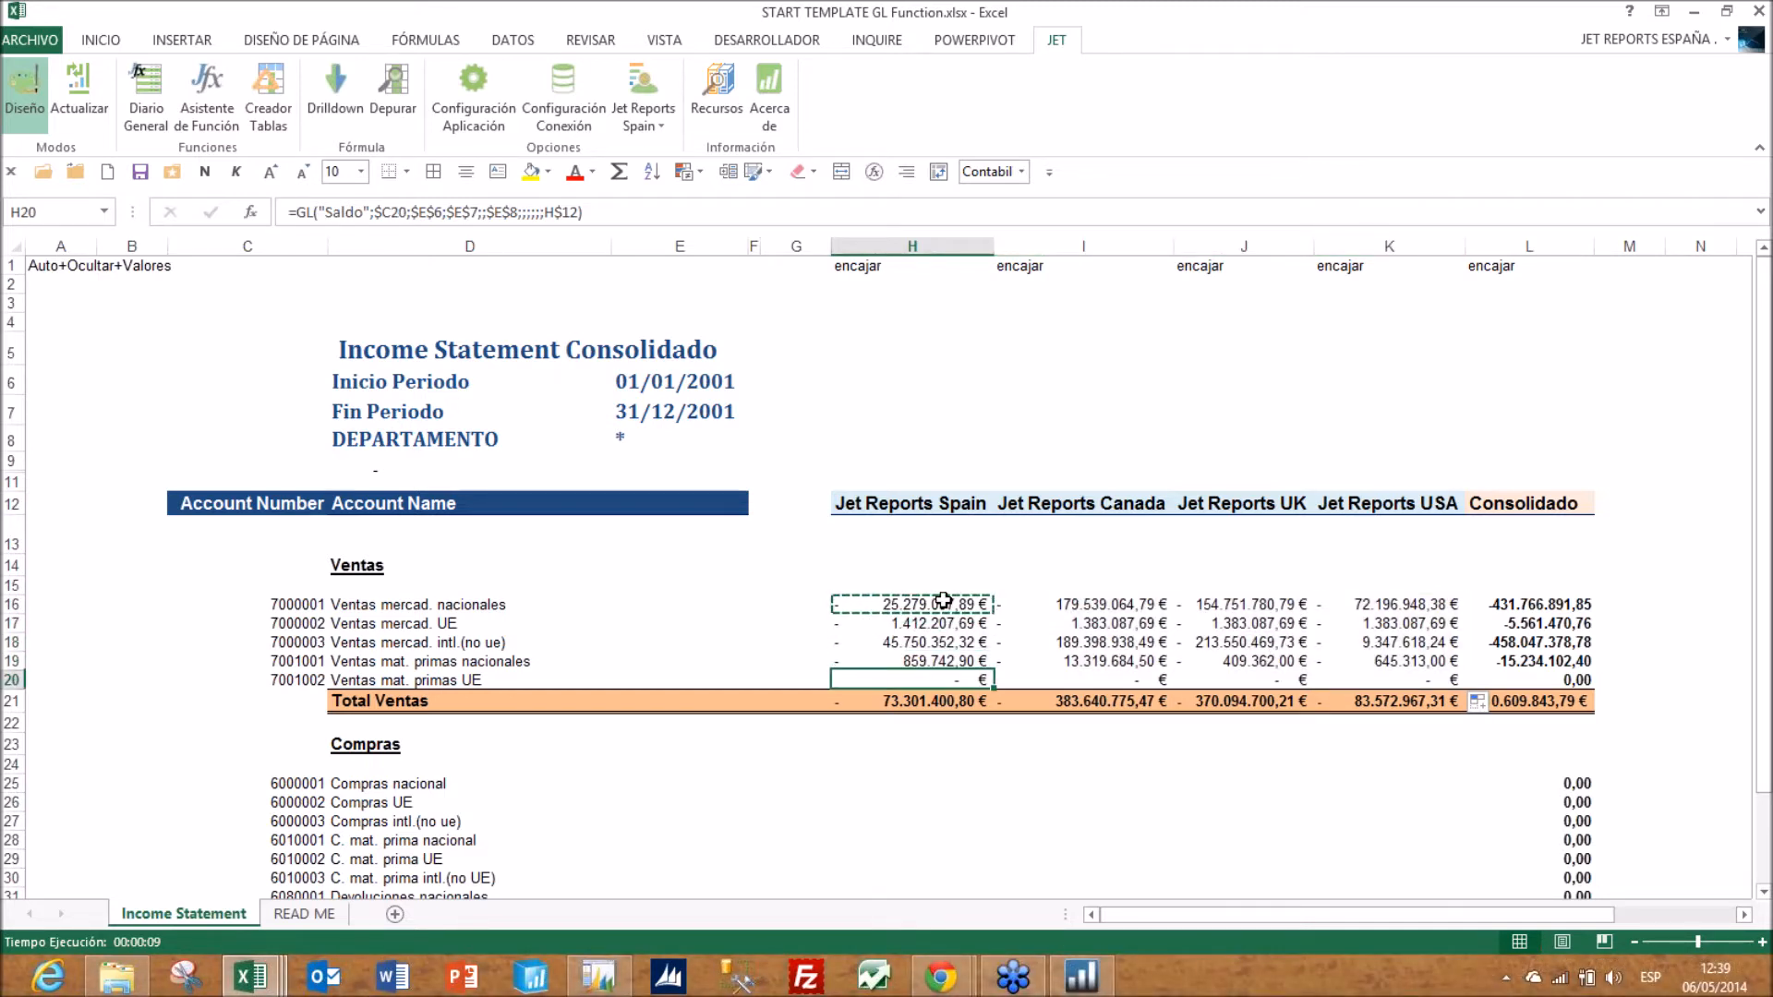
{"action": "key", "text": "Down"}
{"action": "key", "text": "Down"}
{"action": "key", "text": "Down"}
{"action": "key", "text": "Left"}
{"action": "key", "text": "Left"}
{"action": "key", "text": "Left"}
{"action": "key", "text": "Left"}
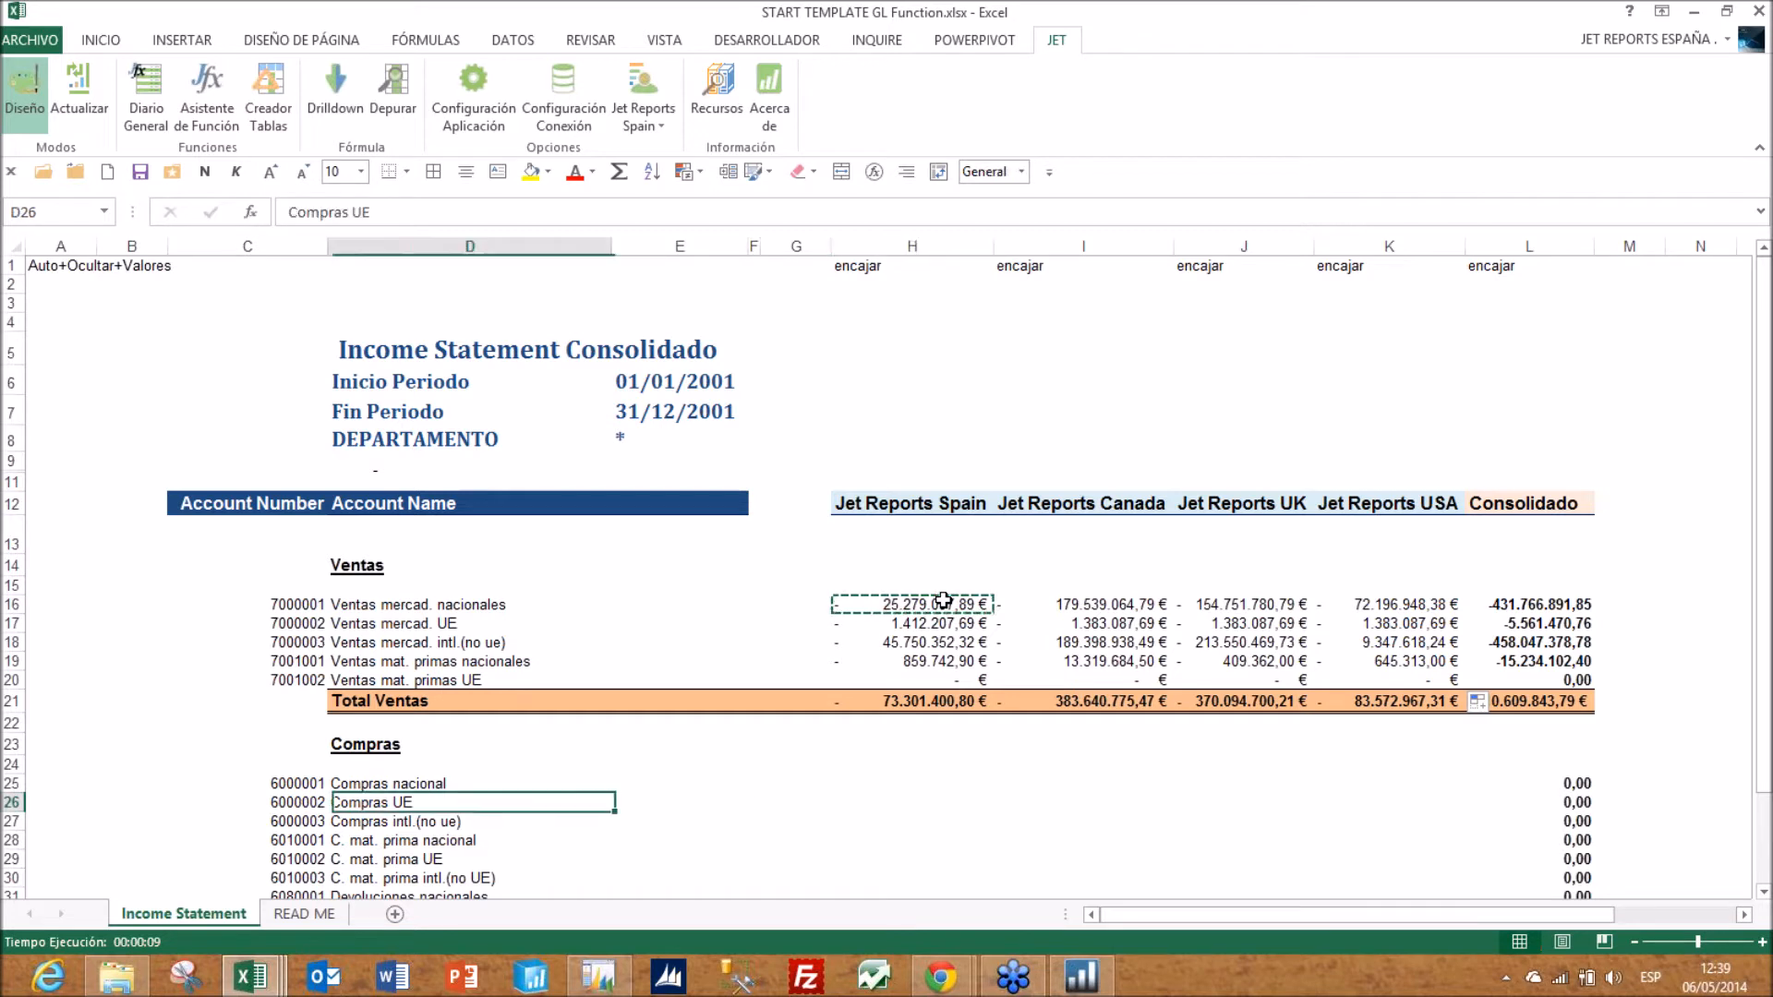
{"action": "key", "text": "Up"}
{"action": "key", "text": "Right"}
{"action": "key", "text": "Right"}
{"action": "key", "text": "Right"}
{"action": "key", "text": "Right"}
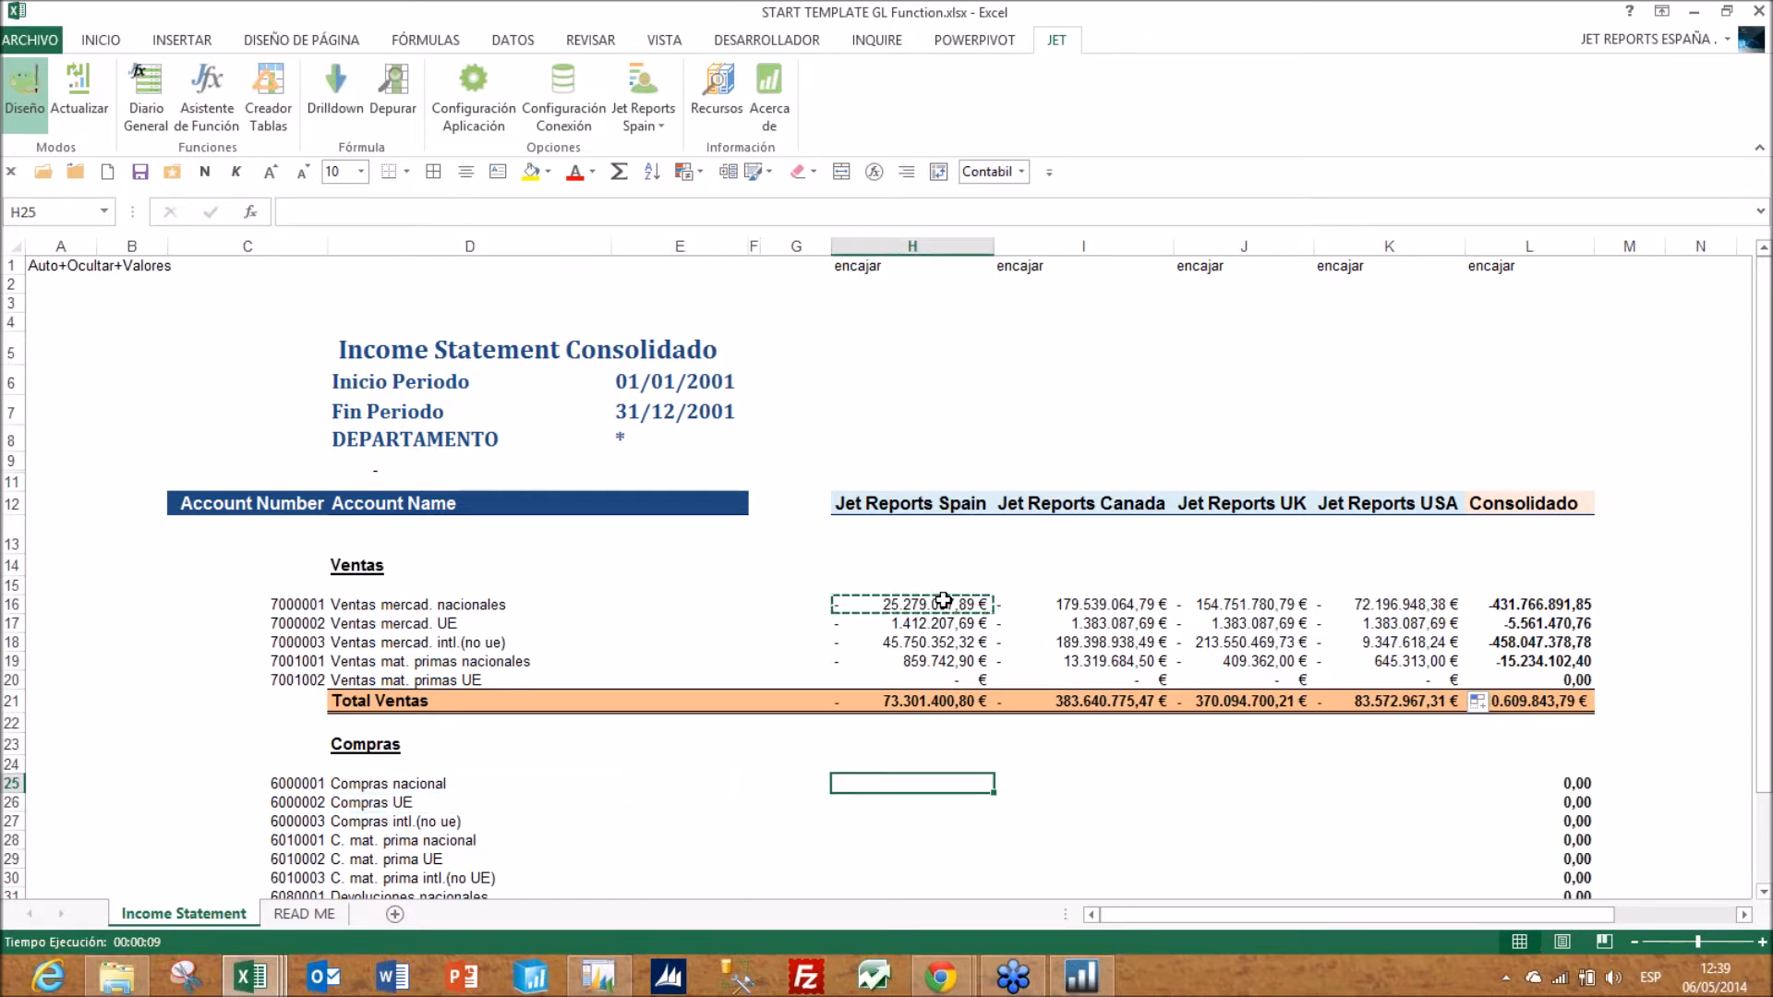
{"action": "key", "text": "ctrl+v"}
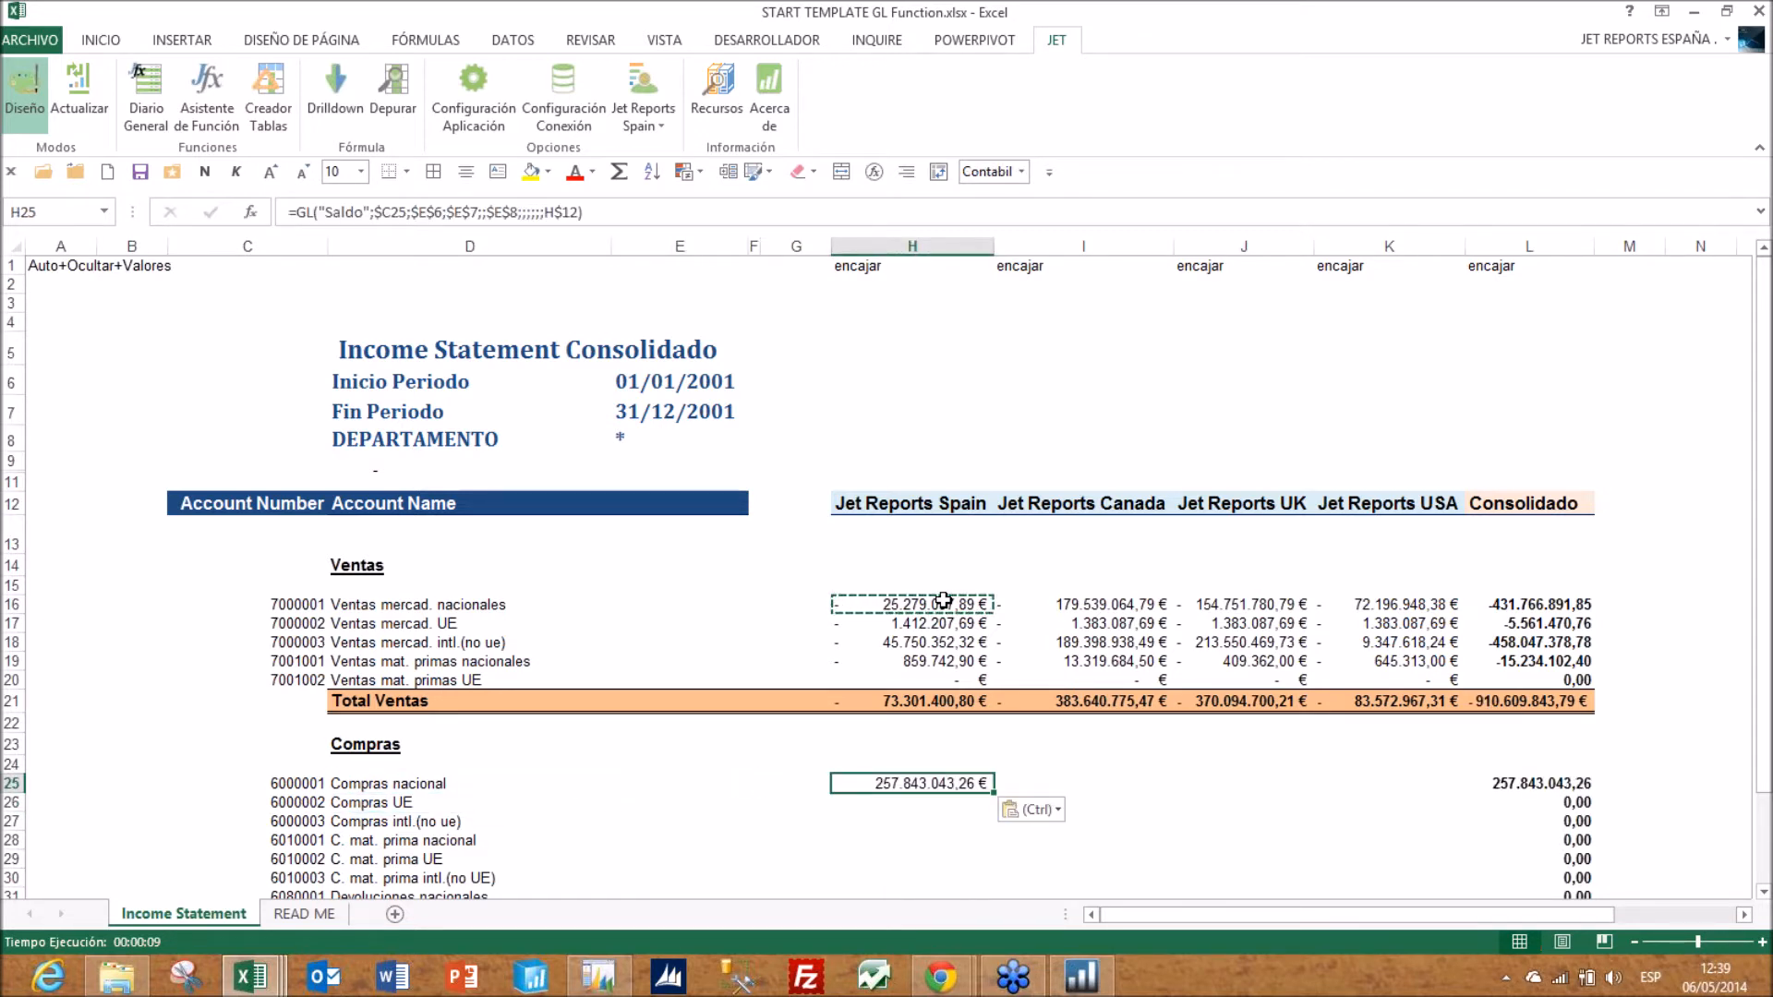
{"action": "key", "text": "Escape"}
{"action": "key", "text": "F2"}
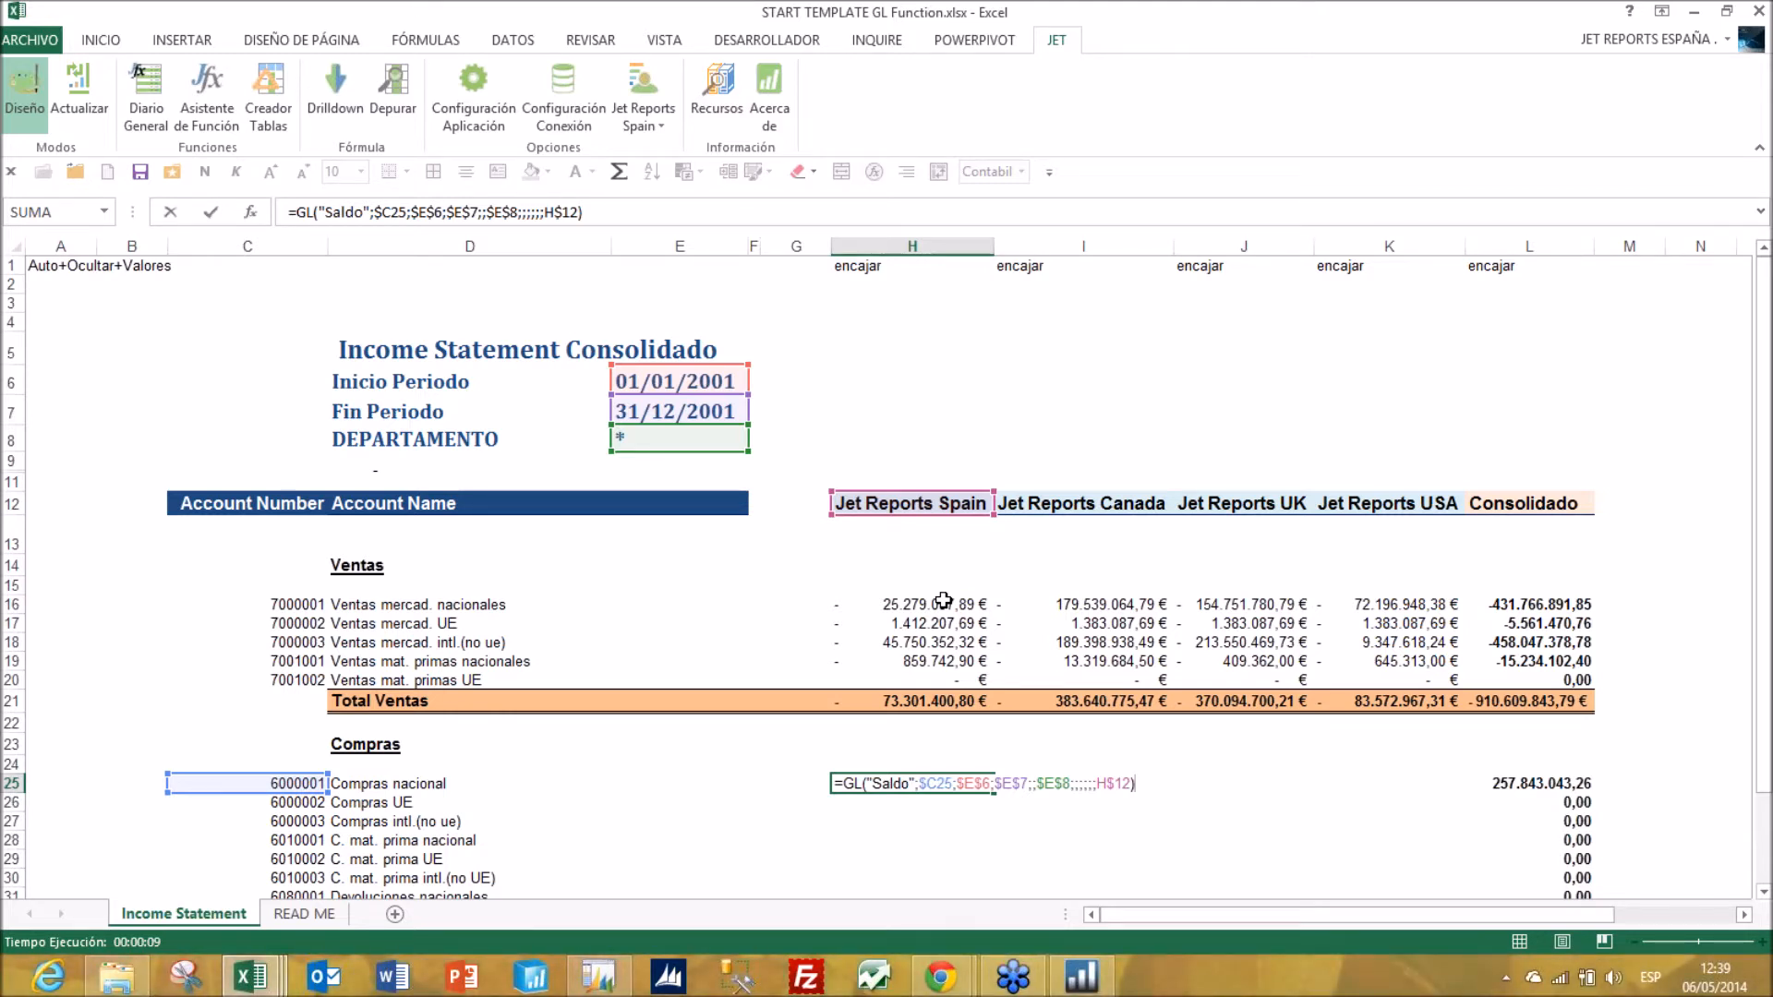
{"action": "key", "text": "Return"}
- Fill the GL formula from H25 down to H33 and across the company columns to K33 for the Compras accounts
{"action": "key", "text": "Down"}
{"action": "key", "text": "Down"}
{"action": "key", "text": "Down"}
{"action": "key", "text": "Down"}
{"action": "key", "text": "Down"}
{"action": "key", "text": "Down"}
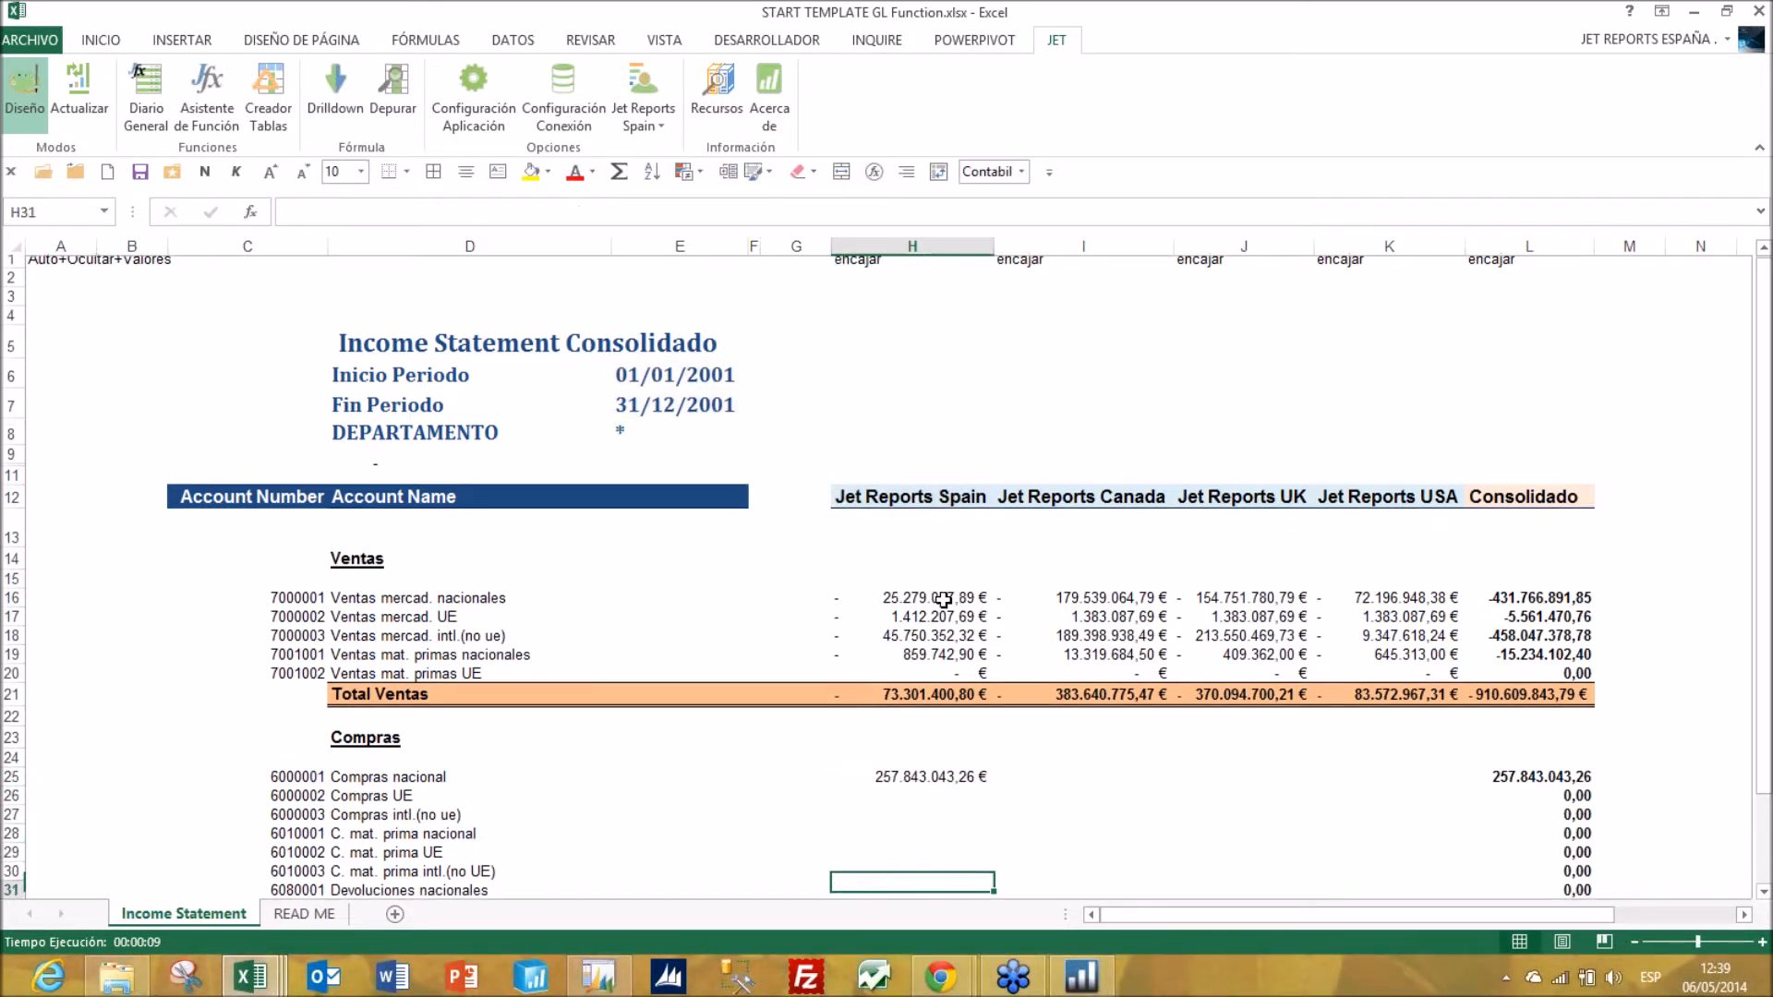
{"action": "key", "text": "Down"}
{"action": "key", "text": "Down"}
{"action": "key", "text": "Up"}
{"action": "key", "text": "Up"}
{"action": "key", "text": "Up"}
{"action": "key", "text": "Up"}
{"action": "key", "text": "Up"}
{"action": "key", "text": "Up"}
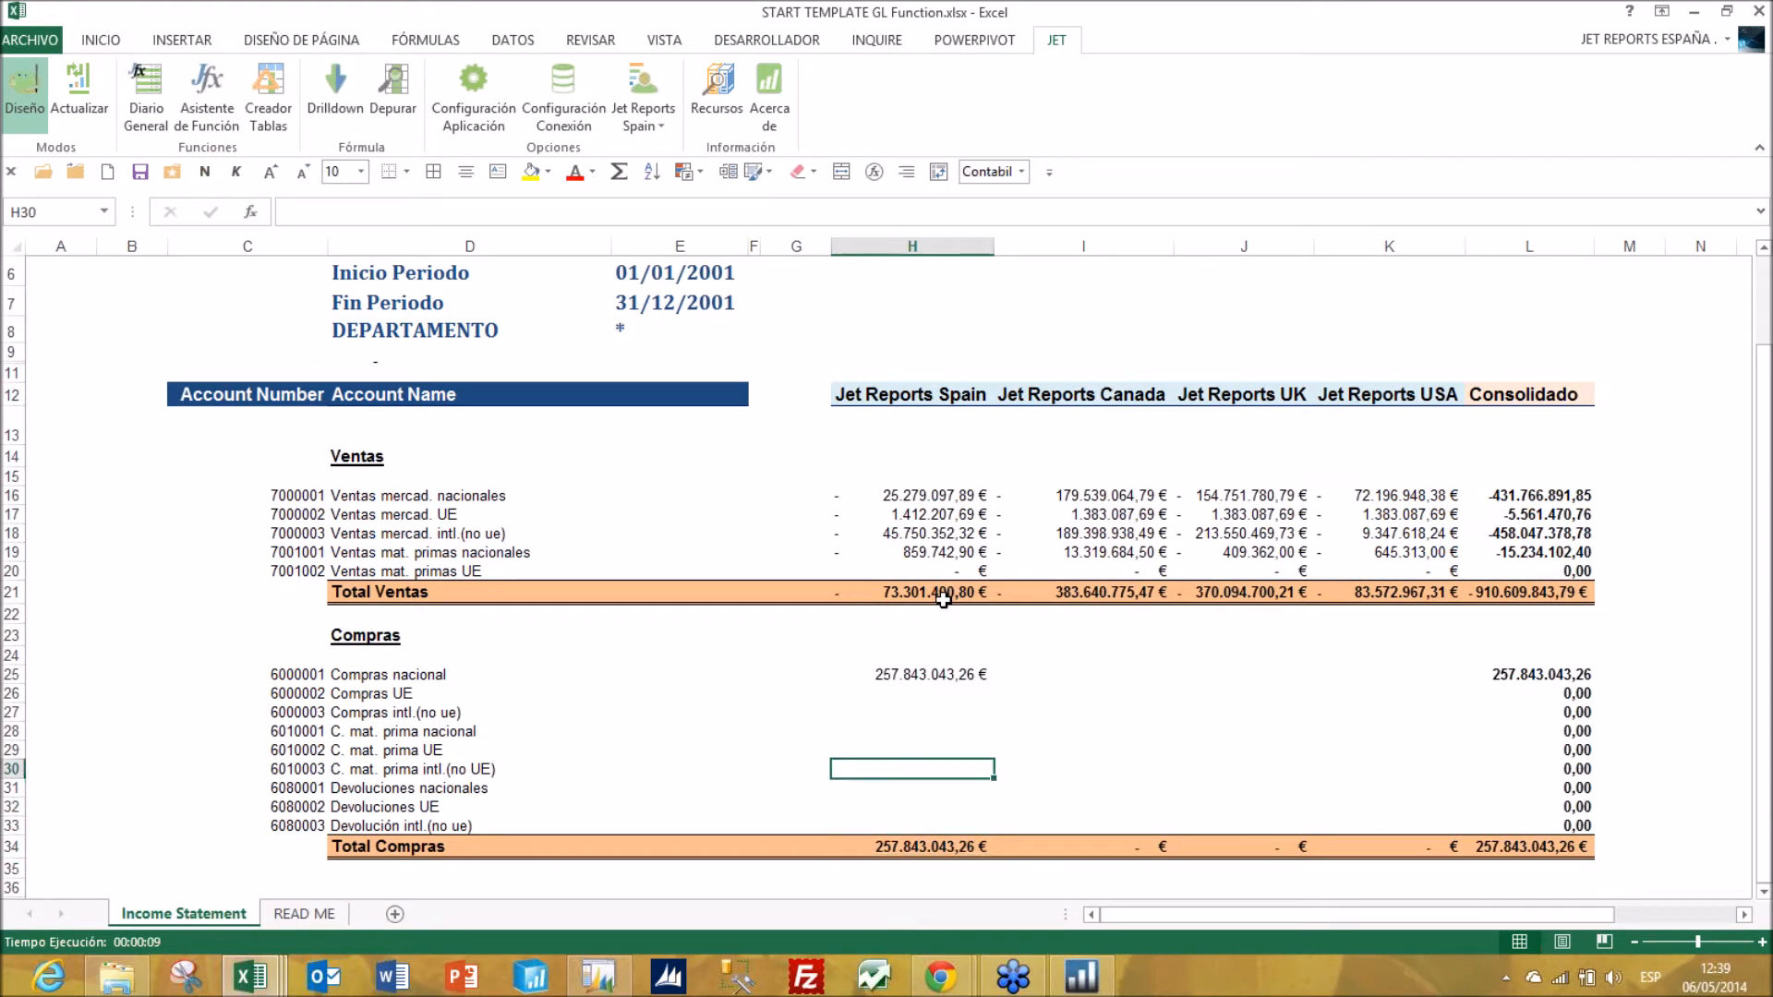
{"action": "key", "text": "Up"}
{"action": "key", "text": "Up"}
{"action": "key", "text": "Up"}
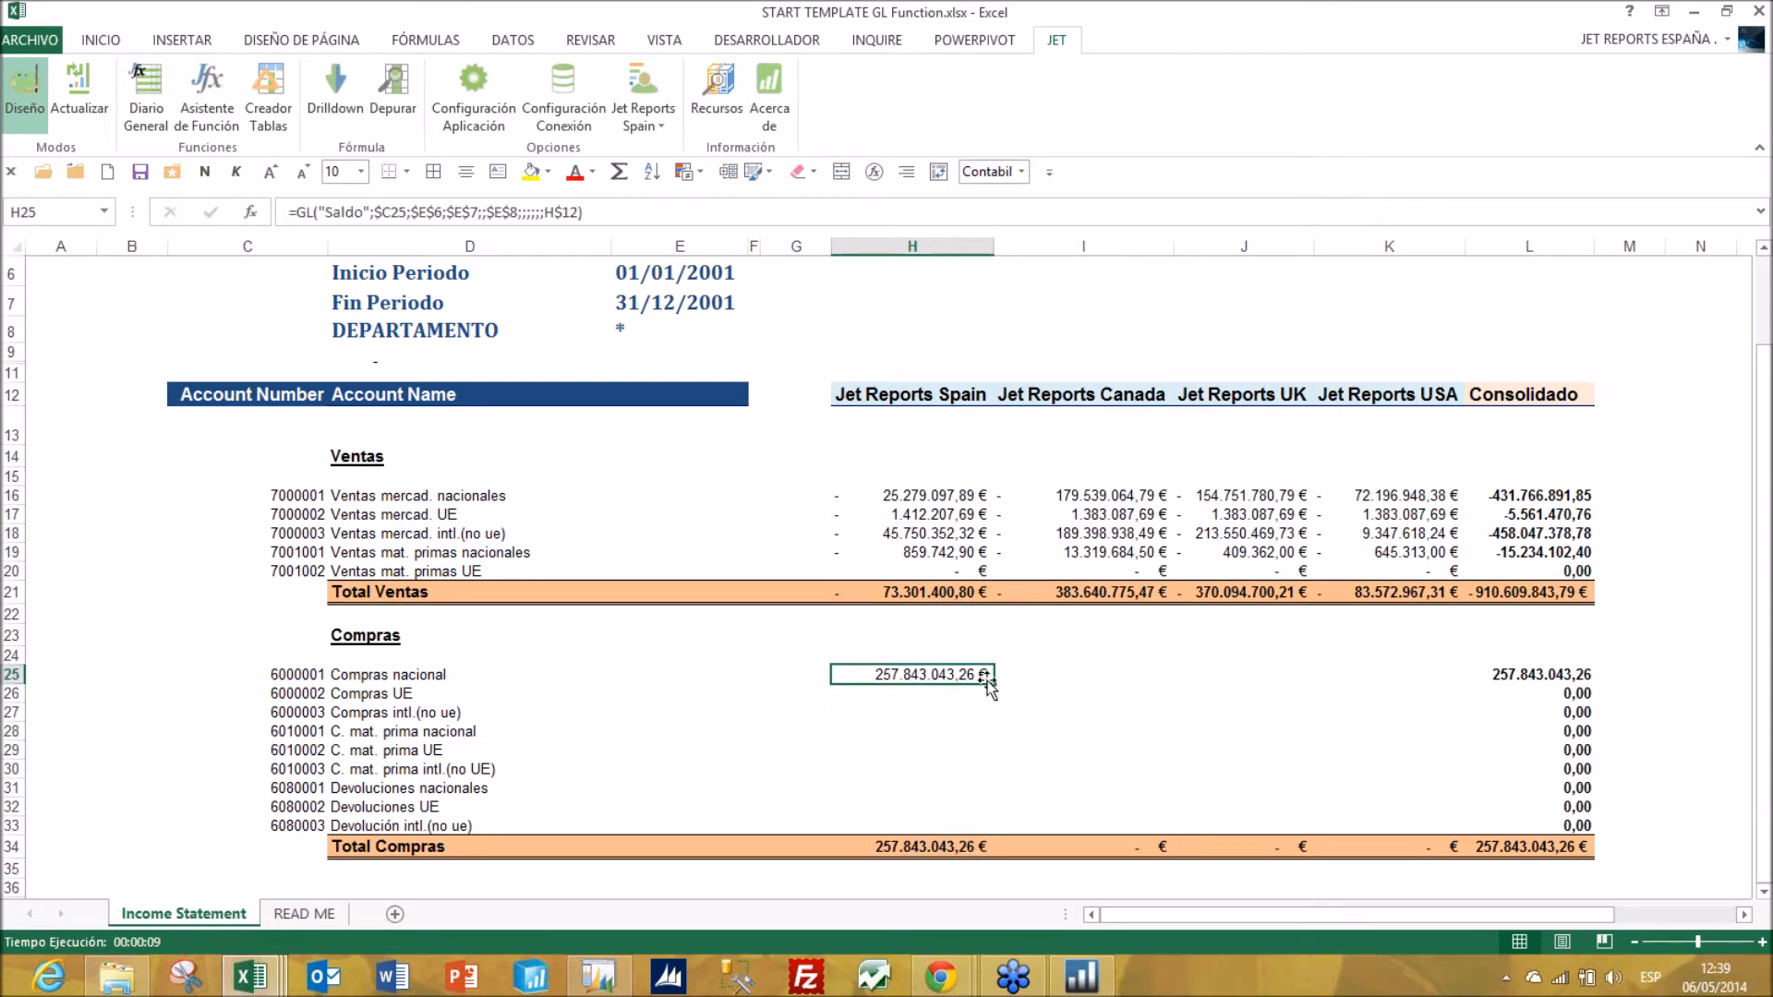
{"action": "left_click_drag", "start_coordinate": [993, 683], "coordinate": [999, 828]}
{"action": "left_click", "coordinate": [991, 826]}
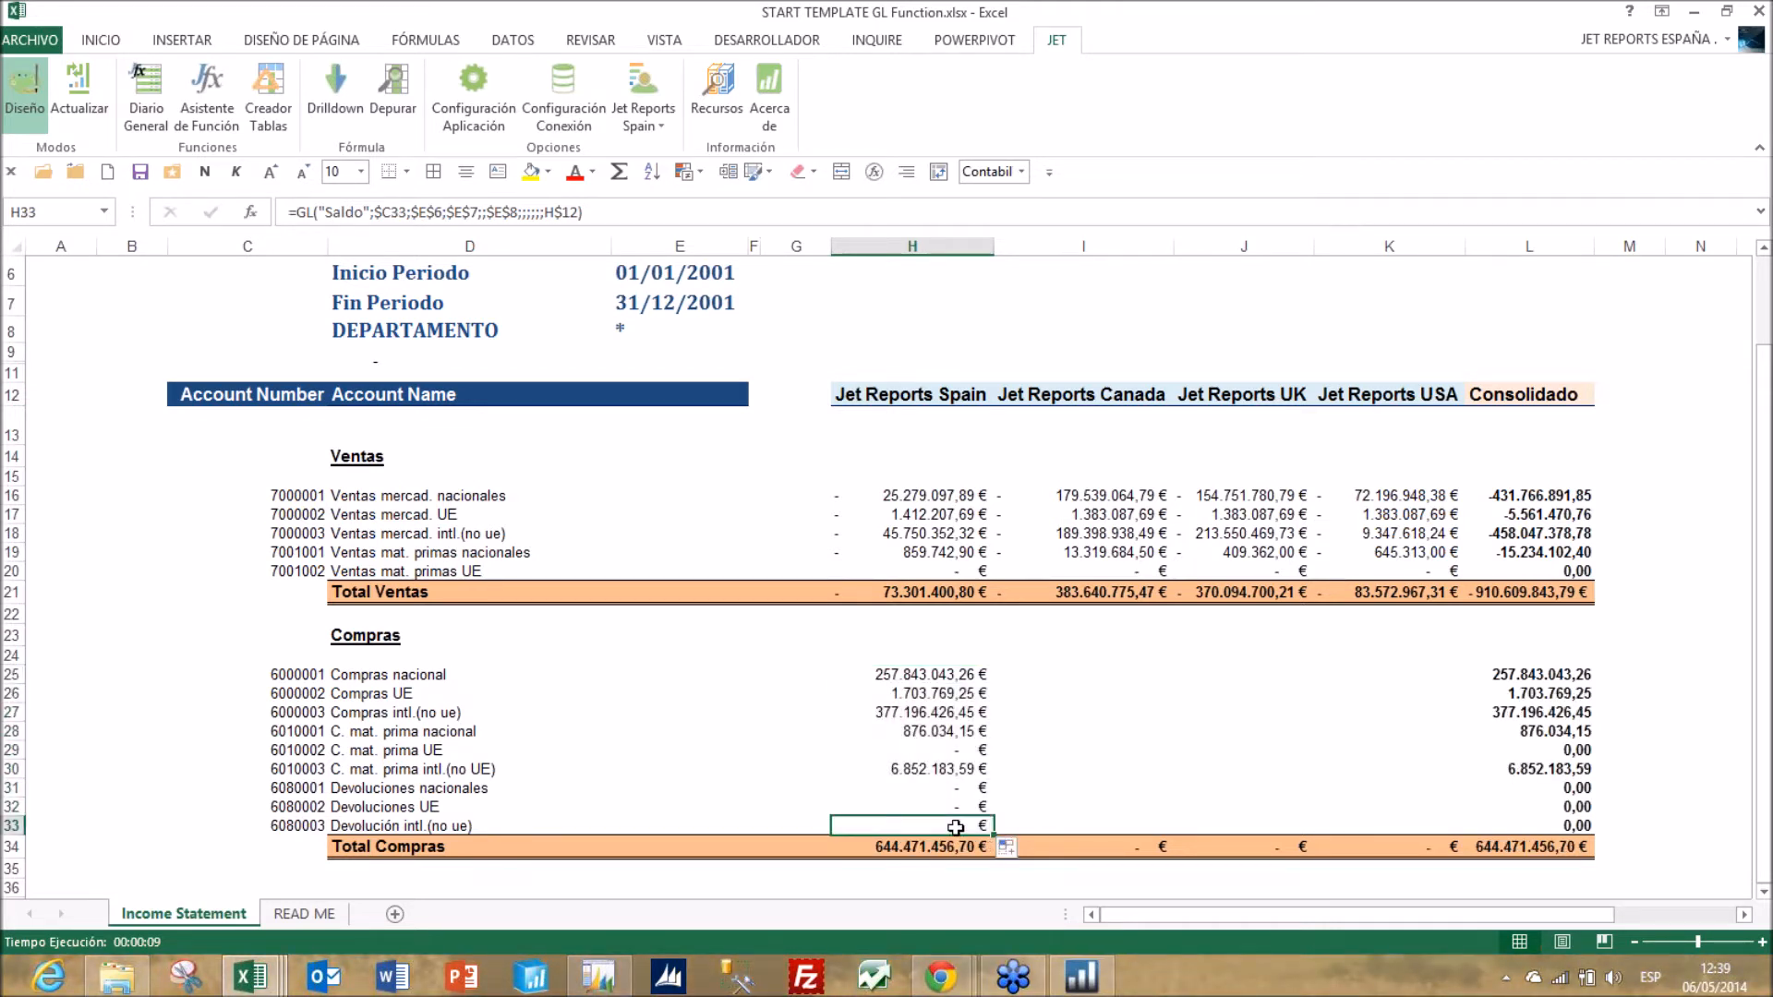
{"action": "left_click_drag", "start_coordinate": [965, 669], "coordinate": [1459, 809]}
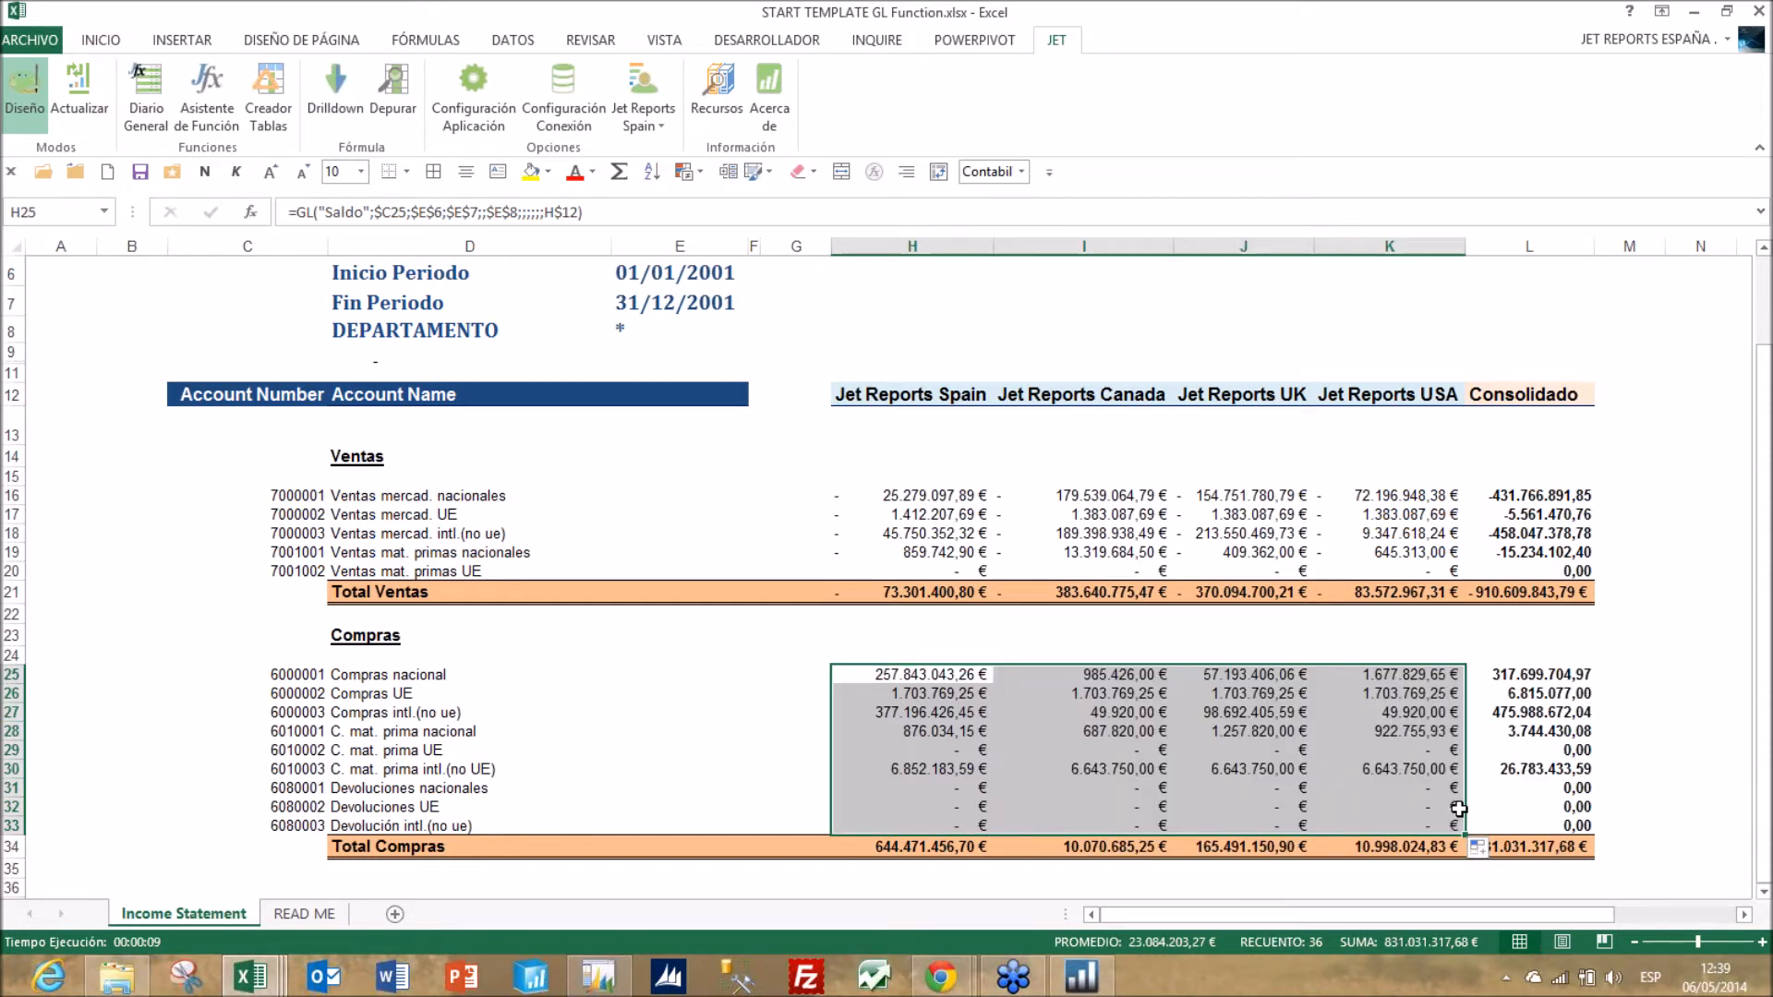
- Run the Jet report refresh and select the Jet Reports Canada amount for Ventas mercad. intl.(no ue)
{"action": "left_click", "coordinate": [962, 532]}
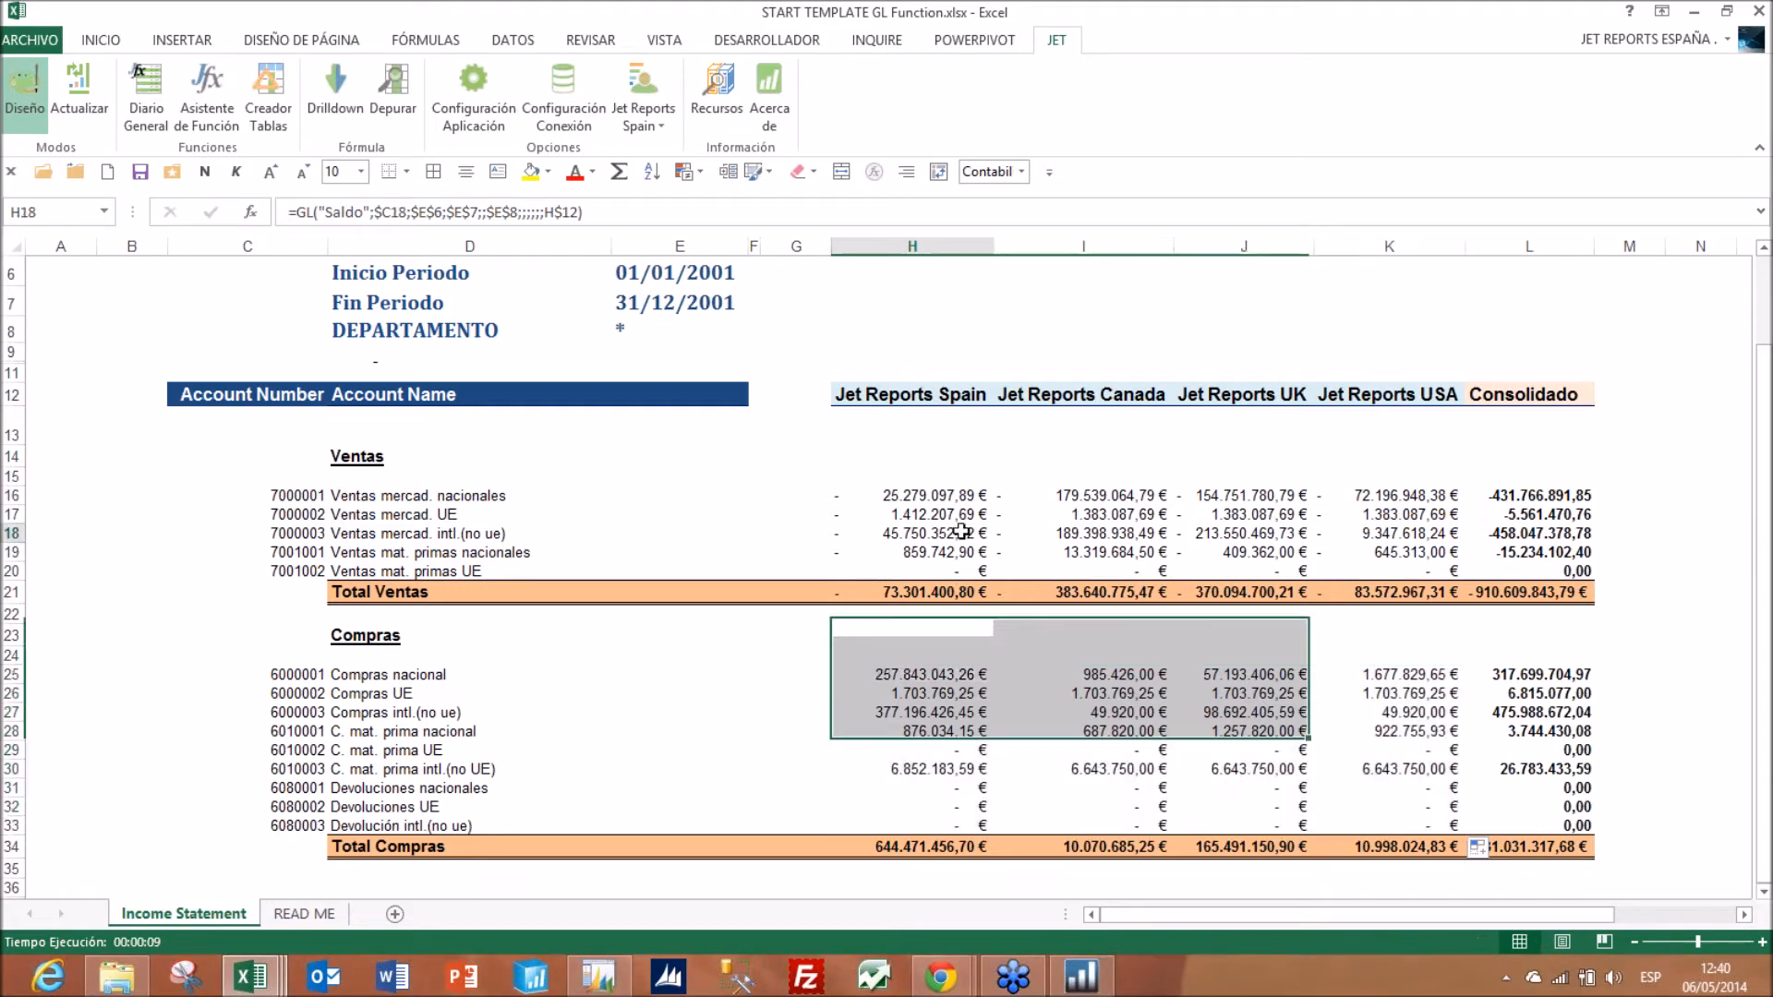
{"action": "key", "text": "ctrl+Left"}
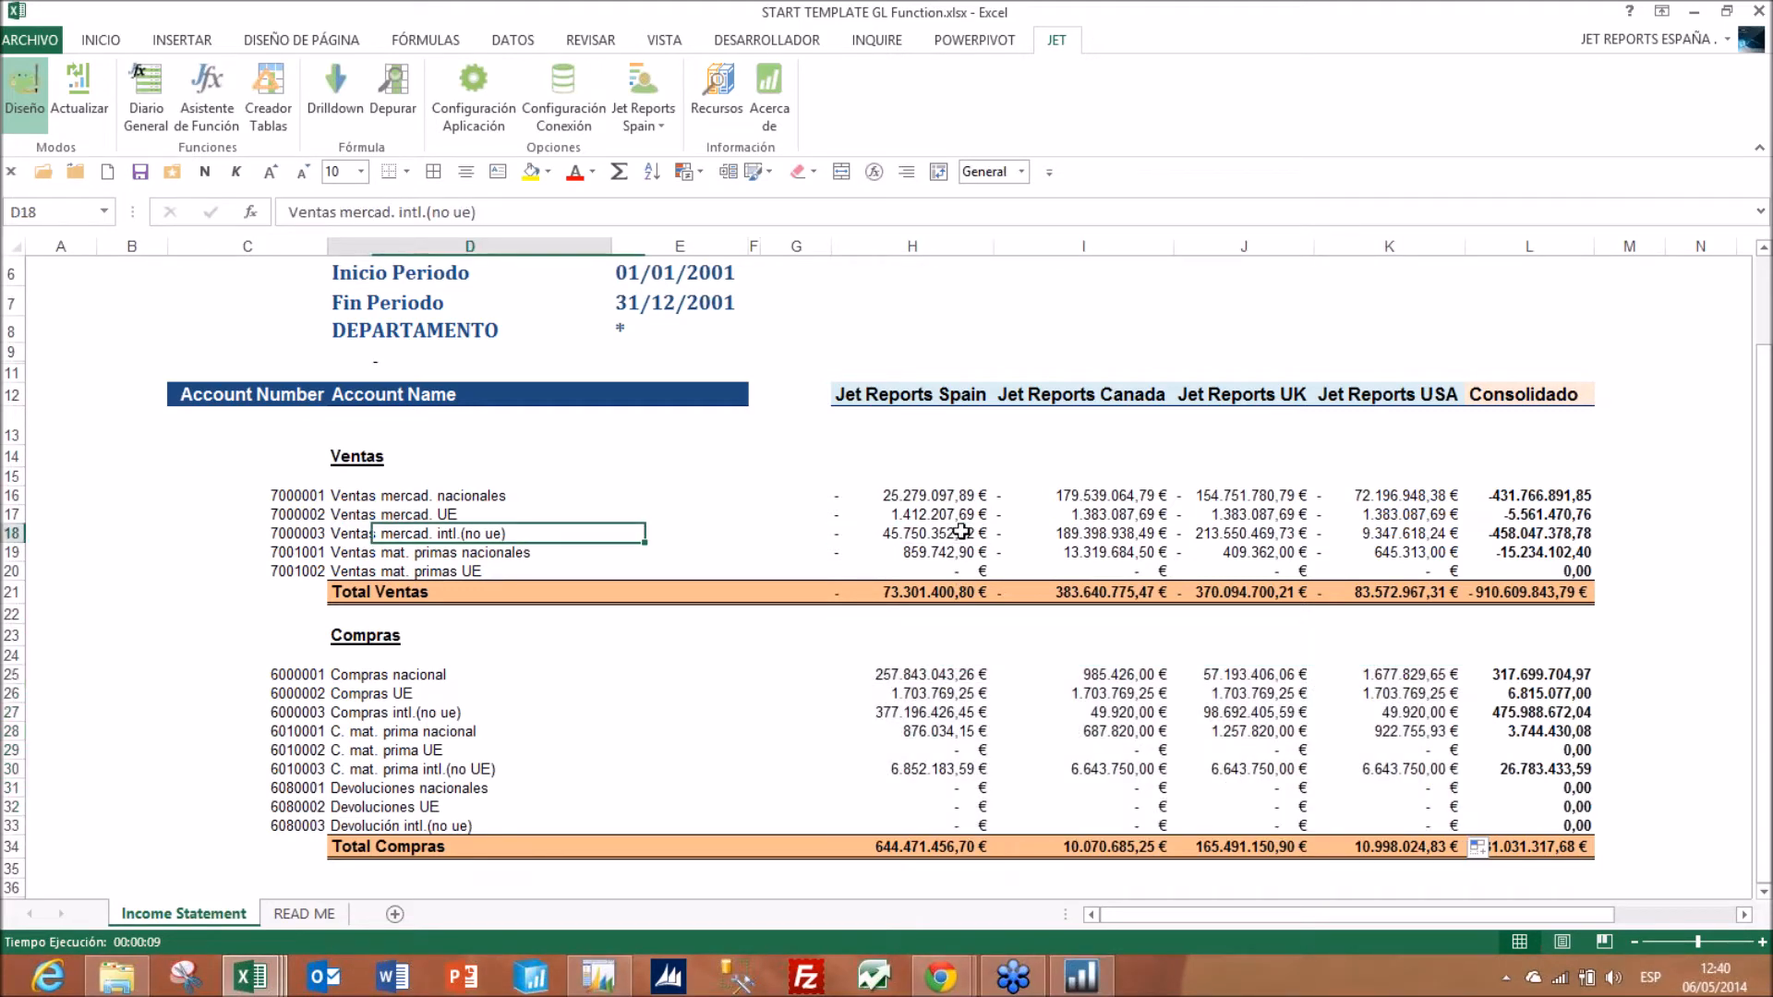
{"action": "key", "text": "ctrl+Home"}
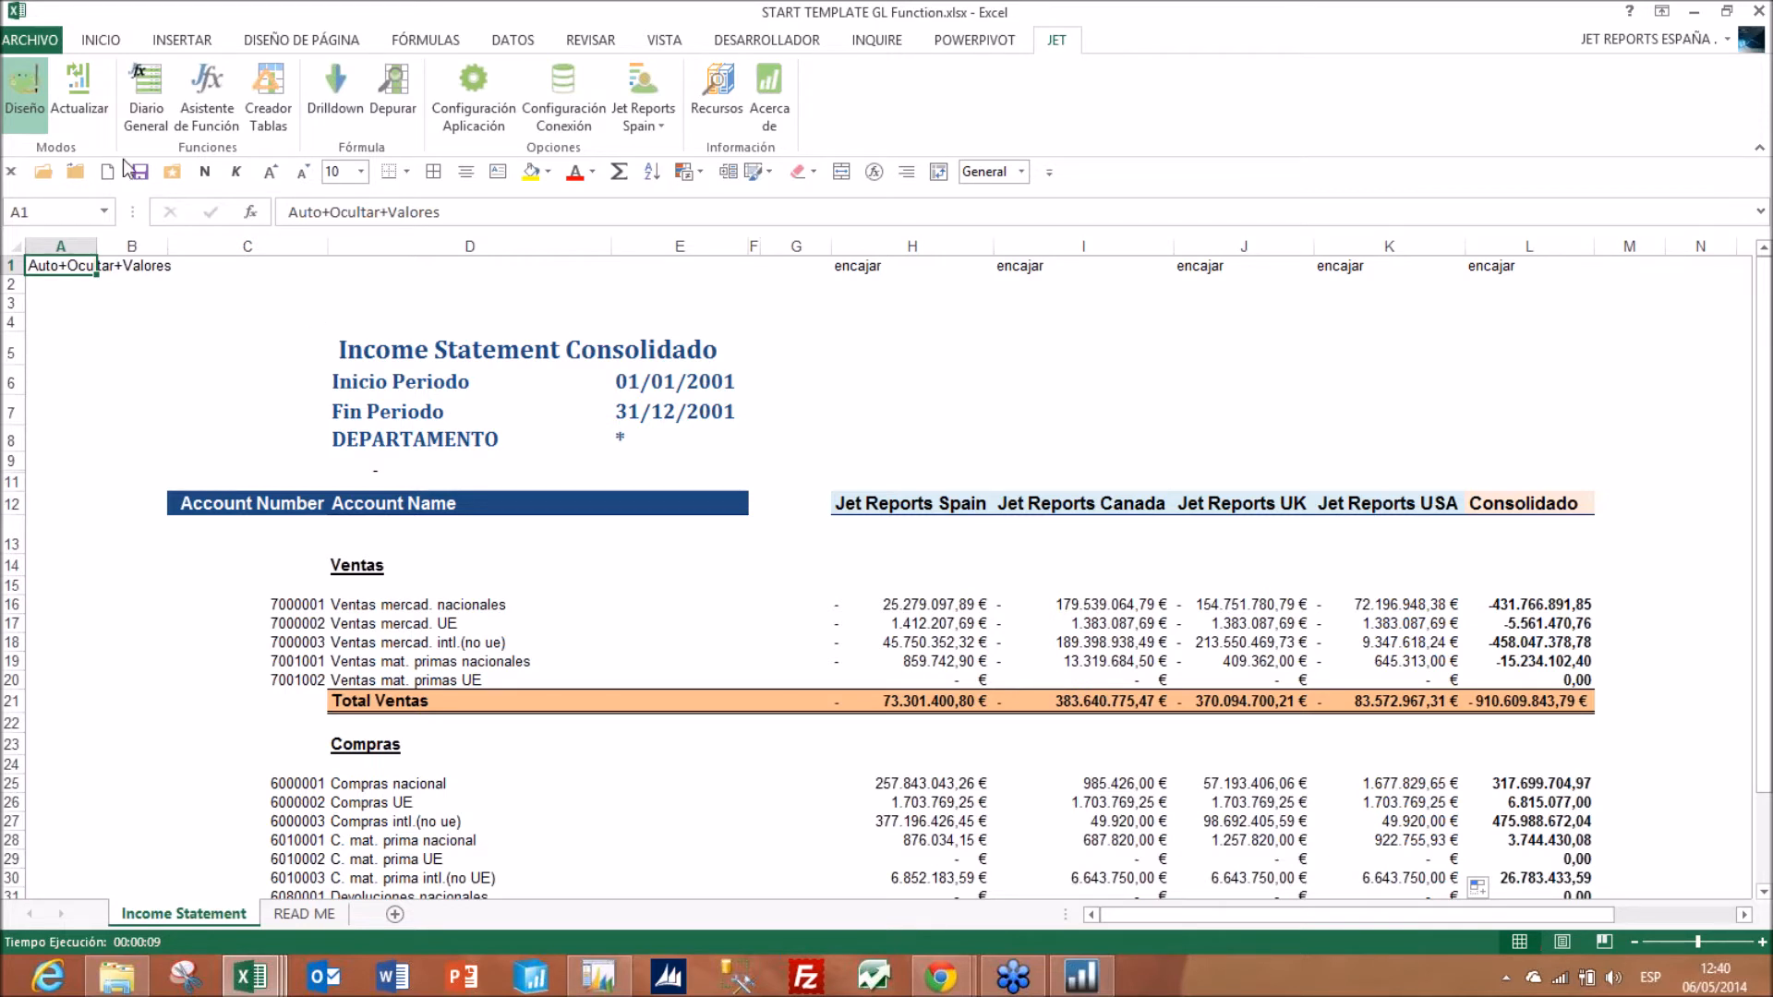
{"action": "left_click", "coordinate": [81, 92]}
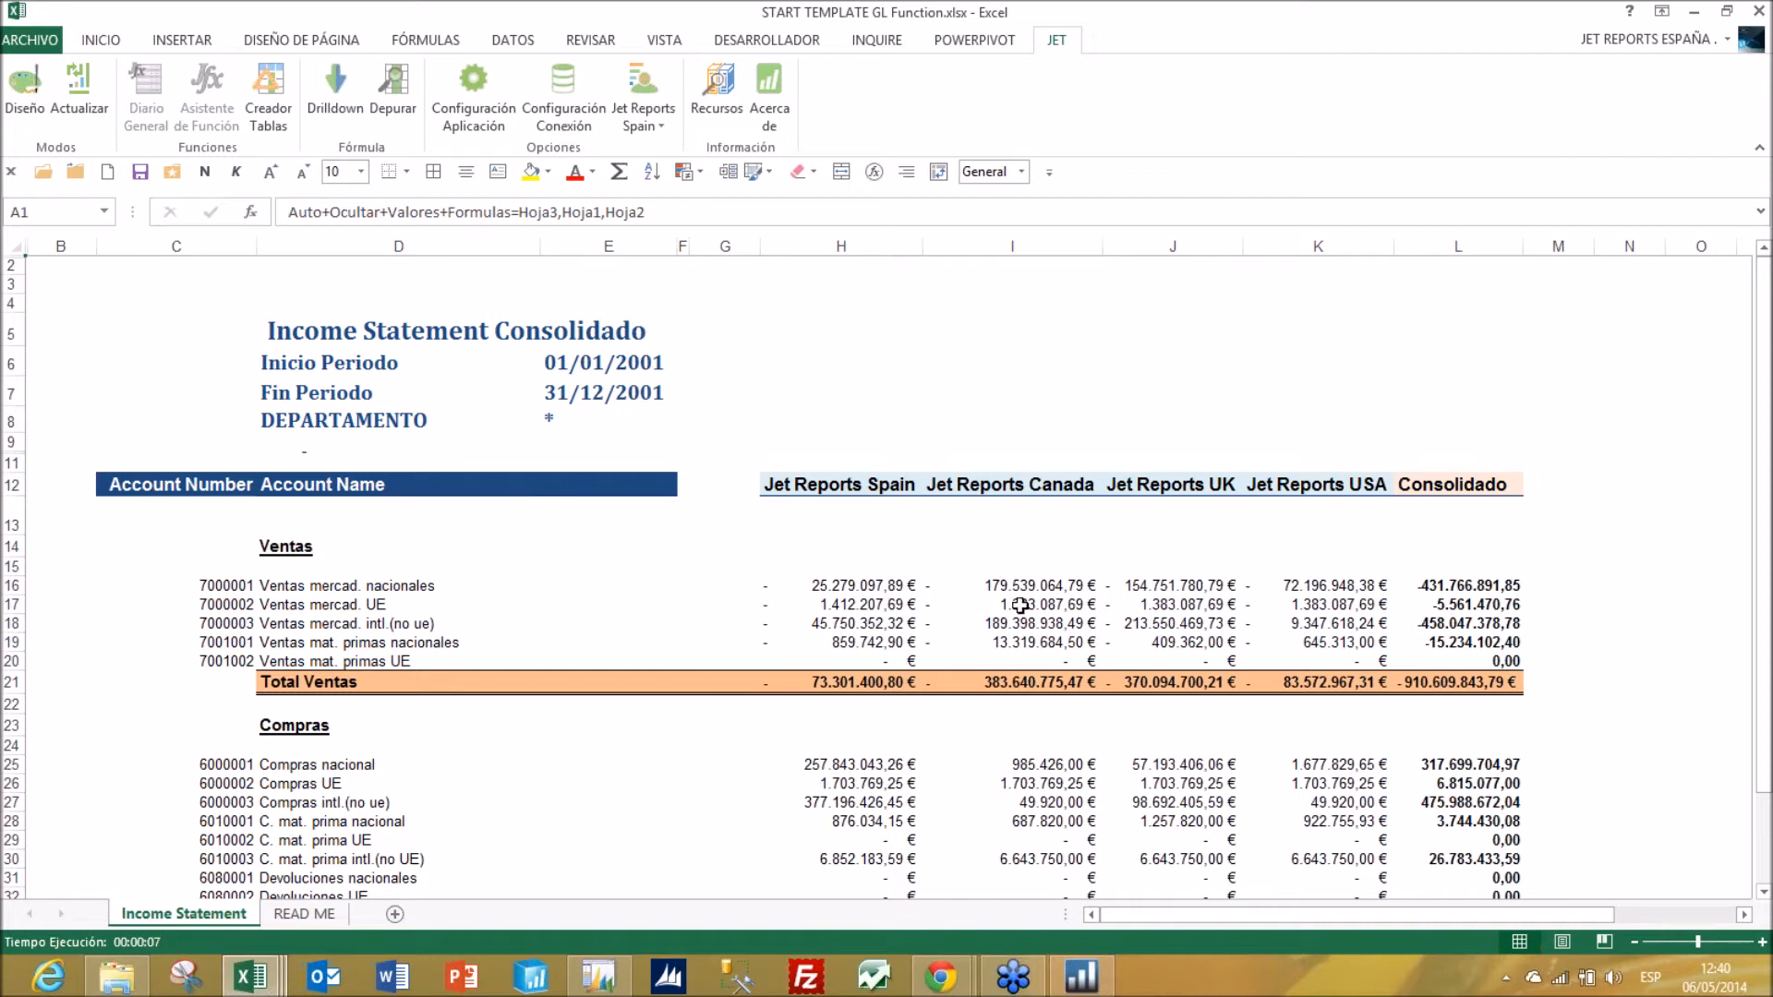
{"action": "left_click", "coordinate": [1038, 622]}
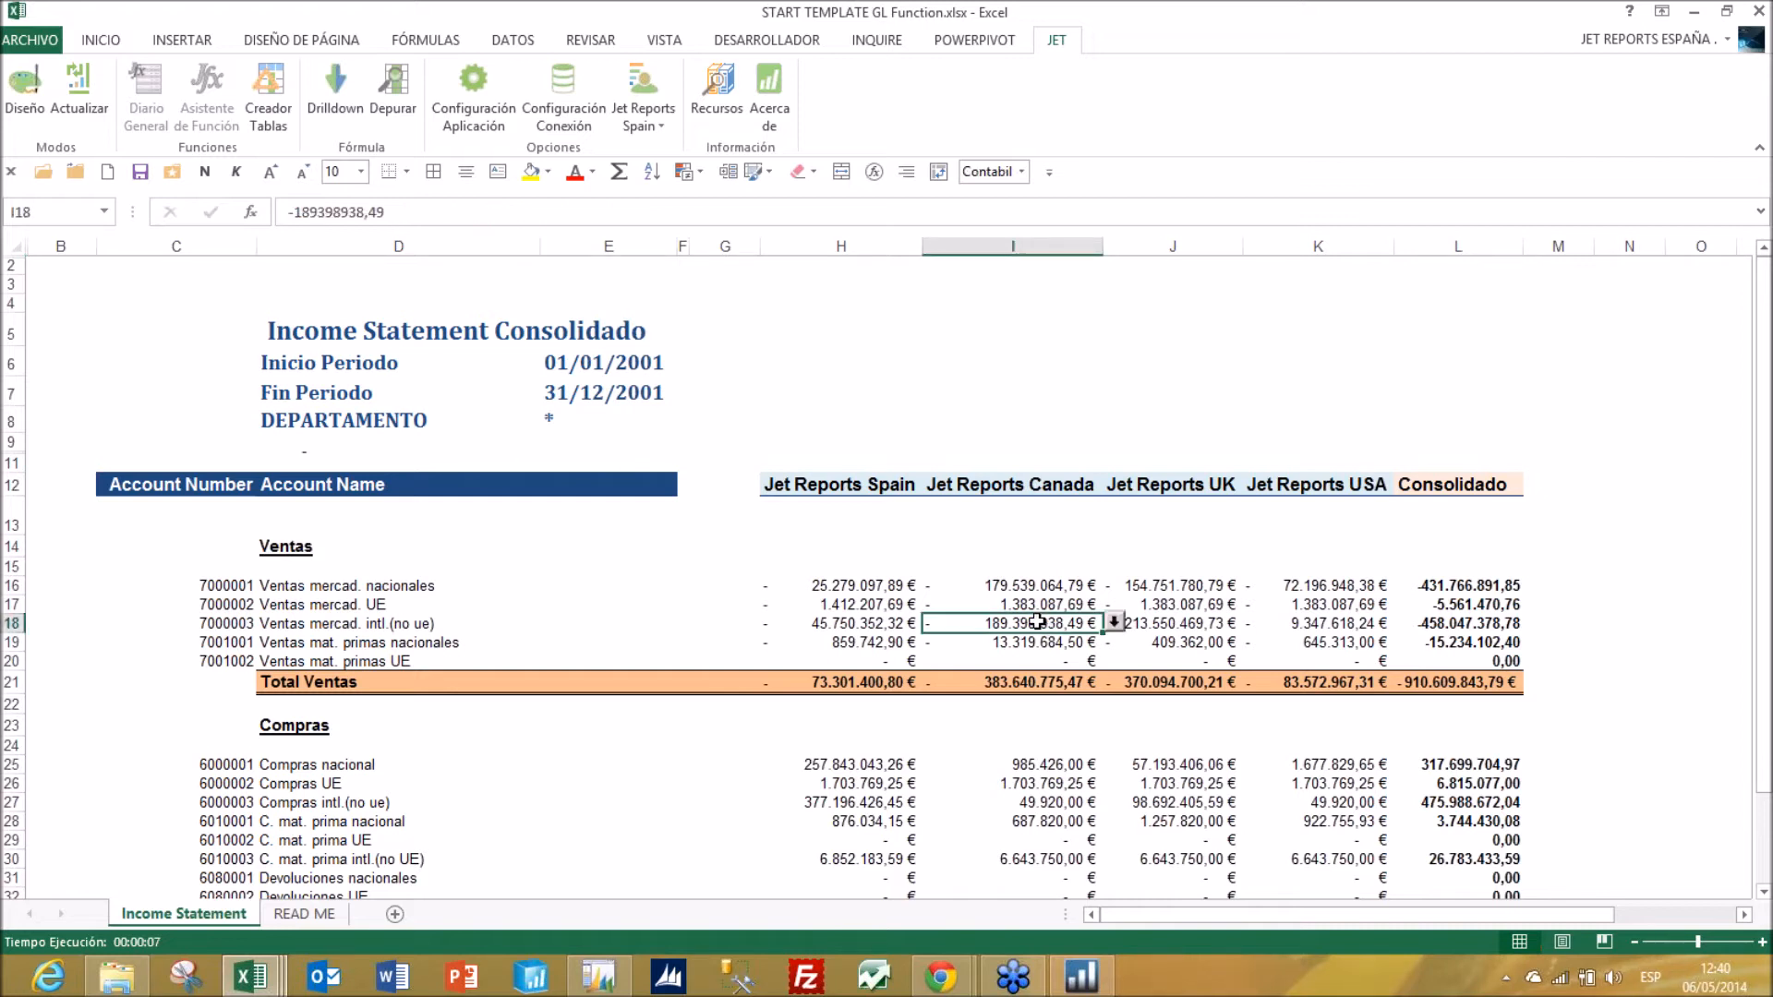
- Examine the refreshed Ventas and Compras amounts across the company columns of the Income Statement
{"action": "scroll", "coordinate": [1038, 622], "scroll_direction": "down", "scroll_amount": 1}
{"action": "key", "text": "Left"}
{"action": "key", "text": "Up"}
{"action": "key", "text": "Up"}
{"action": "key", "text": "Down"}
{"action": "key", "text": "Down"}
{"action": "key", "text": "Down"}
{"action": "key", "text": "Down"}
{"action": "key", "text": "Left"}
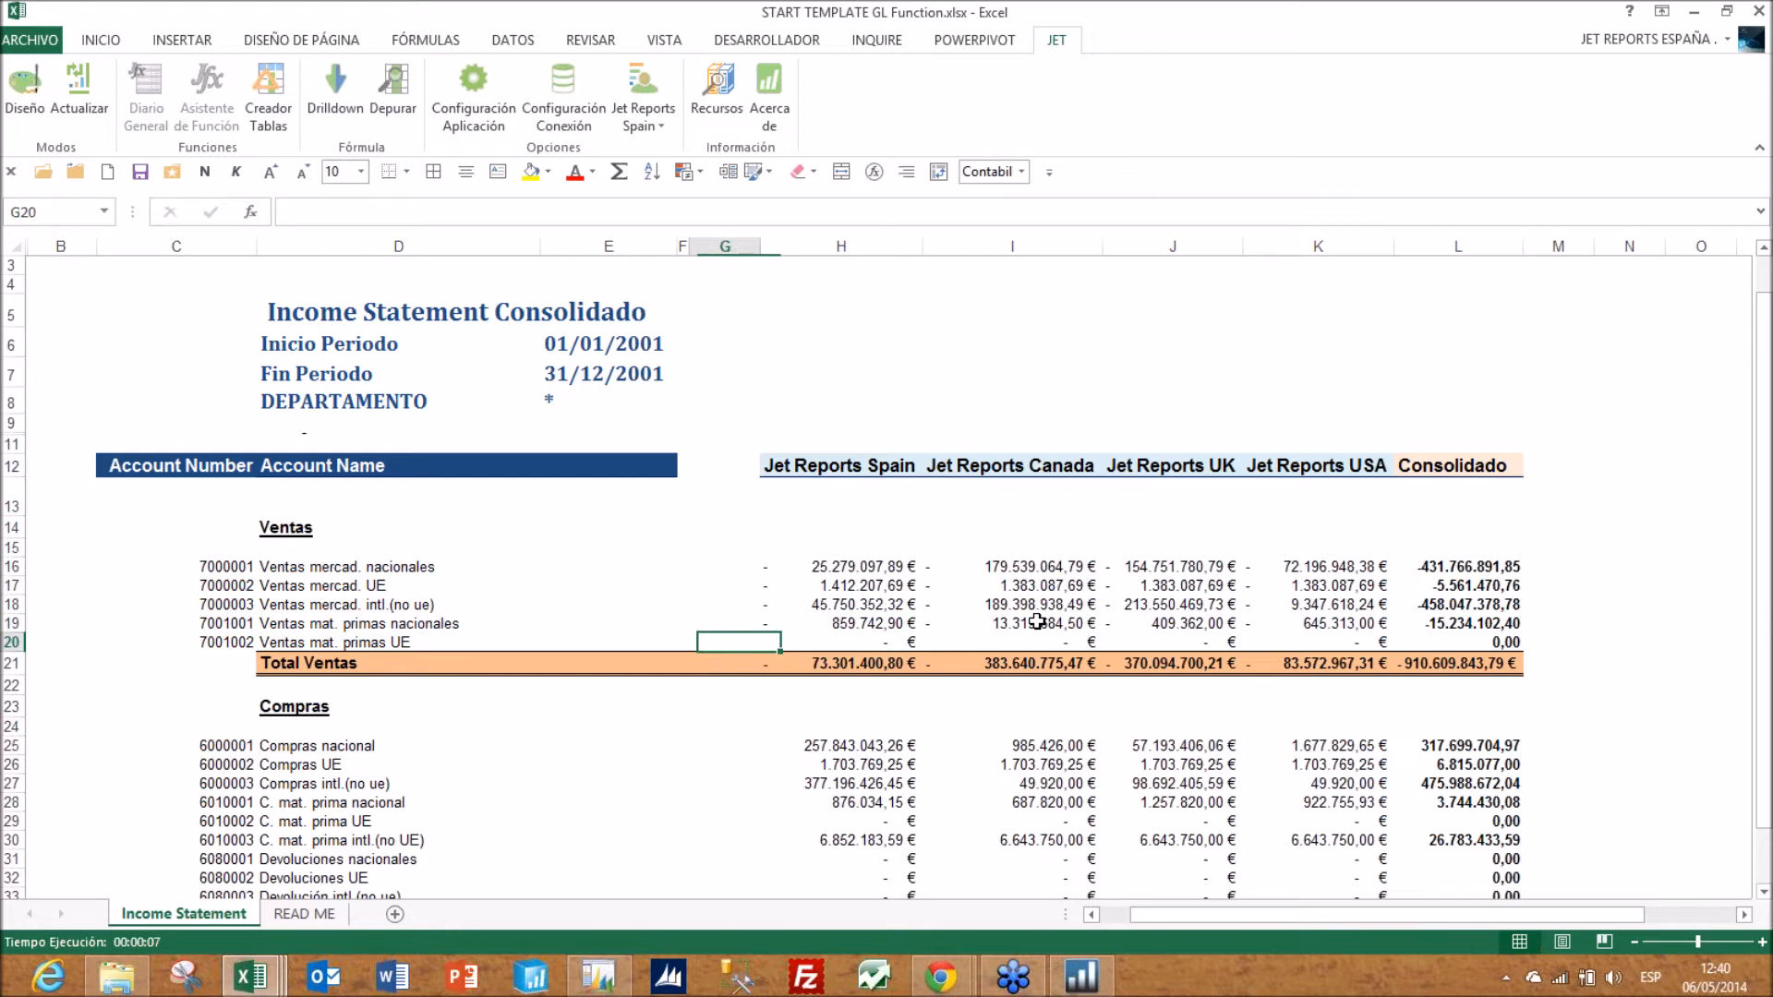
{"action": "key", "text": "Left"}
{"action": "key", "text": "Left"}
{"action": "key", "text": "Left"}
{"action": "key", "text": "Left"}
{"action": "key", "text": "Right"}
{"action": "key", "text": "Right"}
{"action": "key", "text": "Right"}
{"action": "key", "text": "Right"}
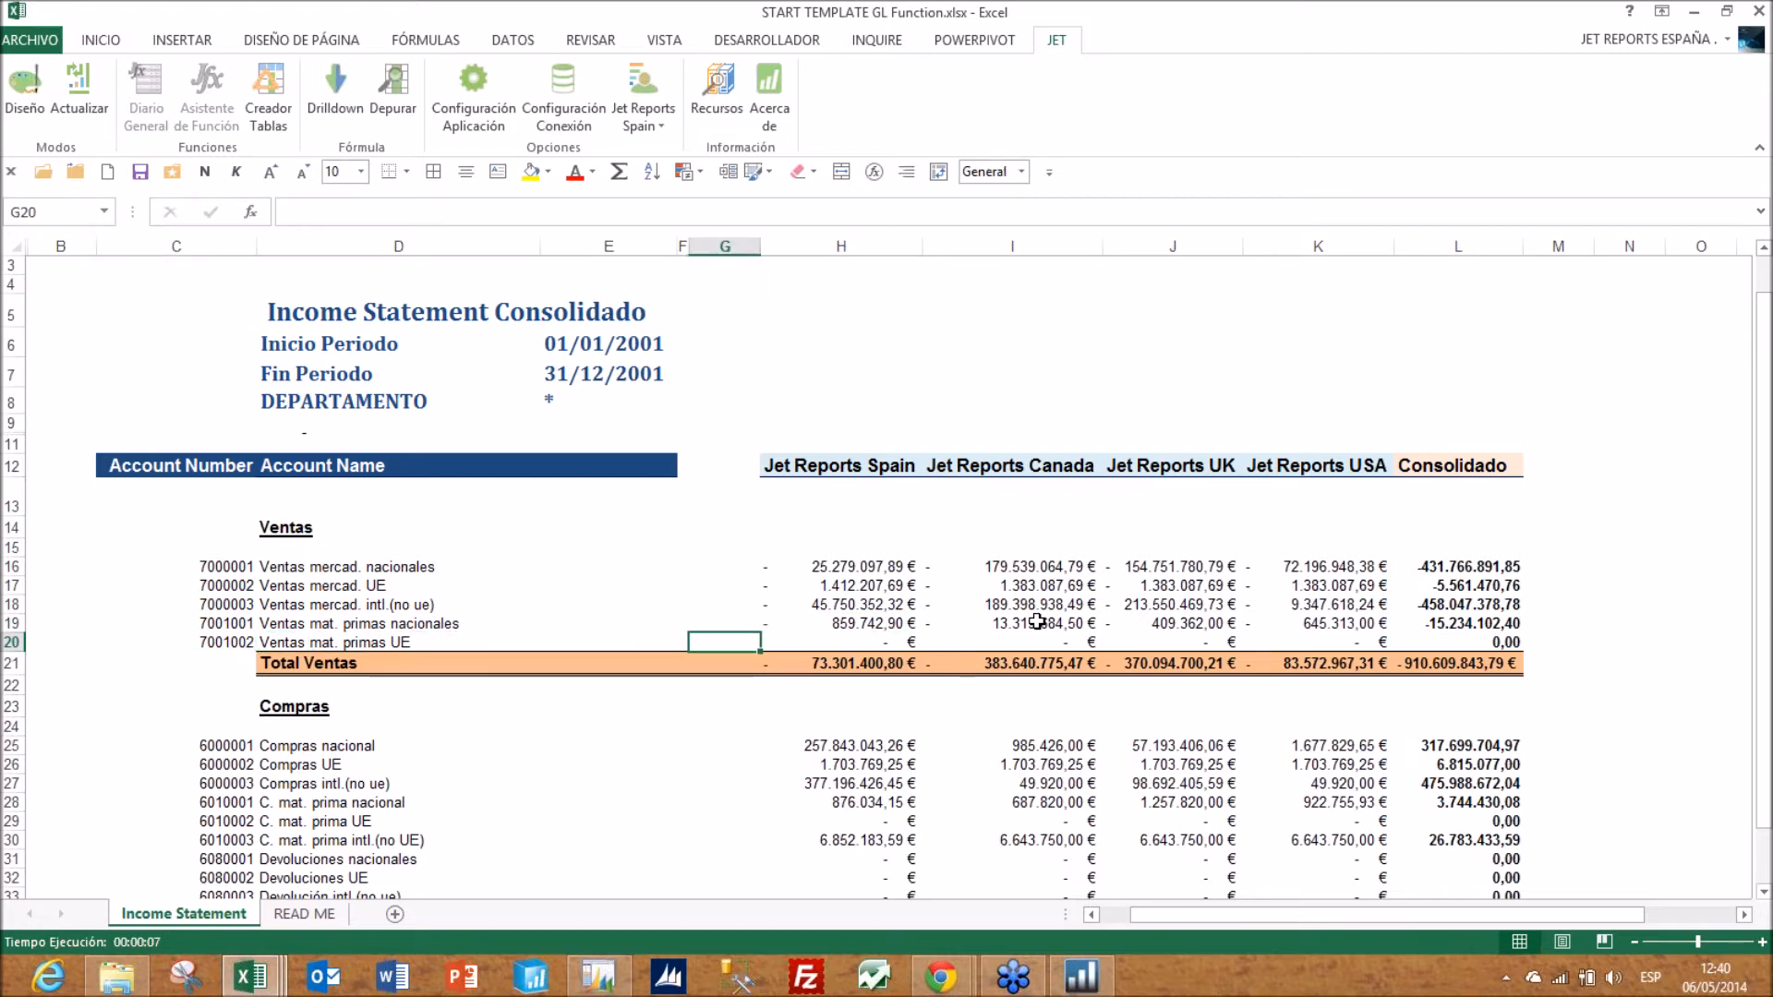
{"action": "key", "text": "Right"}
{"action": "key", "text": "Right"}
{"action": "key", "text": "Up"}
{"action": "key", "text": "Up"}
{"action": "key", "text": "Up"}
{"action": "key", "text": "Right"}
{"action": "key", "text": "Down"}
{"action": "key", "text": "Right"}
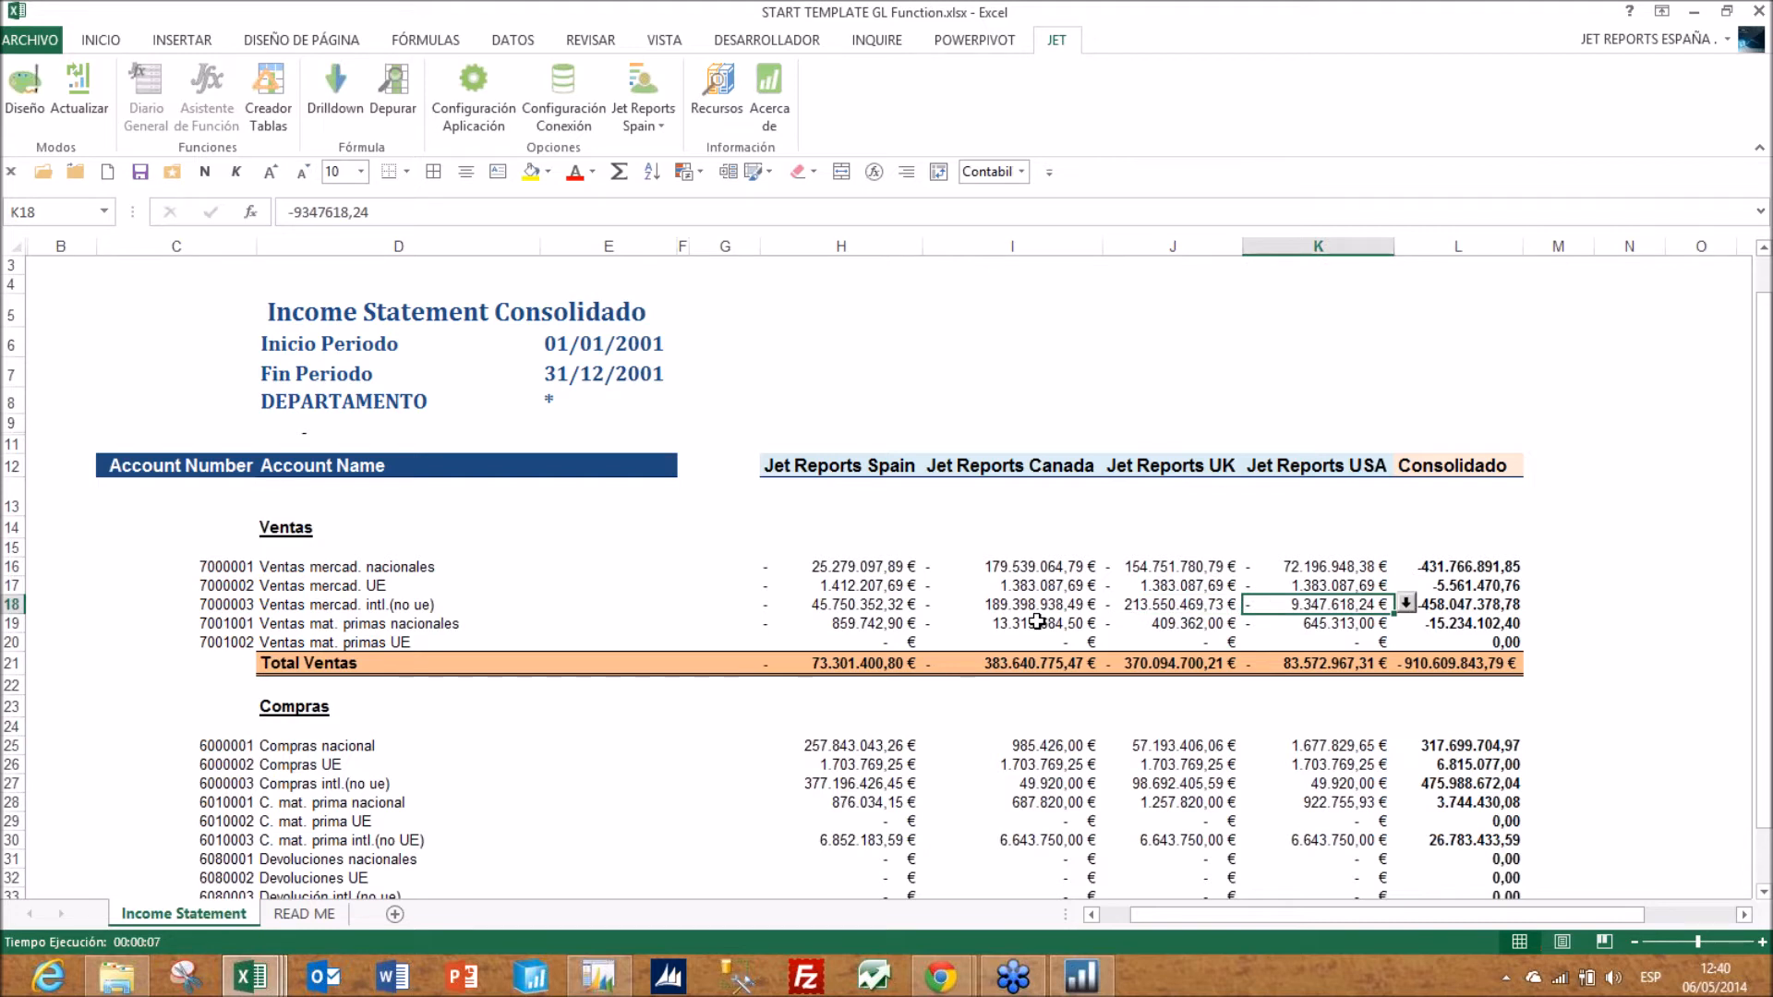
{"action": "key", "text": "Down"}
{"action": "key", "text": "Down"}
{"action": "key", "text": "Down"}
{"action": "key", "text": "Down"}
{"action": "key", "text": "Down"}
{"action": "key", "text": "Down"}
{"action": "key", "text": "Down"}
{"action": "key", "text": "Down"}
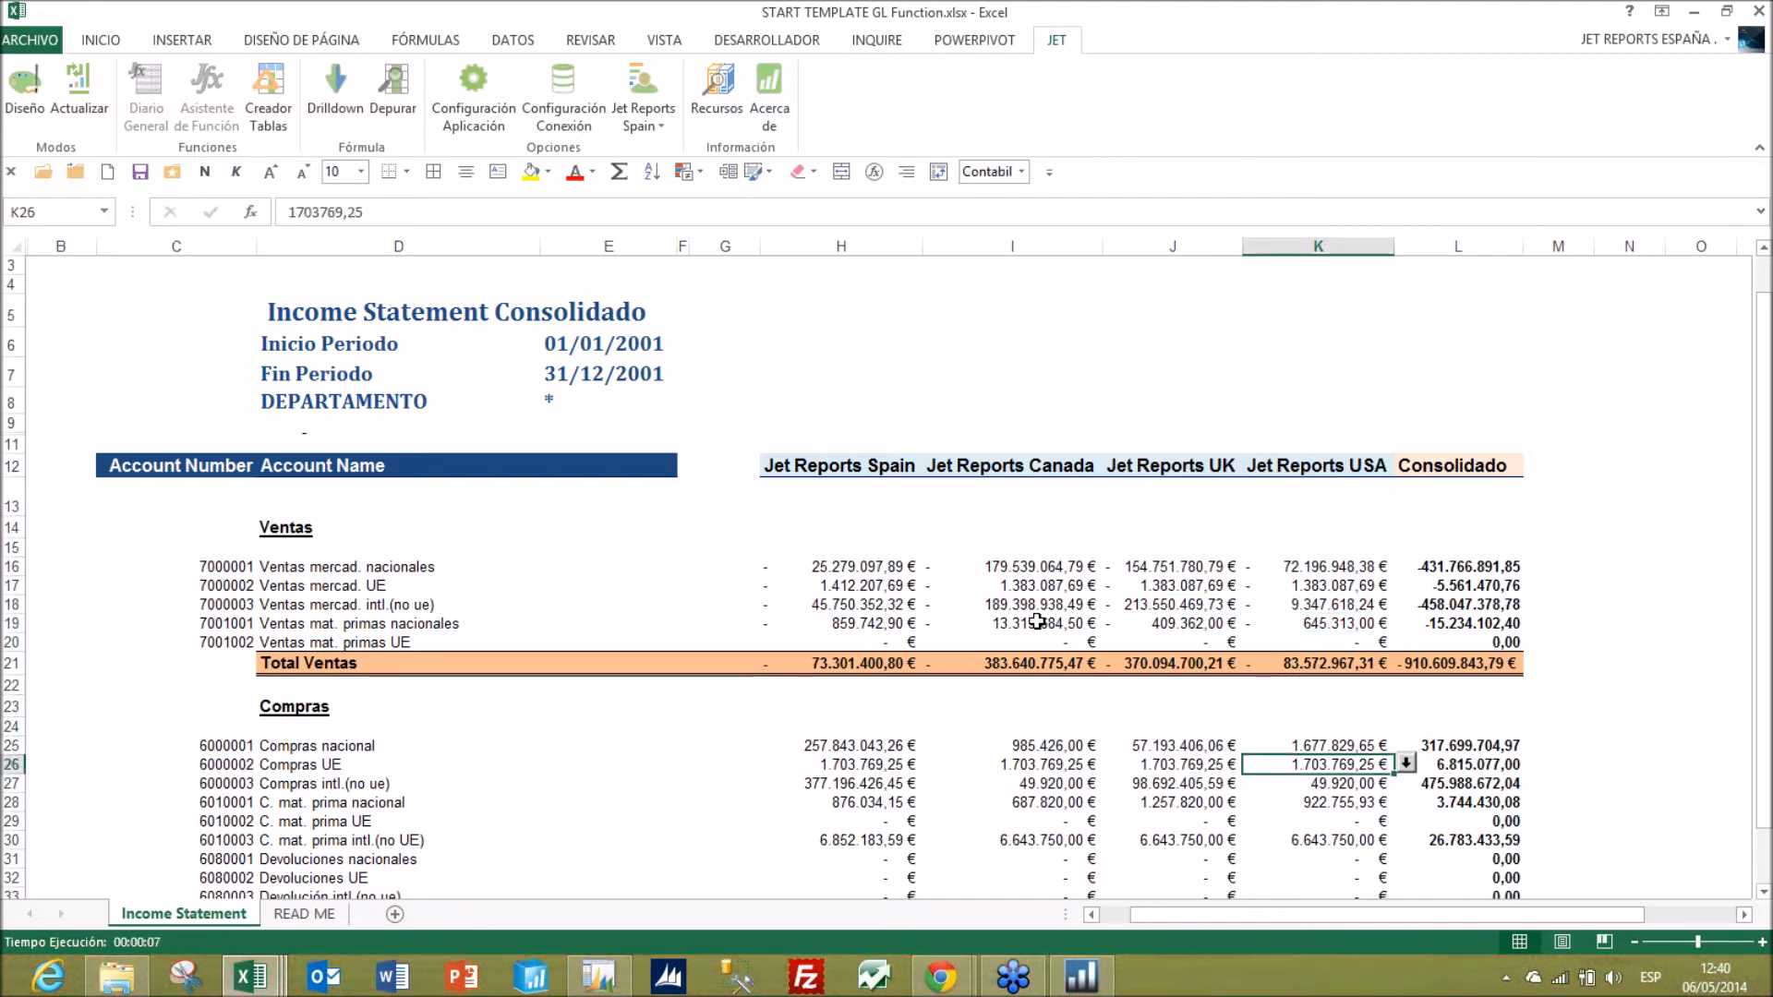
- Drill down into the Jet Reports Canada amount for Ventas mercad. intl.(no ue) and enlarge the window listing its ledger entries
{"action": "key", "text": "Left"}
{"action": "key", "text": "Left"}
{"action": "key", "text": "Up"}
{"action": "key", "text": "Up"}
{"action": "key", "text": "Up"}
{"action": "key", "text": "Up"}
{"action": "key", "text": "Up"}
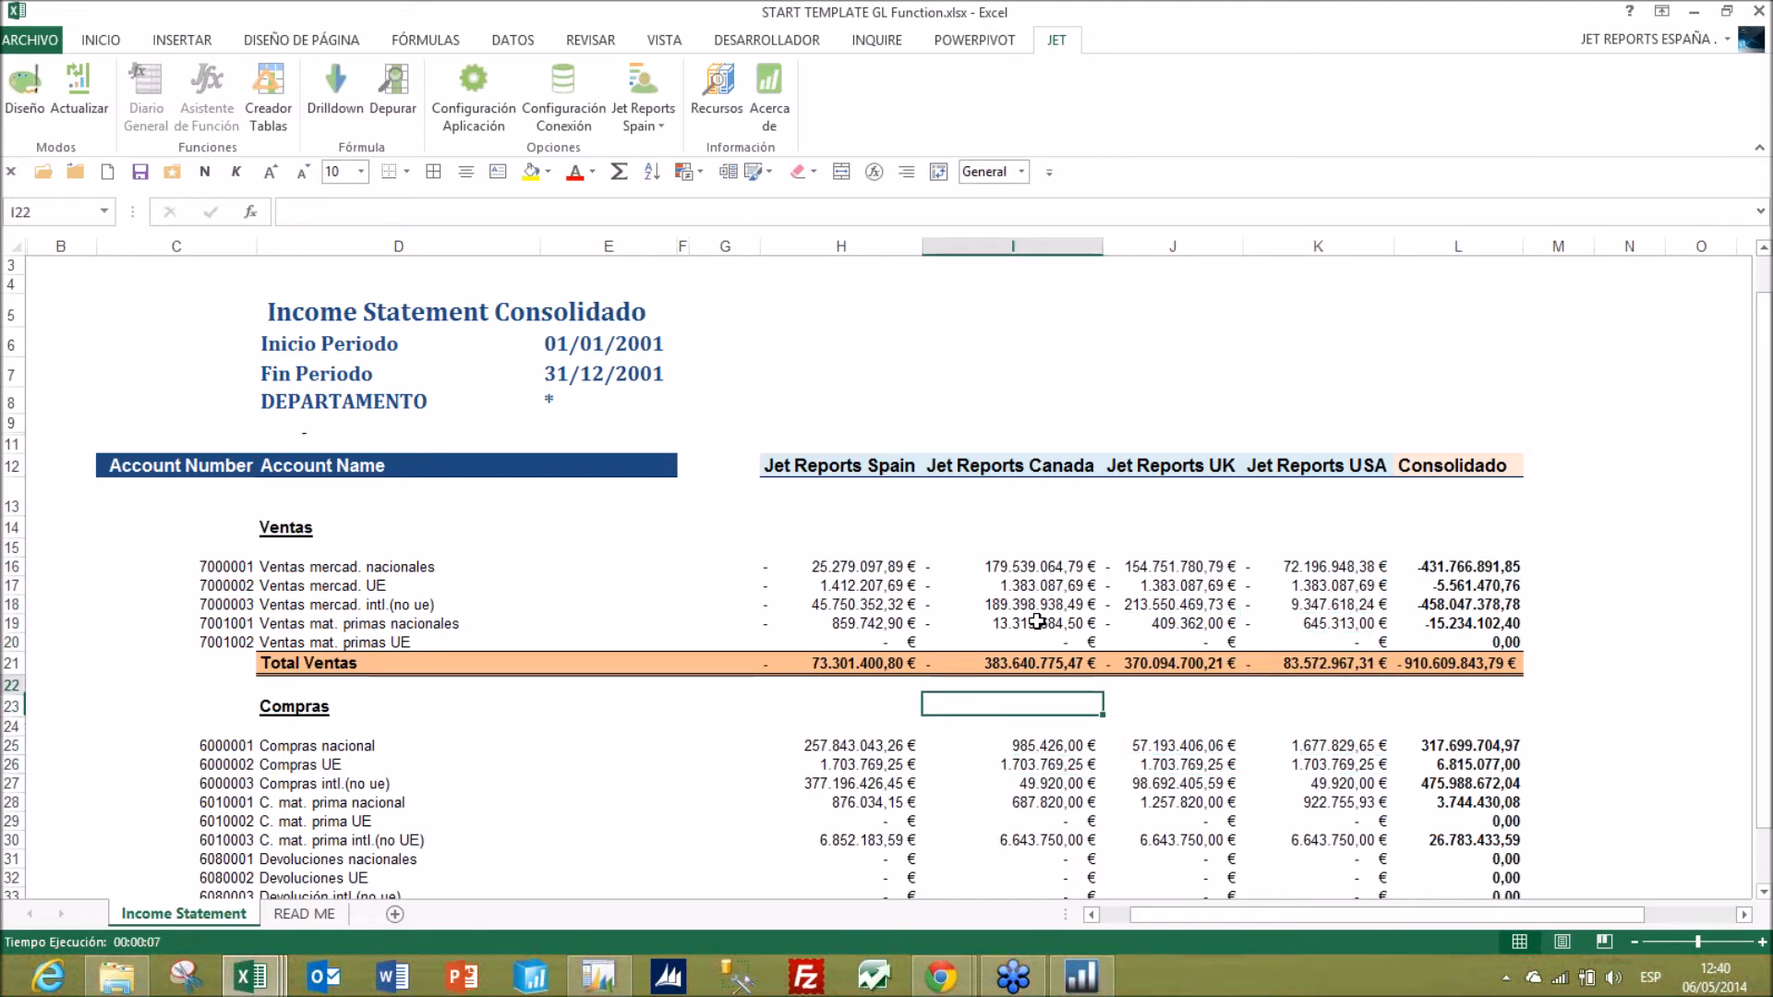
{"action": "key", "text": "Up"}
{"action": "key", "text": "Up"}
{"action": "key", "text": "Up"}
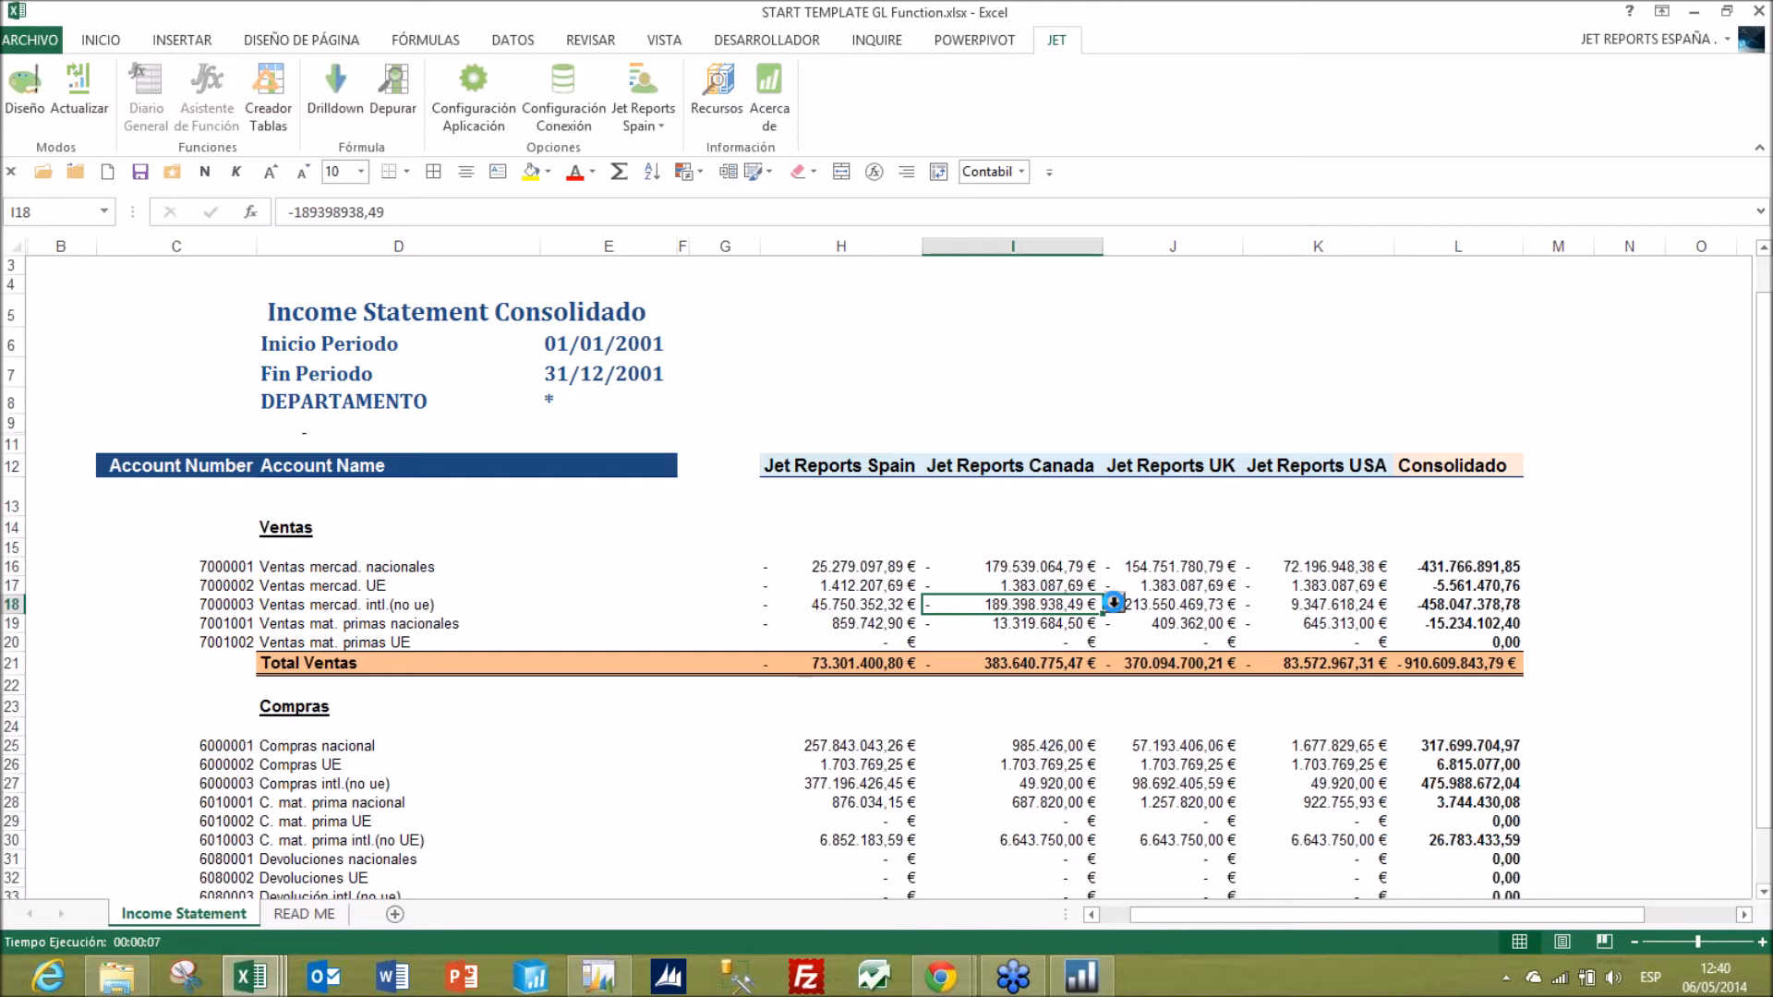
{"action": "left_click", "coordinate": [1113, 601]}
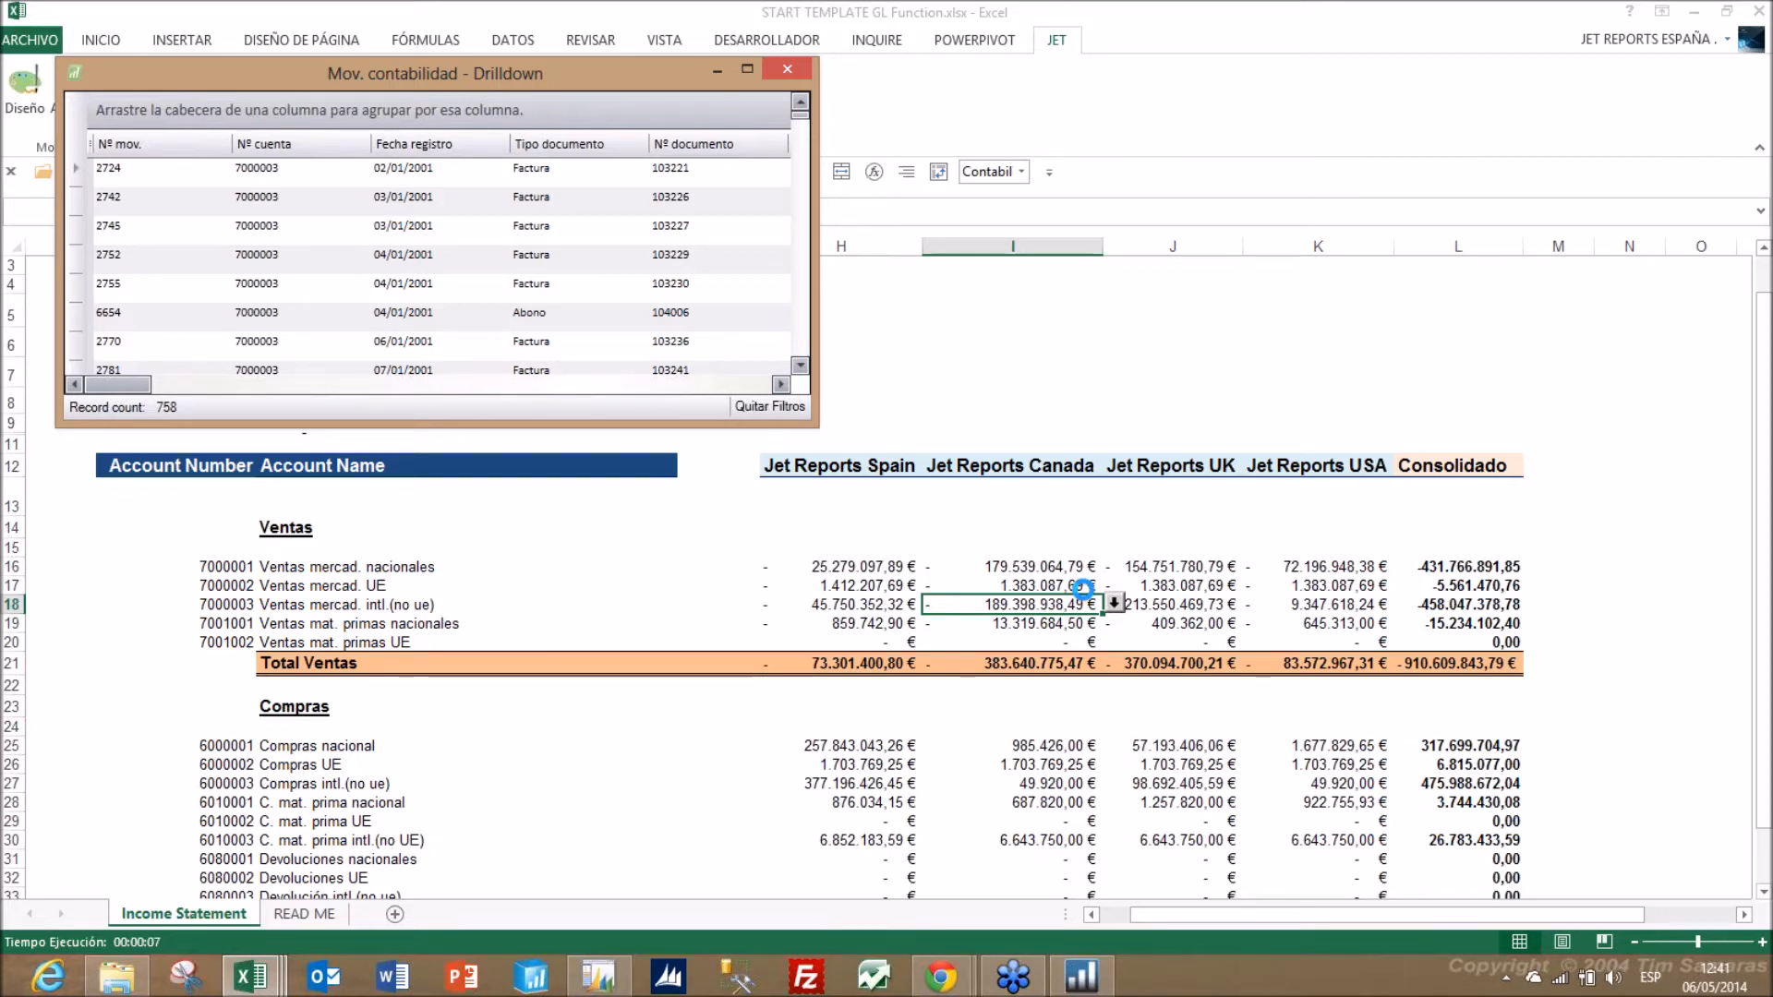
{"action": "left_click", "coordinate": [805, 418]}
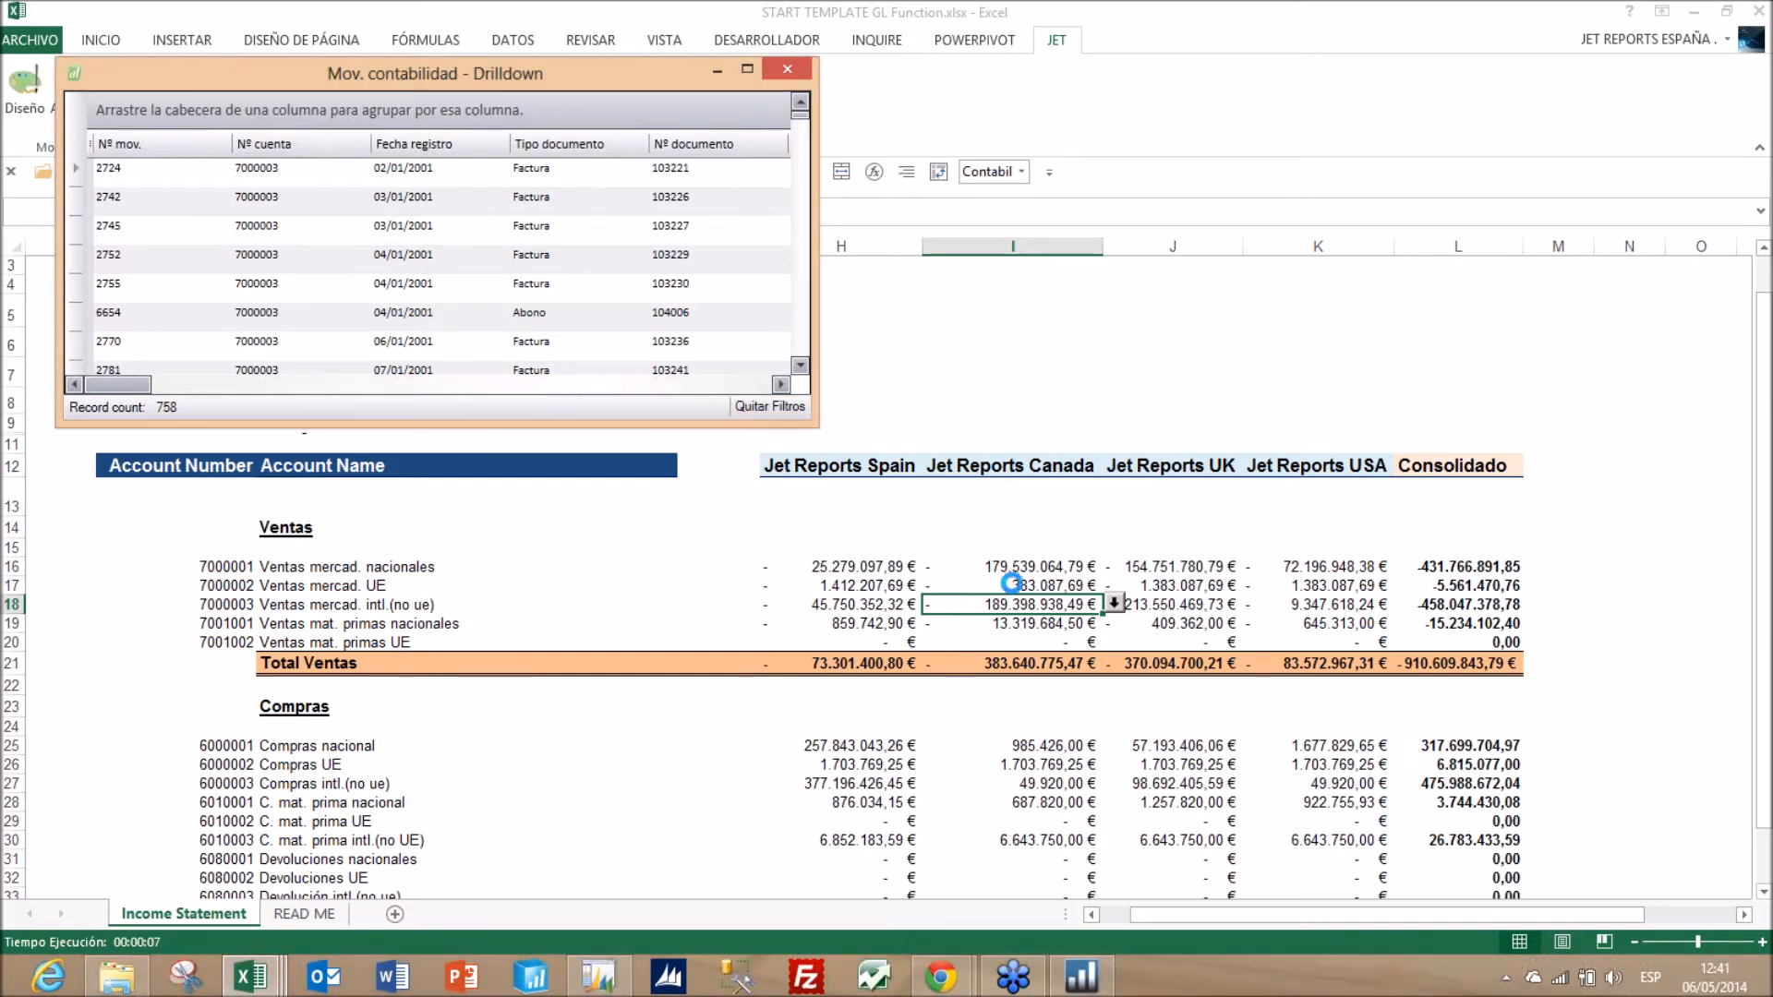
{"action": "left_click_drag", "start_coordinate": [817, 425], "coordinate": [1322, 805]}
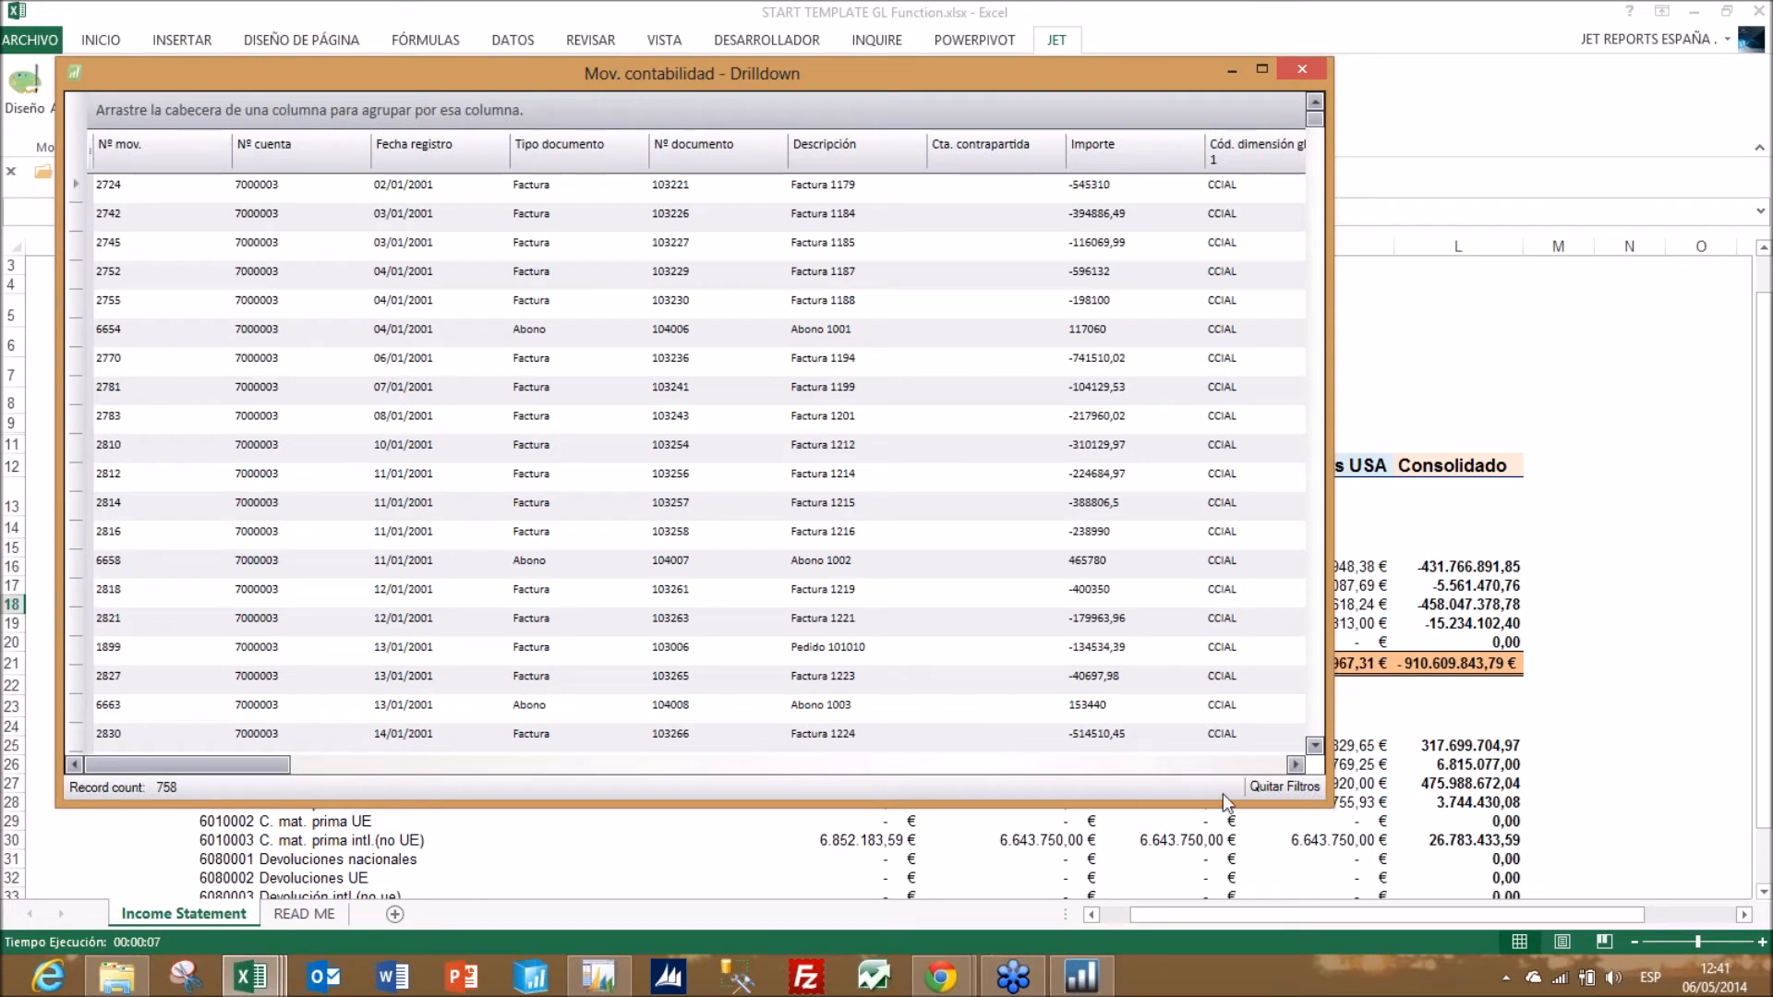
- Sort the drilldown entries by Tipo documento in ascending order and check the filter values offered for that column
{"action": "left_click_drag", "start_coordinate": [604, 155], "coordinate": [584, 161]}
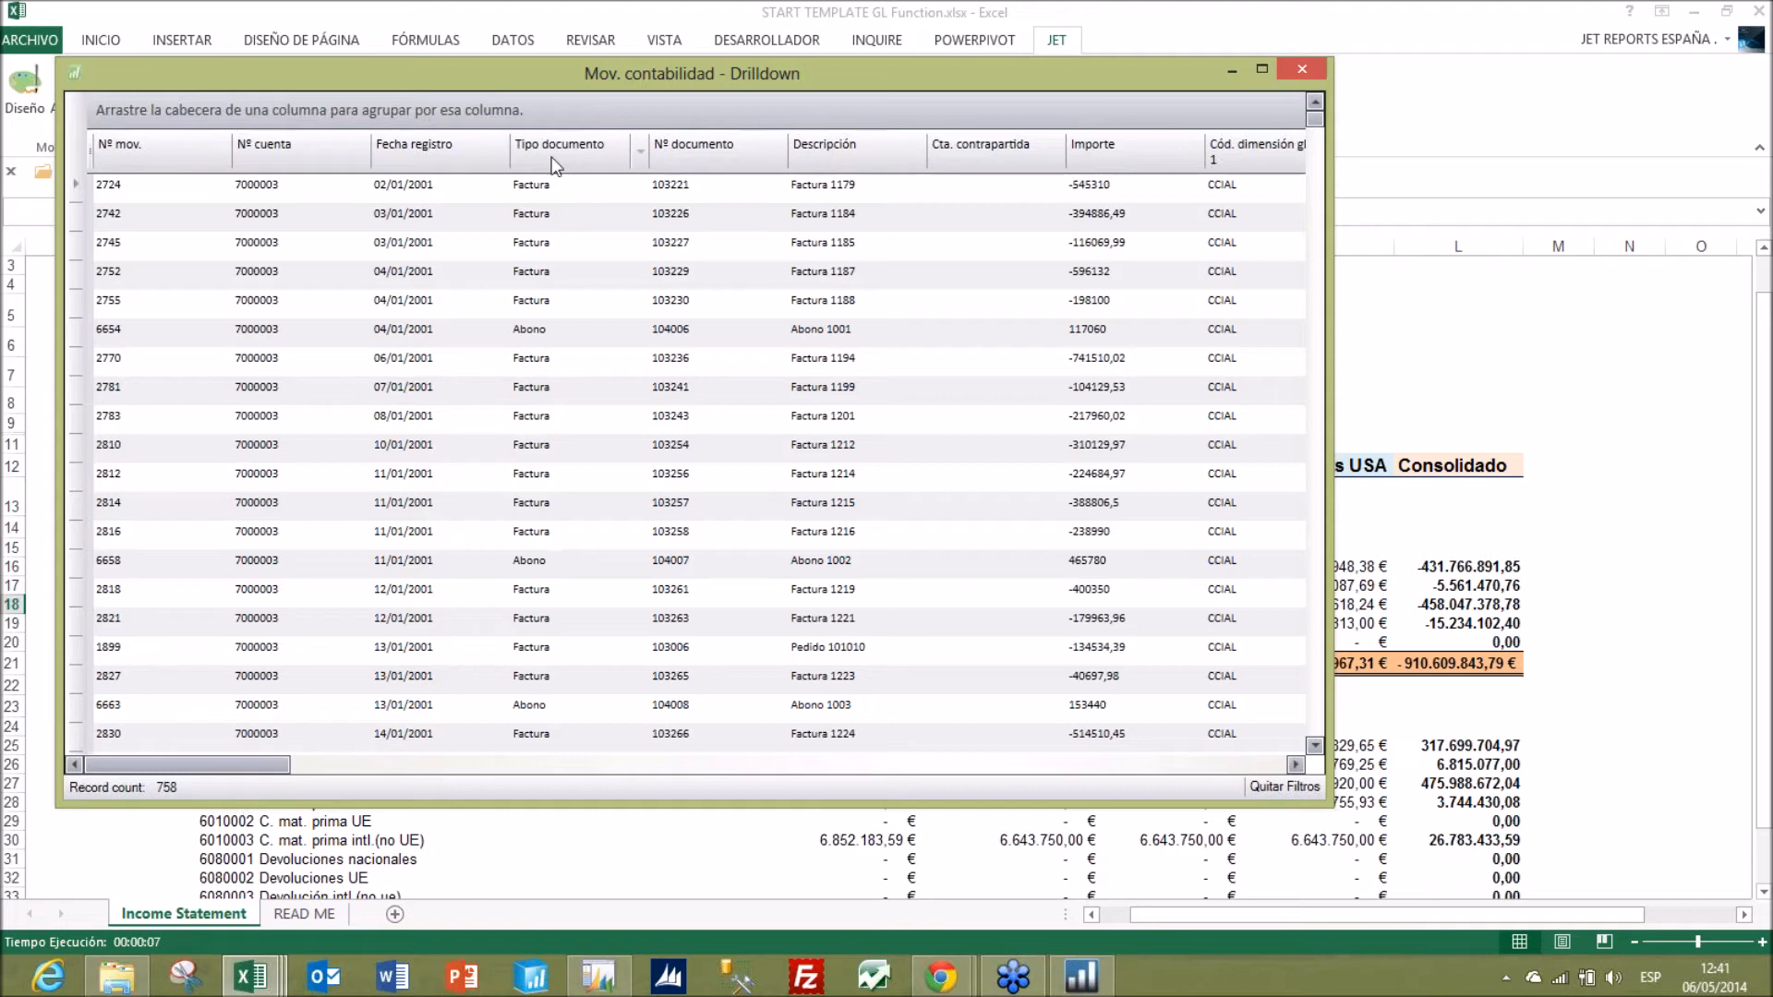
{"action": "left_click", "coordinate": [558, 153]}
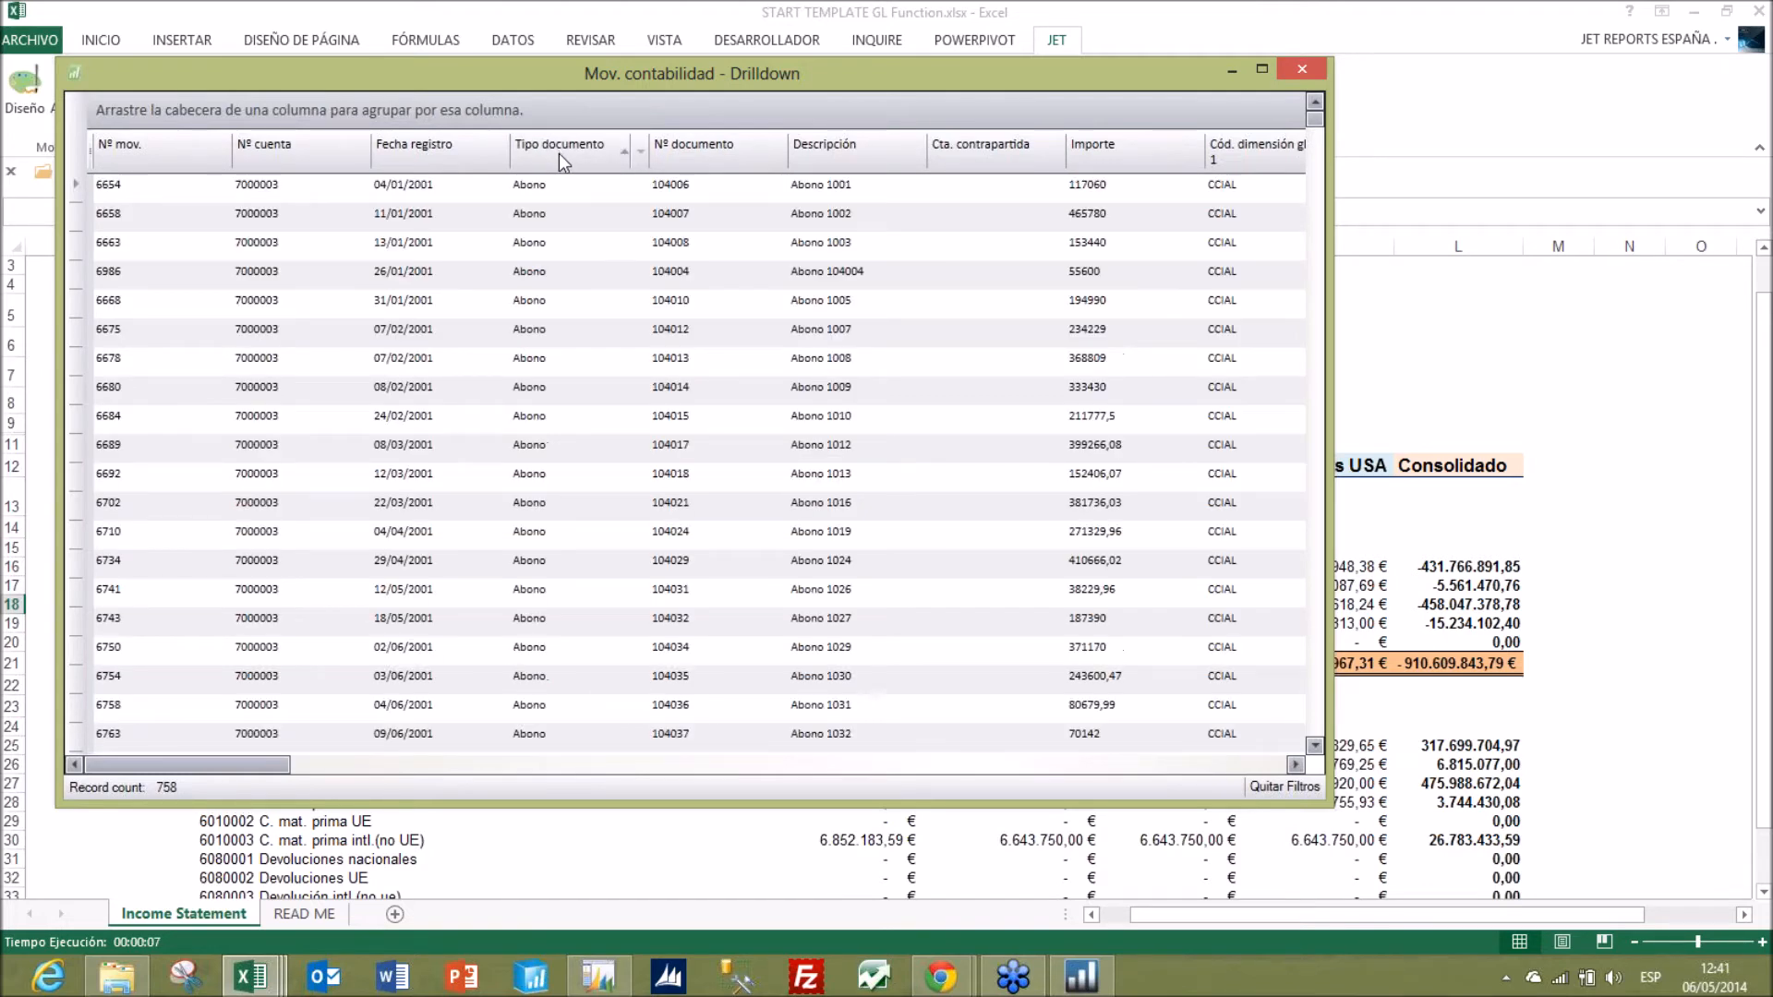
{"action": "left_click", "coordinate": [640, 154]}
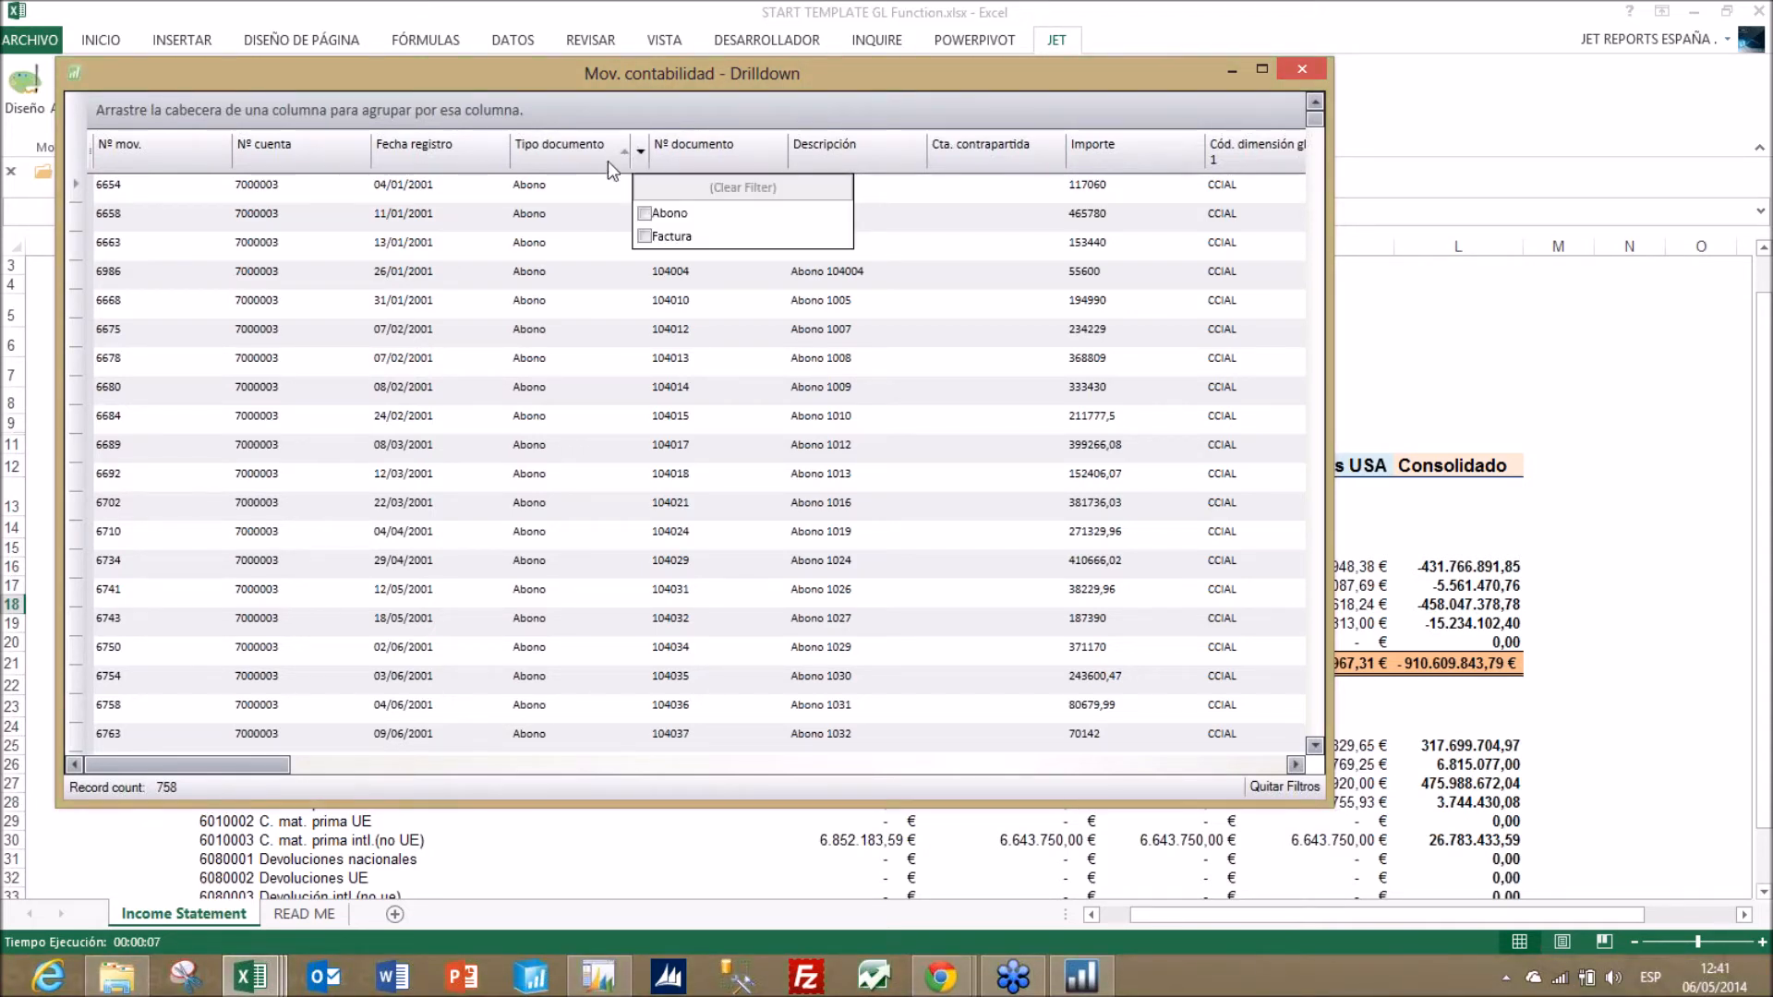
{"action": "left_click", "coordinate": [581, 147]}
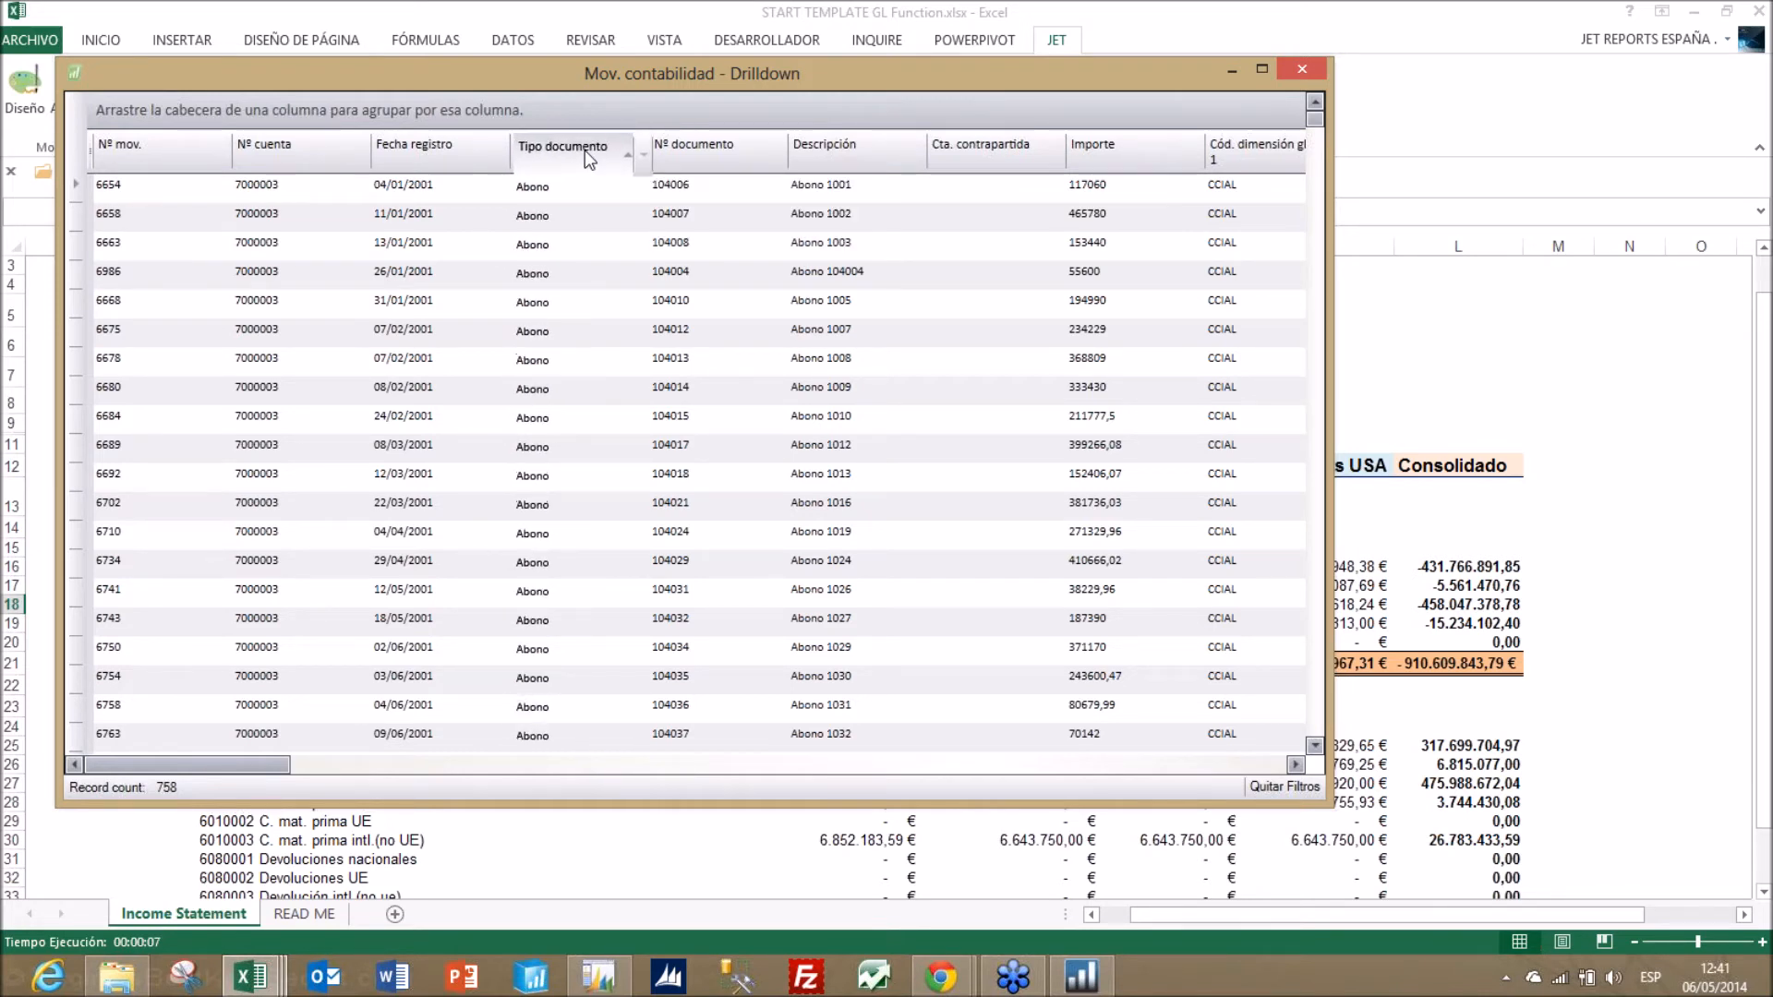
- Group the drilldown entries by Tipo documento, Cód. dimensión global 1 and Fecha registro
{"action": "left_click_drag", "start_coordinate": [585, 154], "coordinate": [546, 108]}
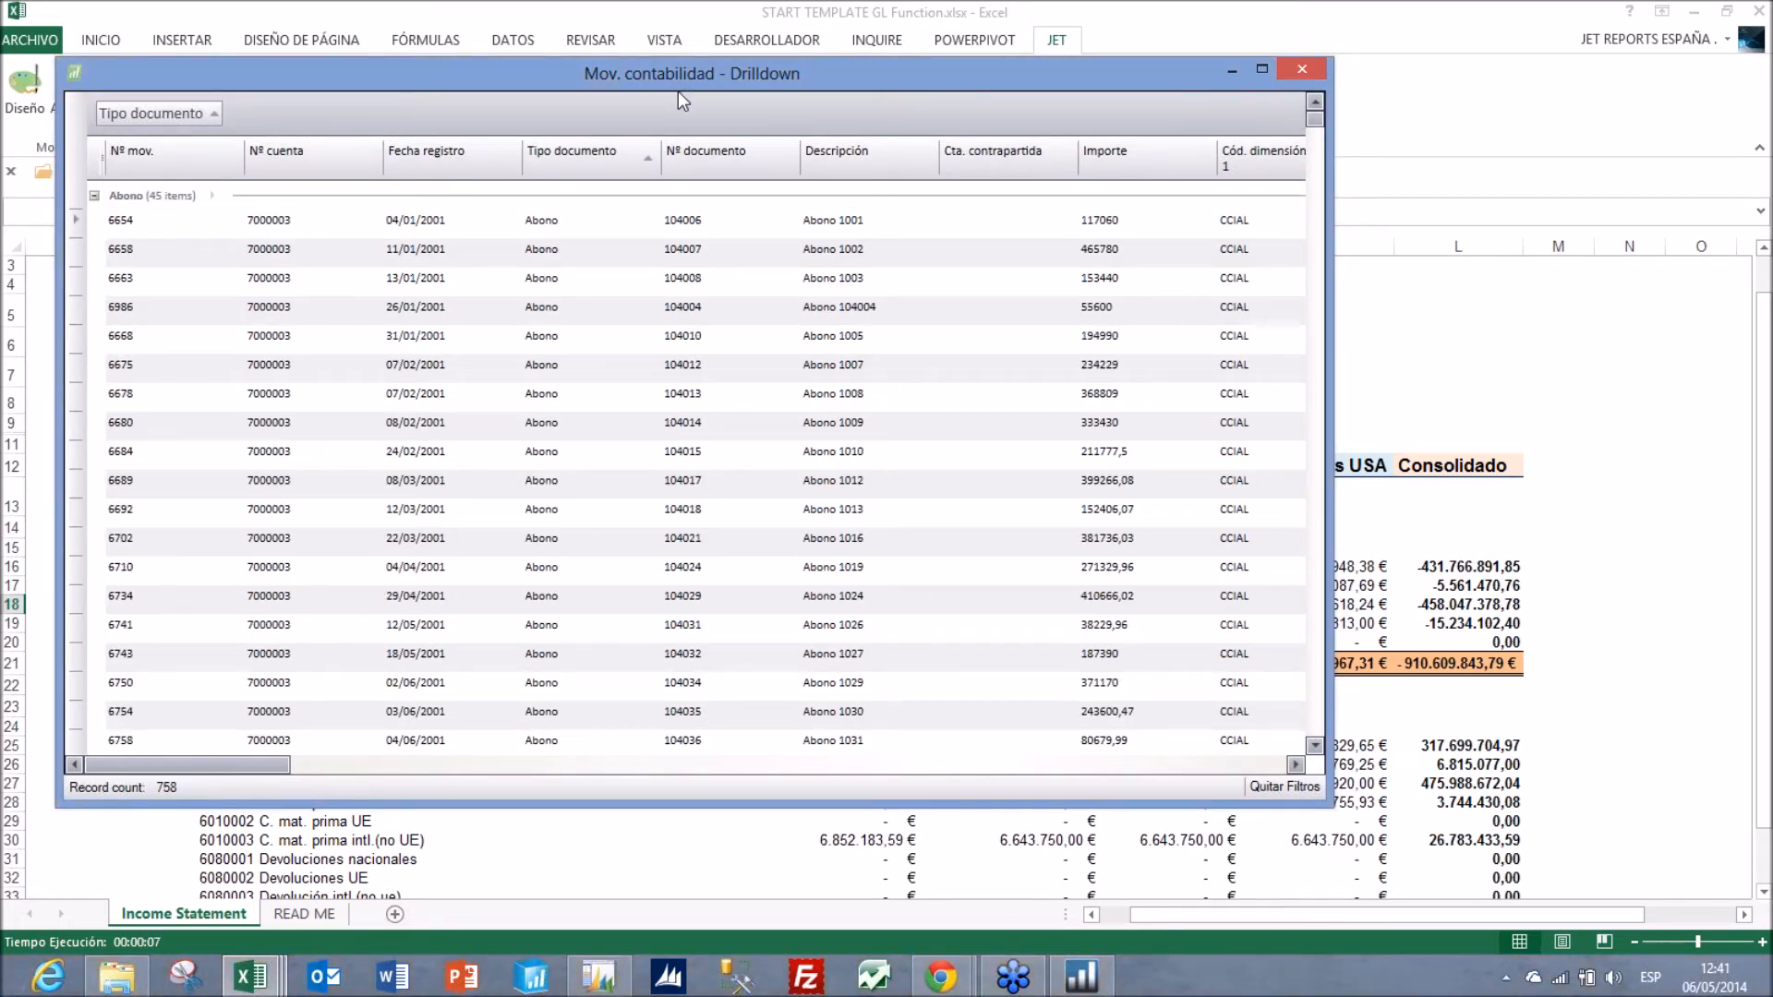
{"action": "left_click_drag", "start_coordinate": [1266, 173], "coordinate": [1182, 113]}
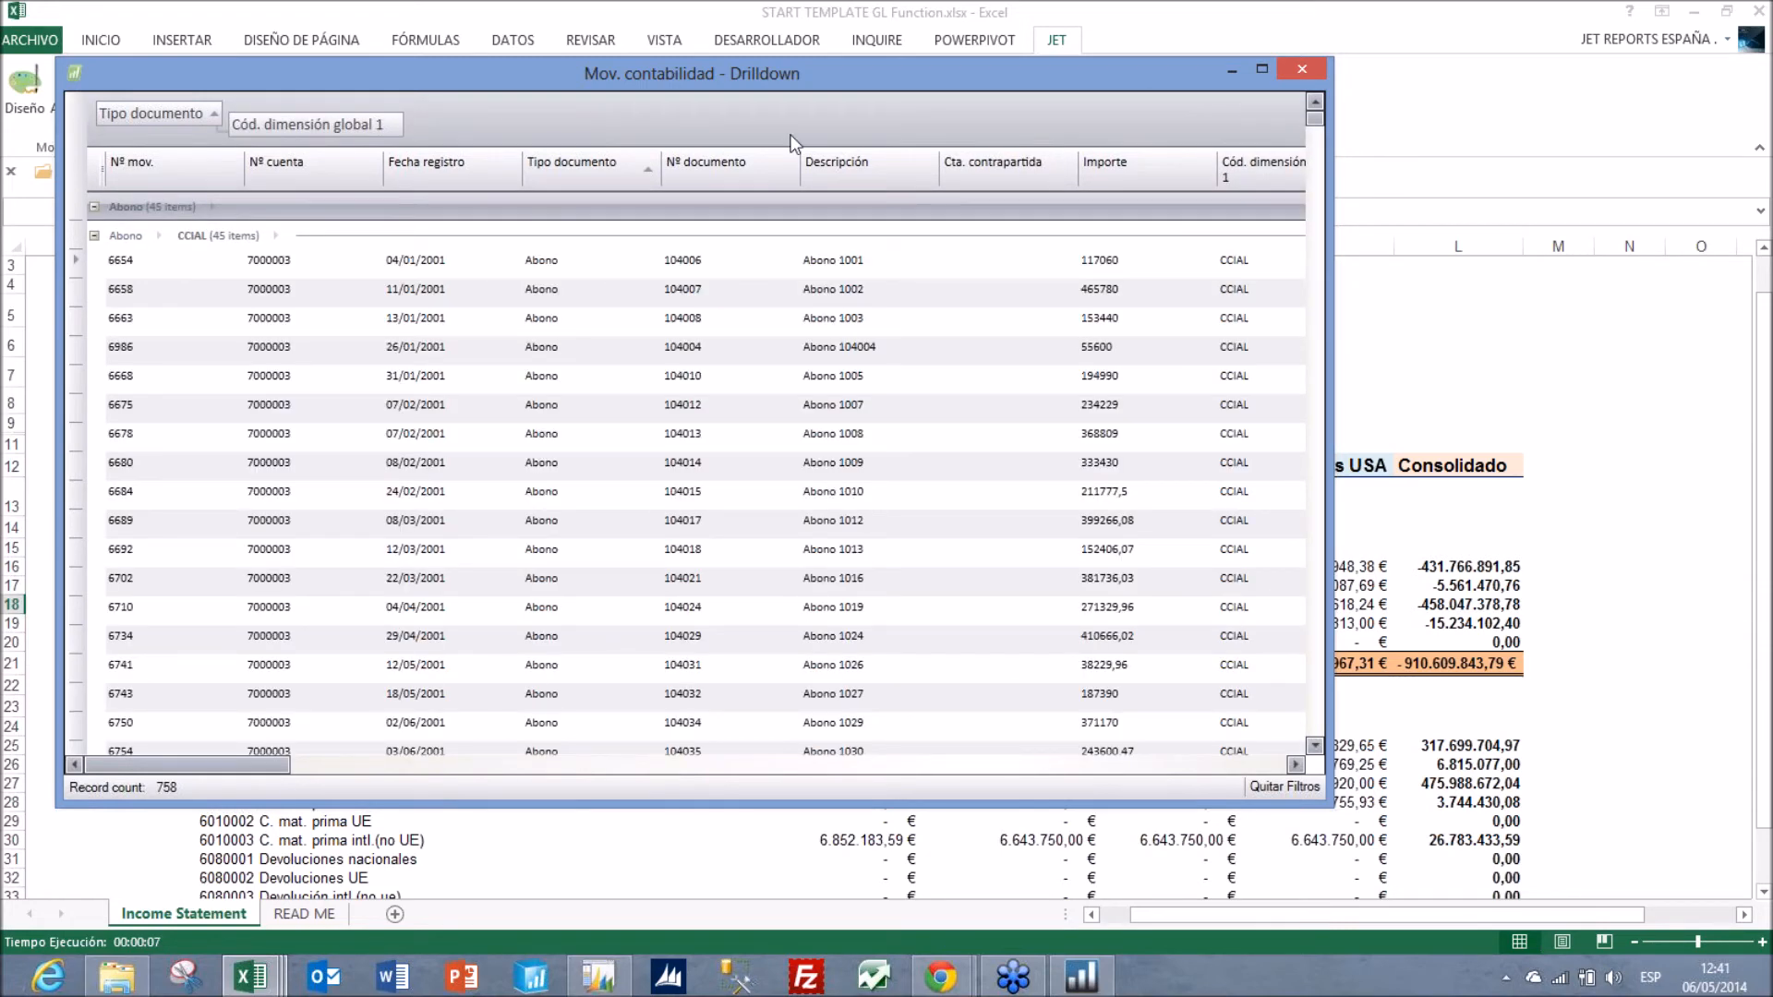
{"action": "left_click_drag", "start_coordinate": [457, 166], "coordinate": [471, 131]}
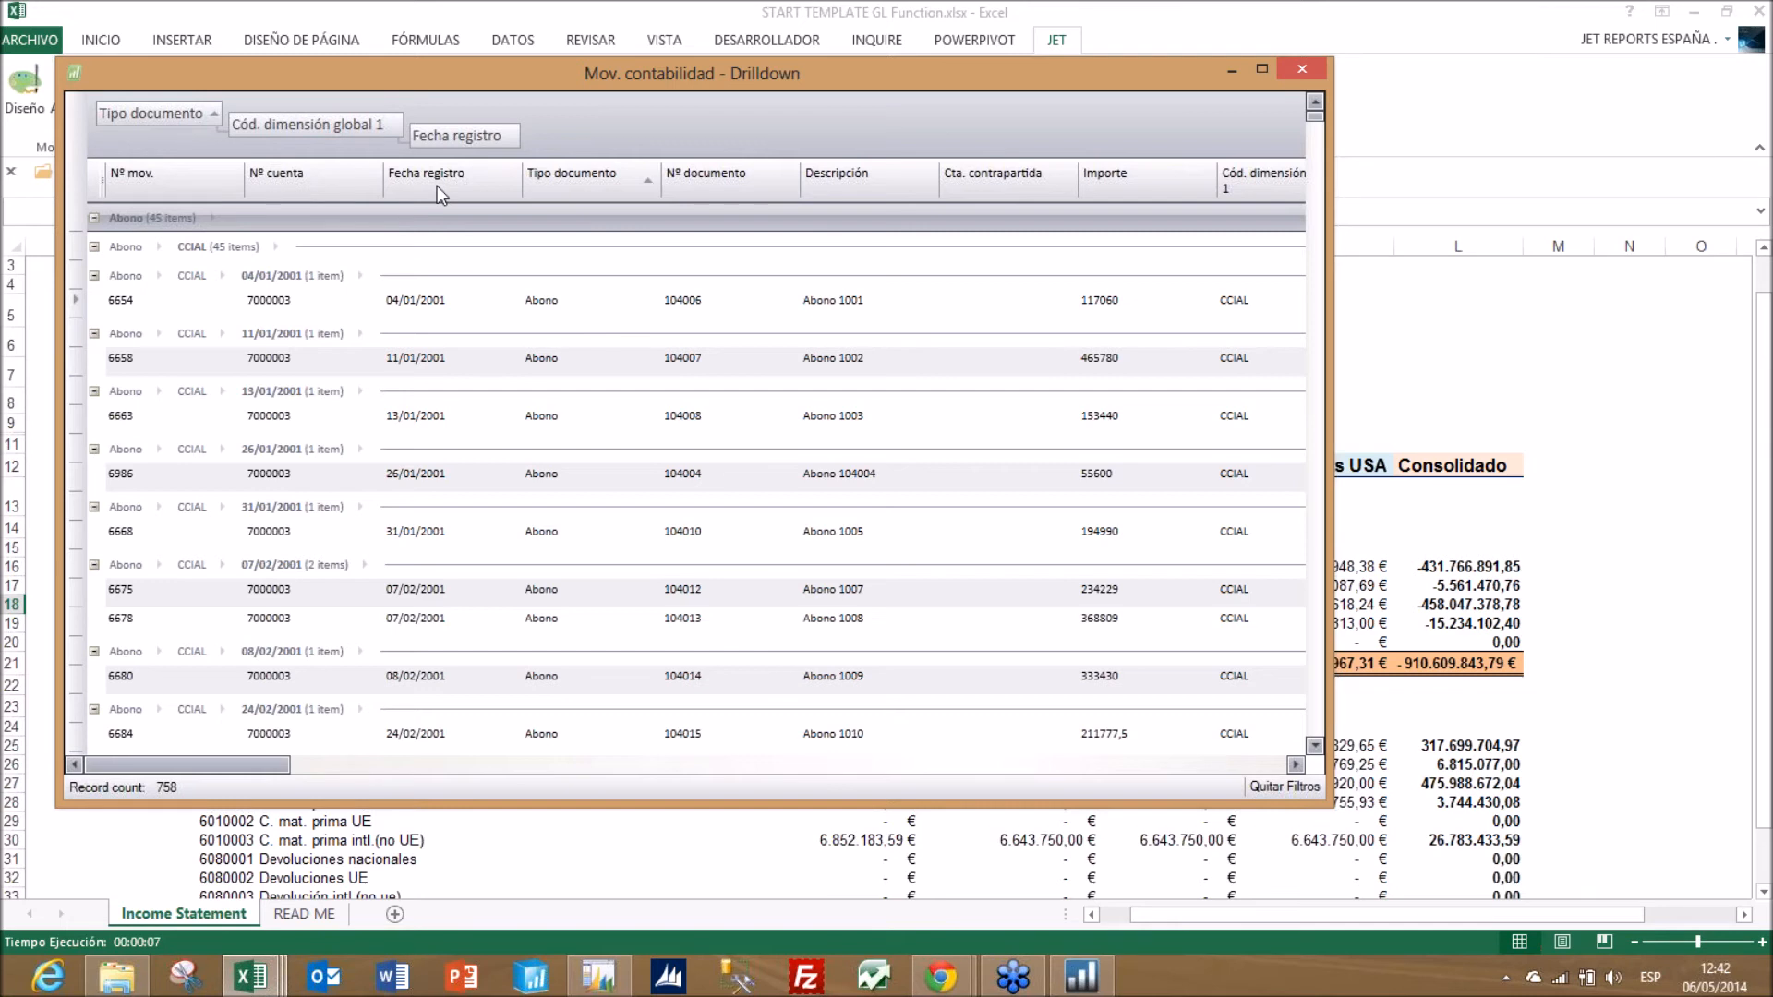
- Grant the webinar panelist control of the keyboard and mouse
{"action": "mouse_move", "coordinate": [609, 988]}
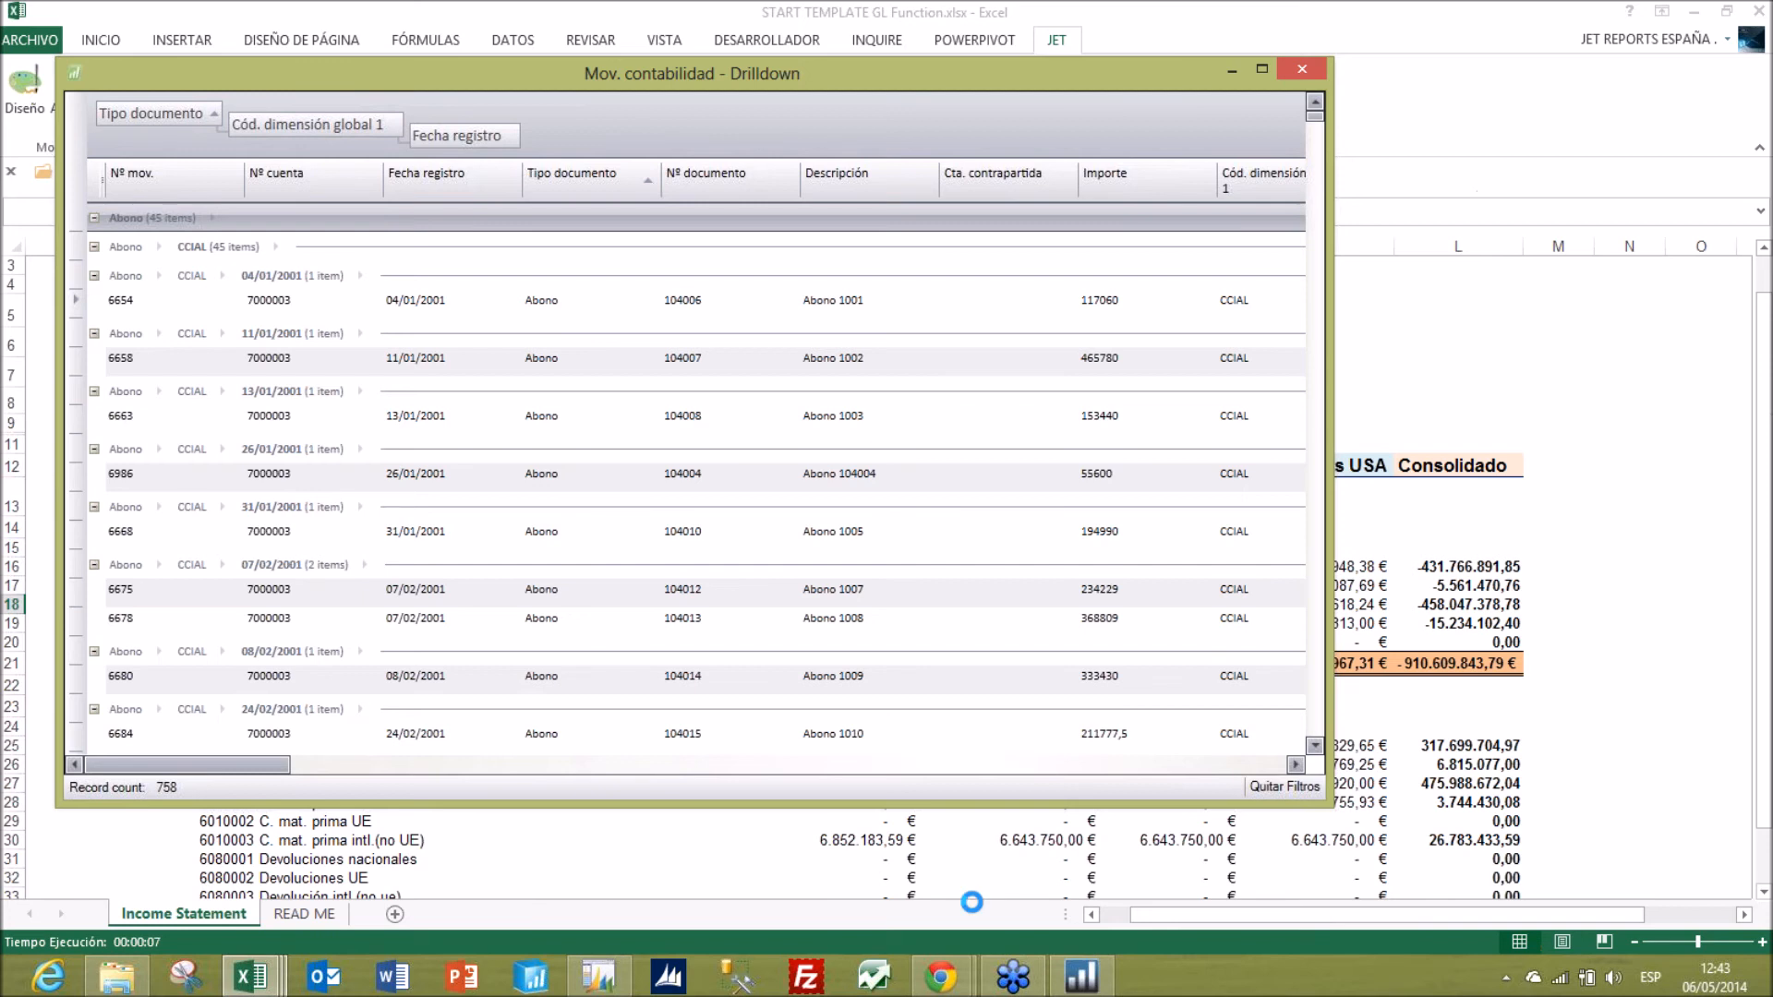
{"action": "left_click", "coordinate": [1001, 988]}
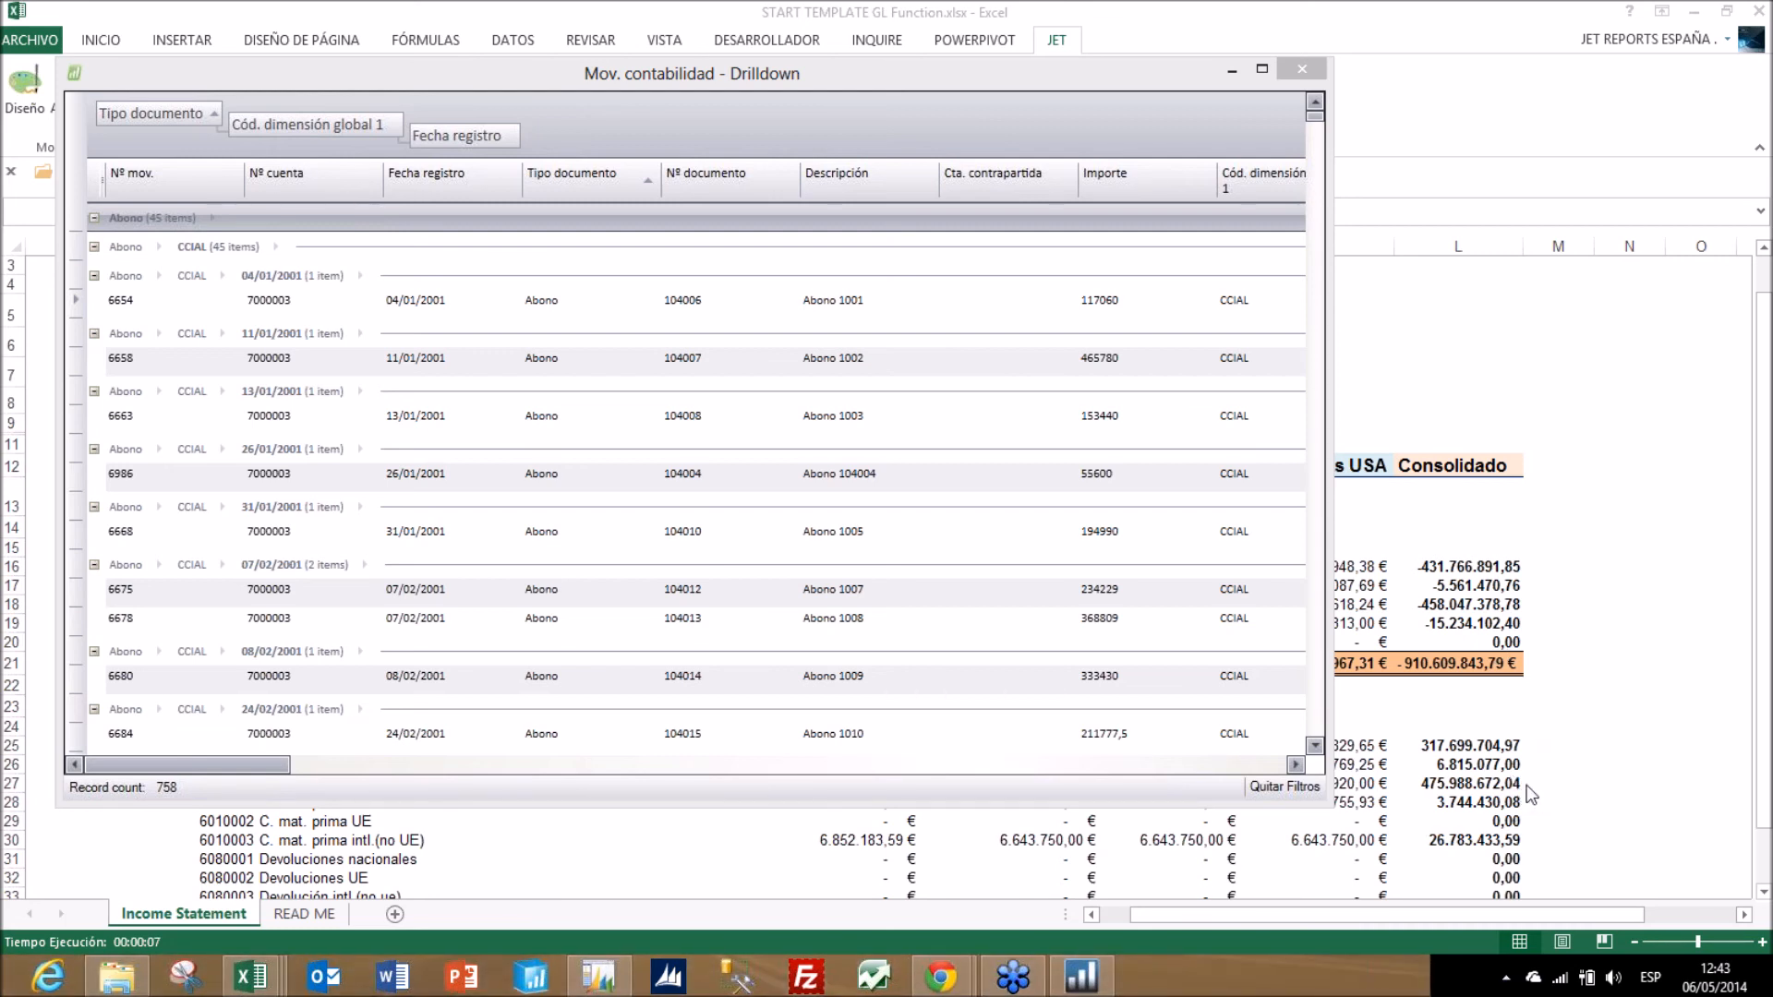
{"action": "left_click", "coordinate": [1708, 796]}
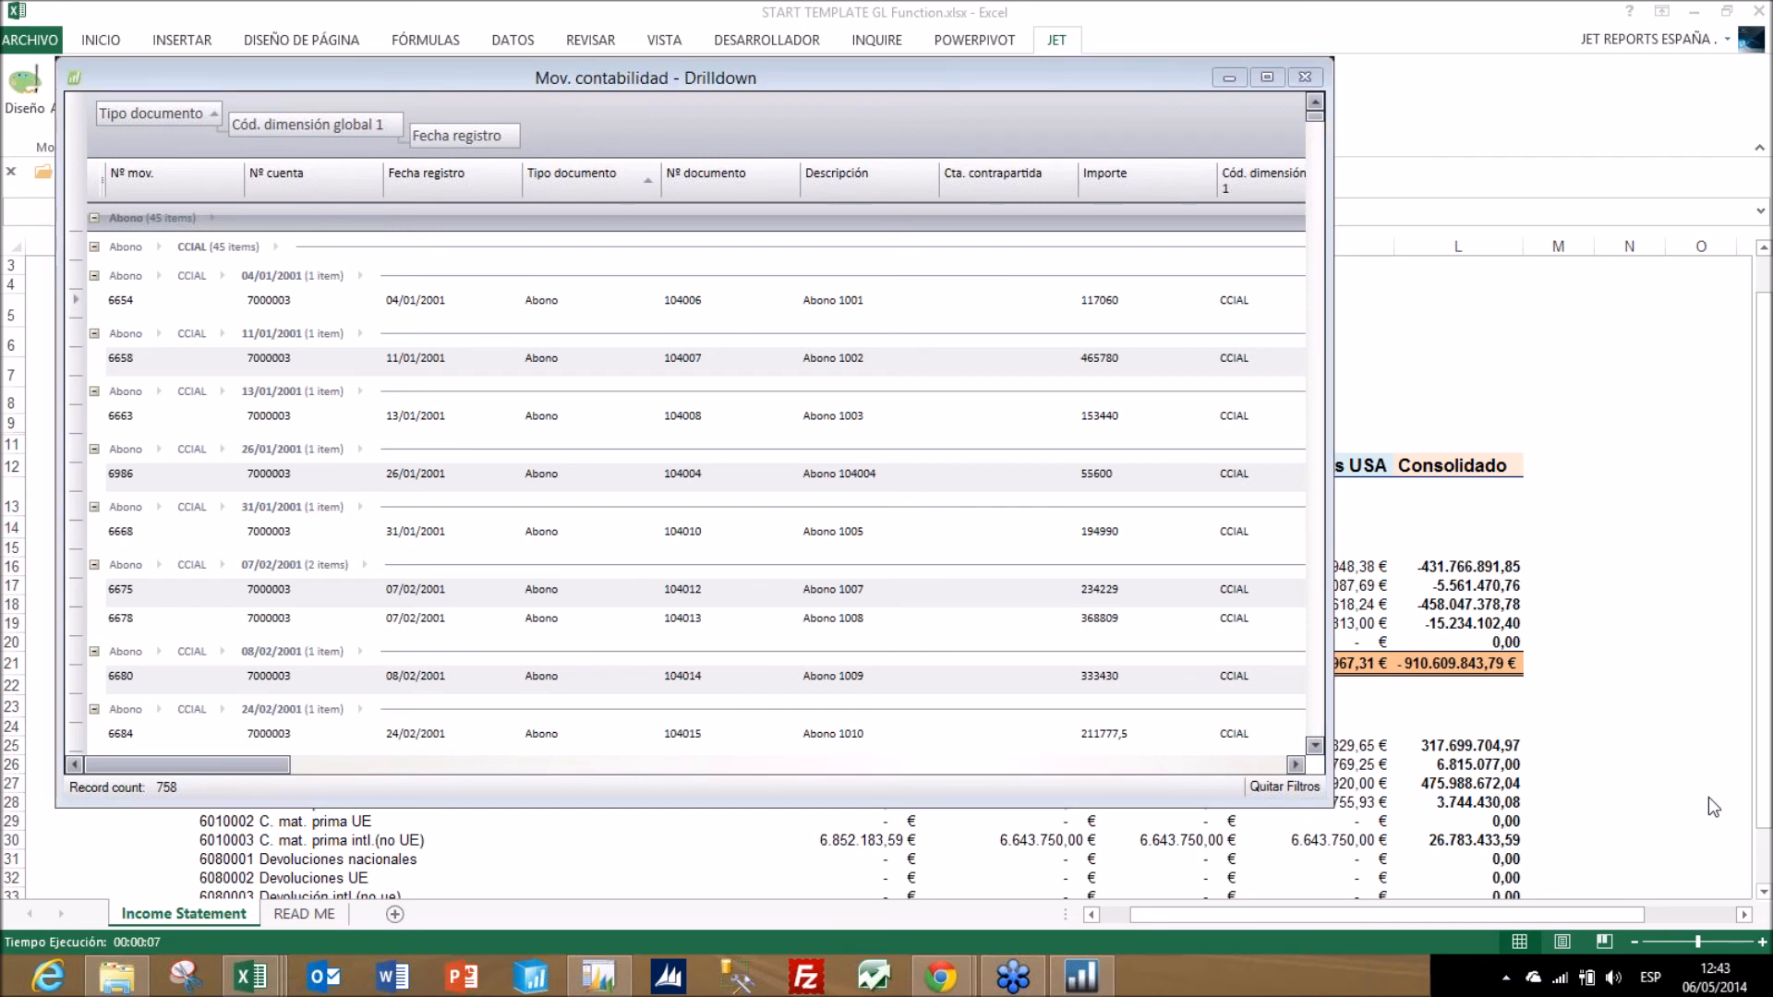
{"action": "left_click", "coordinate": [1499, 683]}
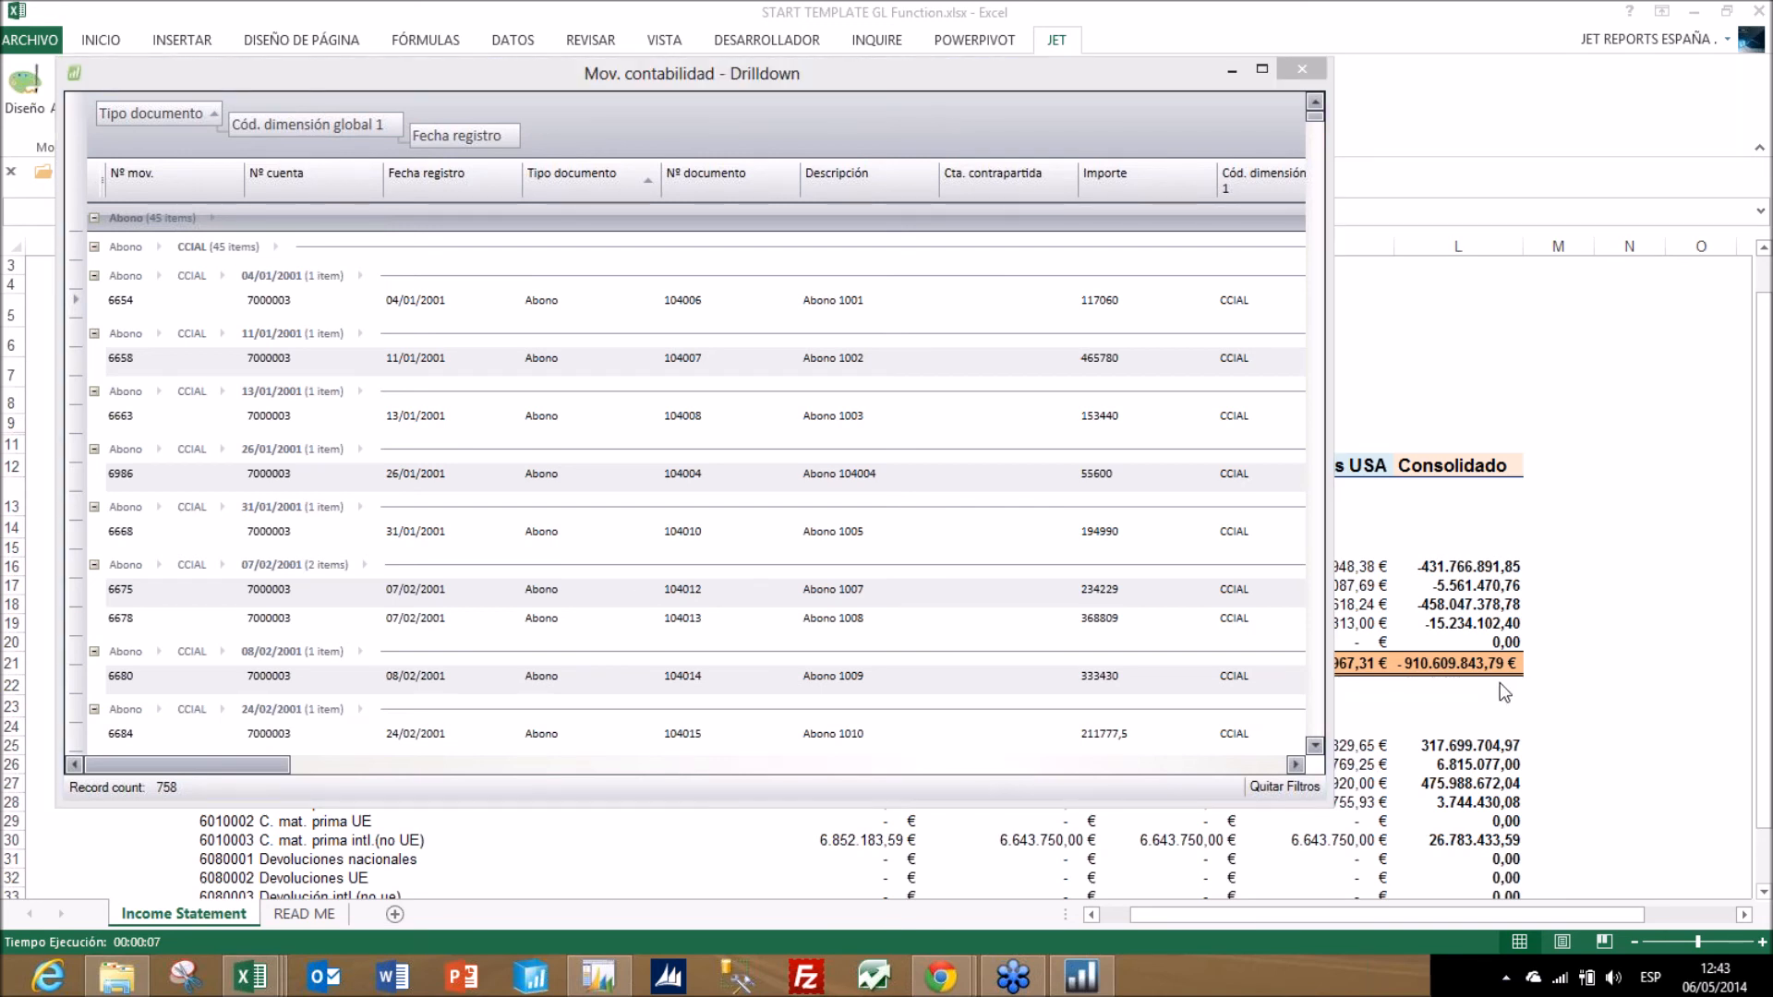
{"action": "left_click", "coordinate": [1499, 683]}
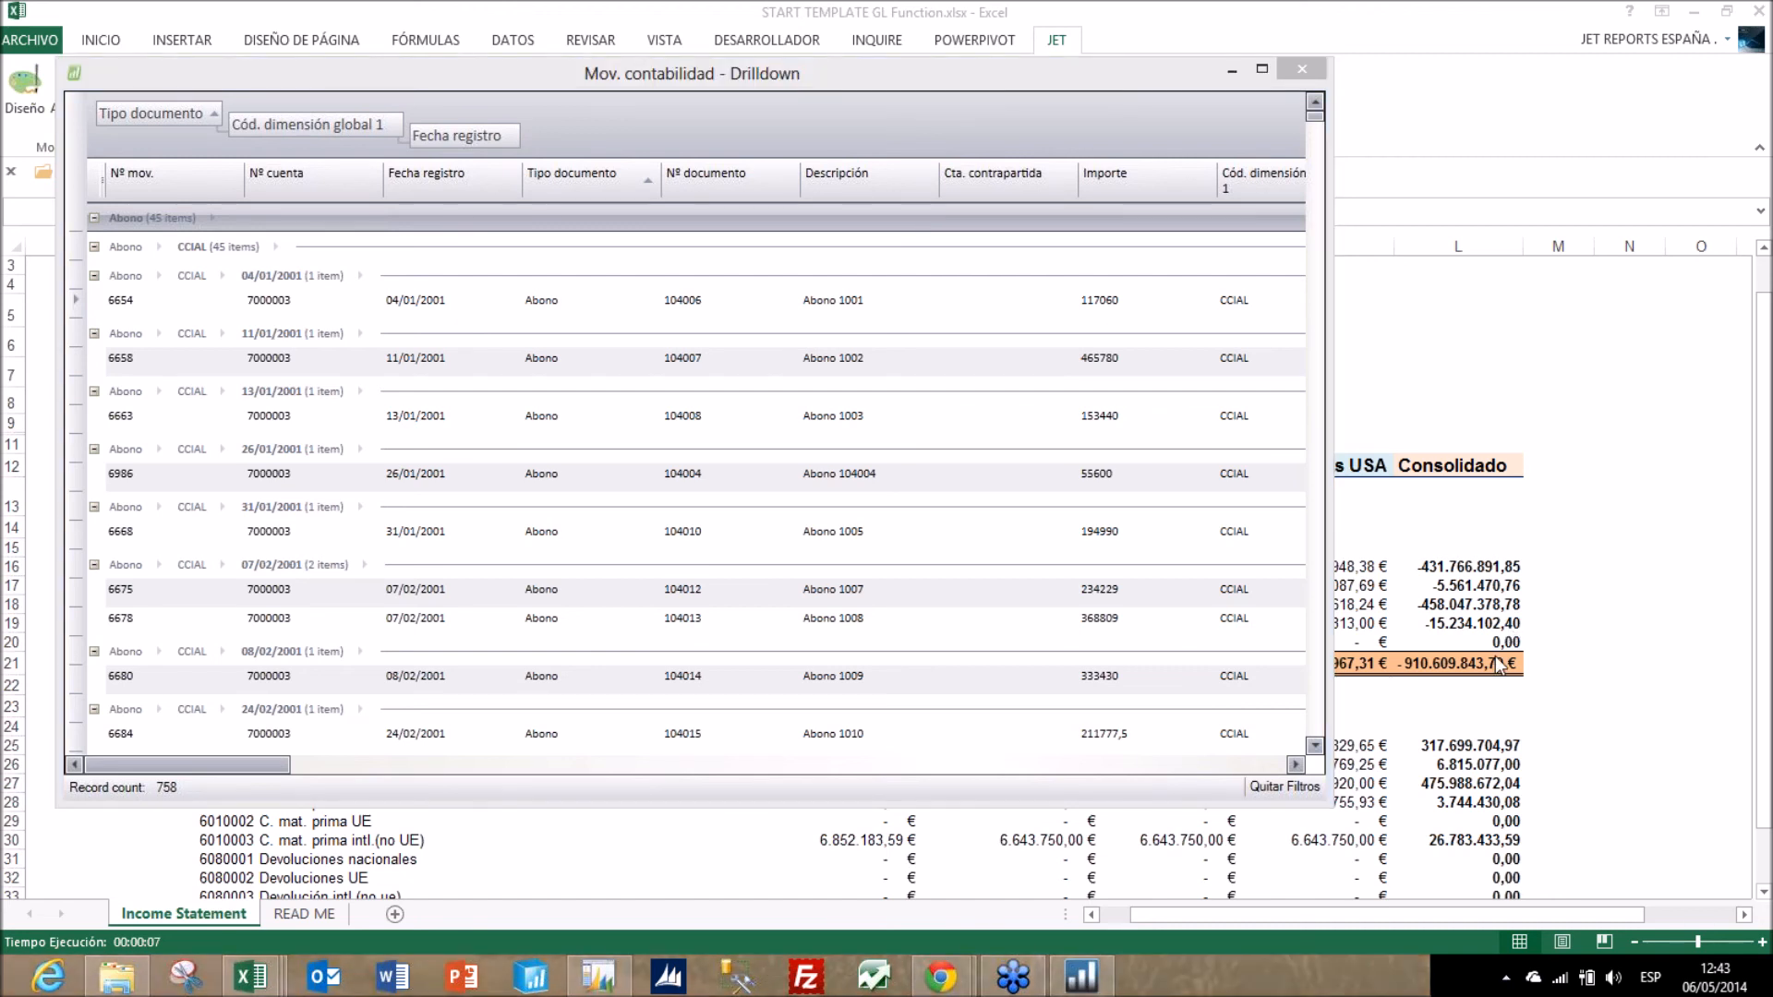
{"action": "left_click", "coordinate": [1494, 648]}
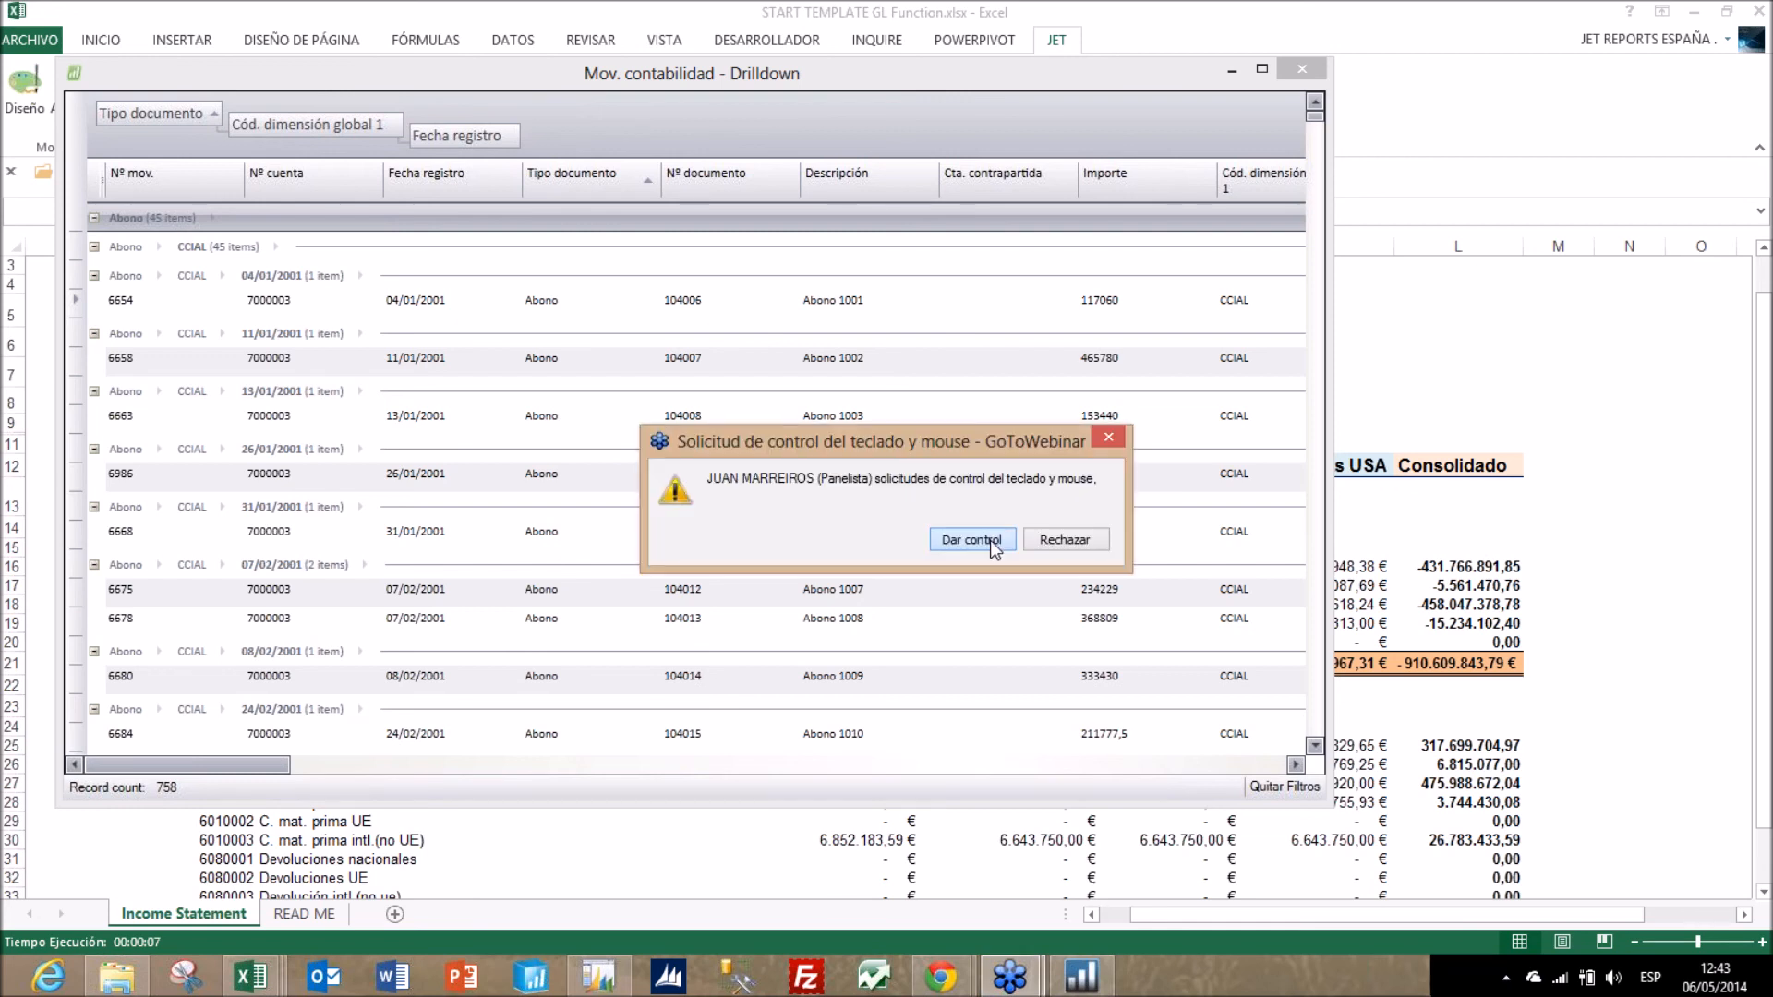
{"action": "left_click", "coordinate": [992, 543]}
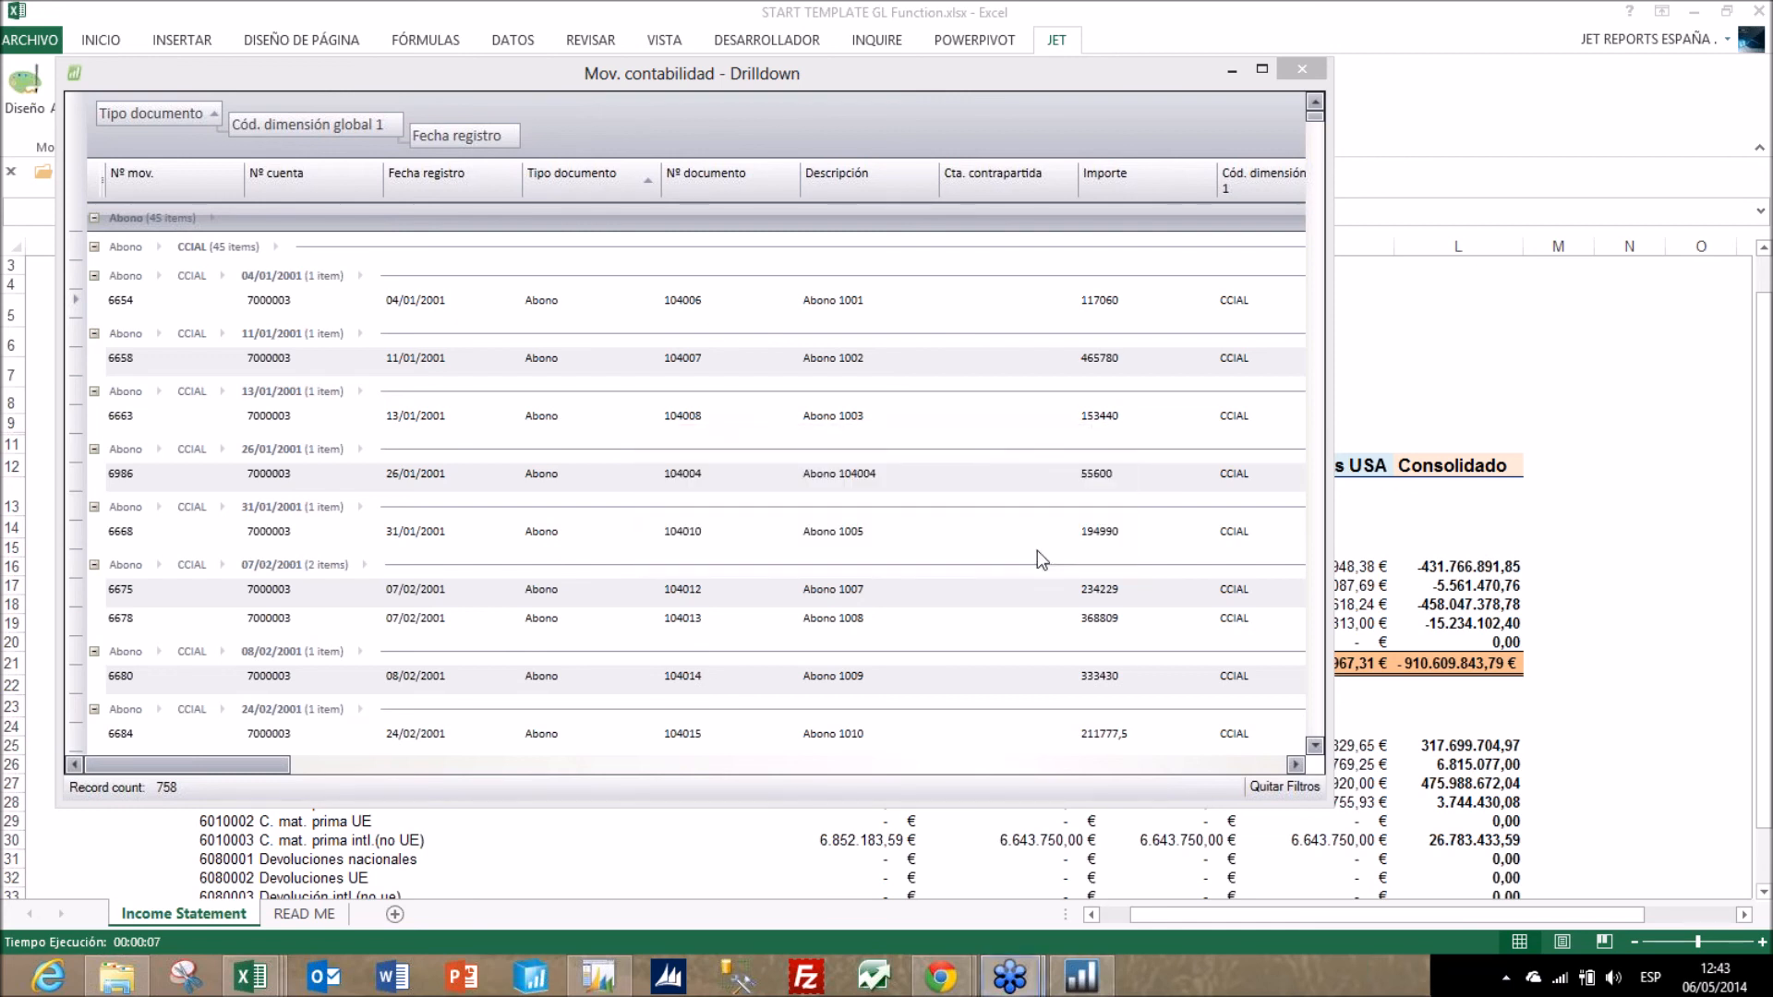